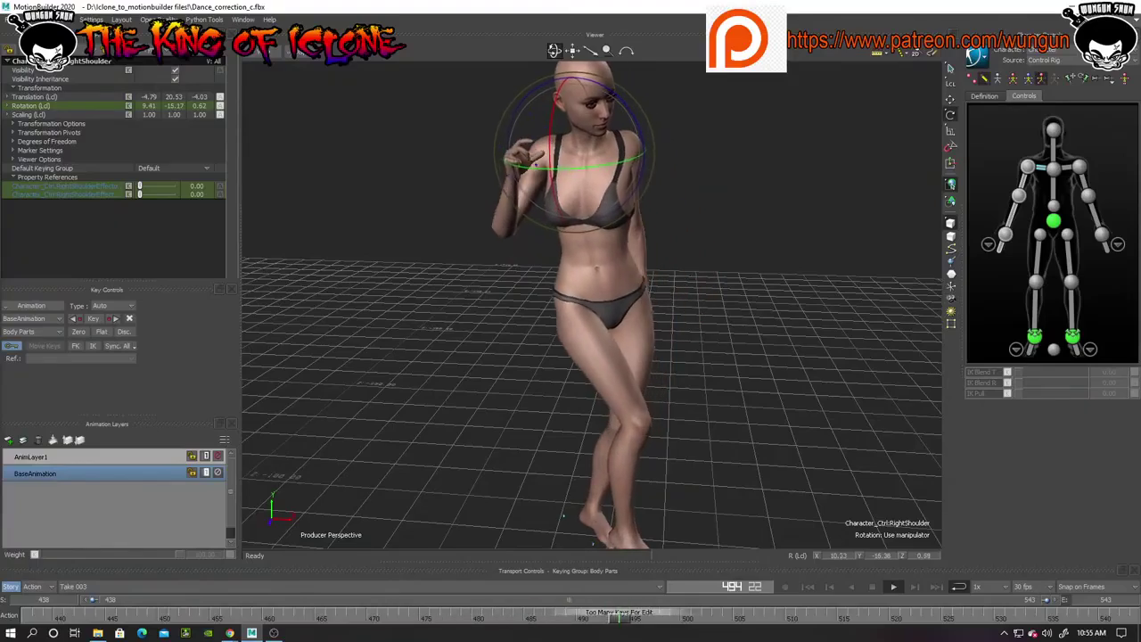
# Move the timeline to frame 517 and select the right hand control, framing the wrist up close from the side
pyautogui.moveTo(553, 51); pyautogui.dragTo(522, 51)
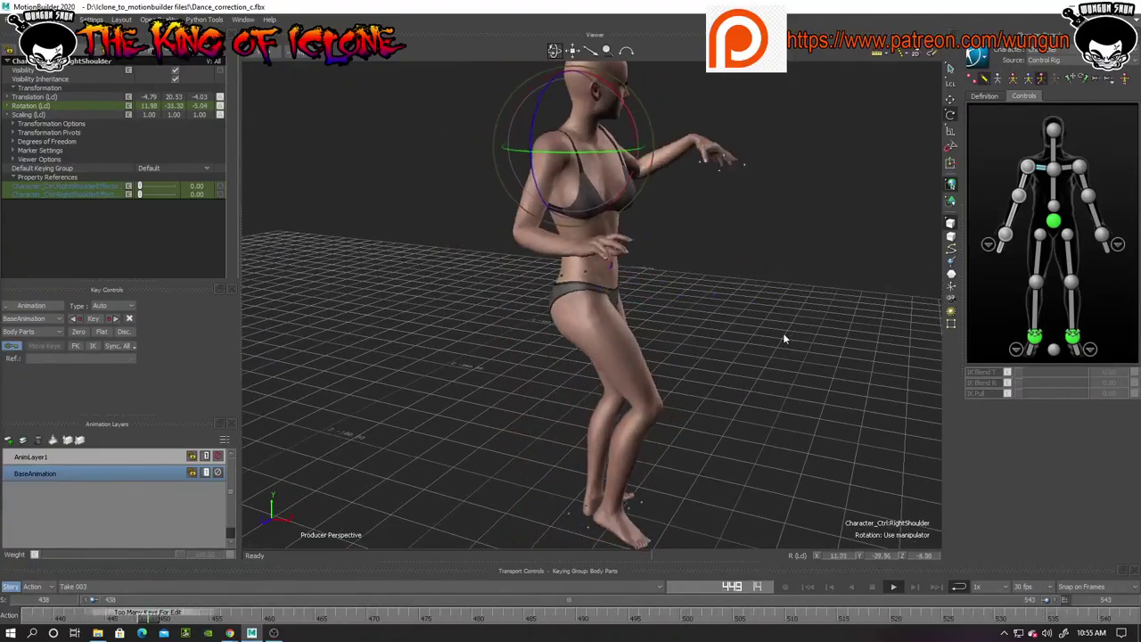
pyautogui.click(893, 586)
pyautogui.moveTo(956, 619); pyautogui.dragTo(862, 629)
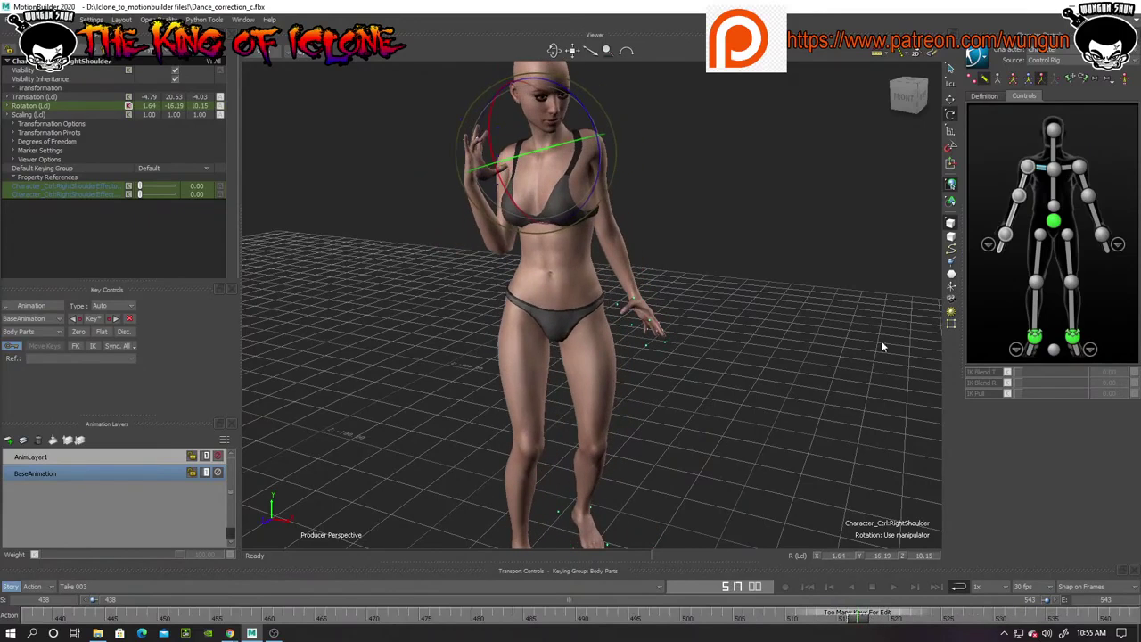
pyautogui.click(1002, 248)
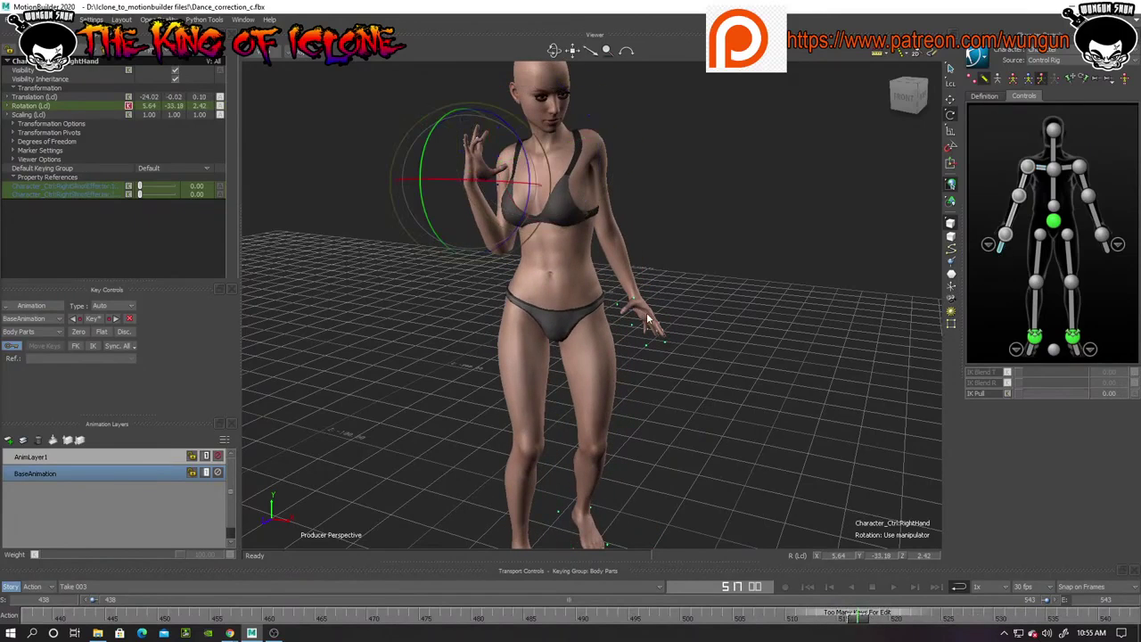
pyautogui.keyDown('ctrl'); pyautogui.keyDown('shift'); pyautogui.moveTo(378, 297); pyautogui.dragTo(572, 336); pyautogui.keyUp('shift'); pyautogui.keyUp('ctrl')
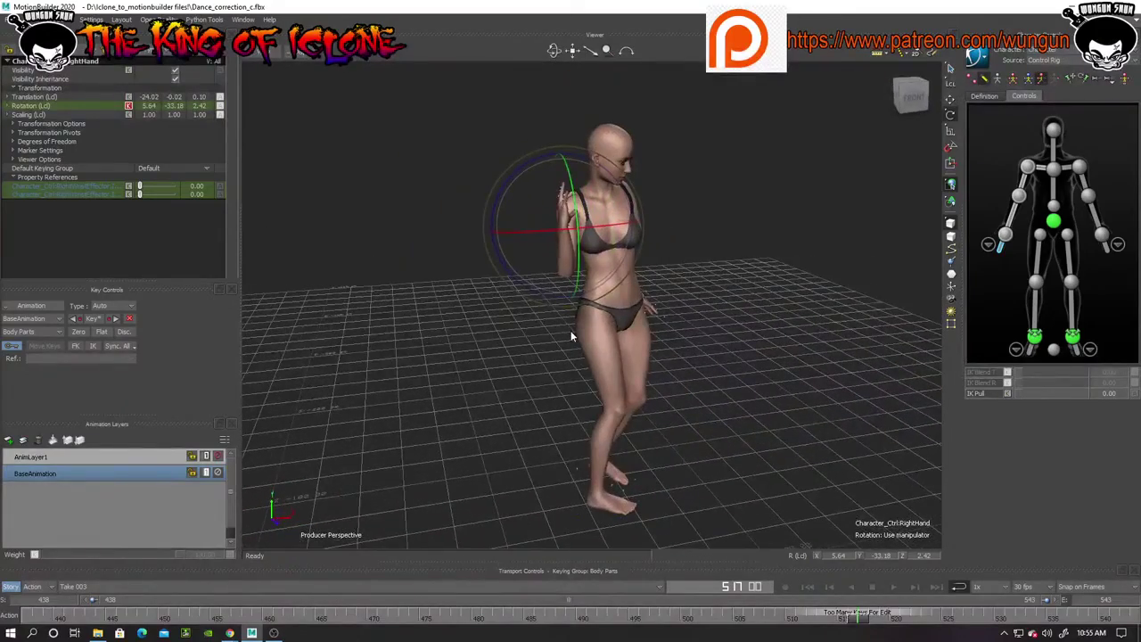
pyautogui.press('f')
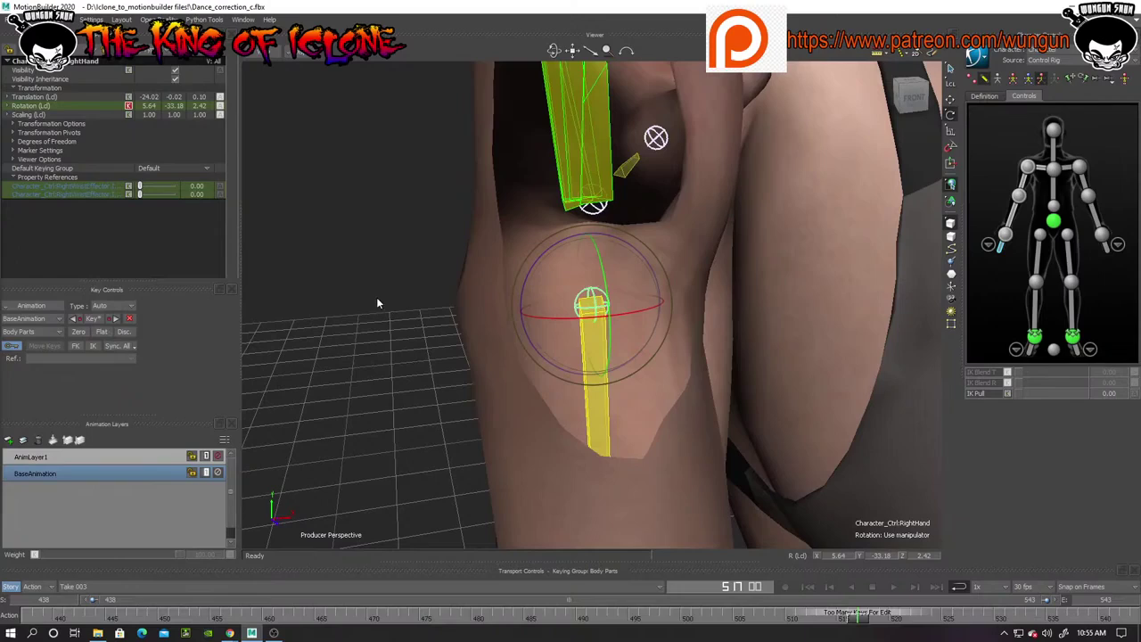
pyautogui.keyDown('ctrl'); pyautogui.keyDown('shift'); pyautogui.moveTo(374, 305); pyautogui.dragTo(689, 348); pyautogui.keyUp('shift'); pyautogui.keyUp('ctrl')
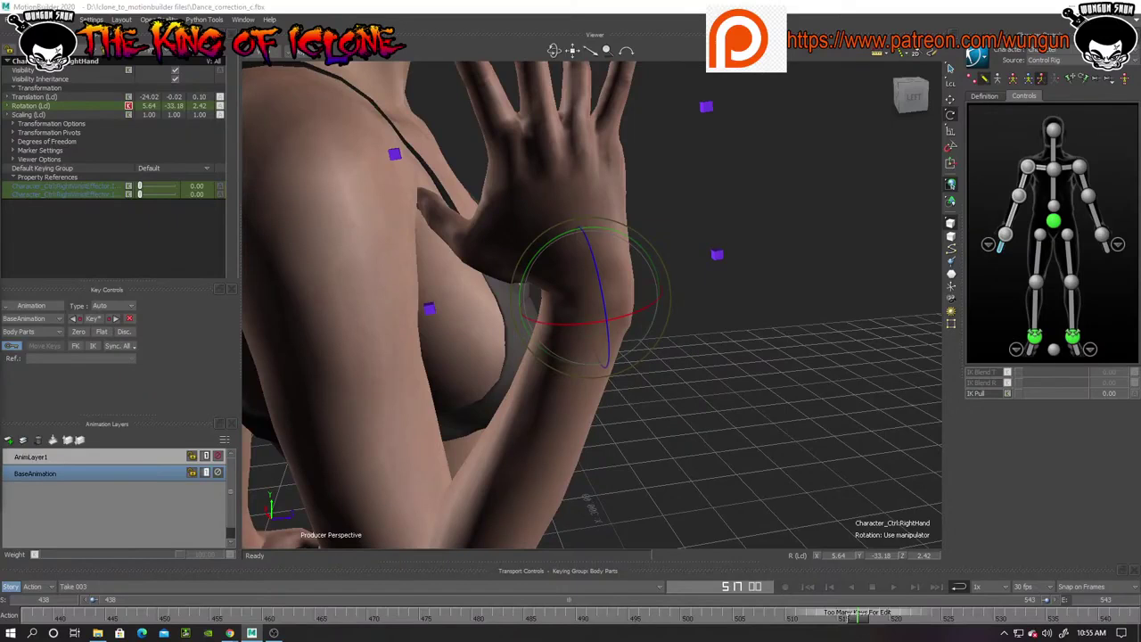
# Enlarge the FCurves editor beneath the viewer and narrow the properties and key controls column to widen the viewer
pyautogui.moveTo(2, 309); pyautogui.dragTo(688, 562)
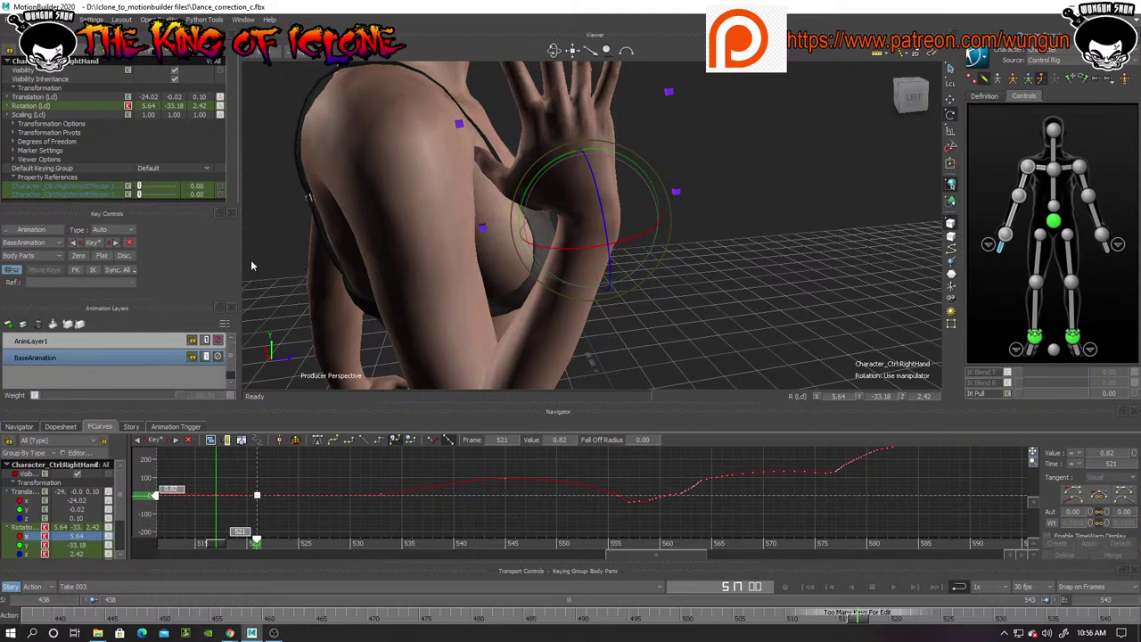
pyautogui.moveTo(241, 260); pyautogui.dragTo(173, 258)
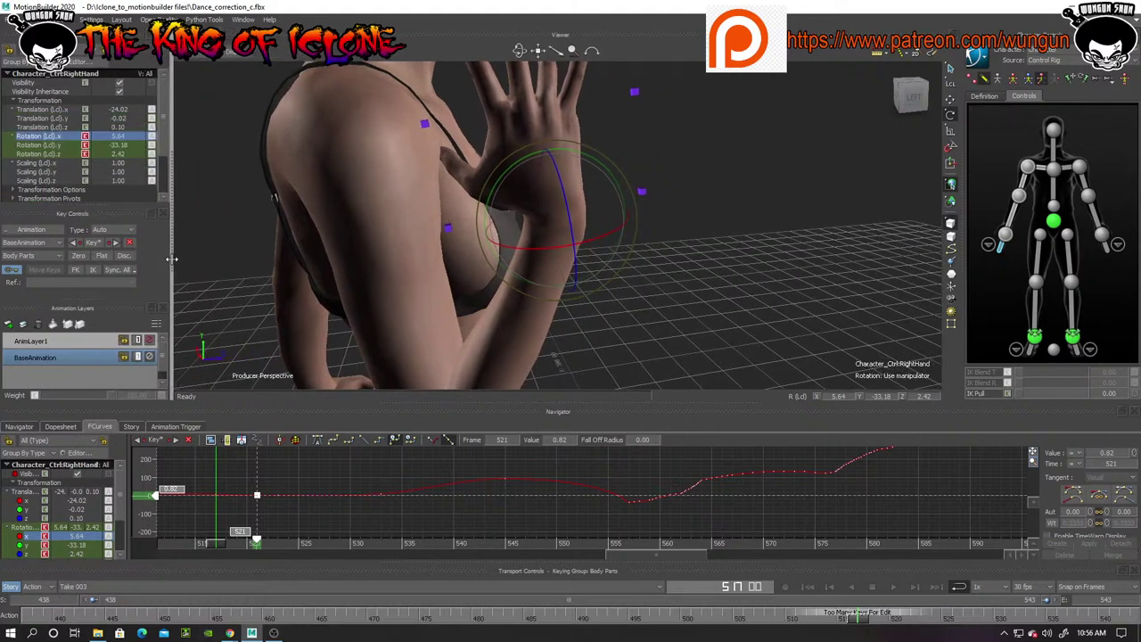
pyautogui.scroll(-3, 644, 273)
pyautogui.scroll(3, 644, 273)
pyautogui.scroll(-2, 644, 273)
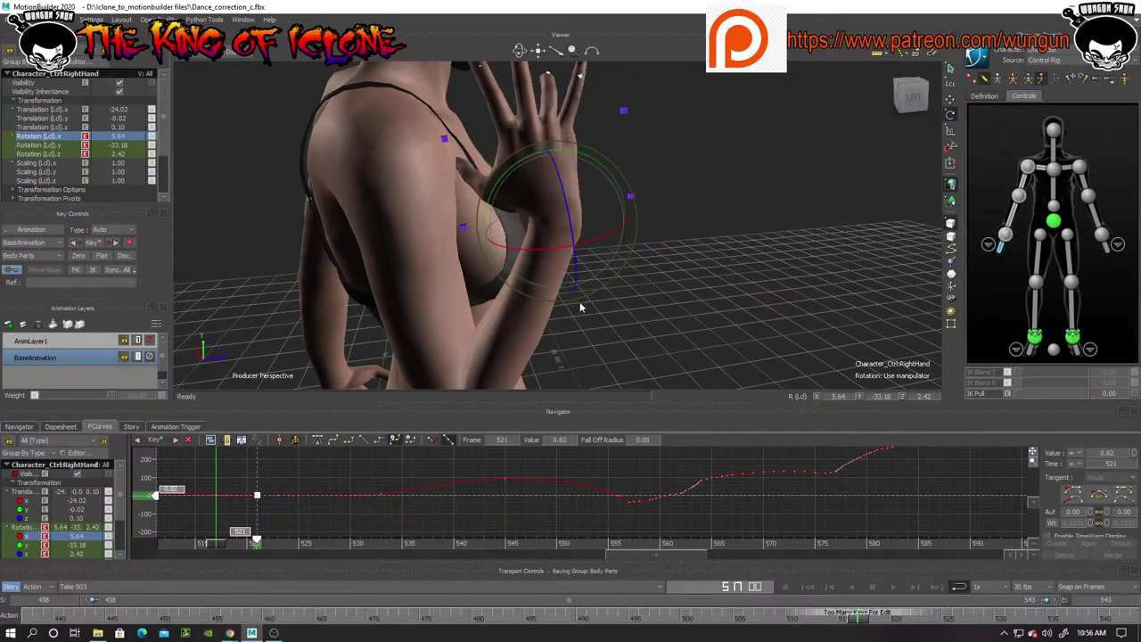
pyautogui.keyDown('ctrl'); pyautogui.keyDown('shift'); pyautogui.moveTo(728, 219); pyautogui.dragTo(733, 282); pyautogui.keyUp('shift'); pyautogui.keyUp('ctrl')
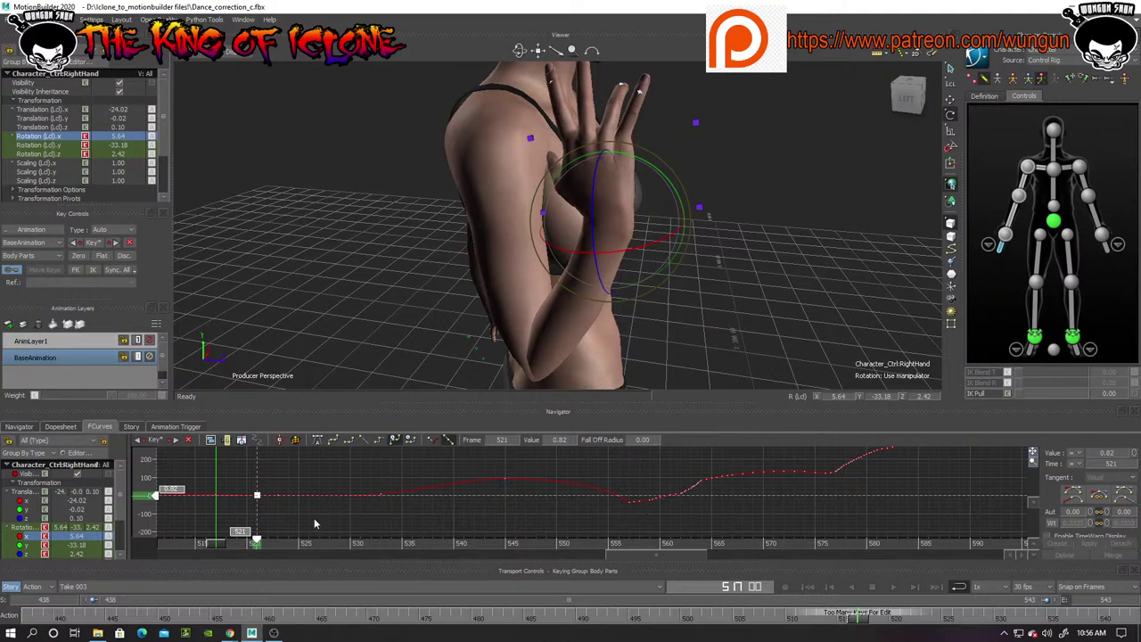
# On the right hand's Rotation X curve, delete the keys at frames 521 and 523 and raise the frame 517 key to 10.48
pyautogui.keyDown('shift'); pyautogui.moveTo(314, 525); pyautogui.dragTo(714, 517); pyautogui.keyUp('shift')
pyautogui.moveTo(1034, 463); pyautogui.dragTo(991, 454)
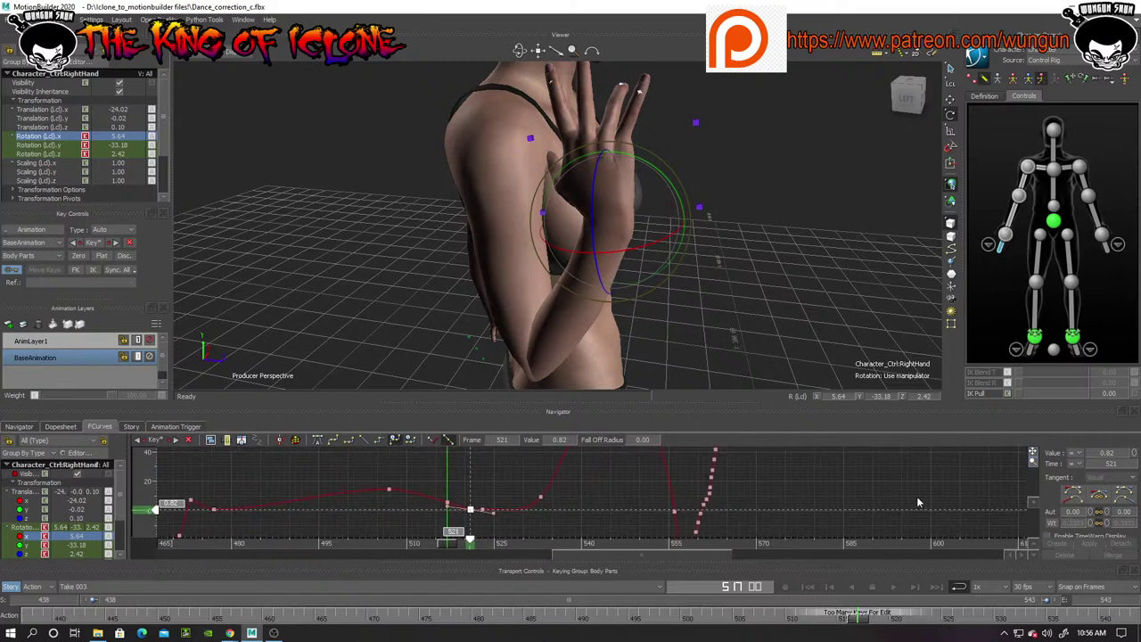
pyautogui.click(574, 523)
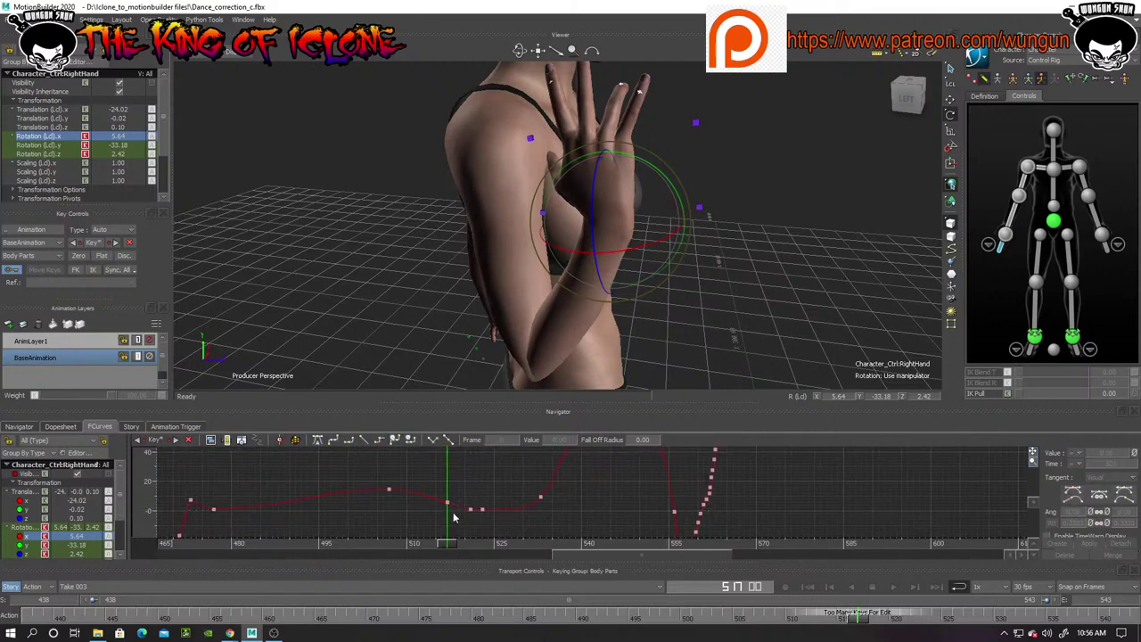
pyautogui.moveTo(449, 506)
pyautogui.mouseDown()
pyautogui.moveTo(449, 495)
pyautogui.moveTo(467, 512)
pyautogui.mouseUp()
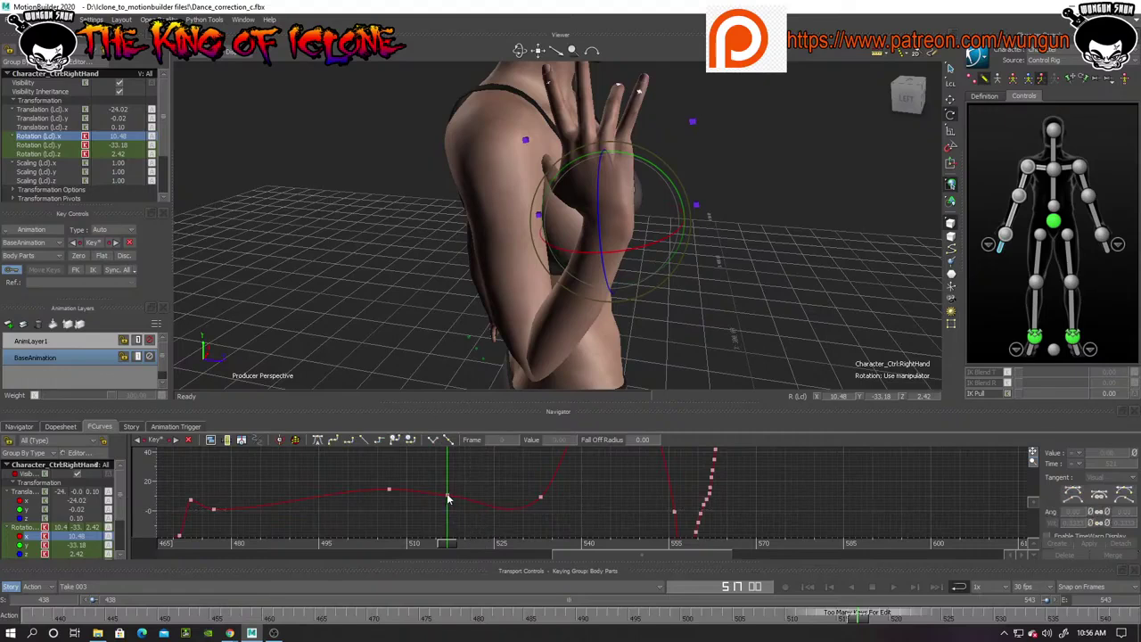
pyautogui.click(446, 497)
pyautogui.moveTo(425, 494); pyautogui.dragTo(428, 494)
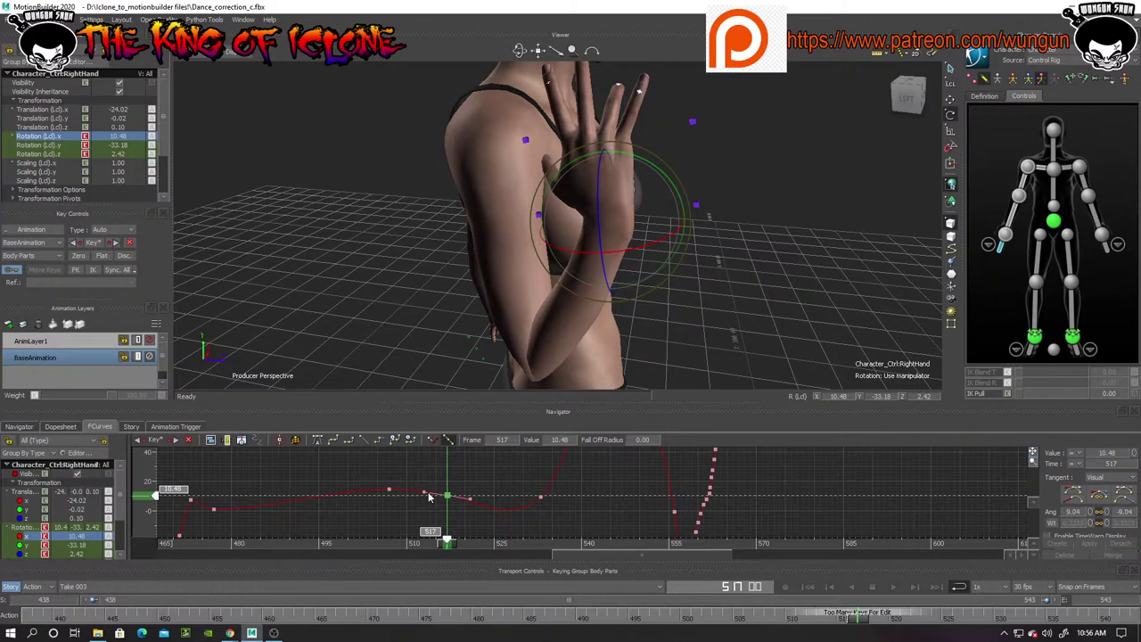
pyautogui.moveTo(446, 545)
pyautogui.mouseDown()
pyautogui.moveTo(364, 547)
pyautogui.moveTo(447, 554)
pyautogui.mouseUp()
# Display the right hand's Rotation Y curve and fit the graph to the keys from frame 517 to 527
pyautogui.scroll(-3, 89, 515)
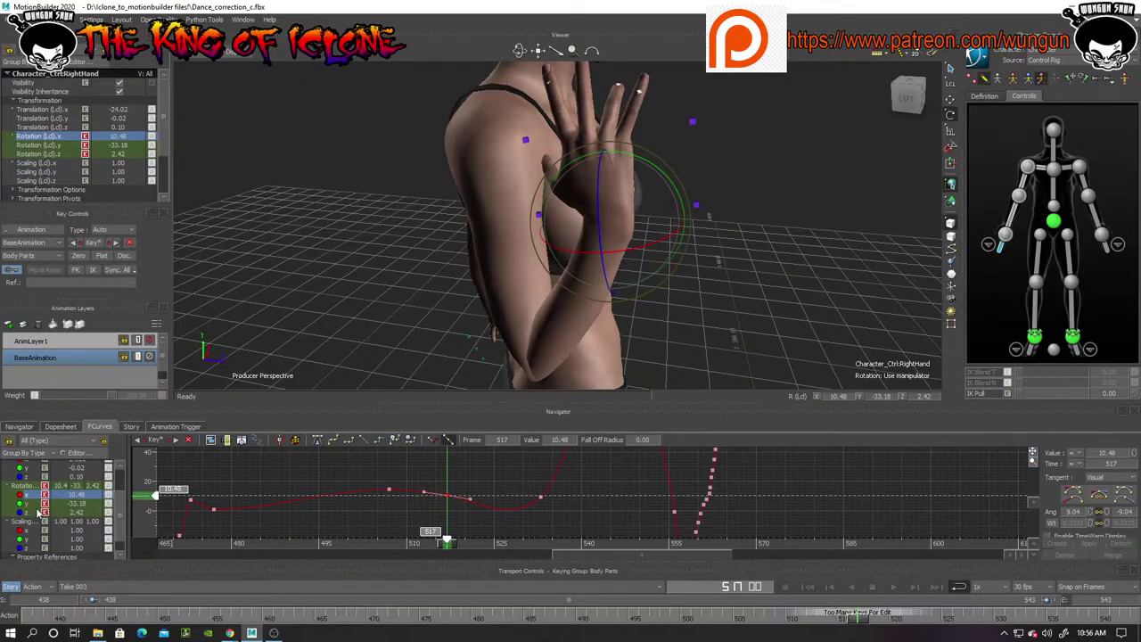
pyautogui.click(36, 504)
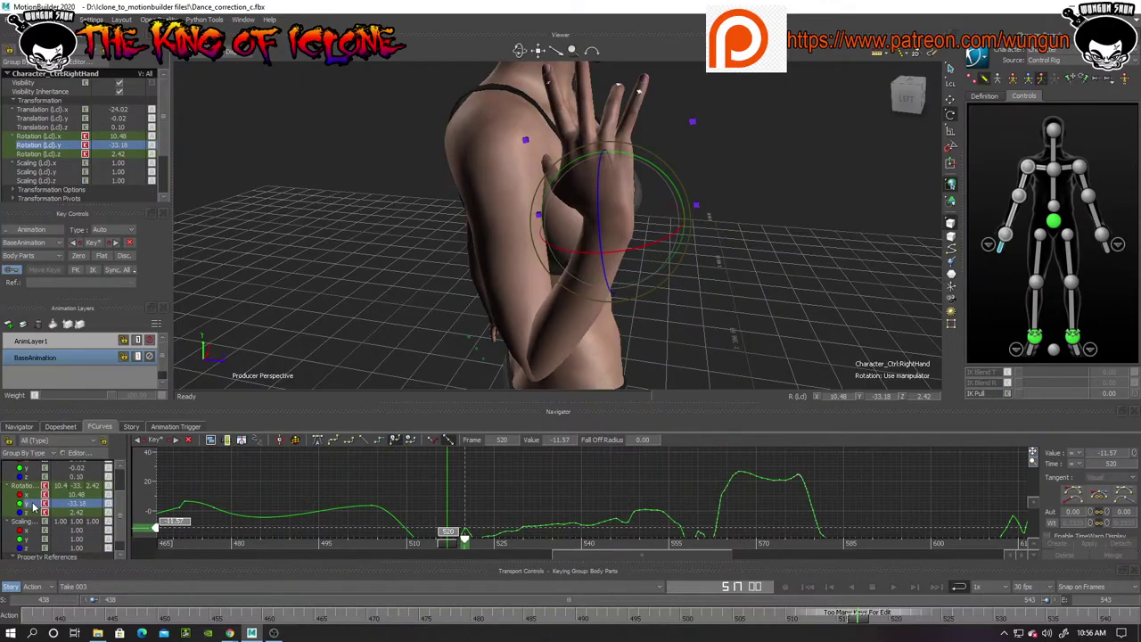
pyautogui.click(484, 510)
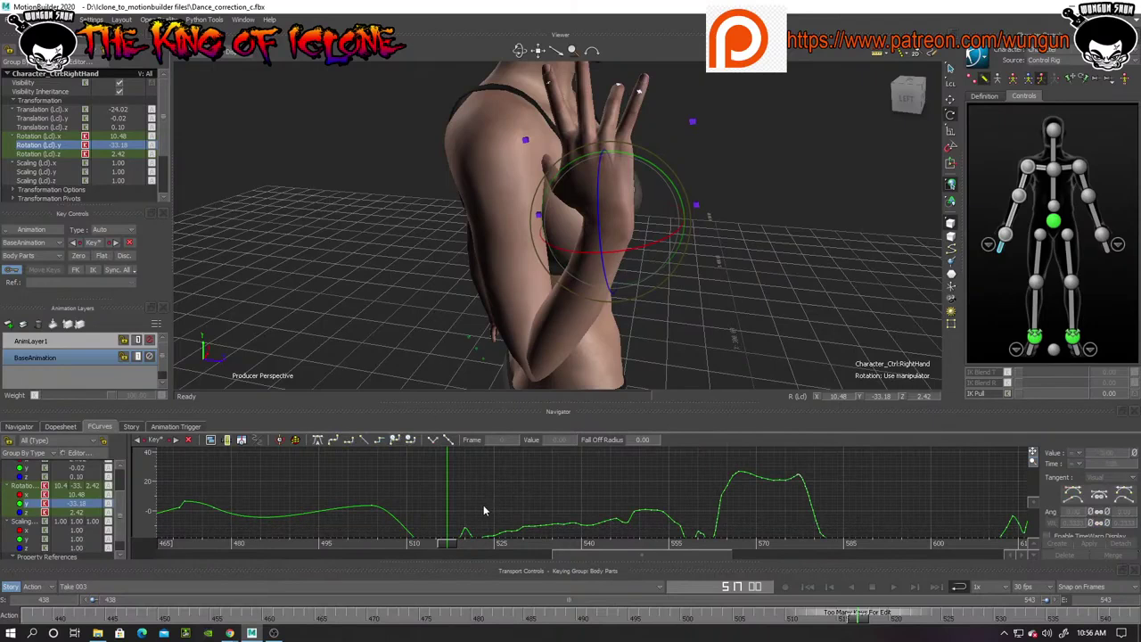
pyautogui.keyDown('ctrl'); pyautogui.moveTo(484, 505); pyautogui.dragTo(484, 457); pyautogui.keyUp('ctrl')
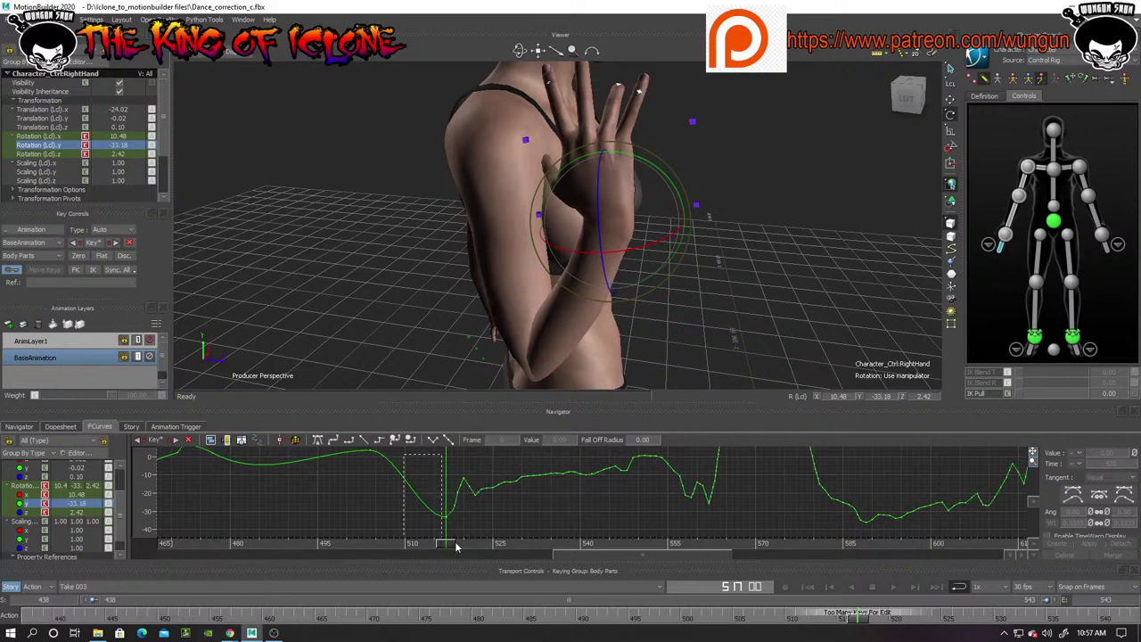
pyautogui.moveTo(448, 541); pyautogui.dragTo(503, 545)
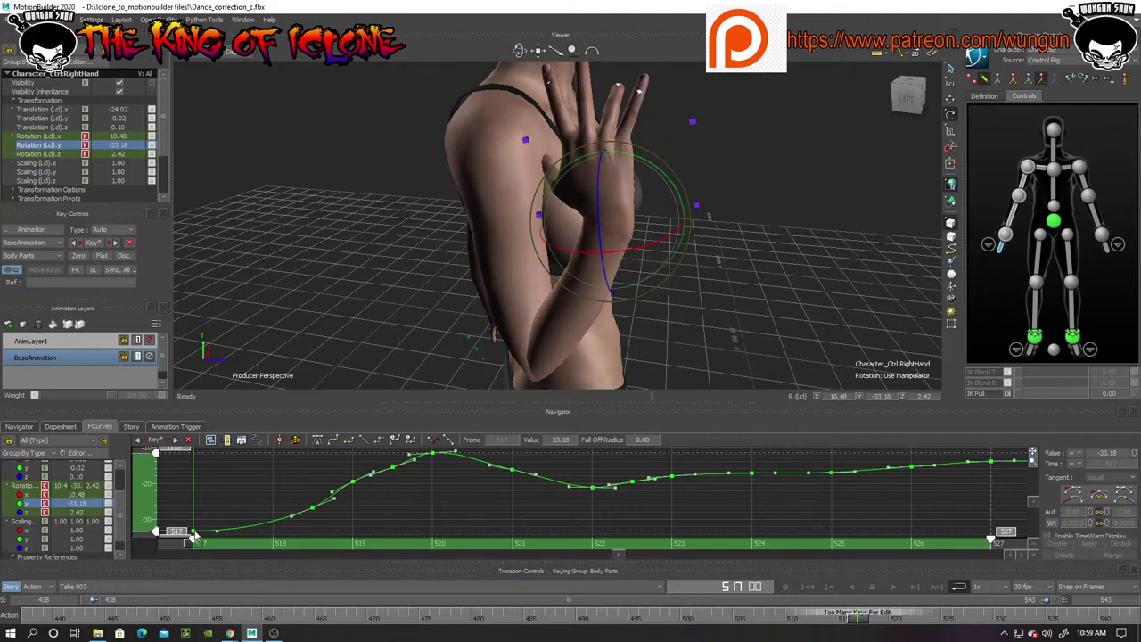
# Raise the frame 517 key of the right hand's Rotation Y curve to -7.57
pyautogui.click(192, 536)
pyautogui.click(251, 505)
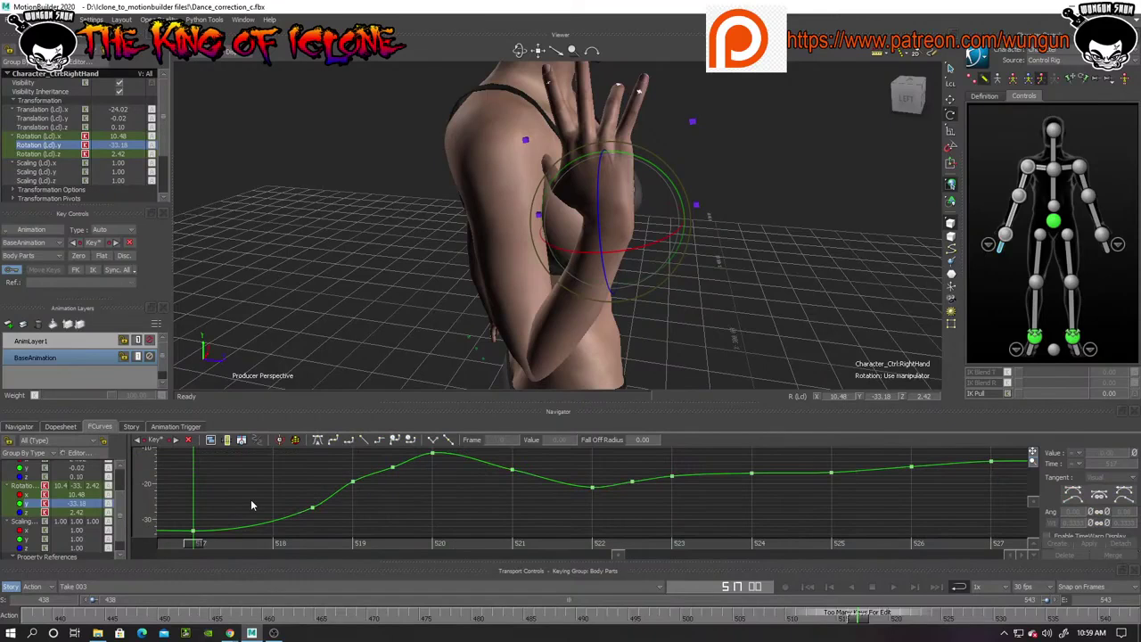
pyautogui.moveTo(194, 532); pyautogui.dragTo(198, 443)
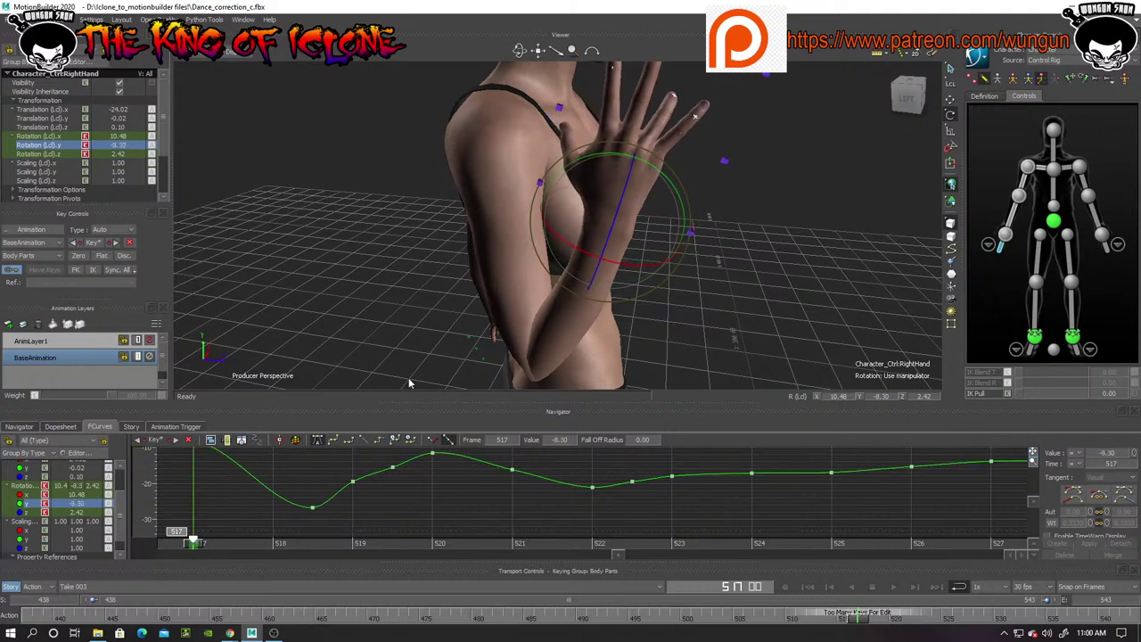
pyautogui.moveTo(408, 402); pyautogui.dragTo(408, 369)
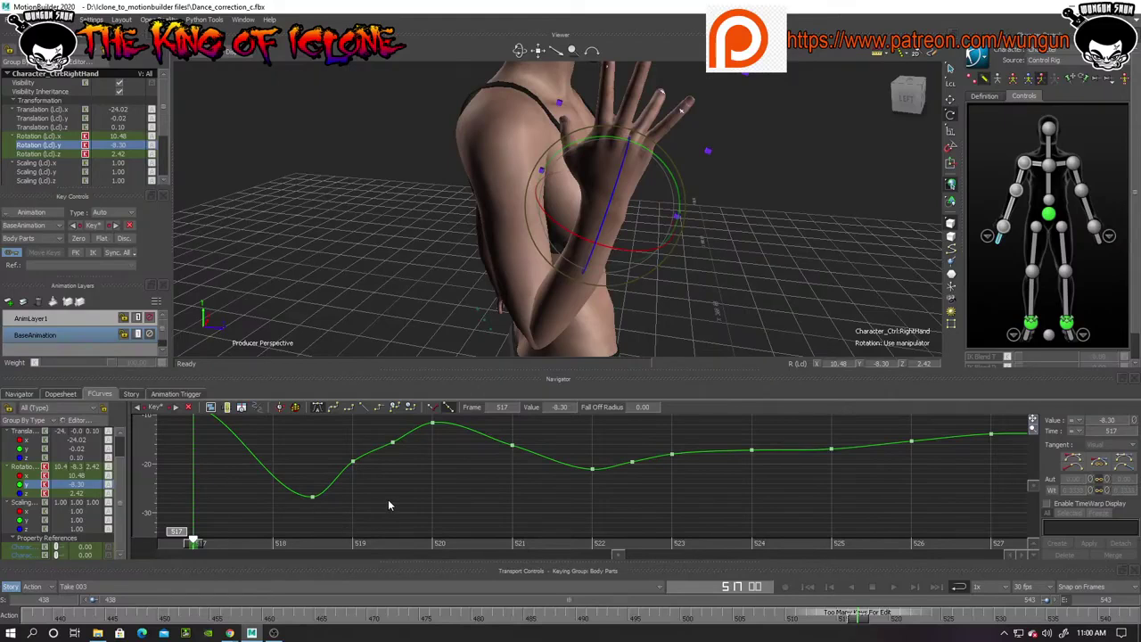
pyautogui.keyDown('shift'); pyautogui.moveTo(388, 506); pyautogui.dragTo(512, 535); pyautogui.keyUp('shift')
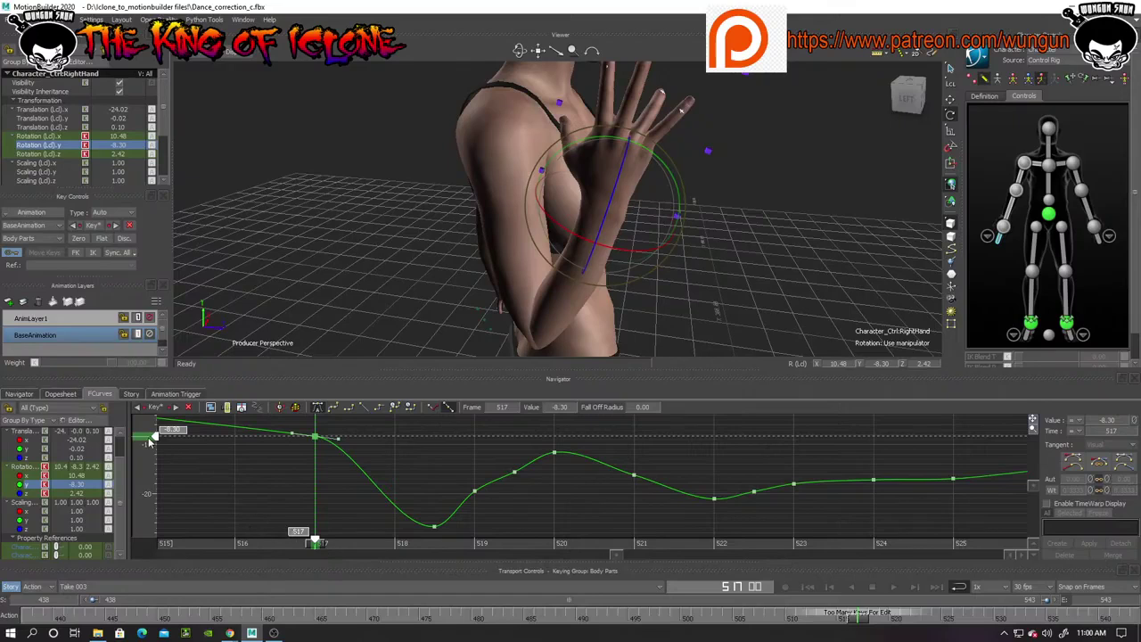
pyautogui.moveTo(149, 443)
pyautogui.mouseDown()
pyautogui.moveTo(136, 392)
pyautogui.moveTo(142, 432)
pyautogui.mouseUp()
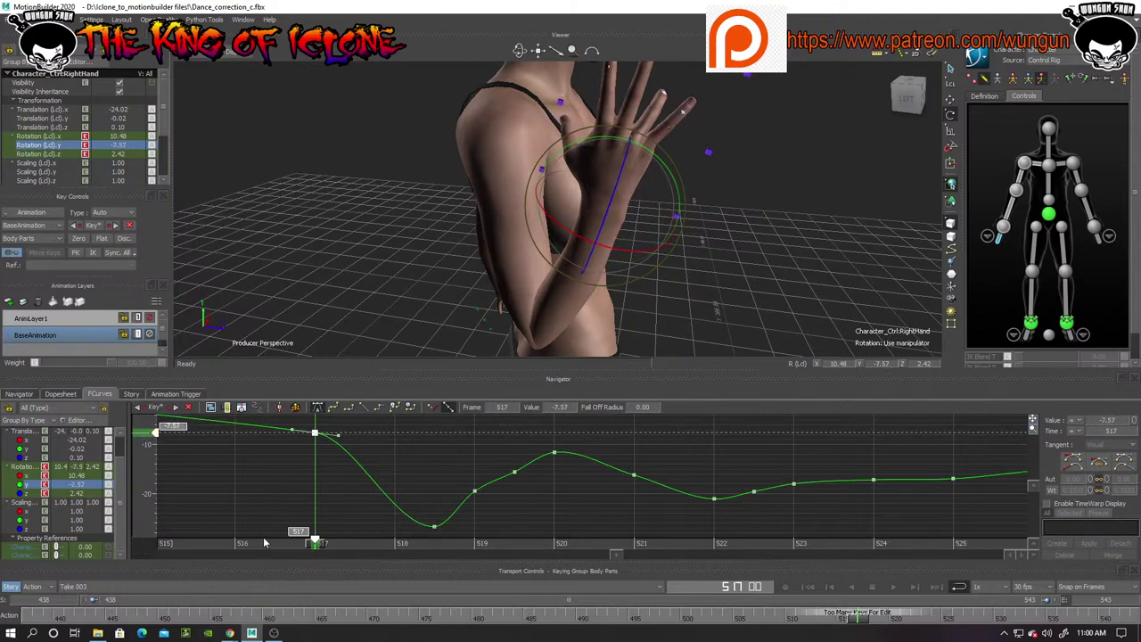
# Shift the low Rotation Y key between frames 518 and 519 to exactly frame 518, at -24.64
pyautogui.moveTo(264, 542); pyautogui.dragTo(435, 576)
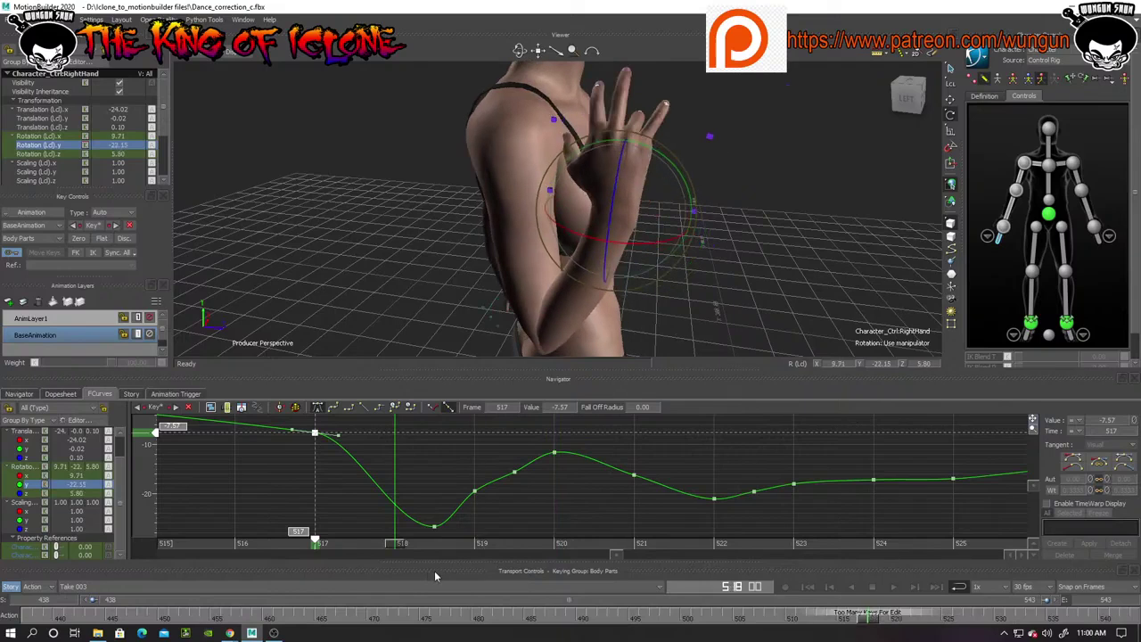
pyautogui.click(433, 527)
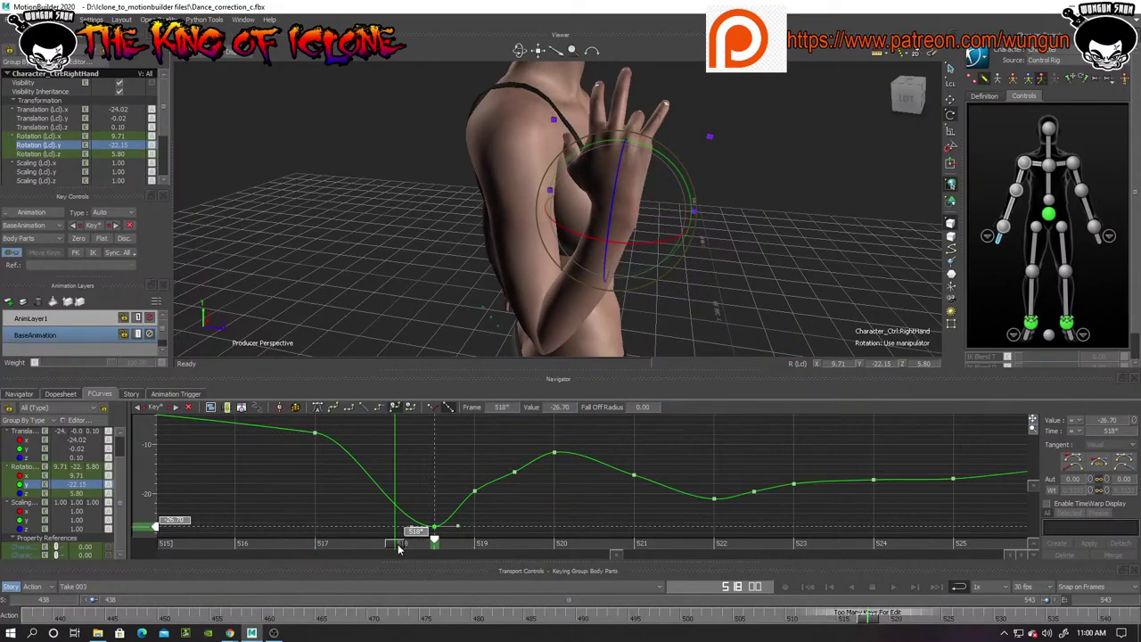
pyautogui.moveTo(424, 553); pyautogui.dragTo(398, 522)
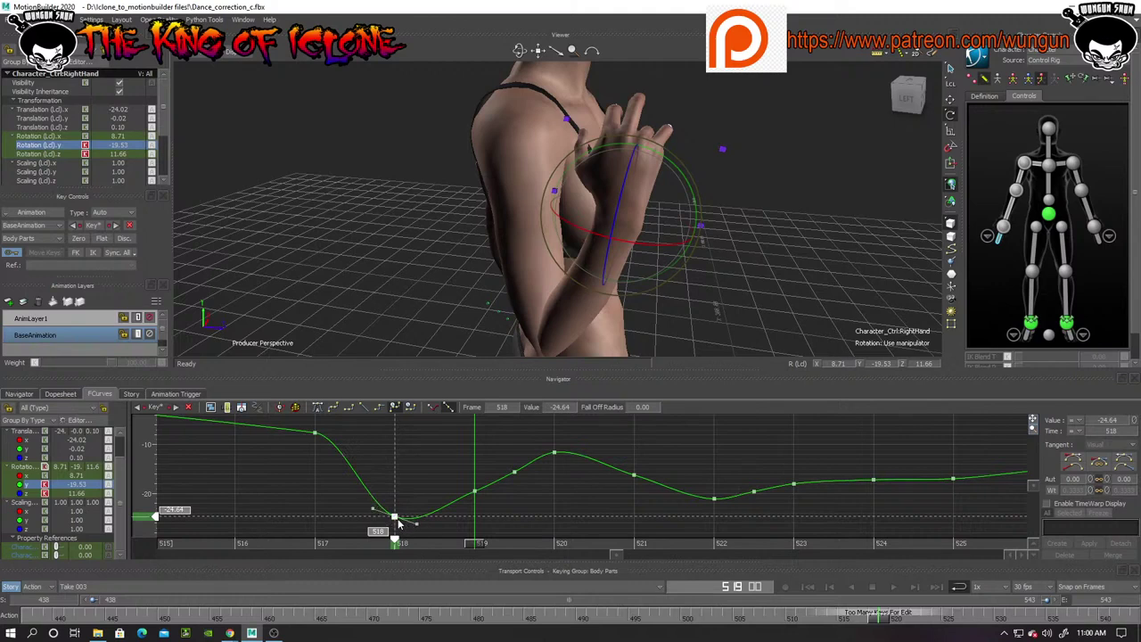
pyautogui.moveTo(398, 522); pyautogui.dragTo(430, 526)
pyautogui.hotkey('ctrl', 'z')
pyautogui.moveTo(419, 530); pyautogui.dragTo(390, 516)
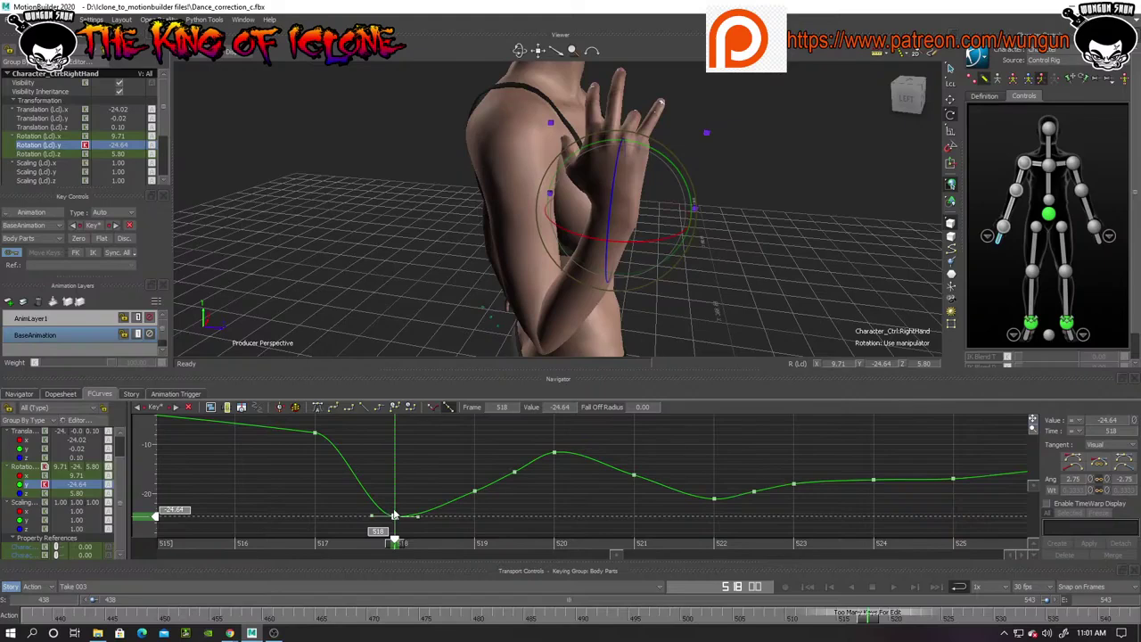
# Set the frame 518 key of the Rotation Y curve to -7.57, level with the frame 517 key
pyautogui.click(240, 519)
pyautogui.click(393, 517)
pyautogui.moveTo(154, 517); pyautogui.dragTo(148, 435)
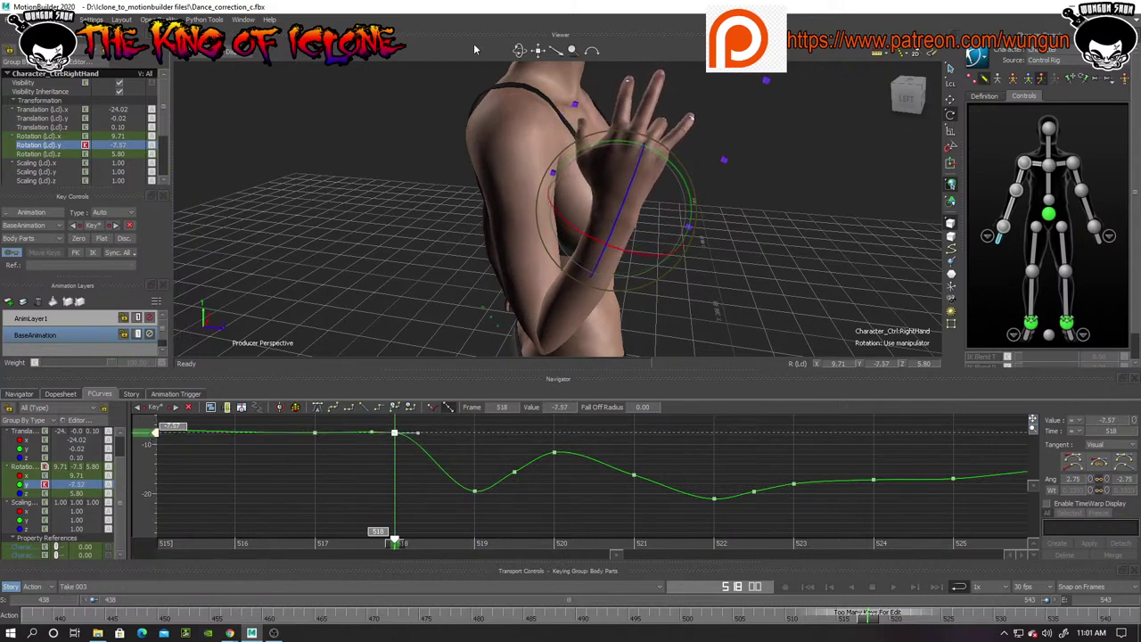
# Check the hand from the front, and delete all Rotation Y keys between frames 518 and 522
pyautogui.moveTo(520, 50); pyautogui.dragTo(392, 53)
pyautogui.moveTo(680, 171); pyautogui.dragTo(569, 187)
pyautogui.scroll(-3, 568, 186)
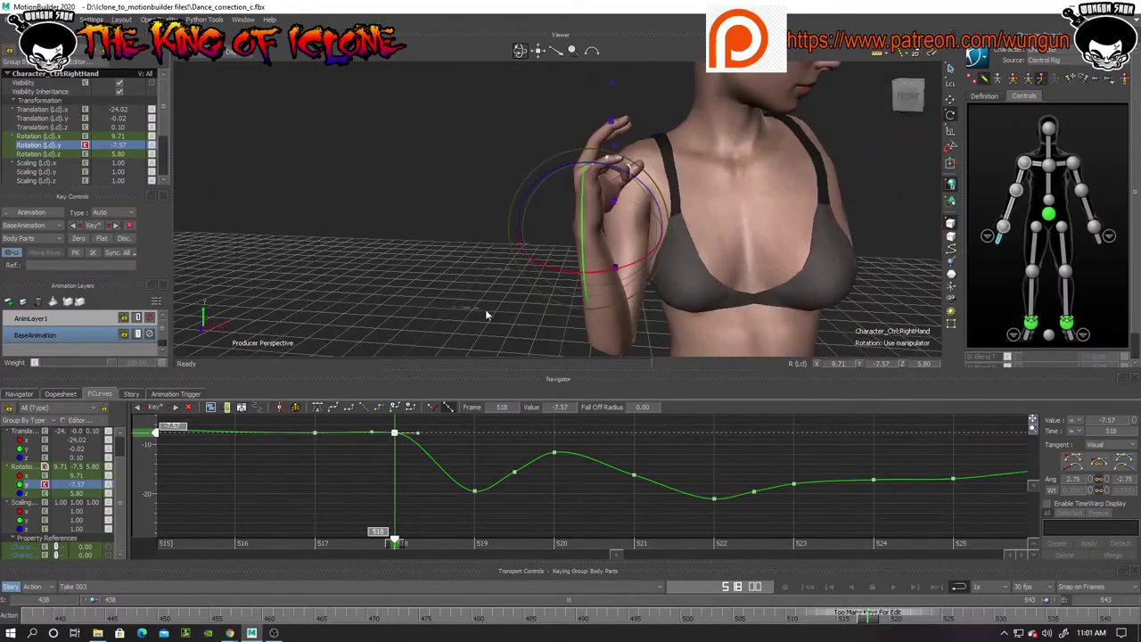
pyautogui.moveTo(385, 548); pyautogui.dragTo(478, 546)
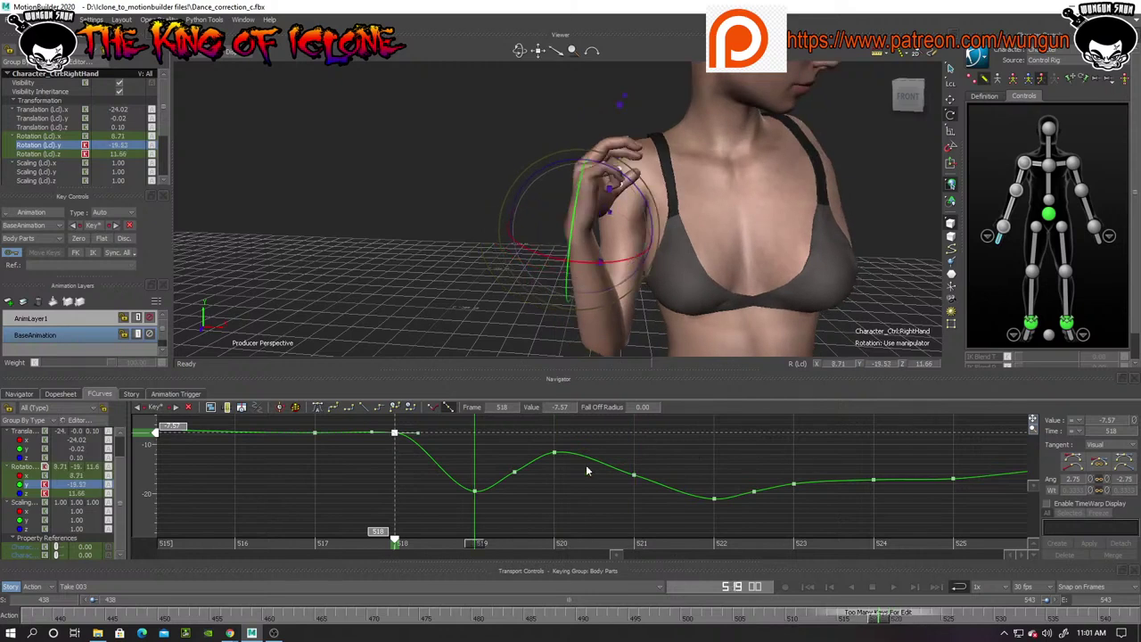
pyautogui.moveTo(528, 435); pyautogui.dragTo(793, 563)
pyautogui.press('Delete')
pyautogui.moveTo(922, 571); pyautogui.dragTo(745, 543)
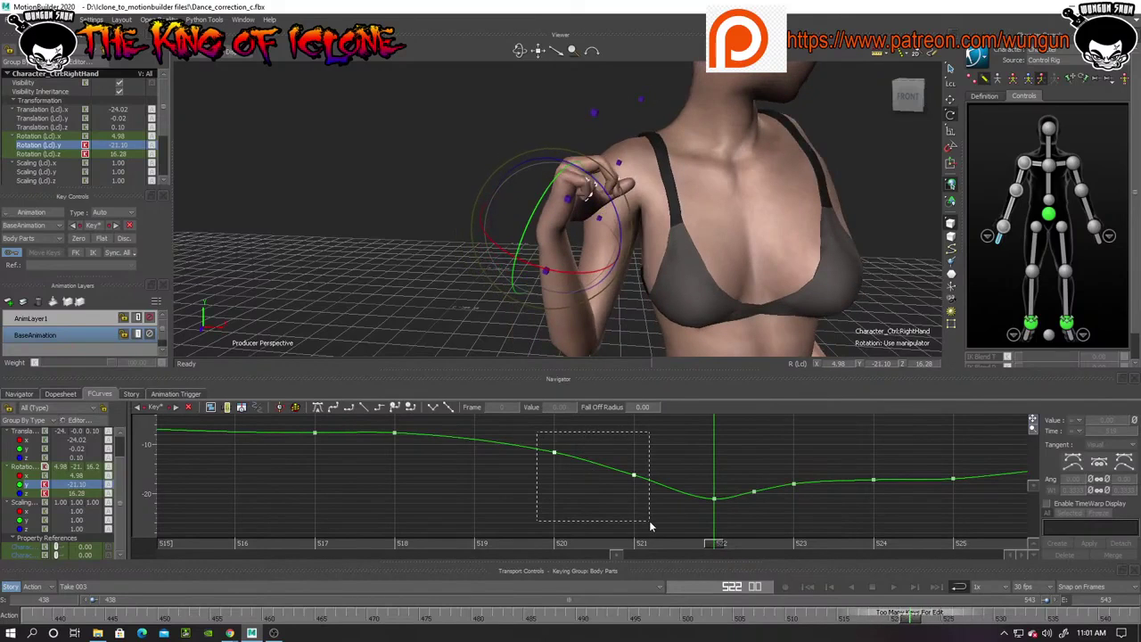
pyautogui.moveTo(651, 523); pyautogui.dragTo(621, 551)
pyautogui.press('Delete')
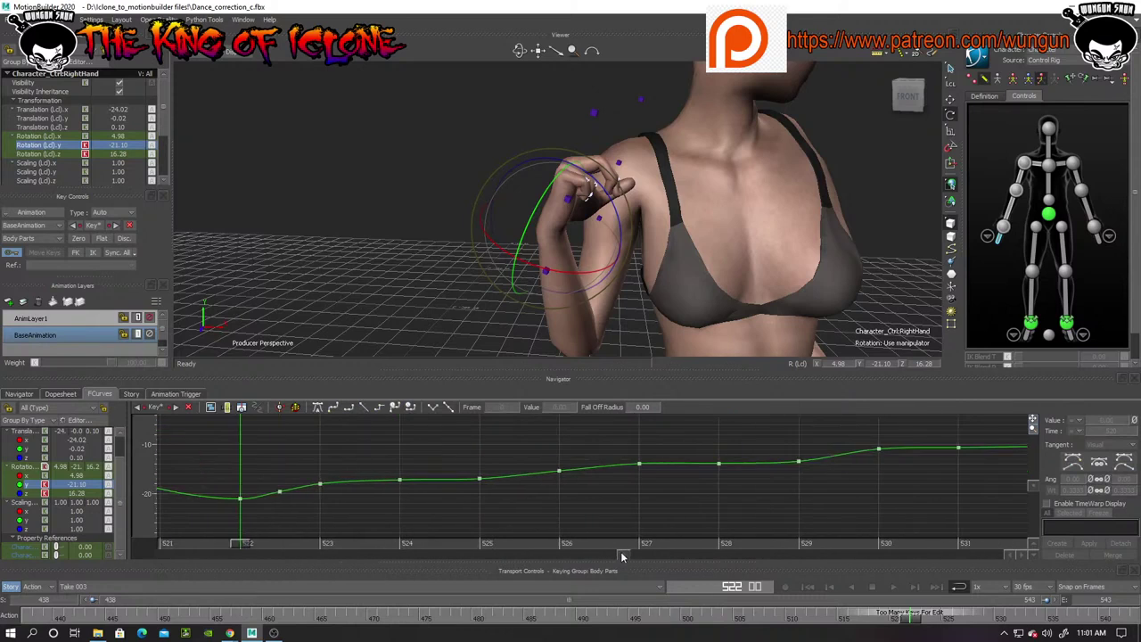
# Delete the Rotation Y keys between frames 522 and 530, and check the hand's motion around frame 524
pyautogui.moveTo(838, 427); pyautogui.dragTo(267, 535)
pyautogui.press('Delete')
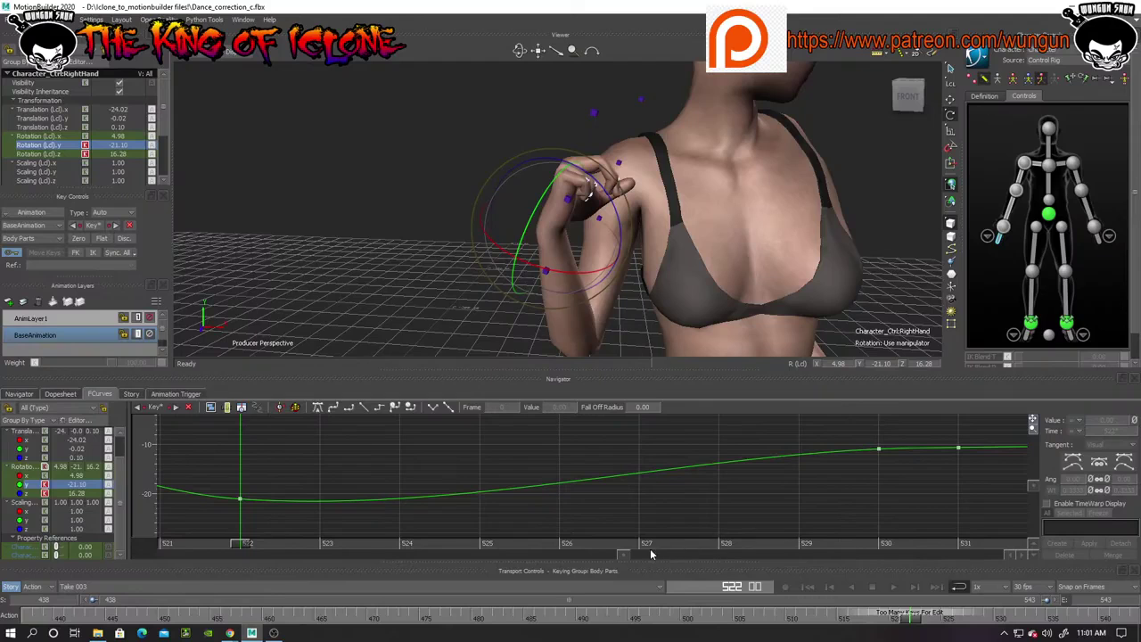
pyautogui.moveTo(624, 559)
pyautogui.mouseDown()
pyautogui.moveTo(605, 546)
pyautogui.moveTo(156, 471)
pyautogui.moveTo(592, 526)
pyautogui.moveTo(1035, 545)
pyautogui.moveTo(804, 524)
pyautogui.mouseUp()
pyautogui.scroll(-3, 530, 145)
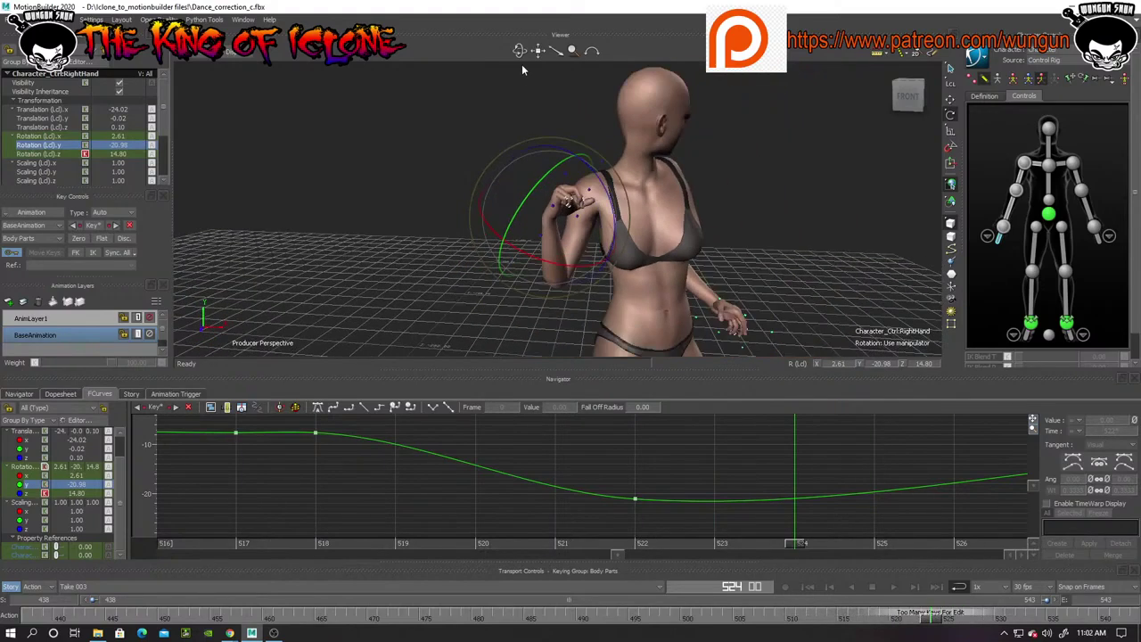
# Raise the Rotation Y key at frame 522 to -7.89, nearly level with the frame 518 key
pyautogui.moveTo(520, 51); pyautogui.dragTo(669, 55)
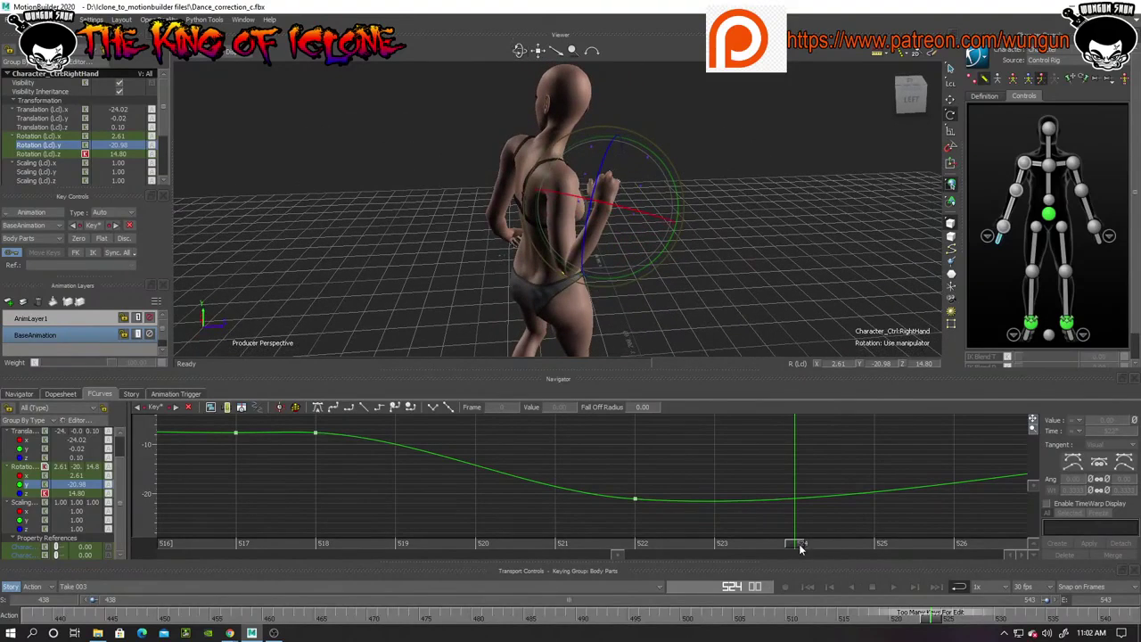
pyautogui.moveTo(800, 547); pyautogui.dragTo(624, 552)
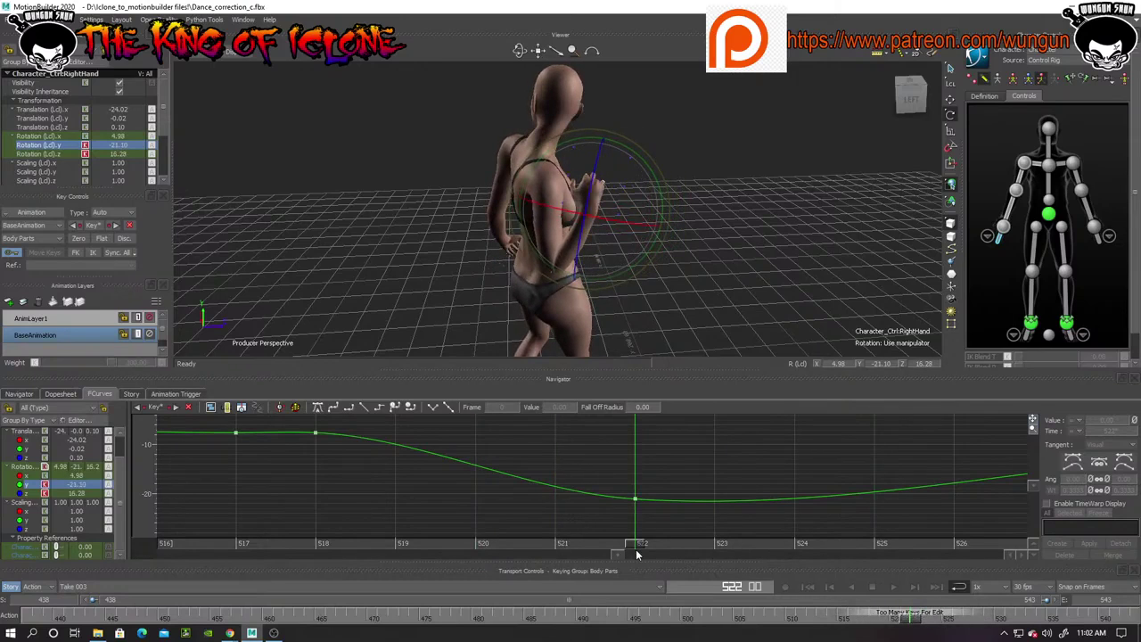
pyautogui.moveTo(635, 499); pyautogui.dragTo(633, 437)
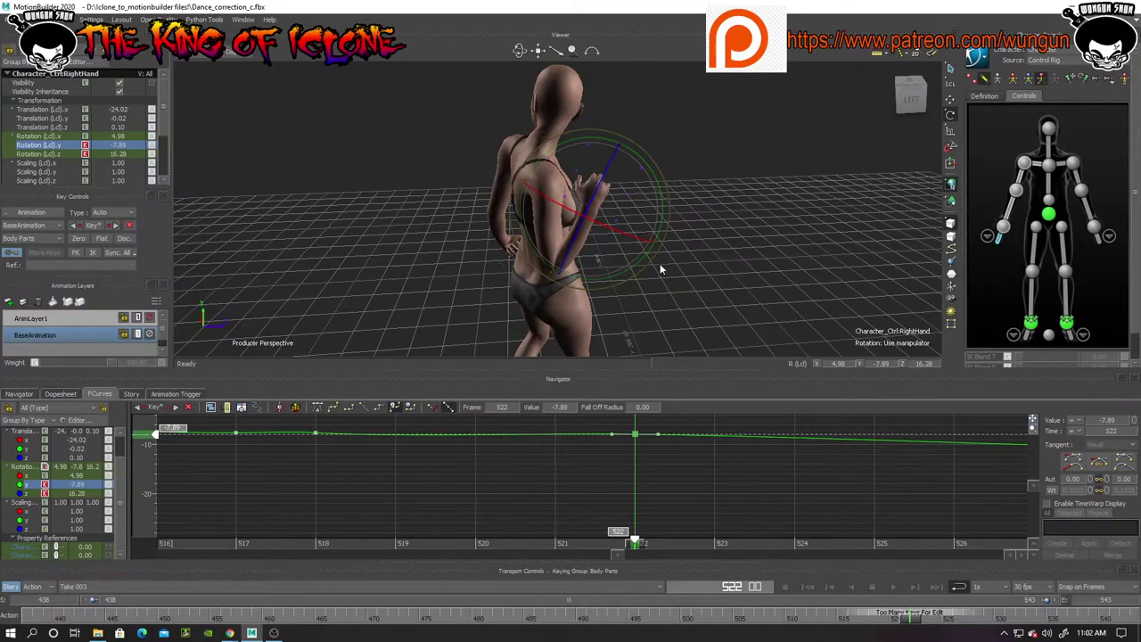
# Check the right hand's pose from the front at frame 522 and its motion through frame 529
pyautogui.press('f')
pyautogui.keyDown('ctrl'); pyautogui.keyDown('shift'); pyautogui.moveTo(684, 263); pyautogui.dragTo(566, 255); pyautogui.keyUp('shift'); pyautogui.keyUp('ctrl')
pyautogui.moveTo(424, 252); pyautogui.dragTo(593, 274, button='middle')
pyautogui.scroll(1, 663, 335)
pyautogui.scroll(-8, 661, 317)
pyautogui.scroll(5, 543, 291)
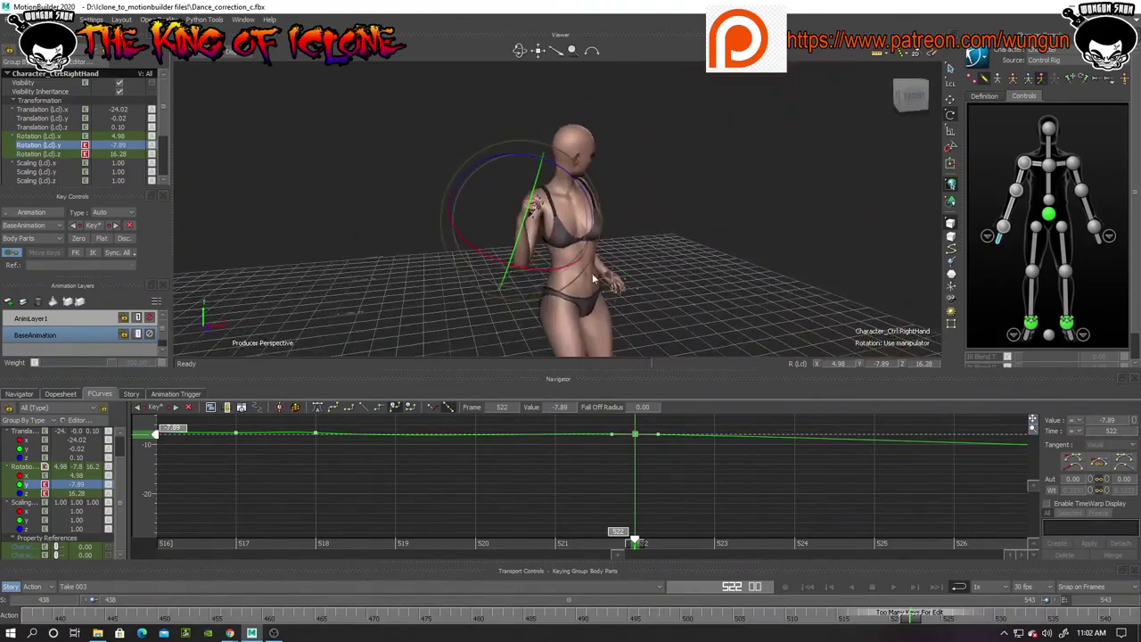
pyautogui.moveTo(374, 262); pyautogui.dragTo(535, 313, button='middle')
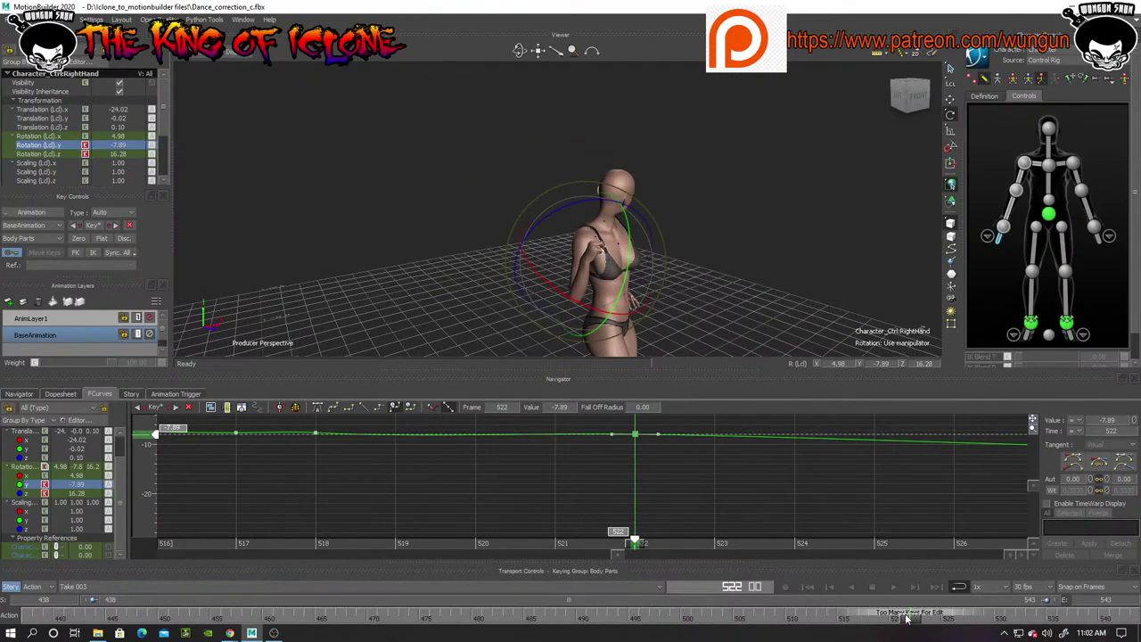
pyautogui.moveTo(900, 622); pyautogui.dragTo(983, 627)
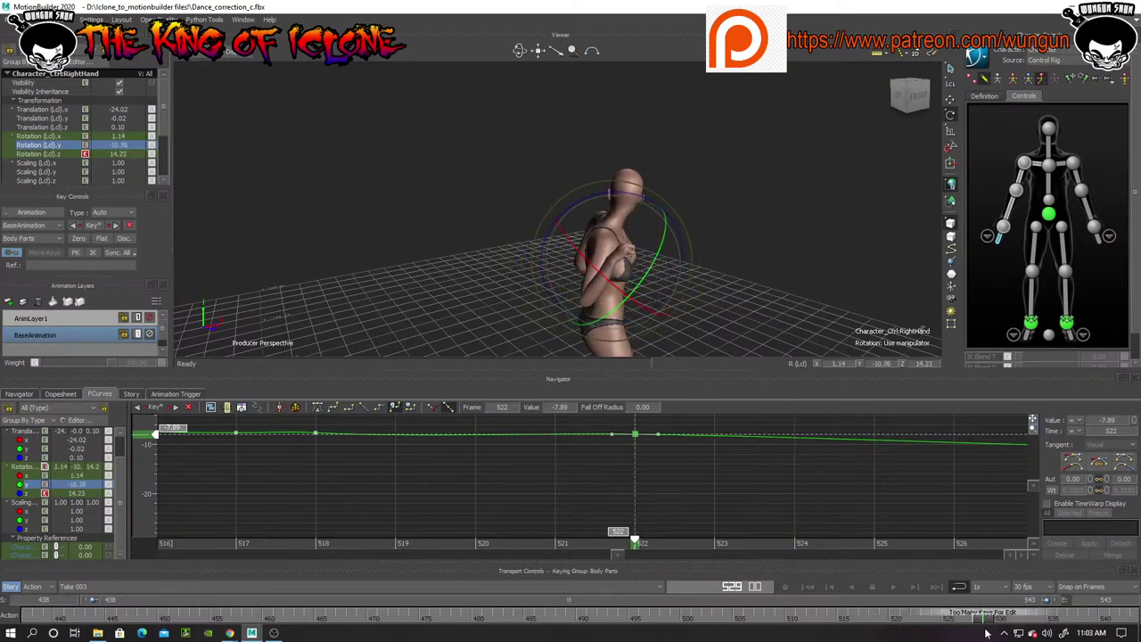
# Inspect the hand up close from behind at frame 529, and raise the frame 530 Rotation Y key to -5.07
pyautogui.moveTo(619, 555); pyautogui.dragTo(631, 557)
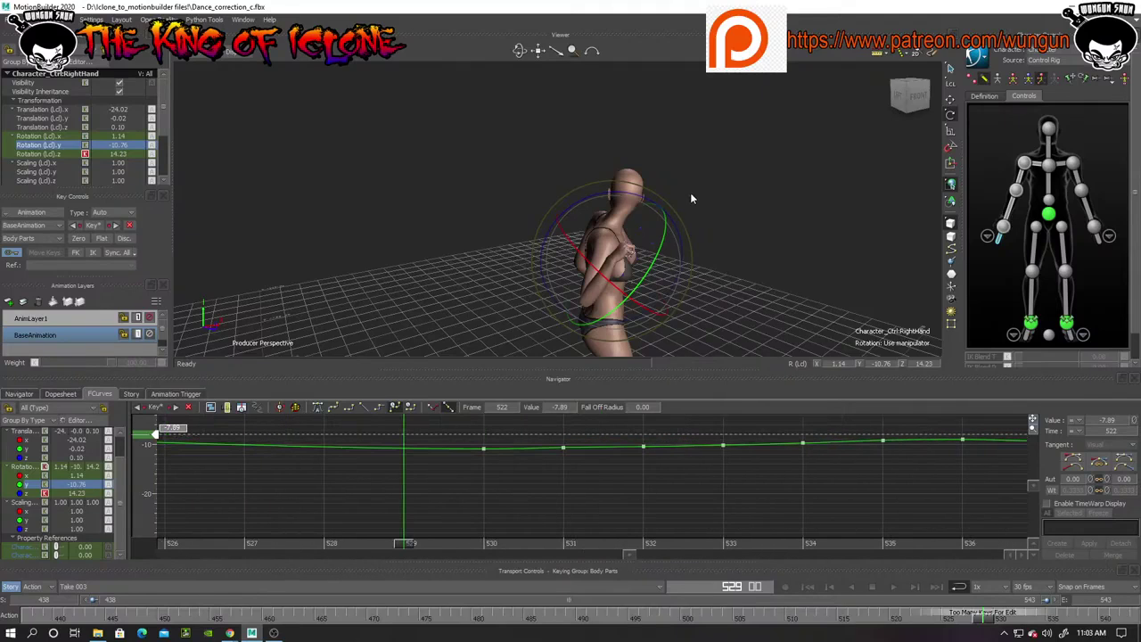
pyautogui.press('f')
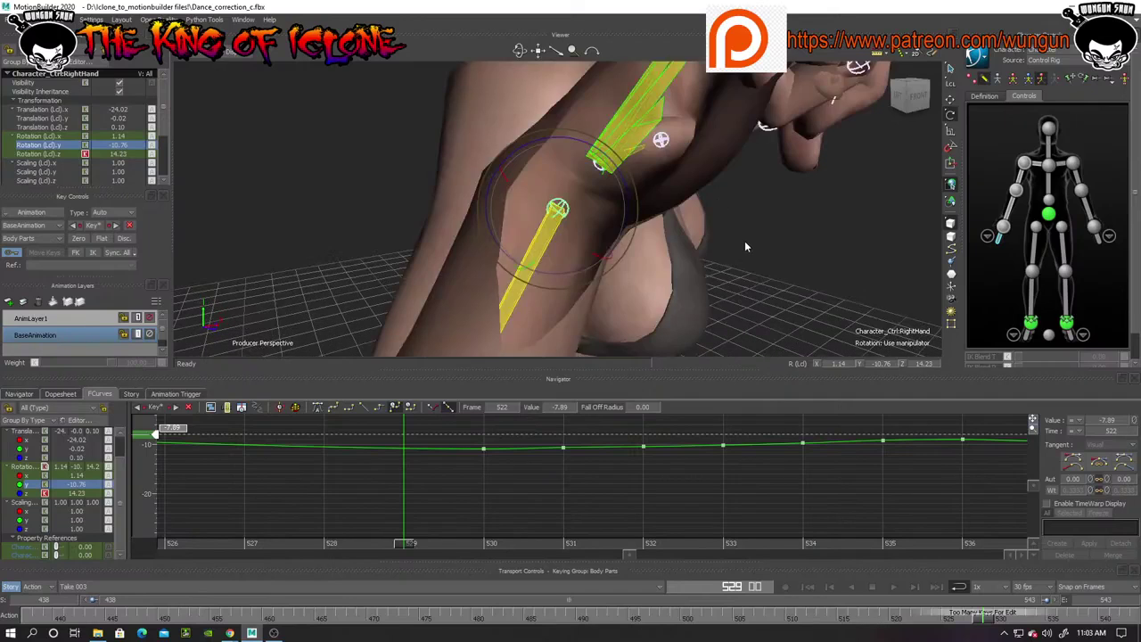
pyautogui.keyDown('ctrl'); pyautogui.moveTo(745, 246); pyautogui.dragTo(753, 331); pyautogui.keyUp('ctrl')
pyautogui.keyDown('ctrl'); pyautogui.moveTo(751, 229); pyautogui.dragTo(516, 253); pyautogui.keyUp('ctrl')
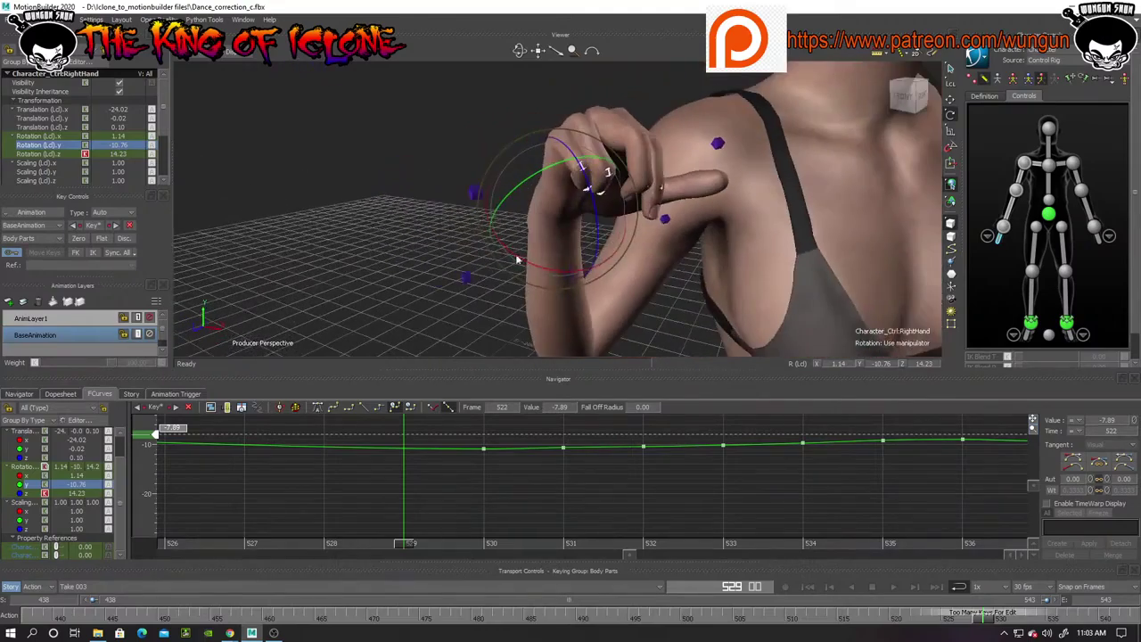
pyautogui.keyDown('ctrl'); pyautogui.keyDown('shift'); pyautogui.moveTo(413, 219); pyautogui.dragTo(556, 308); pyautogui.keyUp('shift'); pyautogui.keyUp('ctrl')
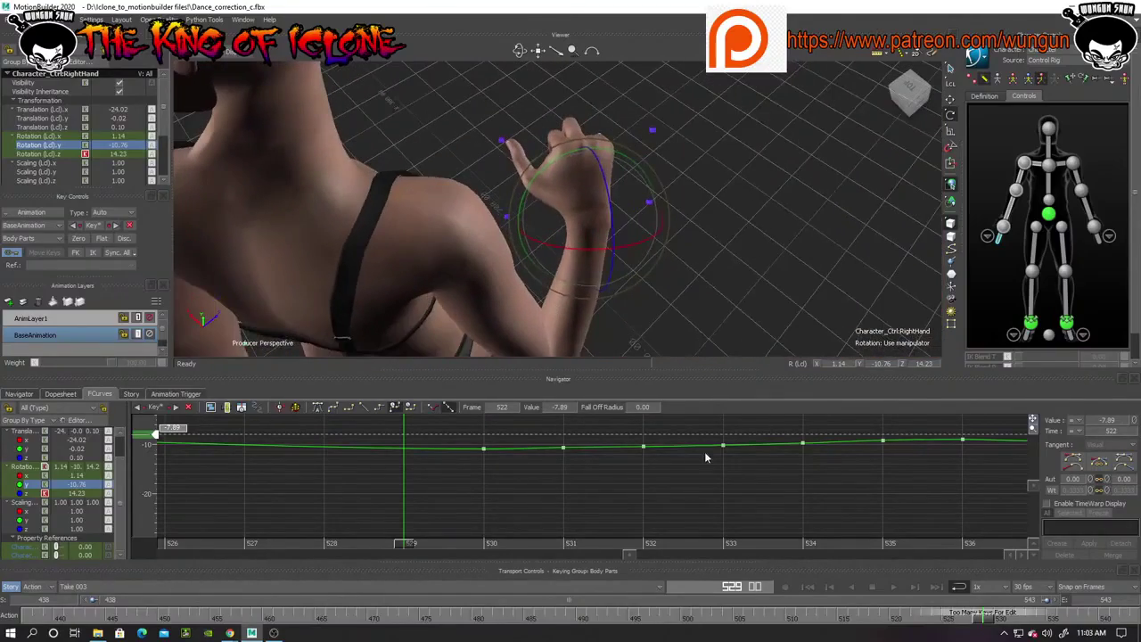
pyautogui.moveTo(483, 449); pyautogui.dragTo(482, 422)
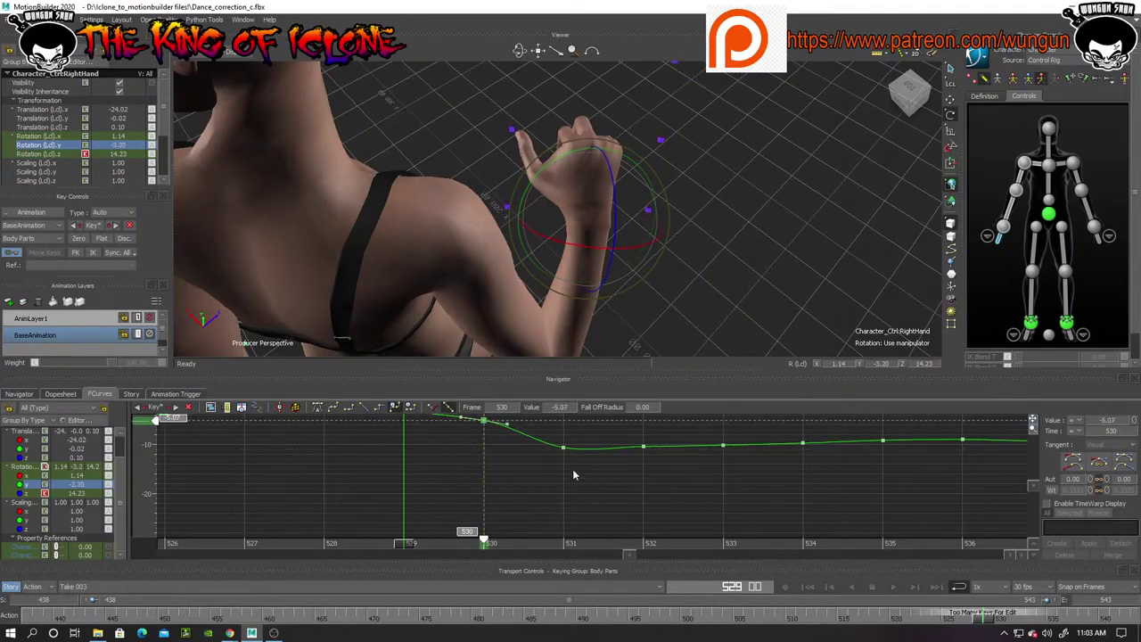
# Flatten the tangent of the frame 530 Rotation Y key to an angle of about -0.12
pyautogui.moveTo(1032, 428); pyautogui.dragTo(972, 449)
pyautogui.scroll(3, 1029, 431)
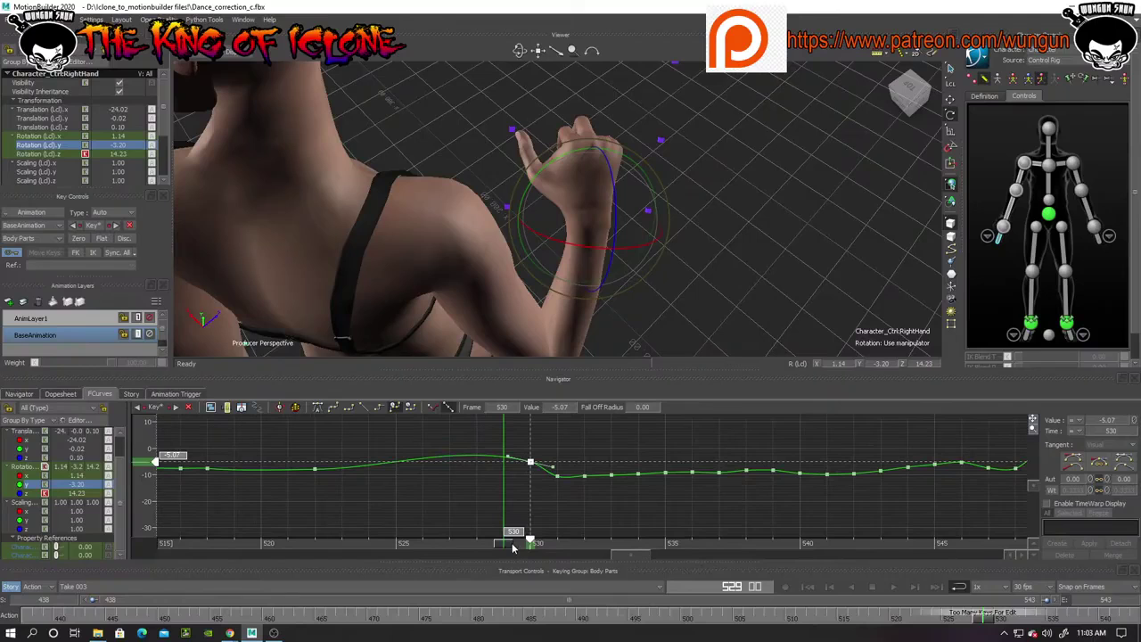
pyautogui.moveTo(512, 548); pyautogui.dragTo(372, 524)
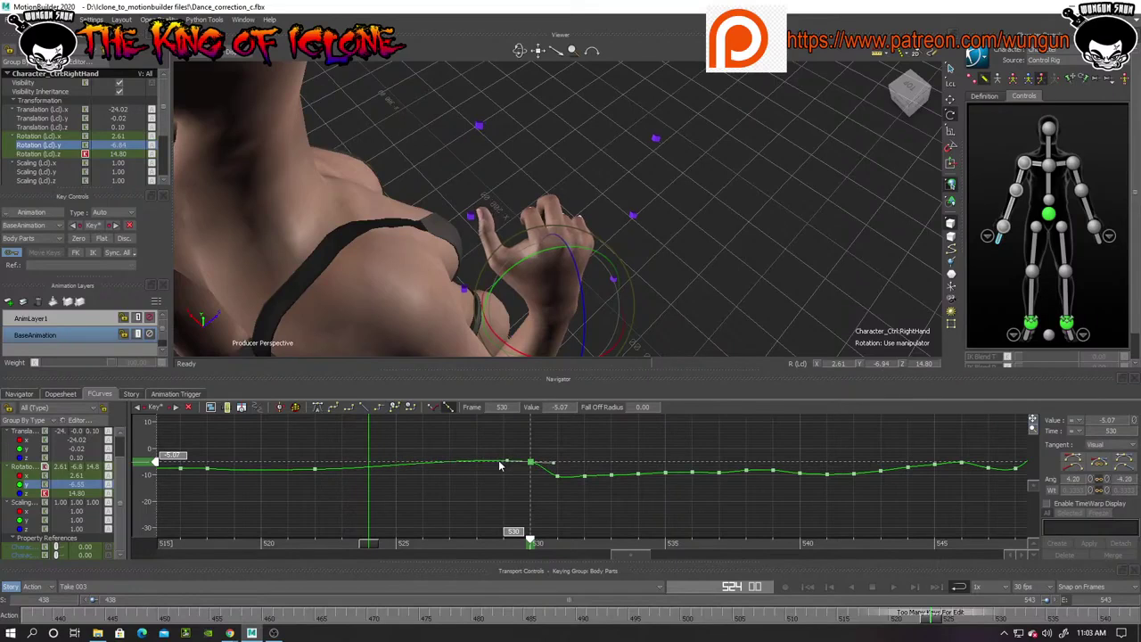
pyautogui.moveTo(502, 461); pyautogui.dragTo(508, 452)
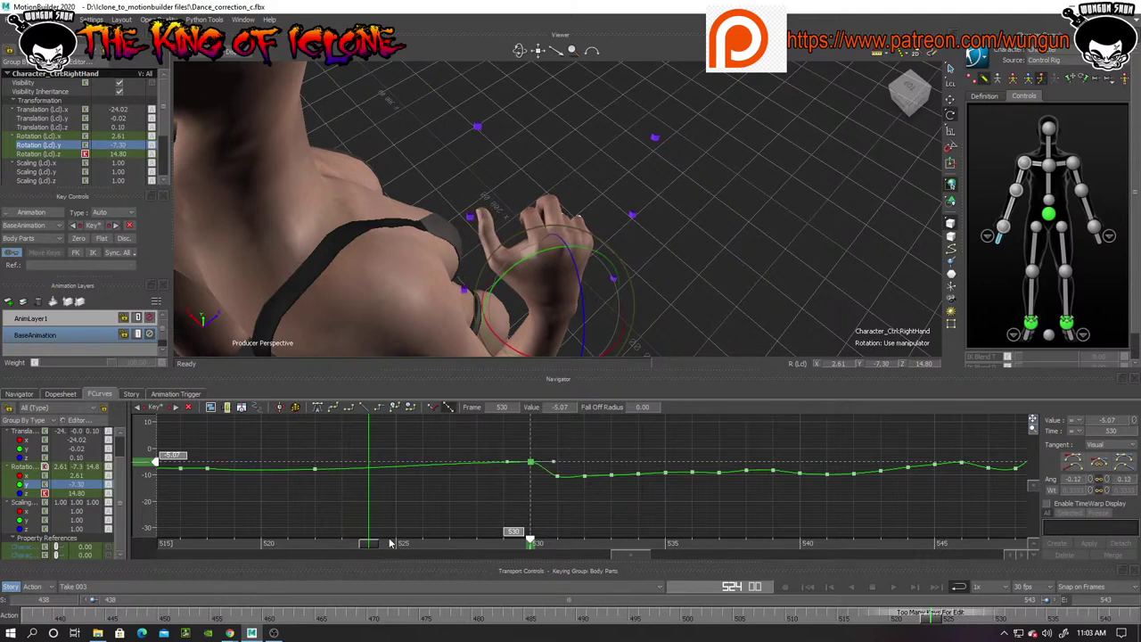
# Delete all Rotation Y keys from frame 531 through frame 538
pyautogui.moveTo(383, 544); pyautogui.dragTo(690, 560)
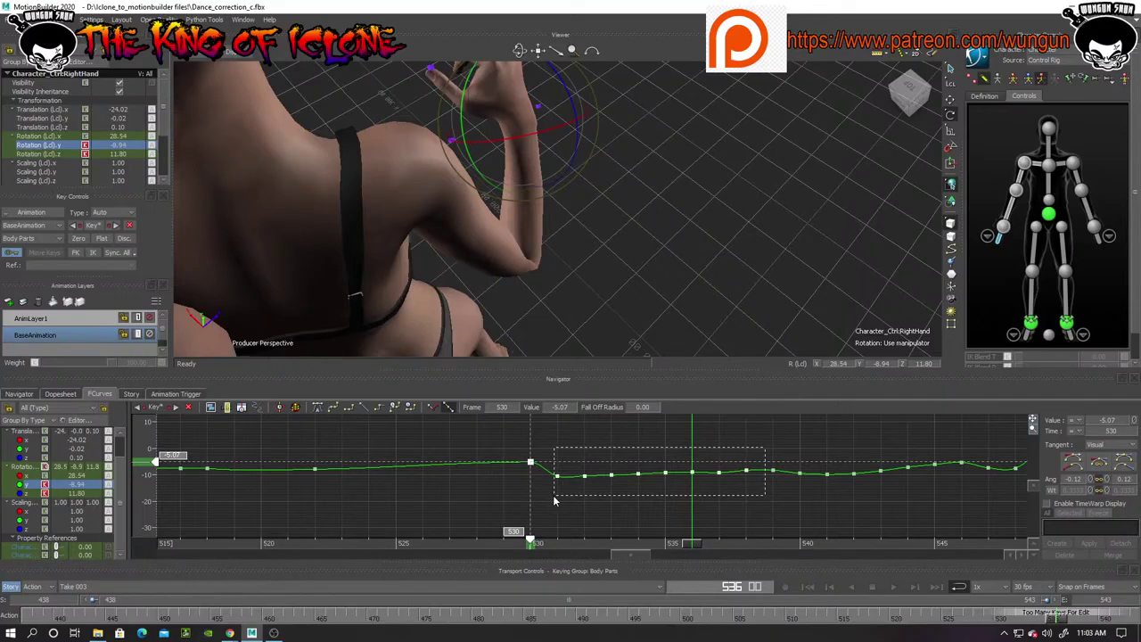
pyautogui.moveTo(553, 500); pyautogui.dragTo(555, 501)
pyautogui.press('Delete')
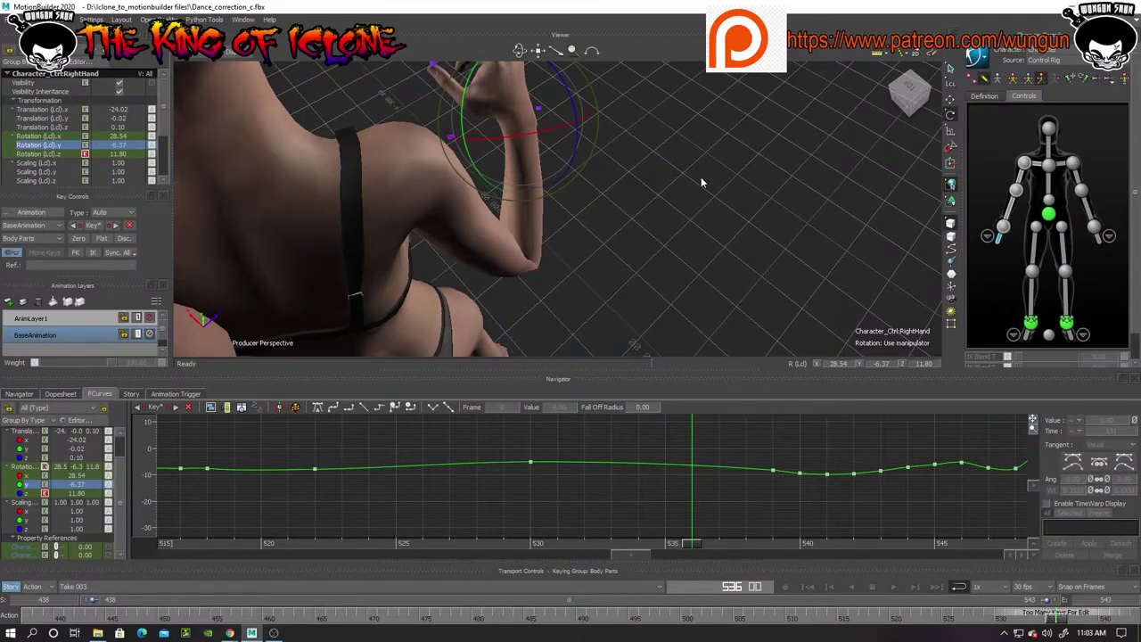
# Review the hand's motion from the front between frames 536 and 518, and play the take from frame 438
pyautogui.moveTo(701, 177); pyautogui.dragTo(510, 140, button='middle')
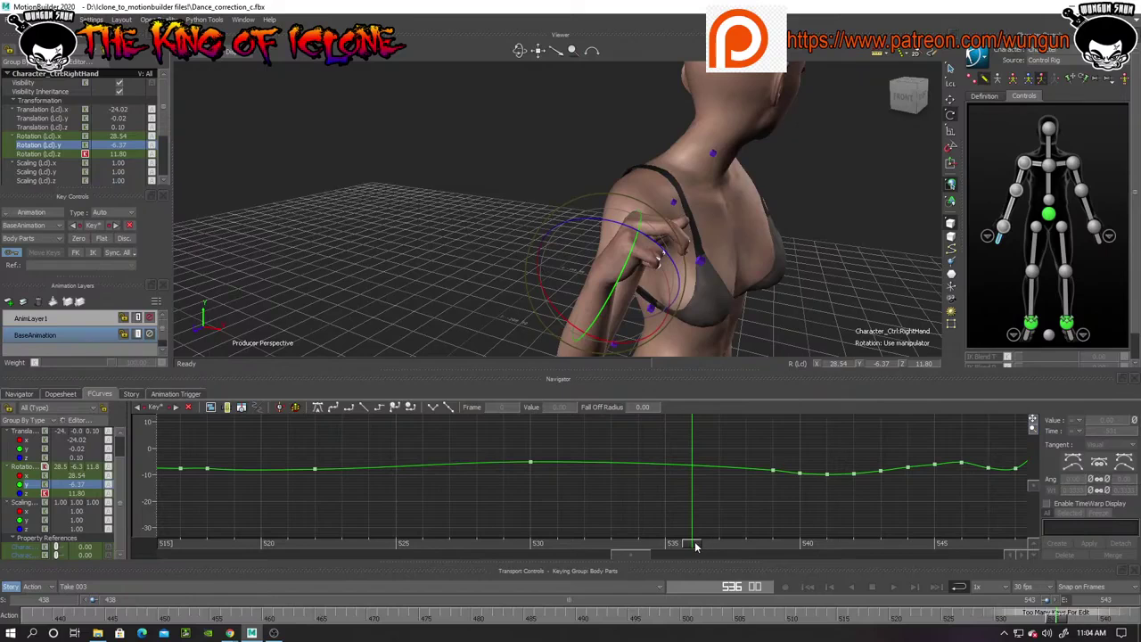
pyautogui.moveTo(695, 546); pyautogui.dragTo(558, 543)
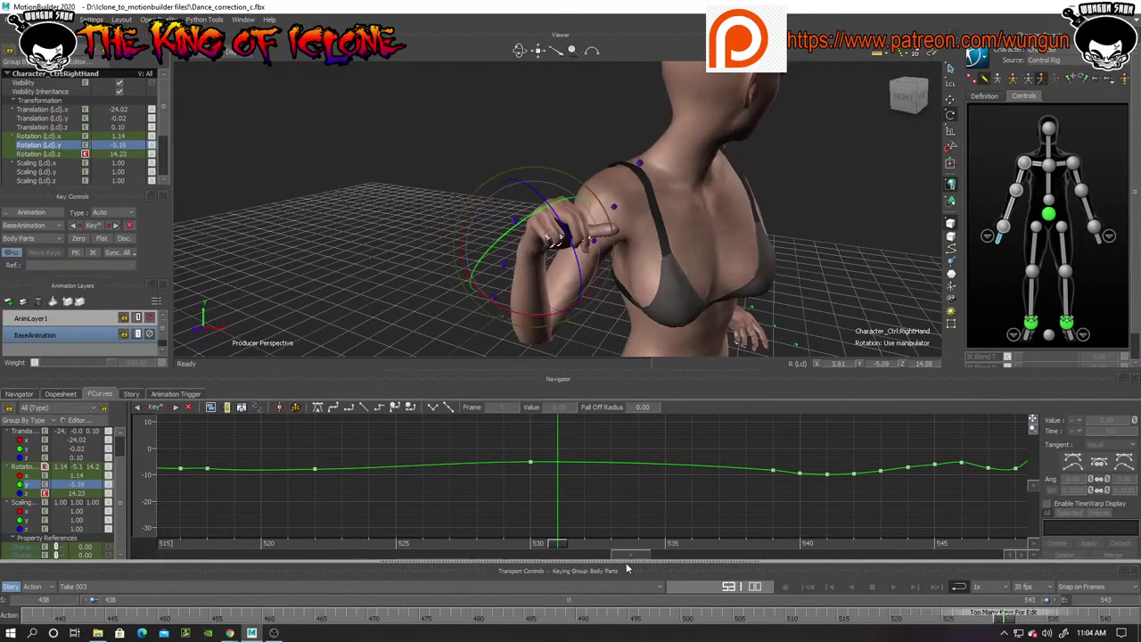
pyautogui.moveTo(627, 568); pyautogui.dragTo(202, 508)
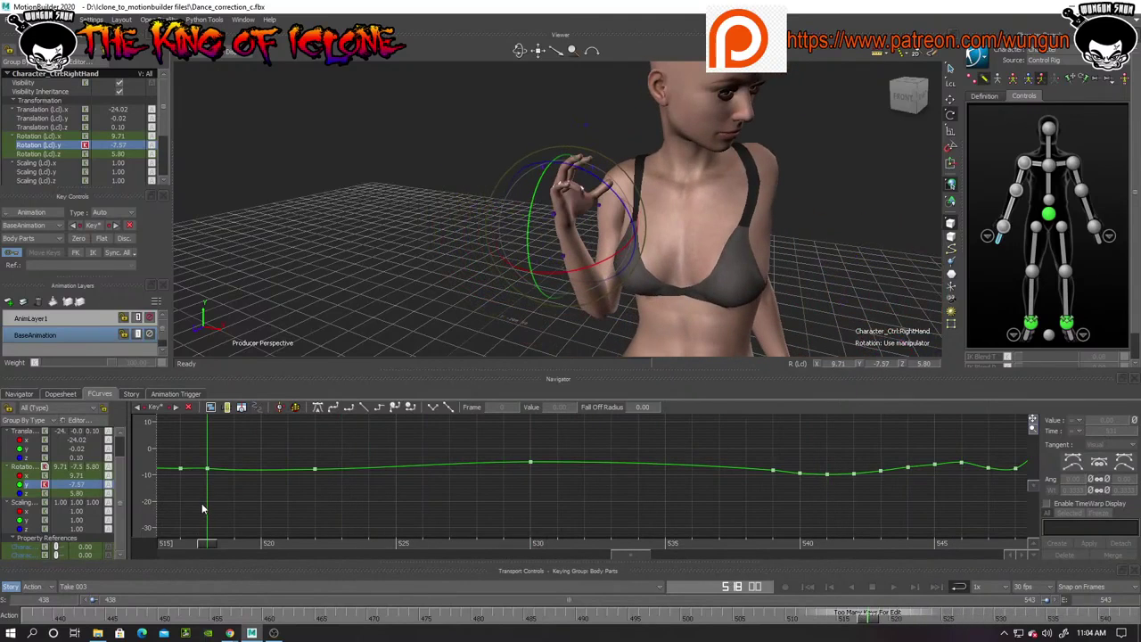
pyautogui.moveTo(874, 624); pyautogui.dragTo(31, 625)
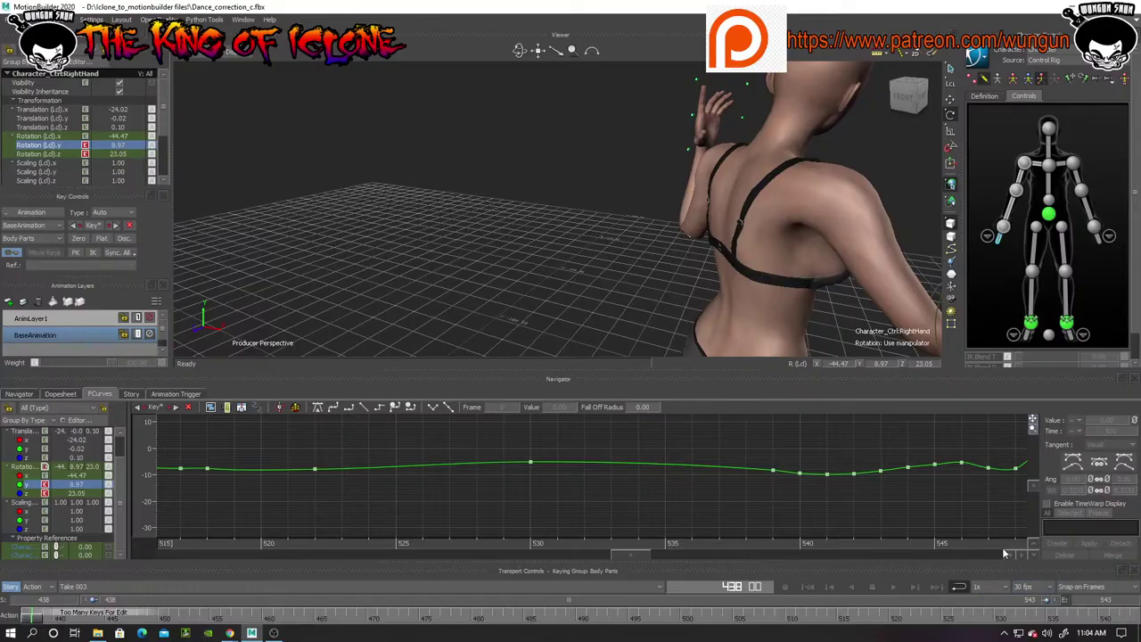
pyautogui.click(894, 588)
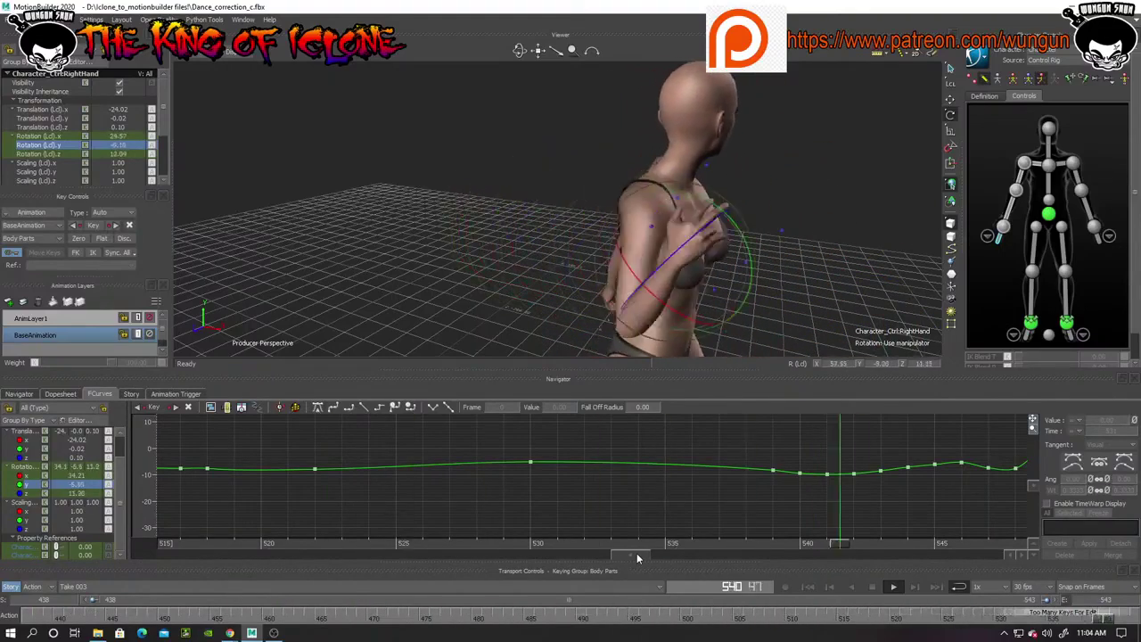
# Stop playback, go to frame 471, and raise its Rotation Y key to 6.99
pyautogui.moveTo(614, 551); pyautogui.dragTo(552, 548)
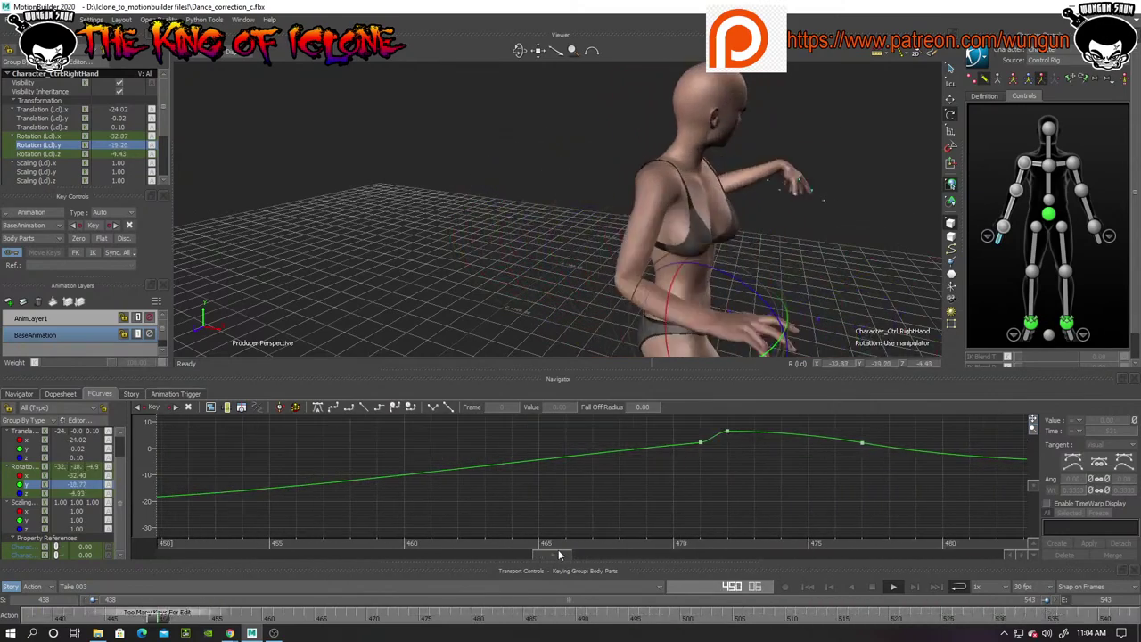
pyautogui.click(700, 443)
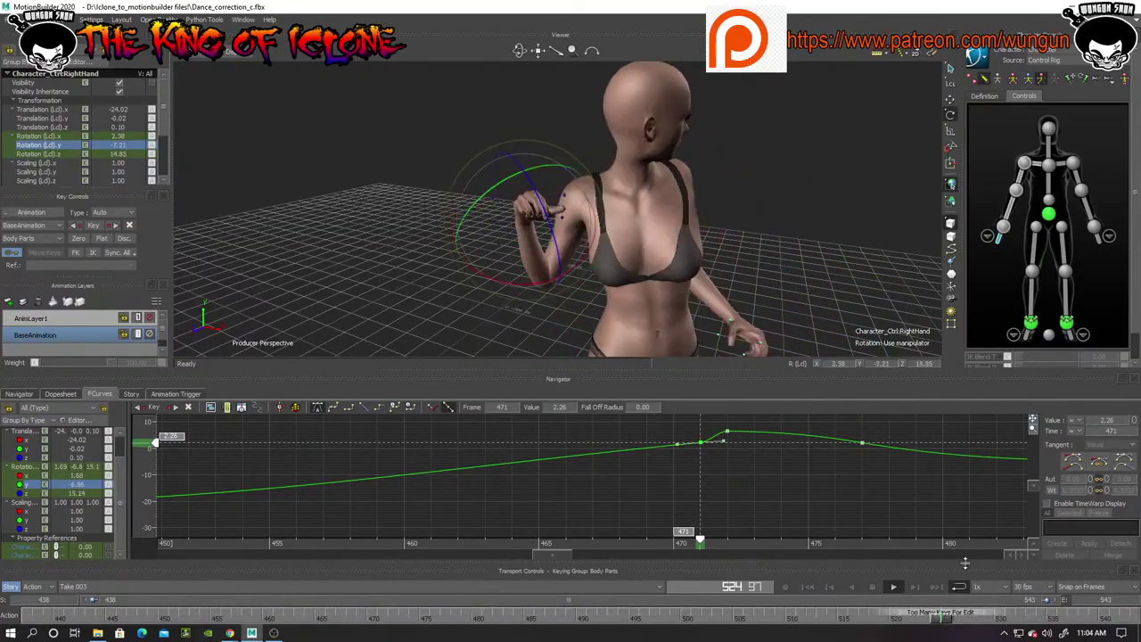
pyautogui.click(896, 588)
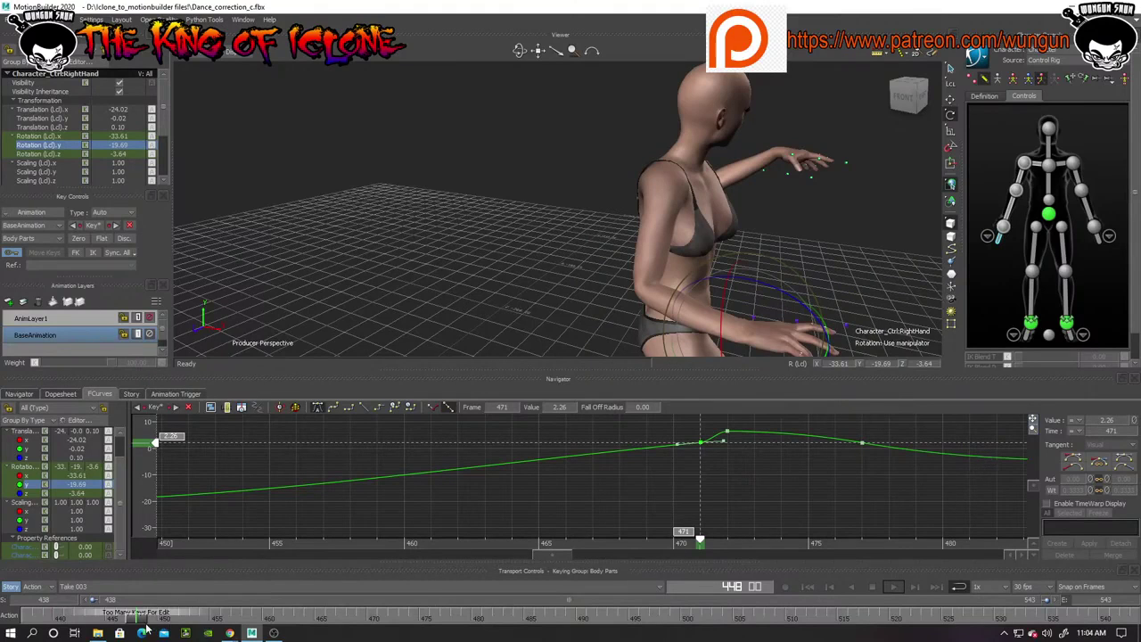
pyautogui.moveTo(147, 629); pyautogui.dragTo(380, 640)
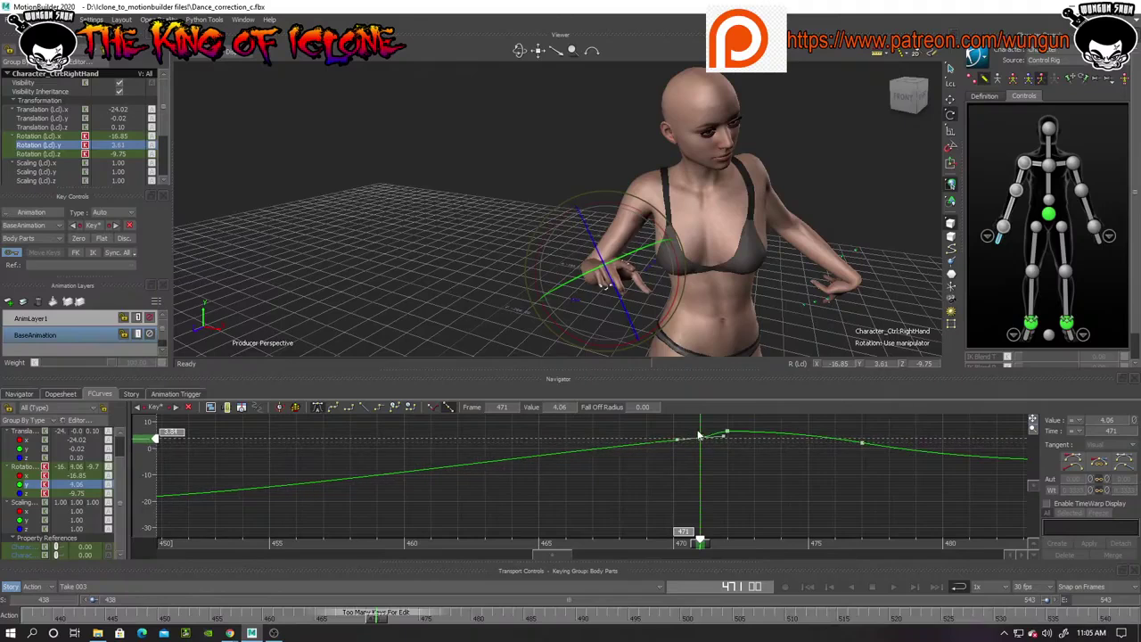
pyautogui.moveTo(700, 436); pyautogui.dragTo(698, 431)
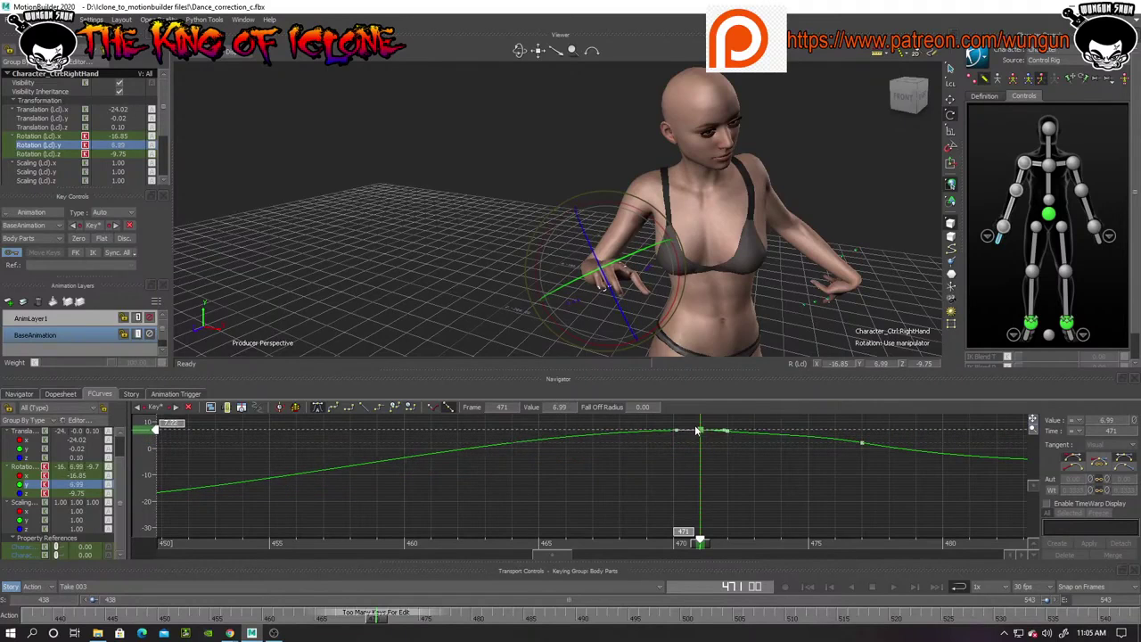
# Delete the Rotation Y key at frame 472, and adjust the frame 477 key's tangent angle to 9.29
pyautogui.moveTo(783, 425)
pyautogui.mouseDown()
pyautogui.moveTo(750, 453)
pyautogui.moveTo(721, 457)
pyautogui.mouseUp()
pyautogui.press('Delete')
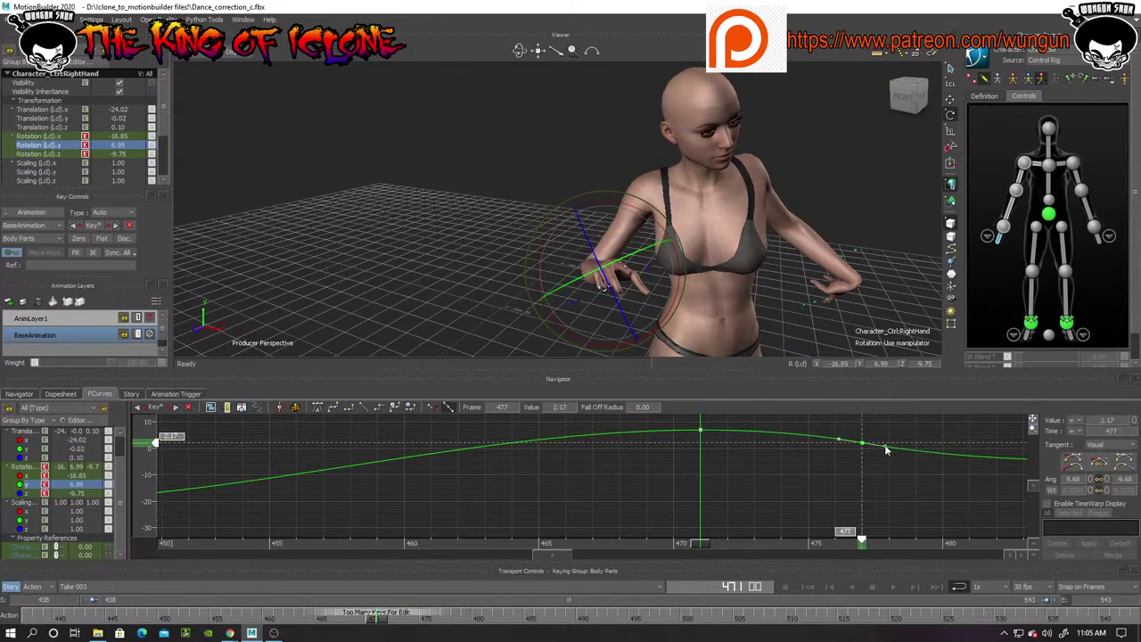
pyautogui.moveTo(886, 440); pyautogui.dragTo(887, 442)
pyautogui.moveTo(885, 448); pyautogui.dragTo(885, 448)
# Check the hand's motion between frames 471 and 484, and play the take from frame 438
pyautogui.moveTo(564, 554); pyautogui.dragTo(945, 569)
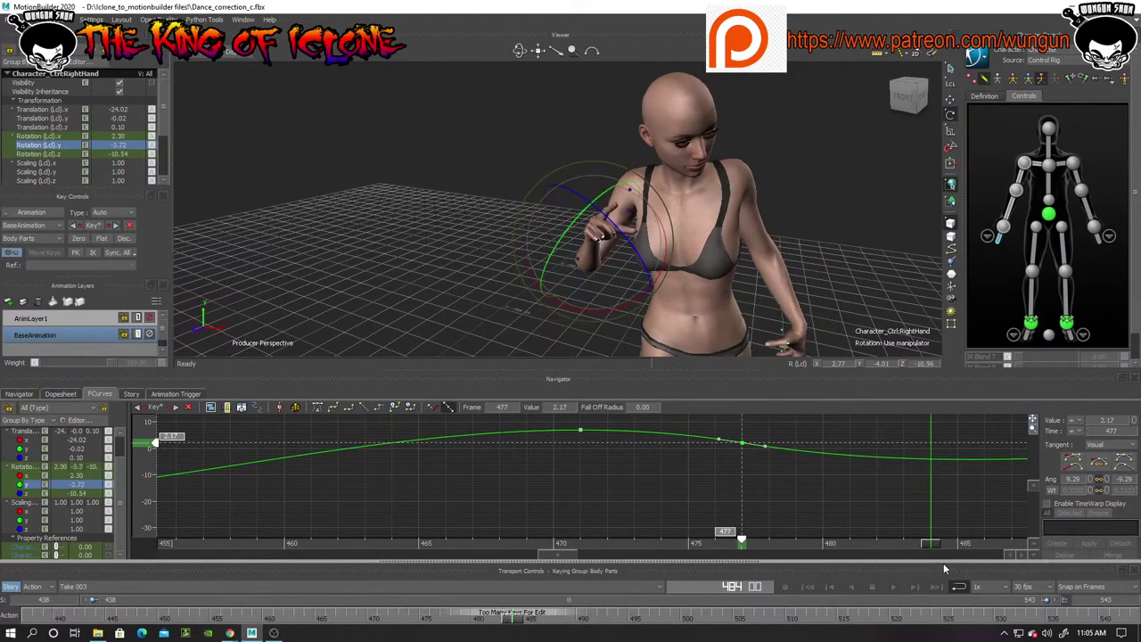
pyautogui.click(574, 533)
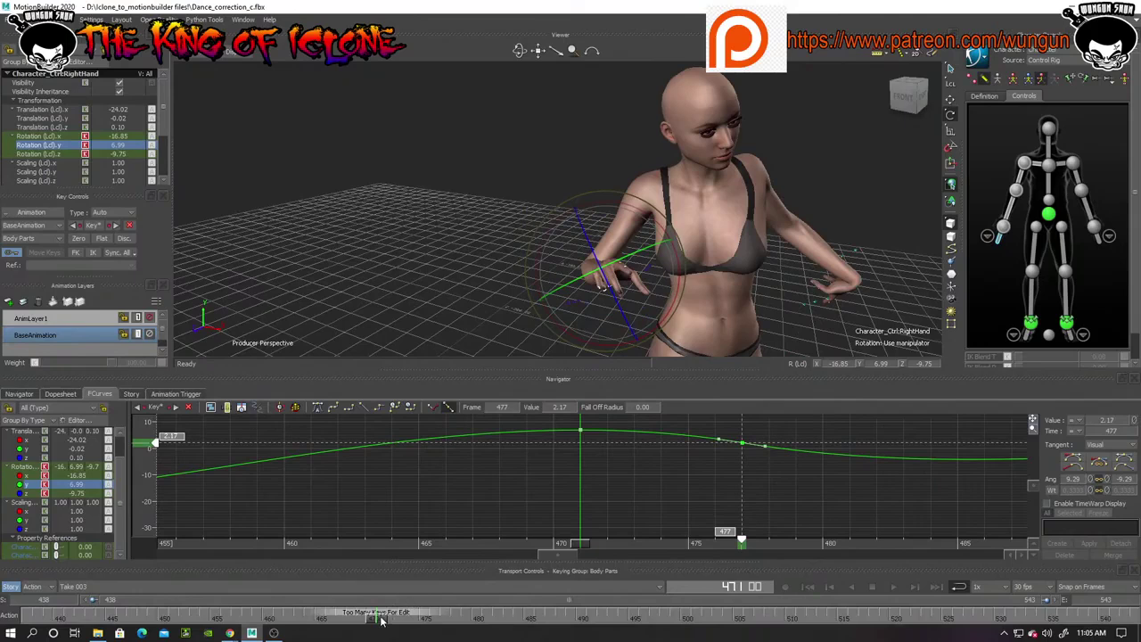
pyautogui.moveTo(381, 622); pyautogui.dragTo(27, 622)
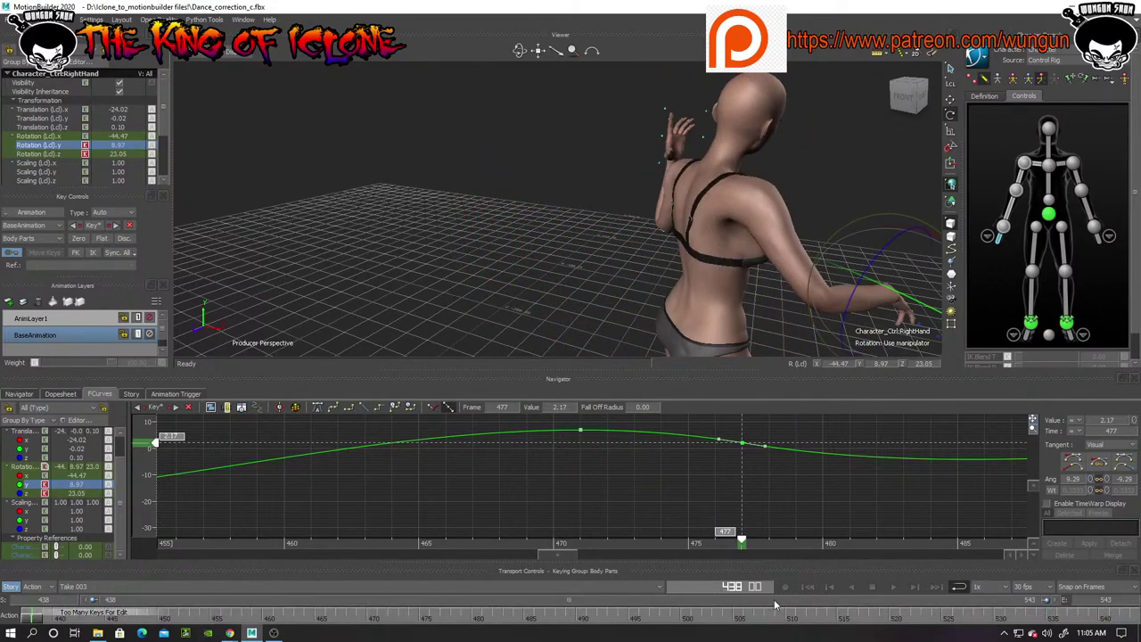
pyautogui.click(895, 589)
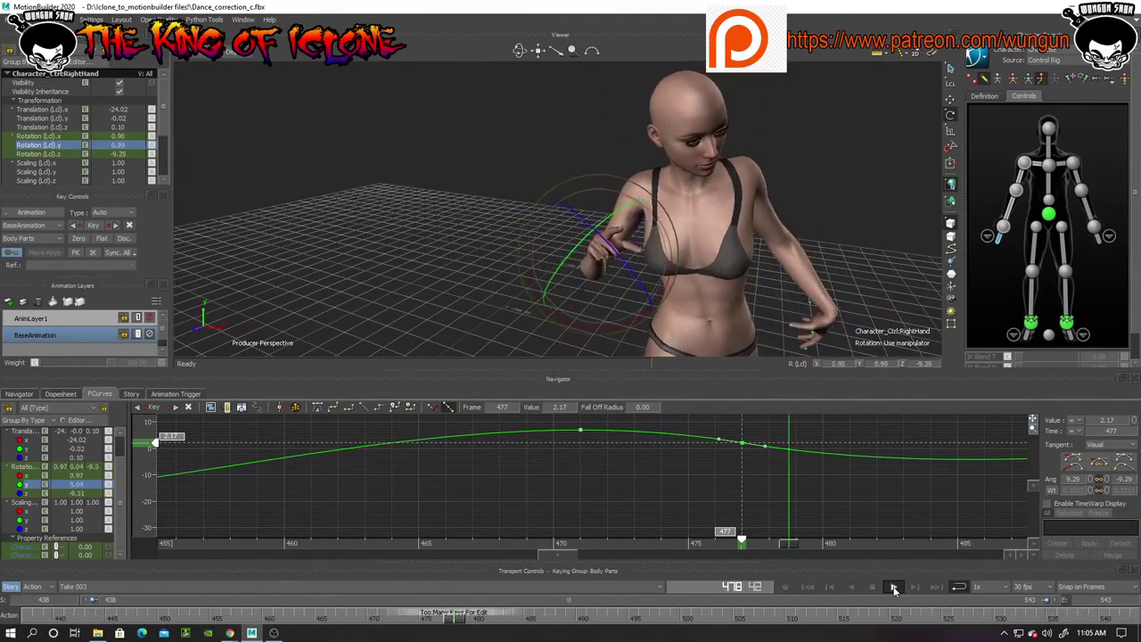
# Examine the right hand from behind at frame 503 and back through the earlier frames to frame 452
pyautogui.moveTo(520, 50); pyautogui.dragTo(605, 178)
pyautogui.moveTo(537, 51); pyautogui.dragTo(655, 2)
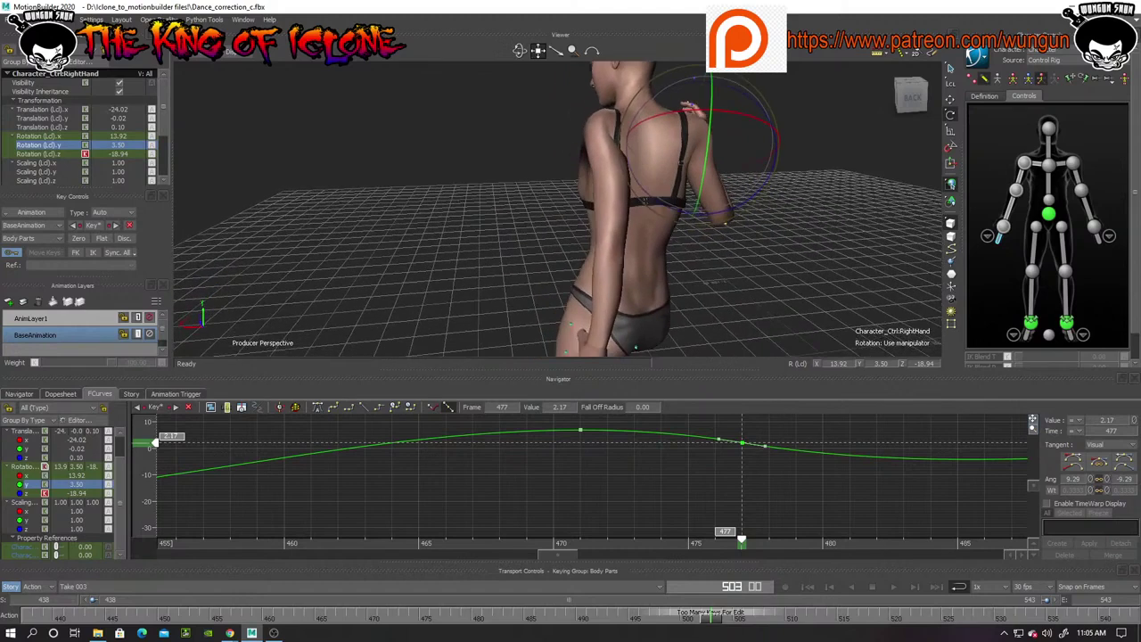
pyautogui.moveTo(518, 51); pyautogui.dragTo(682, 336)
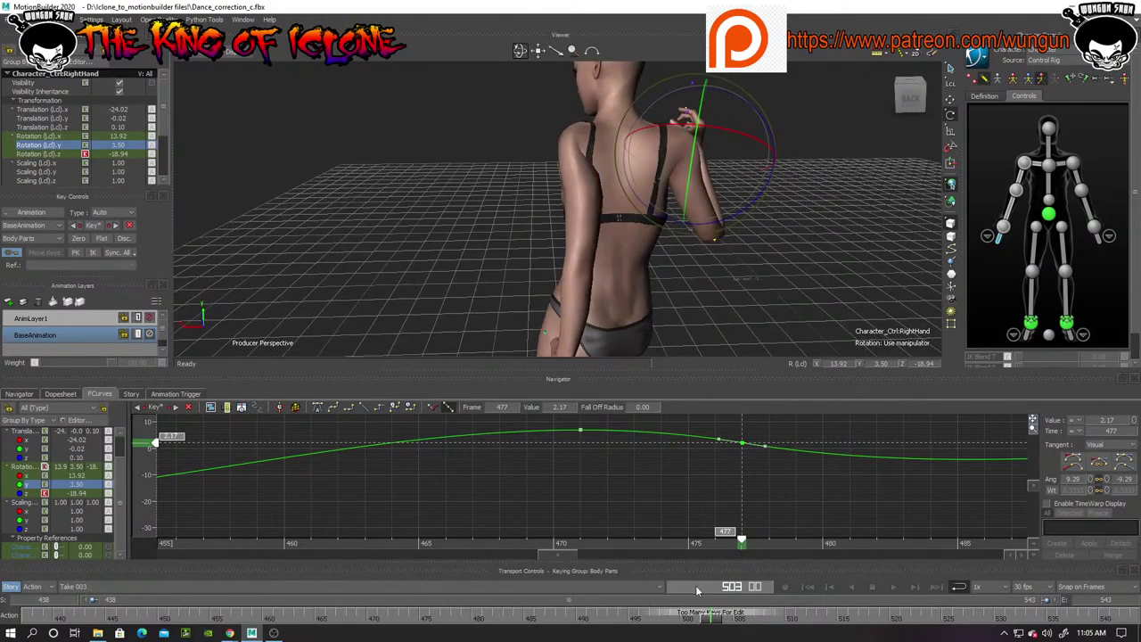
pyautogui.moveTo(709, 620); pyautogui.dragTo(210, 613)
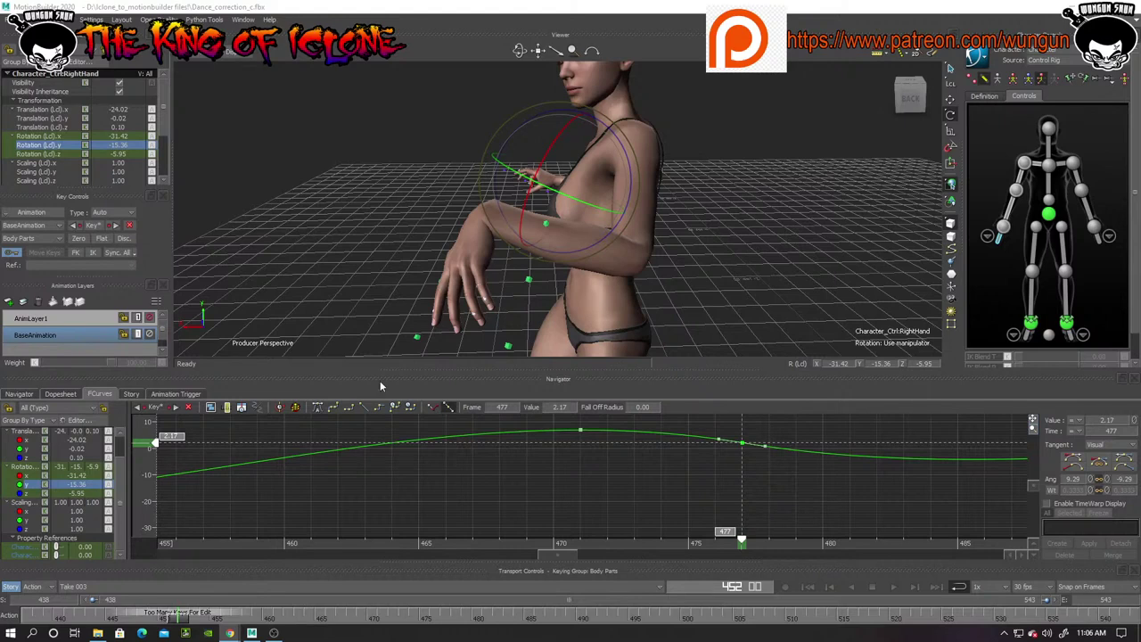
pyautogui.moveTo(520, 53); pyautogui.dragTo(520, 53)
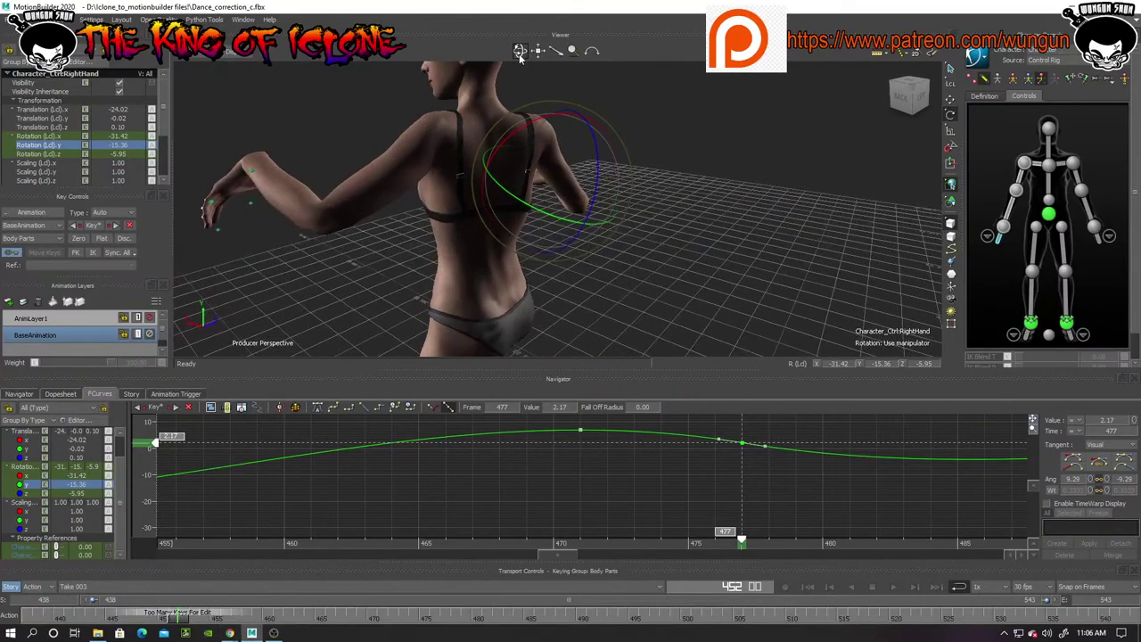
# Select the character's left hand control at frame 452 and frame it in a close front view
pyautogui.scroll(-3, 514, 164)
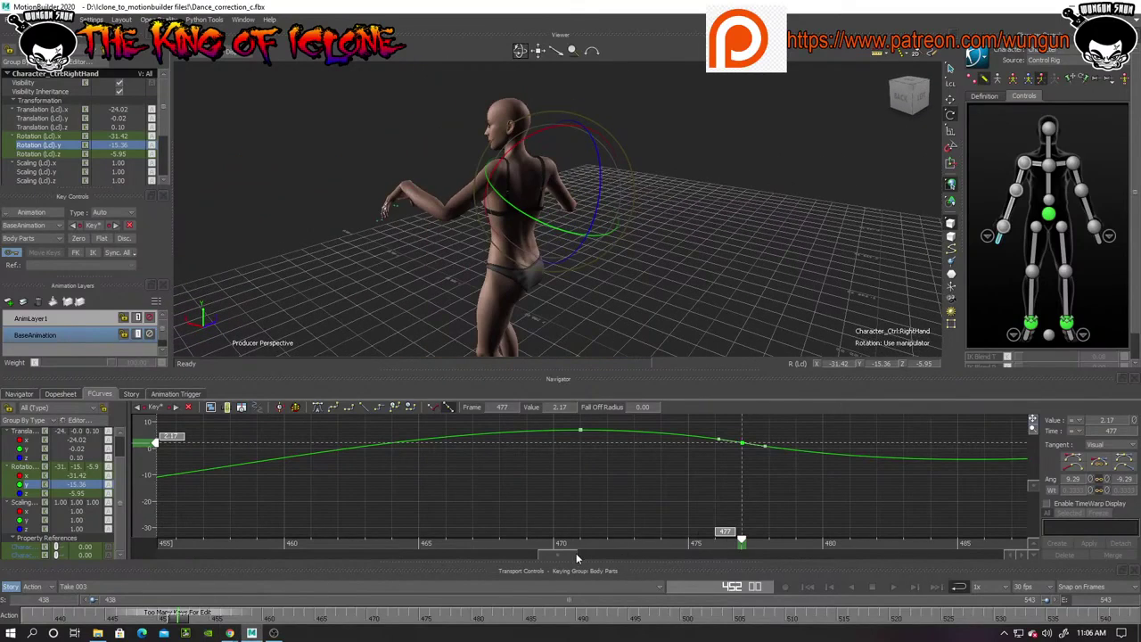
pyautogui.moveTo(576, 552); pyautogui.dragTo(608, 569)
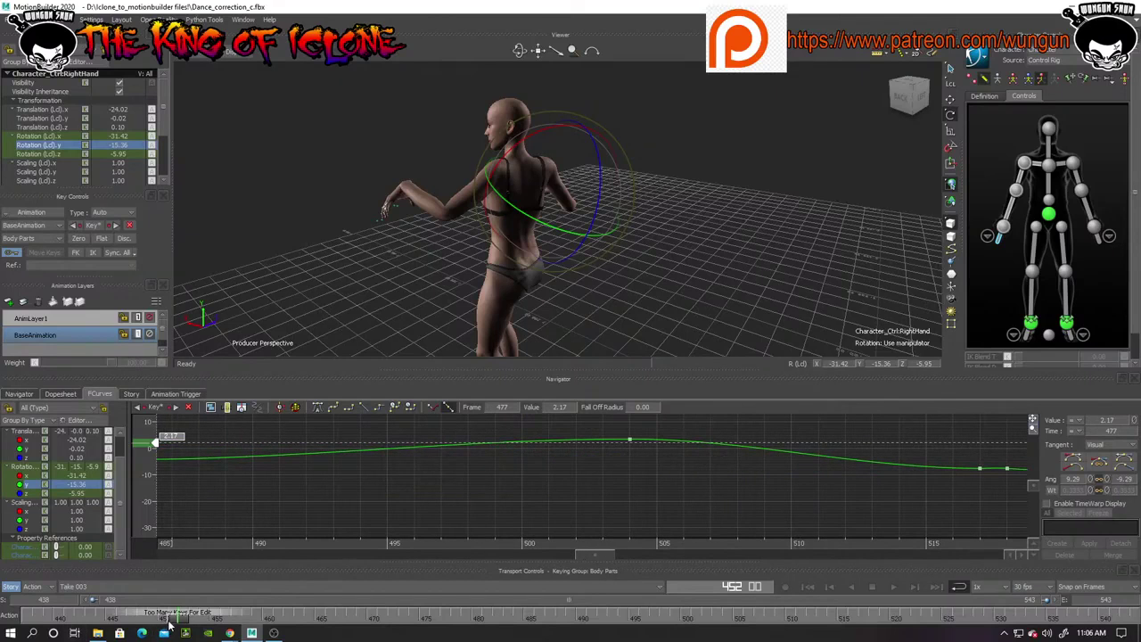
pyautogui.moveTo(169, 627)
pyautogui.mouseDown()
pyautogui.moveTo(584, 619)
pyautogui.moveTo(706, 639)
pyautogui.moveTo(807, 617)
pyautogui.moveTo(1128, 615)
pyautogui.moveTo(45, 617)
pyautogui.moveTo(187, 618)
pyautogui.moveTo(99, 617)
pyautogui.moveTo(178, 614)
pyautogui.mouseUp()
pyautogui.click(1096, 232)
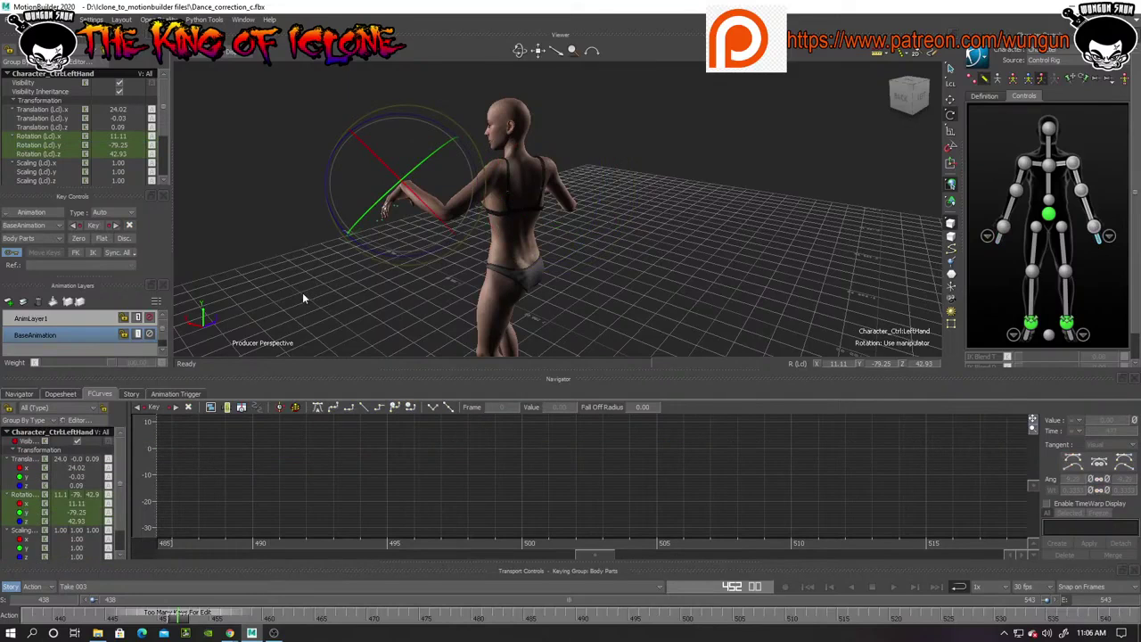
pyautogui.press('f')
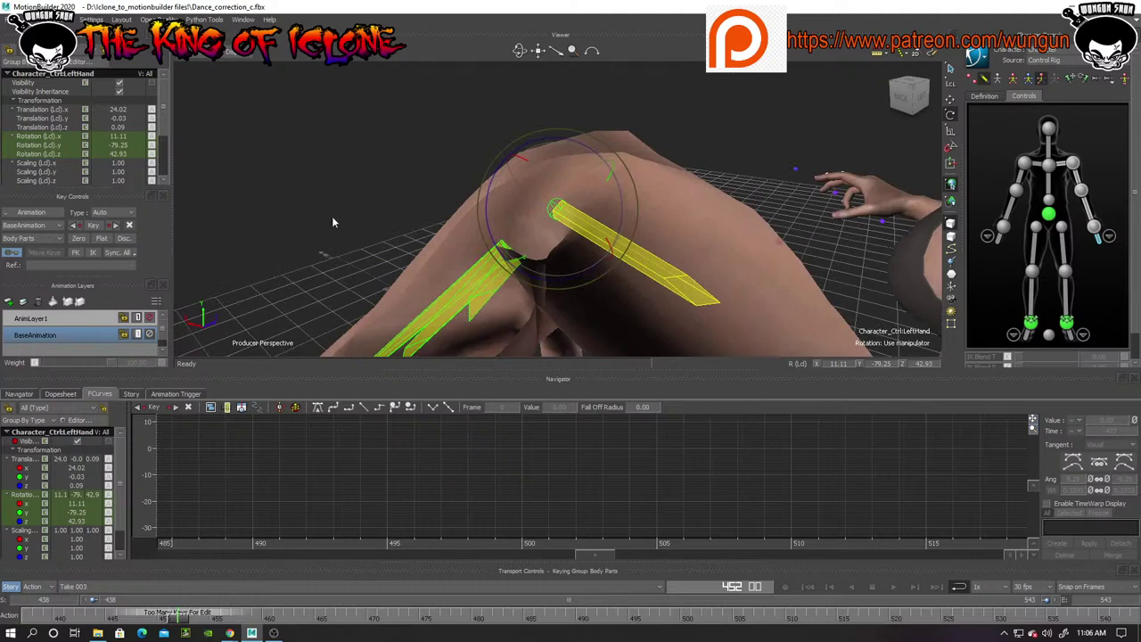
pyautogui.keyDown('ctrl'); pyautogui.keyDown('shift'); pyautogui.moveTo(333, 216); pyautogui.dragTo(468, 271); pyautogui.keyUp('shift'); pyautogui.keyUp('ctrl')
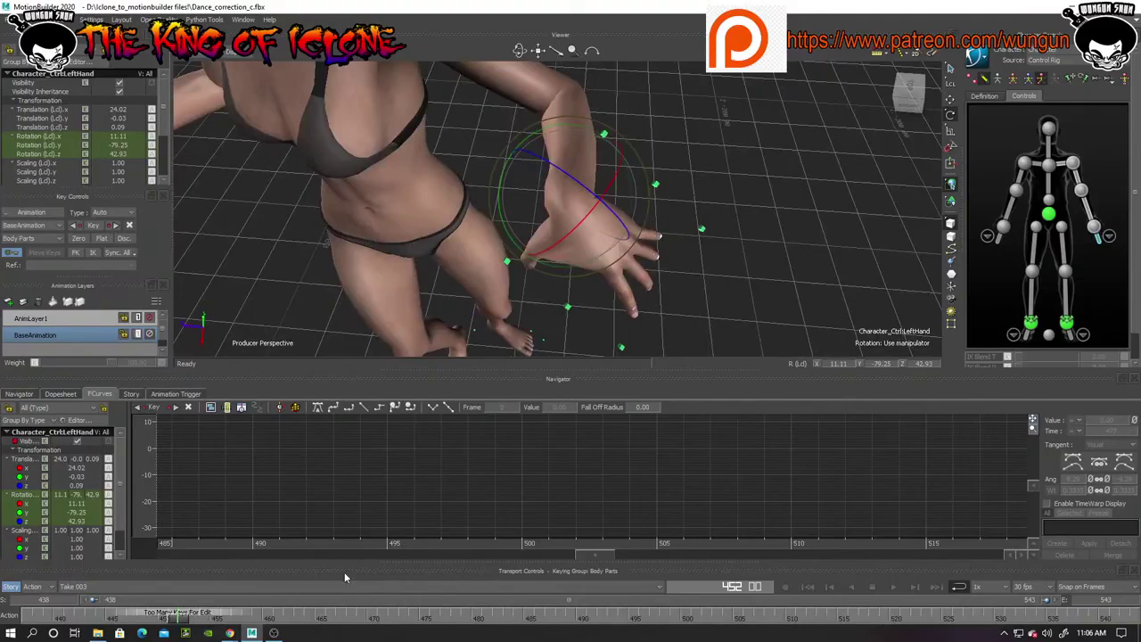
# Examine the left hand's motion from above between frames 447 and 455
pyautogui.click(165, 621)
pyautogui.moveTo(165, 622); pyautogui.dragTo(128, 615)
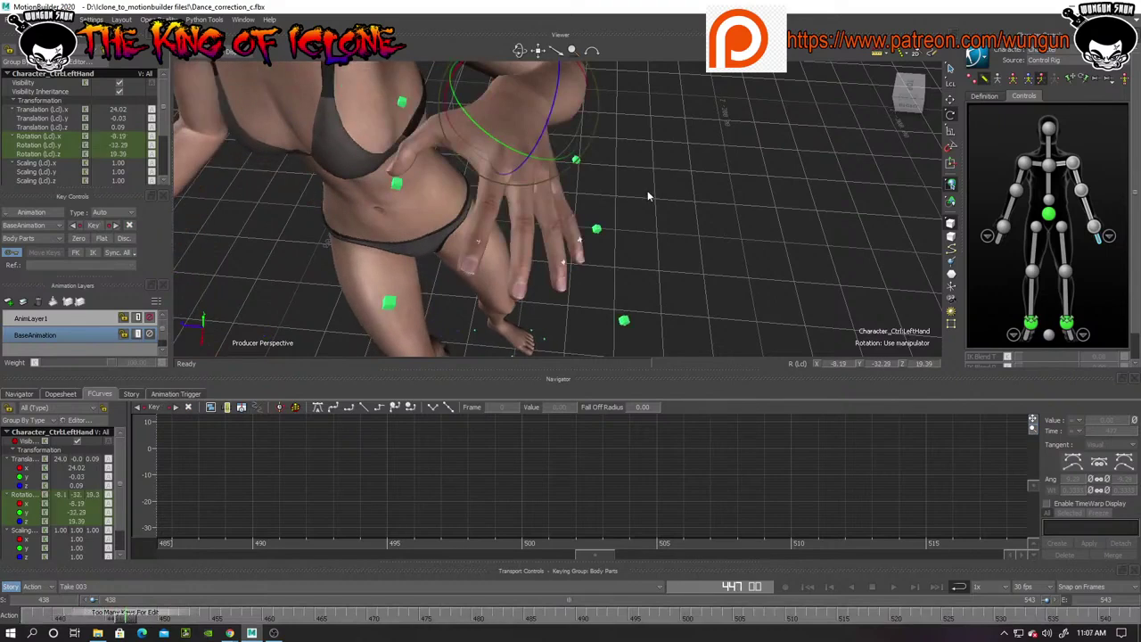
pyautogui.keyDown('ctrl'); pyautogui.moveTo(699, 235); pyautogui.dragTo(696, 295); pyautogui.keyUp('ctrl')
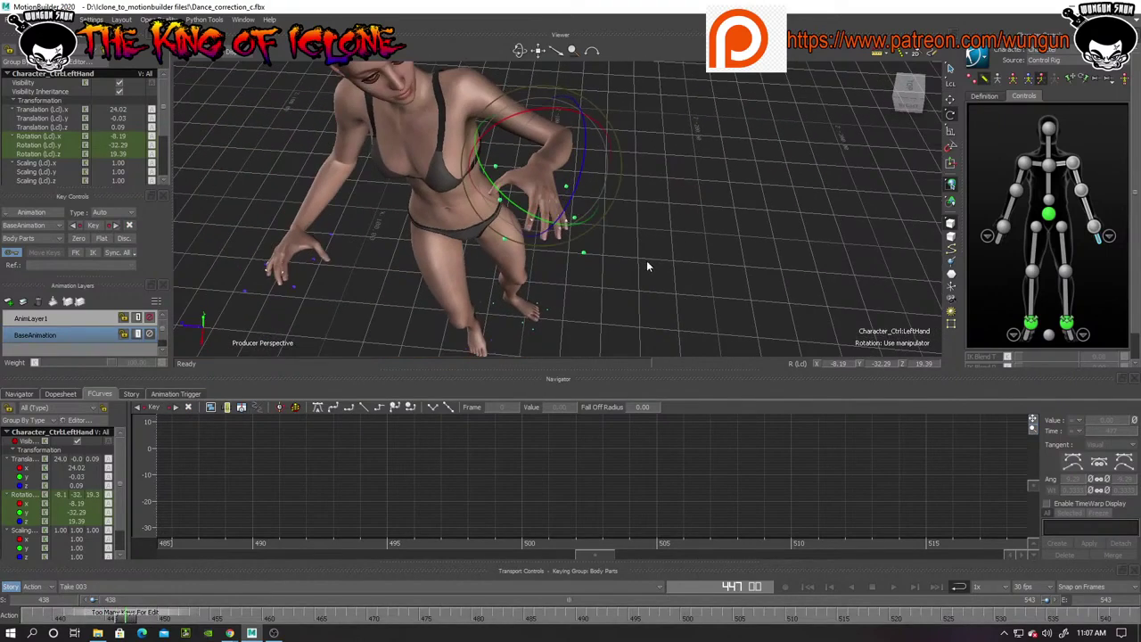
pyautogui.keyDown('ctrl'); pyautogui.keyDown('shift'); pyautogui.moveTo(647, 265); pyautogui.dragTo(709, 265); pyautogui.keyUp('shift'); pyautogui.keyUp('ctrl')
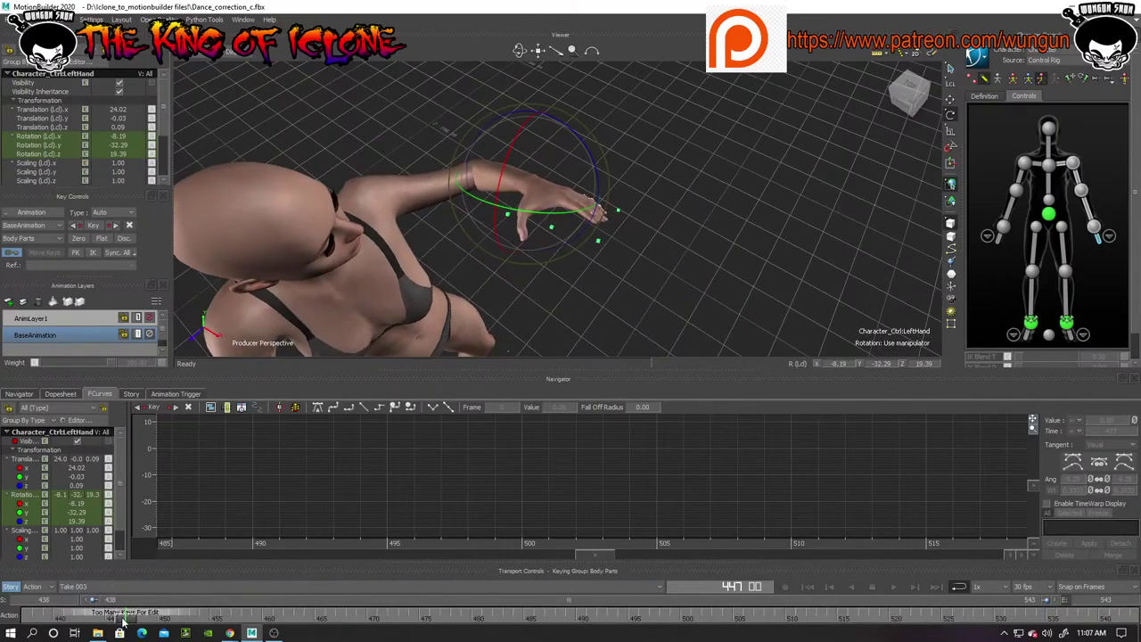
pyautogui.moveTo(125, 618); pyautogui.dragTo(167, 629)
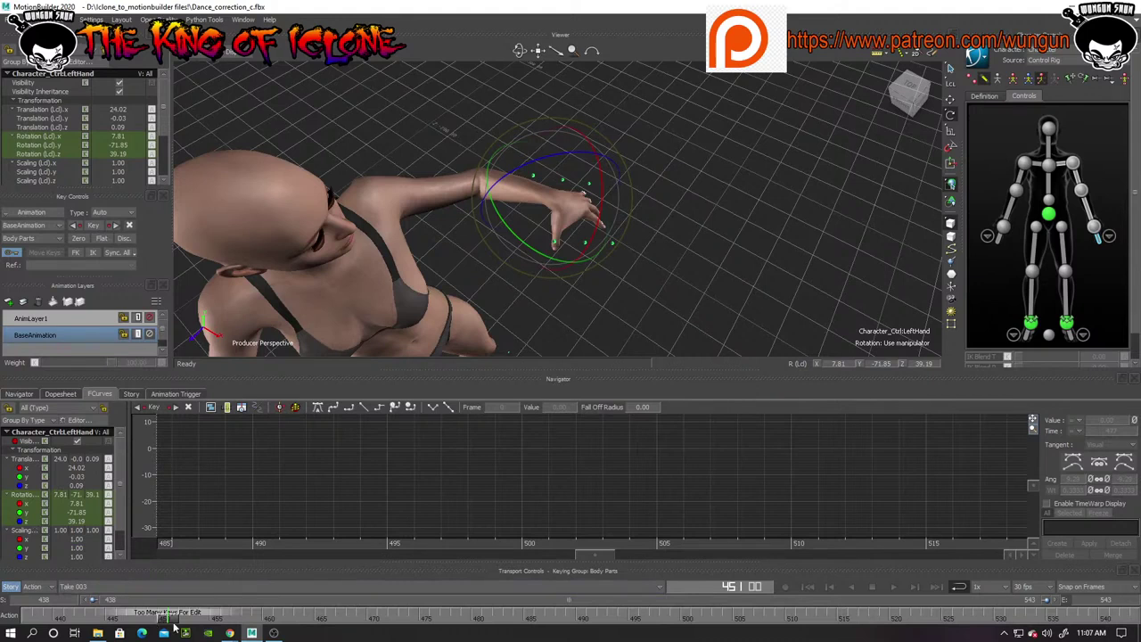
pyautogui.moveTo(171, 622); pyautogui.dragTo(214, 629)
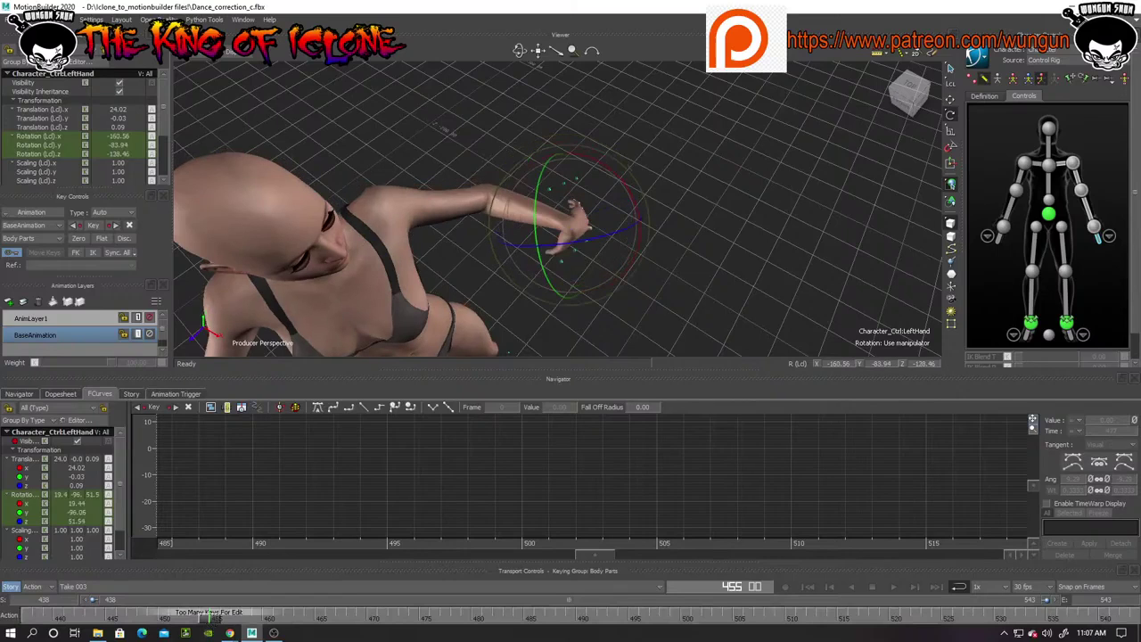
# Rotate the left hand to key it at frame 455, and raise that frame's Rotation Y key to -33.33
pyautogui.click(28, 504)
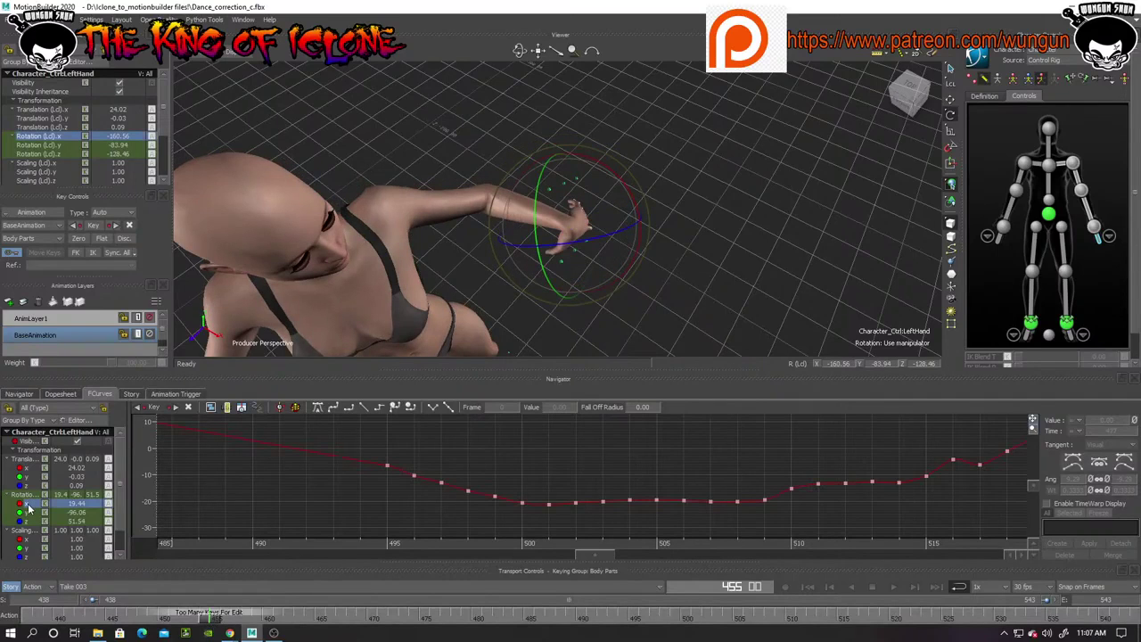
pyautogui.moveTo(613, 553); pyautogui.dragTo(538, 555)
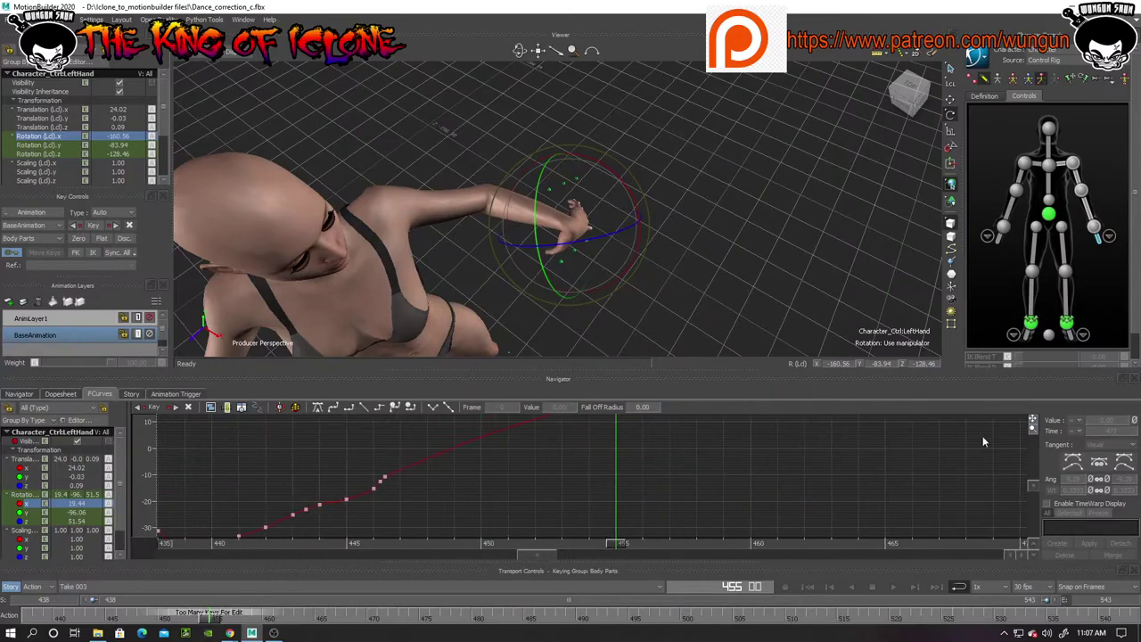
pyautogui.moveTo(1034, 429)
pyautogui.mouseDown()
pyautogui.moveTo(1031, 486)
pyautogui.moveTo(1029, 446)
pyautogui.mouseUp()
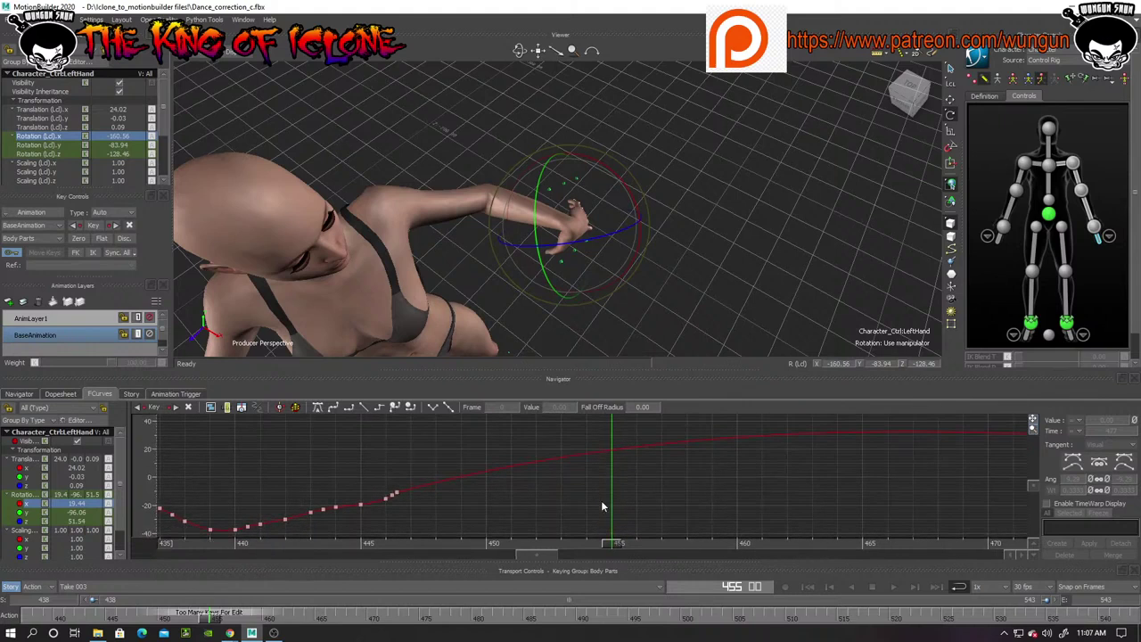
pyautogui.click(27, 513)
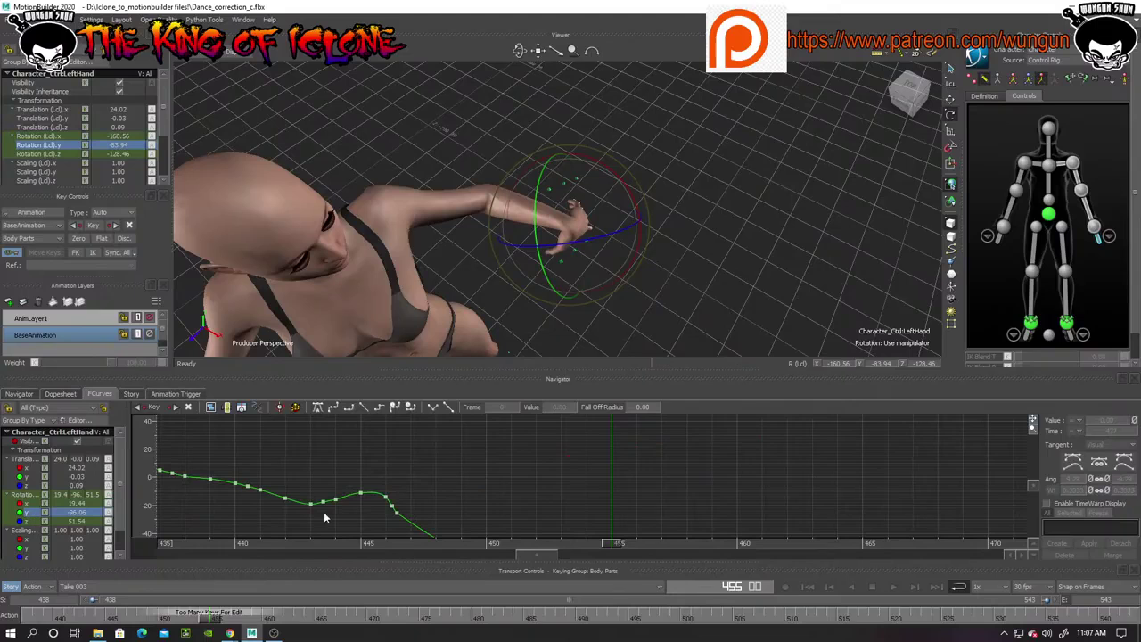
pyautogui.moveTo(1034, 432); pyautogui.dragTo(1032, 420)
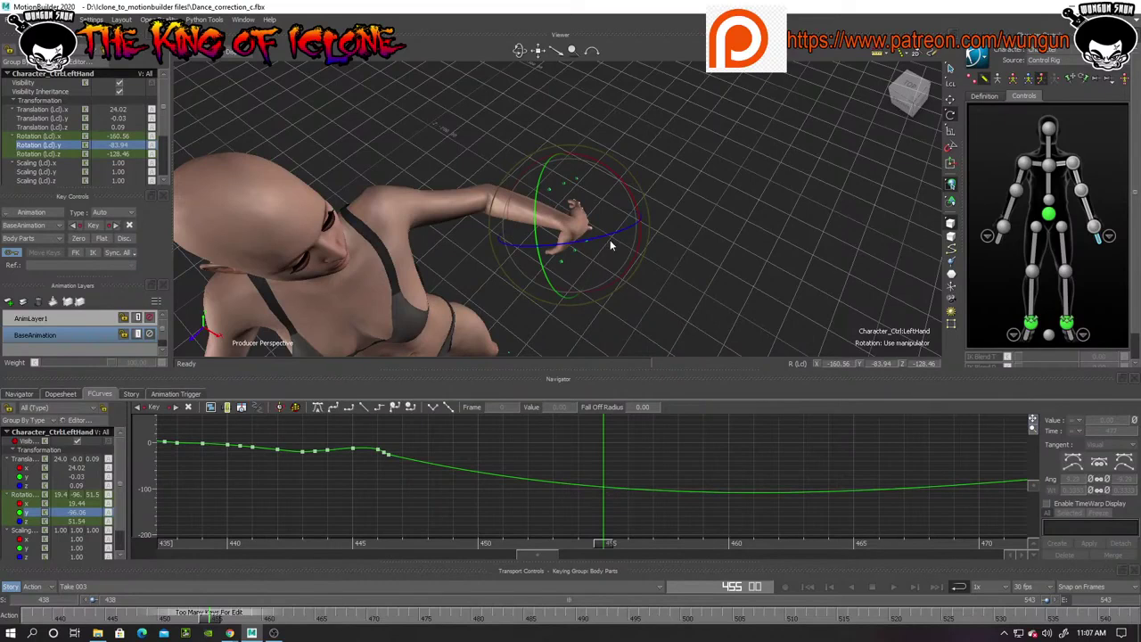
pyautogui.moveTo(608, 234)
pyautogui.mouseDown()
pyautogui.moveTo(614, 225)
pyautogui.moveTo(601, 236)
pyautogui.mouseUp()
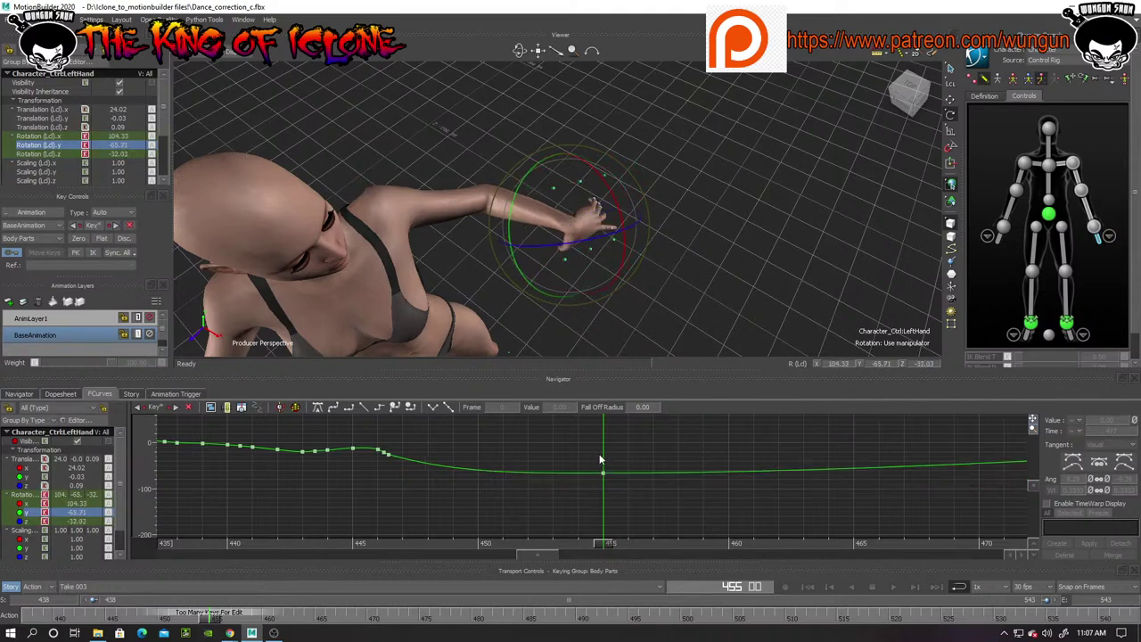
pyautogui.moveTo(605, 479)
pyautogui.mouseDown()
pyautogui.moveTo(603, 501)
pyautogui.moveTo(604, 457)
pyautogui.moveTo(585, 469)
pyautogui.mouseUp()
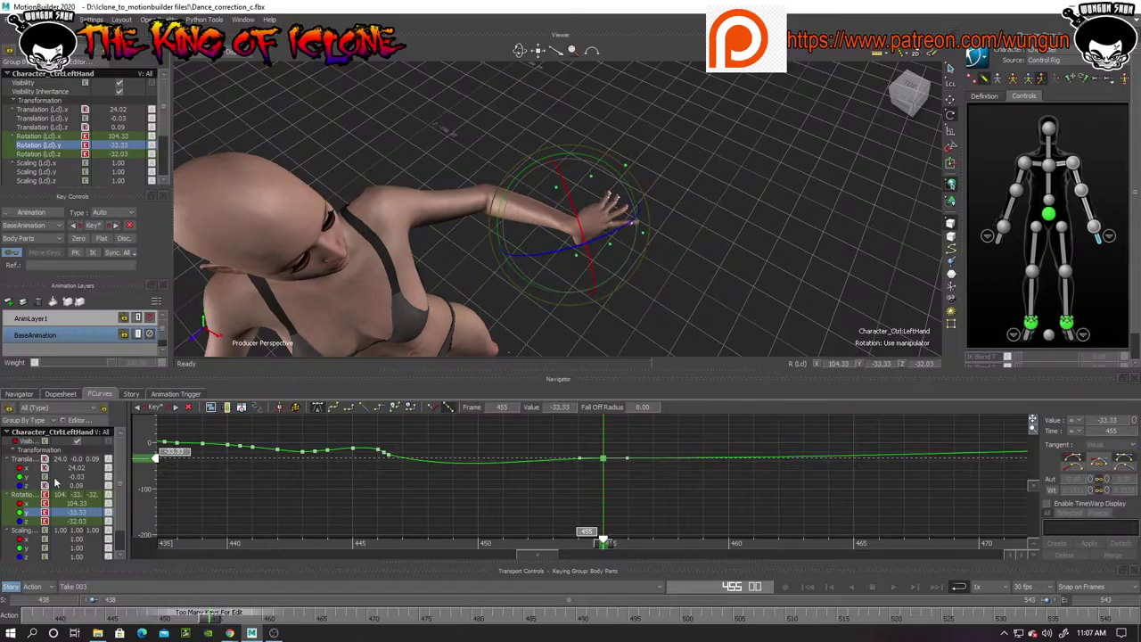
# Lower the left hand's Rotation X key at frame 455 to 68.94 and raise its Rotation Z key to -11.81
pyautogui.click(30, 504)
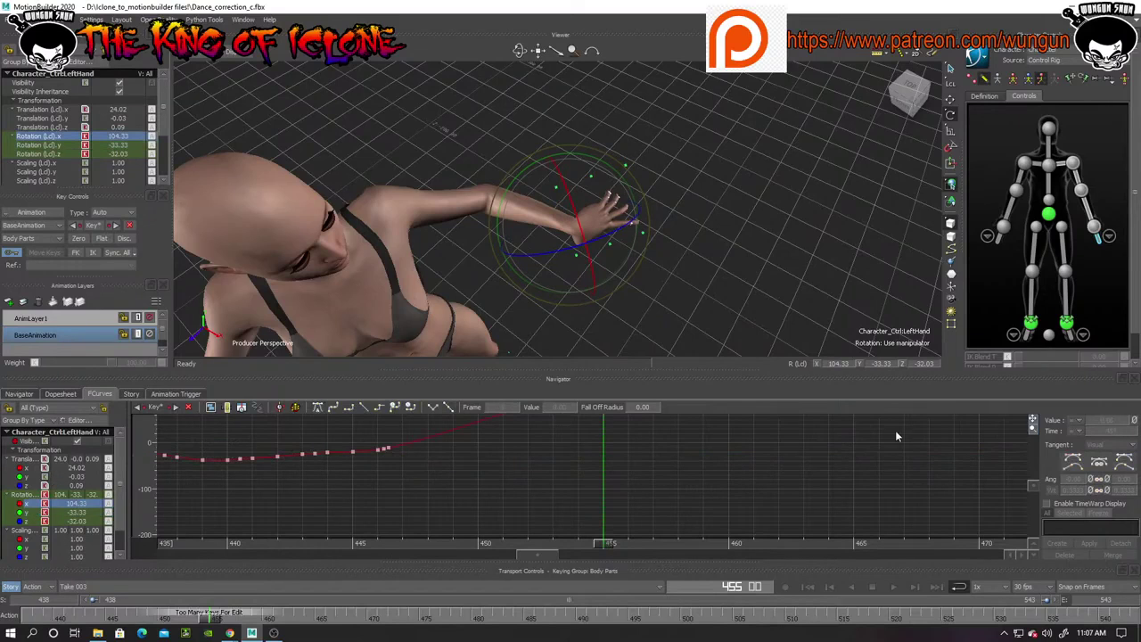
pyautogui.moveTo(1034, 430); pyautogui.dragTo(1027, 474)
pyautogui.moveTo(600, 481)
pyautogui.mouseDown()
pyautogui.moveTo(601, 455)
pyautogui.moveTo(601, 502)
pyautogui.moveTo(604, 484)
pyautogui.mouseUp()
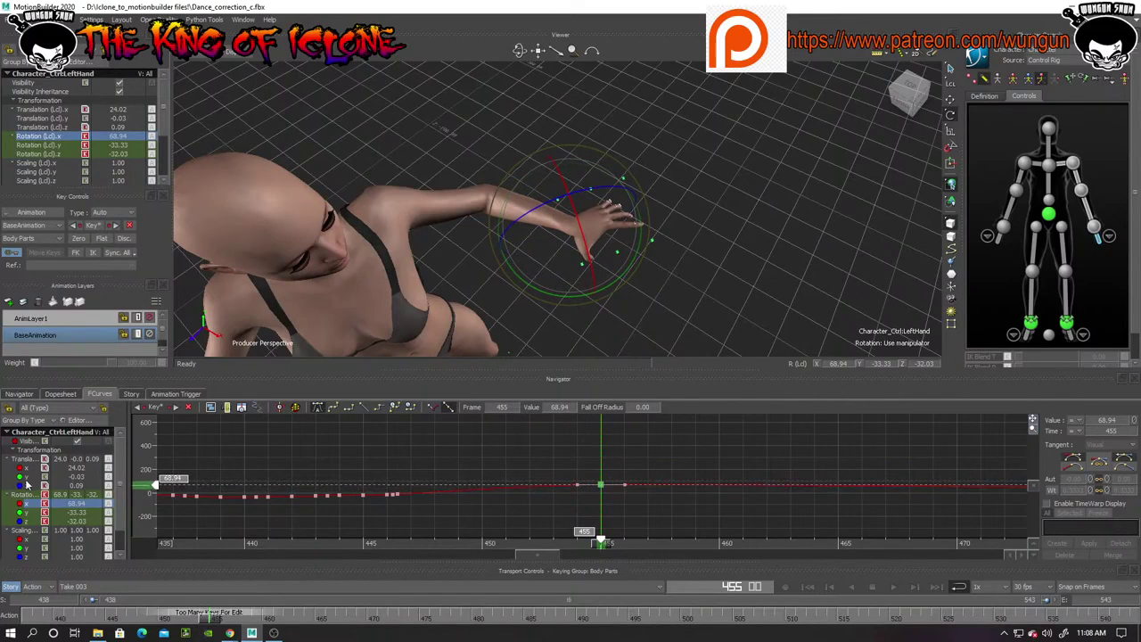
pyautogui.click(33, 513)
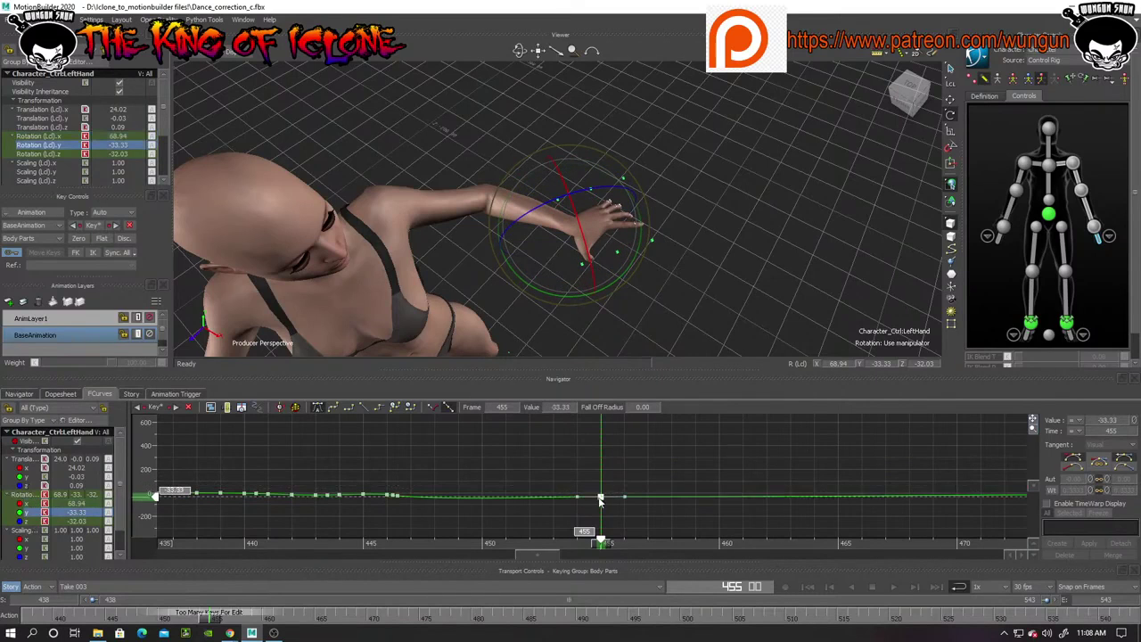
pyautogui.moveTo(601, 500); pyautogui.dragTo(605, 501)
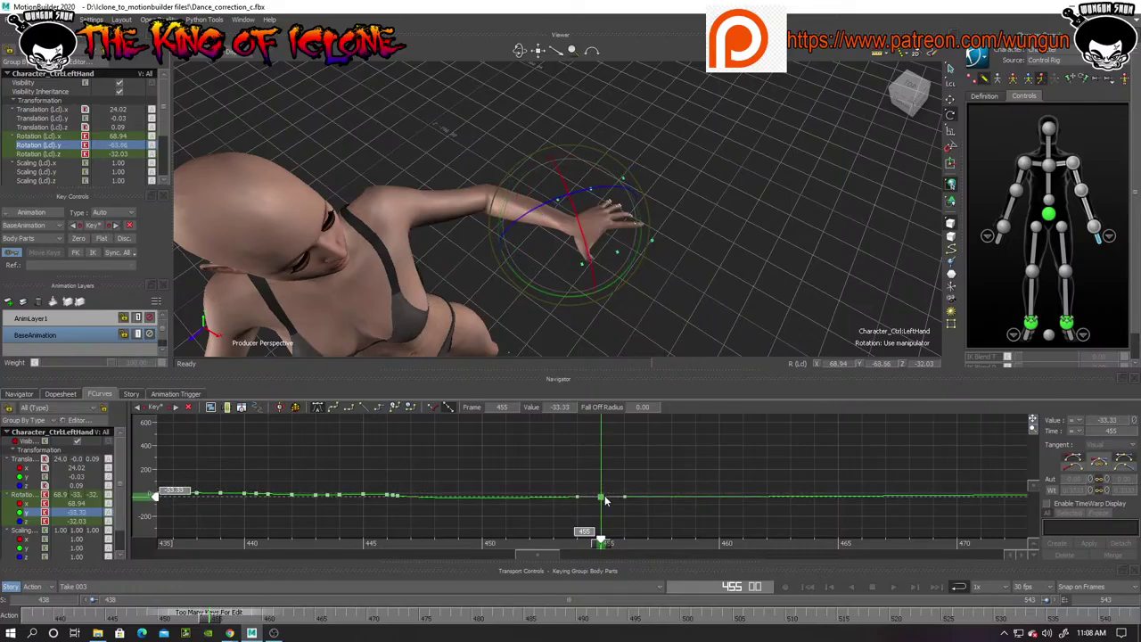
pyautogui.click(39, 520)
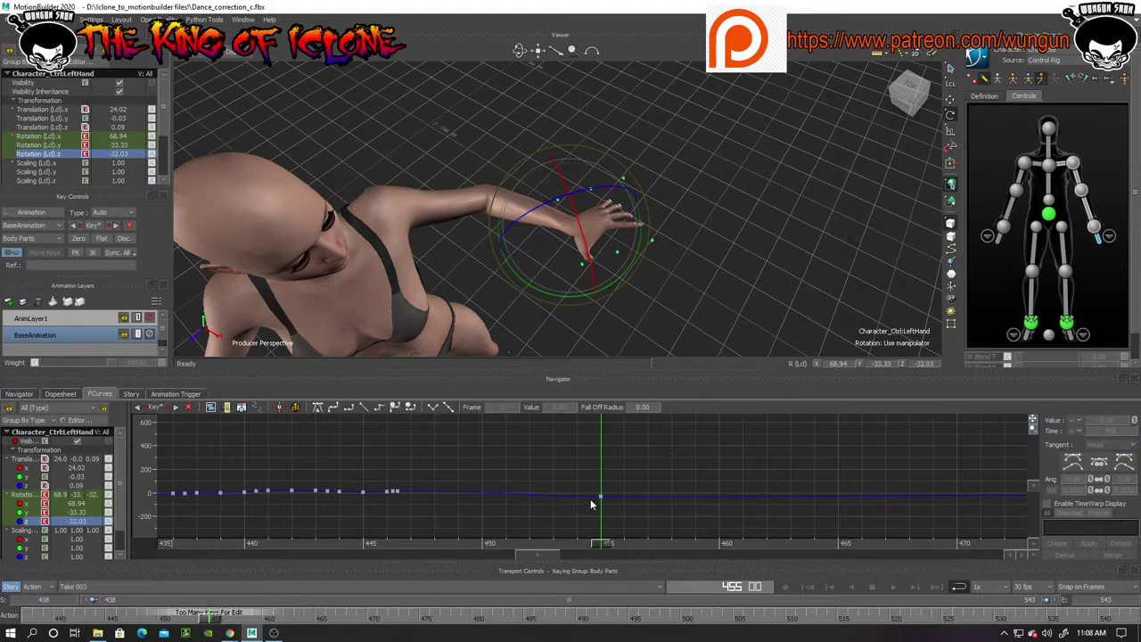
pyautogui.moveTo(601, 496); pyautogui.dragTo(603, 494)
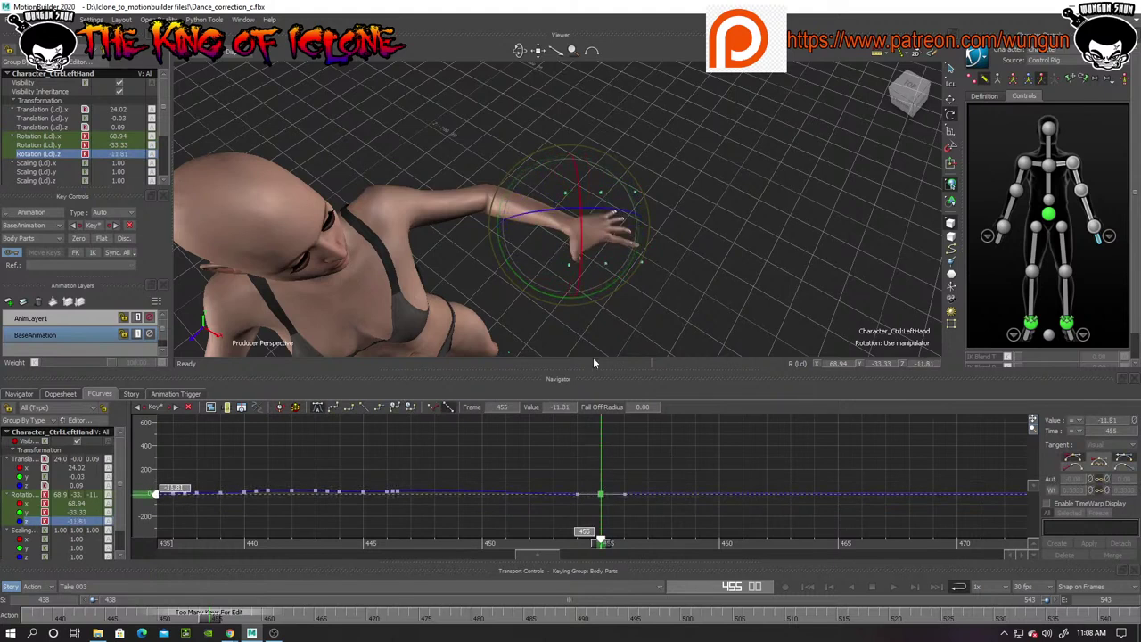
# Adjust the left hand's frame 455 keys to 15.95 for Rotation Z and -10.81 for Rotation X
pyautogui.moveTo(520, 51); pyautogui.dragTo(520, 51)
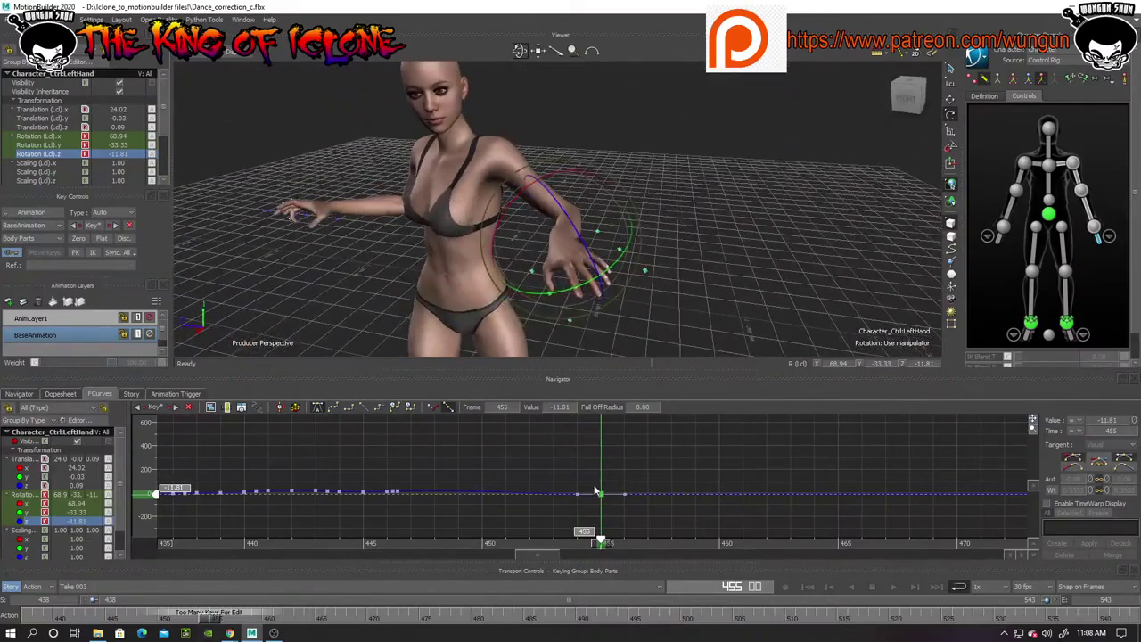
pyautogui.moveTo(603, 498); pyautogui.dragTo(603, 491)
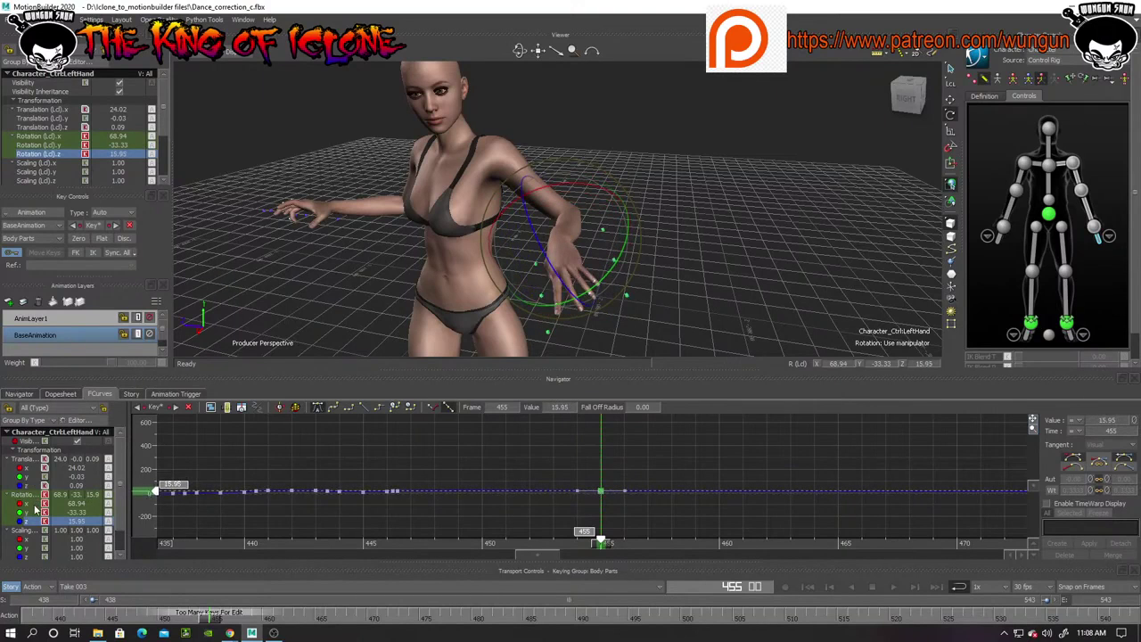
pyautogui.click(36, 504)
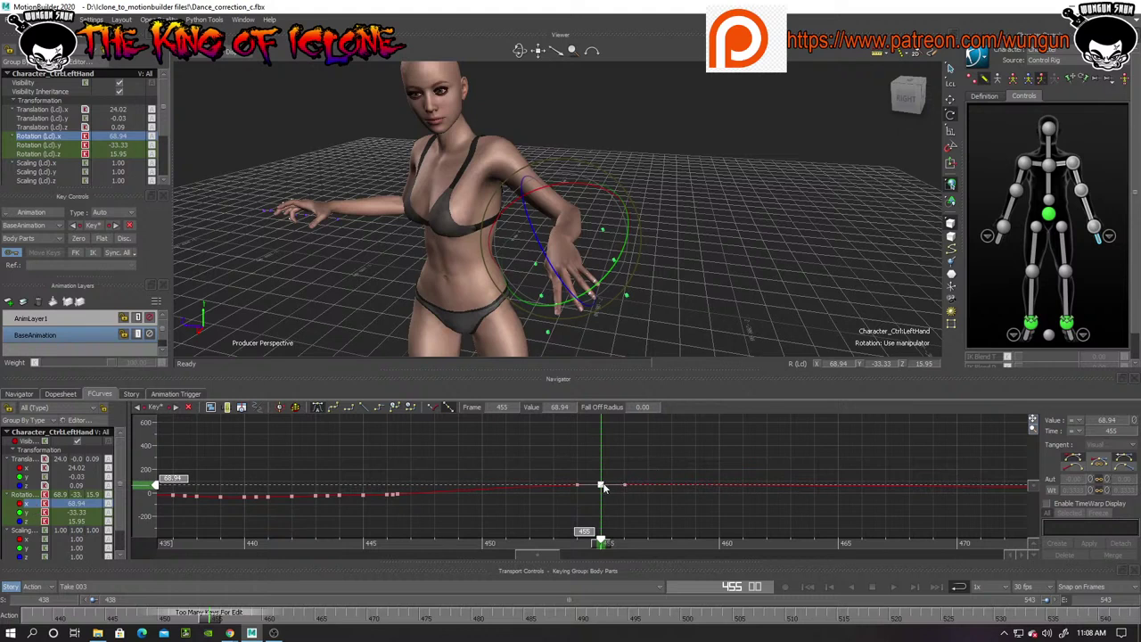
pyautogui.moveTo(602, 486); pyautogui.dragTo(603, 502)
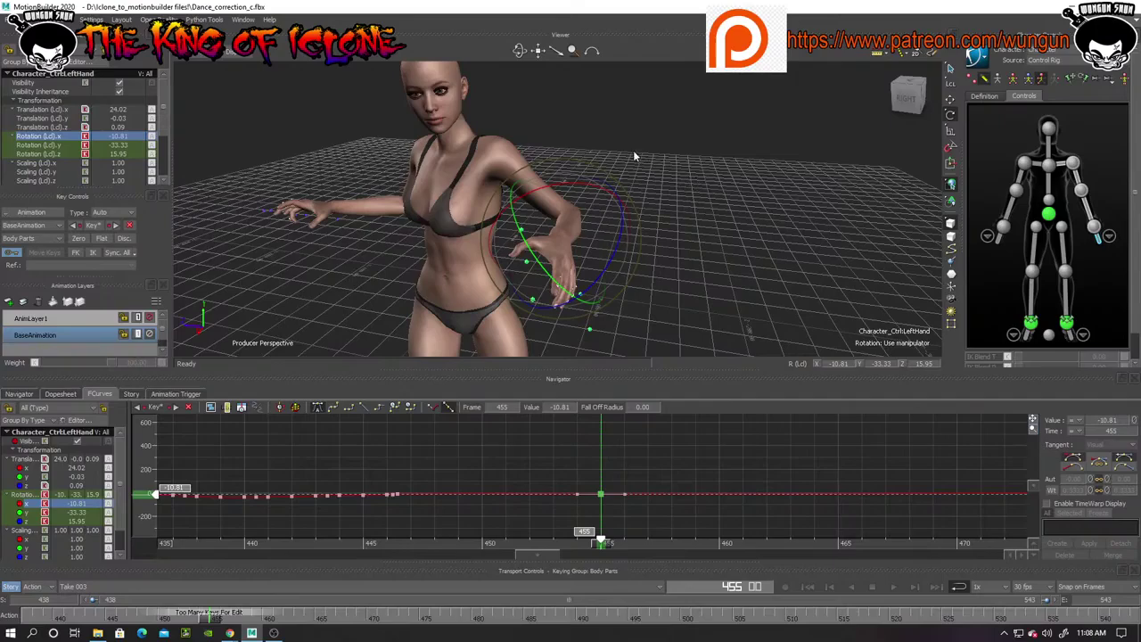
# Check the left hand's pose from other angles and lower its frame 455 Rotation Z key to -29.54
pyautogui.keyDown('shift'); pyautogui.moveTo(676, 237); pyautogui.dragTo(643, 252); pyautogui.keyUp('shift')
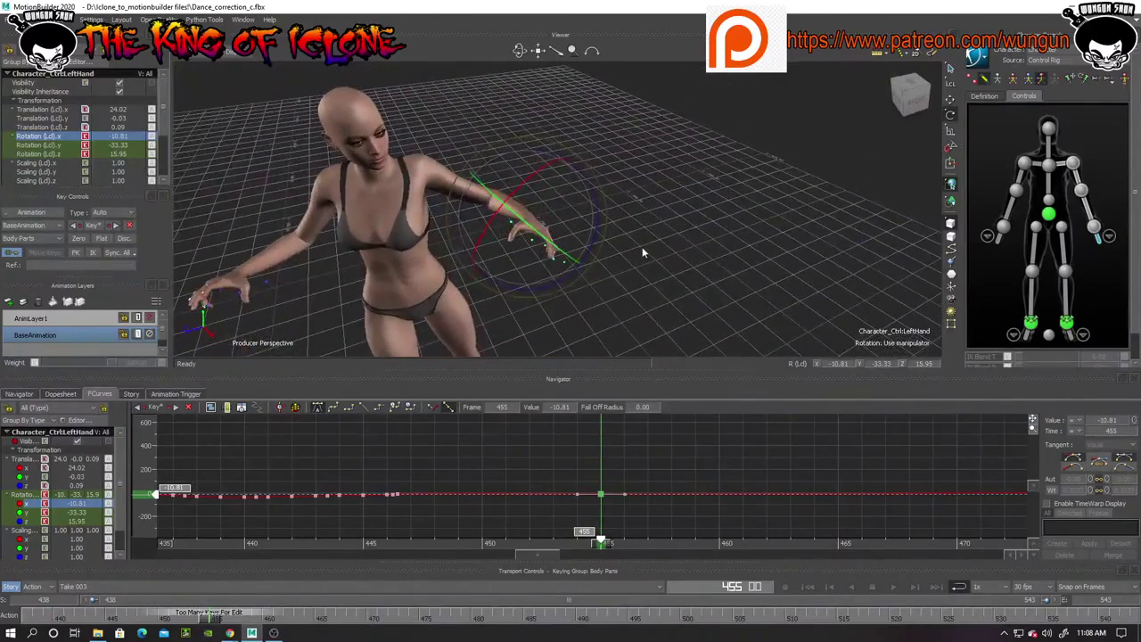
pyautogui.press('a')
pyautogui.moveTo(756, 205); pyautogui.dragTo(561, 496)
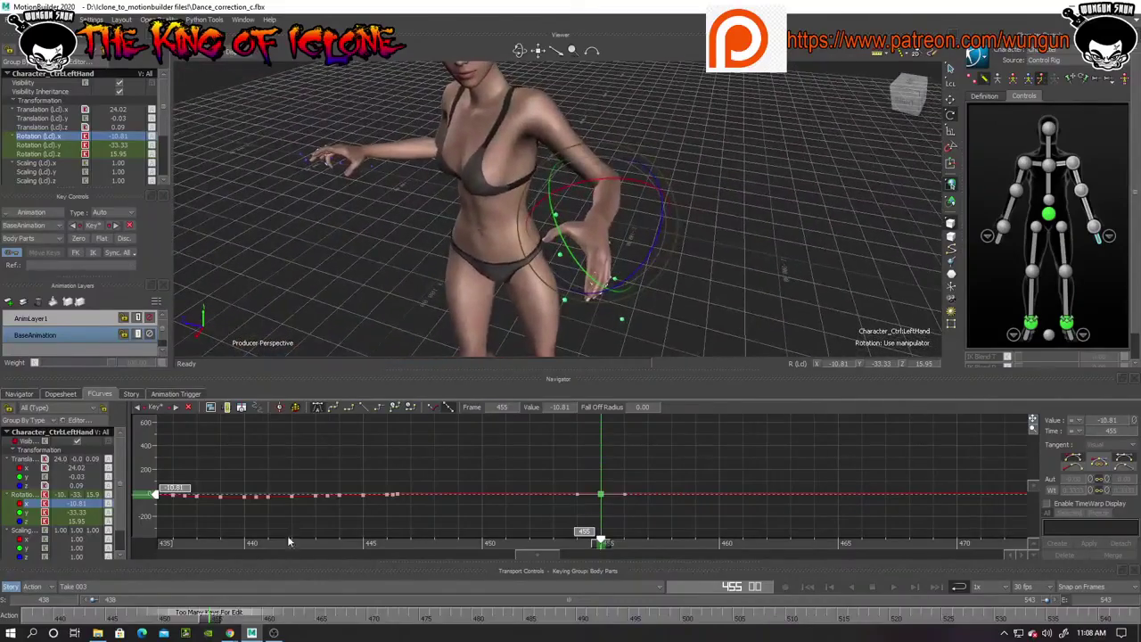
pyautogui.click(26, 521)
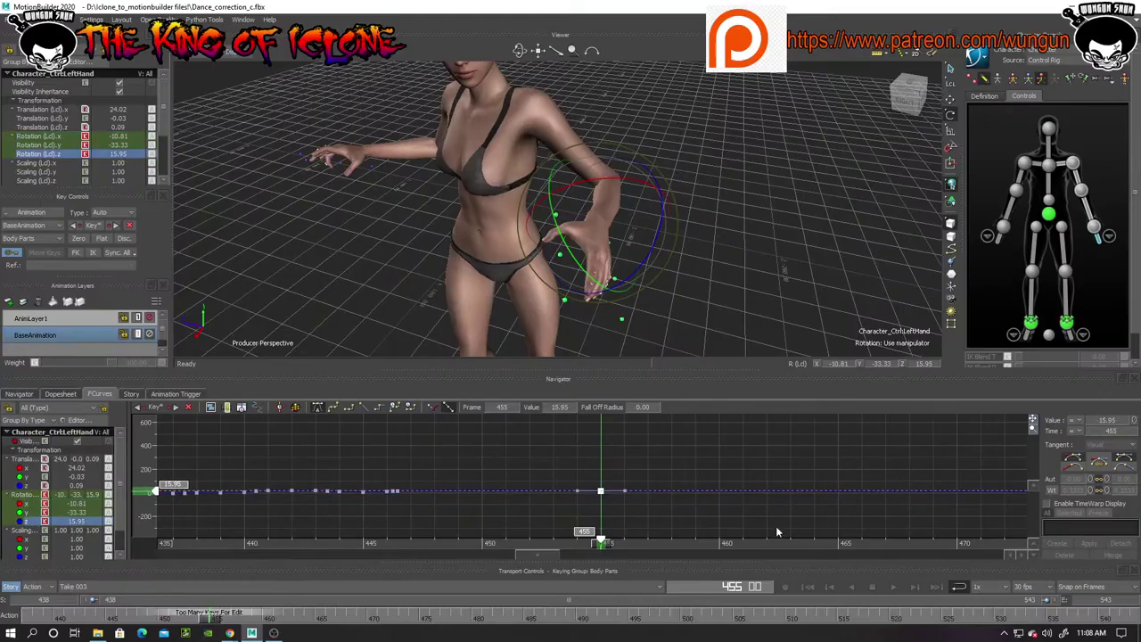
pyautogui.moveTo(601, 496); pyautogui.dragTo(602, 500)
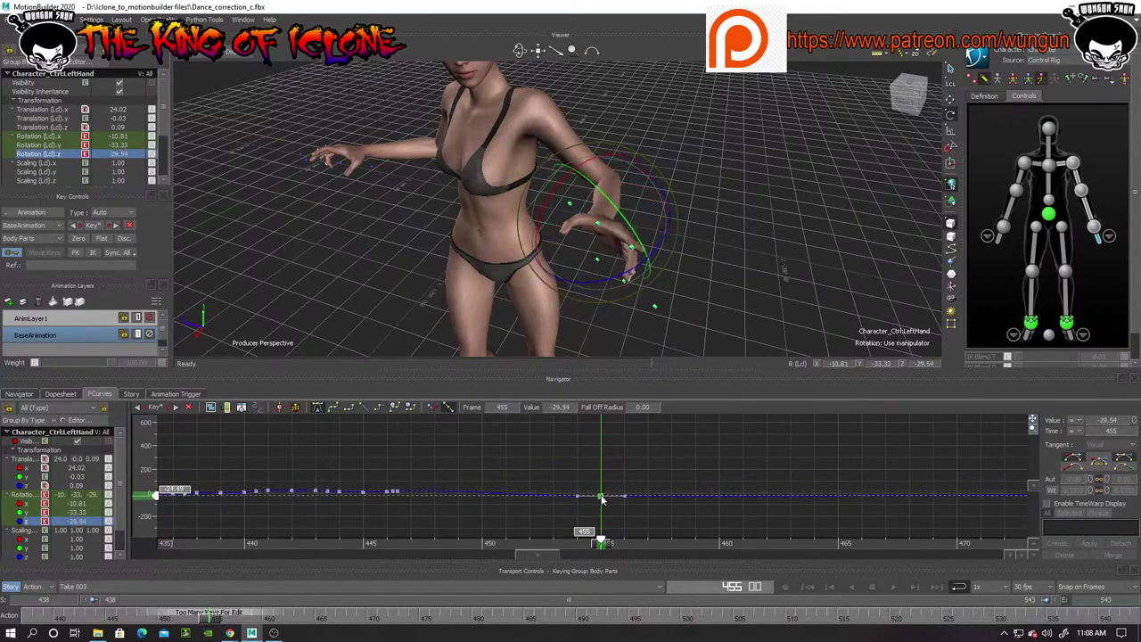
# Rotate the left hand in the viewer at frame 455 to about X -9.02, Y 2.06, Z -35.86
pyautogui.moveTo(618, 214); pyautogui.dragTo(624, 211)
pyautogui.moveTo(522, 52); pyautogui.dragTo(539, 185)
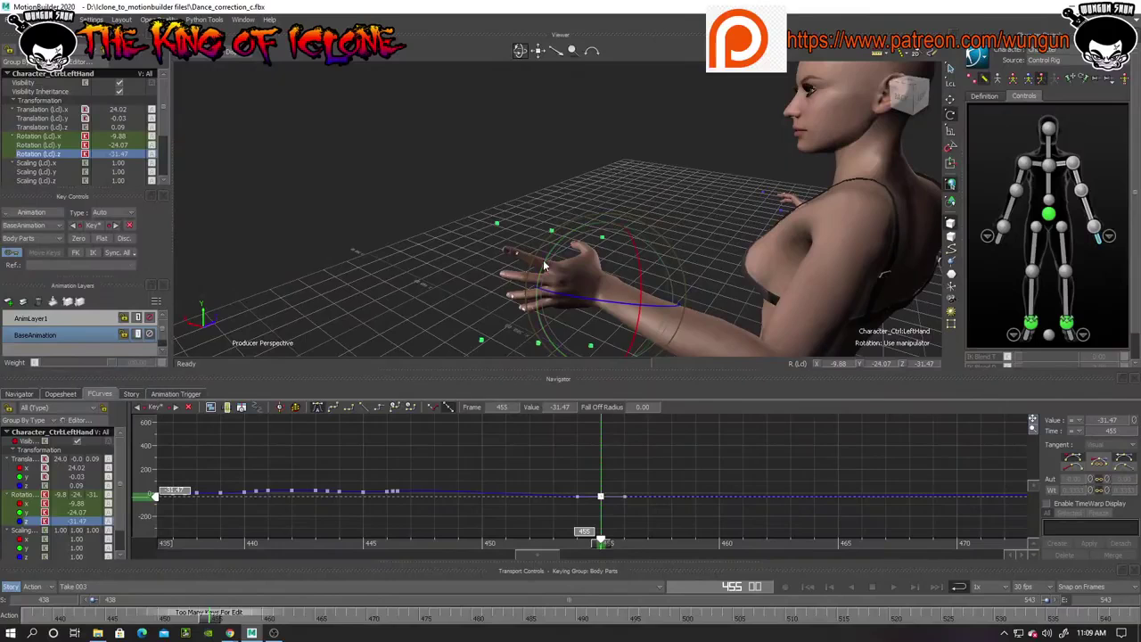
pyautogui.moveTo(547, 264); pyautogui.dragTo(559, 249)
pyautogui.scroll(-2, 717, 222)
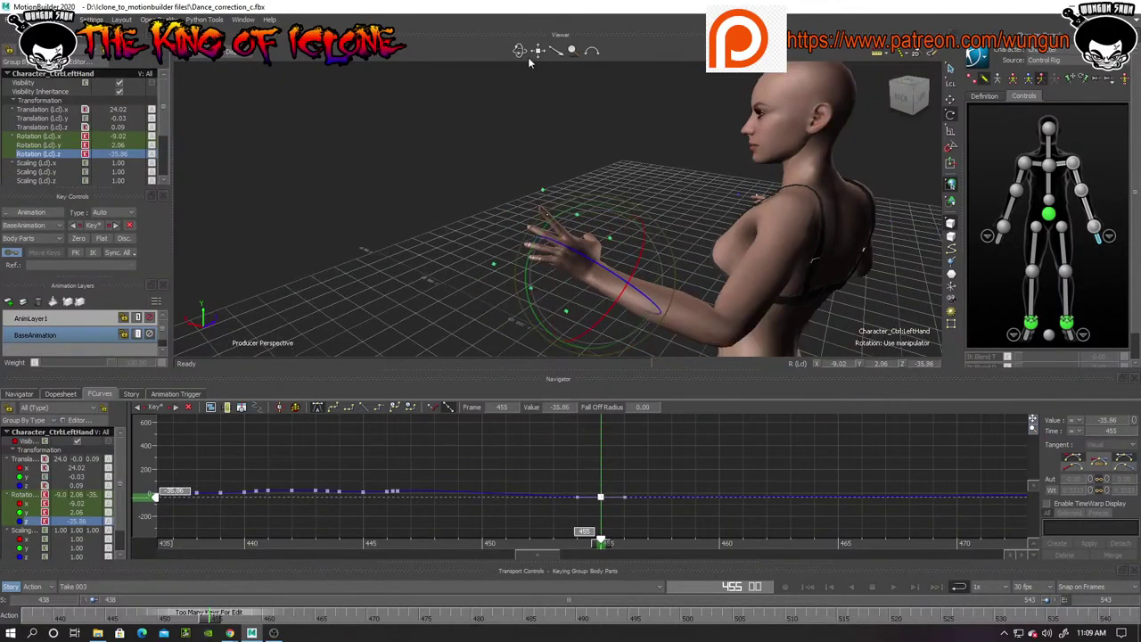
# Check the left hand's motion from the front between frames 455 and 467
pyautogui.moveTo(520, 51); pyautogui.dragTo(691, 59)
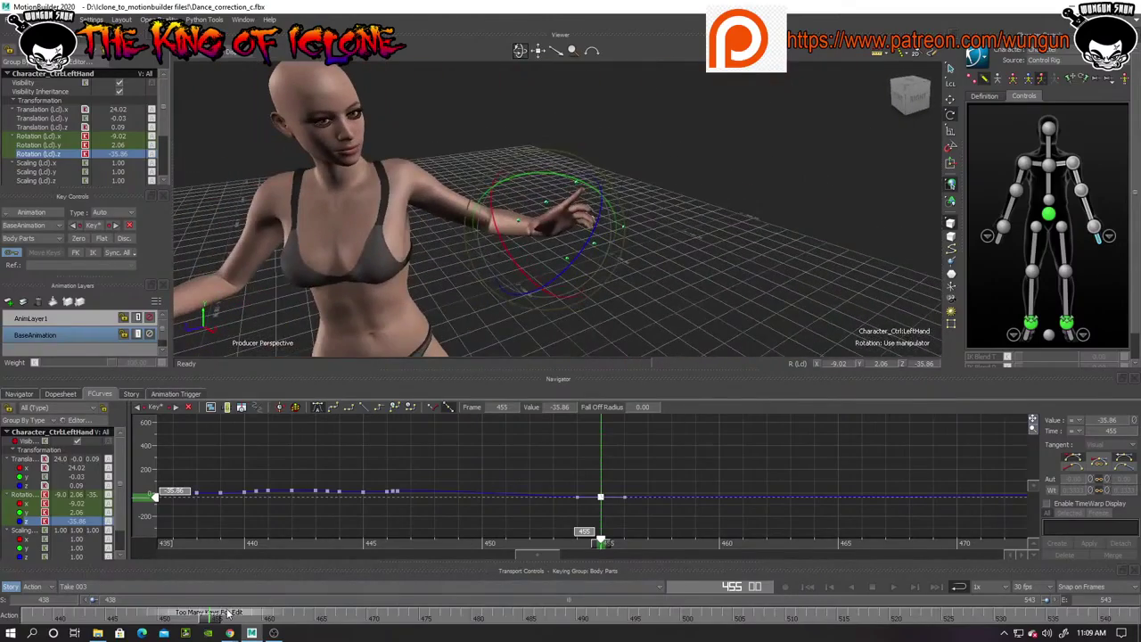
pyautogui.moveTo(212, 621); pyautogui.dragTo(337, 617)
pyautogui.scroll(-3, 579, 150)
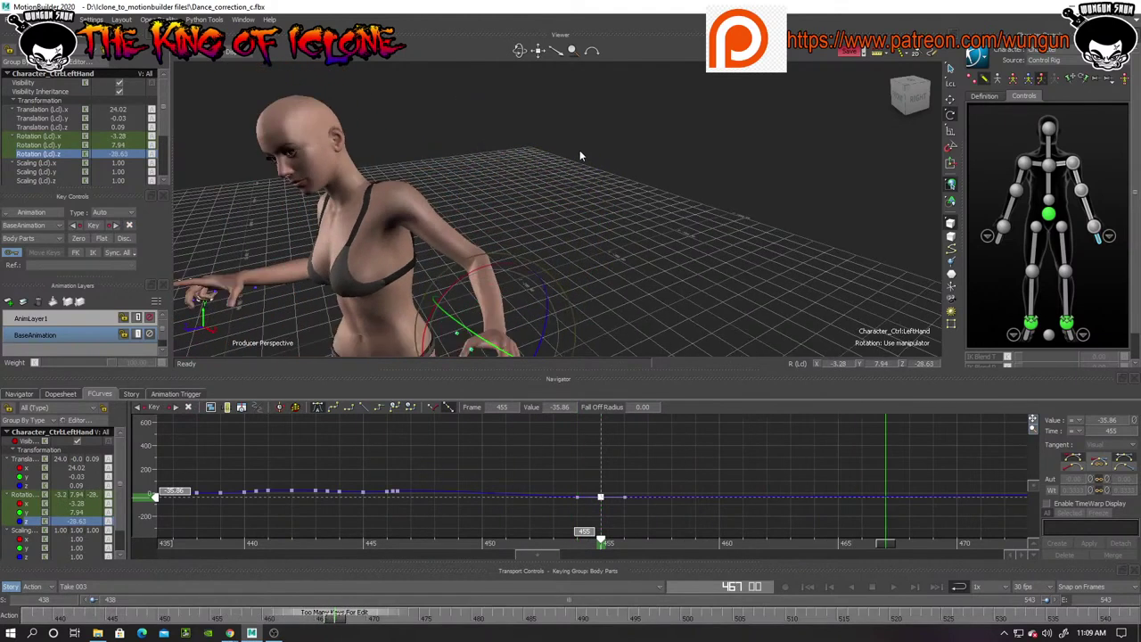
# Rotate the left arm at frame 506 to about X -2.55, Y 51.26, Z -0.82
pyautogui.moveTo(521, 52); pyautogui.dragTo(997, 504)
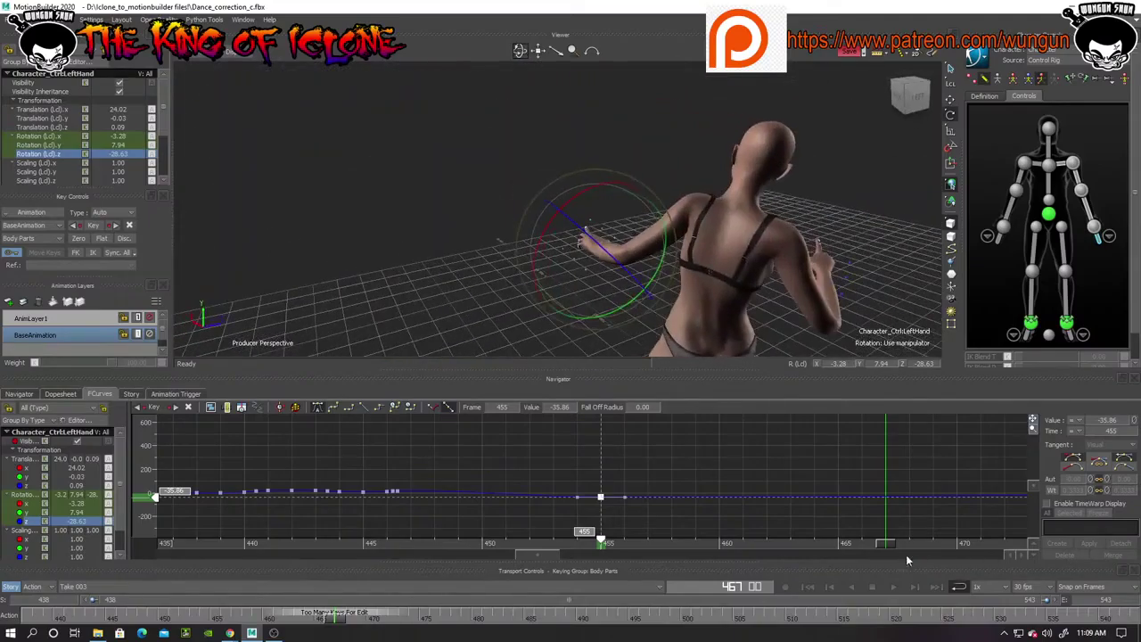
pyautogui.moveTo(887, 548); pyautogui.dragTo(814, 545)
pyautogui.moveTo(303, 621); pyautogui.dragTo(742, 619)
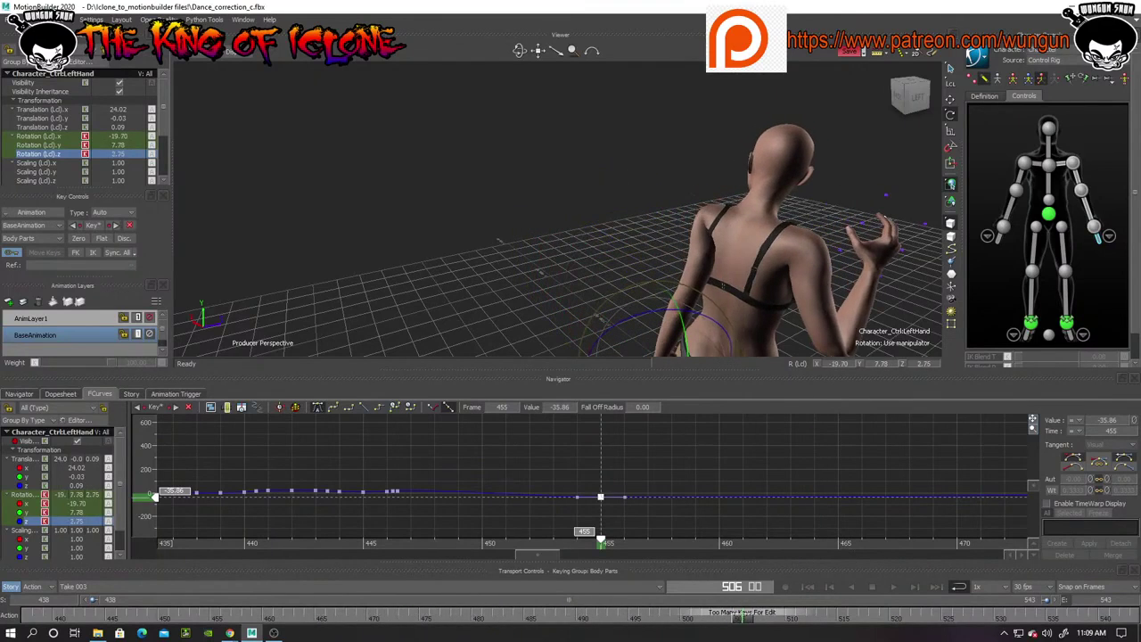
pyautogui.keyDown('shift'); pyautogui.moveTo(577, 339); pyautogui.dragTo(639, 268); pyautogui.keyUp('shift')
pyautogui.scroll(5, 639, 269)
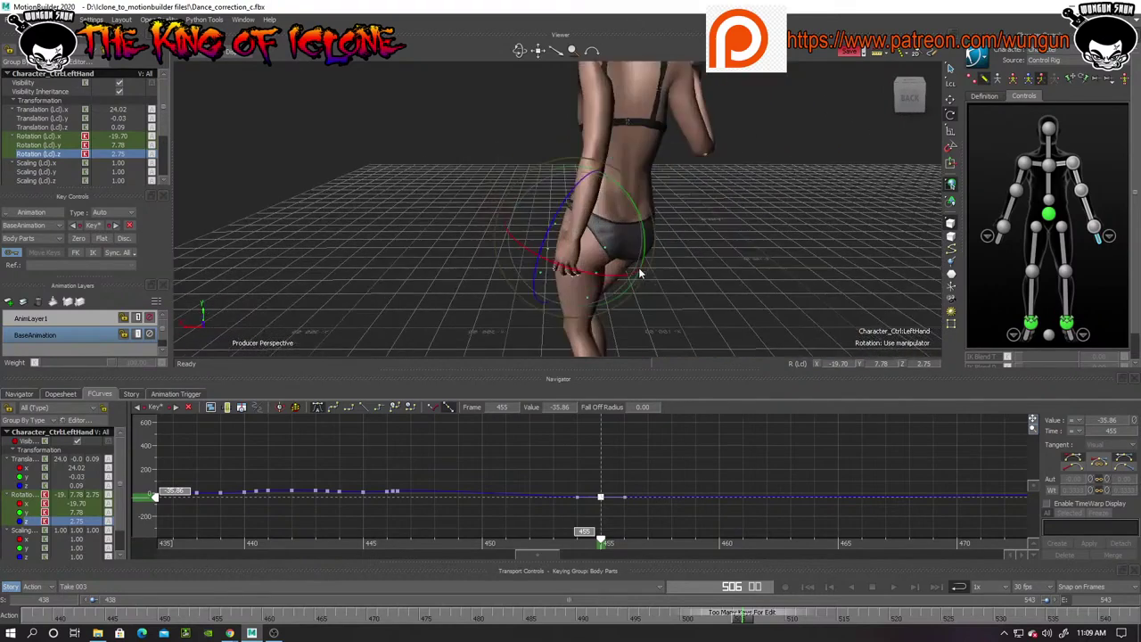
pyautogui.keyDown('shift'); pyautogui.moveTo(430, 103); pyautogui.dragTo(325, 225); pyautogui.keyUp('shift')
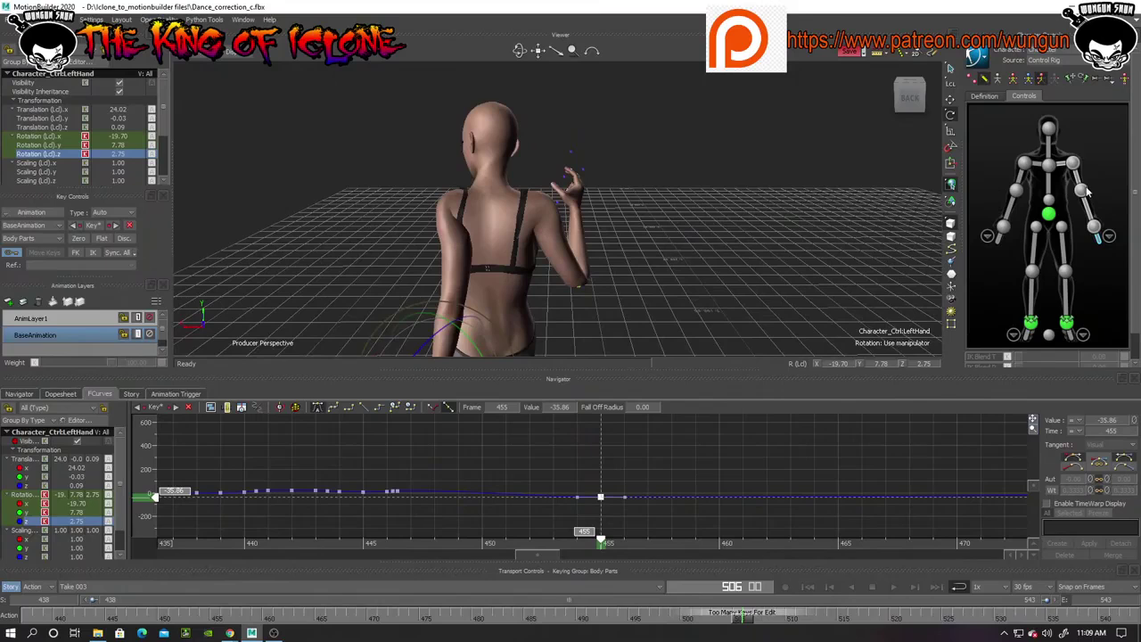
pyautogui.click(1024, 181)
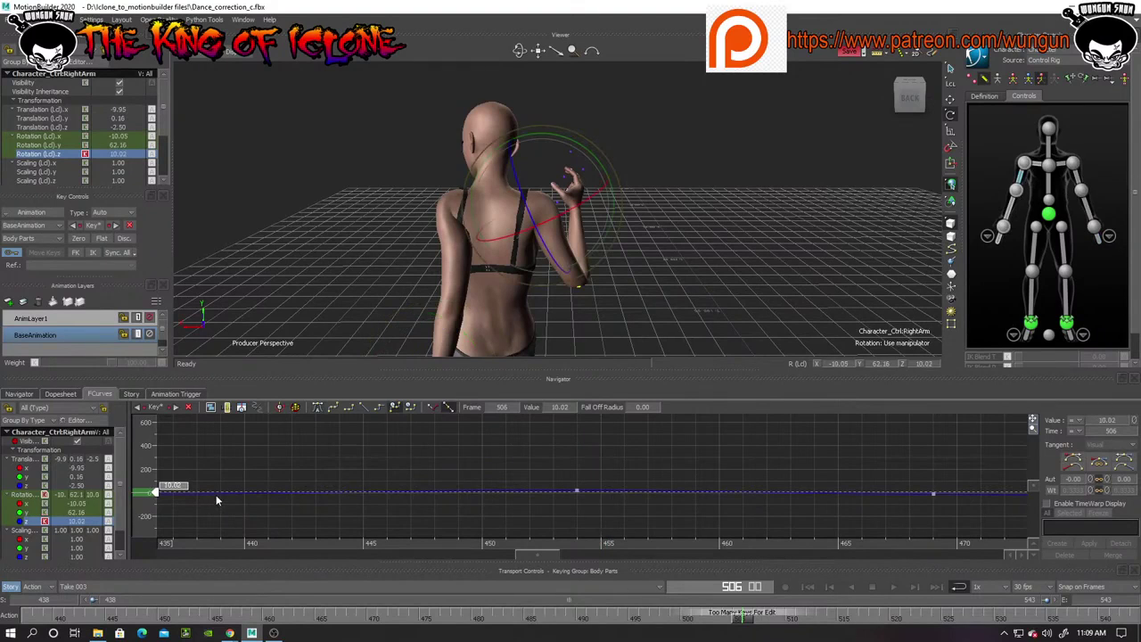
pyautogui.click(1076, 181)
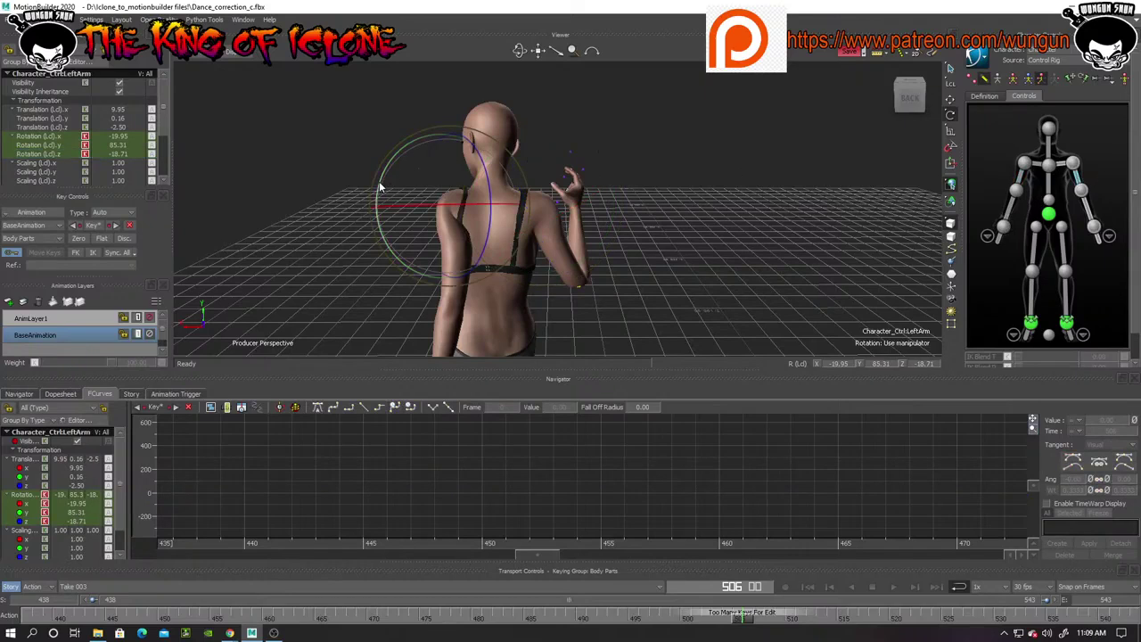
pyautogui.moveTo(379, 187); pyautogui.dragTo(406, 174)
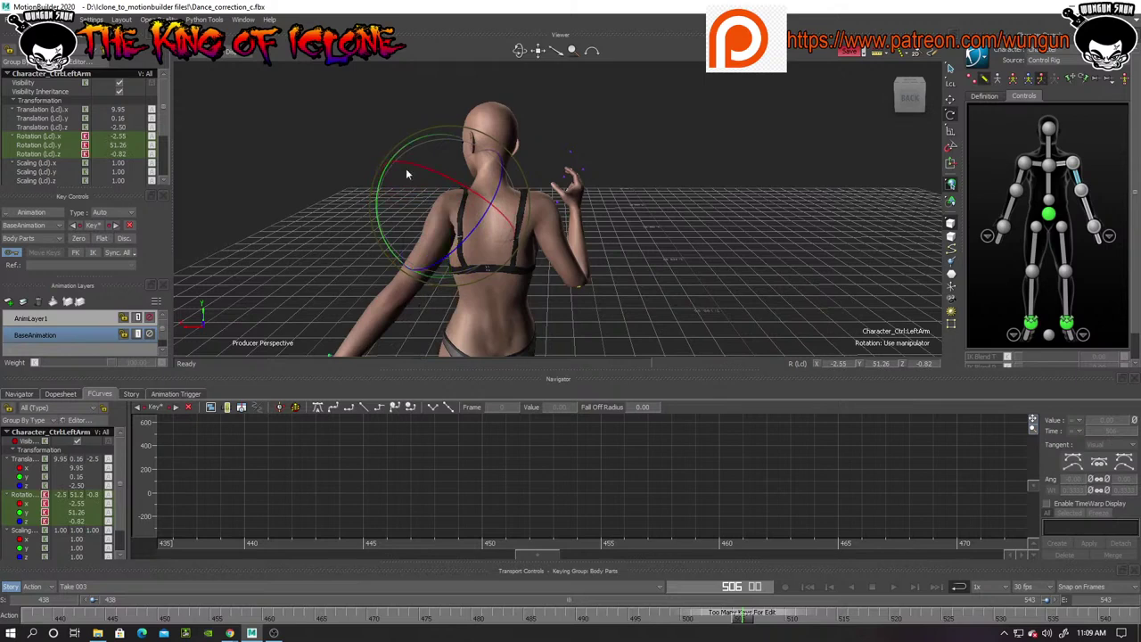
# Show the left arm's Rotation Y curve and frame its selected keys from 495 to 533
pyautogui.click(27, 514)
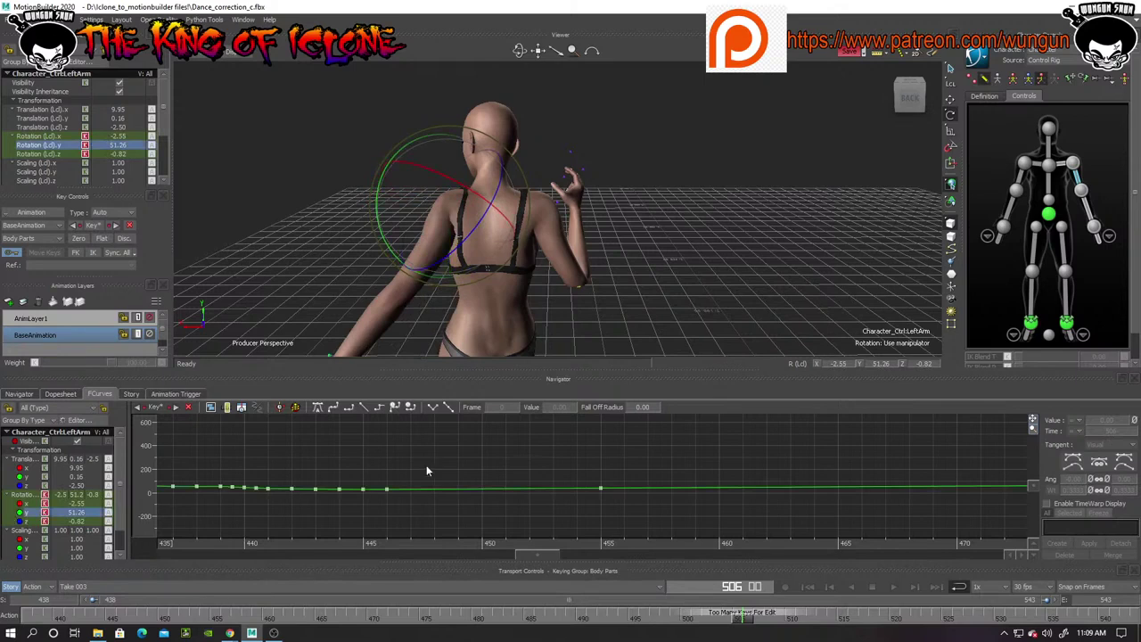
pyautogui.press('a')
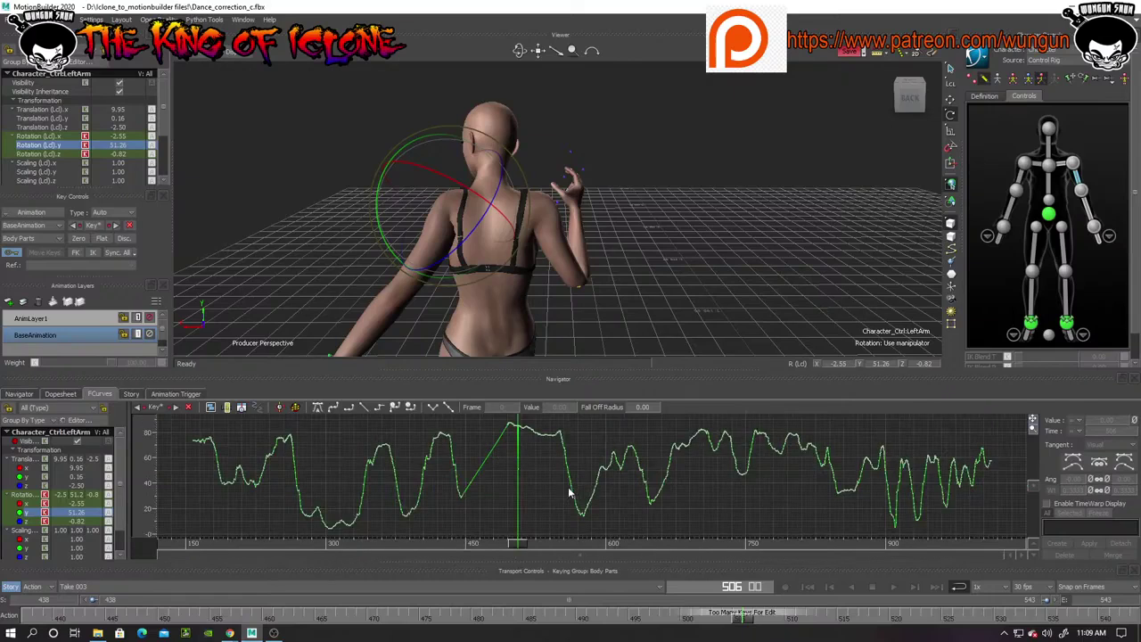
pyautogui.moveTo(547, 447); pyautogui.dragTo(546, 447)
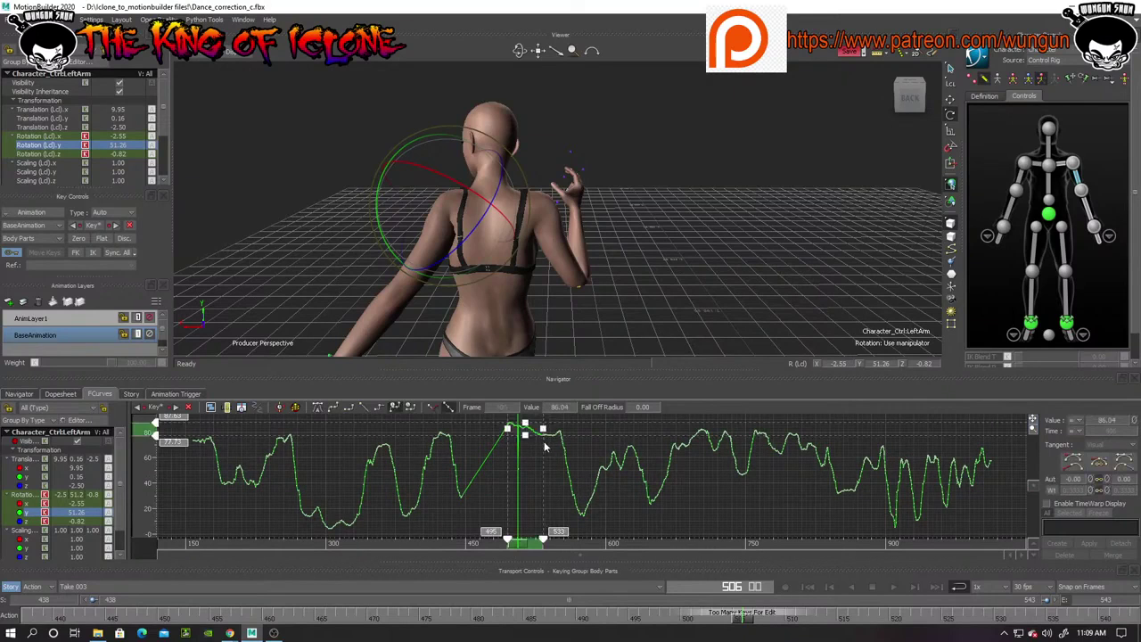
pyautogui.press('f')
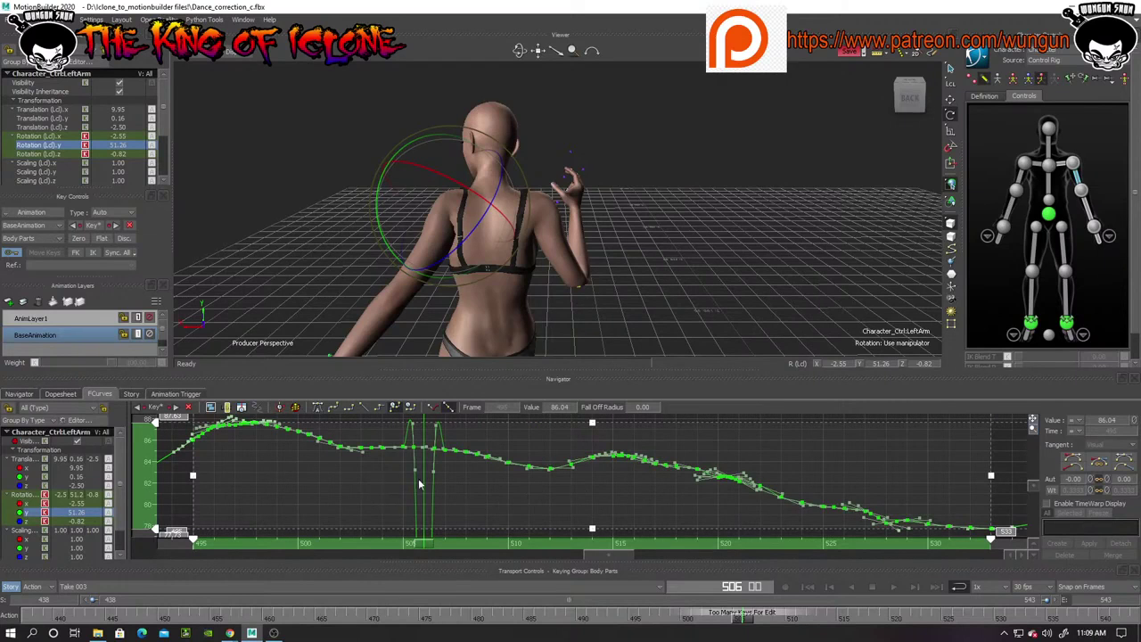
# Lower the left arm's Rotation Y key at frame 506 to 48.87
pyautogui.moveTo(1034, 429)
pyautogui.mouseDown()
pyautogui.moveTo(976, 466)
pyautogui.moveTo(1031, 418)
pyautogui.mouseUp()
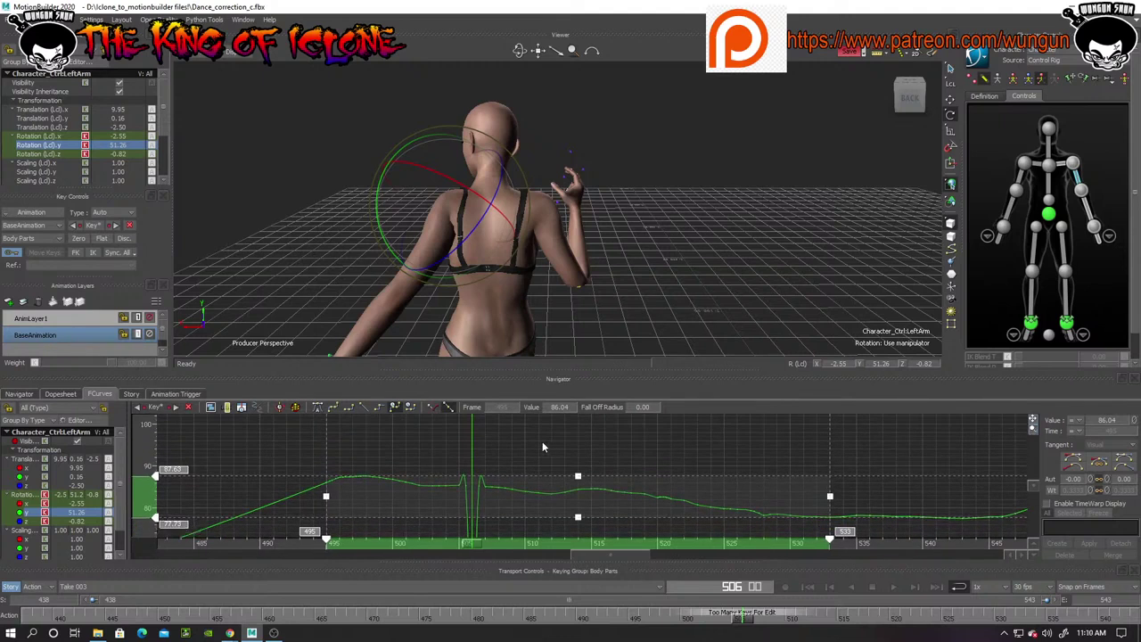
pyautogui.moveTo(496, 455)
pyautogui.keyDown('ctrl'); pyautogui.mouseDown()
pyautogui.moveTo(497, 426)
pyautogui.moveTo(492, 477)
pyautogui.moveTo(504, 385)
pyautogui.moveTo(496, 477)
pyautogui.mouseUp(); pyautogui.keyUp('ctrl')
pyautogui.scroll(-1, 488, 477)
pyautogui.click(503, 442)
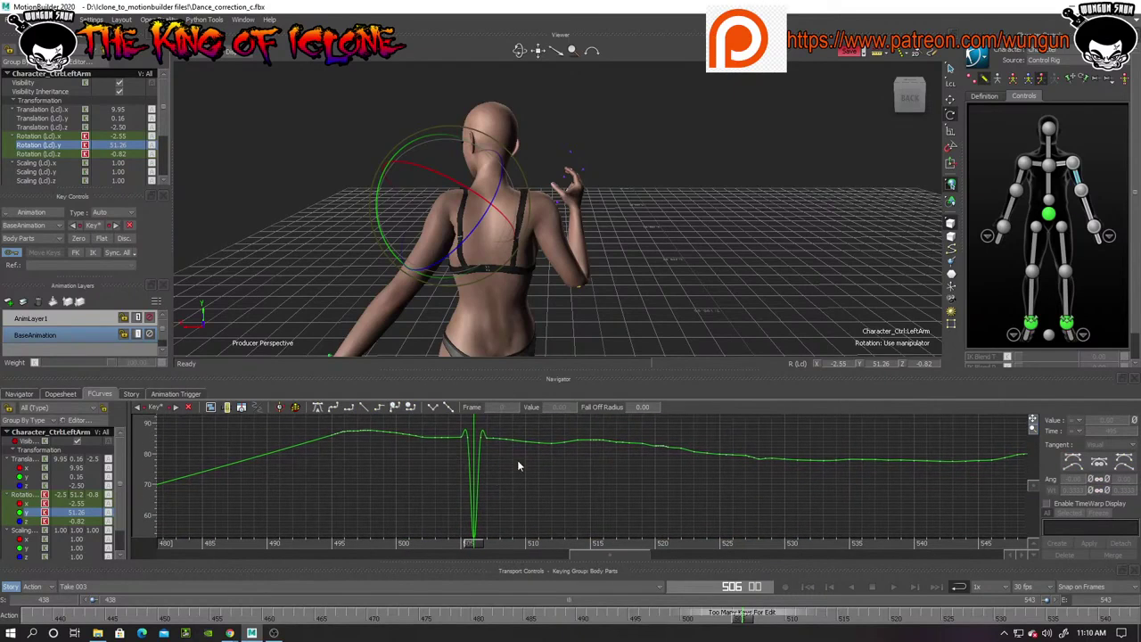
pyautogui.moveTo(1032, 429); pyautogui.dragTo(1092, 450)
pyautogui.keyDown('ctrl'); pyautogui.moveTo(686, 540); pyautogui.dragTo(672, 542); pyautogui.keyUp('ctrl')
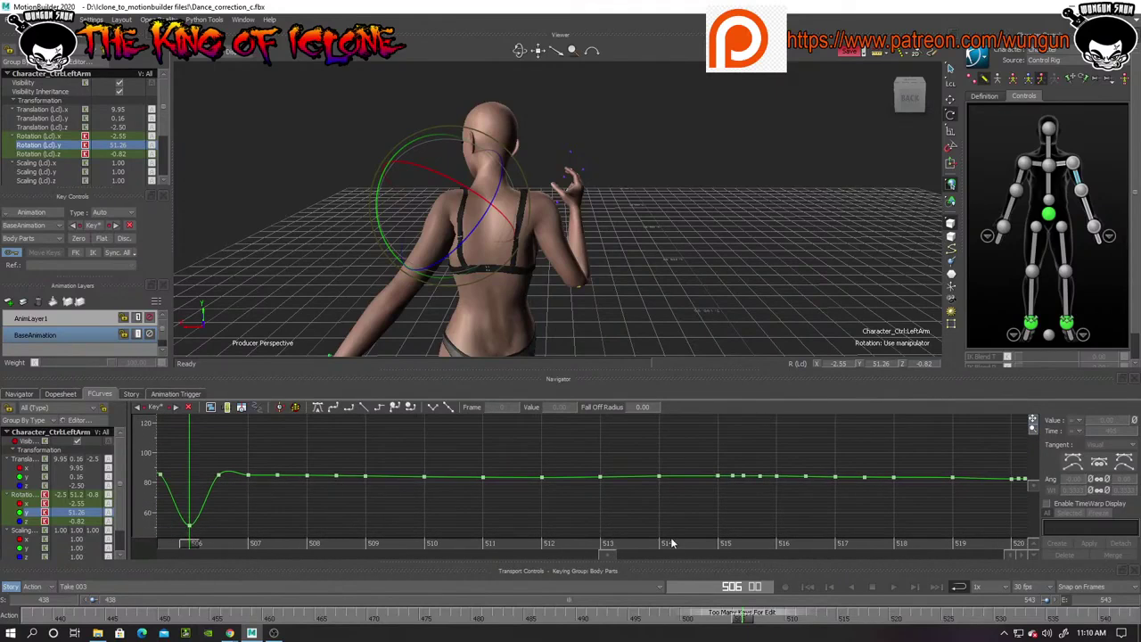
pyautogui.keyDown('shift'); pyautogui.moveTo(255, 504); pyautogui.dragTo(526, 476); pyautogui.keyUp('shift')
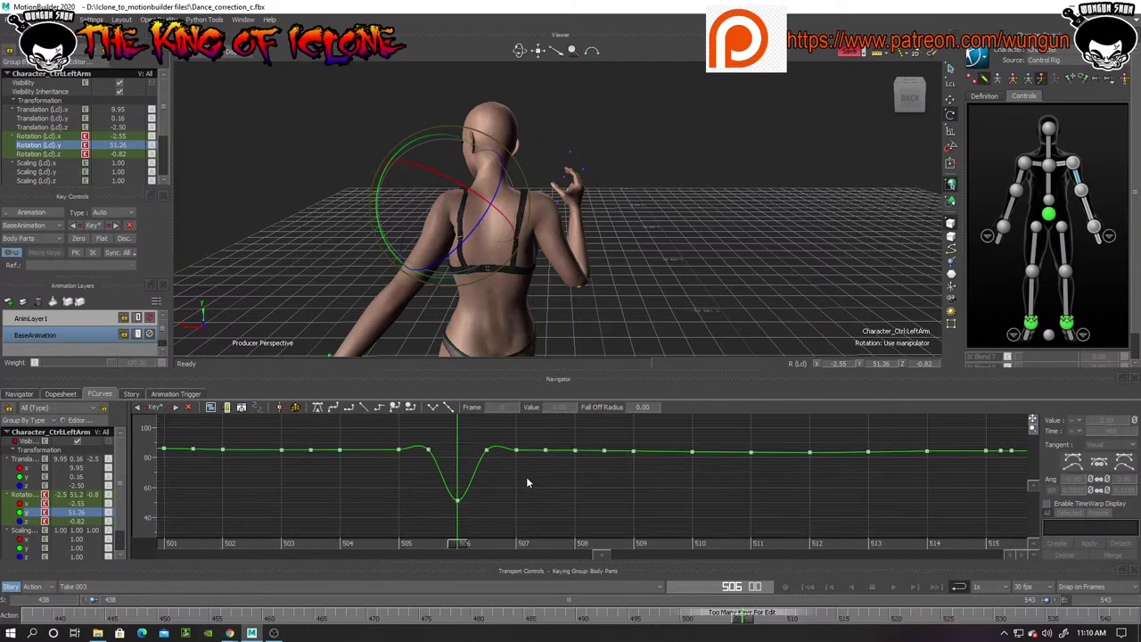
pyautogui.click(458, 500)
pyautogui.moveTo(460, 494)
pyautogui.mouseDown()
pyautogui.moveTo(460, 451)
pyautogui.moveTo(469, 512)
pyautogui.moveTo(440, 490)
pyautogui.mouseUp()
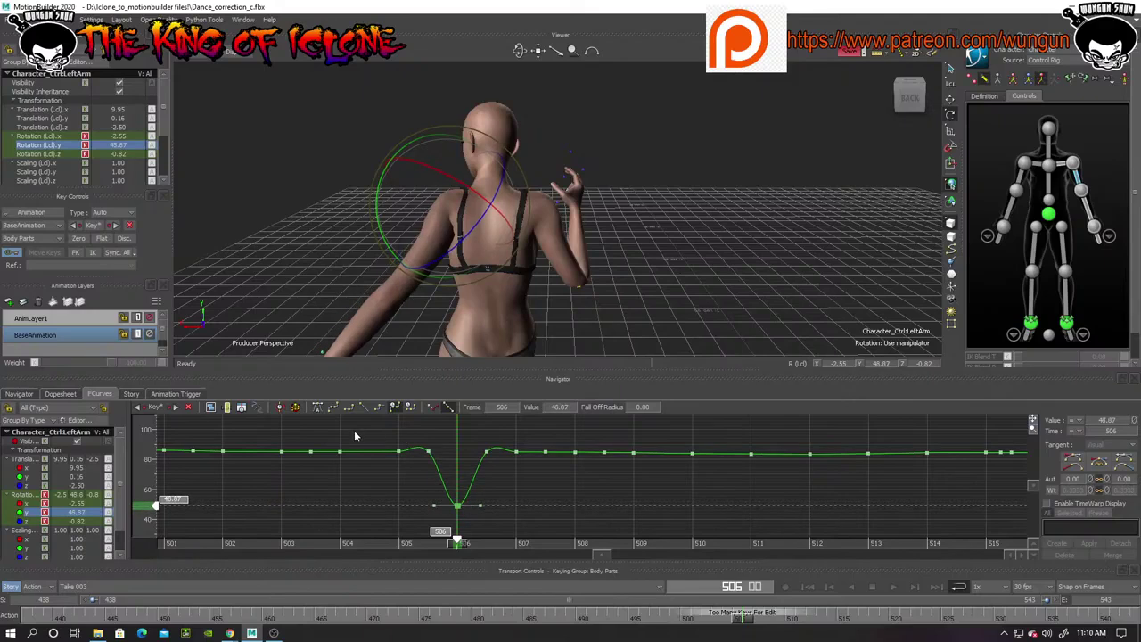
# Try to delete the left arm's Rotation Y keys from frame 495 through 505
pyautogui.moveTo(602, 555); pyautogui.dragTo(597, 555)
pyautogui.moveTo(742, 625); pyautogui.dragTo(318, 590)
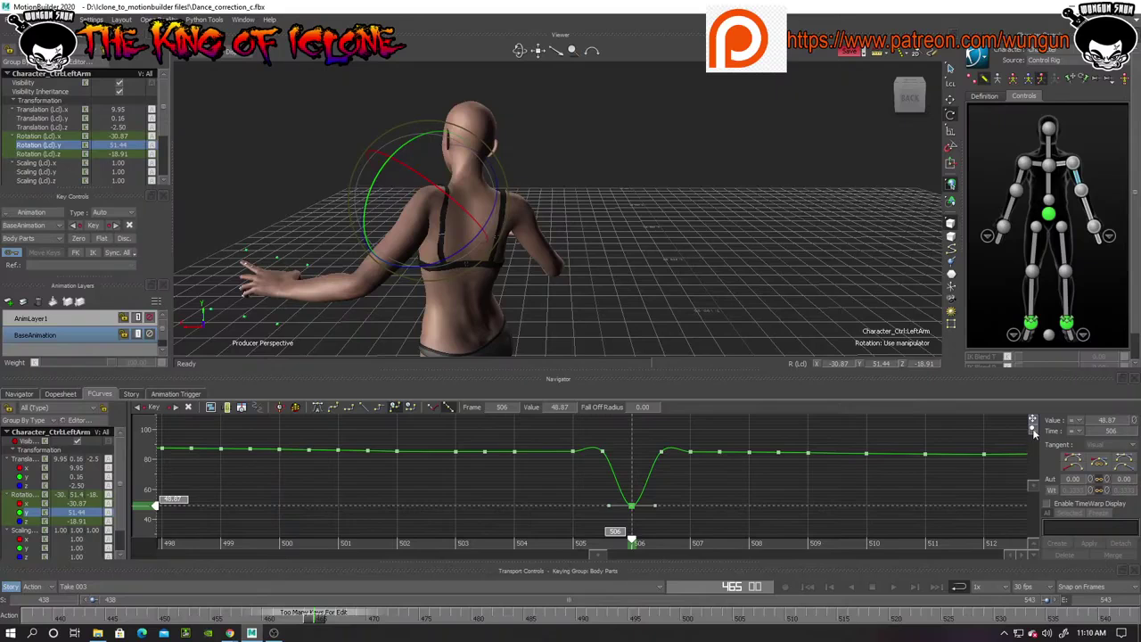
pyautogui.scroll(-6, 1034, 432)
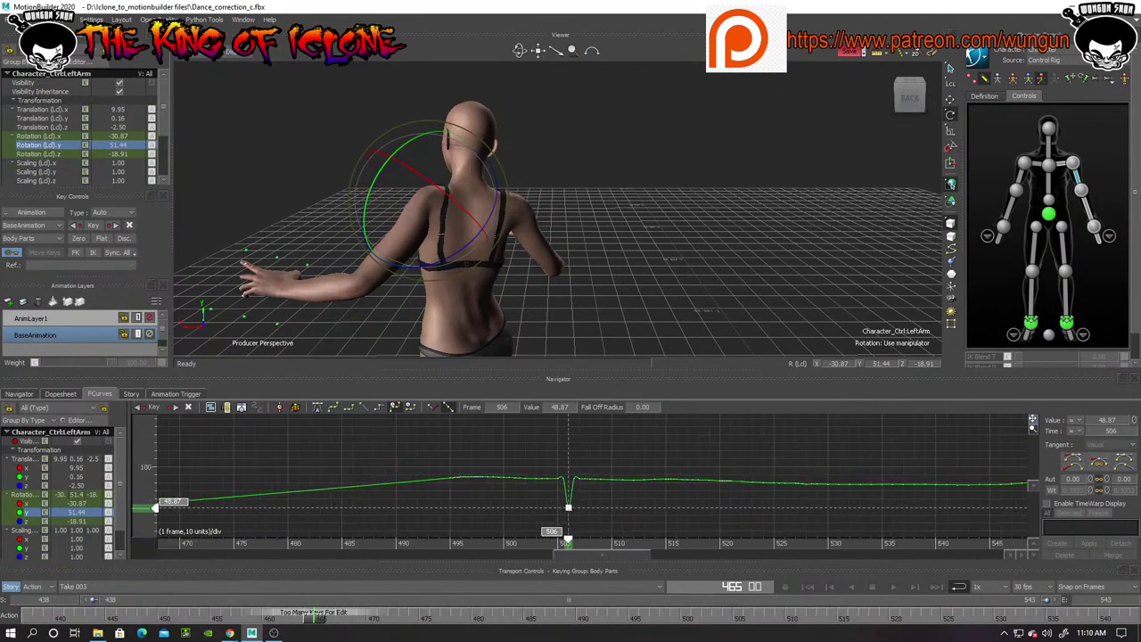
pyautogui.scroll(5, 1033, 421)
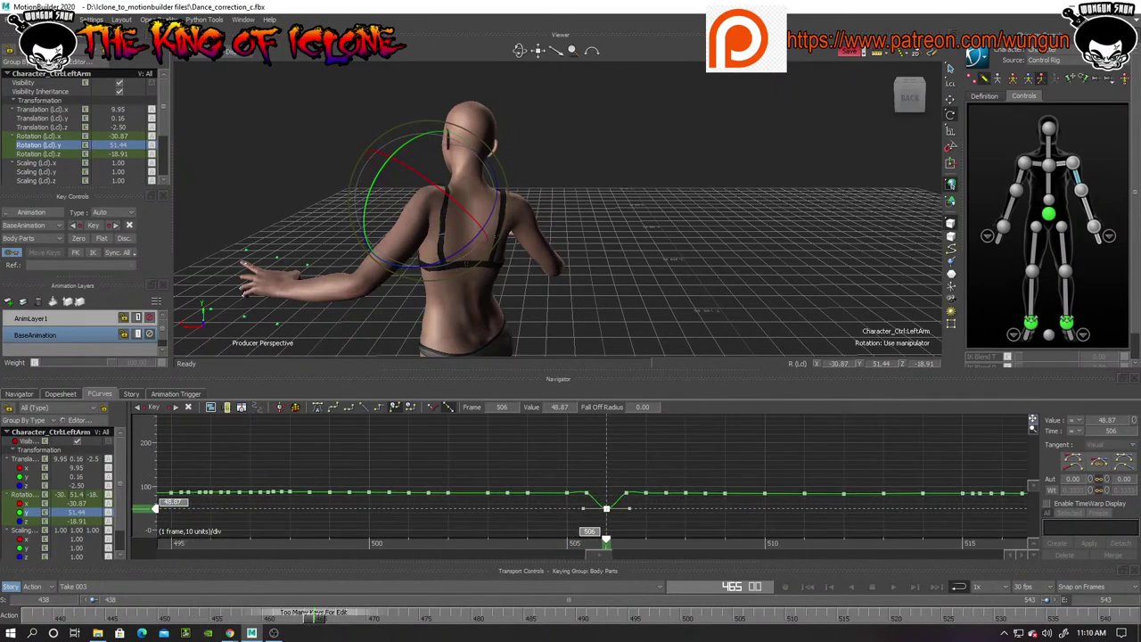
pyautogui.scroll(-1, 1033, 421)
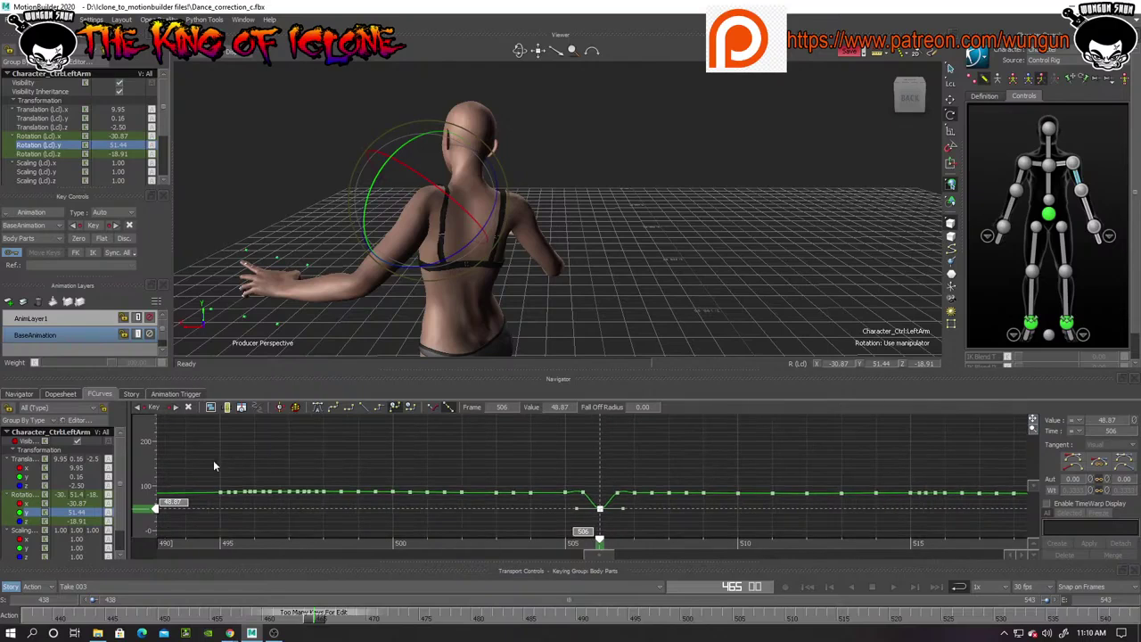
pyautogui.moveTo(573, 515); pyautogui.dragTo(589, 517)
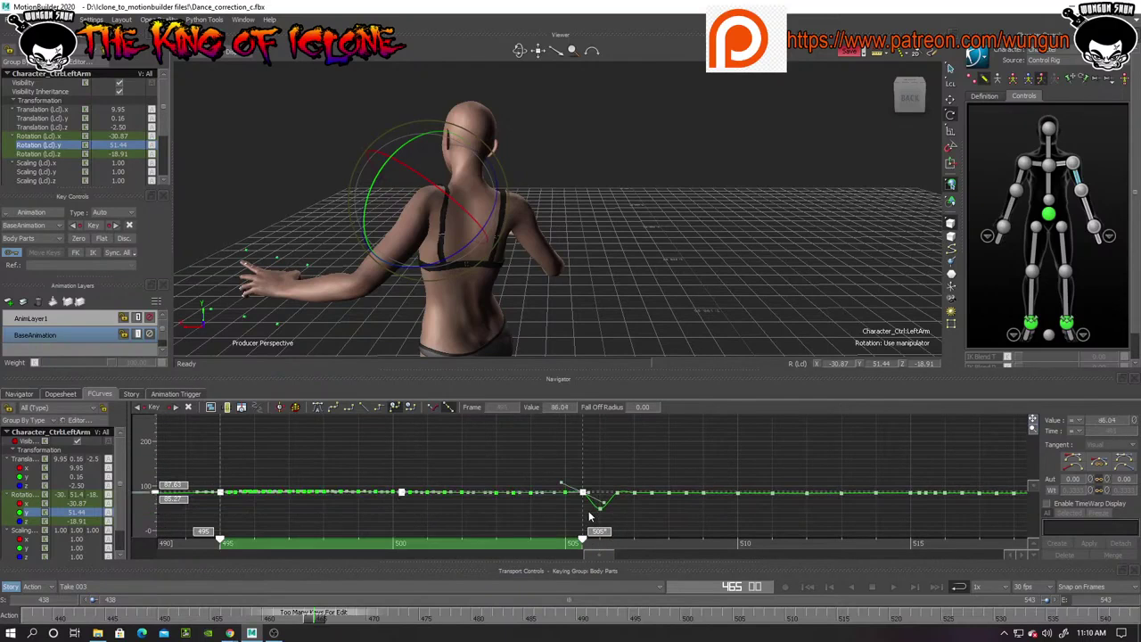
pyautogui.press('Delete')
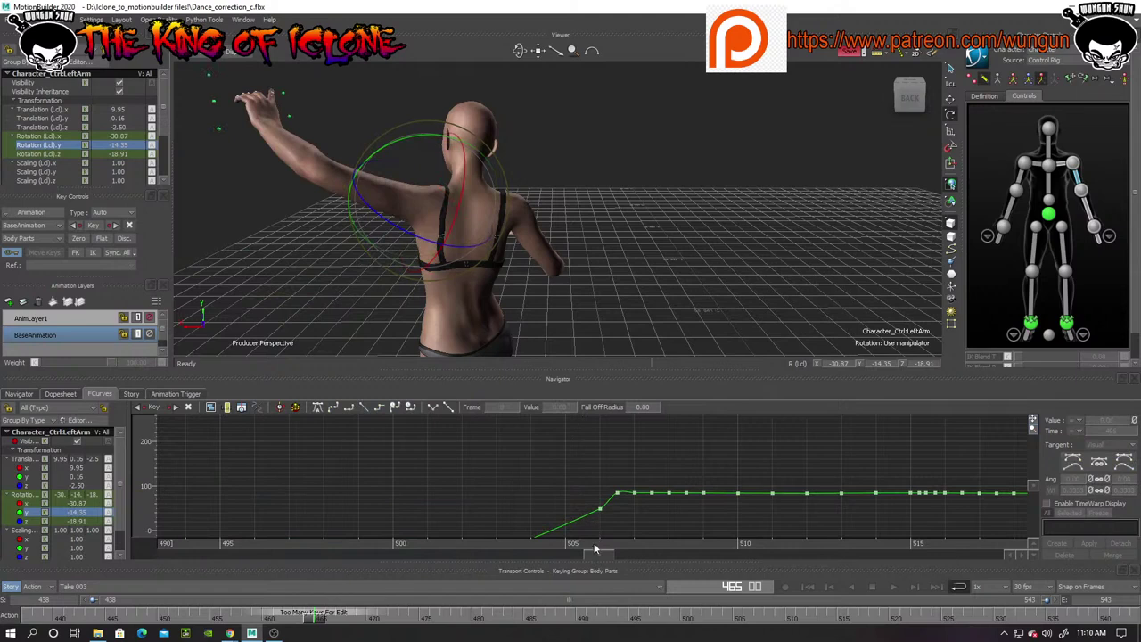
pyautogui.moveTo(590, 555); pyautogui.dragTo(601, 553)
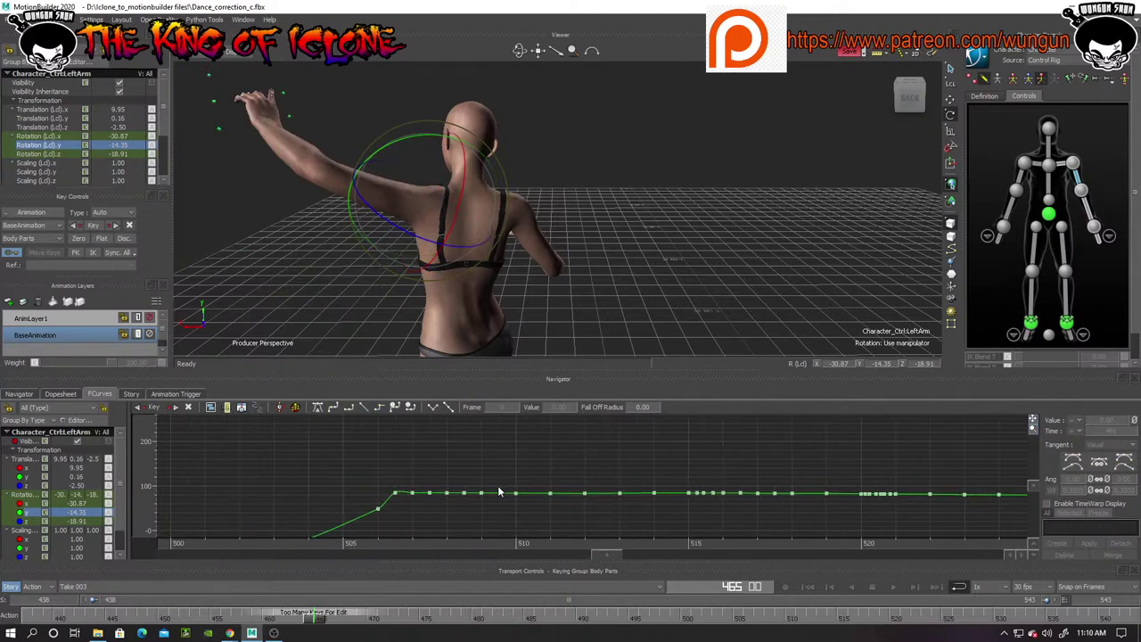
pyautogui.hotkey('ctrl', 'z')
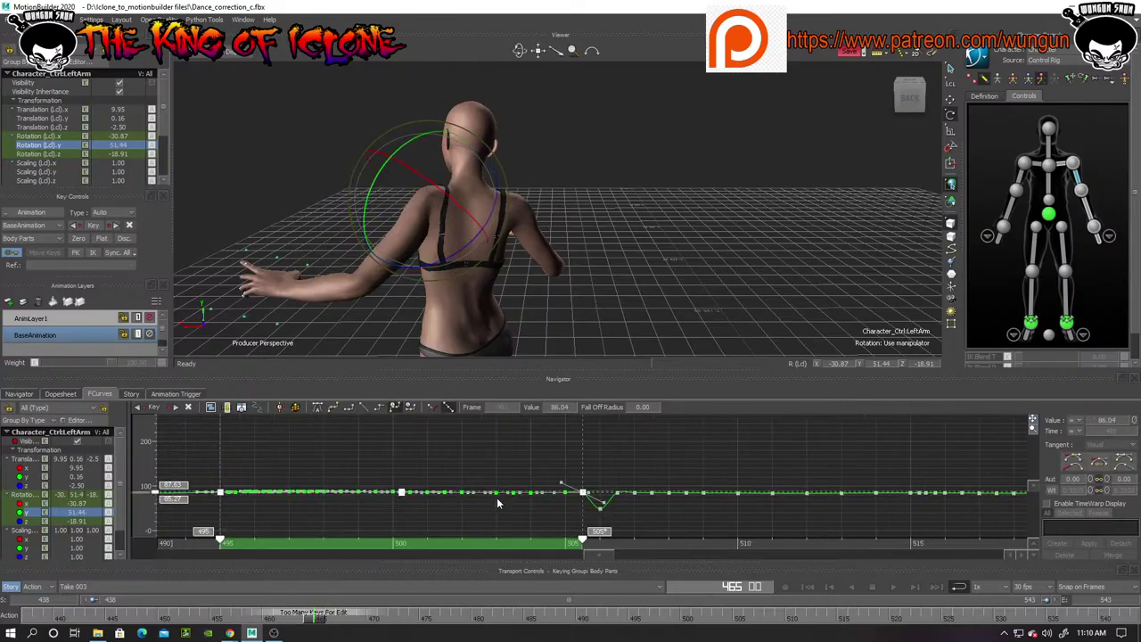
pyautogui.click(404, 443)
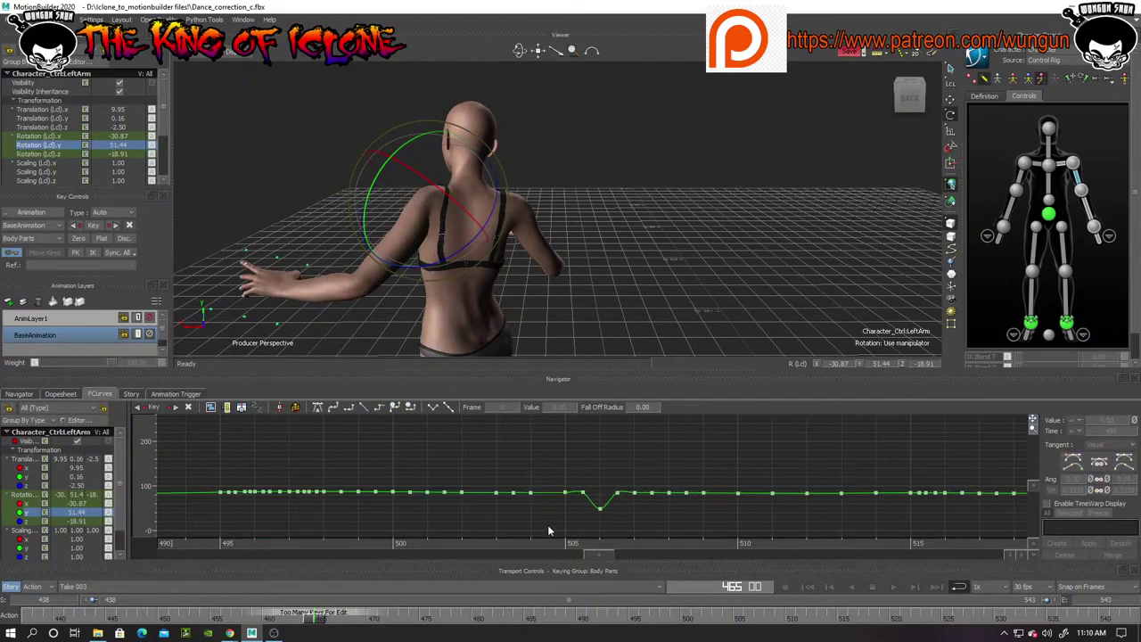
# Delete the left arm's Rotation Y keys between frames 495 and 506, keeping the keys at both of those frames
pyautogui.moveTo(599, 553); pyautogui.dragTo(590, 554)
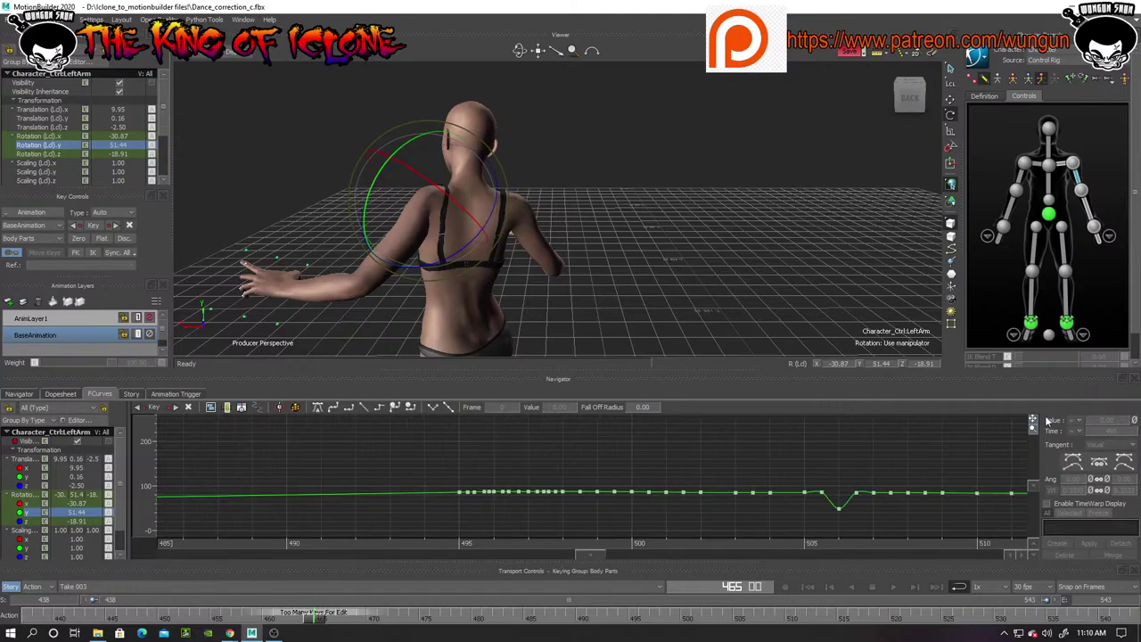
pyautogui.moveTo(1032, 428); pyautogui.dragTo(1010, 443)
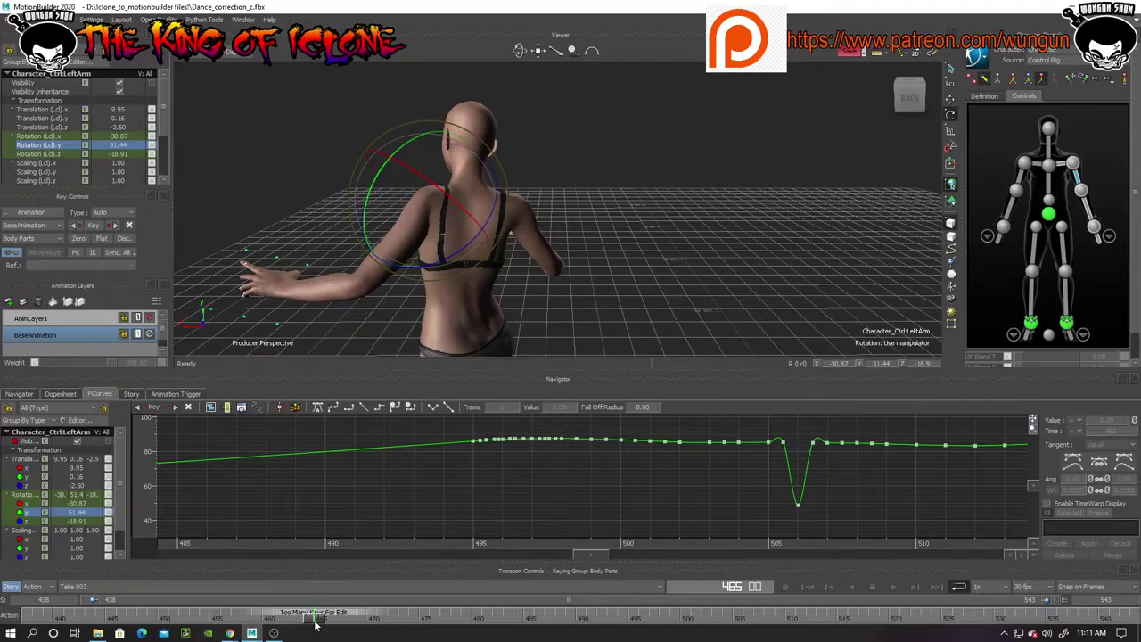
pyautogui.moveTo(314, 624); pyautogui.dragTo(670, 629)
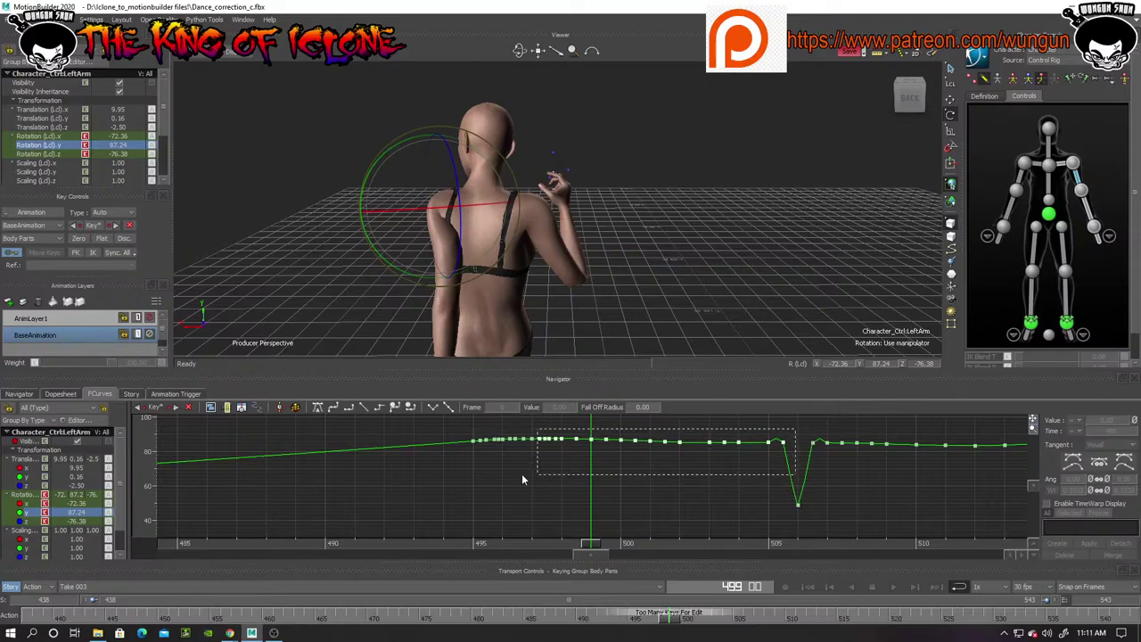
pyautogui.moveTo(522, 480); pyautogui.dragTo(476, 480)
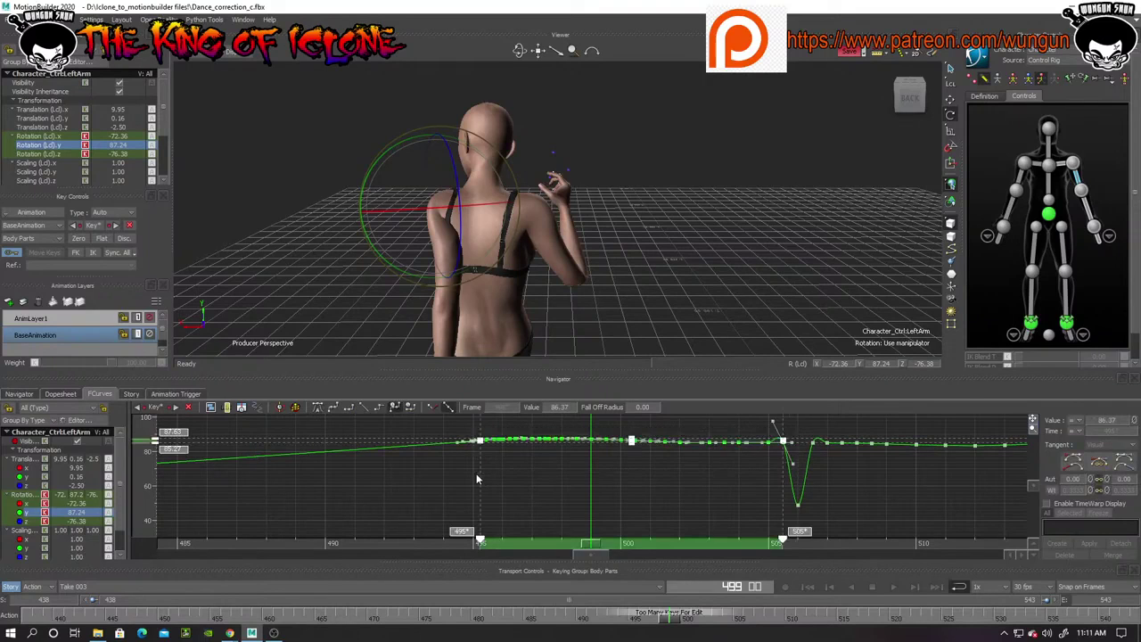
pyautogui.press('Delete')
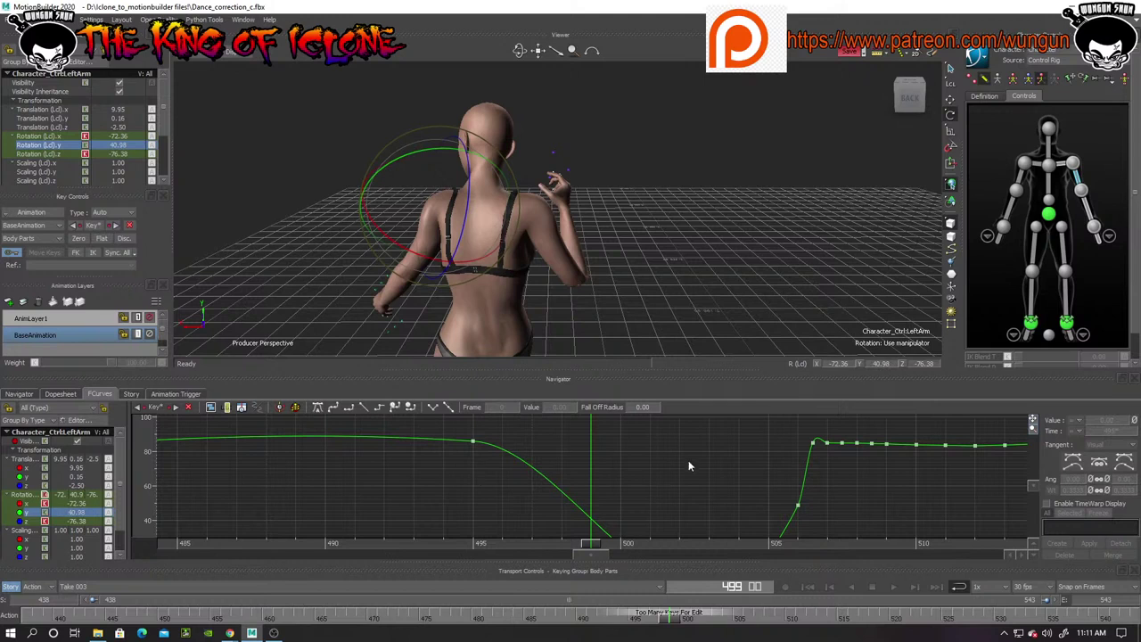
# Lower the left arm's Rotation Y key at frame 495 to 40.15 and view the pose from the front
pyautogui.moveTo(593, 548); pyautogui.dragTo(471, 527)
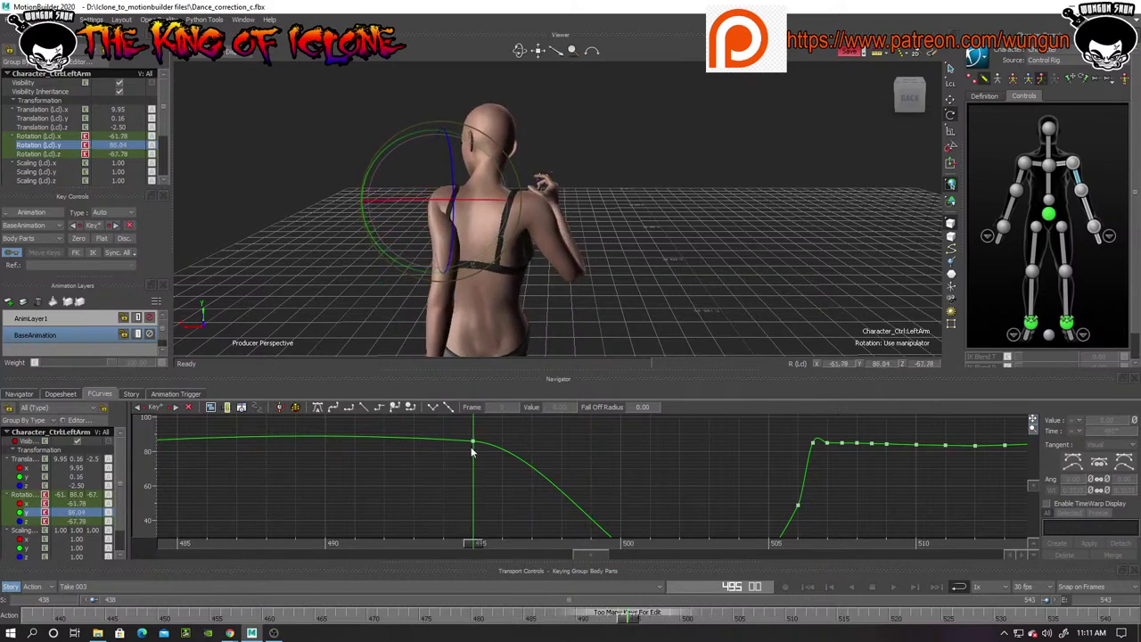
pyautogui.moveTo(473, 446); pyautogui.dragTo(461, 529)
pyautogui.moveTo(518, 52)
pyautogui.mouseDown()
pyautogui.moveTo(669, 55)
pyautogui.moveTo(597, 59)
pyautogui.moveTo(579, 107)
pyautogui.moveTo(544, 125)
pyautogui.moveTo(527, 67)
pyautogui.moveTo(602, 52)
pyautogui.moveTo(669, 57)
pyautogui.moveTo(580, 60)
pyautogui.moveTo(526, 37)
pyautogui.mouseUp()
pyautogui.scroll(-2, 508, 131)
pyautogui.moveTo(571, 130); pyautogui.dragTo(538, 103)
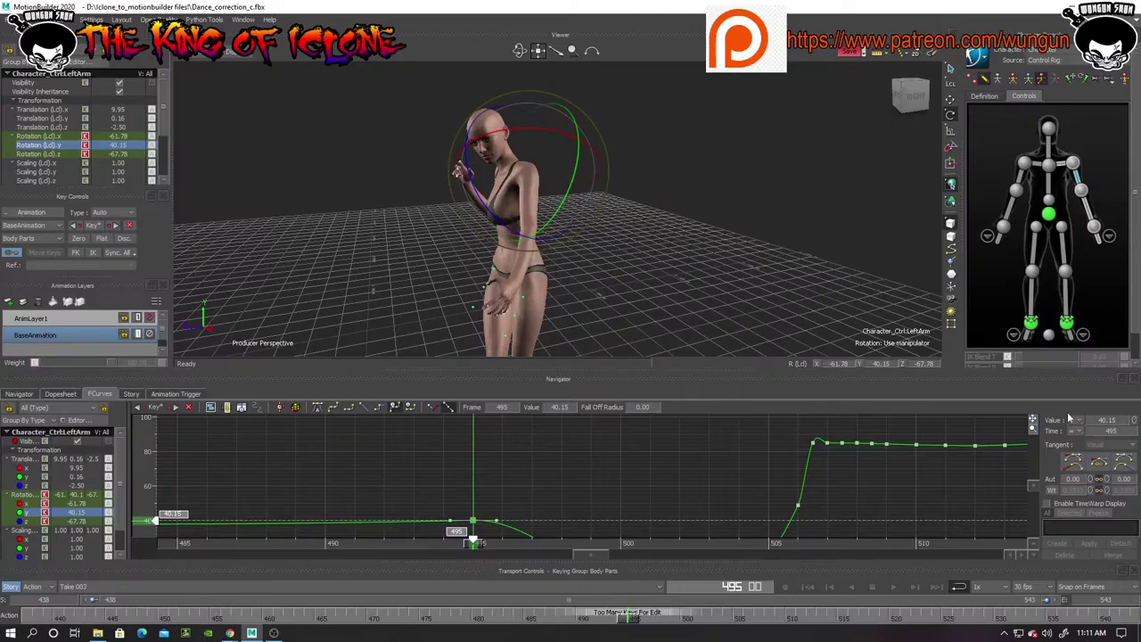
# Check the left arm's Rotation Y curve up to frame 510 and its motion between about frames 488 and 495
pyautogui.moveTo(1032, 422); pyautogui.dragTo(1025, 360)
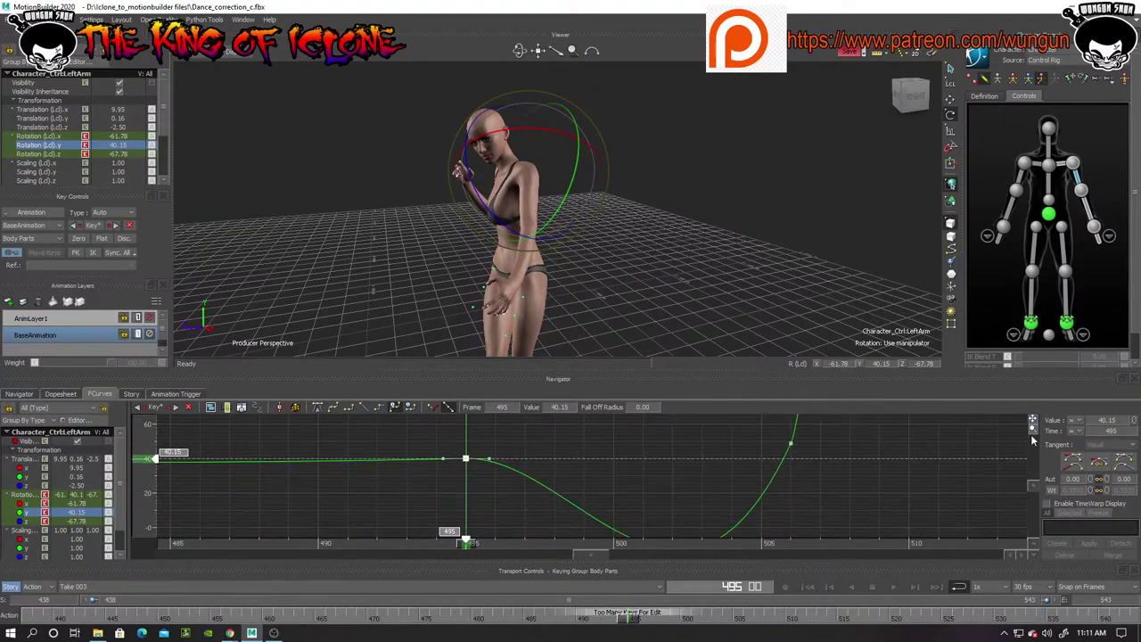
pyautogui.moveTo(1032, 439); pyautogui.dragTo(1032, 436)
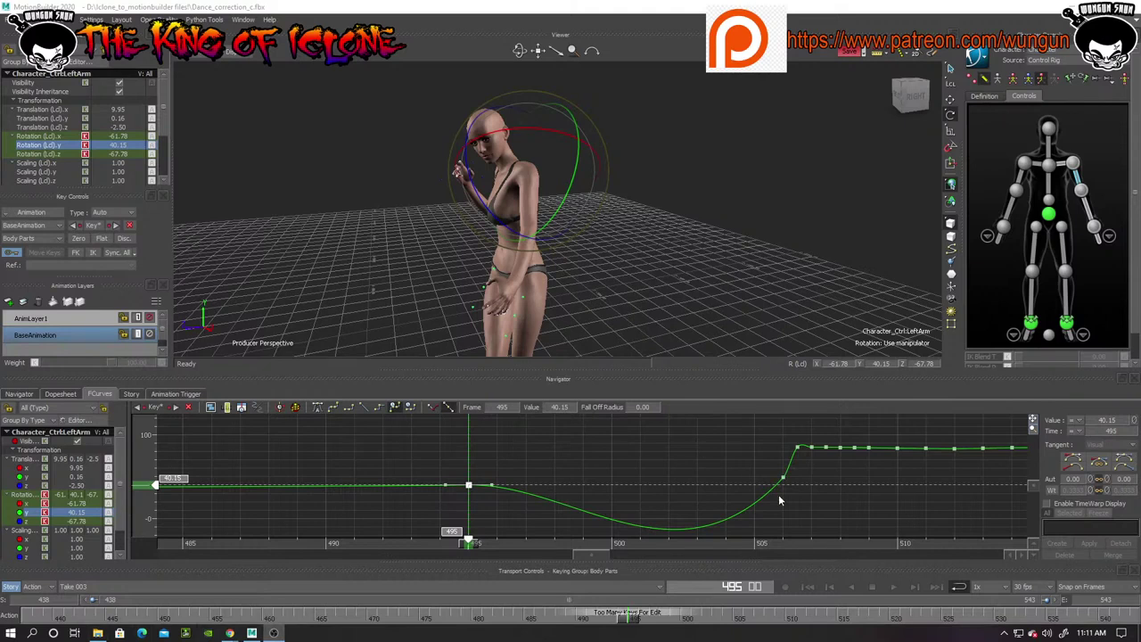
pyautogui.moveTo(473, 548); pyautogui.dragTo(267, 543)
pyautogui.moveTo(262, 544); pyautogui.dragTo(325, 545)
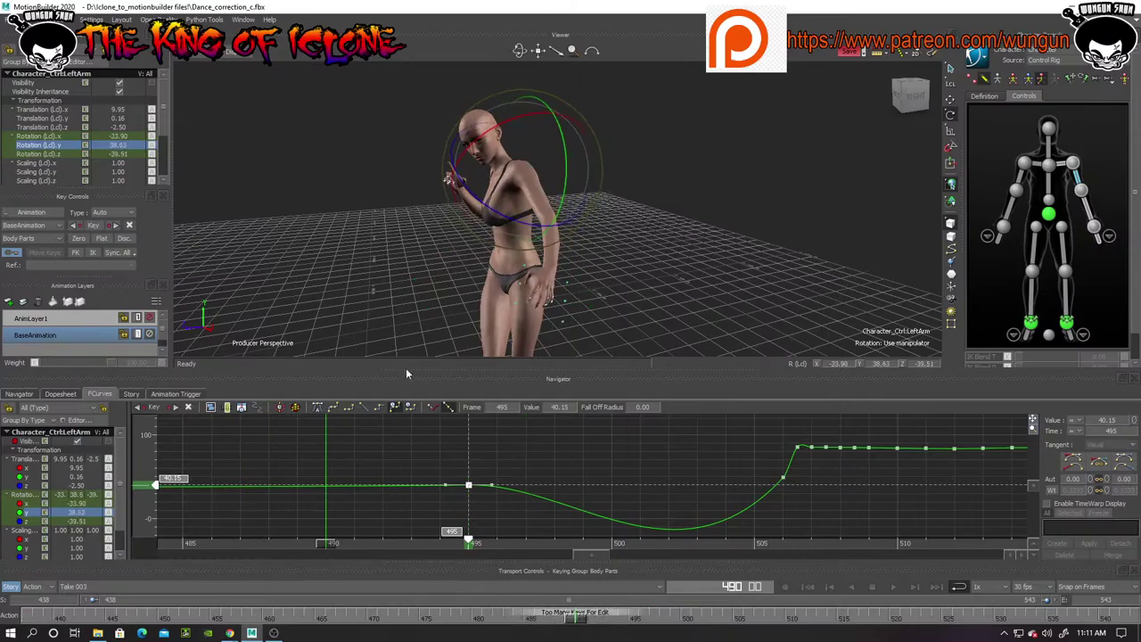
# Review the left arm's motion between frames 490 and 499 with the character viewed from behind
pyautogui.moveTo(519, 51); pyautogui.dragTo(475, 51)
pyautogui.moveTo(323, 546); pyautogui.dragTo(582, 581)
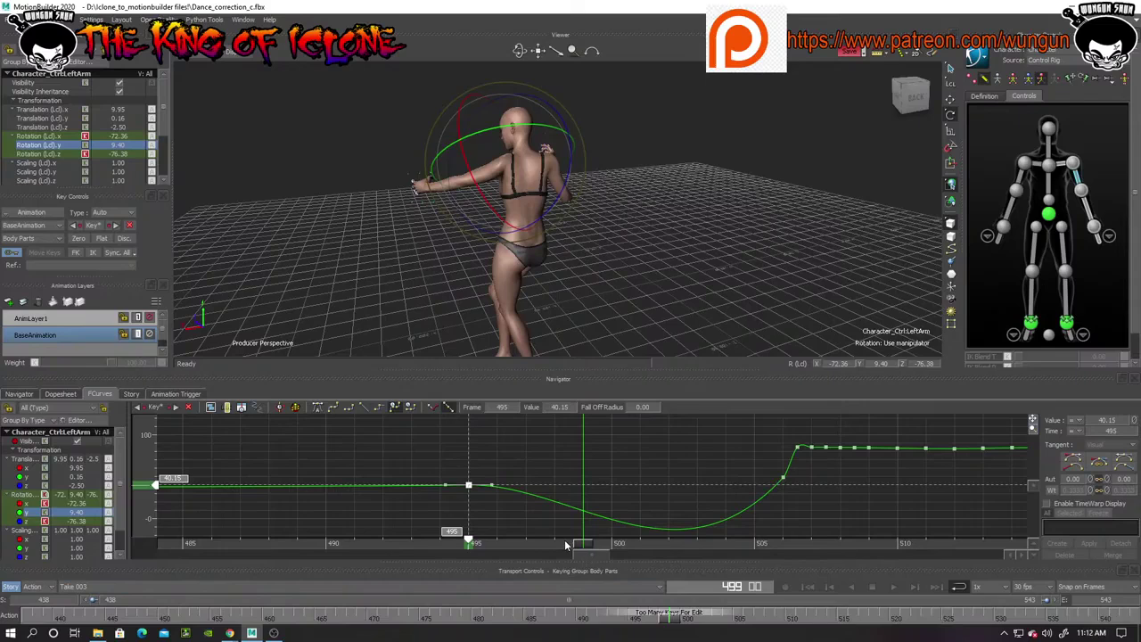
pyautogui.moveTo(565, 546); pyautogui.dragTo(526, 568)
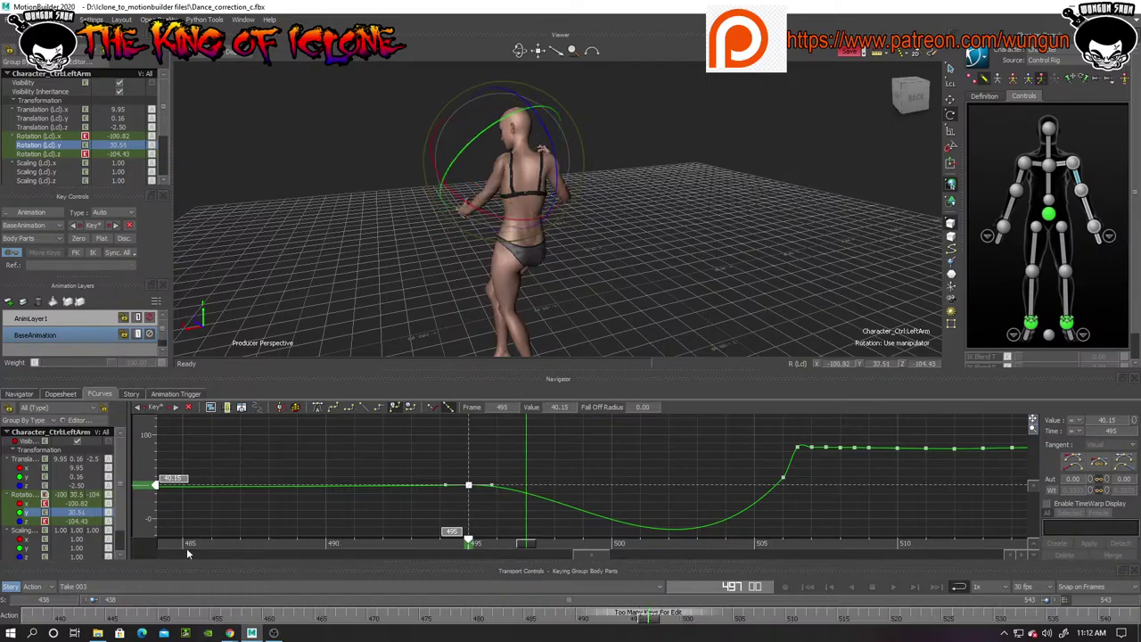
# Delete the left arm's Rotation X keys from frame 495 up to 506, keeping the keys at frames 497 and 506
pyautogui.click(30, 505)
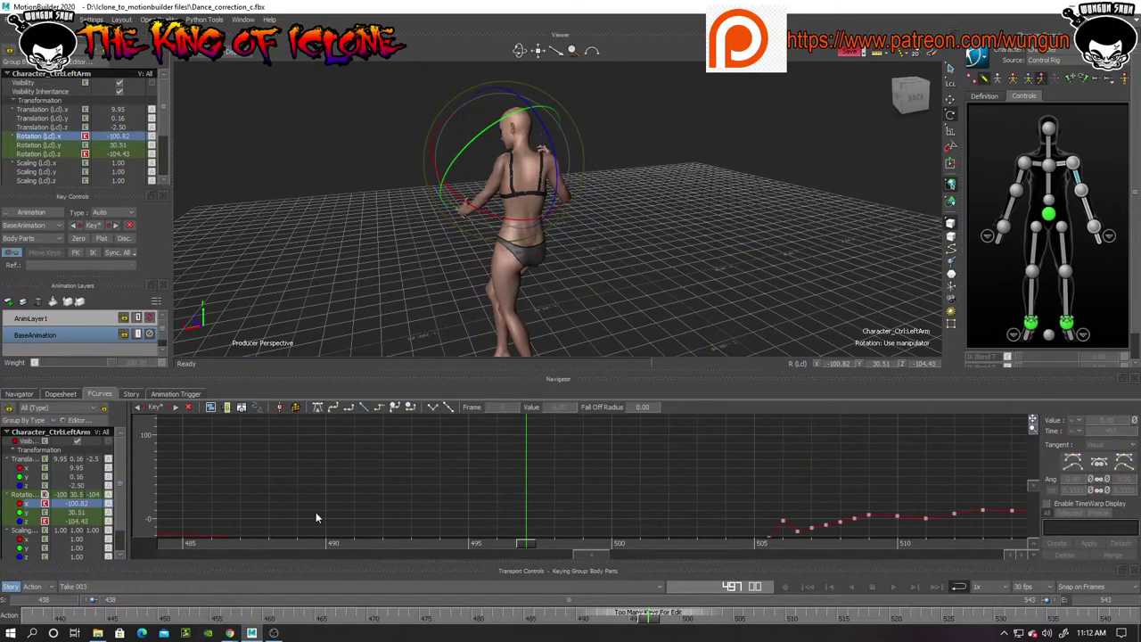
pyautogui.press('a')
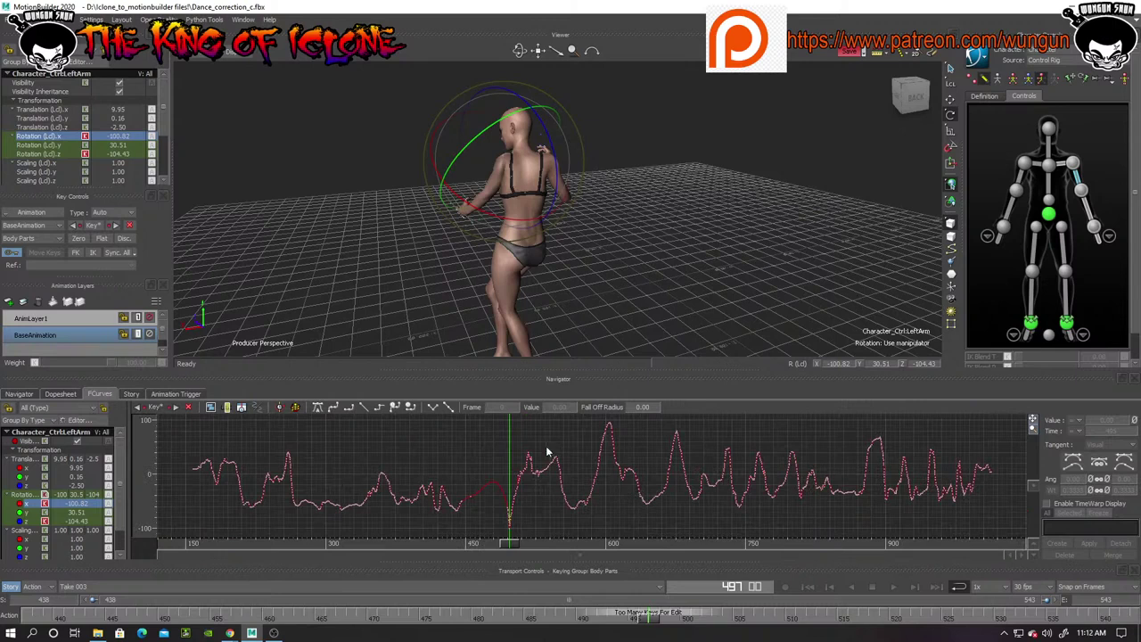
pyautogui.moveTo(485, 441); pyautogui.dragTo(524, 533)
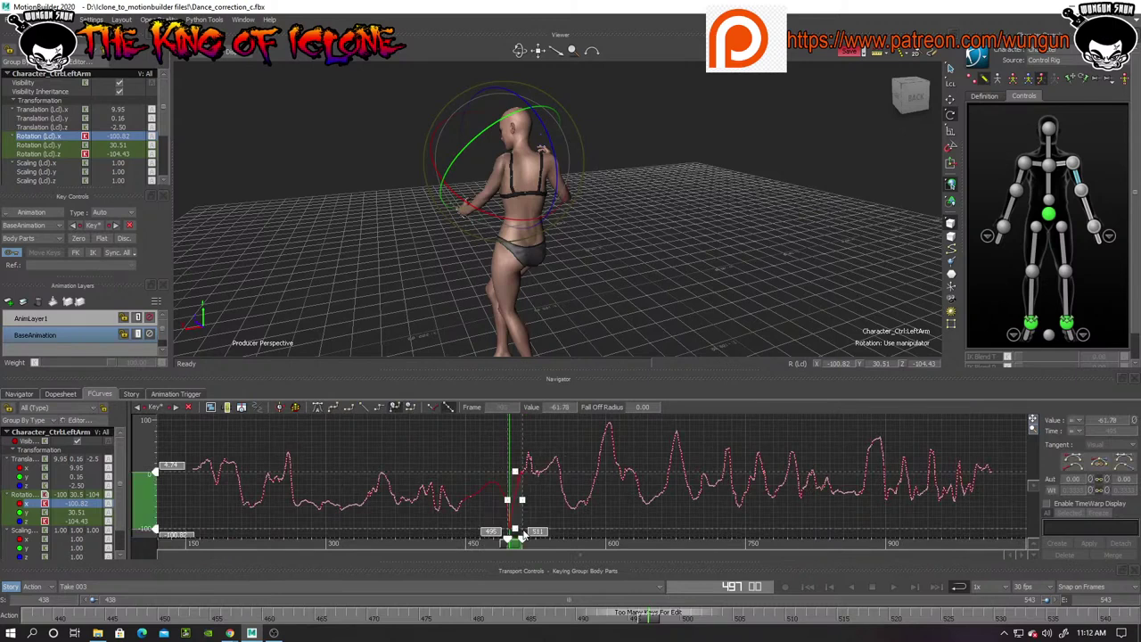
pyautogui.press('f')
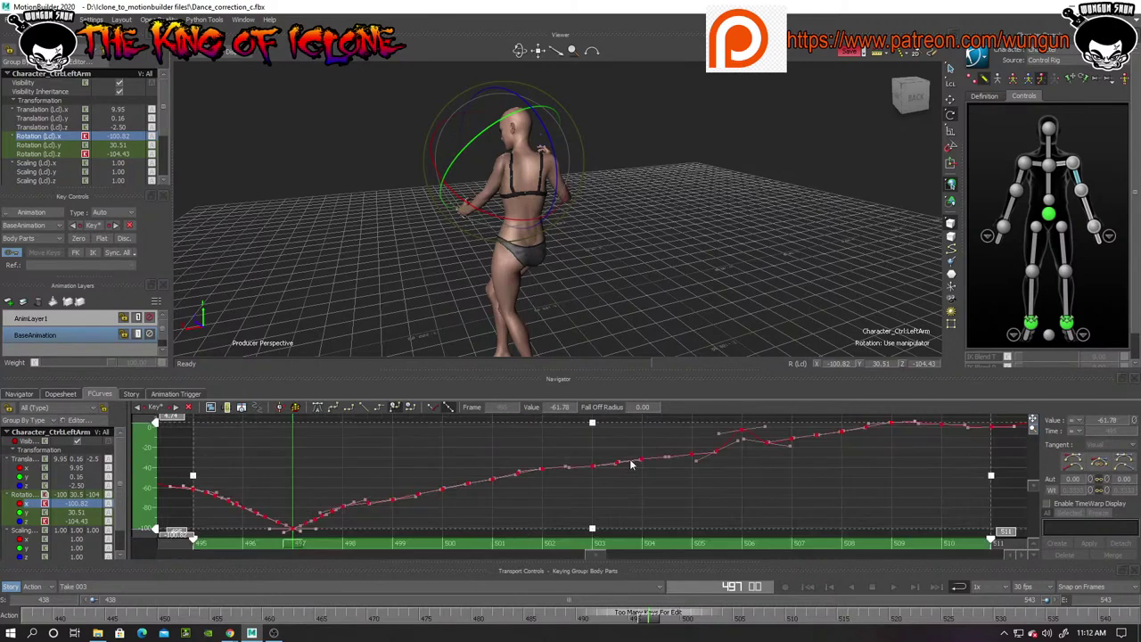
pyautogui.moveTo(1033, 430); pyautogui.dragTo(959, 478)
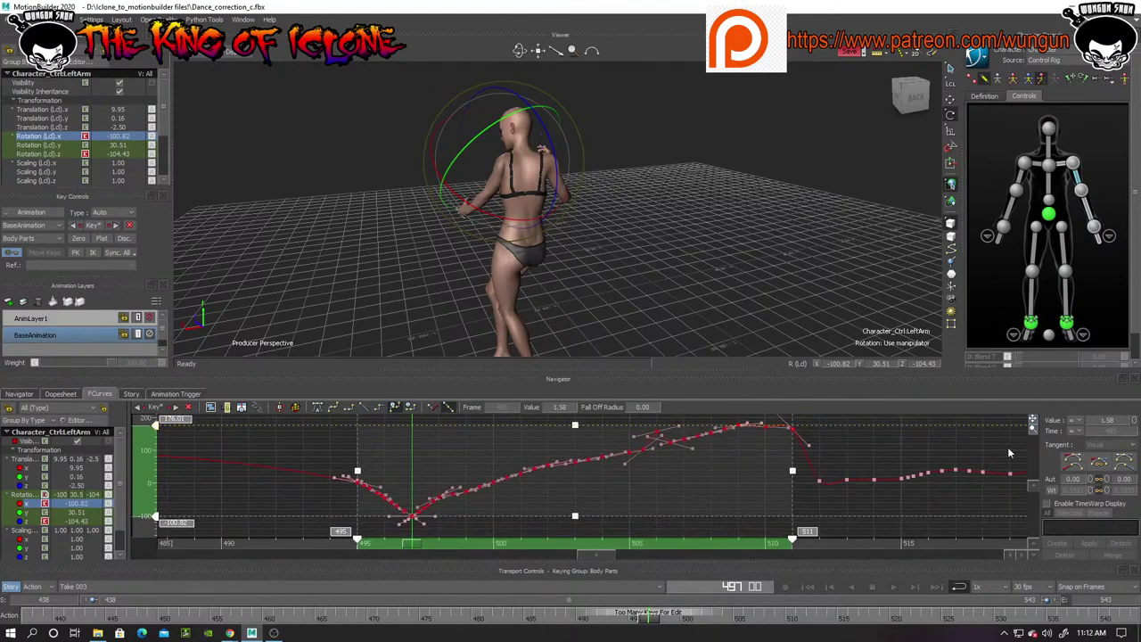
pyautogui.click(888, 449)
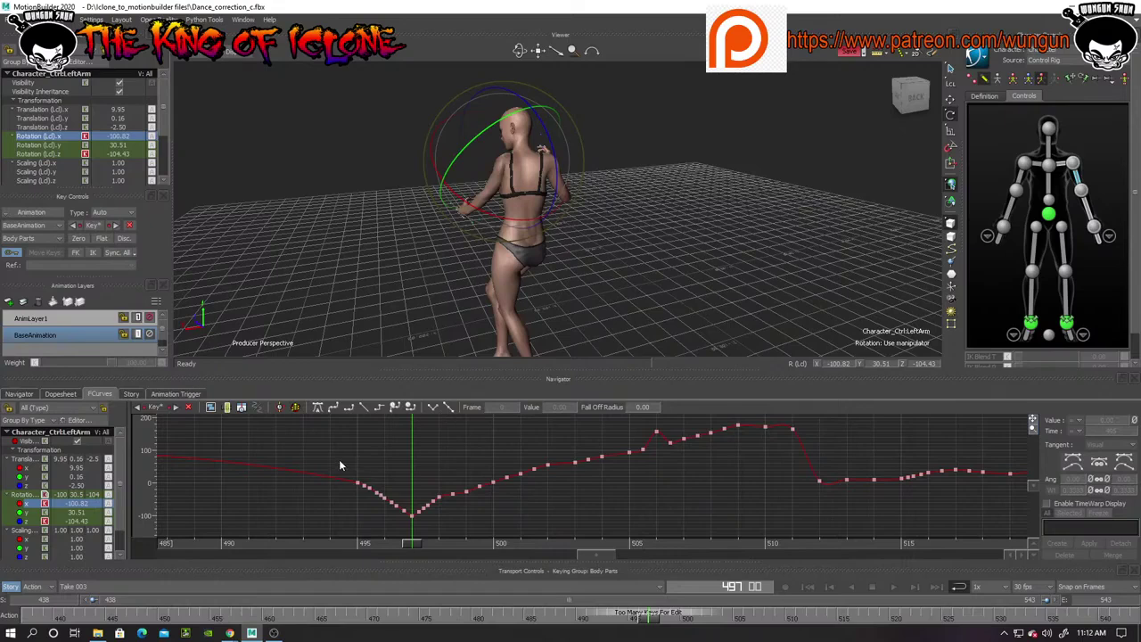
pyautogui.moveTo(339, 459); pyautogui.dragTo(405, 539)
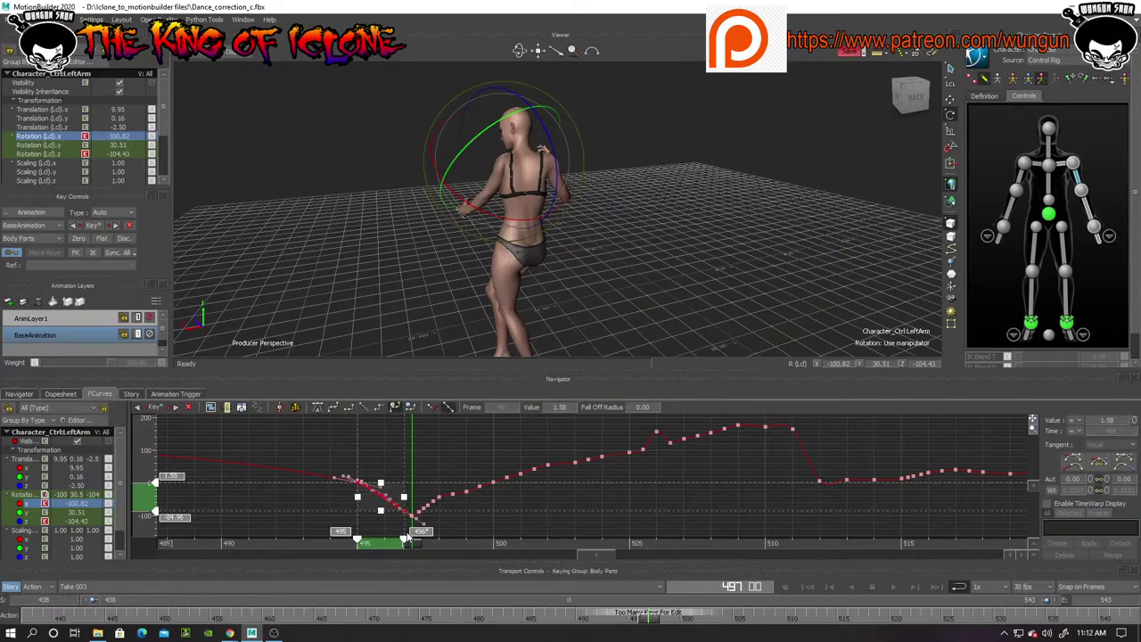
pyautogui.press('Delete')
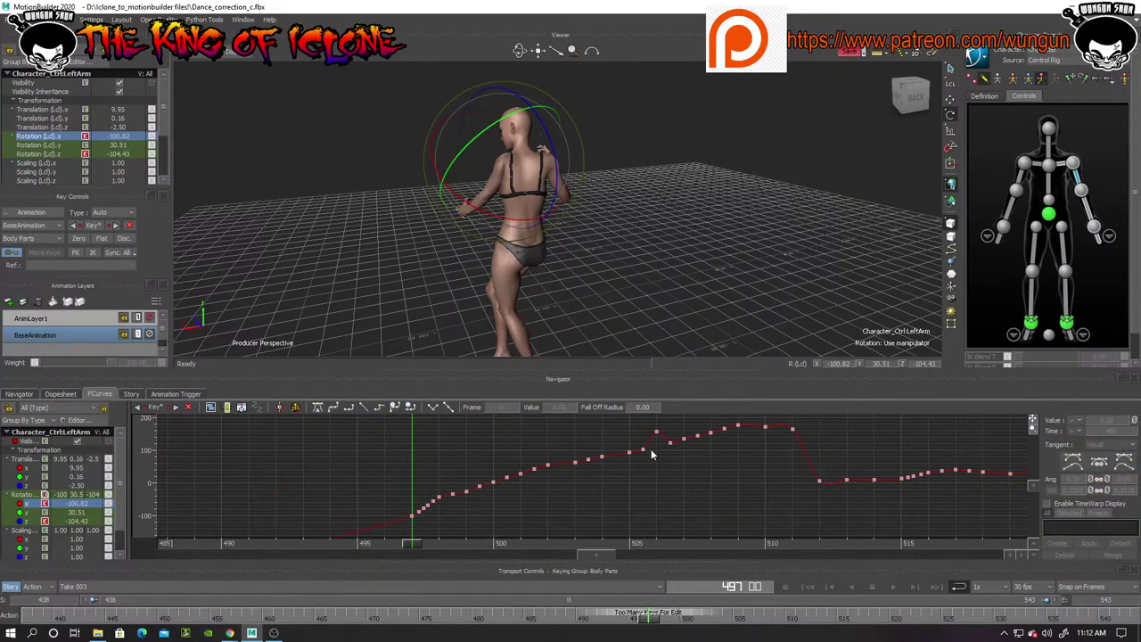
pyautogui.moveTo(466, 536); pyautogui.dragTo(282, 535)
pyautogui.press('Delete')
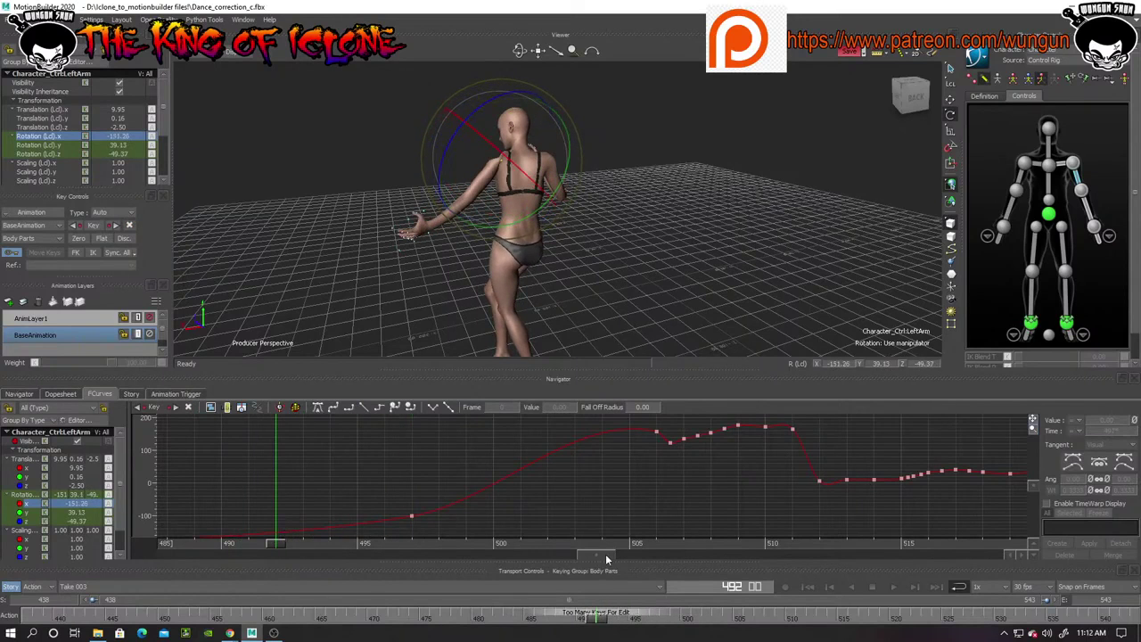
# Rotate the left arm to -37.39 in X at frame 492, key it there and view the pose from the front
pyautogui.moveTo(605, 554)
pyautogui.mouseDown()
pyautogui.moveTo(544, 553)
pyautogui.moveTo(585, 551)
pyautogui.mouseUp()
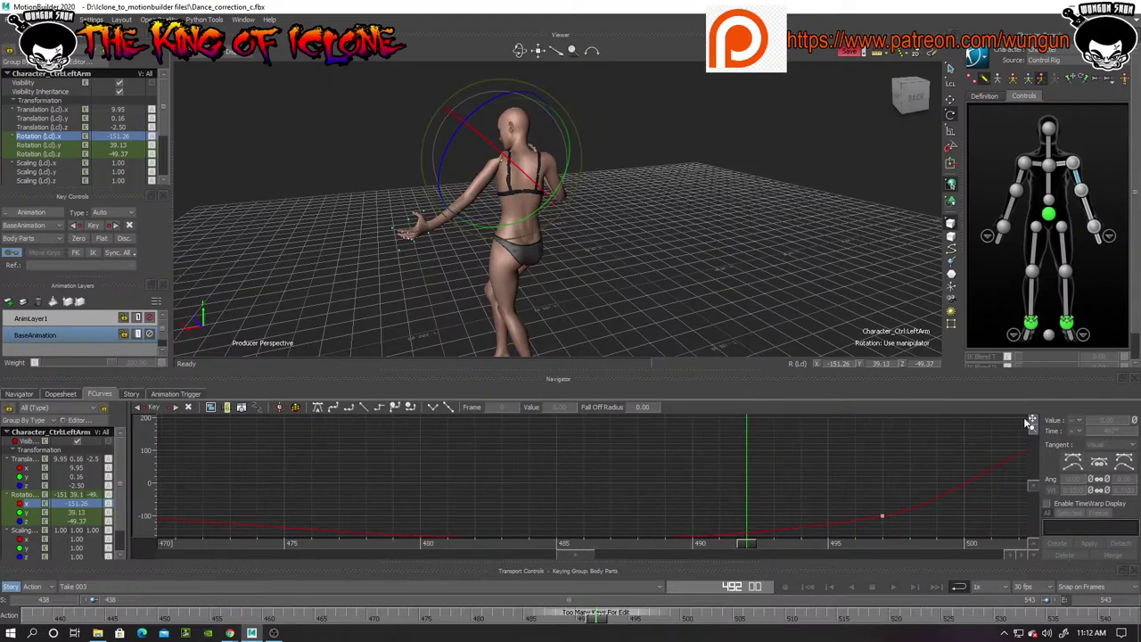
pyautogui.keyDown('shift'); pyautogui.moveTo(1007, 490); pyautogui.dragTo(1004, 435); pyautogui.keyUp('shift')
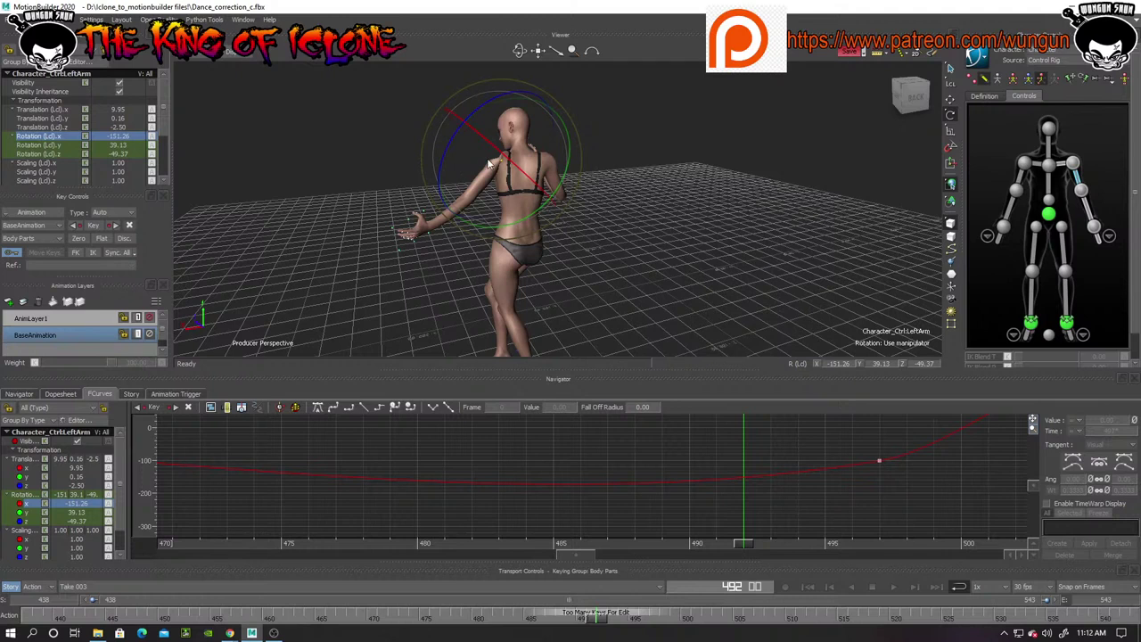
pyautogui.moveTo(489, 163); pyautogui.dragTo(464, 117)
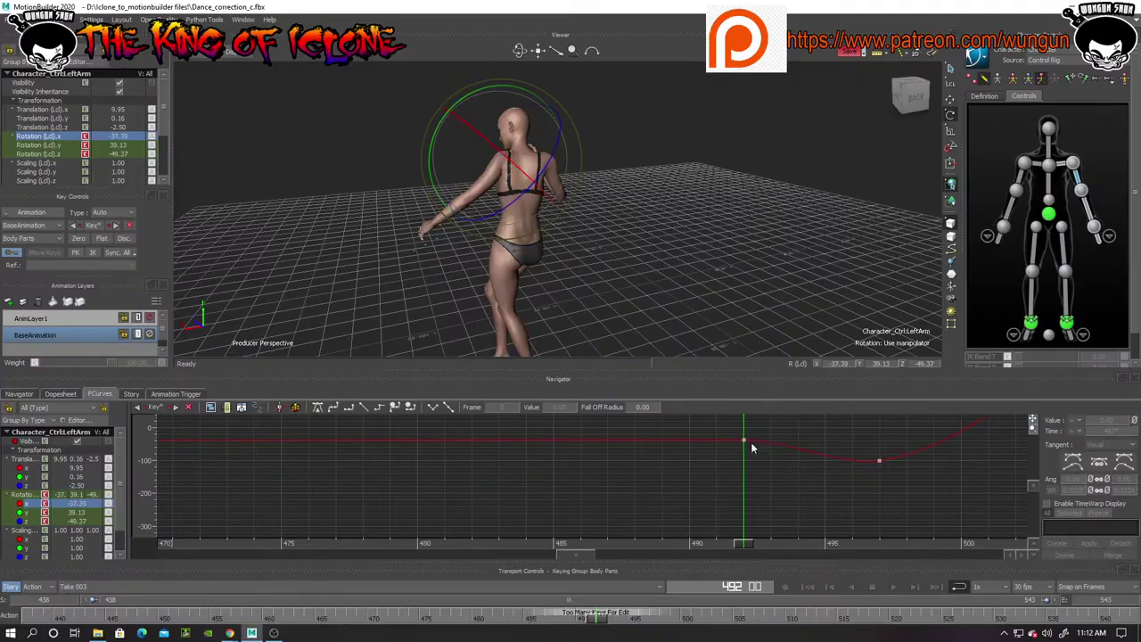
pyautogui.moveTo(520, 51); pyautogui.dragTo(603, 264)
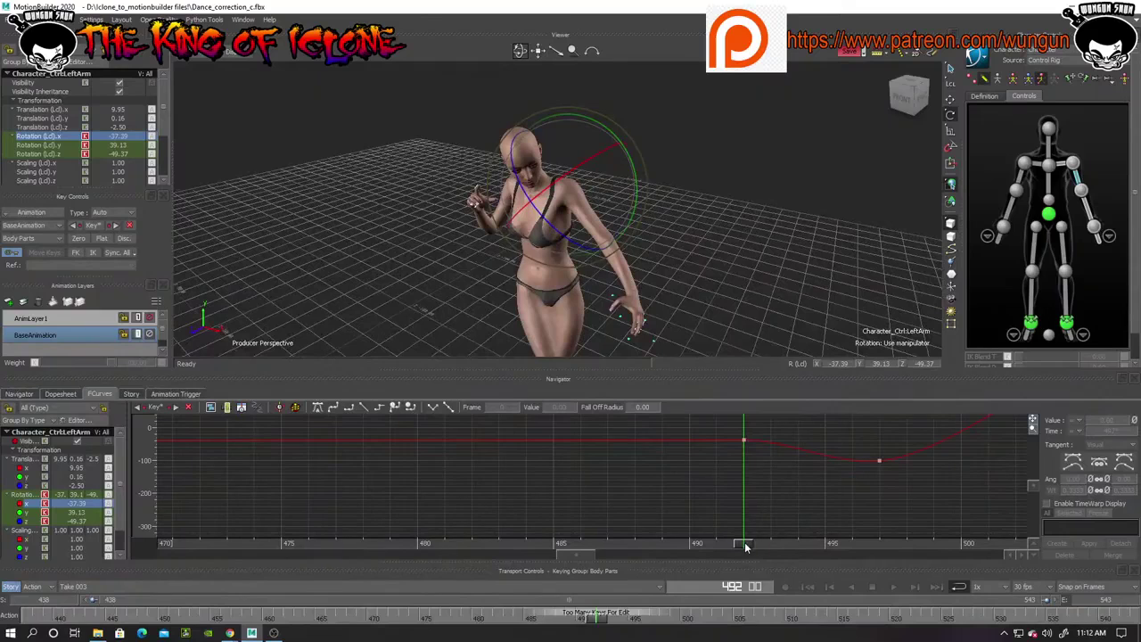
# Raise the left arm's Rotation X key at frame 497 to -37.39, checking the arm's pose from the side and front
pyautogui.moveTo(746, 546); pyautogui.dragTo(878, 553)
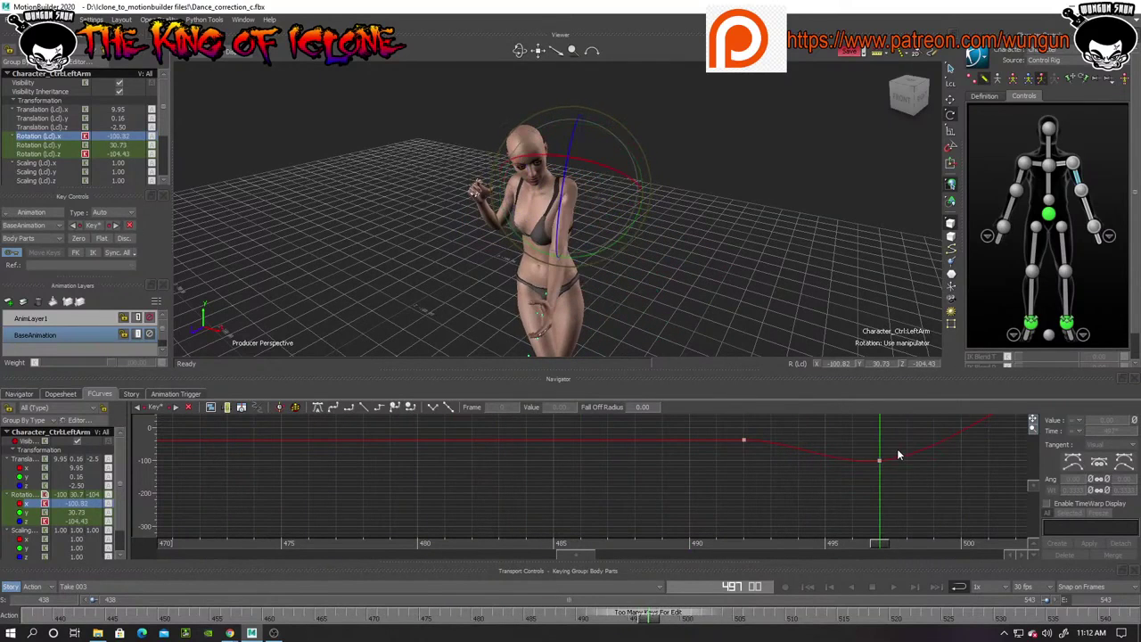
pyautogui.moveTo(879, 460); pyautogui.dragTo(879, 435)
pyautogui.moveTo(519, 51)
pyautogui.mouseDown()
pyautogui.moveTo(477, 51)
pyautogui.moveTo(519, 51)
pyautogui.mouseUp()
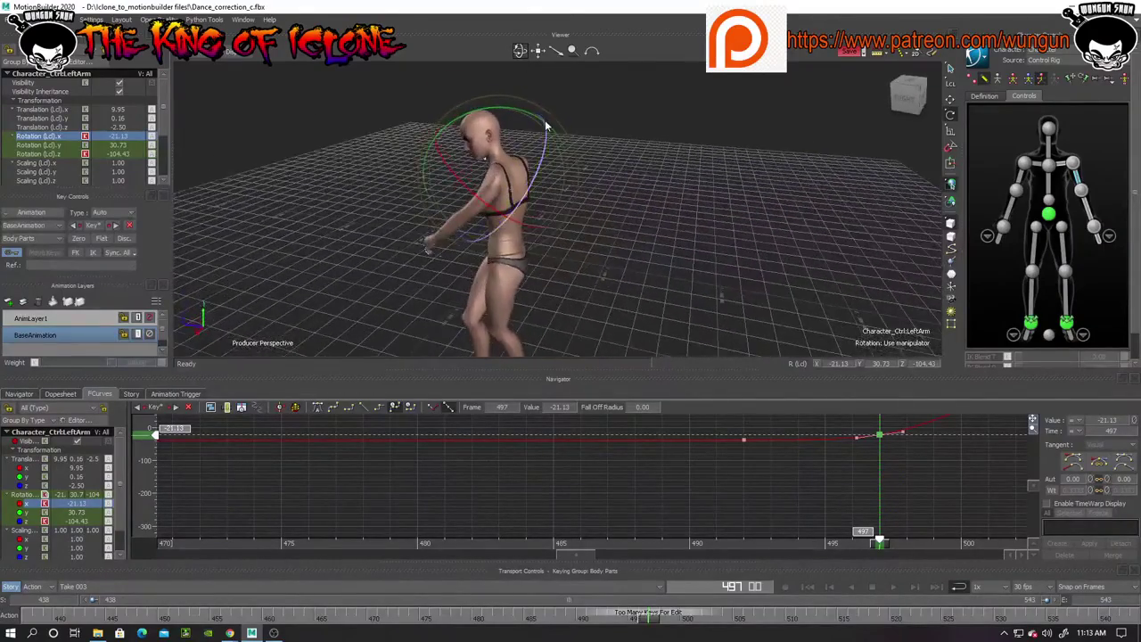
pyautogui.moveTo(547, 127); pyautogui.dragTo(546, 134)
pyautogui.moveTo(525, 52); pyautogui.dragTo(520, 50)
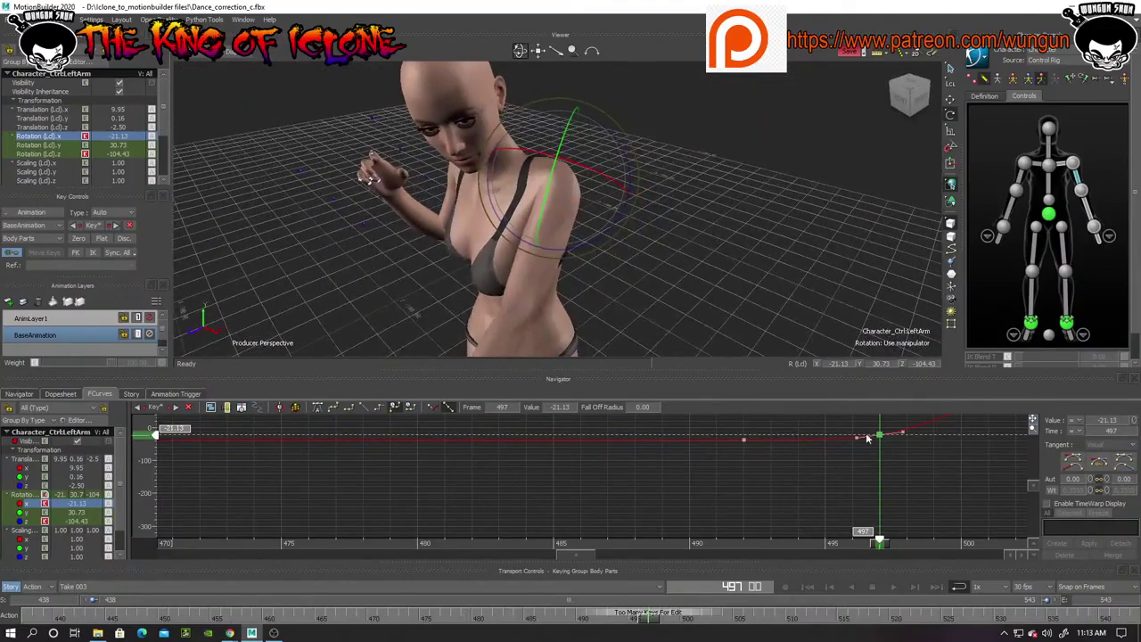
pyautogui.moveTo(881, 439); pyautogui.dragTo(885, 447)
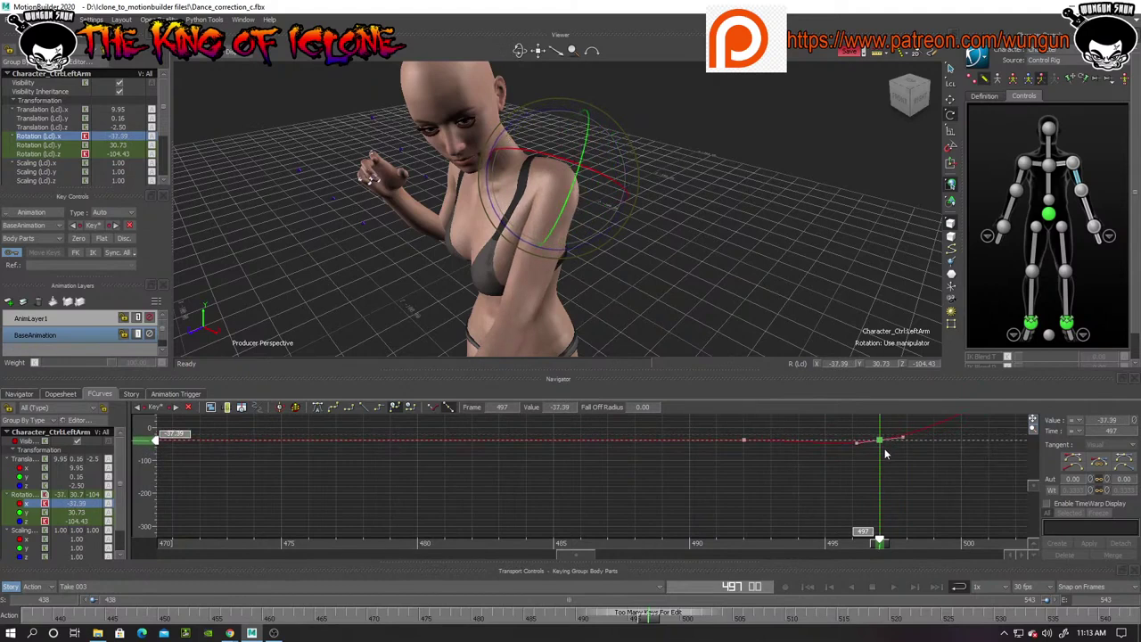
# Examine the left shoulder's Rotation X and Y curves, focusing on the Y keys between frames 492 and 511
pyautogui.click(1064, 170)
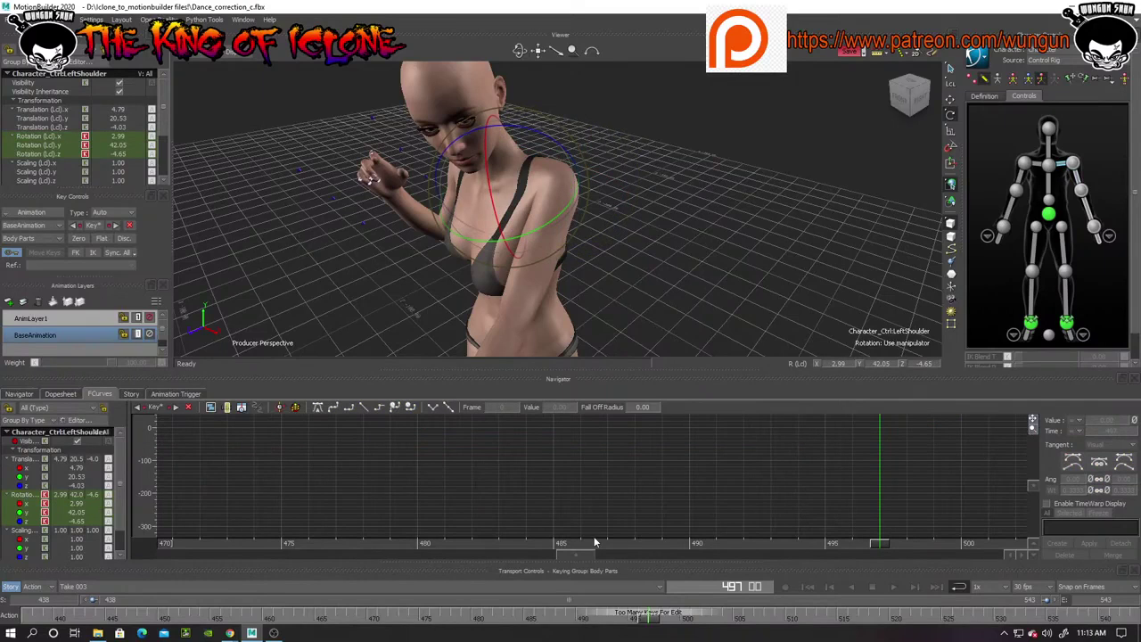
pyautogui.click(30, 504)
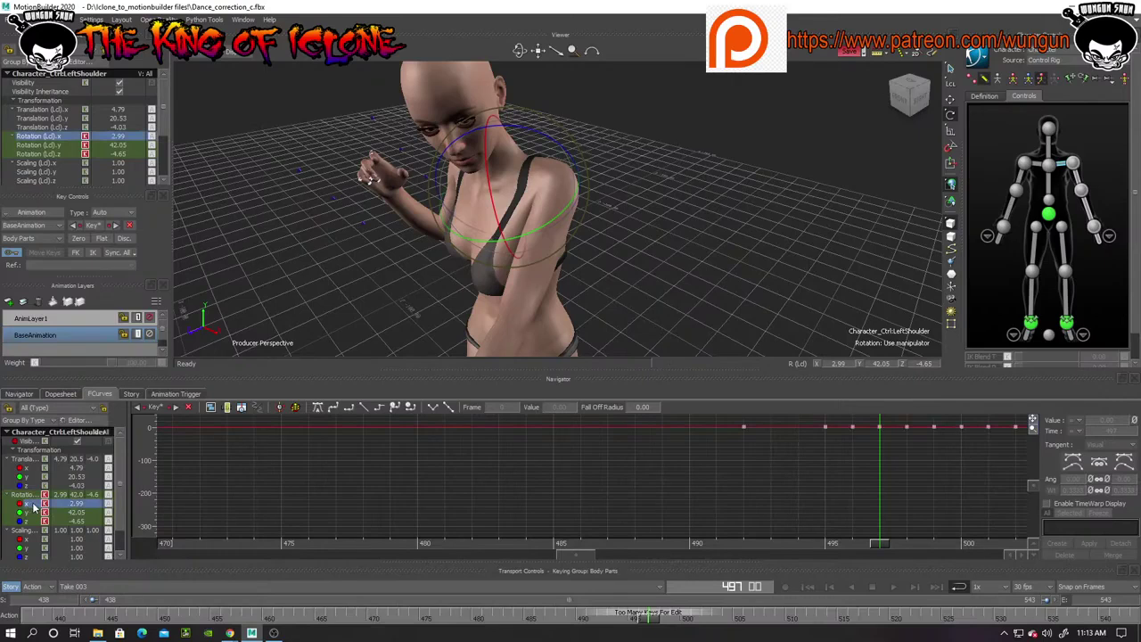
pyautogui.click(36, 513)
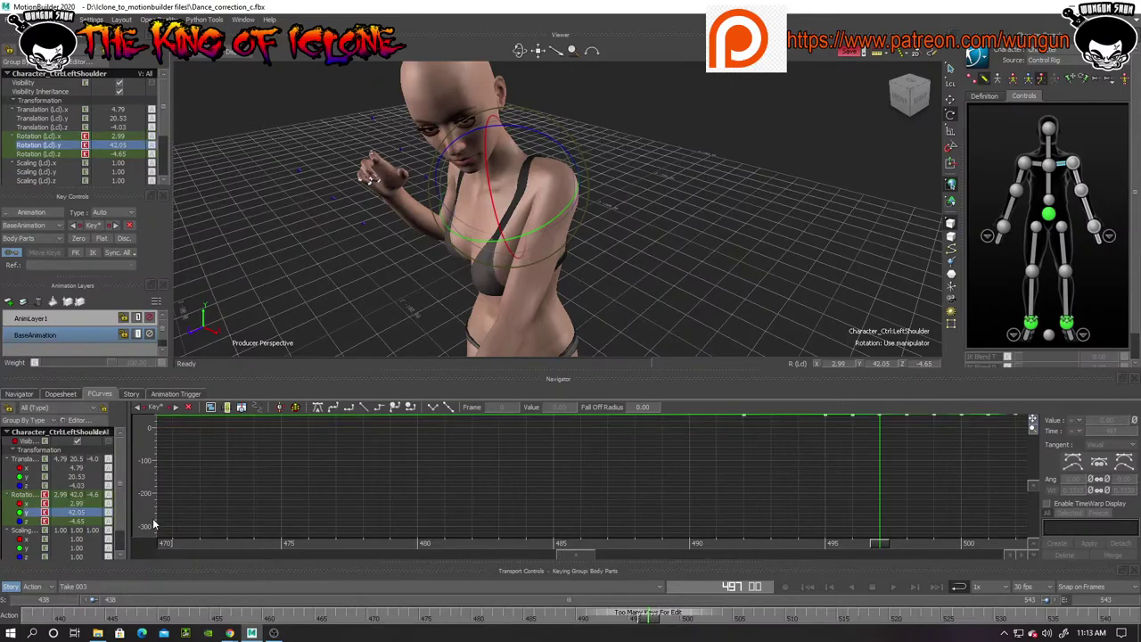
pyautogui.press('a')
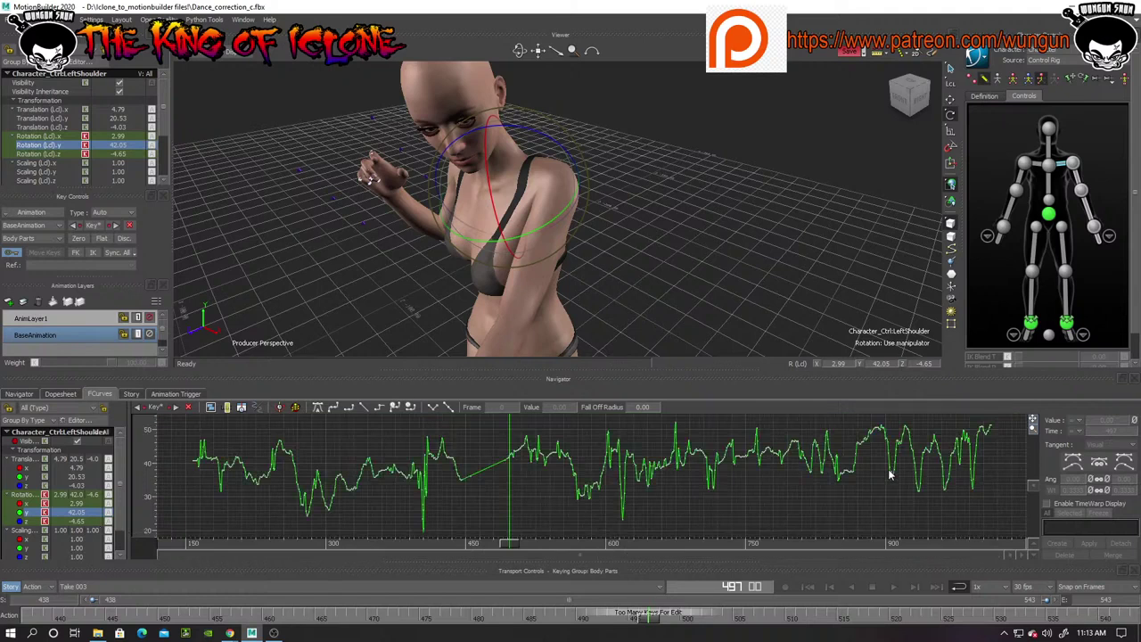
pyautogui.moveTo(491, 416); pyautogui.dragTo(525, 468)
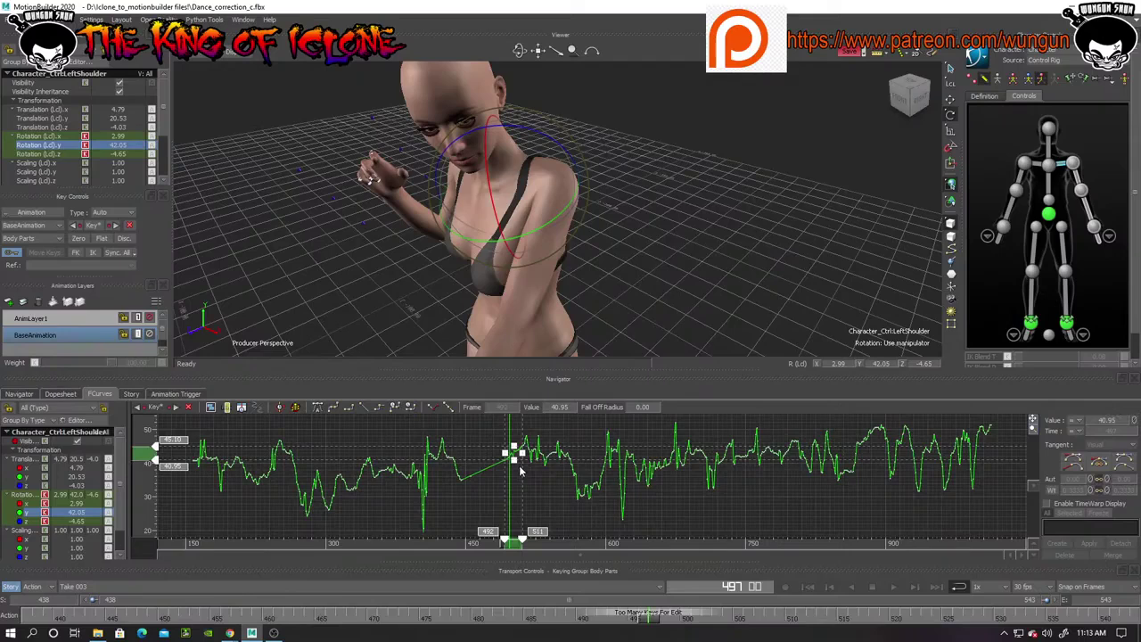
pyautogui.press('f')
pyautogui.click(177, 458)
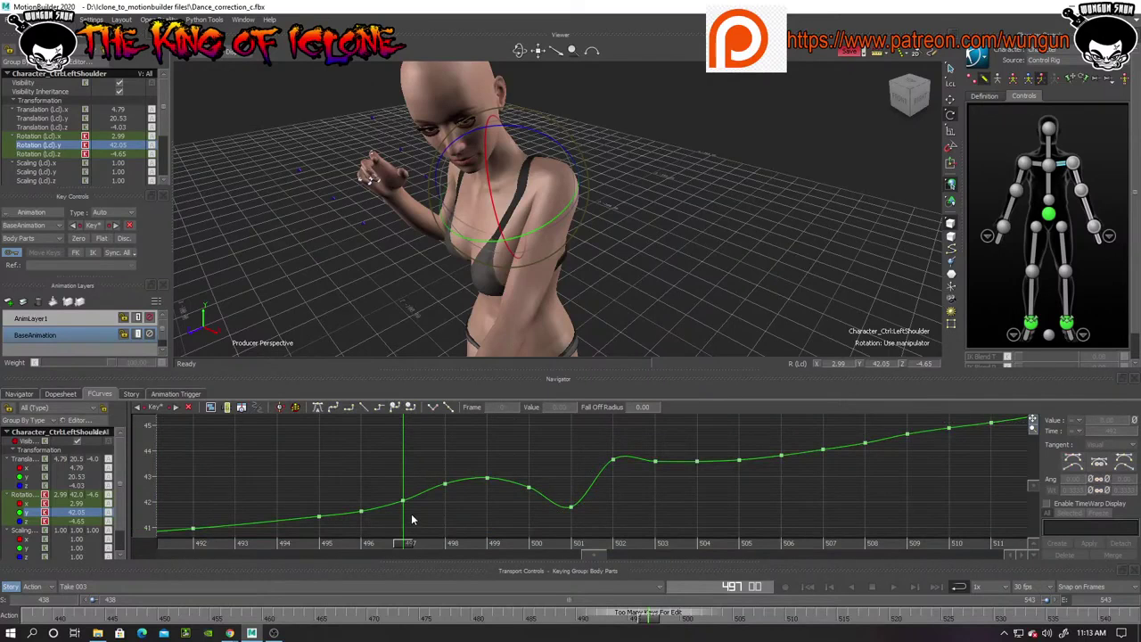
pyautogui.moveTo(404, 504); pyautogui.dragTo(426, 496)
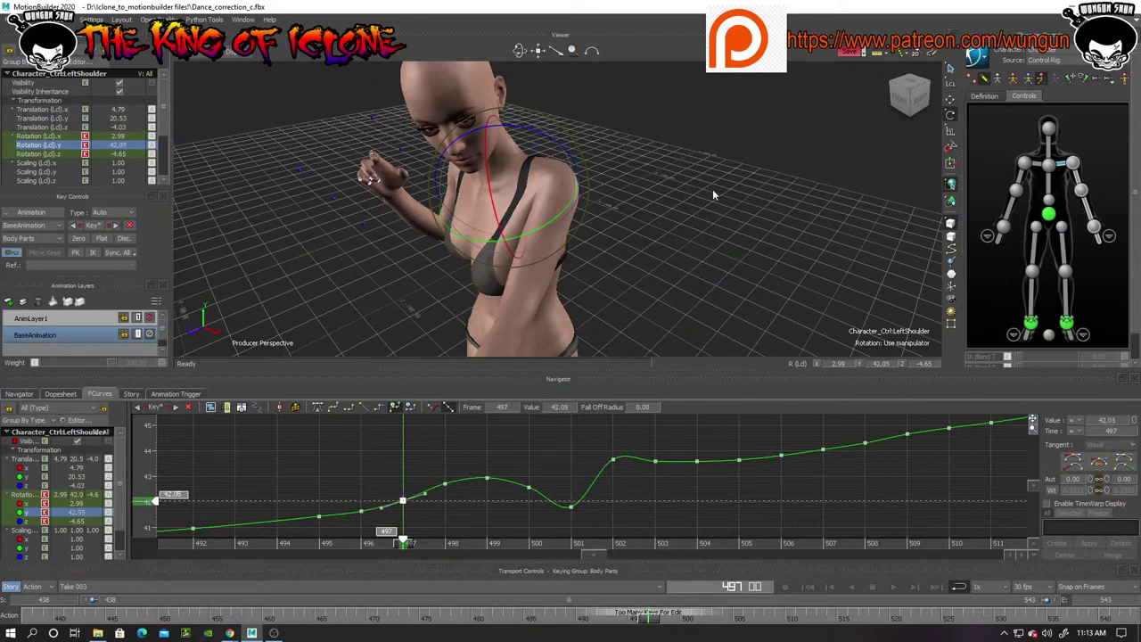
pyautogui.moveTo(713, 189); pyautogui.dragTo(735, 195, button='middle')
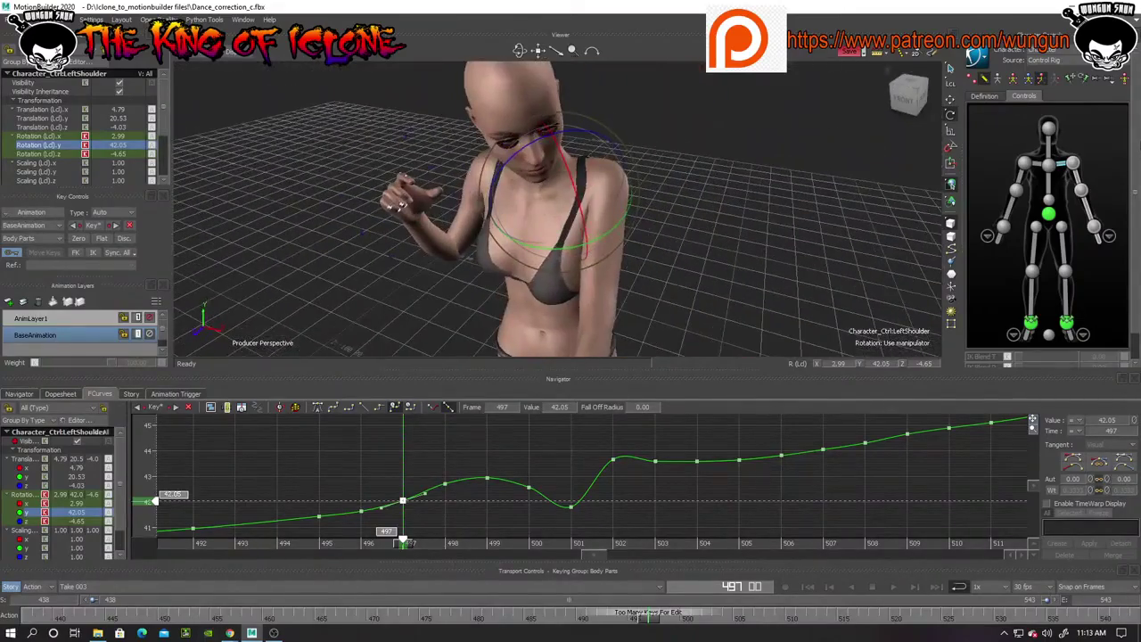
# Display the left arm's Rotation Z curve and examine its keys between frames 495 and 500
pyautogui.click(1079, 183)
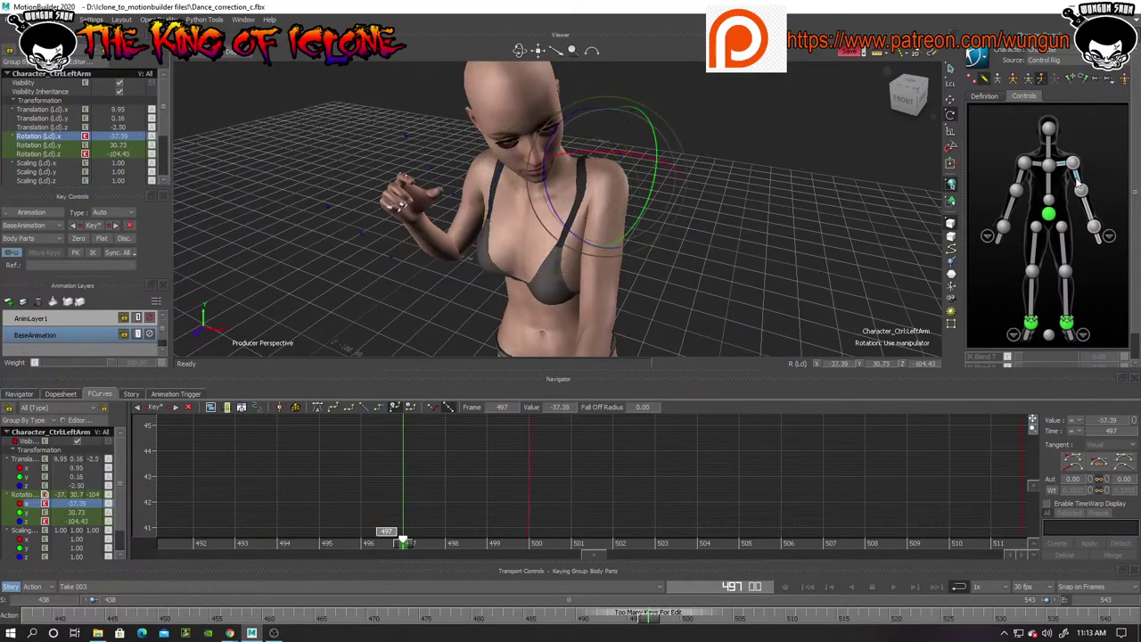
pyautogui.click(1034, 429)
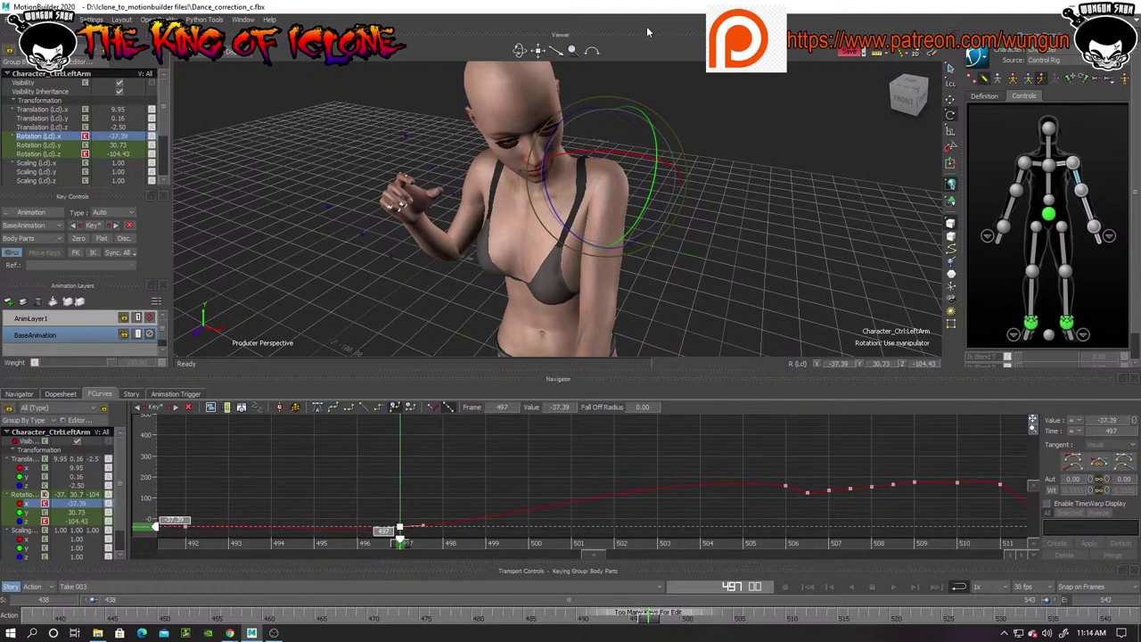
pyautogui.click(27, 521)
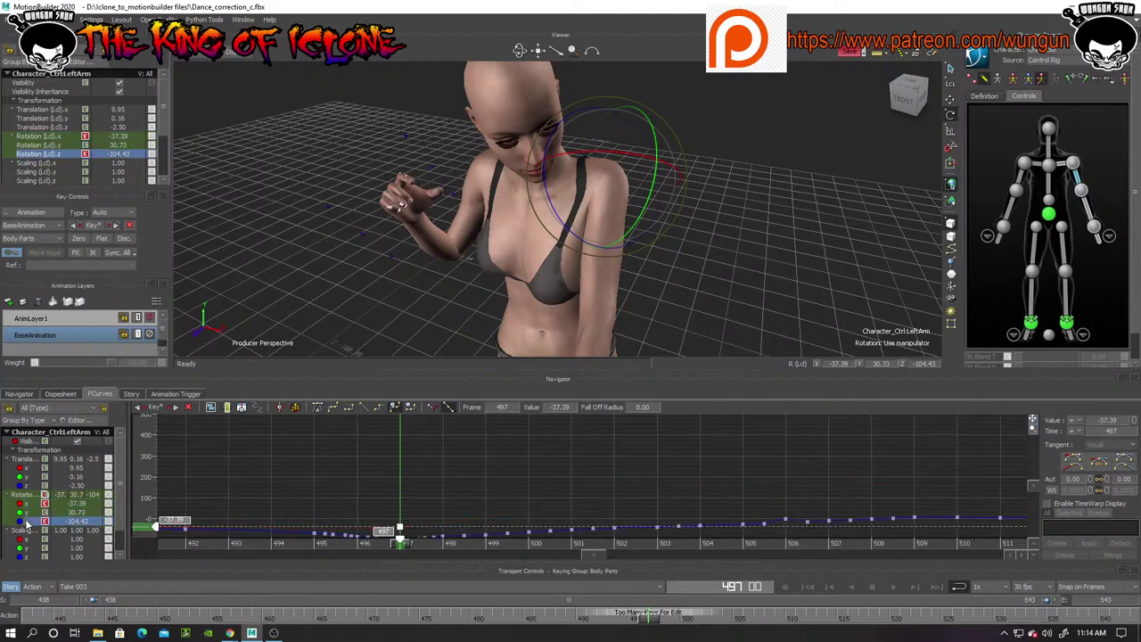
pyautogui.moveTo(1033, 430); pyautogui.dragTo(1026, 472)
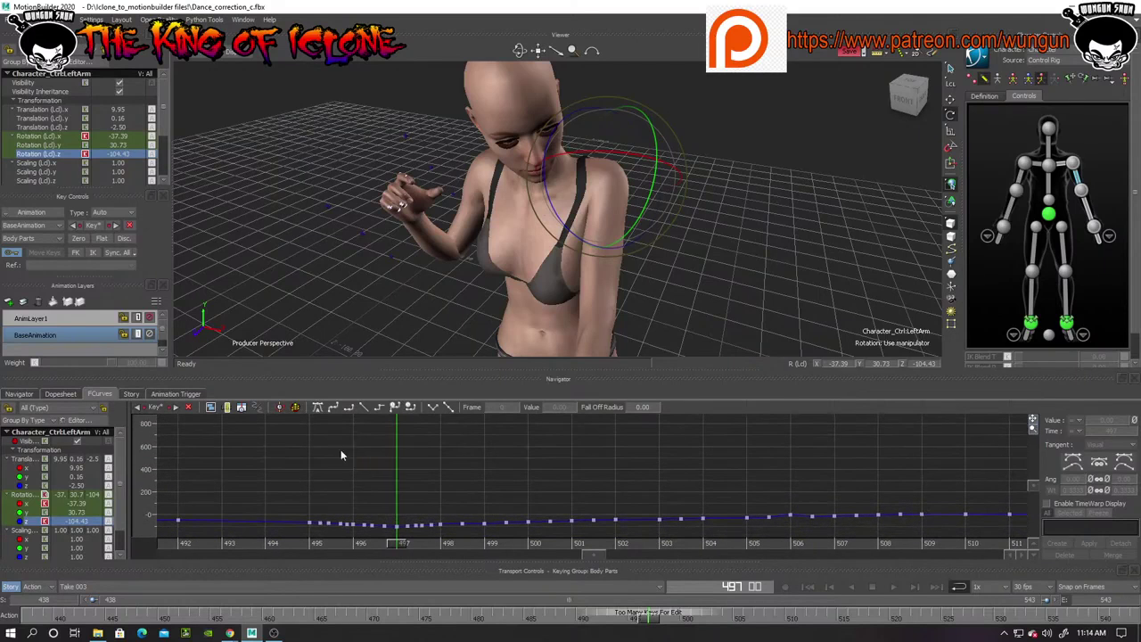
pyautogui.moveTo(343, 561); pyautogui.dragTo(564, 543)
pyautogui.press('f')
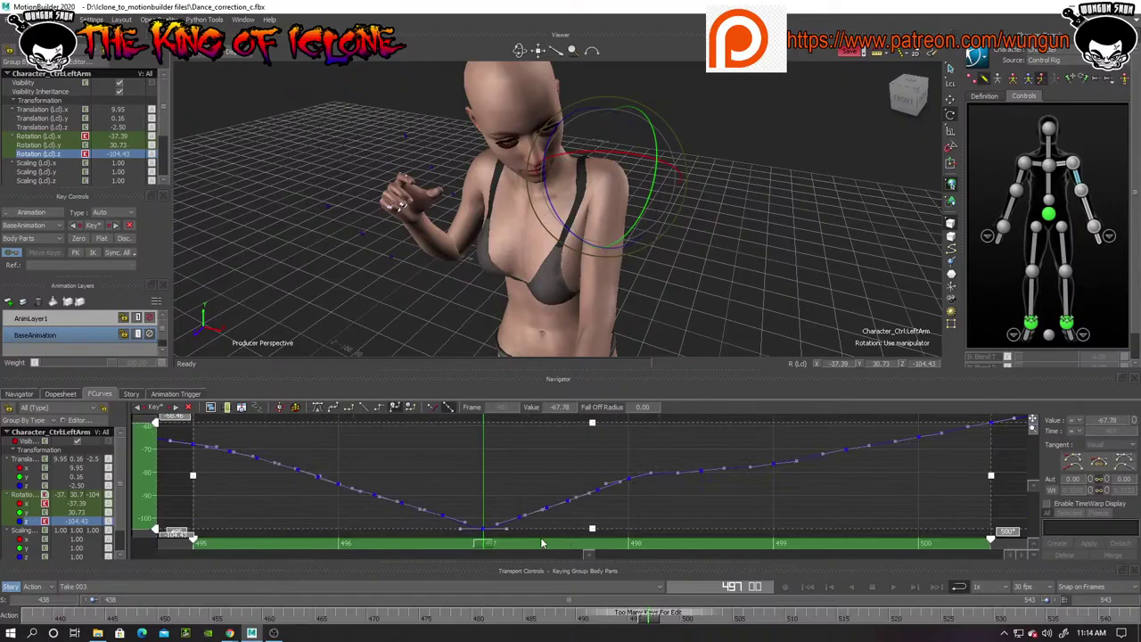
pyautogui.click(466, 508)
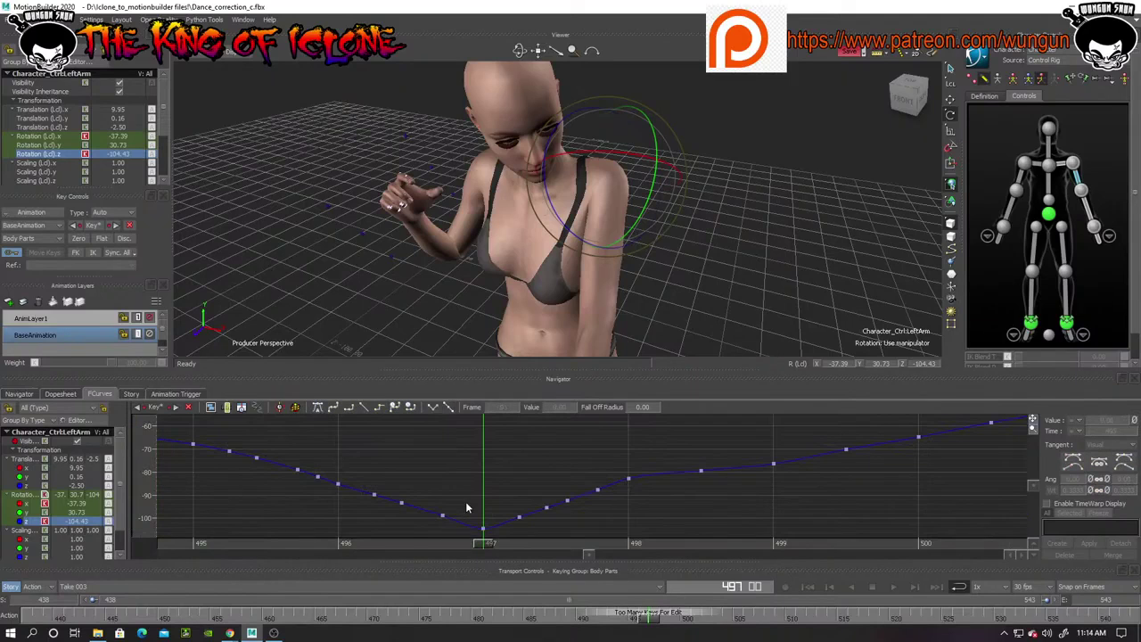
# Try raising the left arm's Rotation Z key at frame 497 to -78.39 and undo the change
pyautogui.moveTo(482, 531); pyautogui.dragTo(504, 469)
pyautogui.moveTo(520, 50); pyautogui.dragTo(615, 52)
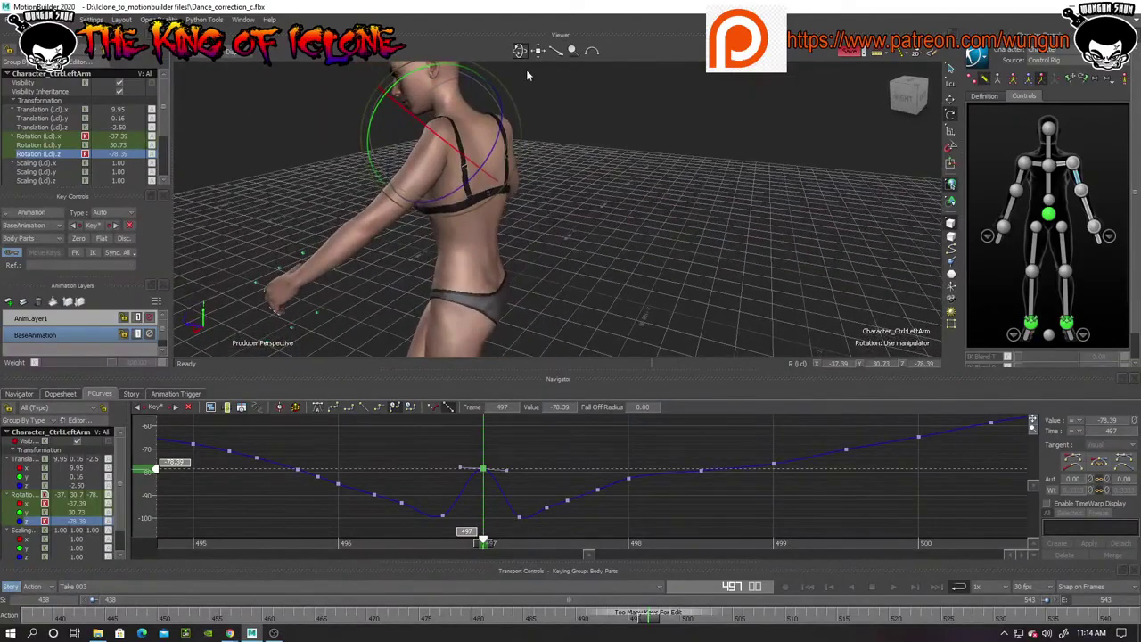
pyautogui.moveTo(462, 155)
pyautogui.mouseDown()
pyautogui.moveTo(443, 144)
pyautogui.moveTo(482, 156)
pyautogui.mouseUp()
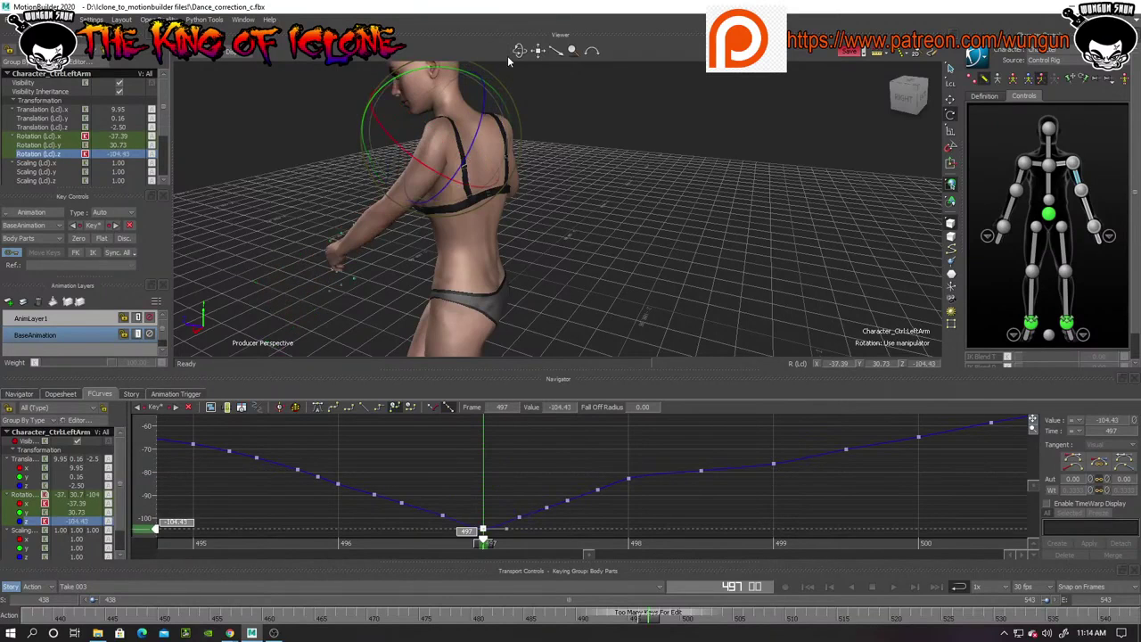
# Try rotating the left arm at frame 497 from an overhead view, including Rotation X to -12.61, and undo the changes
pyautogui.moveTo(521, 55); pyautogui.dragTo(535, 169)
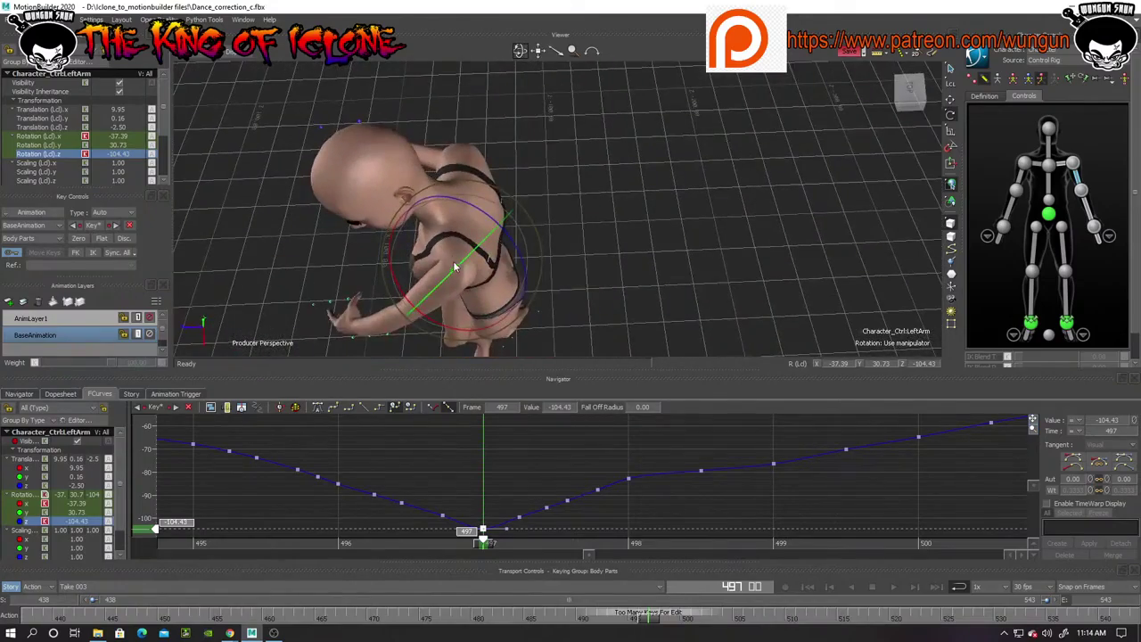
pyautogui.moveTo(454, 266); pyautogui.dragTo(461, 198)
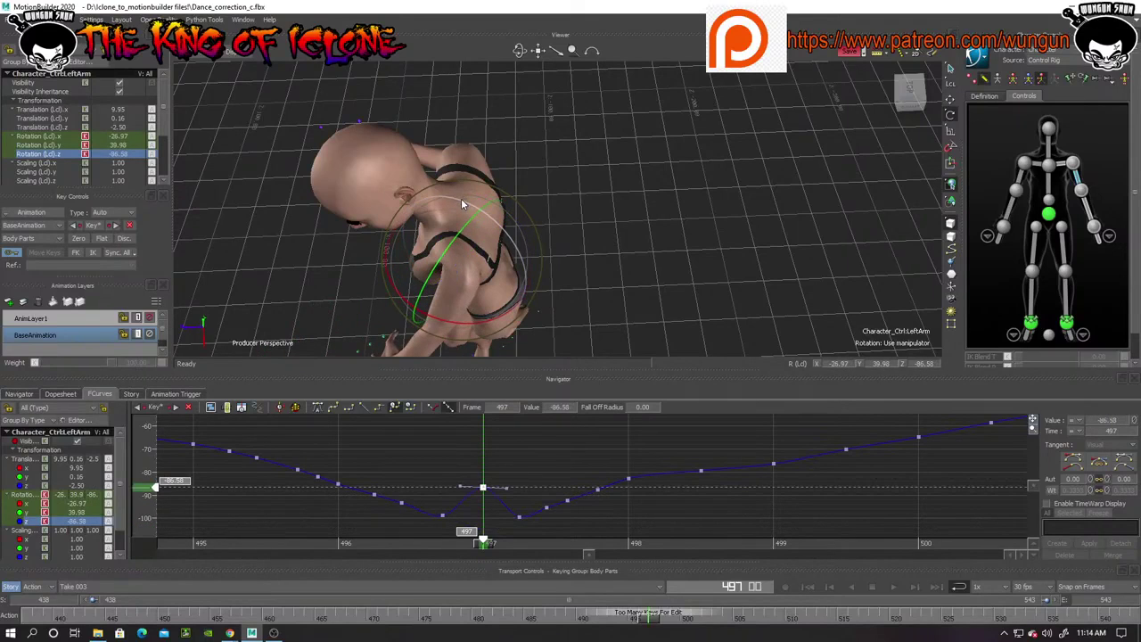
pyautogui.hotkey('ctrl', 'z')
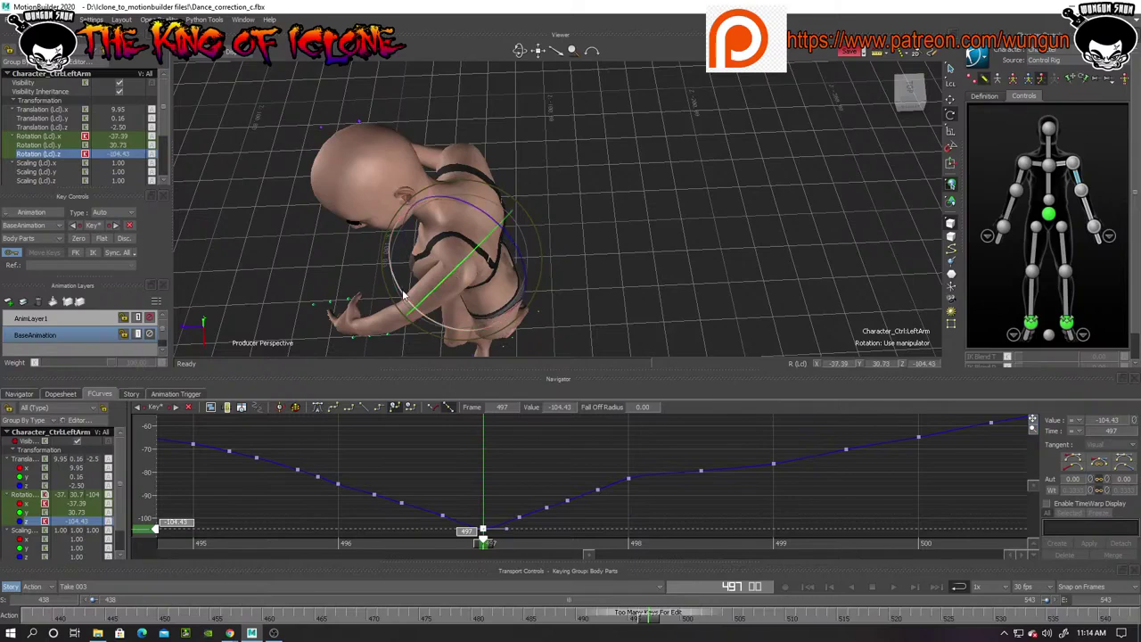
pyautogui.moveTo(404, 294); pyautogui.dragTo(399, 276)
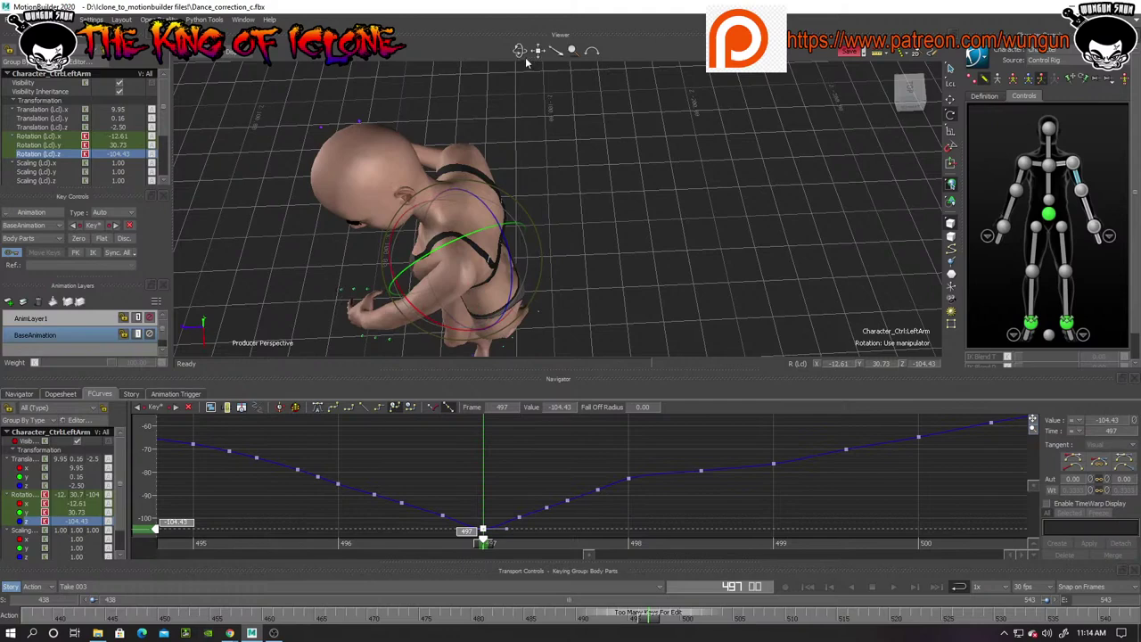
pyautogui.moveTo(519, 51); pyautogui.dragTo(633, 19)
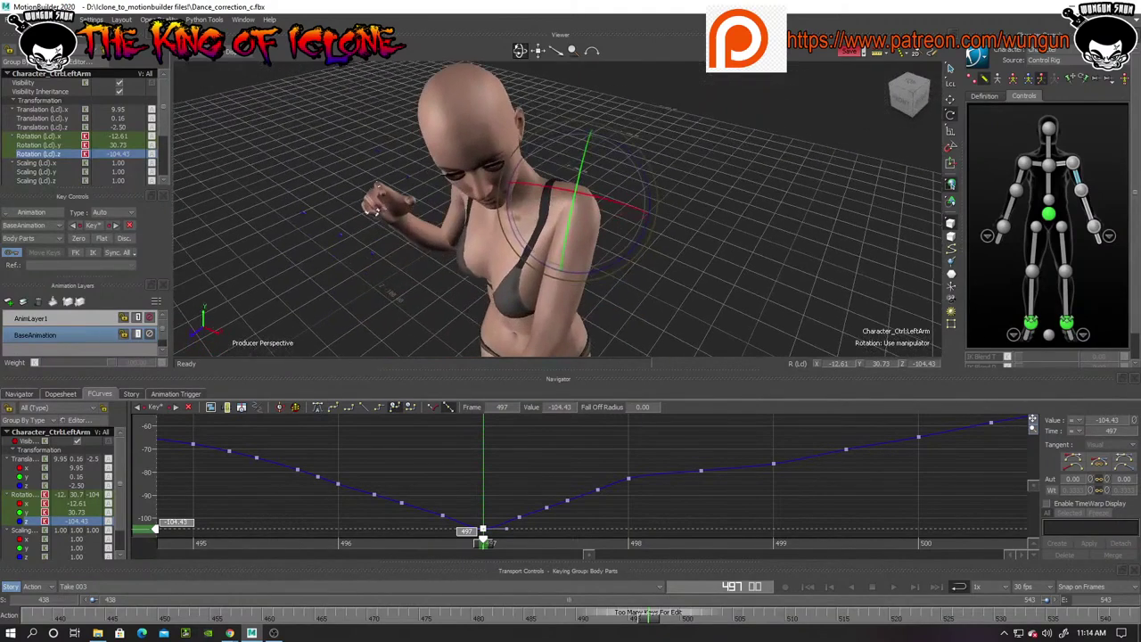
pyautogui.hotkey('ctrl', 'z')
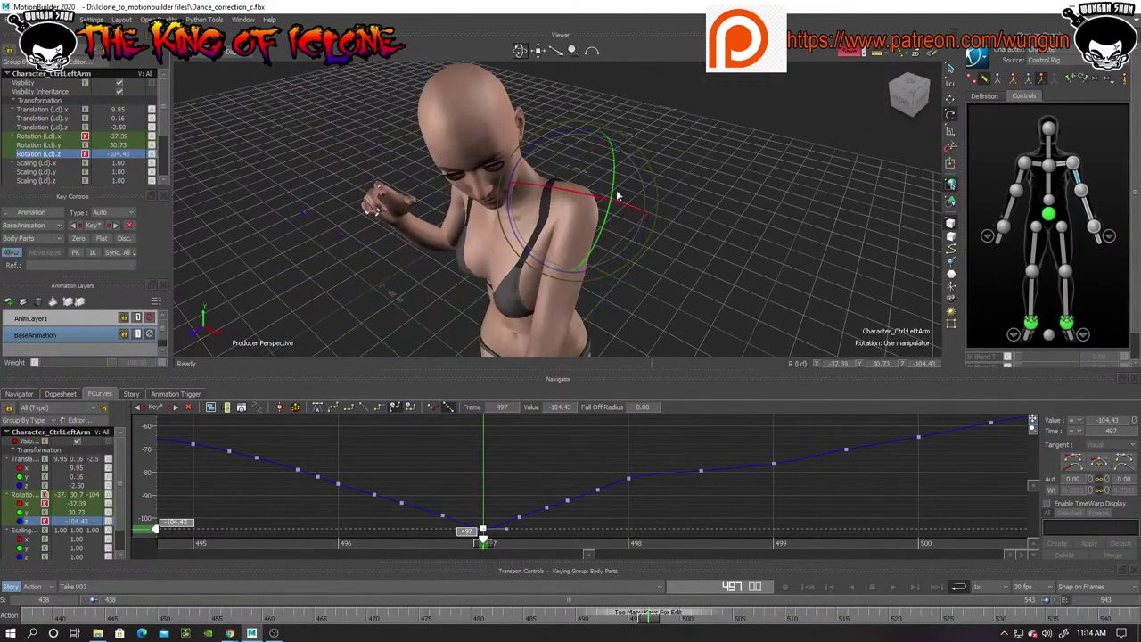
# Try swinging the left arm outward at frame 497, with Rotation Z at -67.64, check it from the side, and undo it
pyautogui.moveTo(616, 231); pyautogui.dragTo(628, 173)
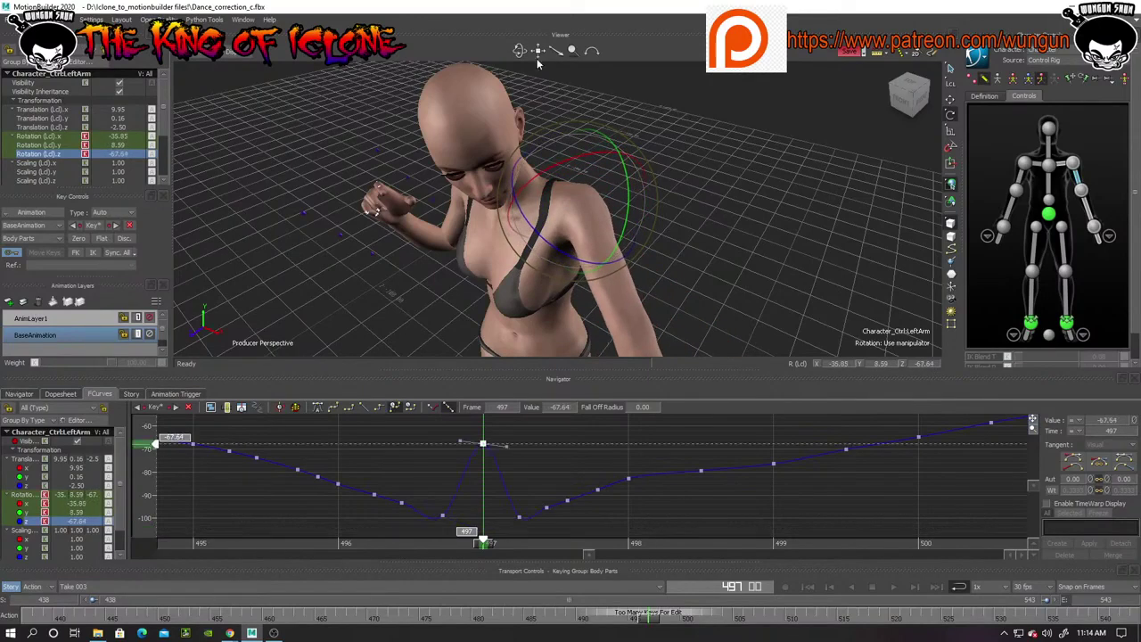
pyautogui.moveTo(519, 51); pyautogui.dragTo(442, 44)
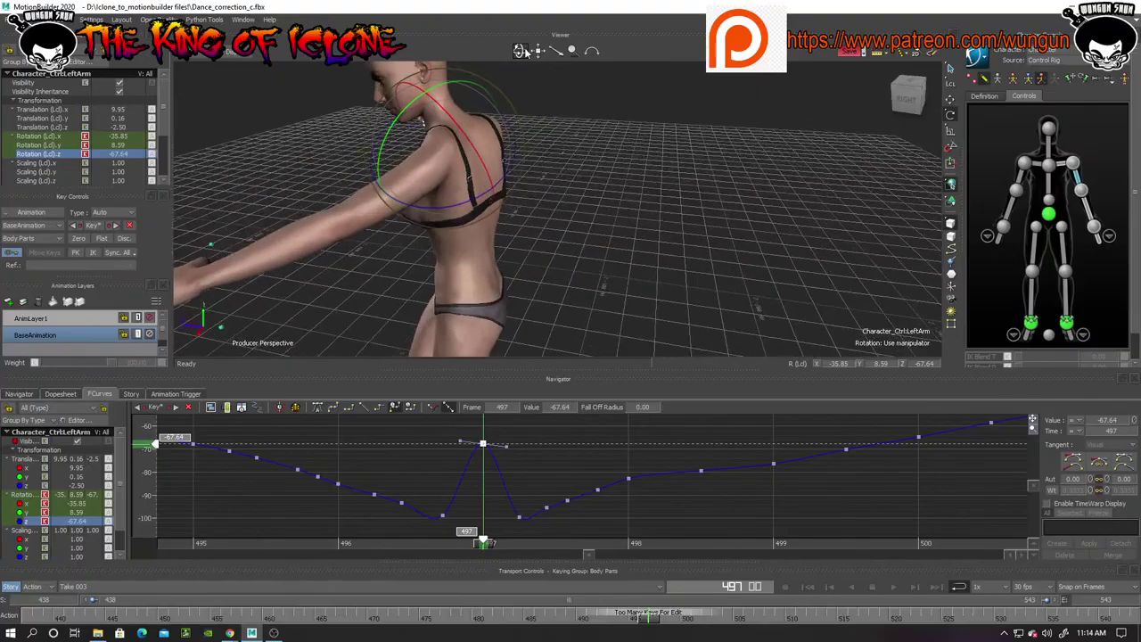
pyautogui.hotkey('ctrl', 'z')
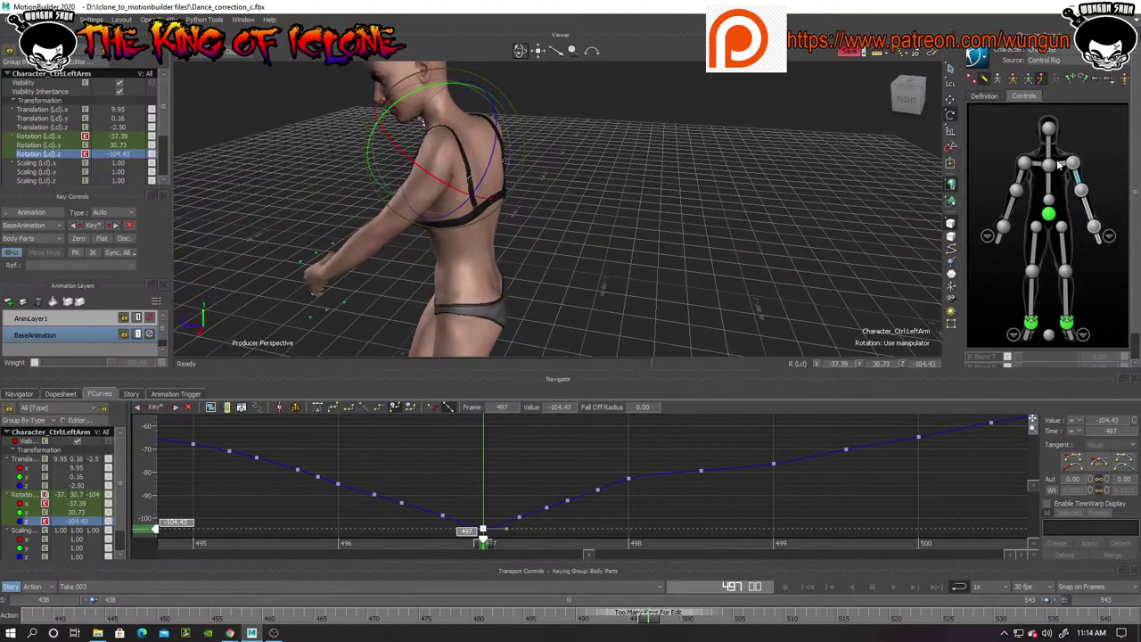
# Try rotating the left shoulder at frame 497 to X 7.02, Y 41.65 and Z 1.40, and undo the change
pyautogui.click(1061, 165)
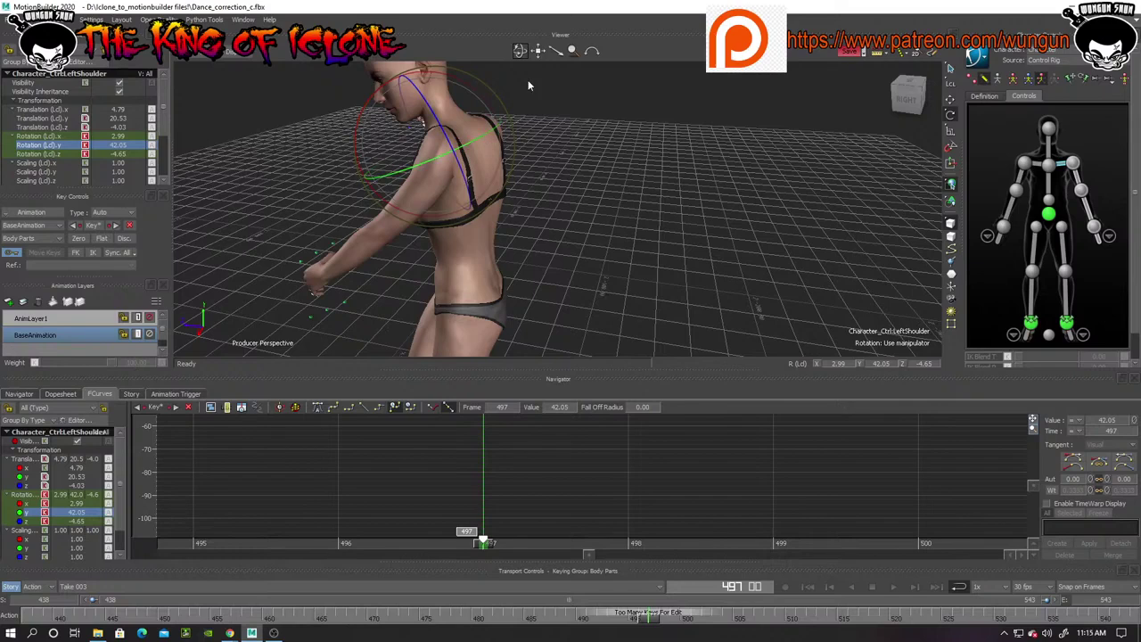
pyautogui.moveTo(522, 51); pyautogui.dragTo(546, 132)
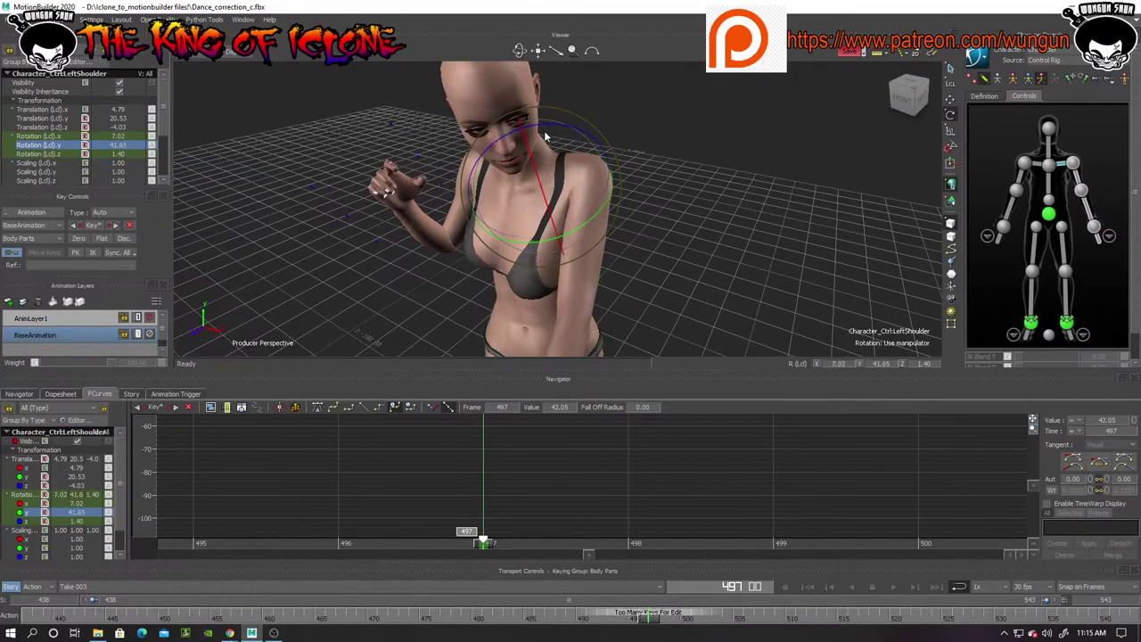
pyautogui.hotkey('ctrl', 'z')
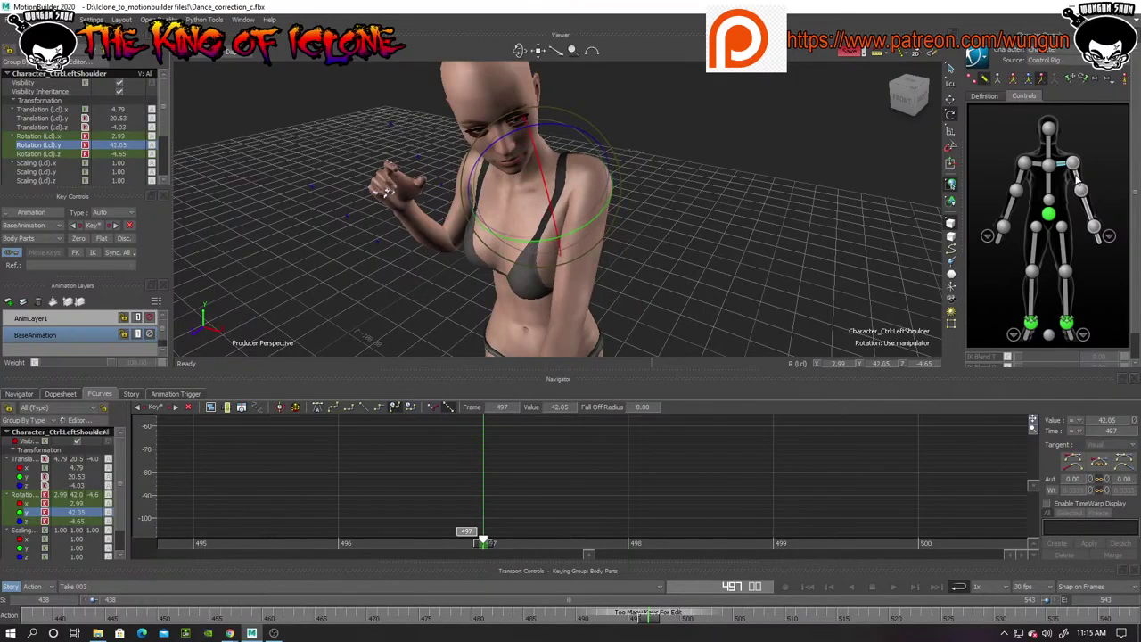
# Set the left arm's Rotation Z to -74.01 and Rotation X to -36.16 at frame 497, checking the pose from the side and front
pyautogui.click(1078, 181)
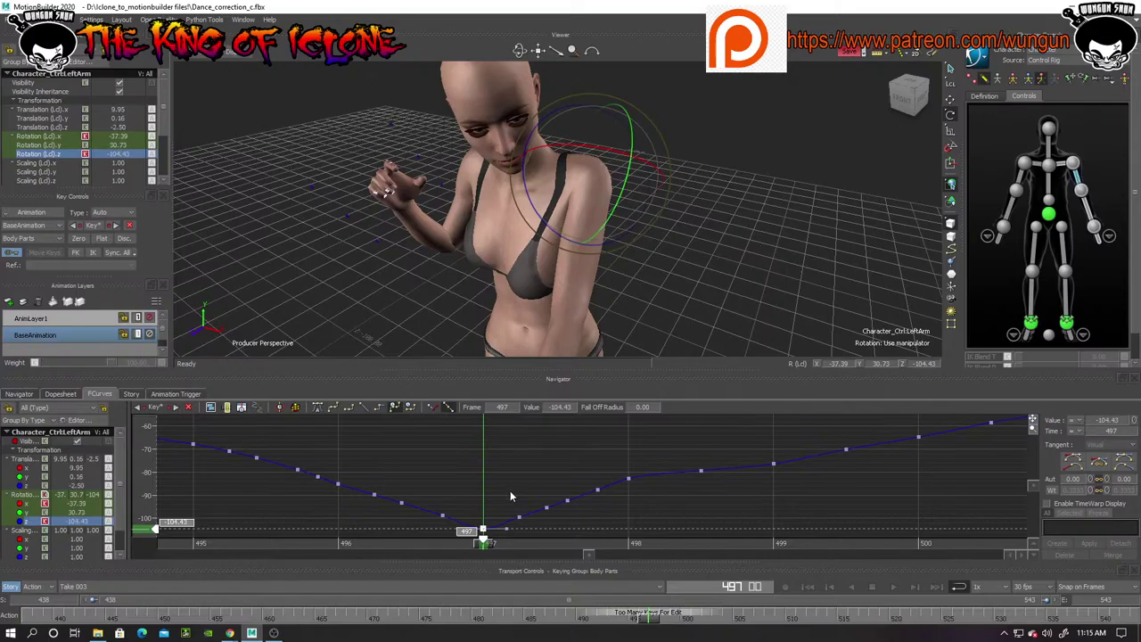
pyautogui.moveTo(482, 531); pyautogui.dragTo(486, 458)
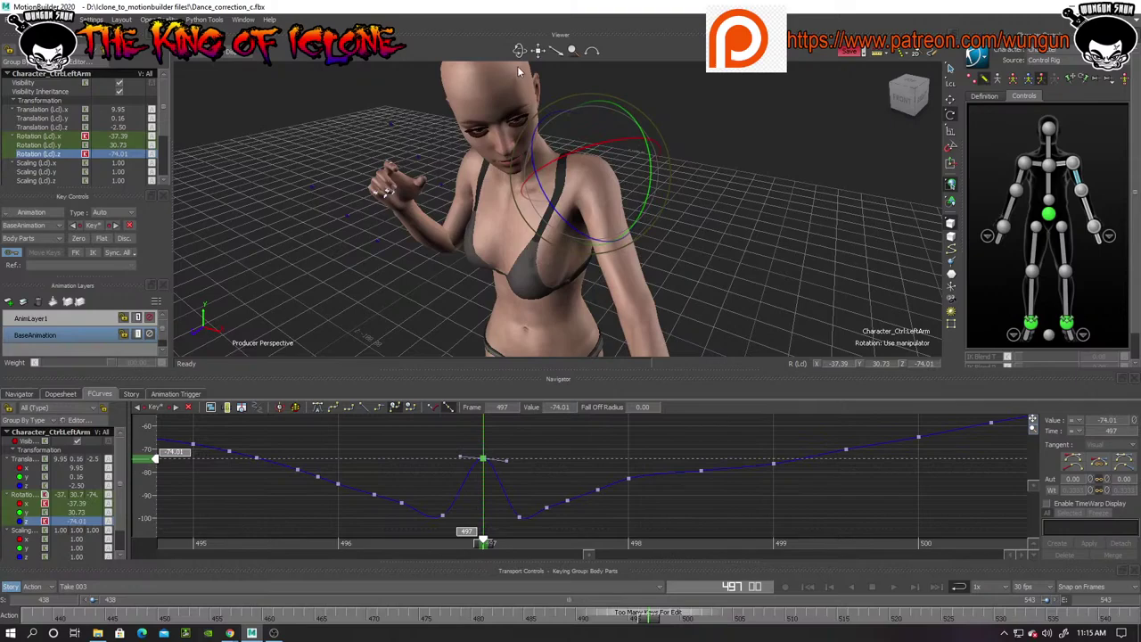
pyautogui.moveTo(520, 50); pyautogui.dragTo(492, 45)
pyautogui.moveTo(495, 158); pyautogui.dragTo(495, 110)
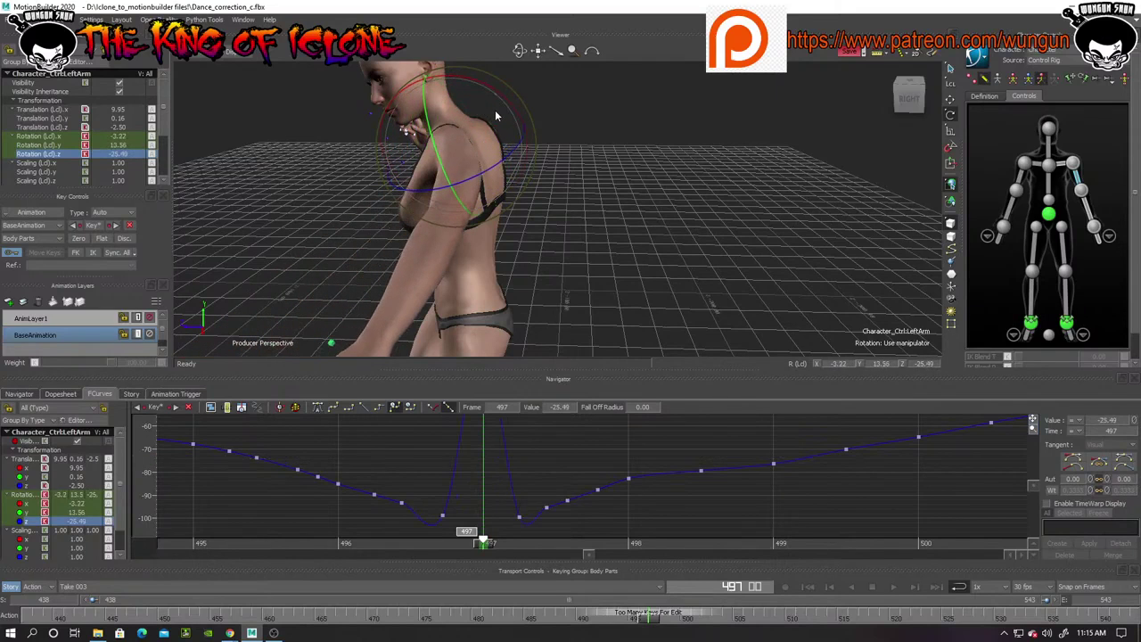
pyautogui.hotkey('ctrl', 'z')
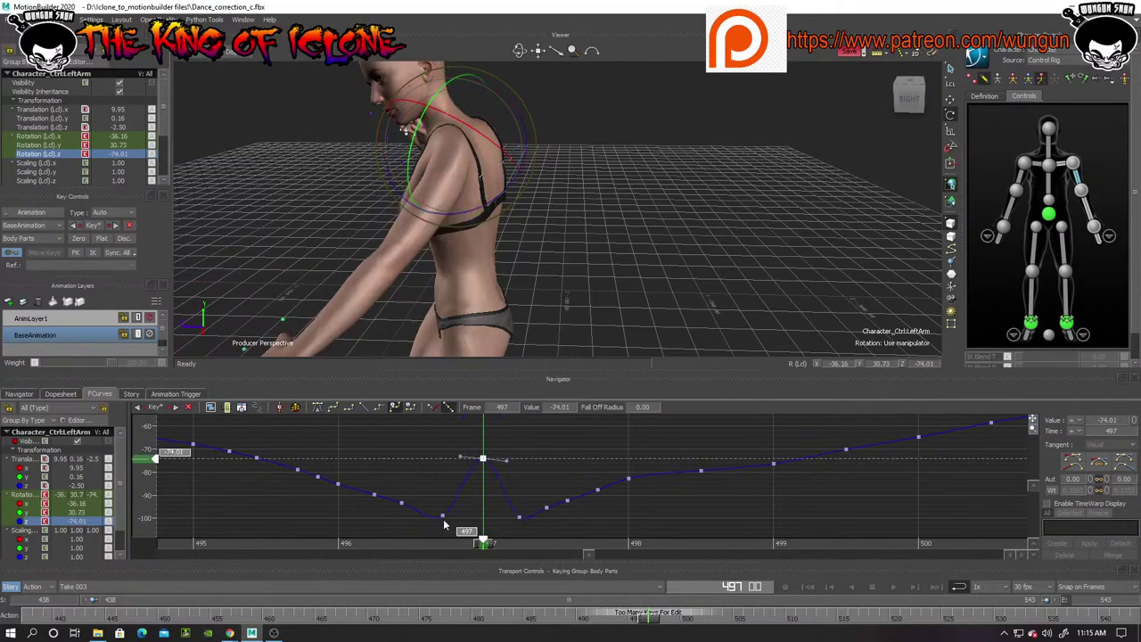
pyautogui.moveTo(521, 51); pyautogui.dragTo(546, 55)
pyautogui.scroll(-3, 558, 167)
pyautogui.moveTo(559, 169); pyautogui.dragTo(567, 192)
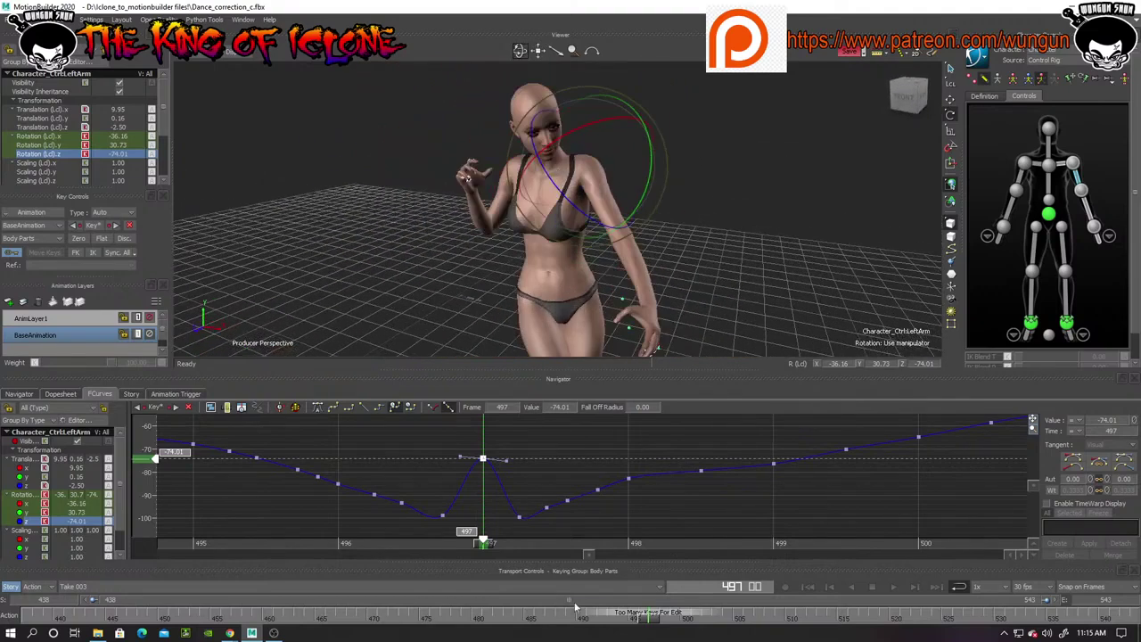
# Delete the left arm's Rotation Z keys lying between frames 492 and 497
pyautogui.moveTo(507, 545); pyautogui.dragTo(466, 563)
pyautogui.moveTo(1033, 429); pyautogui.dragTo(968, 428)
pyautogui.keyDown('ctrl'); pyautogui.moveTo(820, 437); pyautogui.dragTo(970, 448); pyautogui.keyUp('ctrl')
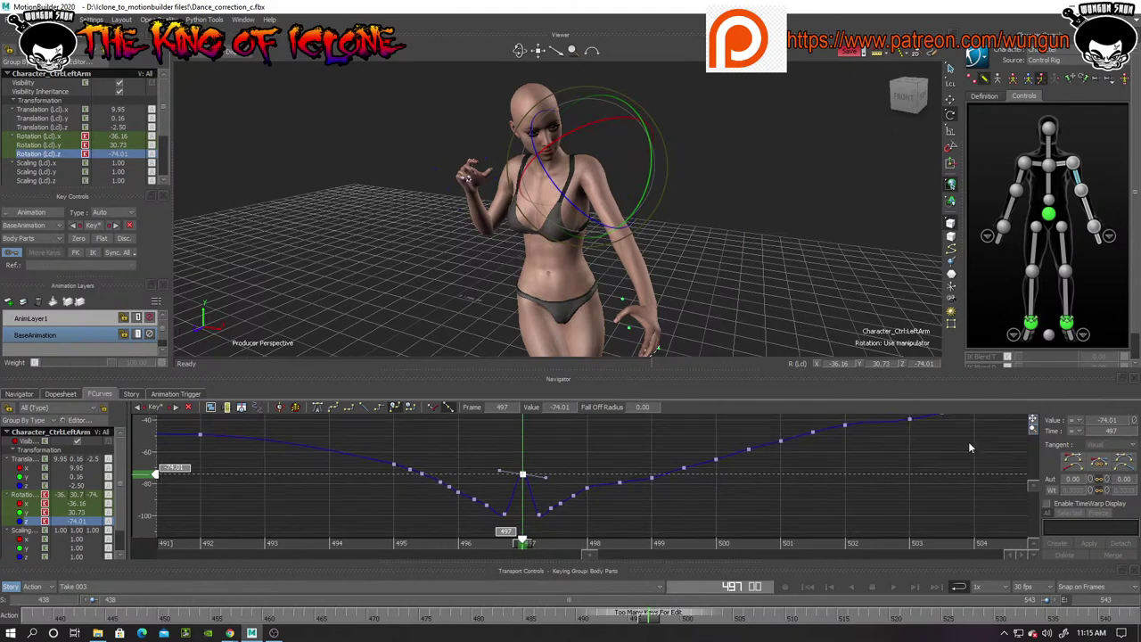
pyautogui.moveTo(379, 434); pyautogui.dragTo(513, 542)
pyautogui.press('Delete')
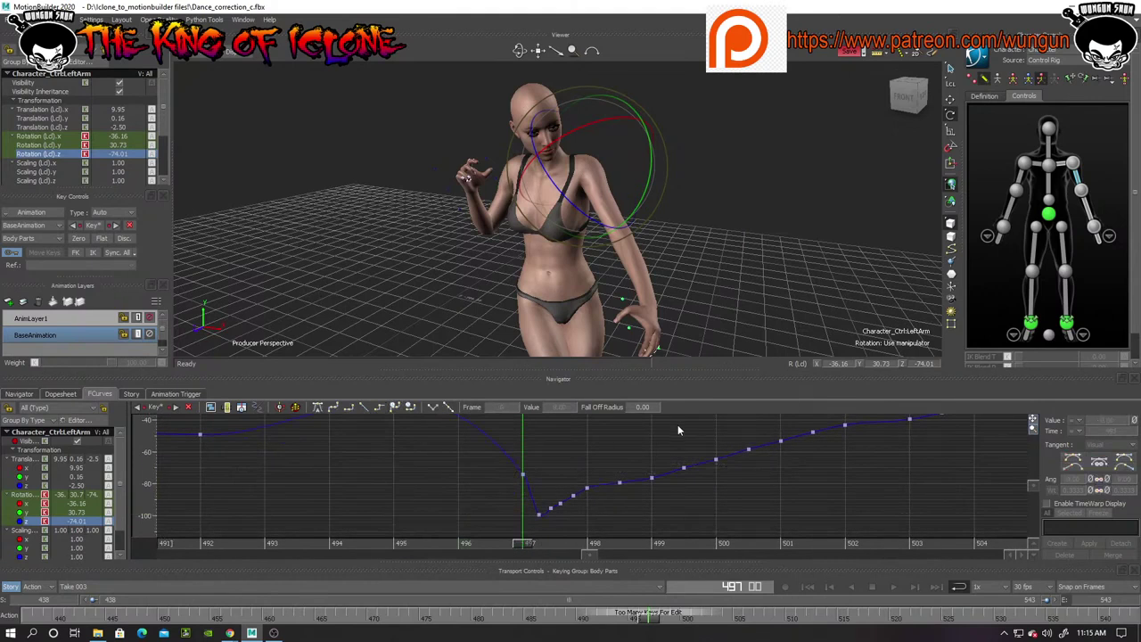
# Delete the left arm's Rotation Z keys between frames 497 and 506 and go to frame 503
pyautogui.moveTo(1033, 429); pyautogui.dragTo(994, 468)
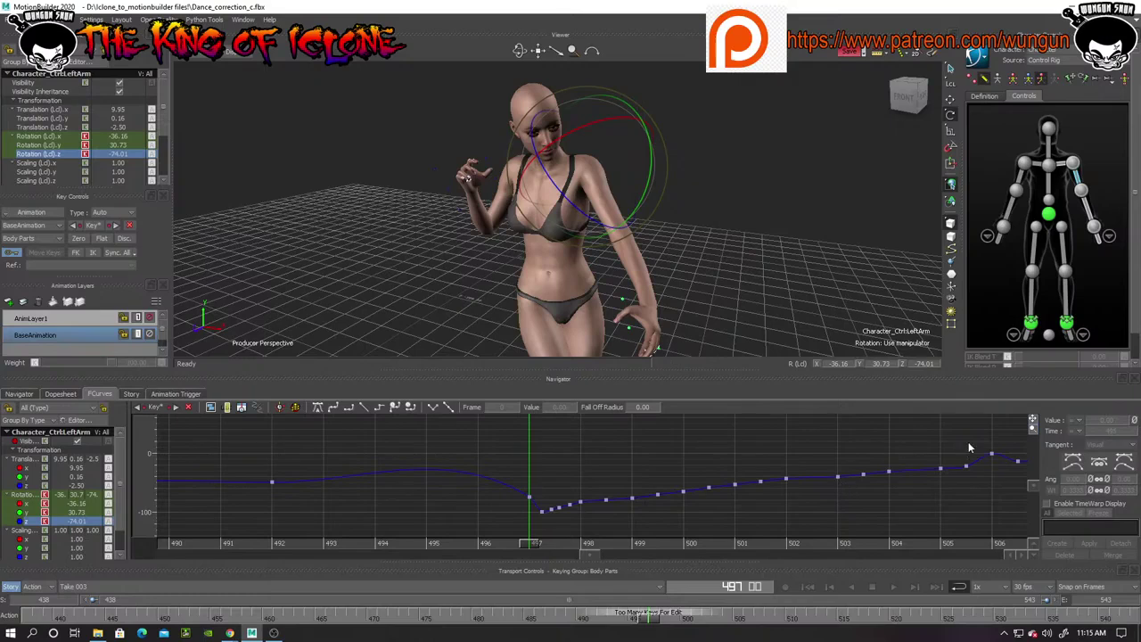
pyautogui.moveTo(640, 544); pyautogui.dragTo(551, 546)
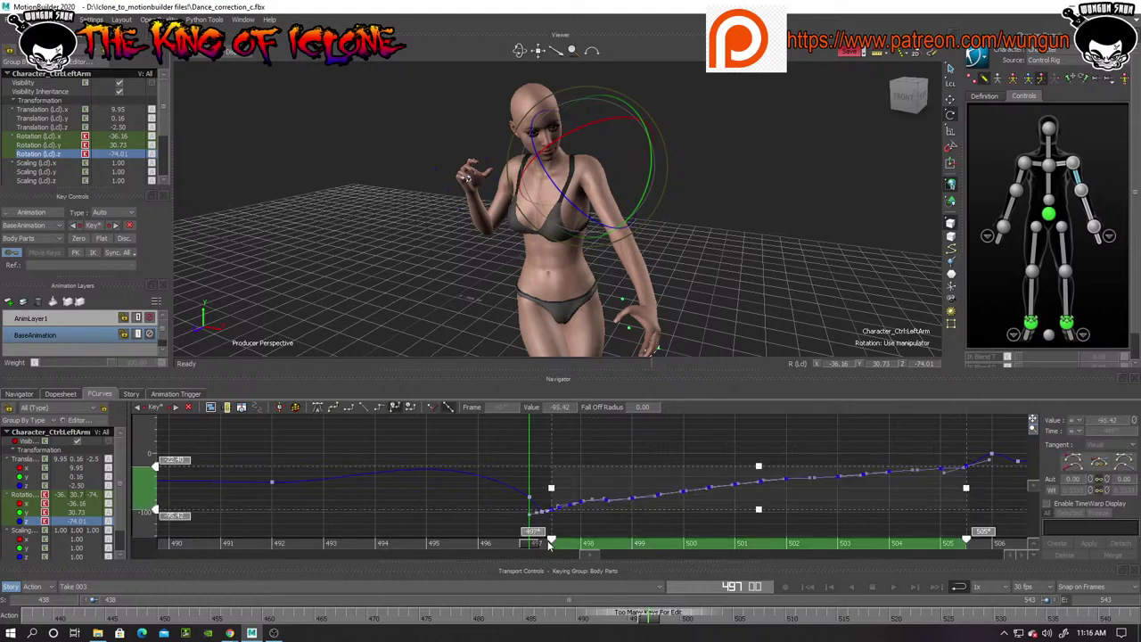
pyautogui.press('Delete')
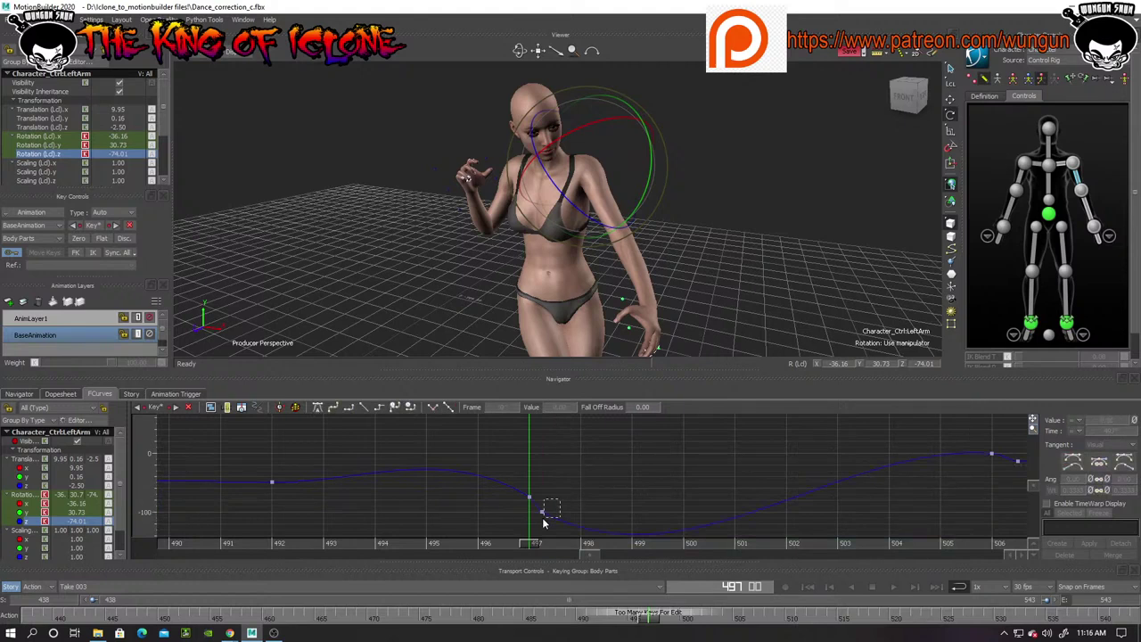
pyautogui.moveTo(544, 519); pyautogui.dragTo(828, 544)
pyautogui.press('Delete')
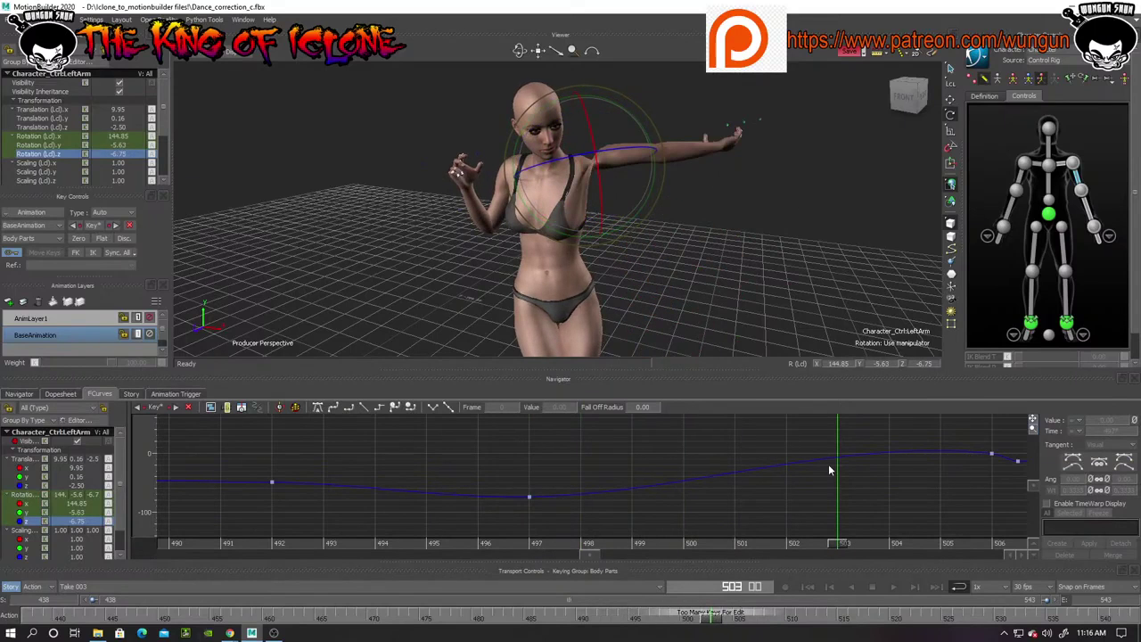
# Key the left arm at frame 503 with Rotation X at -4.86 and Rotation Z at -32.90, and display its Rotation X curve
pyautogui.moveTo(597, 173); pyautogui.dragTo(593, 78)
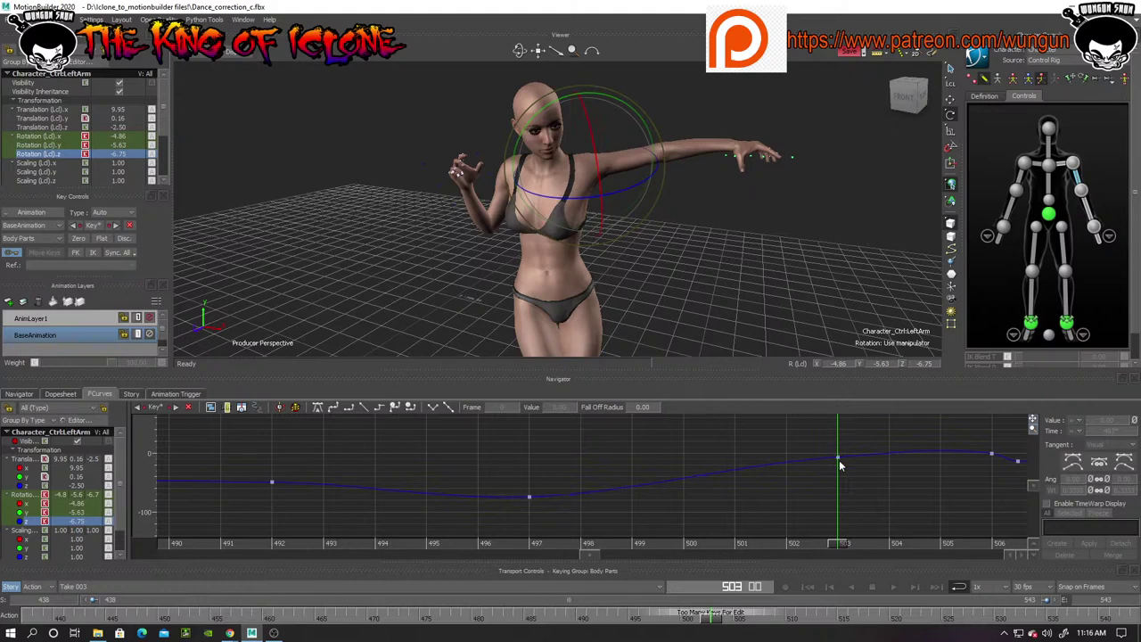
pyautogui.moveTo(840, 460); pyautogui.dragTo(845, 480)
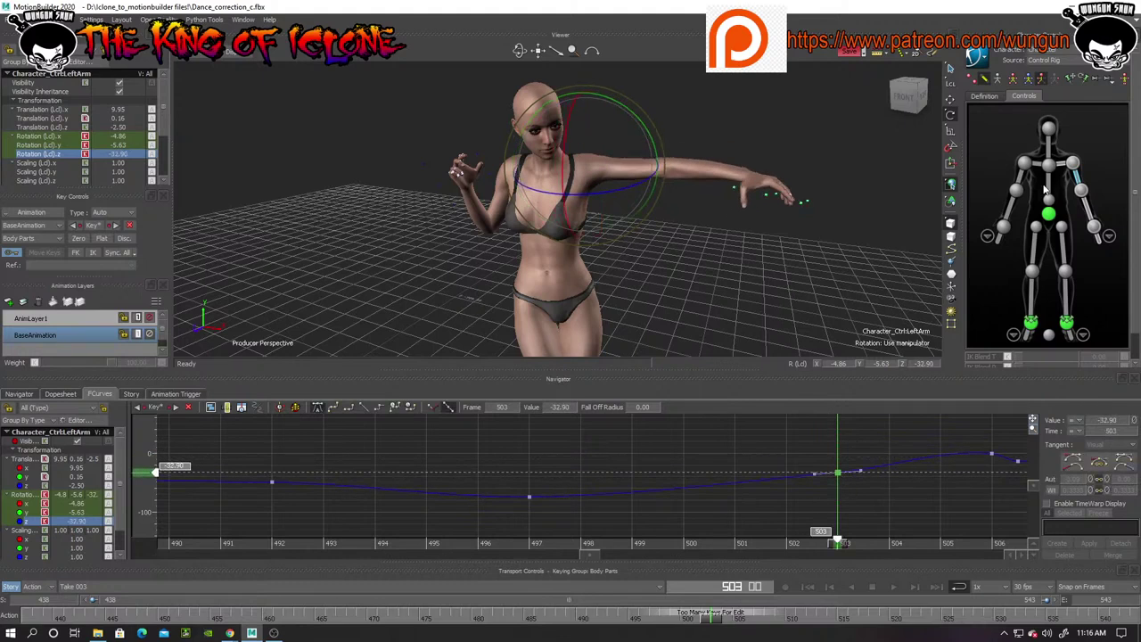
pyautogui.click(25, 468)
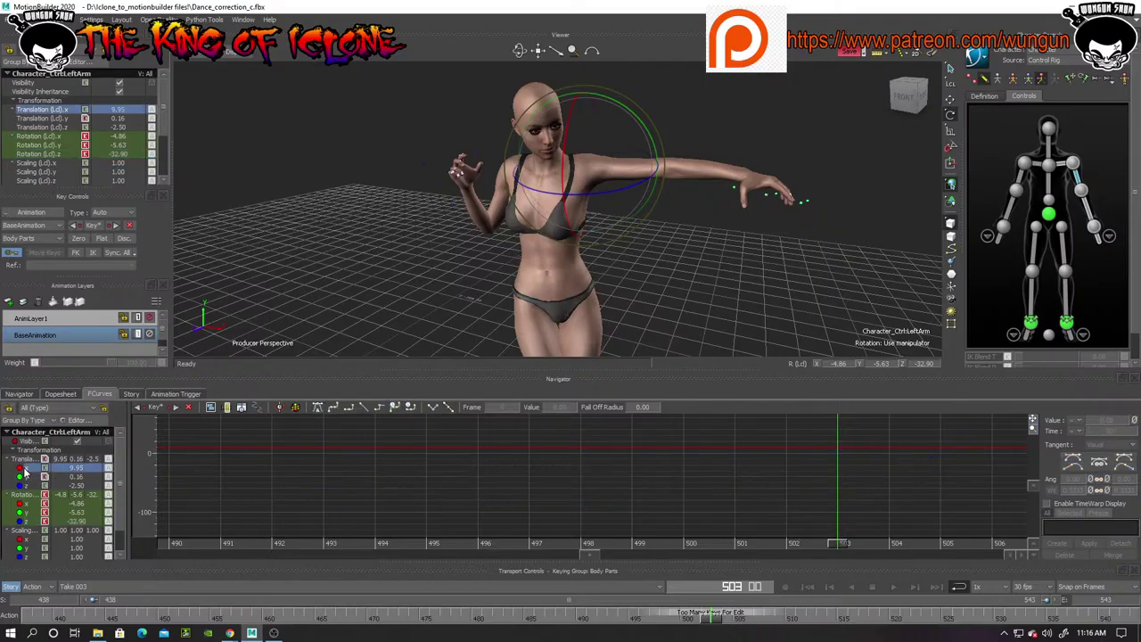
pyautogui.click(25, 505)
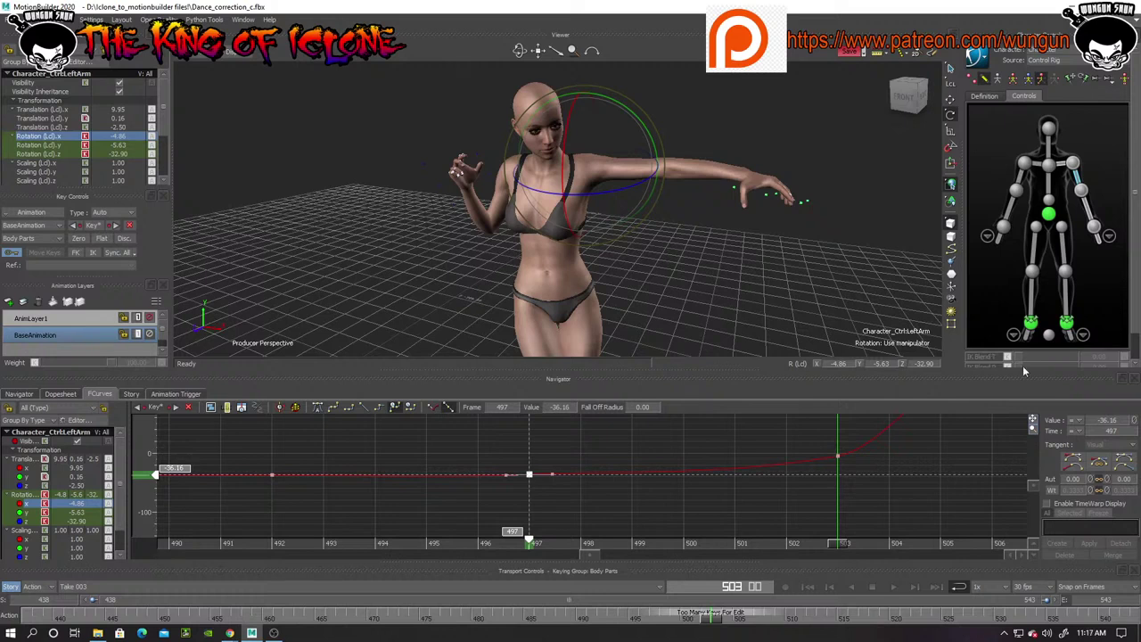
# Try raising the left arm's Rotation X key at frame 507 to 157.47 and undo the change
pyautogui.moveTo(1035, 420); pyautogui.dragTo(974, 419)
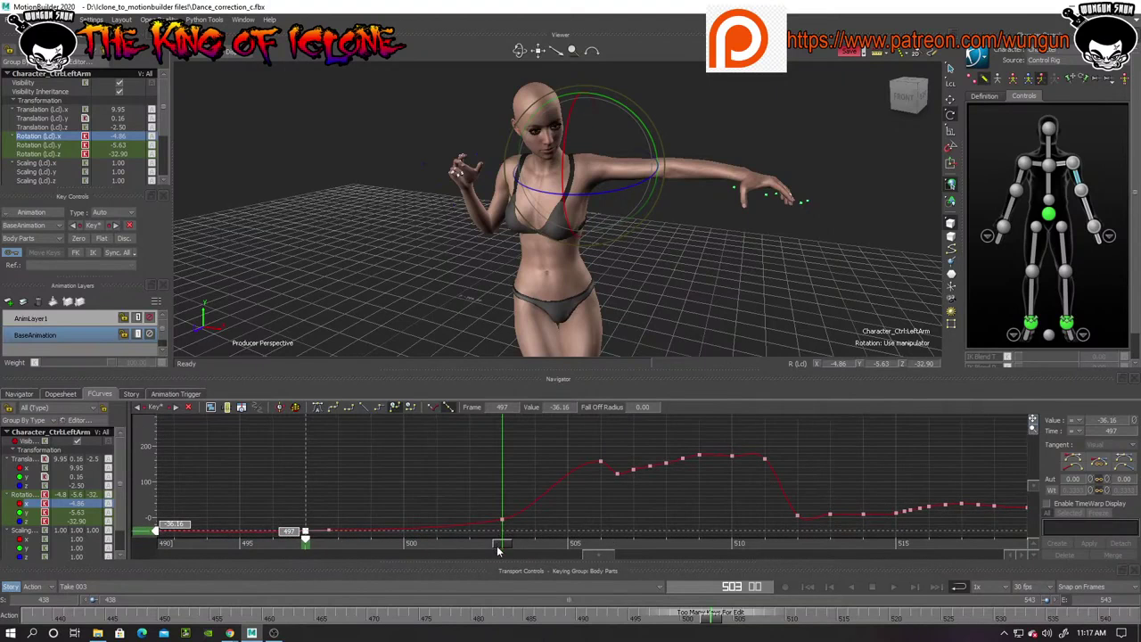
pyautogui.moveTo(502, 544)
pyautogui.mouseDown()
pyautogui.moveTo(87, 543)
pyautogui.moveTo(428, 580)
pyautogui.moveTo(644, 584)
pyautogui.moveTo(574, 586)
pyautogui.moveTo(619, 590)
pyautogui.mouseUp()
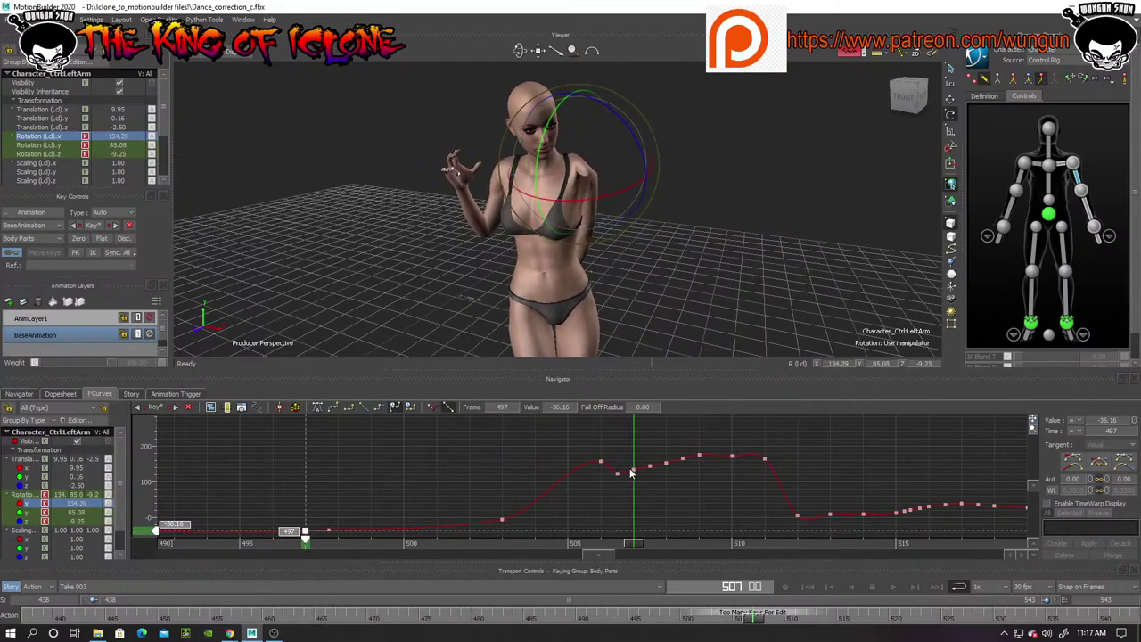
pyautogui.moveTo(633, 470)
pyautogui.mouseDown()
pyautogui.moveTo(640, 448)
pyautogui.moveTo(641, 464)
pyautogui.mouseUp()
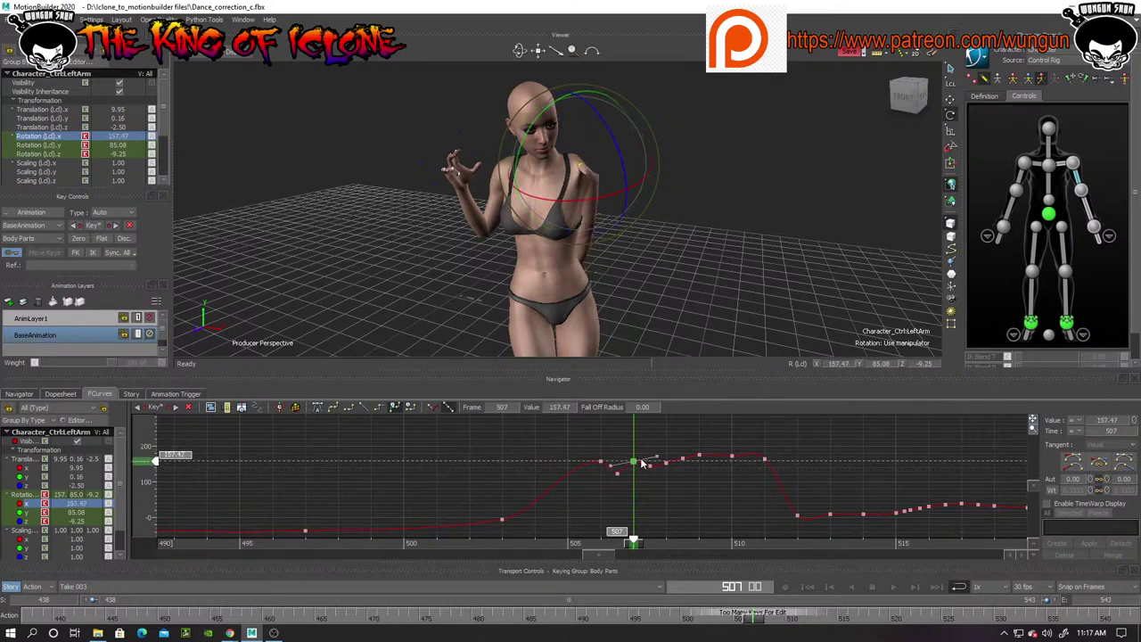
pyautogui.hotkey('ctrl', 'z')
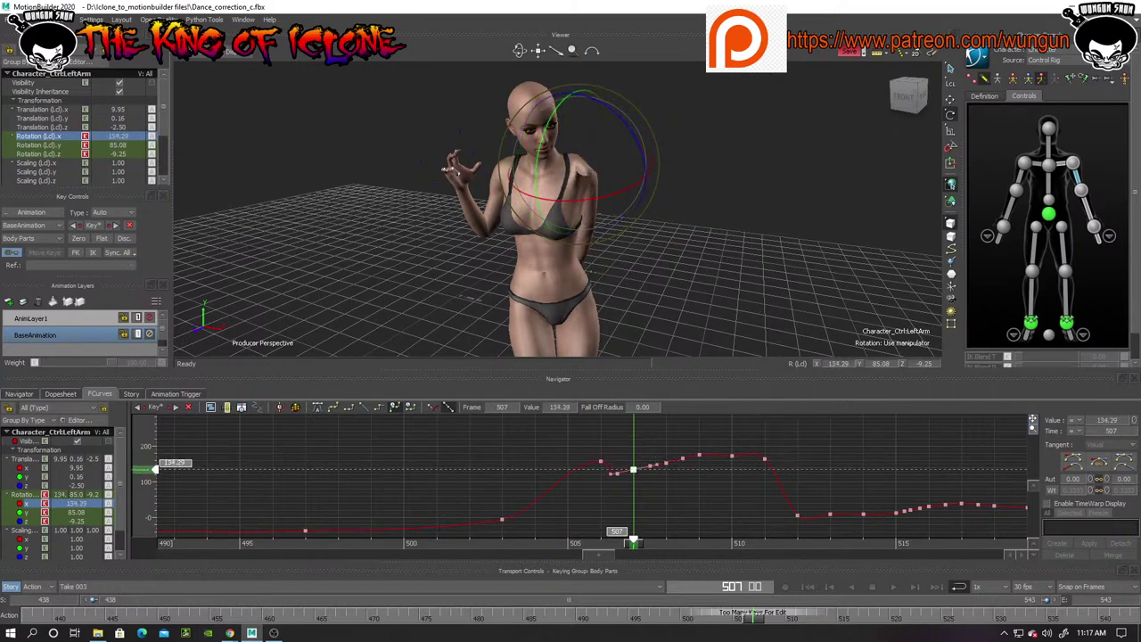
# Raise the left arm's Rotation Z key at frame 507 to 149.70 and view the character from behind
pyautogui.click(38, 522)
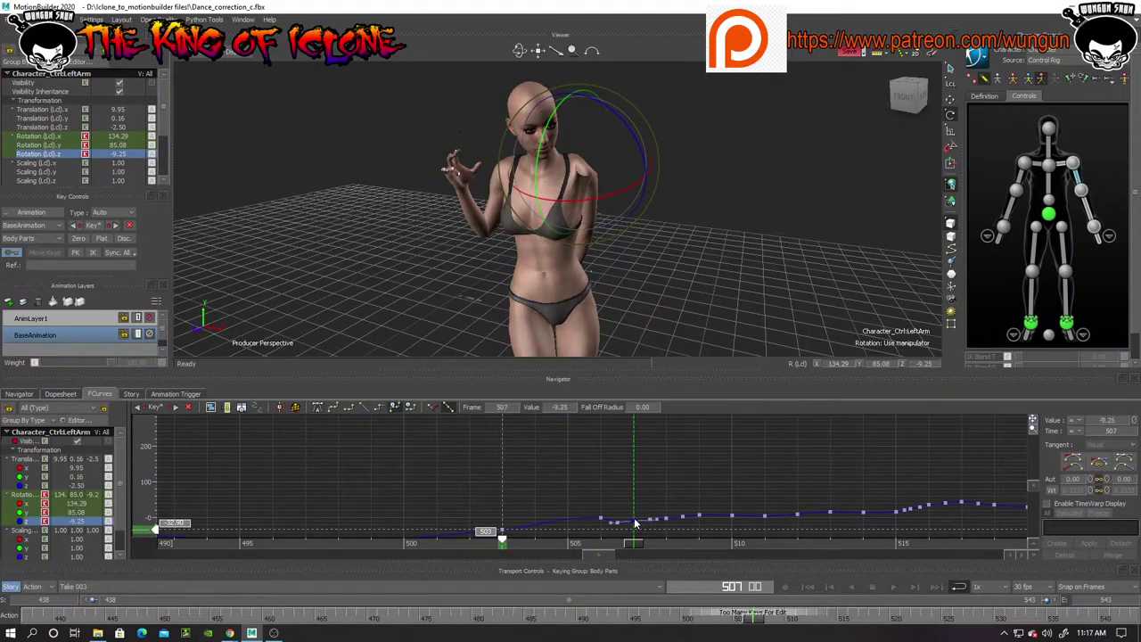
pyautogui.moveTo(638, 519); pyautogui.dragTo(650, 463)
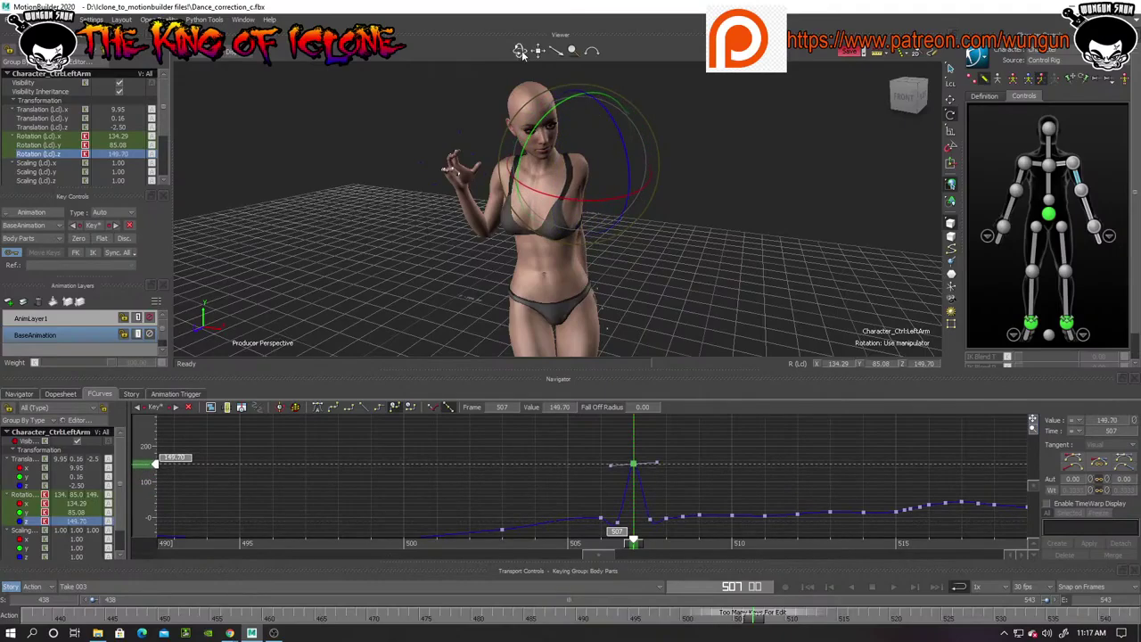
pyautogui.moveTo(521, 51); pyautogui.dragTo(353, 46)
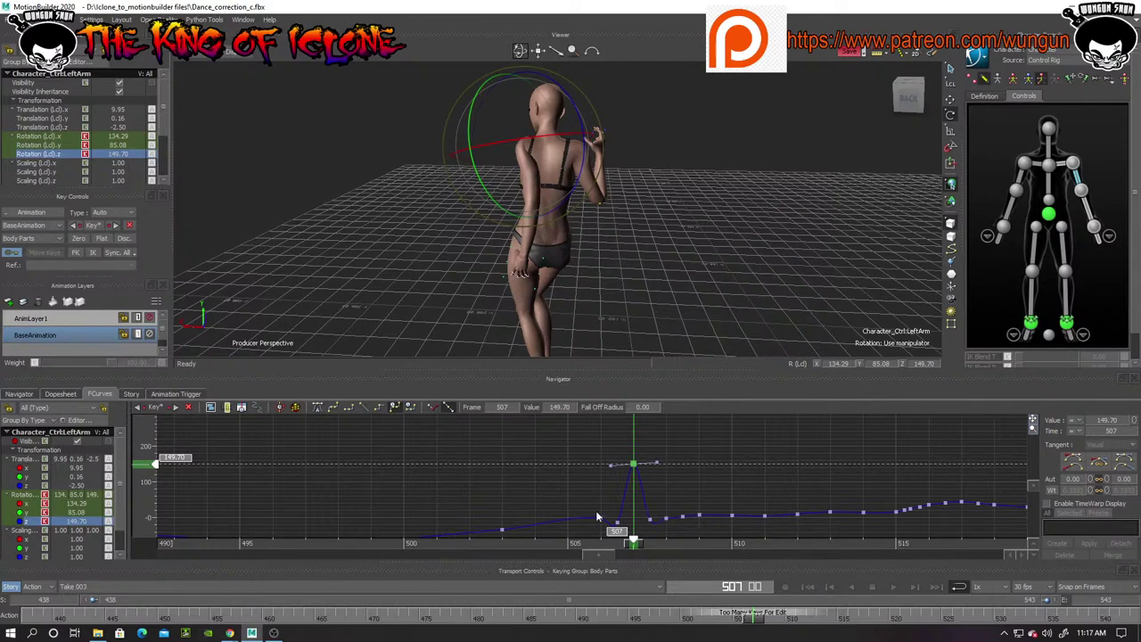
# Delete the left arm's Rotation Z keys surrounding frame 507, from frame 506 through 509, keeping the frame 507 key
pyautogui.moveTo(597, 517); pyautogui.dragTo(630, 533)
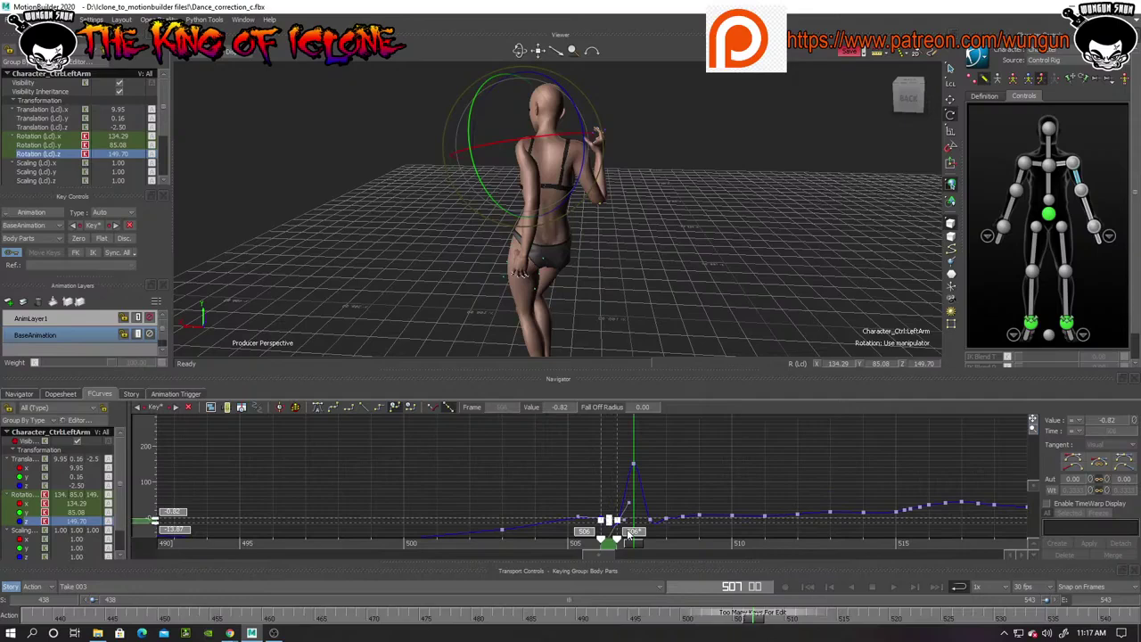
pyautogui.press('Delete')
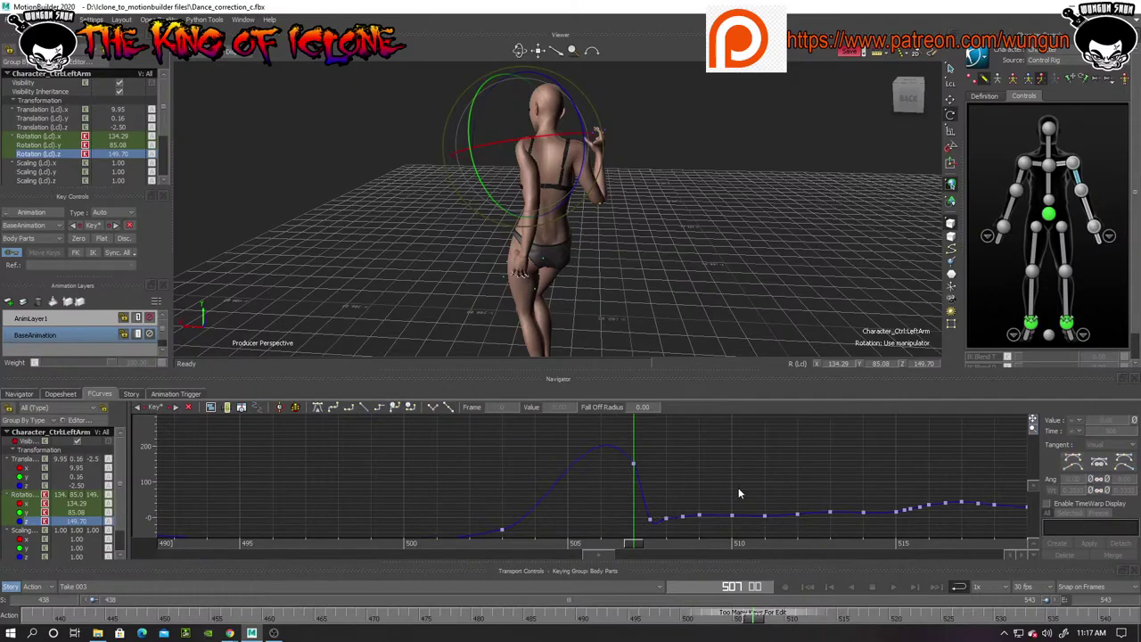
pyautogui.moveTo(689, 533); pyautogui.dragTo(634, 534)
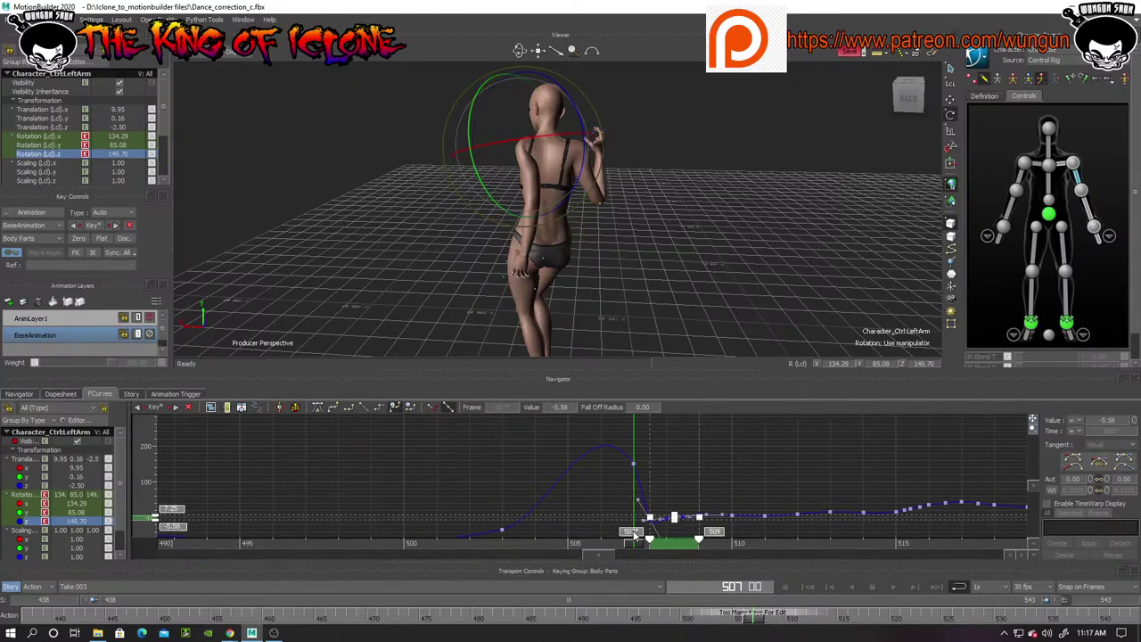
pyautogui.press('Delete')
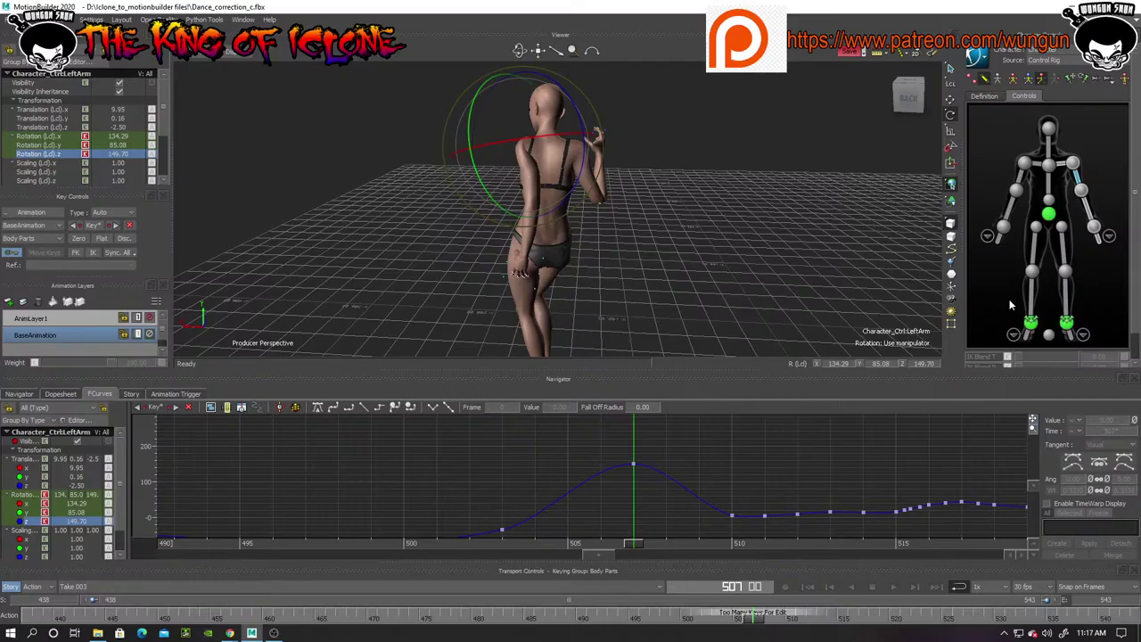
# Delete the left arm's Rotation Y keys from just after frame 506 through frame 509
pyautogui.click(26, 513)
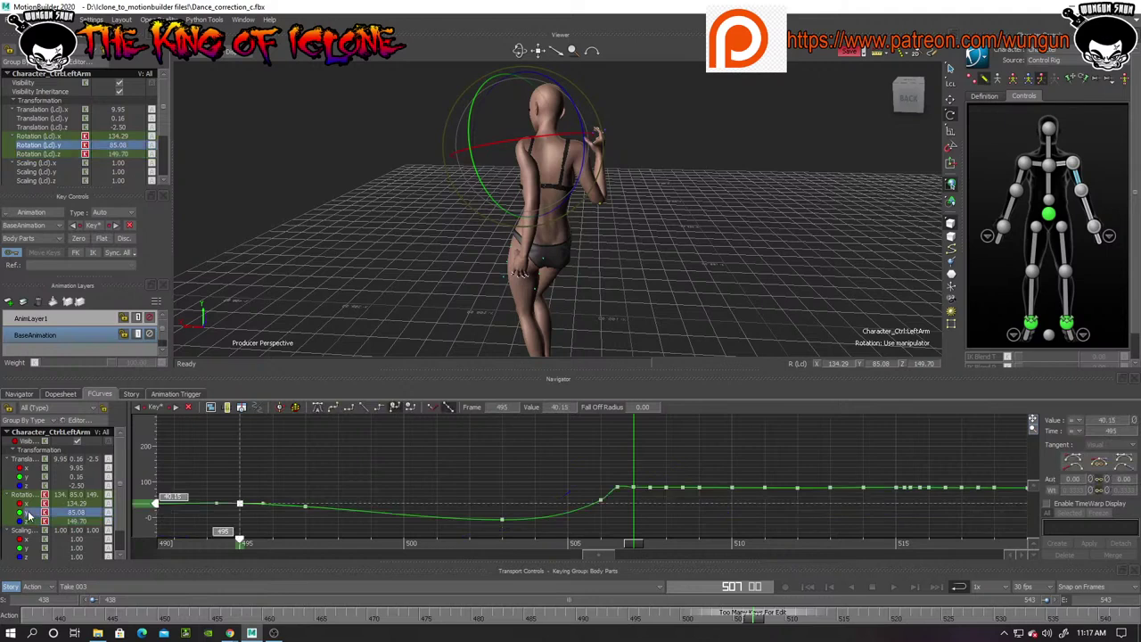
pyautogui.moveTo(704, 466); pyautogui.dragTo(700, 502)
pyautogui.moveTo(616, 515); pyautogui.dragTo(614, 515)
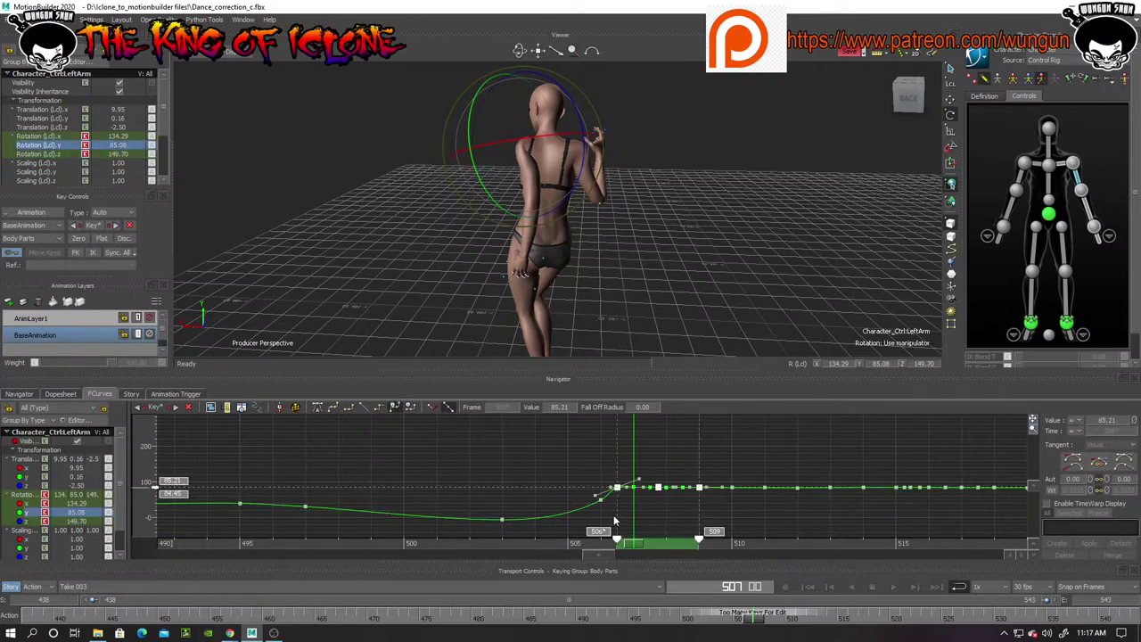
pyautogui.press('Delete')
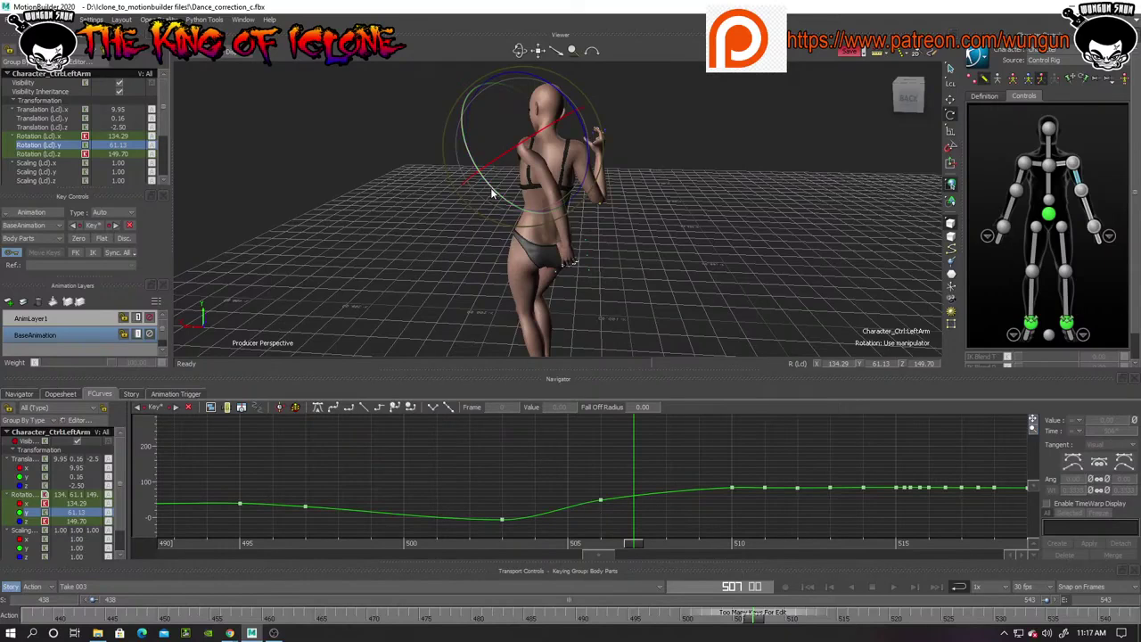
# Key the rotated left arm at frame 507 with Rotation X 193.19, Y 139.68 and Z 187.45, and raise frame 506's Rotation Y key to 139.68
pyautogui.moveTo(492, 190); pyautogui.dragTo(526, 180)
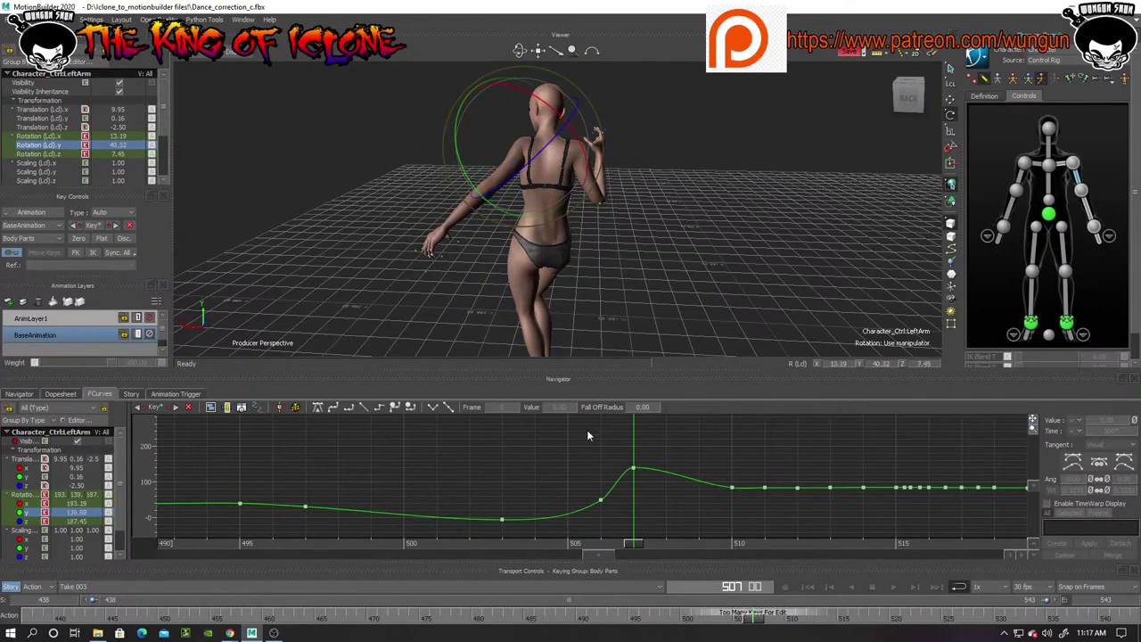
pyautogui.moveTo(634, 542); pyautogui.dragTo(607, 548)
pyautogui.click(600, 499)
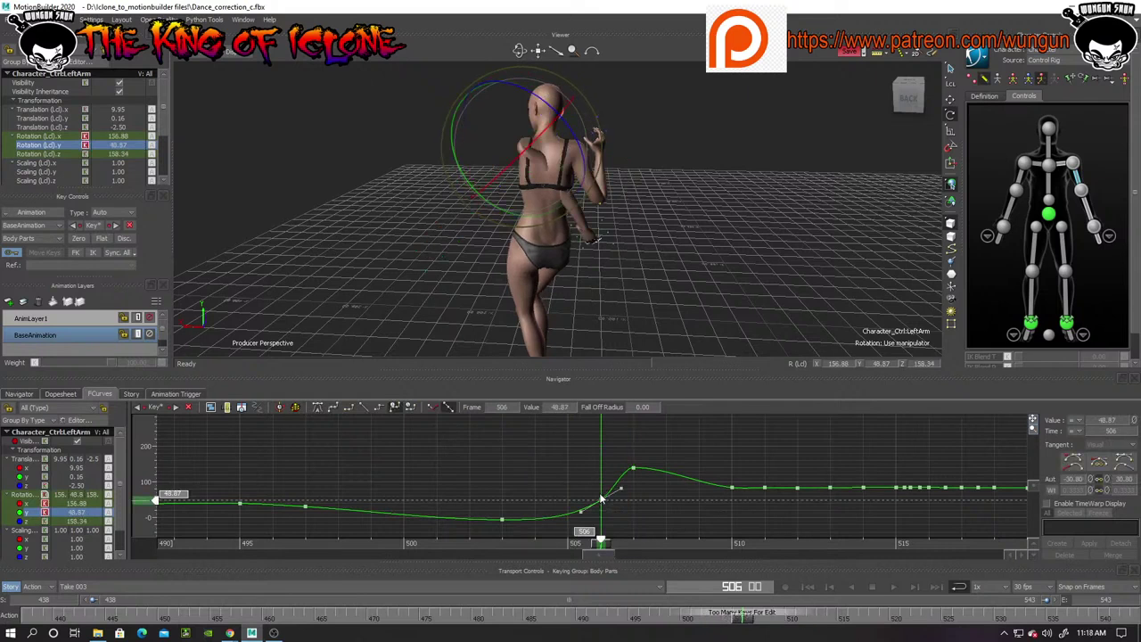
pyautogui.moveTo(600, 499); pyautogui.dragTo(597, 470)
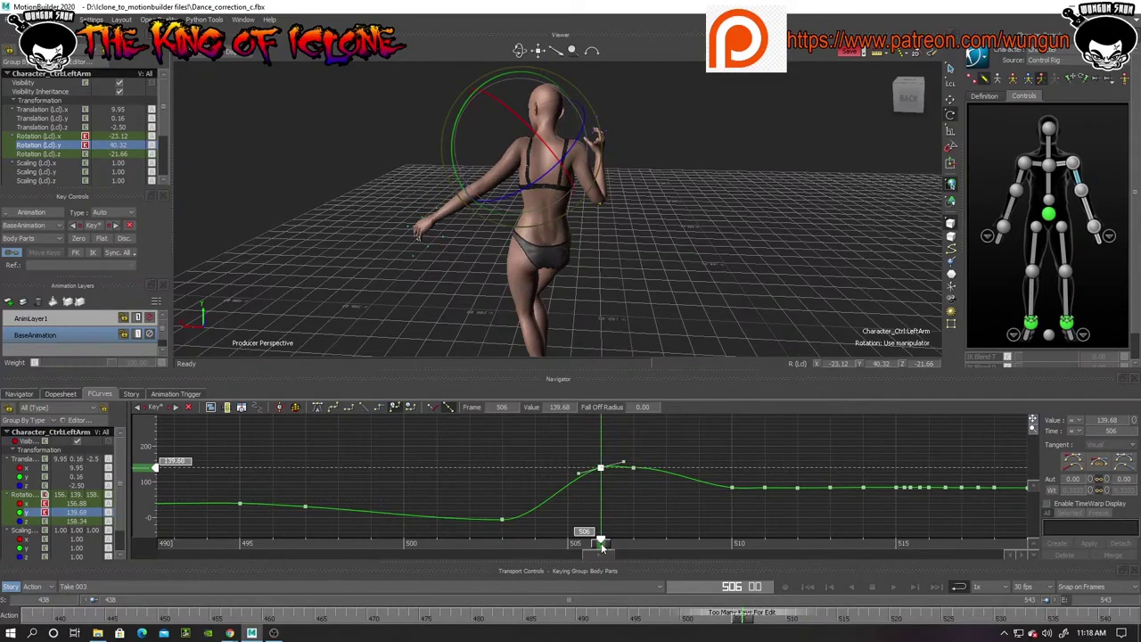
pyautogui.moveTo(601, 546); pyautogui.dragTo(544, 544)
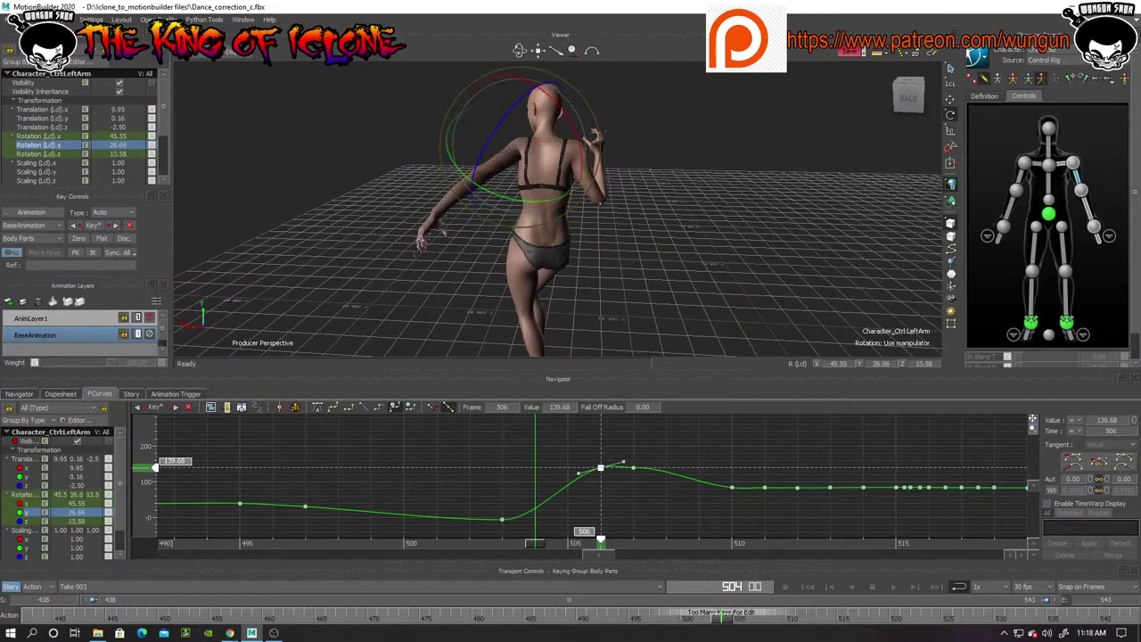
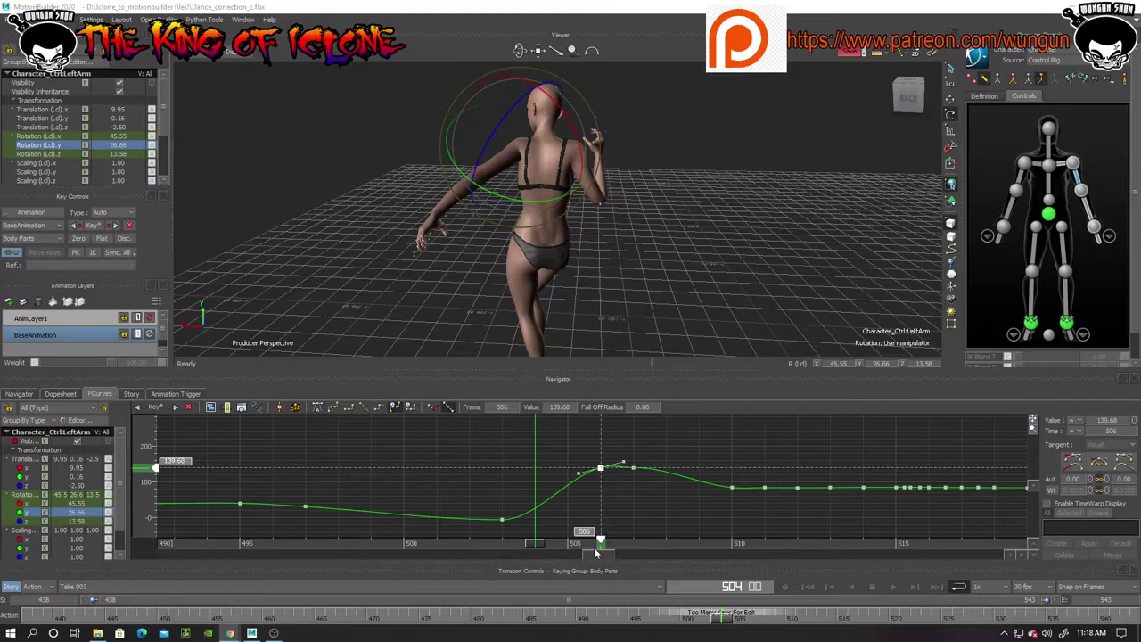
pyautogui.moveTo(538, 546)
pyautogui.mouseDown()
pyautogui.moveTo(562, 548)
pyautogui.moveTo(547, 546)
pyautogui.mouseUp()
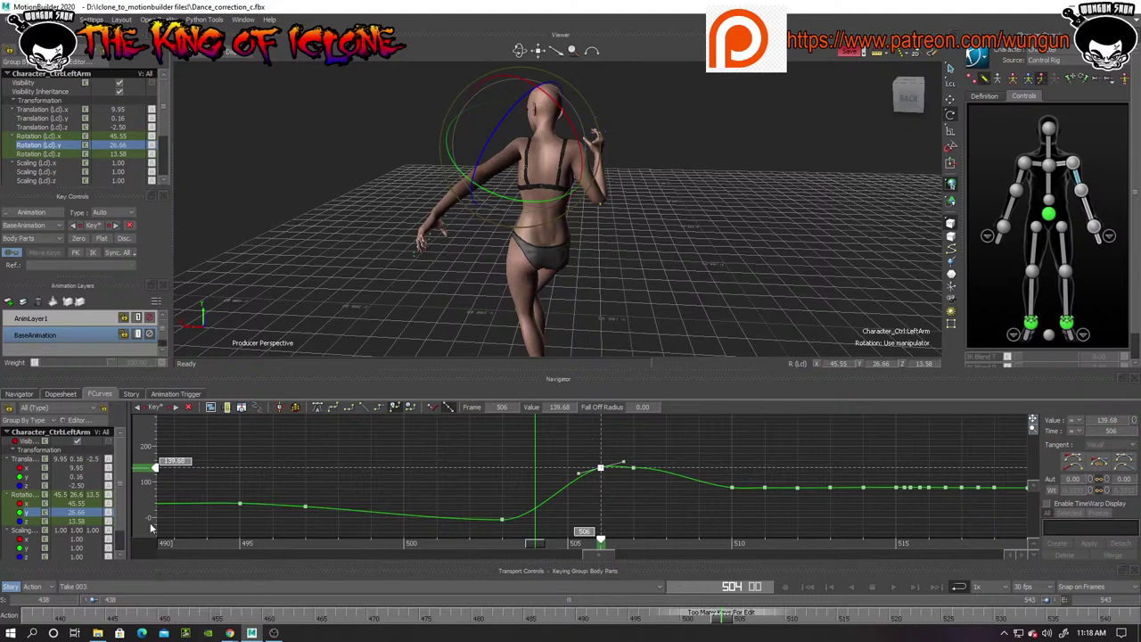
# Remove the left arm's Rotation X key between frames 506 and 507, set the frame 507 key to 190.95, and check the pose at frame 505
pyautogui.click(42, 505)
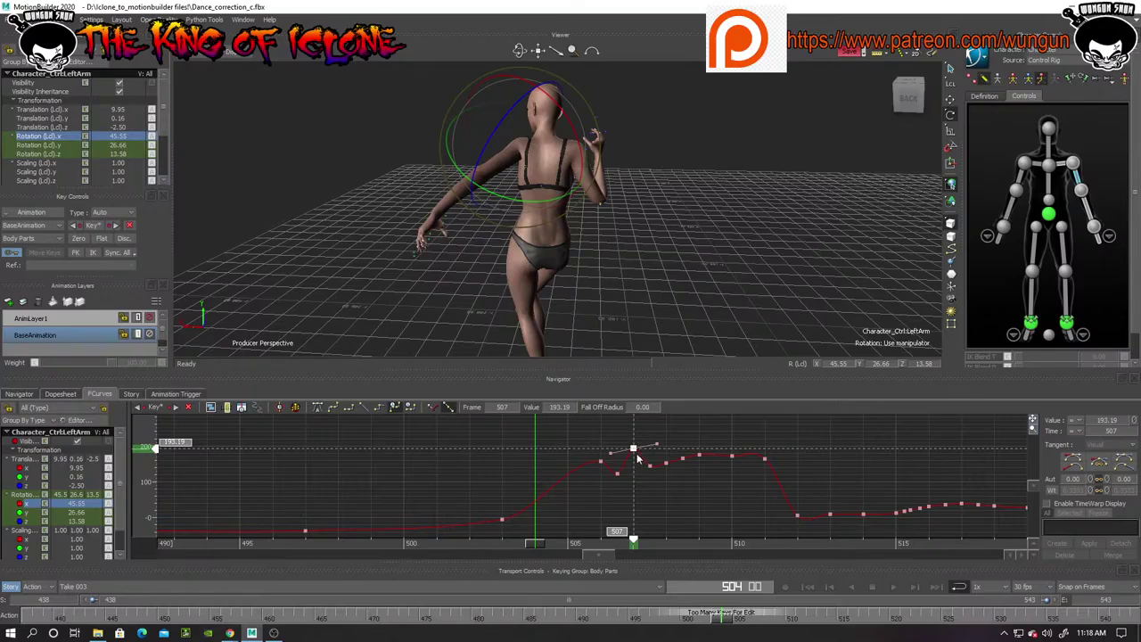
pyautogui.moveTo(633, 450)
pyautogui.mouseDown()
pyautogui.moveTo(633, 474)
pyautogui.moveTo(621, 474)
pyautogui.moveTo(622, 457)
pyautogui.mouseUp()
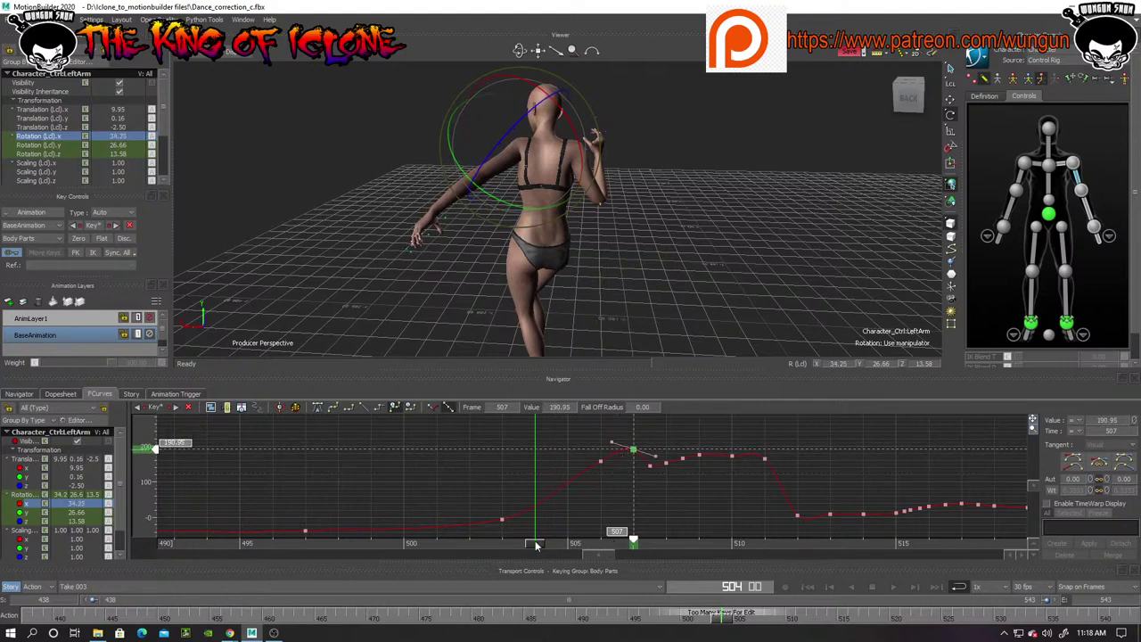
pyautogui.moveTo(536, 544); pyautogui.dragTo(598, 542)
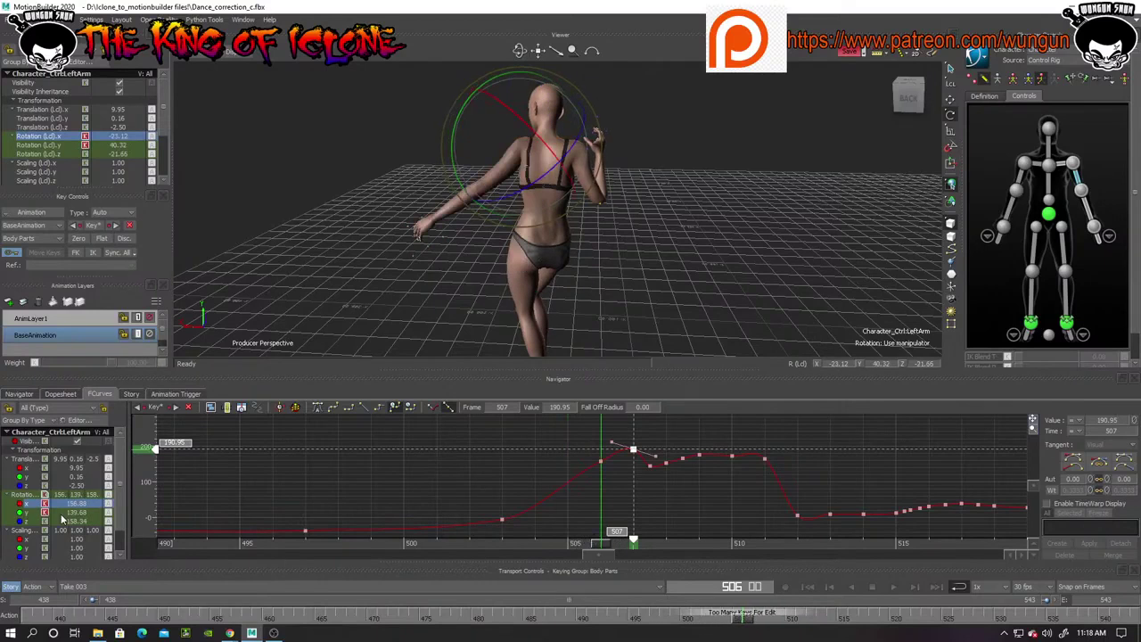
pyautogui.click(25, 515)
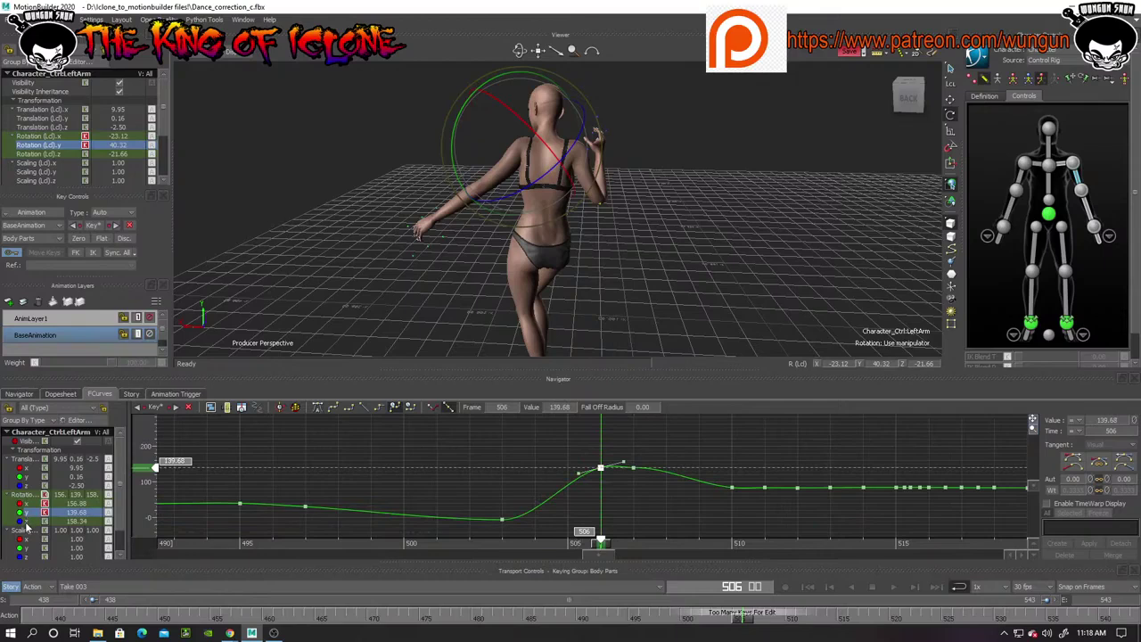
pyautogui.click(25, 522)
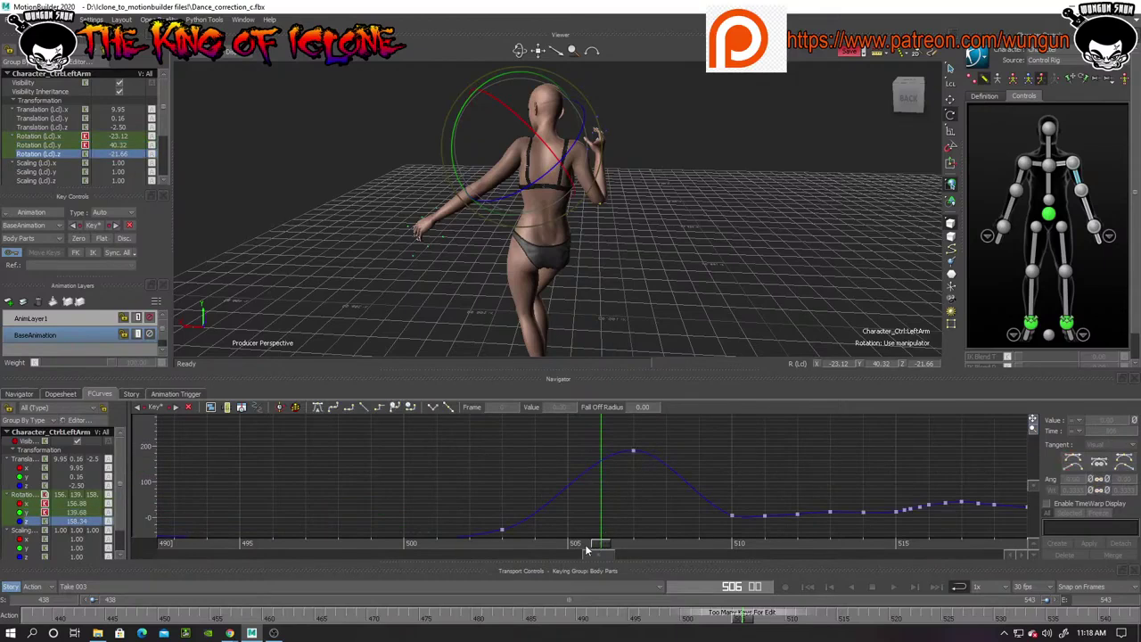
pyautogui.moveTo(585, 543); pyautogui.dragTo(562, 548)
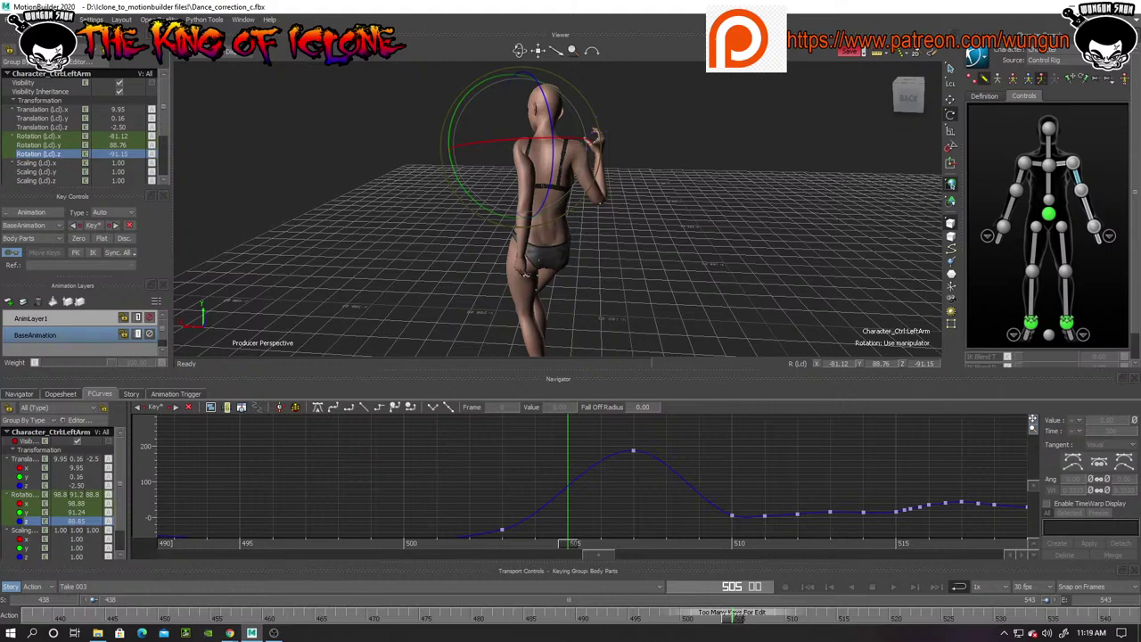
# Set the left arm's Rotation Y keys to 186.04 at frame 506 and 80.07 at frame 507
pyautogui.click(32, 515)
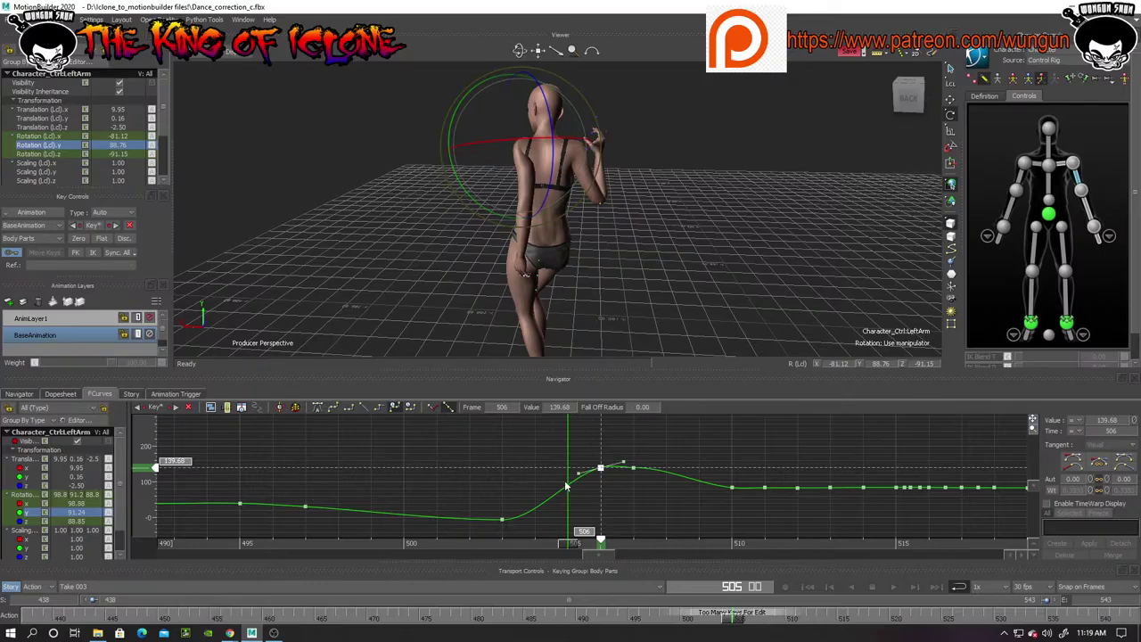
pyautogui.moveTo(601, 470); pyautogui.dragTo(604, 456)
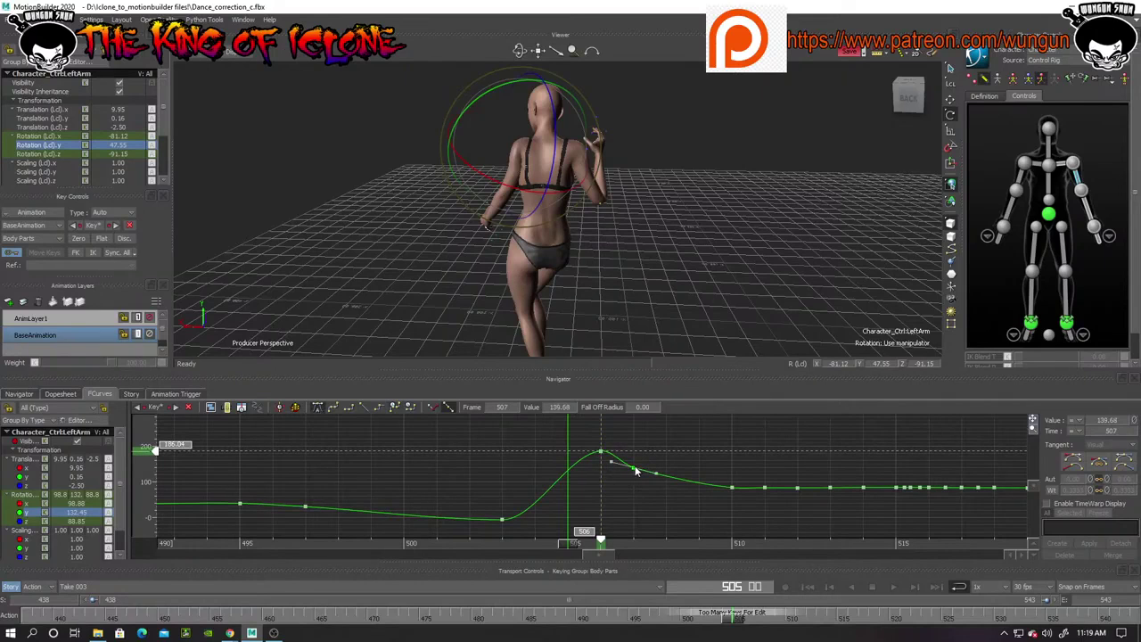
pyautogui.click(634, 458)
pyautogui.moveTo(640, 457); pyautogui.dragTo(635, 491)
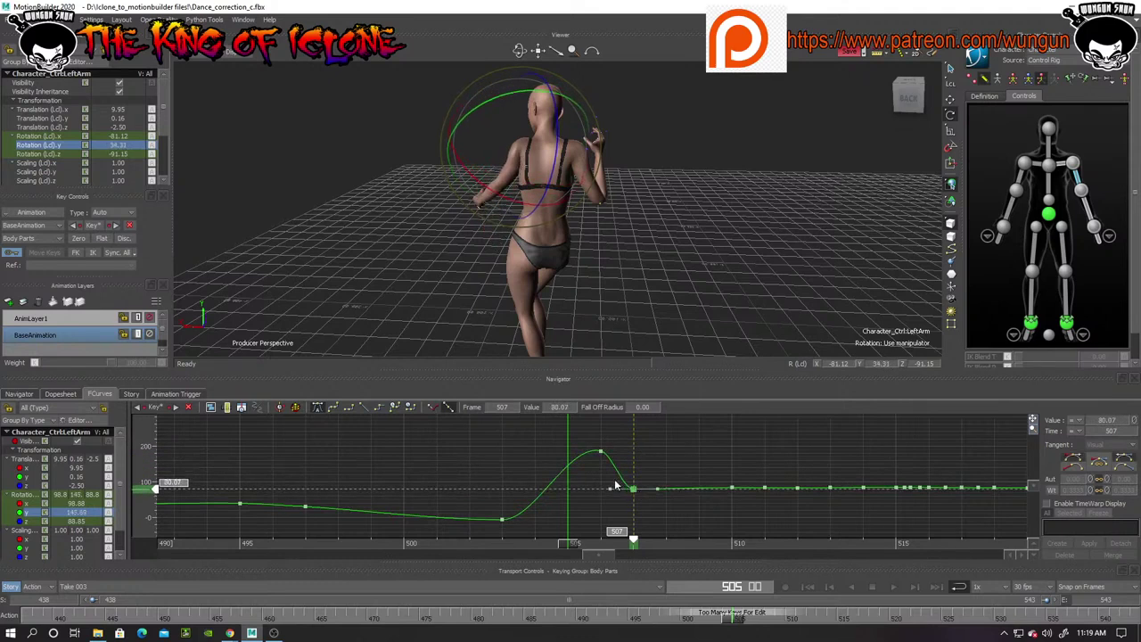
# Delete the left arm's Rotation X keys from frame 507 through frame 511
pyautogui.click(38, 504)
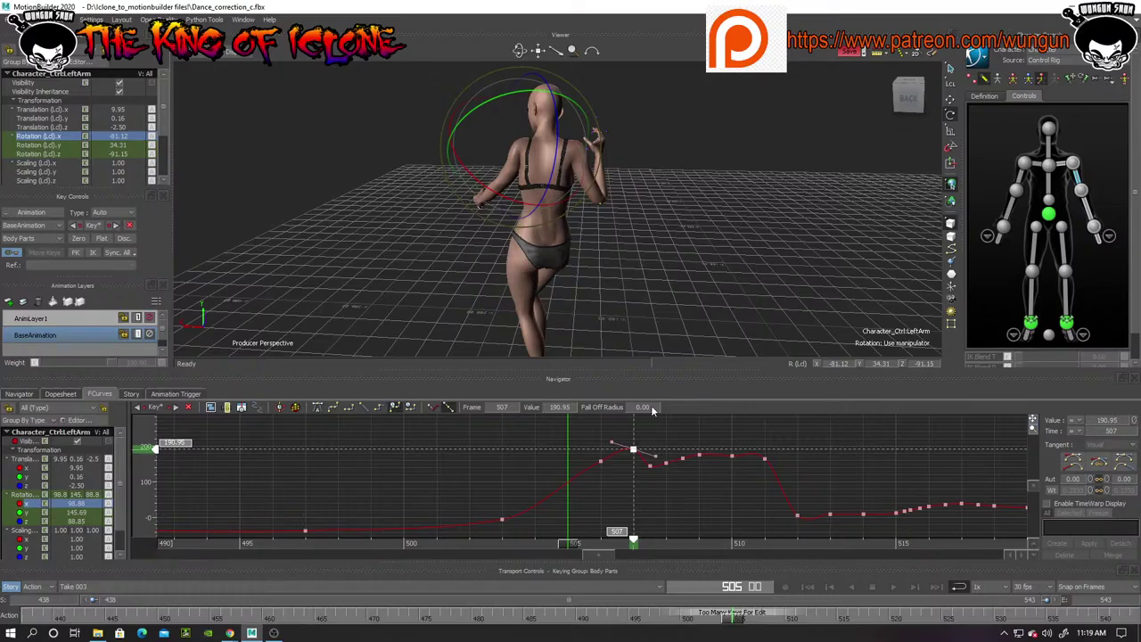
pyautogui.moveTo(770, 433); pyautogui.dragTo(633, 524)
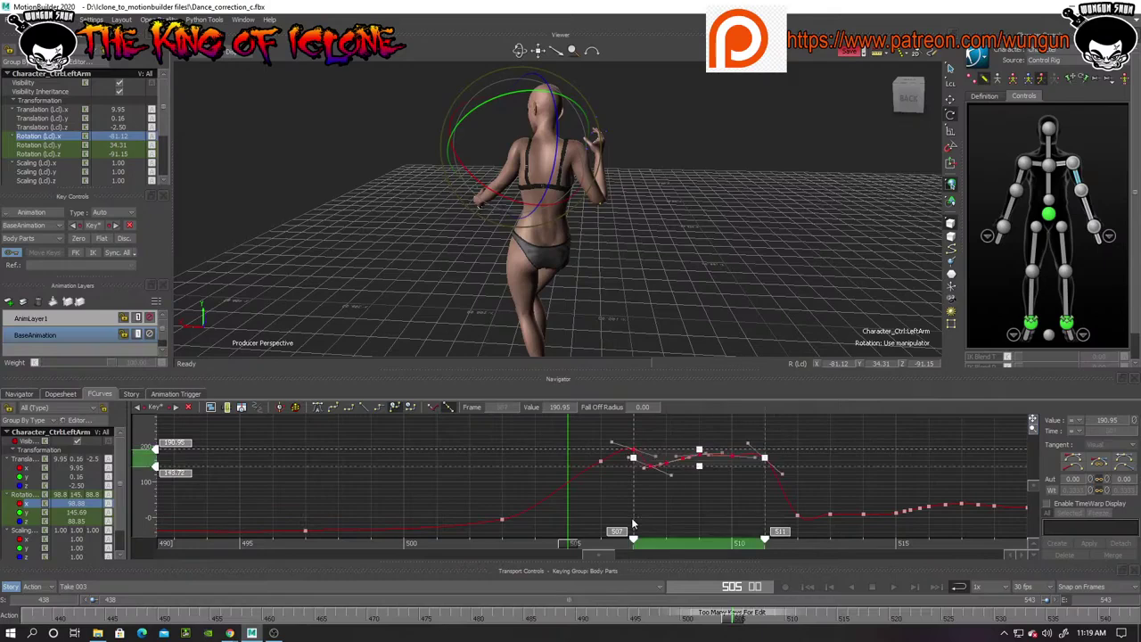
pyautogui.press('Delete')
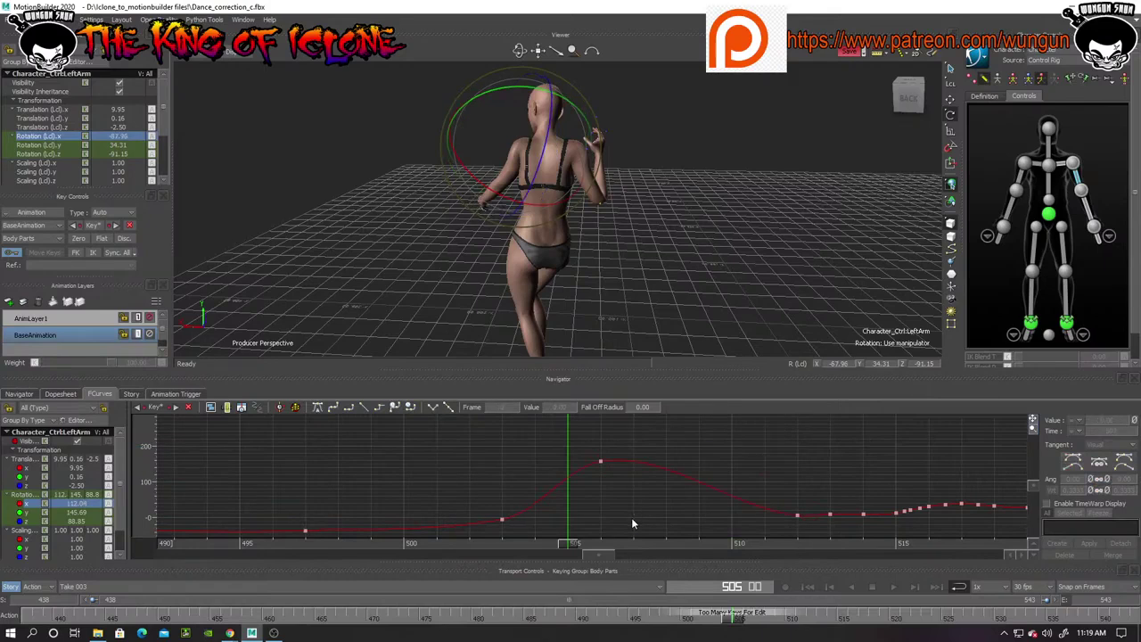
# Delete the left arm's Rotation Y keys from frame 506 through frame 510
pyautogui.click(33, 513)
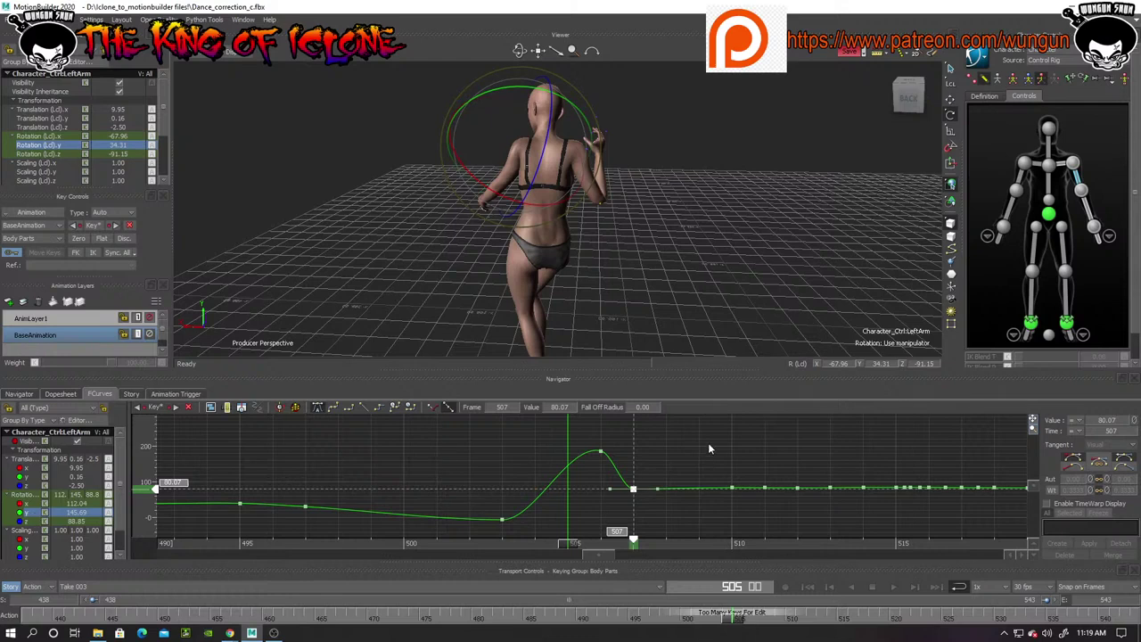
pyautogui.moveTo(738, 450); pyautogui.dragTo(592, 521)
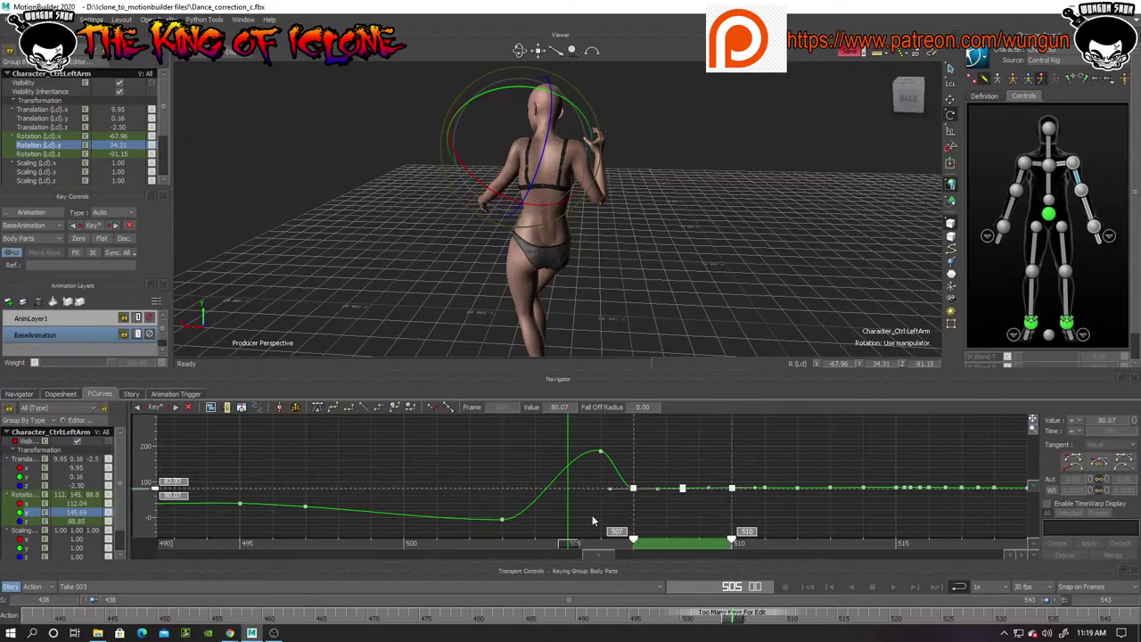
pyautogui.press('Delete')
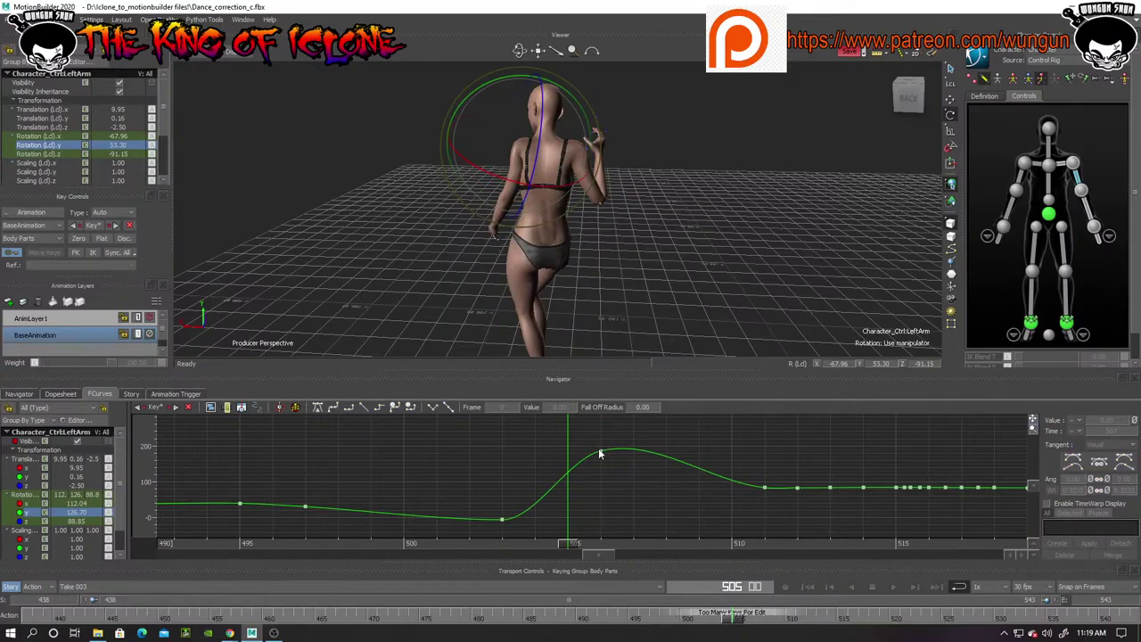
pyautogui.moveTo(600, 454)
pyautogui.mouseDown()
pyautogui.moveTo(601, 471)
pyautogui.moveTo(602, 455)
pyautogui.mouseUp()
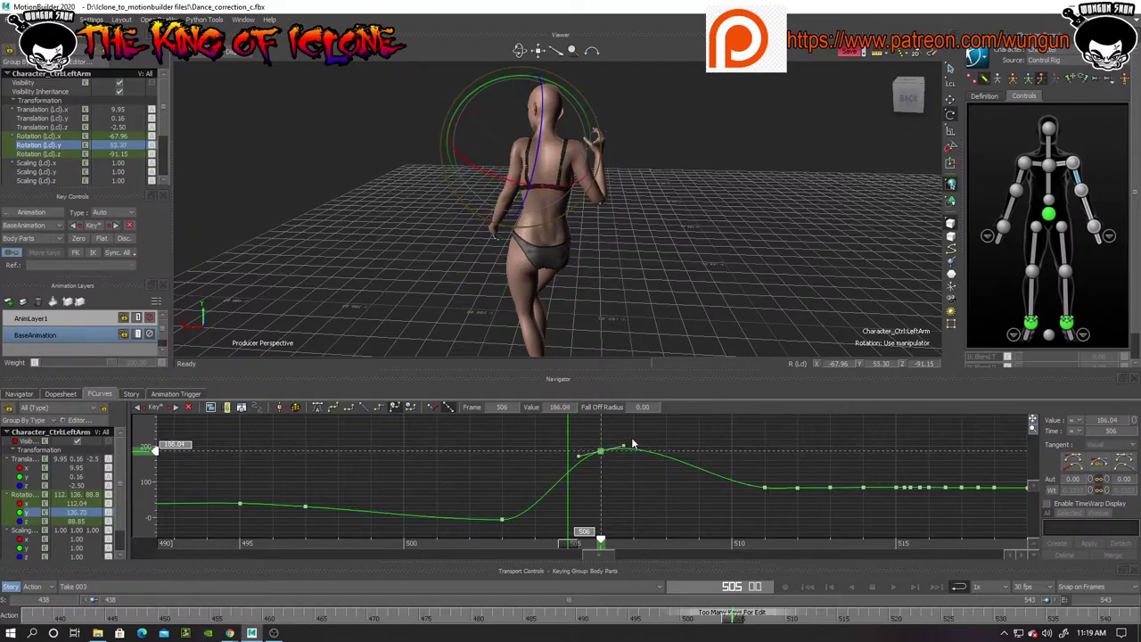
pyautogui.press('Delete')
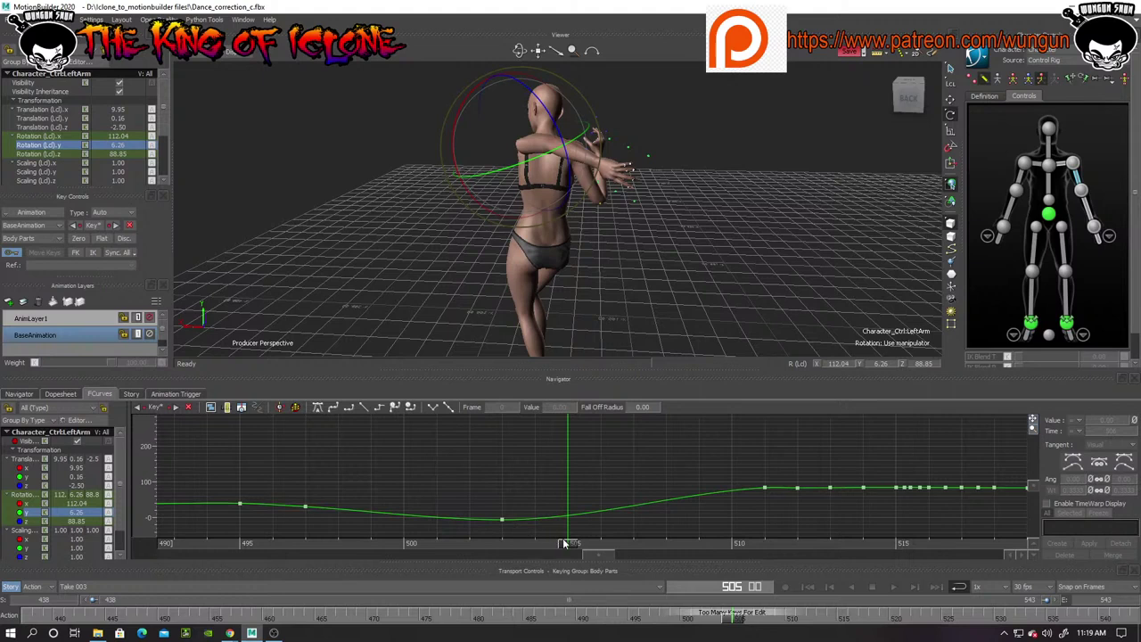
# Raise the left arm's Rotation Y key at frame 503 to 44.04 and check the pose at frame 505
pyautogui.moveTo(565, 543); pyautogui.dragTo(503, 502)
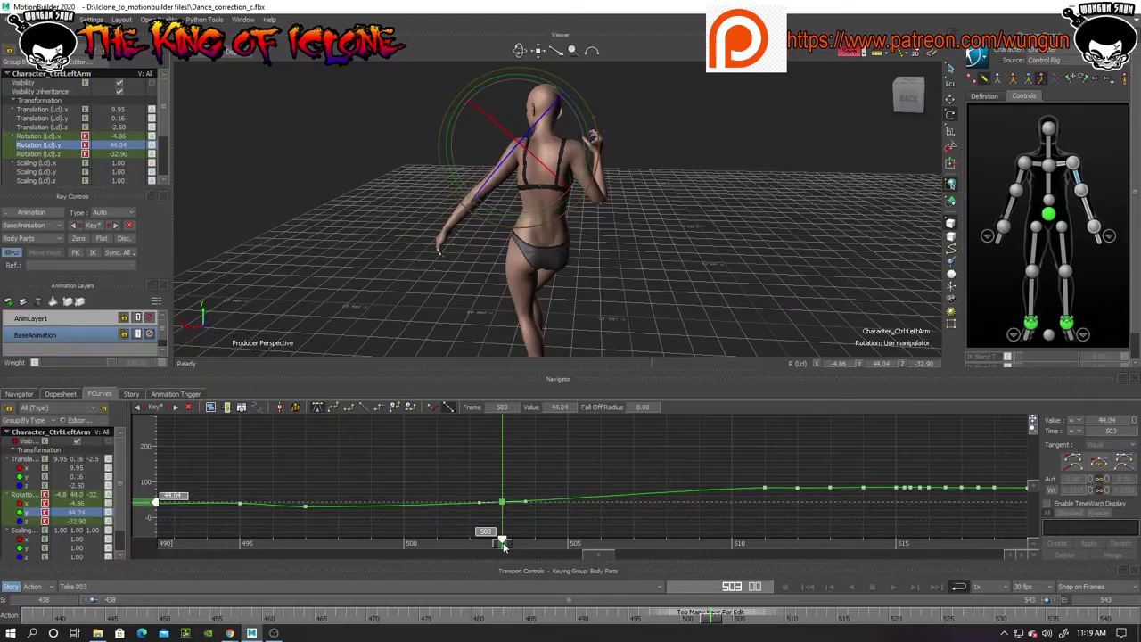
pyautogui.moveTo(503, 546); pyautogui.dragTo(569, 552)
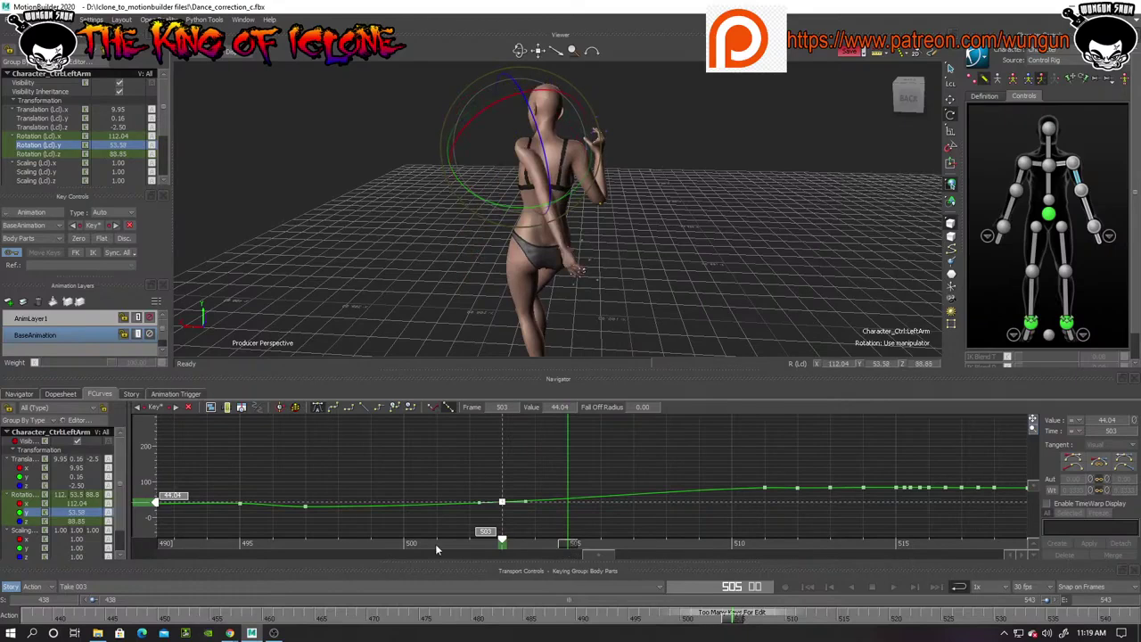
# Lower the left arm's Rotation Z key at frame 507 to 48.37
pyautogui.click(37, 505)
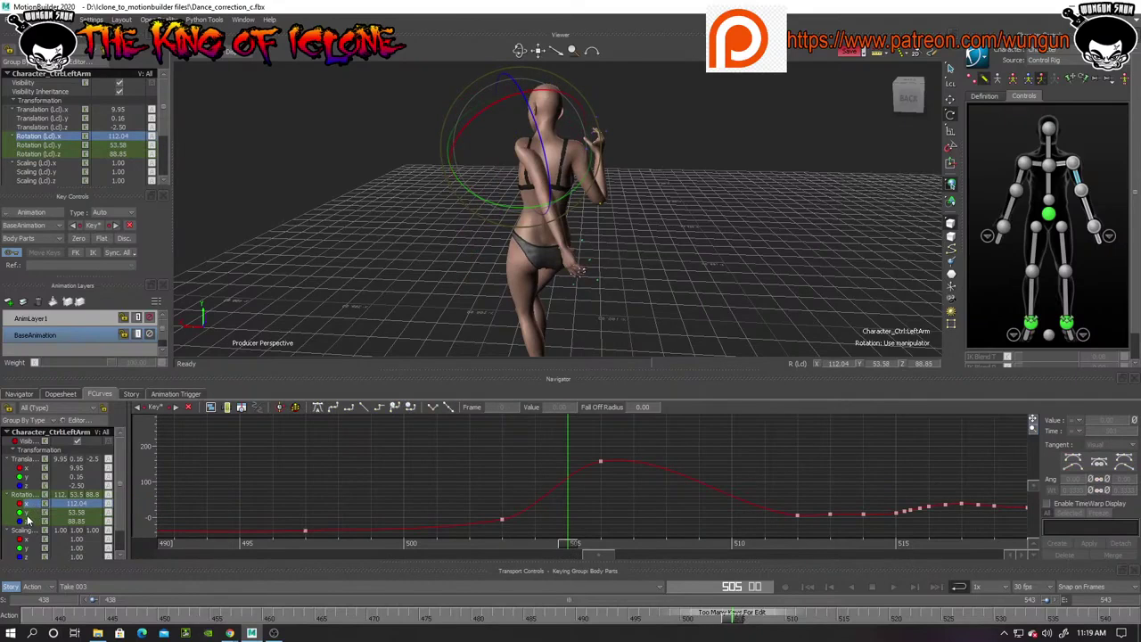
pyautogui.click(26, 514)
pyautogui.click(28, 522)
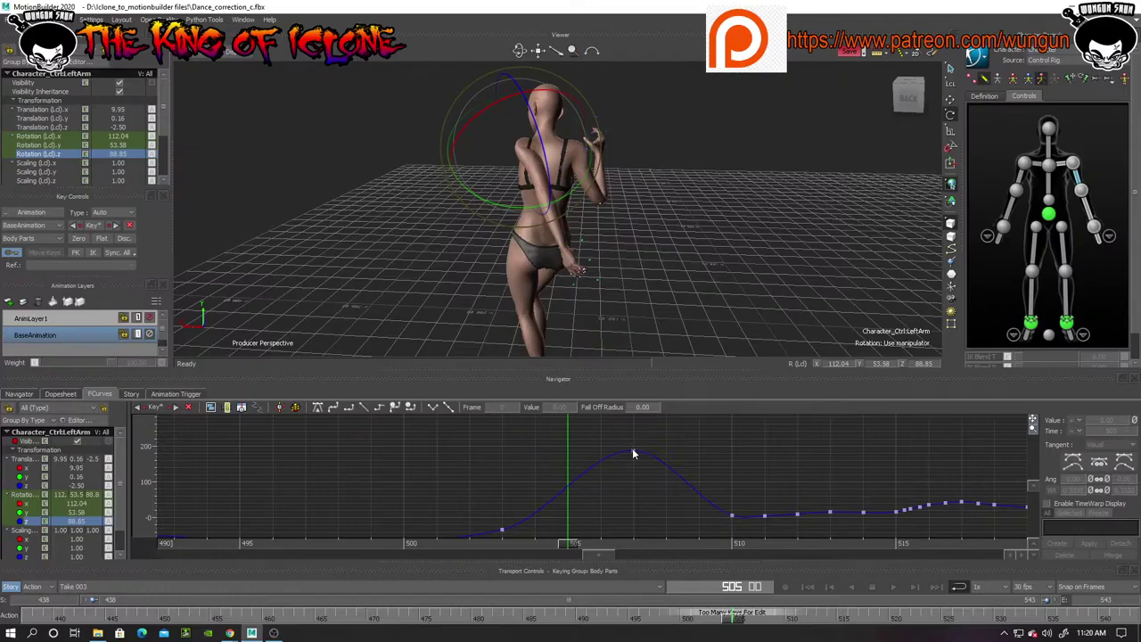
pyautogui.moveTo(633, 448); pyautogui.dragTo(635, 504)
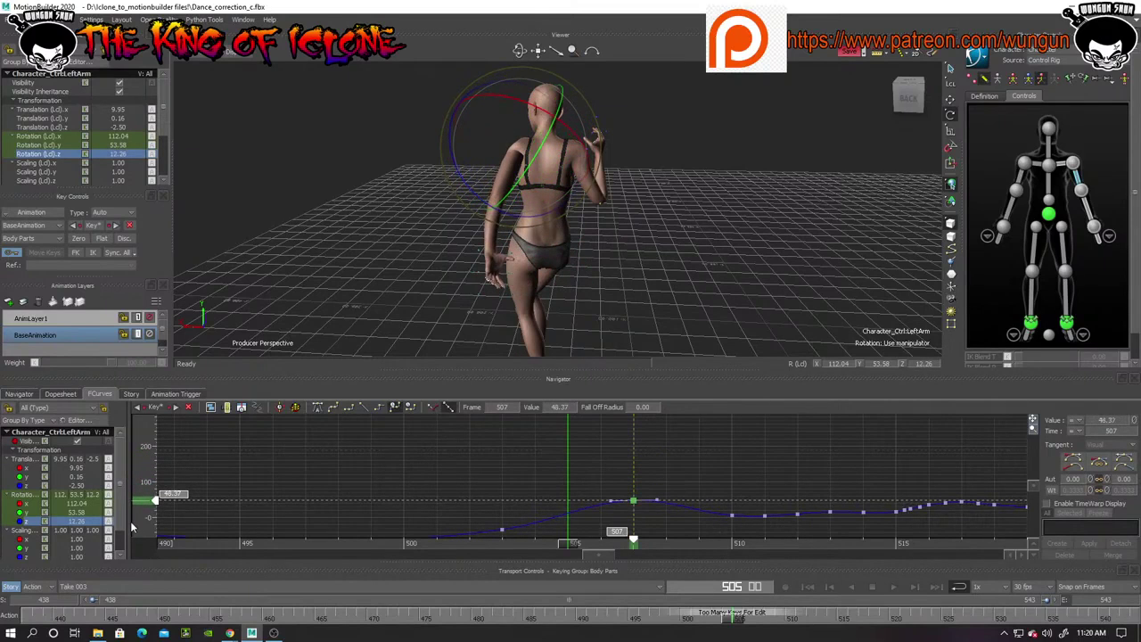
# Lower the left arm's Rotation X key at frame 506 to 29.39 and its Rotation Z key at frame 507 to 6.56
pyautogui.click(27, 504)
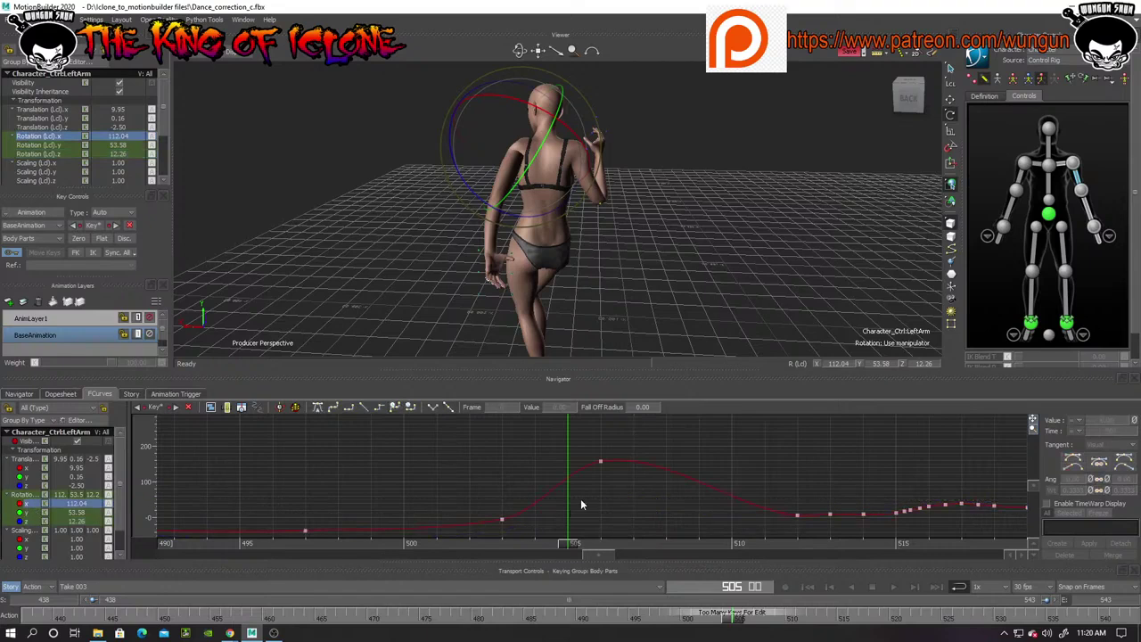
pyautogui.moveTo(601, 461); pyautogui.dragTo(615, 510)
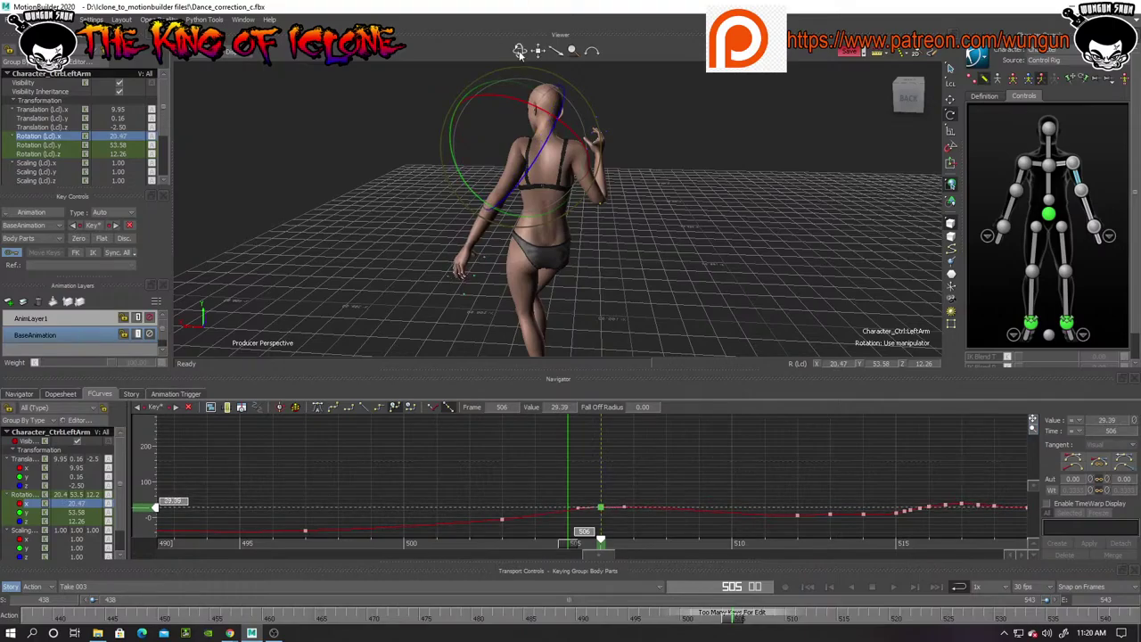
pyautogui.moveTo(519, 51)
pyautogui.mouseDown()
pyautogui.moveTo(678, 54)
pyautogui.moveTo(589, 89)
pyautogui.moveTo(510, 72)
pyautogui.mouseUp()
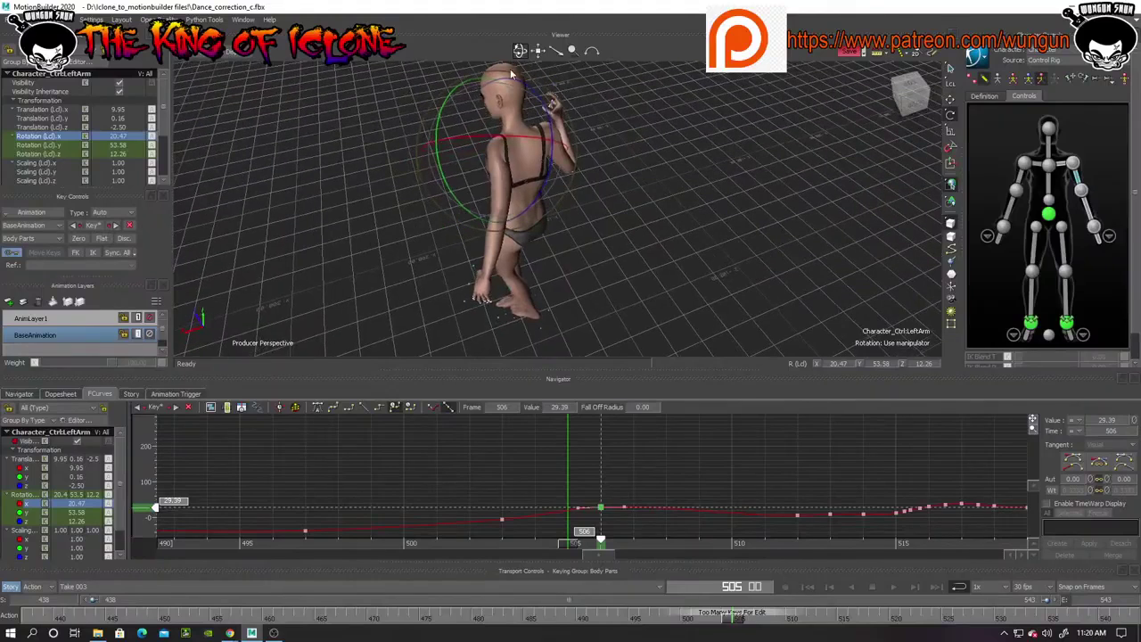
pyautogui.click(33, 521)
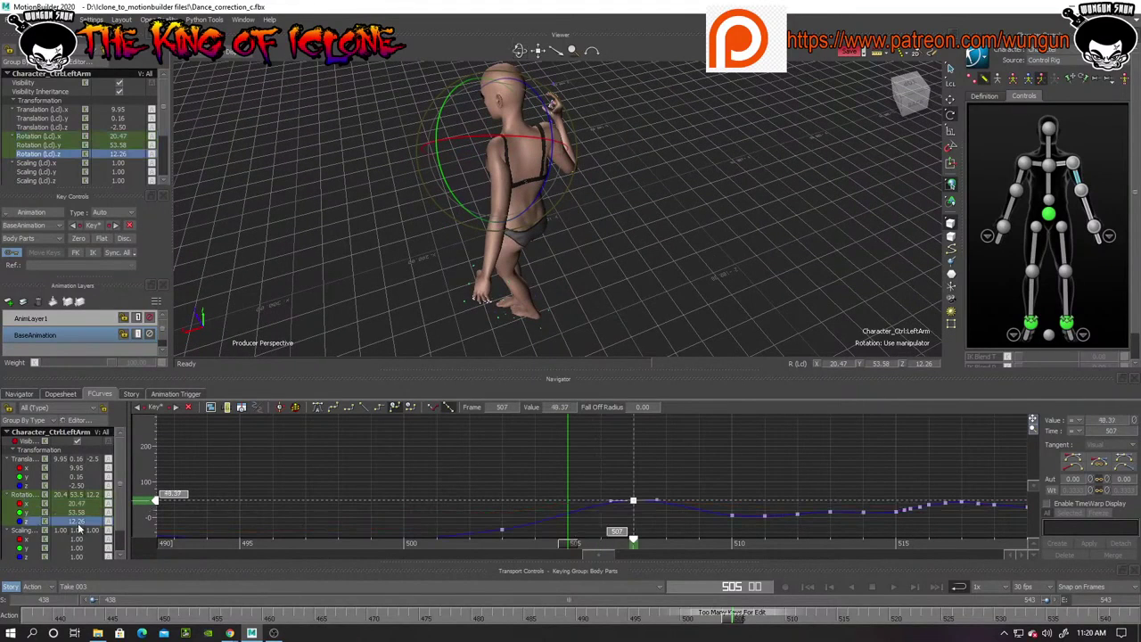
pyautogui.moveTo(633, 503); pyautogui.dragTo(640, 520)
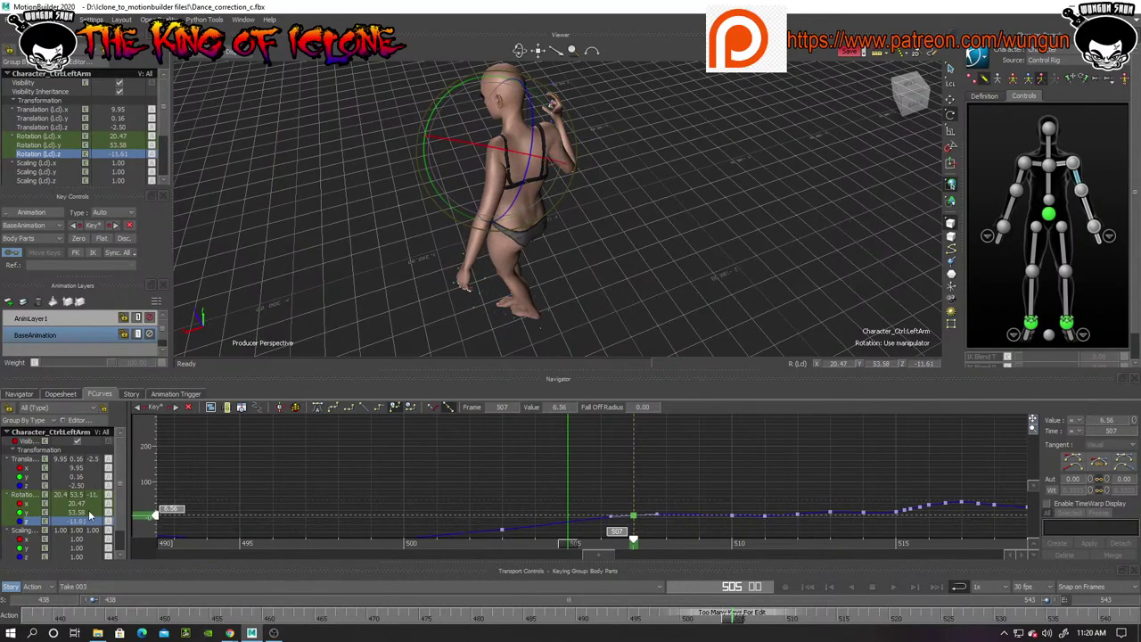
# Rotate and key the left arm at frame 505 with Rotation X 17.90, Y 29.31 and Z -14.93
pyautogui.click(40, 513)
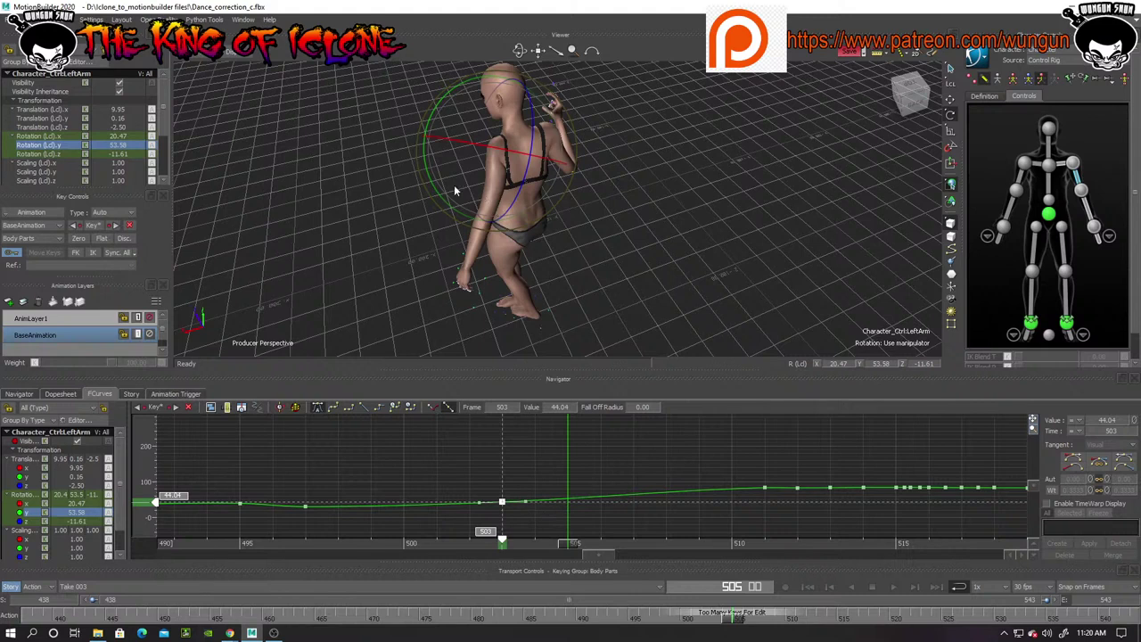
pyautogui.moveTo(433, 188); pyautogui.dragTo(428, 185)
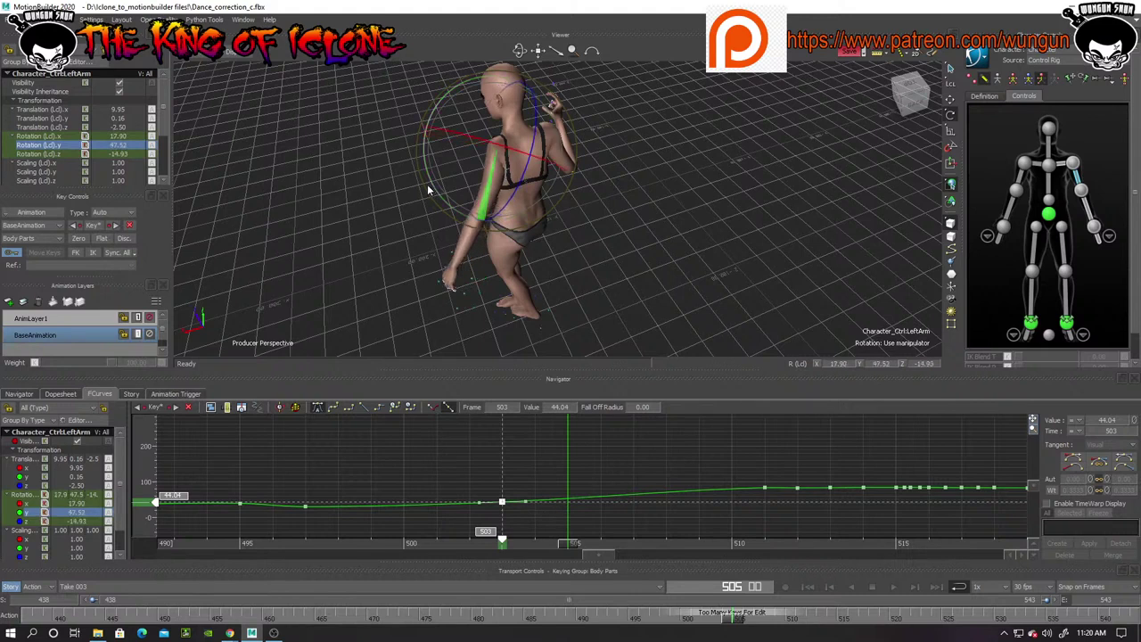
pyautogui.press('k')
pyautogui.moveTo(569, 501); pyautogui.dragTo(575, 513)
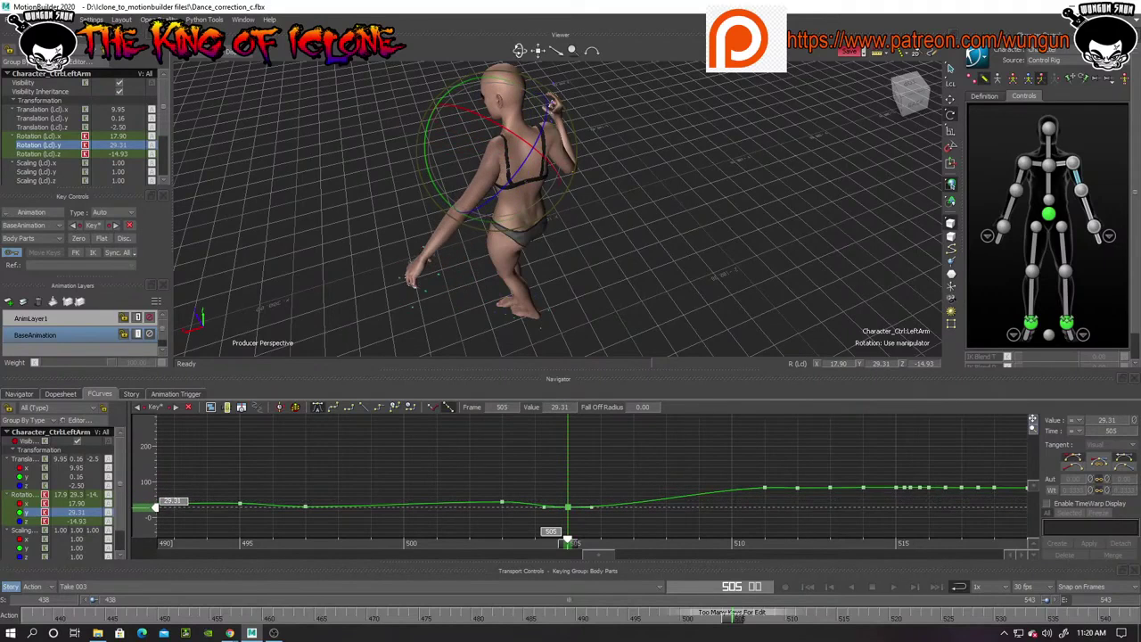
pyautogui.moveTo(519, 52); pyautogui.dragTo(584, 35)
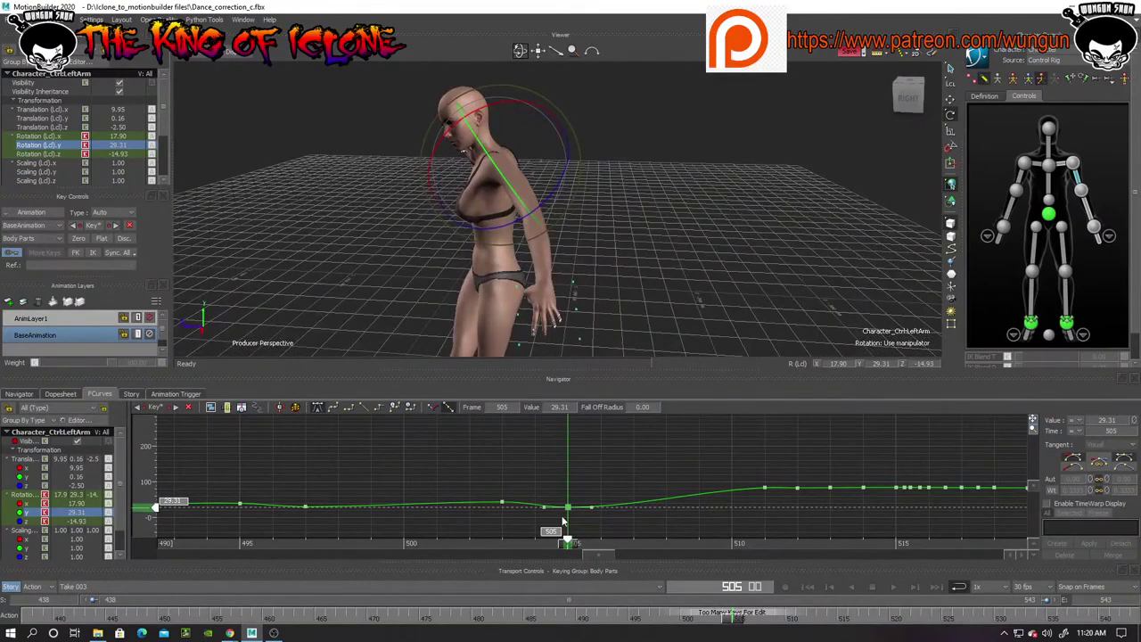
# Scrub between frames 496 and 507, compare the left arm's three rotation curves, and play from frame 497 to review the arm's motion
pyautogui.click(528, 533)
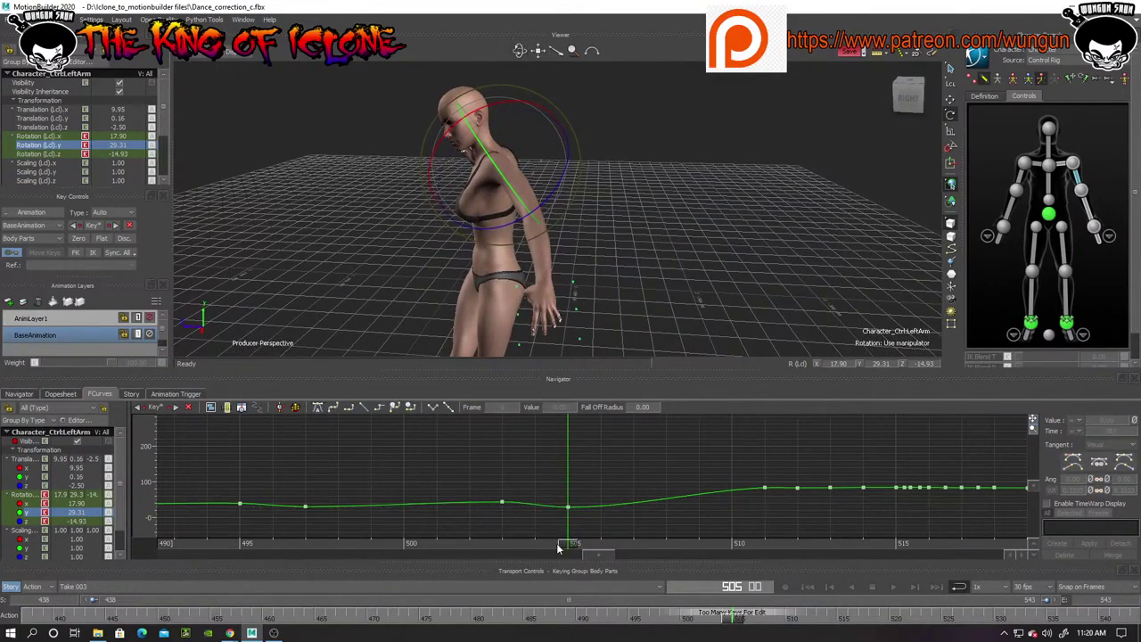
pyautogui.moveTo(571, 548); pyautogui.dragTo(325, 553)
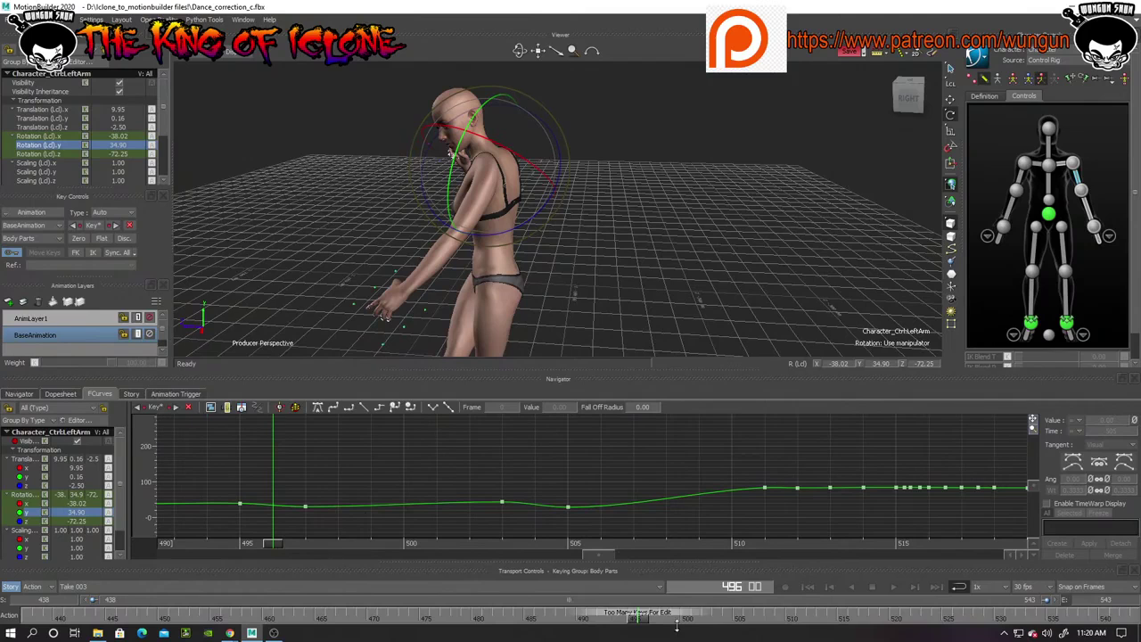
pyautogui.moveTo(646, 624); pyautogui.dragTo(751, 640)
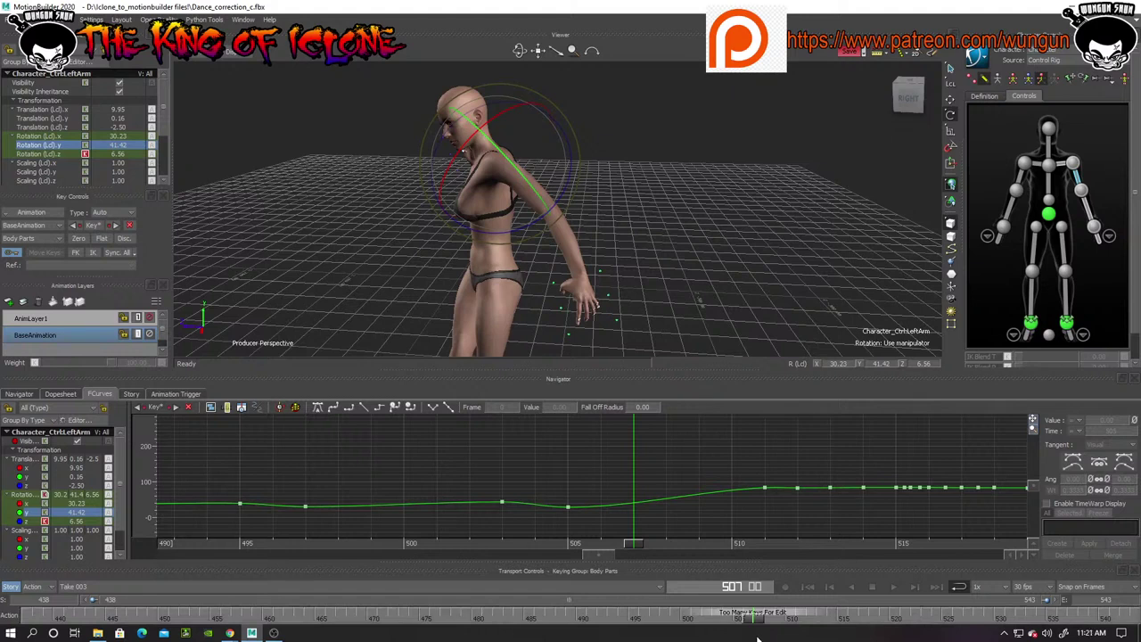
pyautogui.click(33, 506)
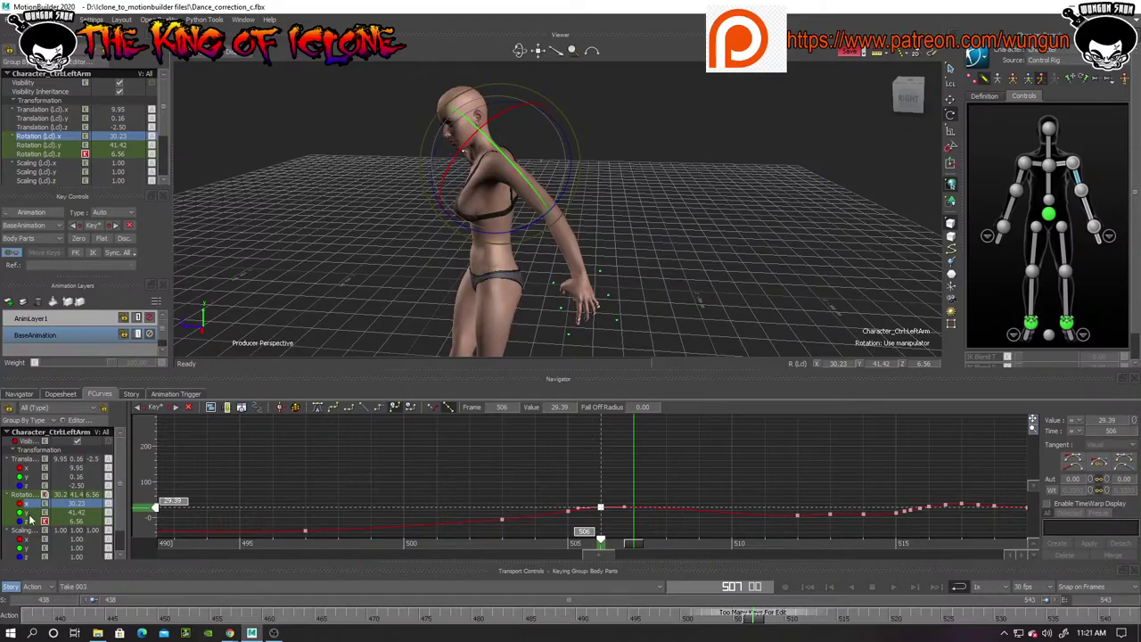
pyautogui.click(32, 513)
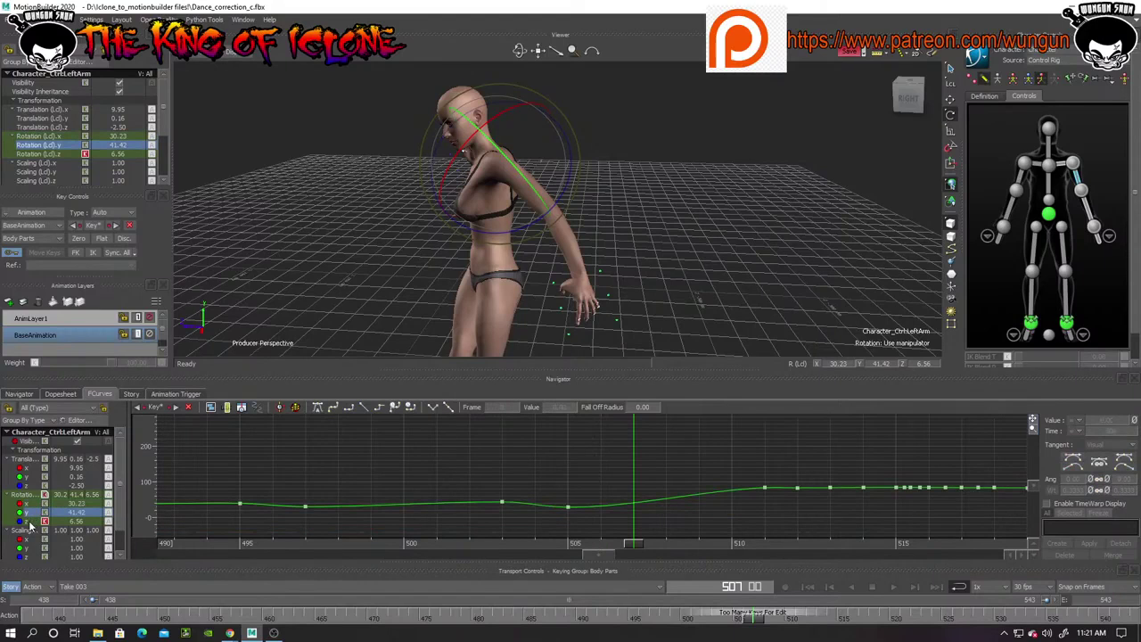
pyautogui.click(29, 524)
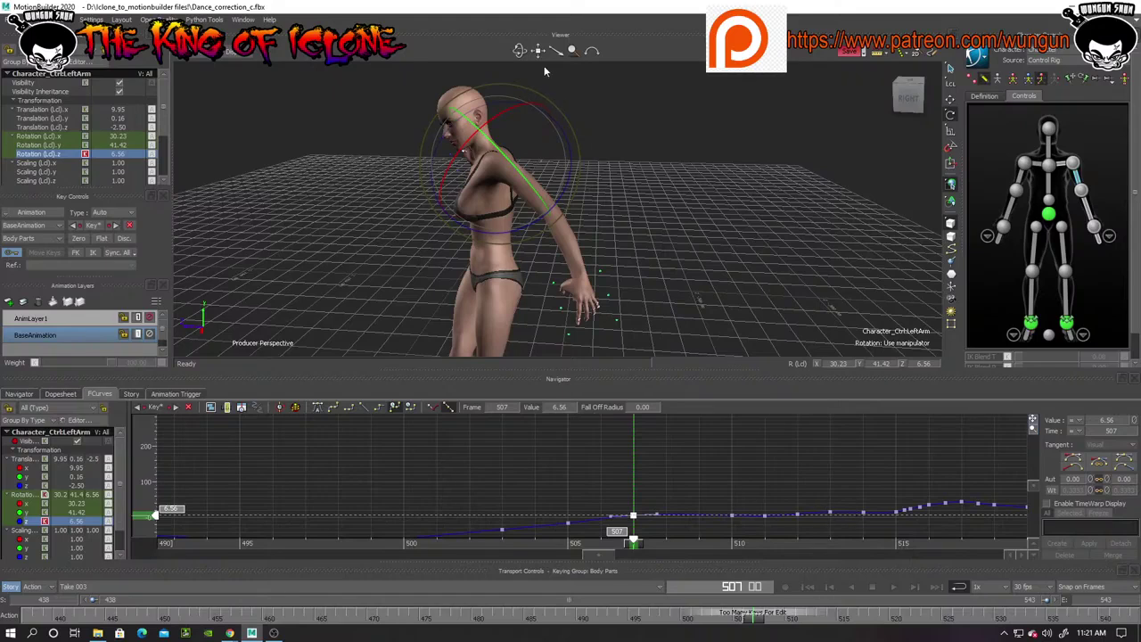
pyautogui.moveTo(519, 51); pyautogui.dragTo(522, 55)
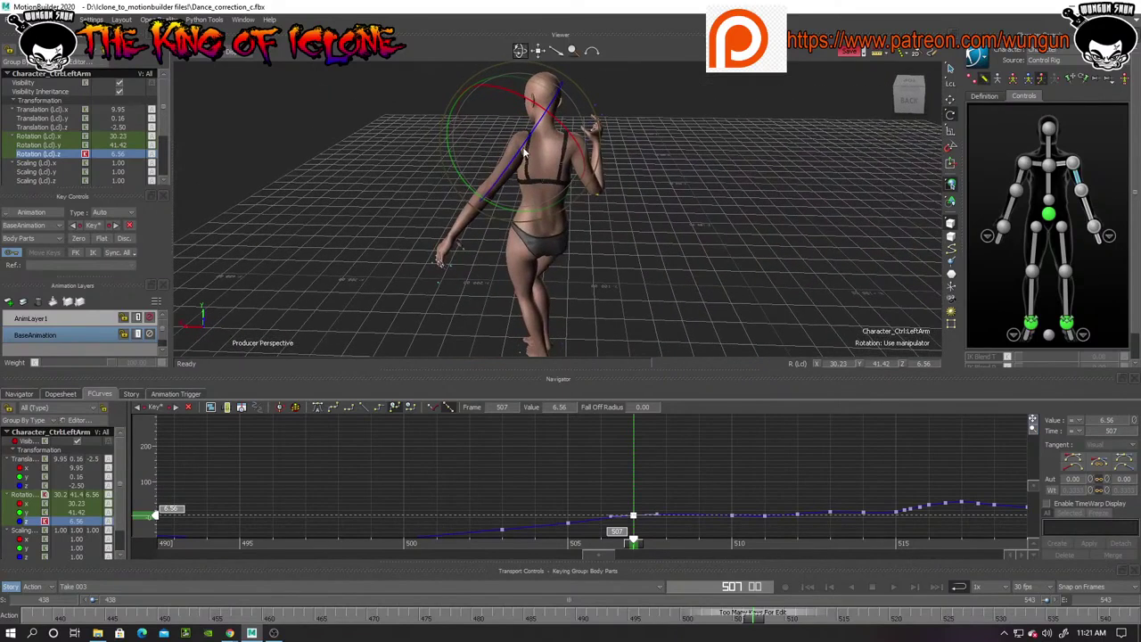
pyautogui.moveTo(627, 538); pyautogui.dragTo(306, 543)
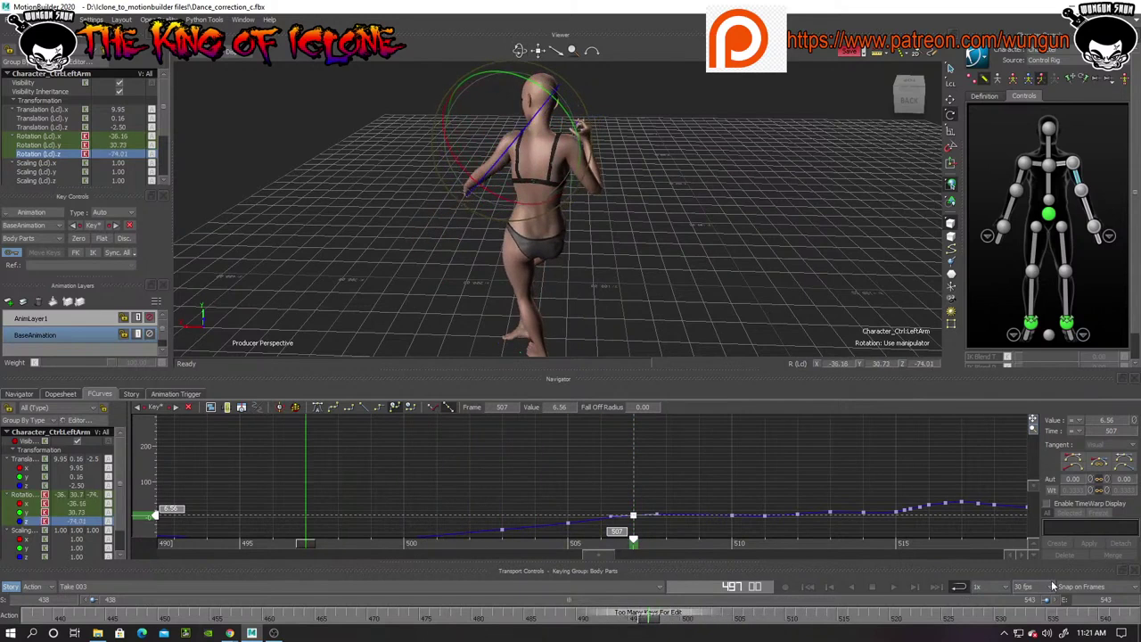
pyautogui.click(894, 587)
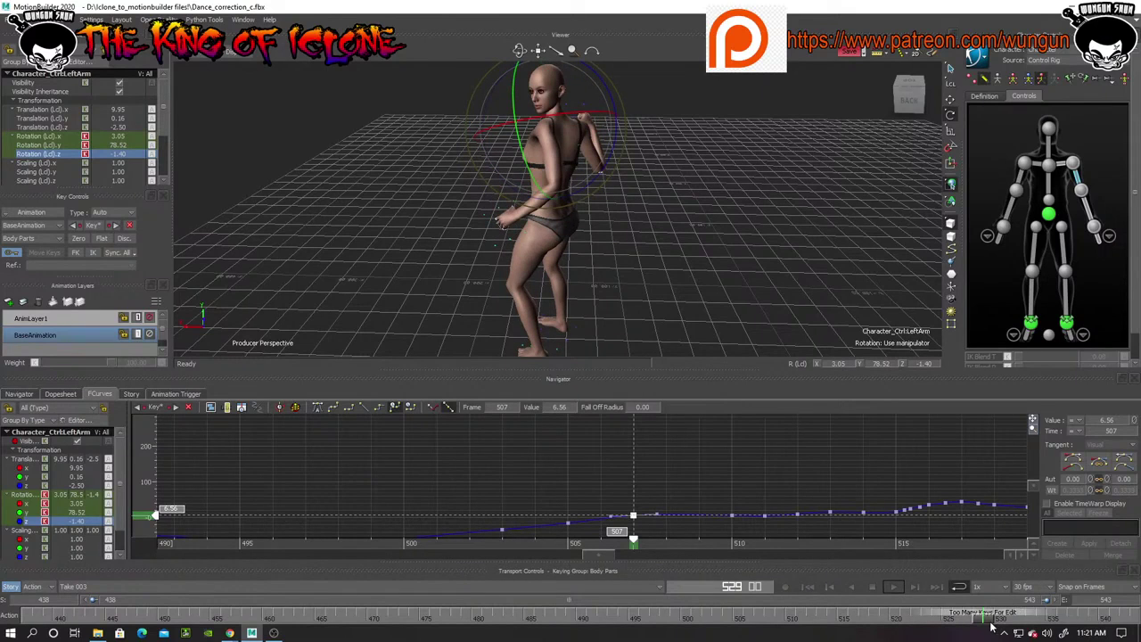
pyautogui.moveTo(992, 627)
pyautogui.mouseDown()
pyautogui.moveTo(745, 617)
pyautogui.moveTo(1088, 617)
pyautogui.mouseUp()
# Lower the left arm's Rotation Y key at the end frame 543 to 55.89
pyautogui.moveTo(520, 50); pyautogui.dragTo(388, 49)
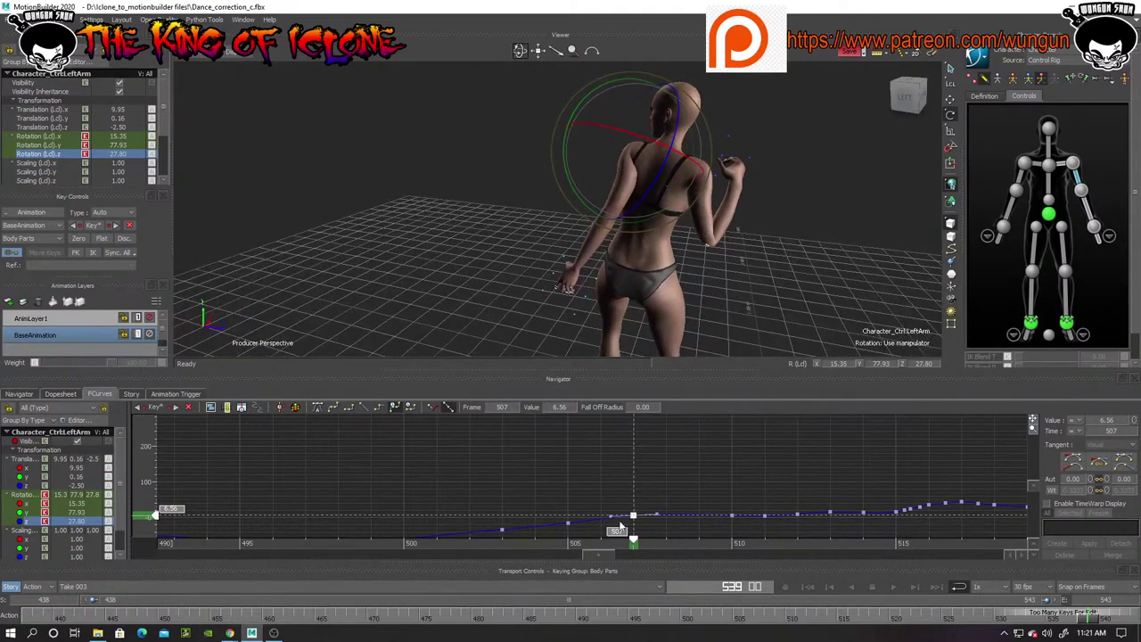
pyautogui.moveTo(1079, 620); pyautogui.dragTo(1090, 621)
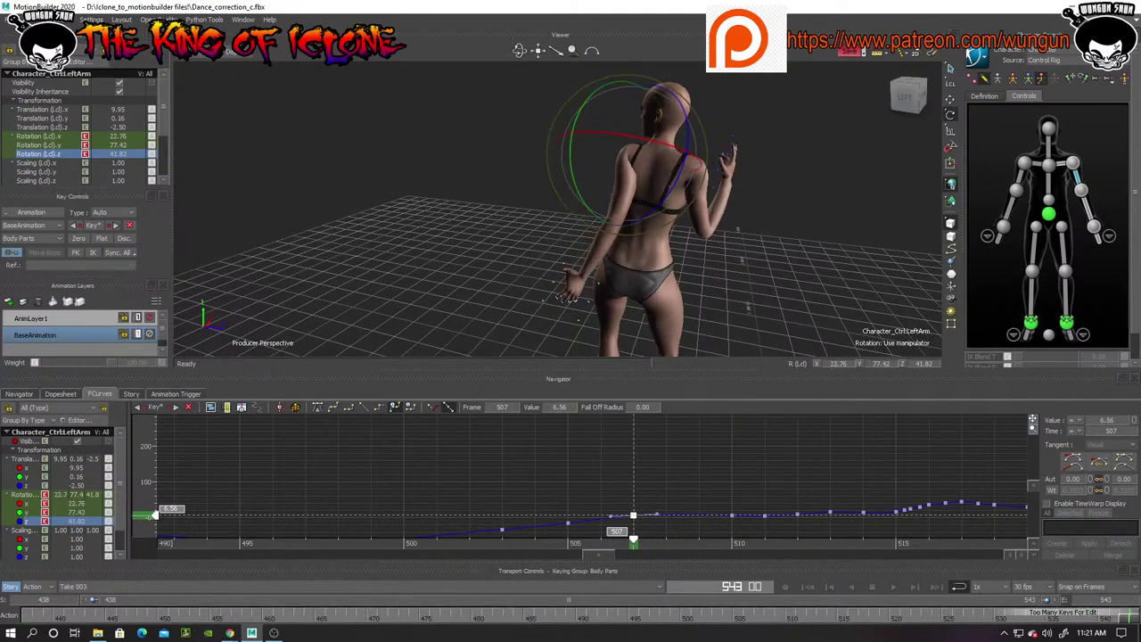
pyautogui.moveTo(599, 554)
pyautogui.mouseDown()
pyautogui.moveTo(624, 557)
pyautogui.moveTo(610, 553)
pyautogui.mouseUp()
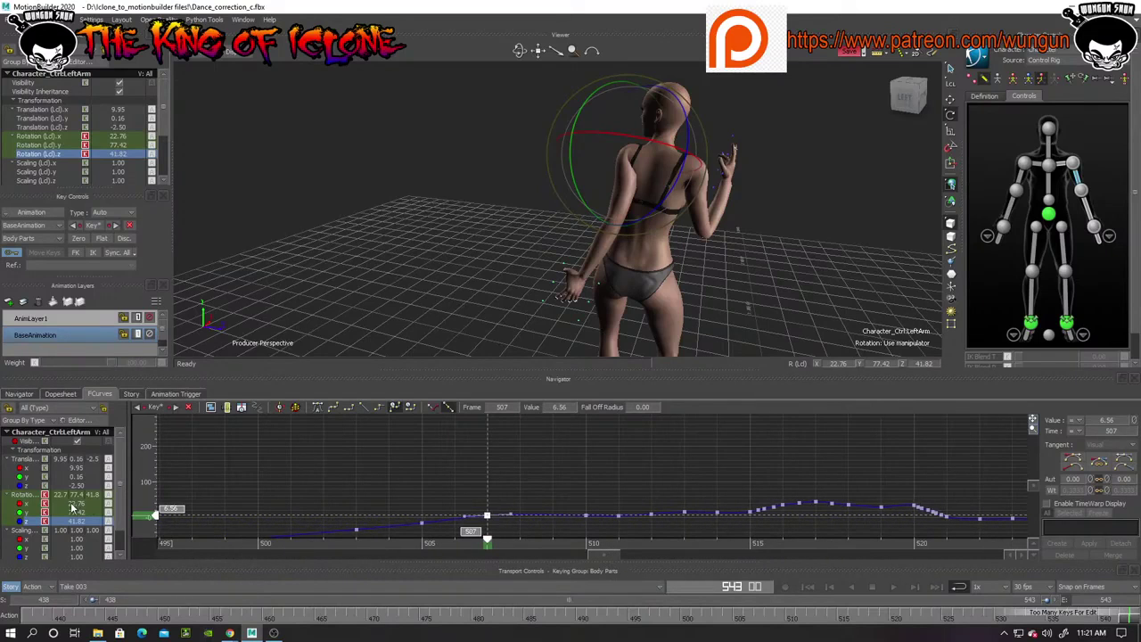
pyautogui.click(27, 513)
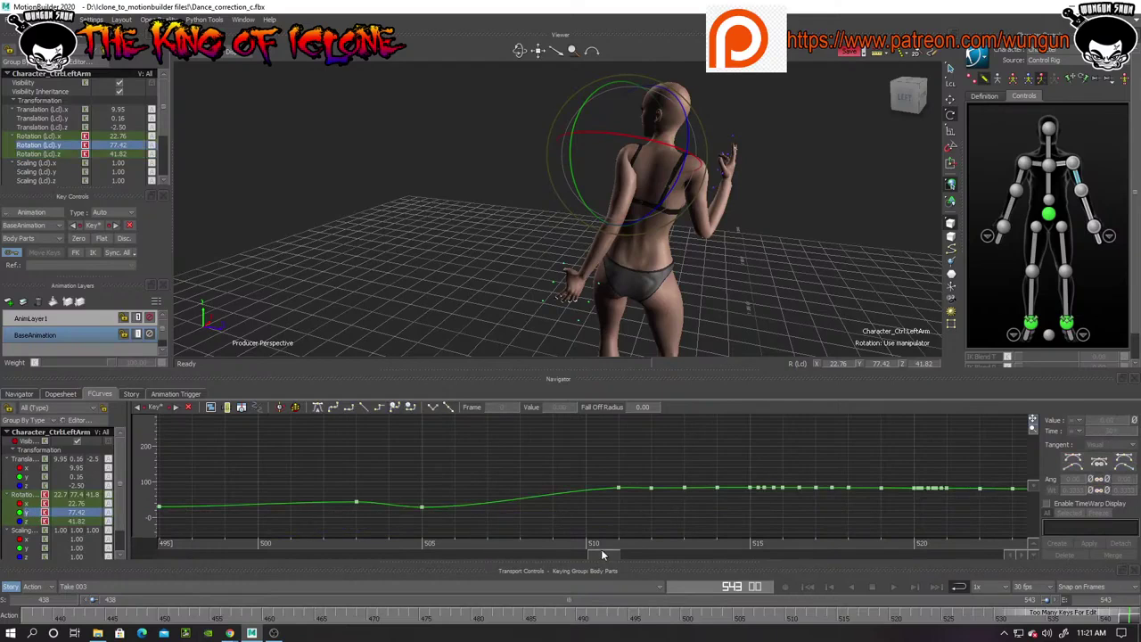
pyautogui.moveTo(602, 554); pyautogui.dragTo(647, 558)
pyautogui.click(598, 489)
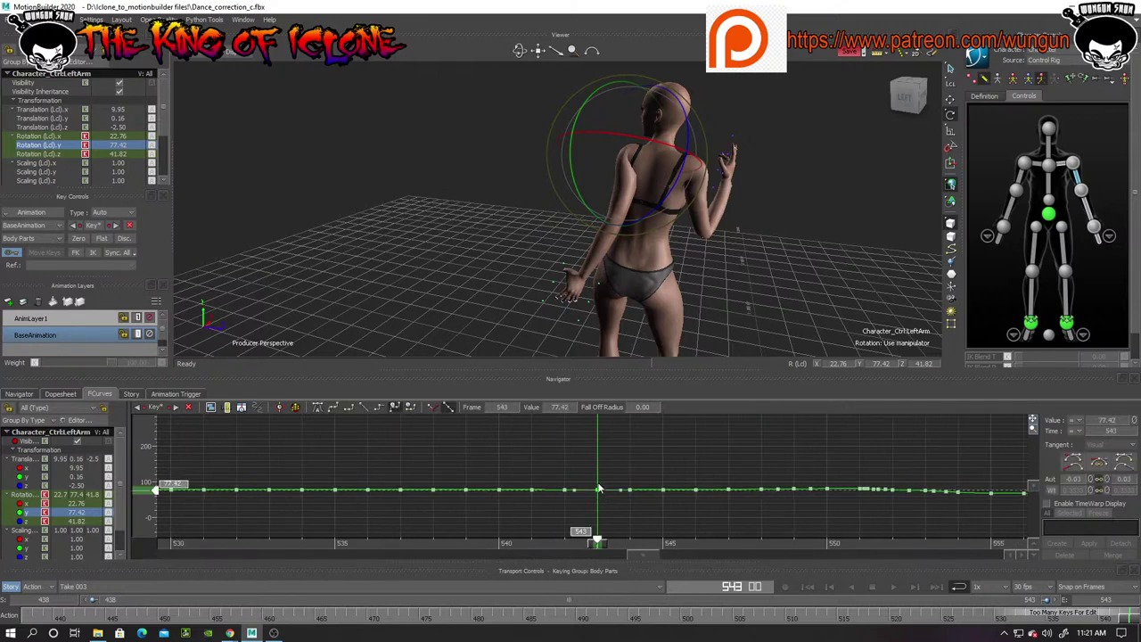
pyautogui.moveTo(598, 489)
pyautogui.mouseDown()
pyautogui.moveTo(599, 467)
pyautogui.moveTo(603, 498)
pyautogui.mouseUp()
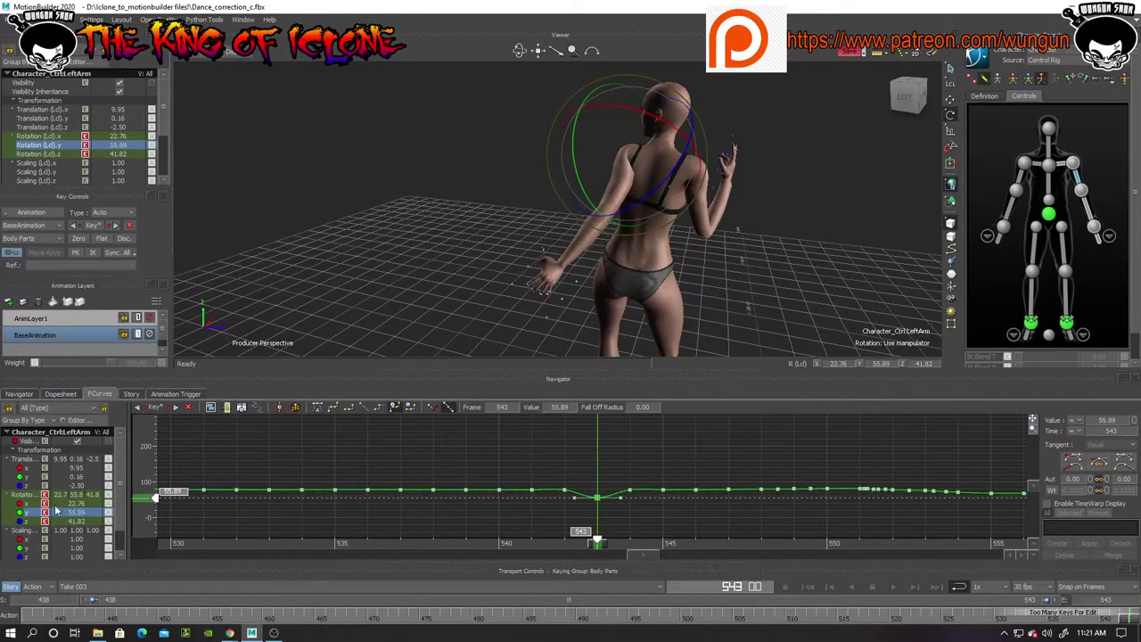
# Set the left arm's keys at frame 543 to -7.85 for Rotation Z and 22.06 for Rotation X
pyautogui.click(33, 503)
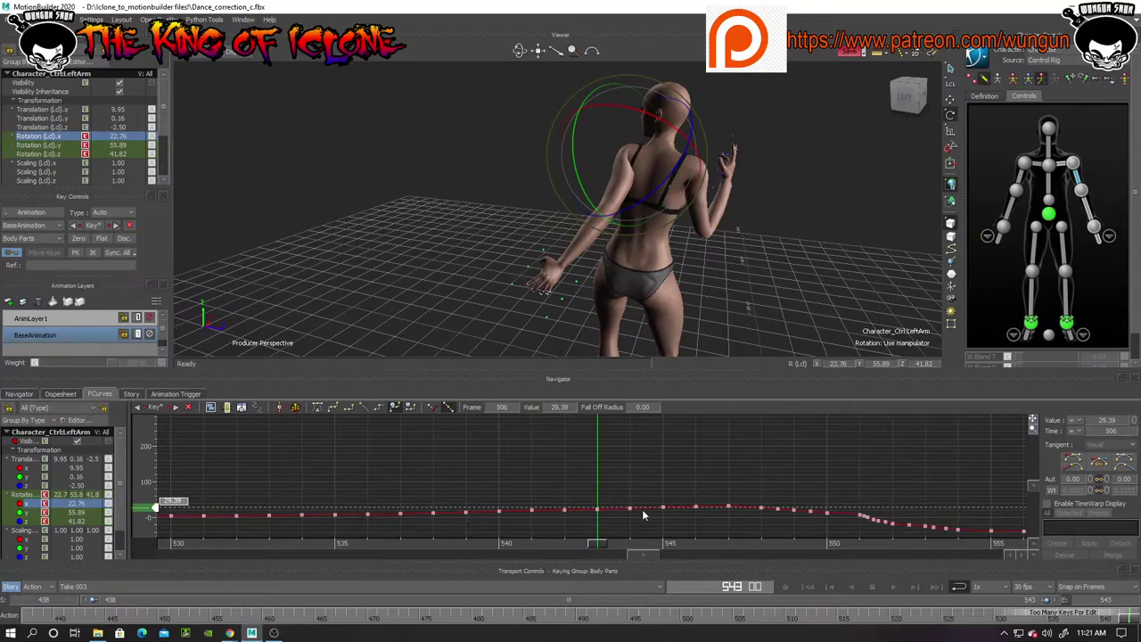
pyautogui.moveTo(597, 514); pyautogui.dragTo(601, 493)
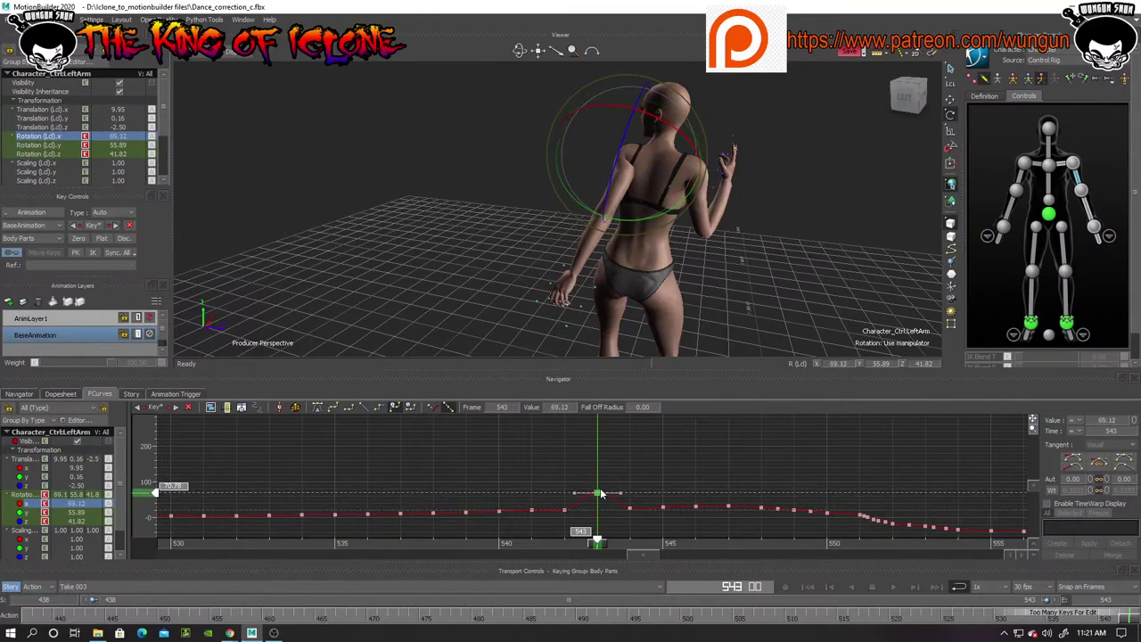
pyautogui.click(34, 522)
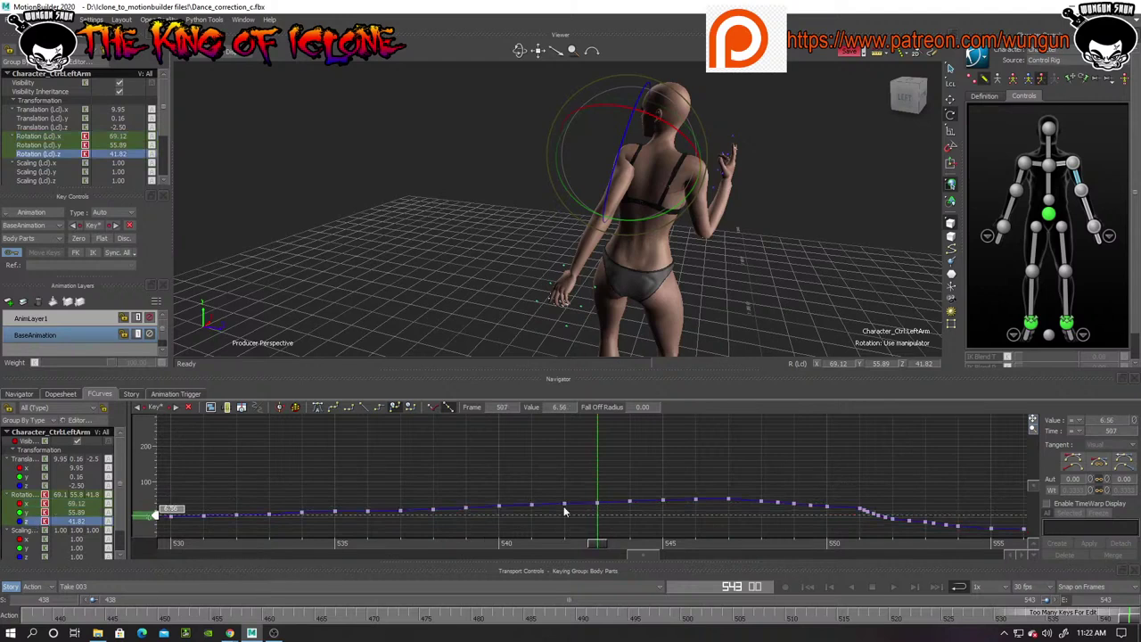
pyautogui.moveTo(598, 504)
pyautogui.mouseDown()
pyautogui.moveTo(599, 493)
pyautogui.moveTo(598, 521)
pyautogui.mouseUp()
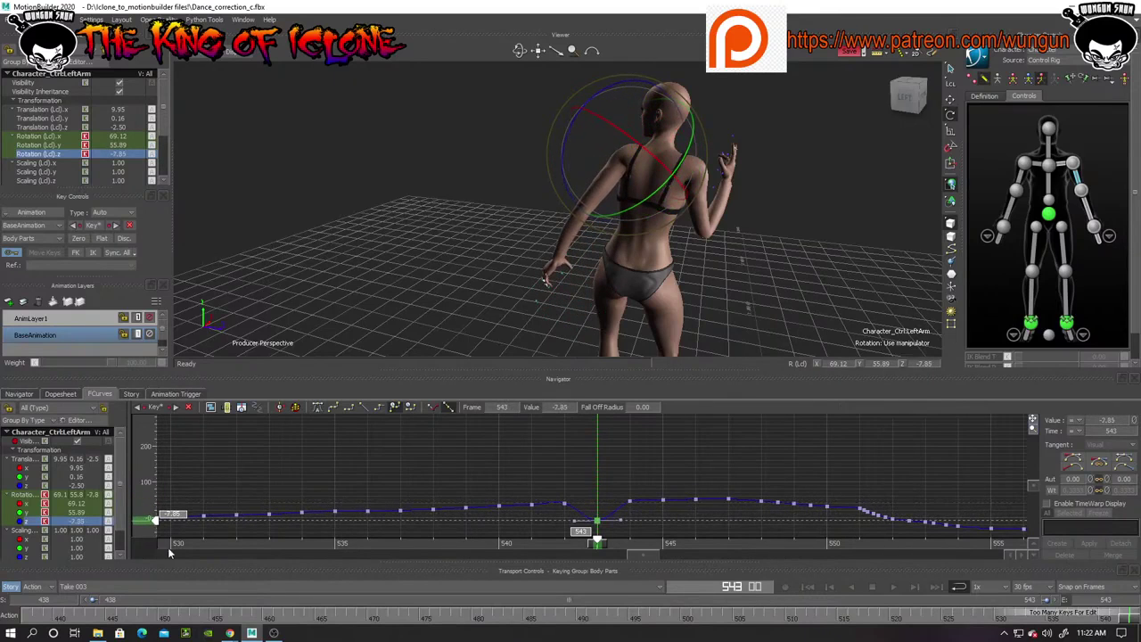
pyautogui.click(26, 505)
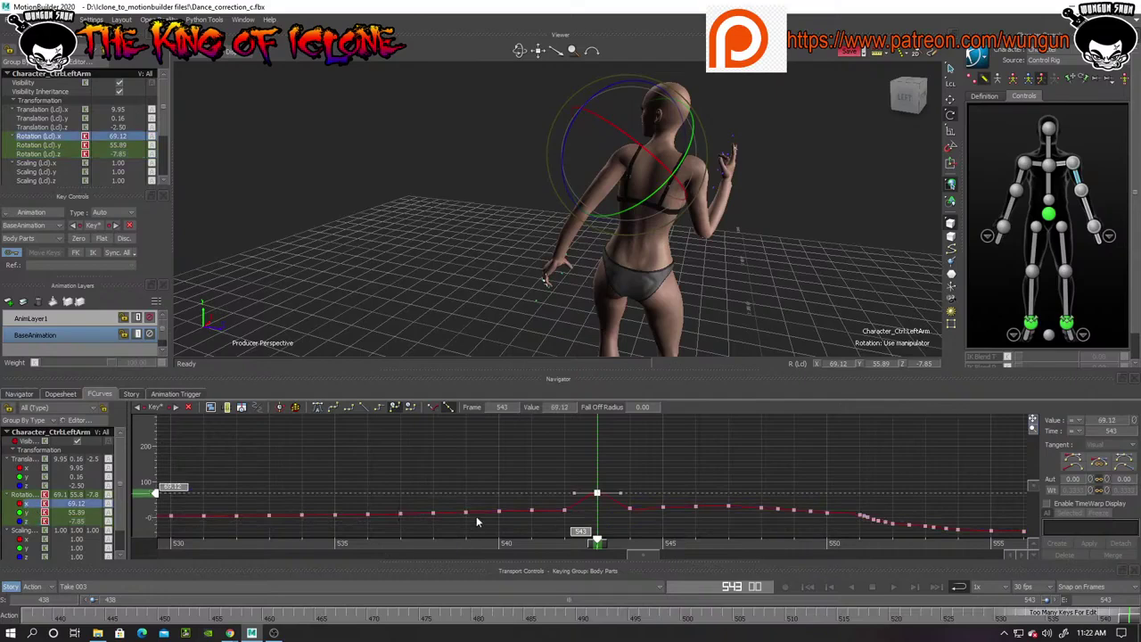
pyautogui.moveTo(598, 496); pyautogui.dragTo(599, 517)
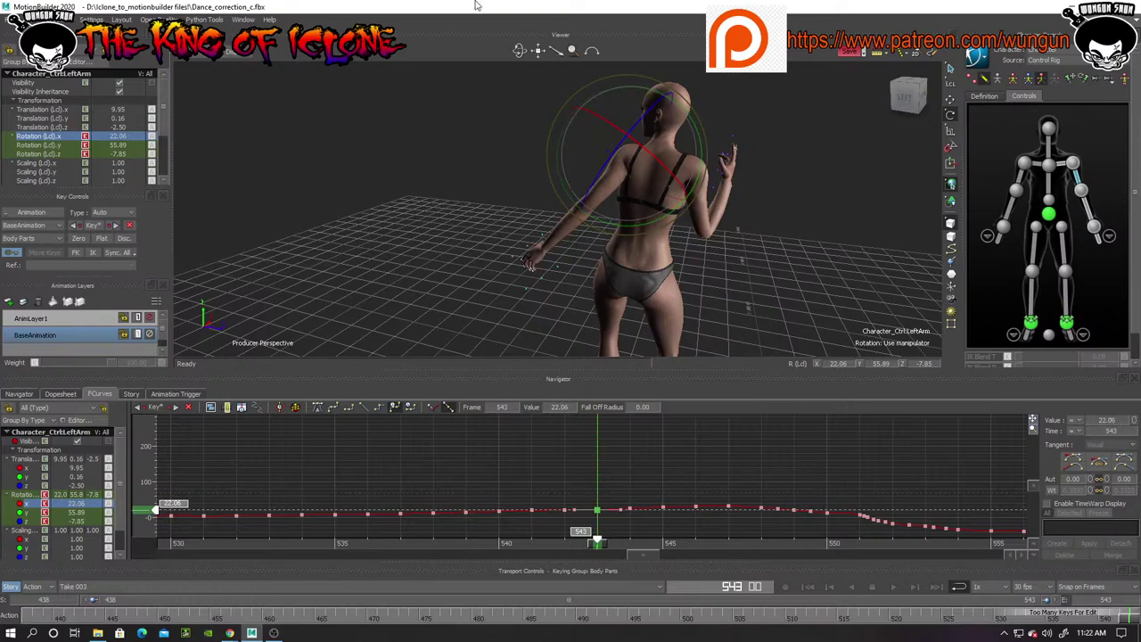
# Set the left arm's keys at frame 543 to -39.31 for Rotation Z and 37.68 for Rotation Y
pyautogui.moveTo(519, 49); pyautogui.dragTo(520, 51)
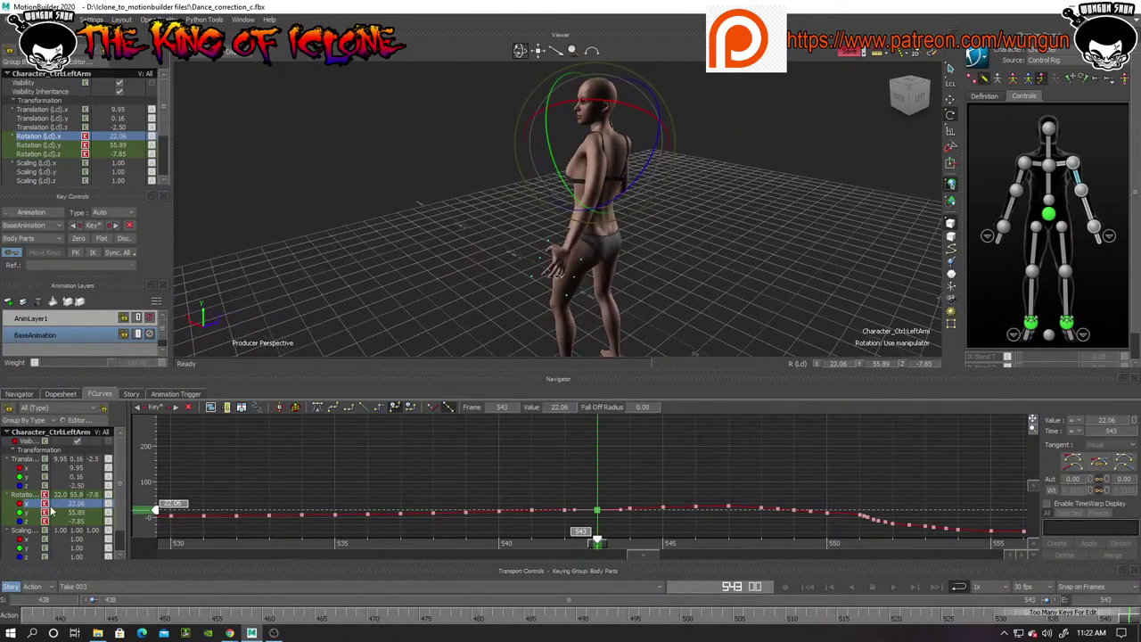
pyautogui.click(28, 523)
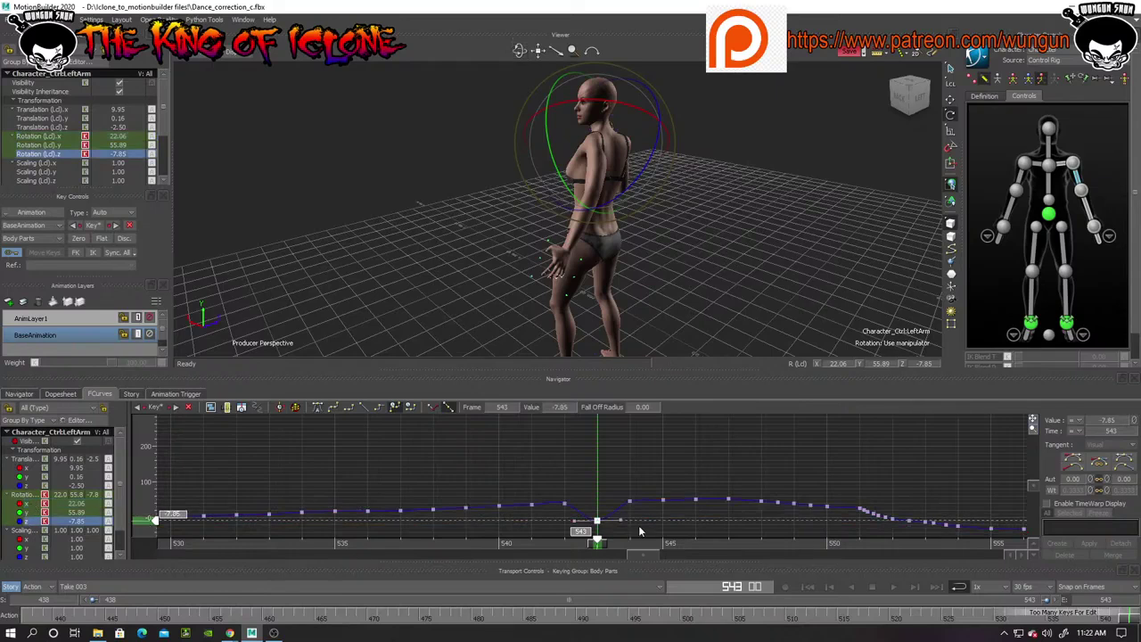
pyautogui.moveTo(601, 527); pyautogui.dragTo(603, 534)
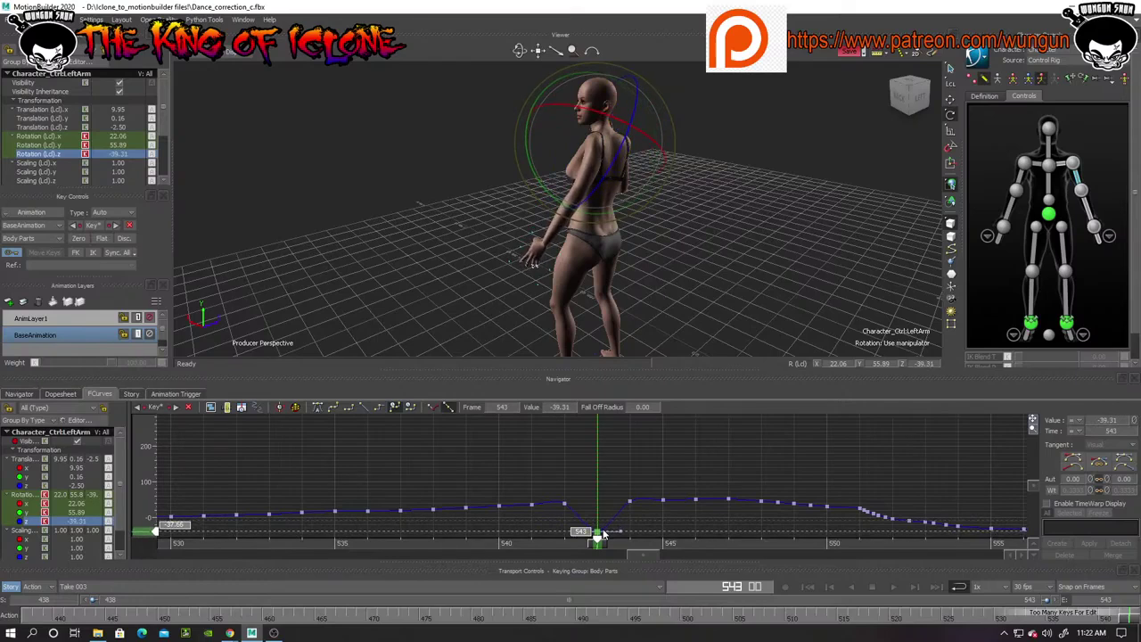
pyautogui.click(35, 513)
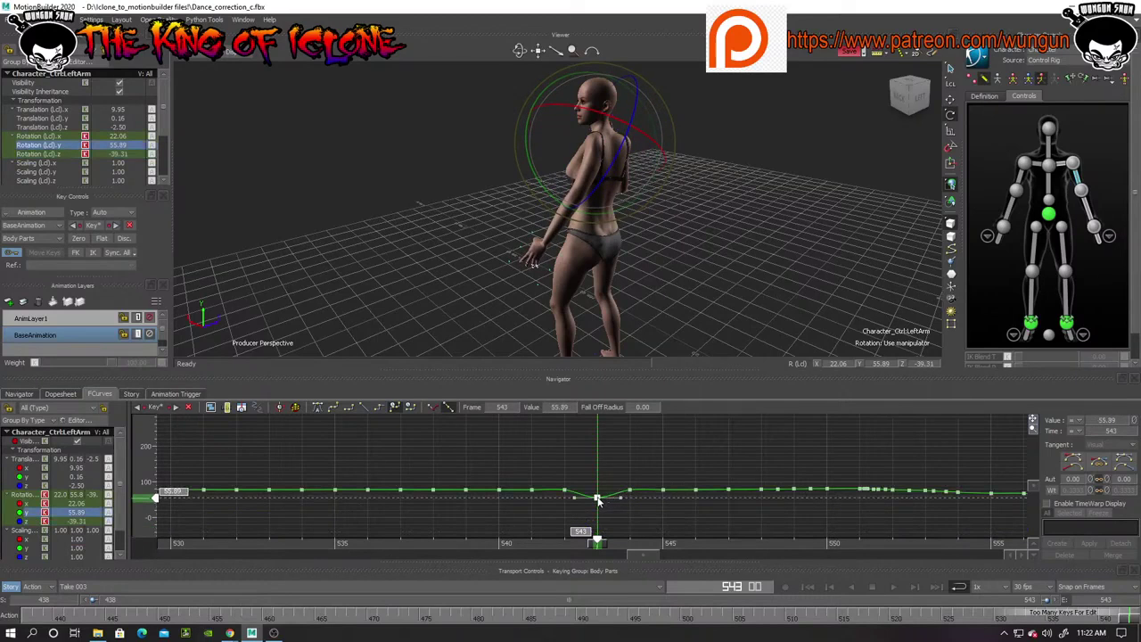
pyautogui.moveTo(598, 501); pyautogui.dragTo(599, 509)
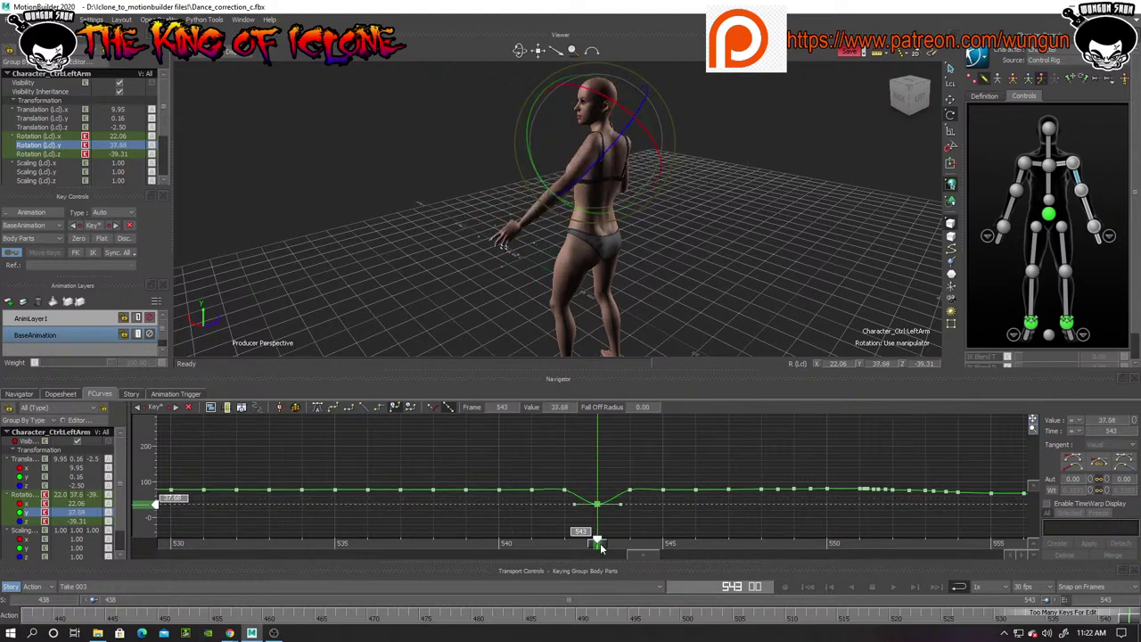
# Delete the keys on the left arm's three rotation curves from frame 523 to frame 542
pyautogui.moveTo(1032, 429)
pyautogui.mouseDown()
pyautogui.moveTo(941, 446)
pyautogui.moveTo(1016, 433)
pyautogui.mouseUp()
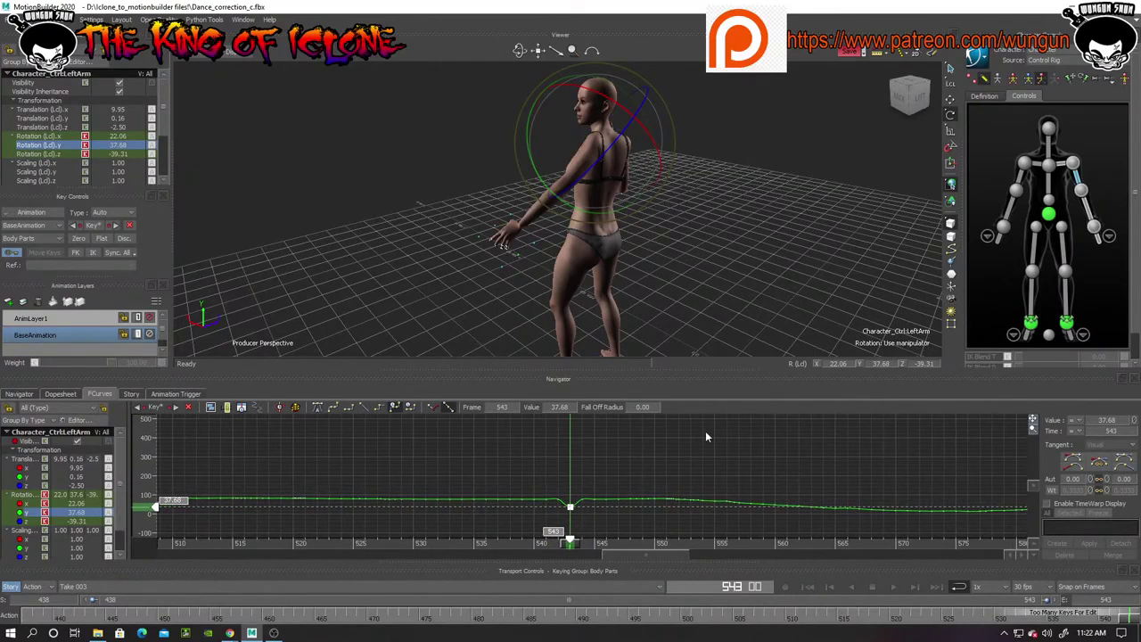
pyautogui.keyDown('ctrl'); pyautogui.click(29, 505); pyautogui.keyUp('ctrl')
pyautogui.keyDown('ctrl'); pyautogui.click(31, 523); pyautogui.keyUp('ctrl')
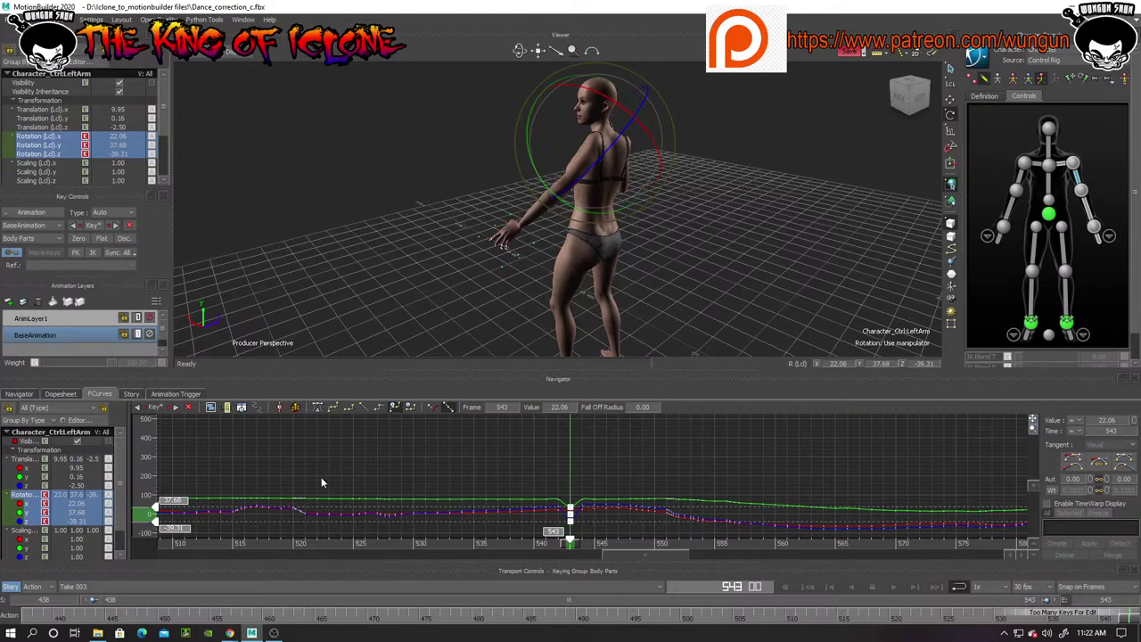
pyautogui.moveTo(318, 482); pyautogui.dragTo(561, 539)
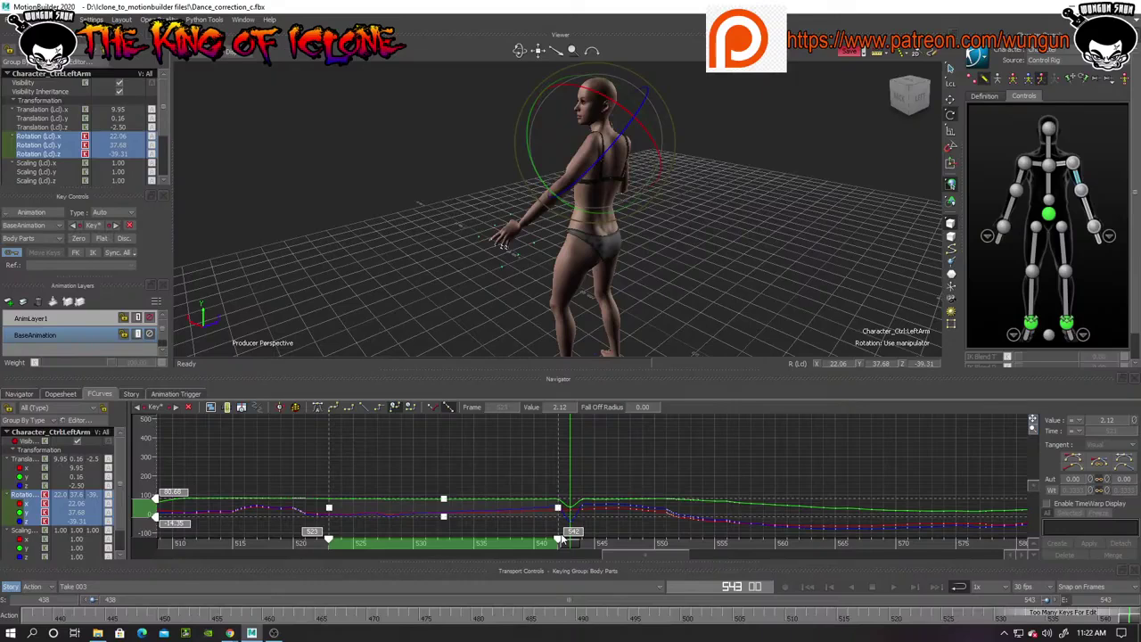
pyautogui.press('Delete')
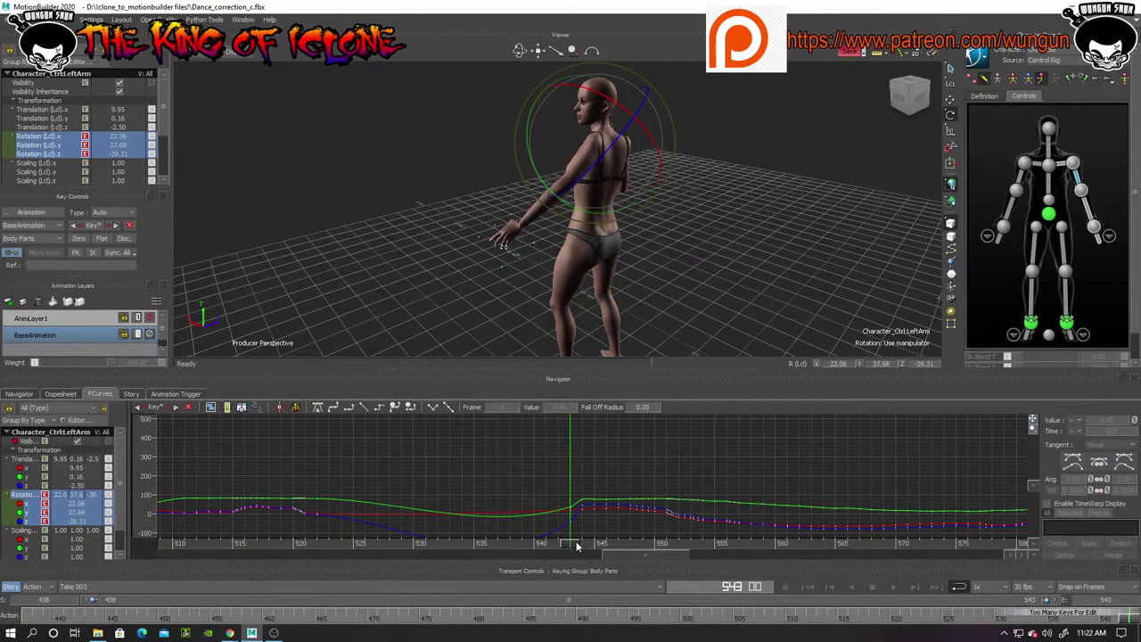
# Delete the left arm's rotation keys from frame 544 to frame 551
pyautogui.moveTo(567, 546); pyautogui.dragTo(633, 541)
pyautogui.moveTo(670, 483); pyautogui.dragTo(582, 542)
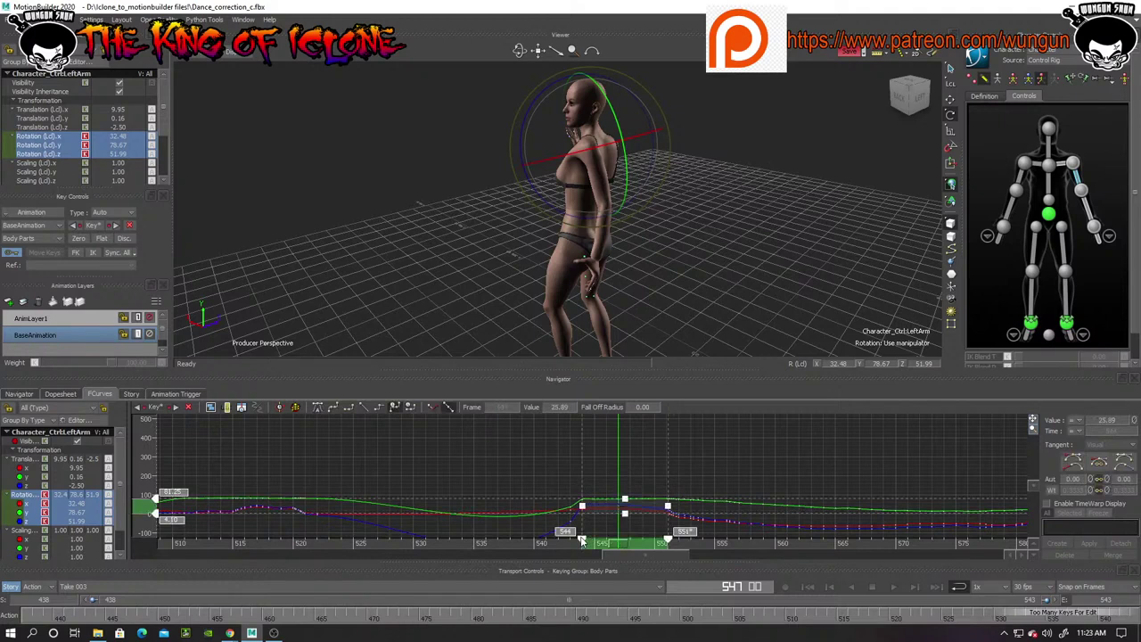
pyautogui.press('Delete')
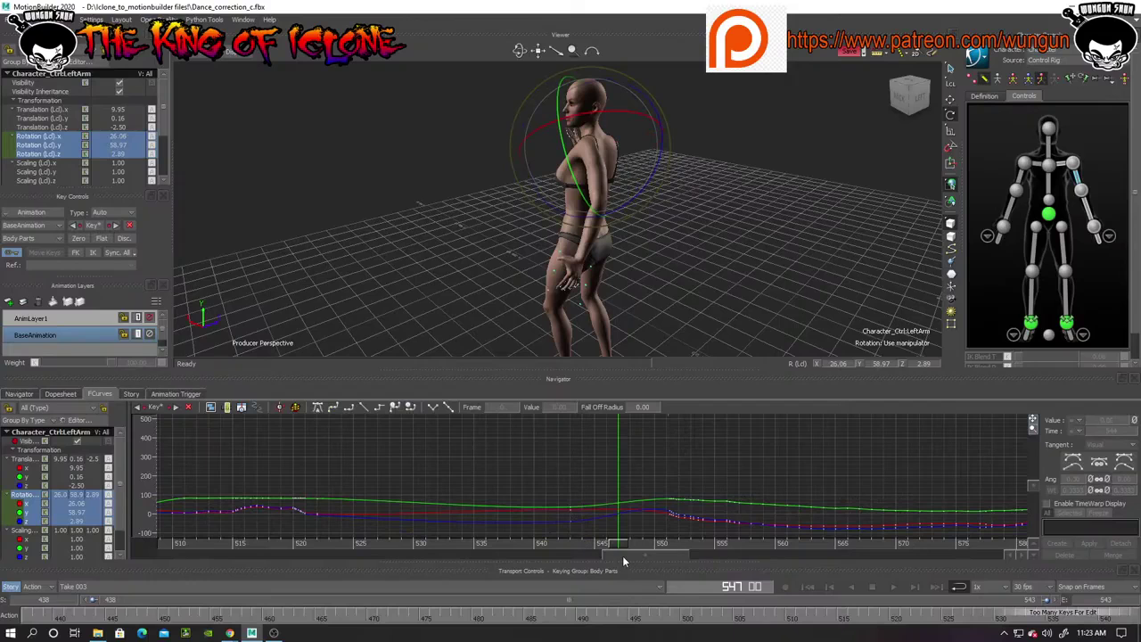
# Scale down the left arm's rotation keys between frames 520 and 522, giving frame 522 Rotation X -0.15 and Y 49.84
pyautogui.moveTo(620, 546); pyautogui.dragTo(348, 528)
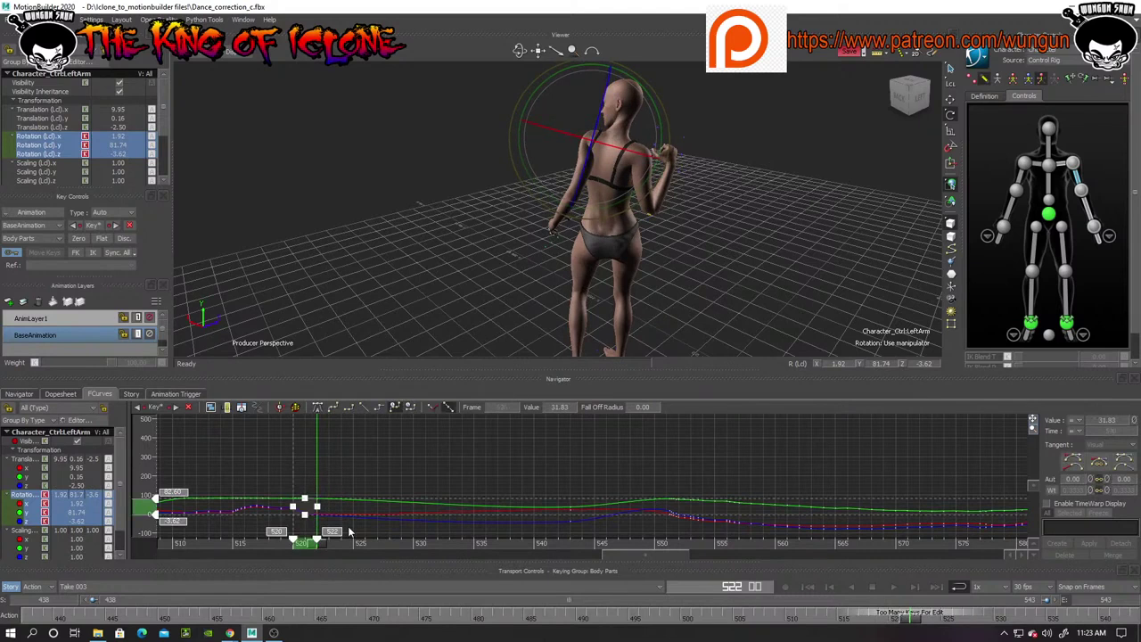
pyautogui.press('f')
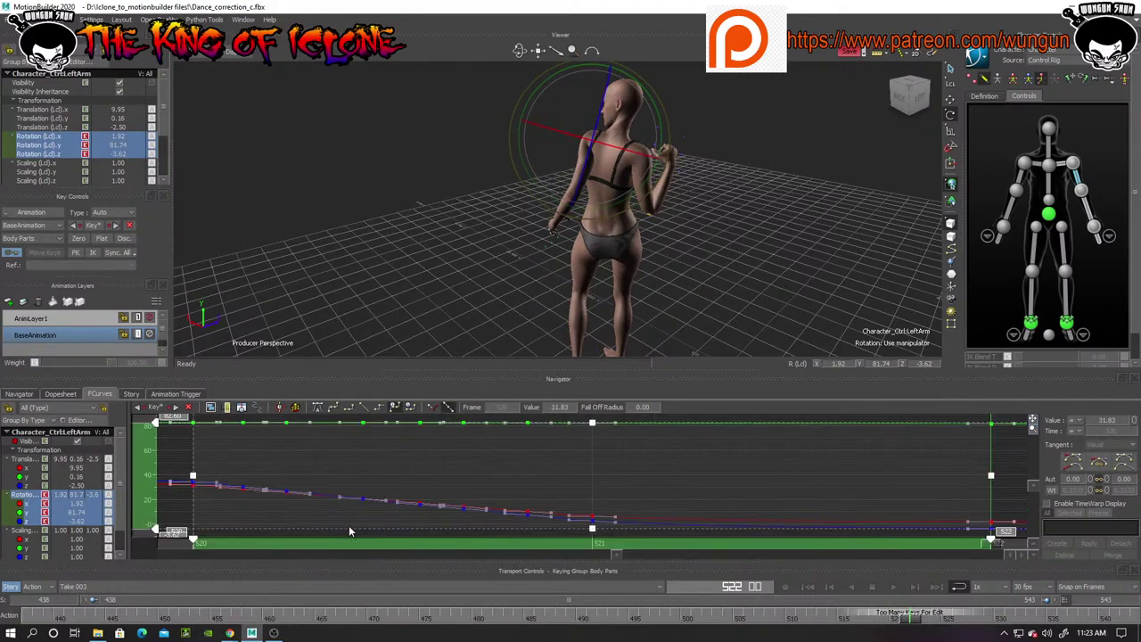
pyautogui.click(630, 554)
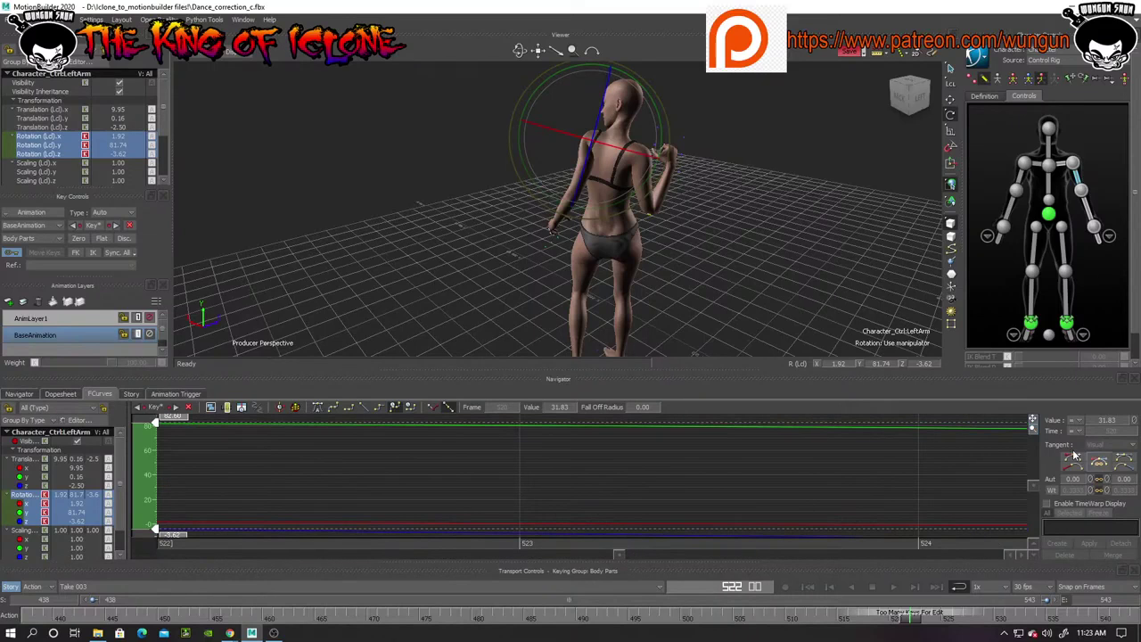
pyautogui.moveTo(1033, 428); pyautogui.dragTo(915, 384)
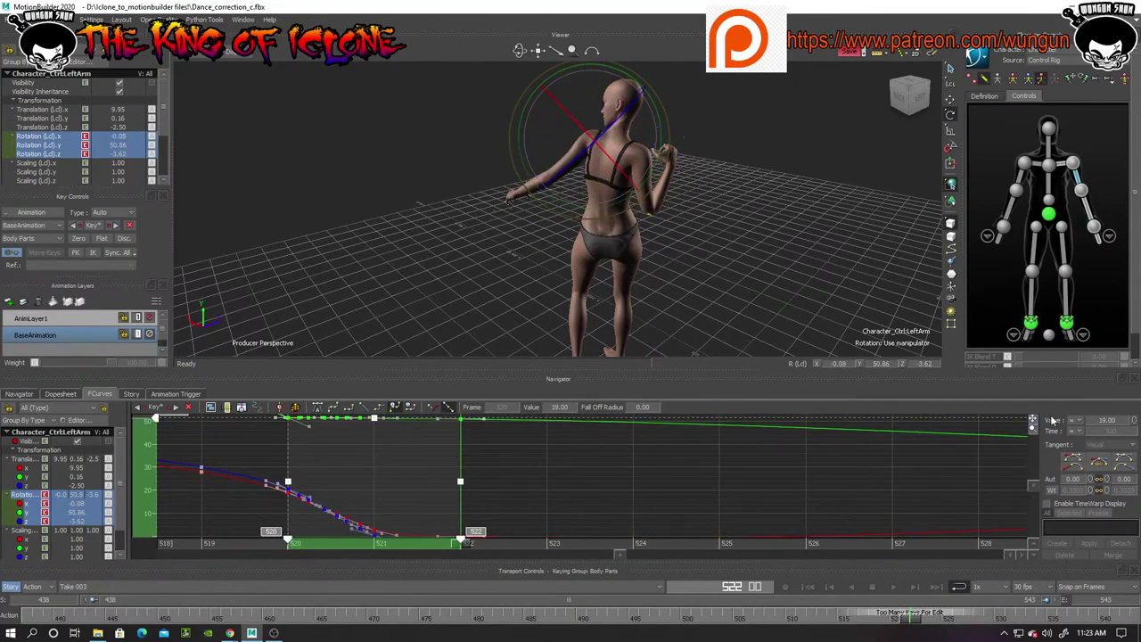
pyautogui.moveTo(1034, 421)
pyautogui.mouseDown()
pyautogui.moveTo(1032, 344)
pyautogui.moveTo(1034, 429)
pyautogui.moveTo(1032, 419)
pyautogui.mouseUp()
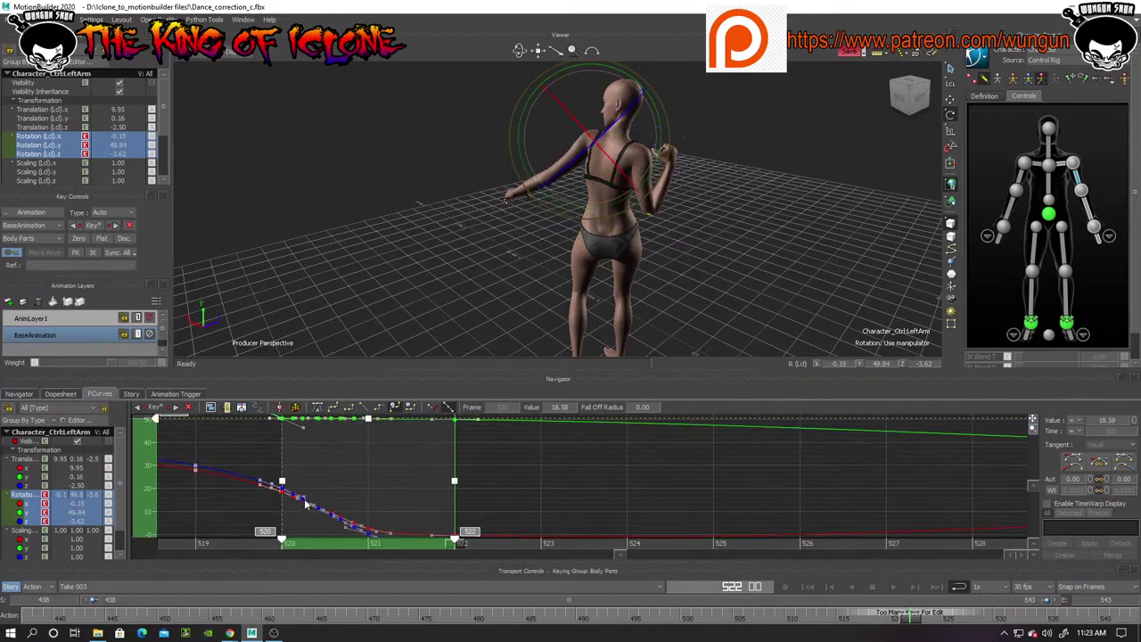
pyautogui.click(169, 529)
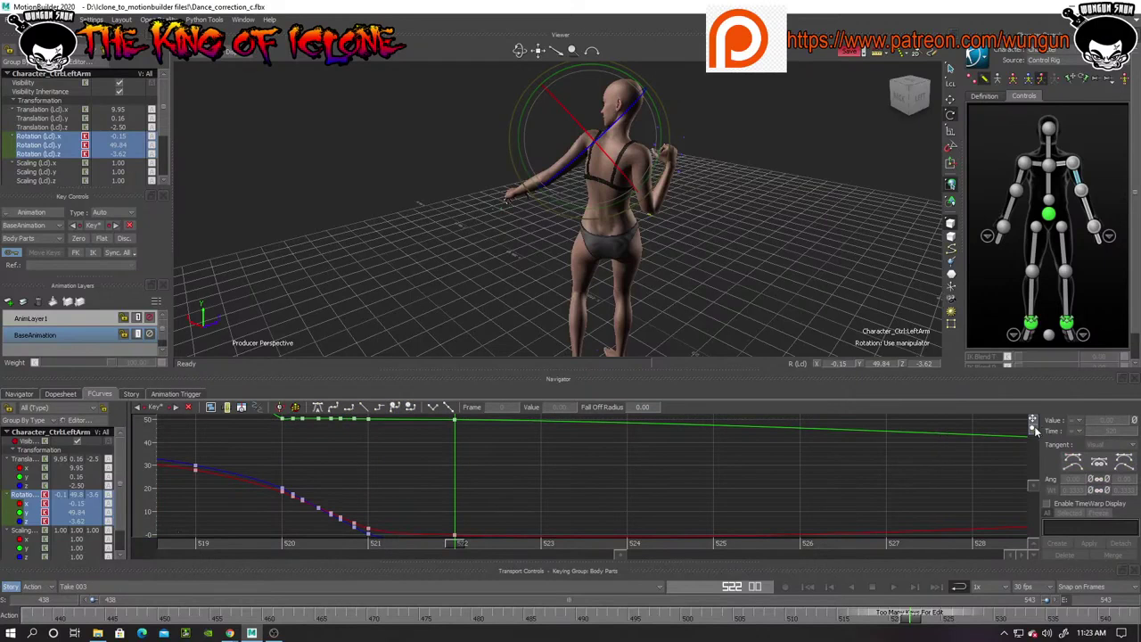
# Scrub between frames 522 and 547 from front and back views to examine the left arm's motion against its rotation curves
pyautogui.moveTo(1033, 418); pyautogui.dragTo(1021, 374)
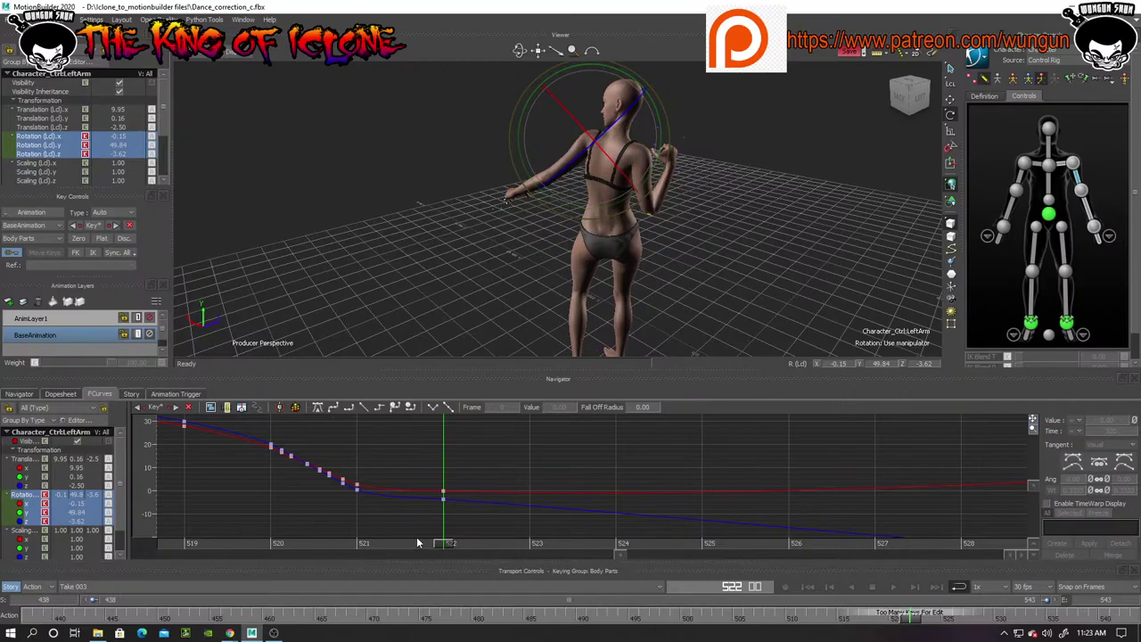
pyautogui.moveTo(446, 548); pyautogui.dragTo(876, 546)
pyautogui.moveTo(917, 601); pyautogui.dragTo(444, 566)
pyautogui.moveTo(519, 50); pyautogui.dragTo(749, 51)
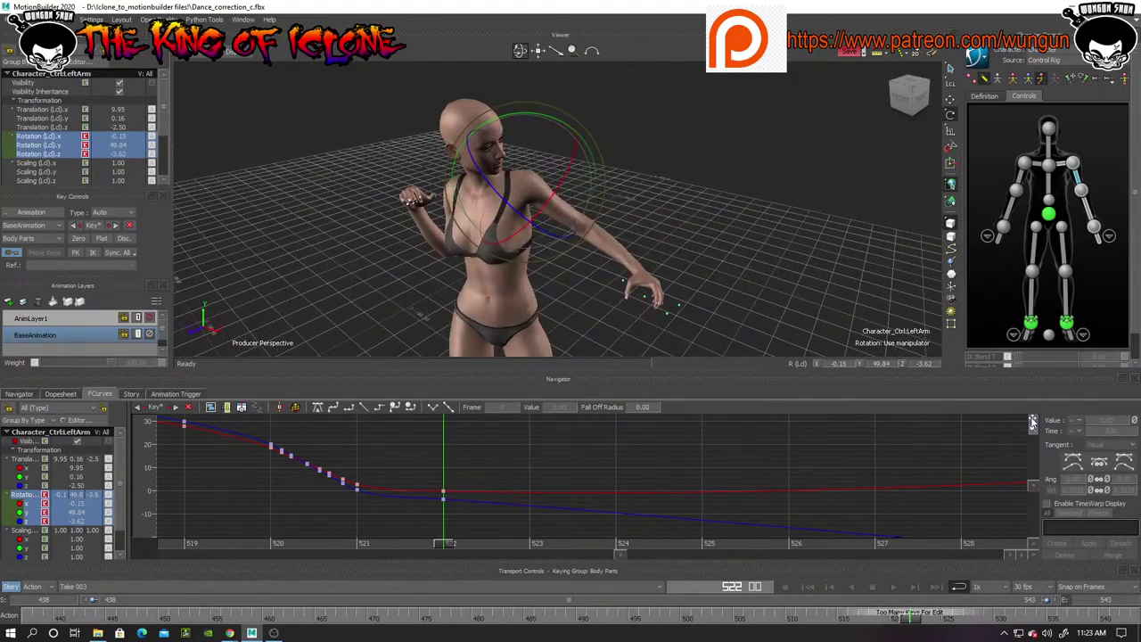
pyautogui.moveTo(1032, 421); pyautogui.dragTo(910, 431)
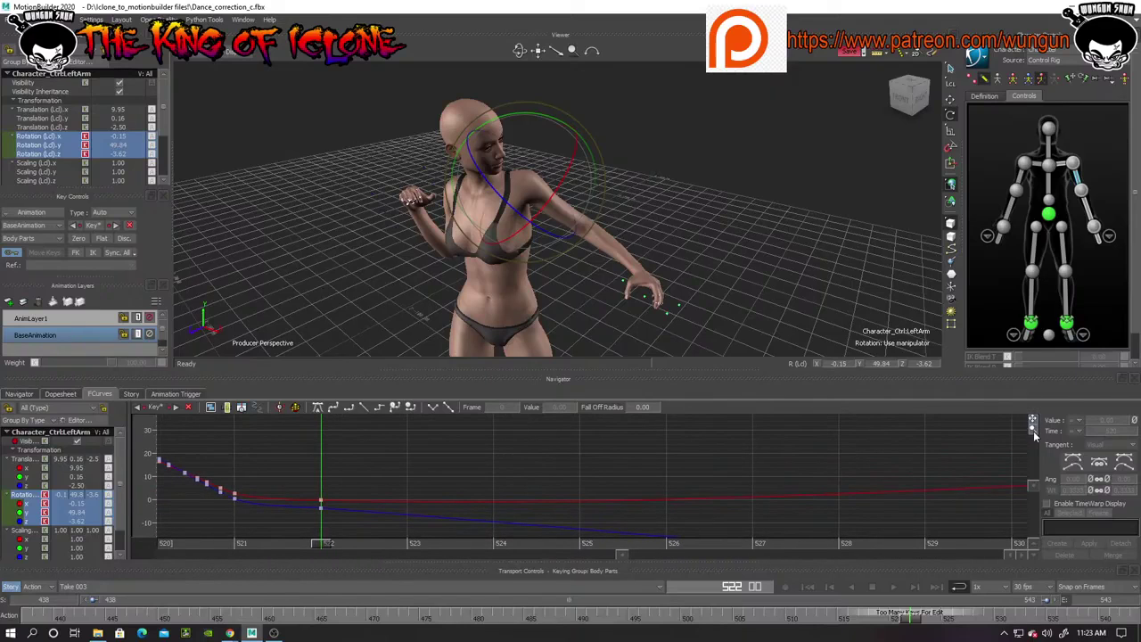
pyautogui.moveTo(1033, 431); pyautogui.dragTo(818, 529)
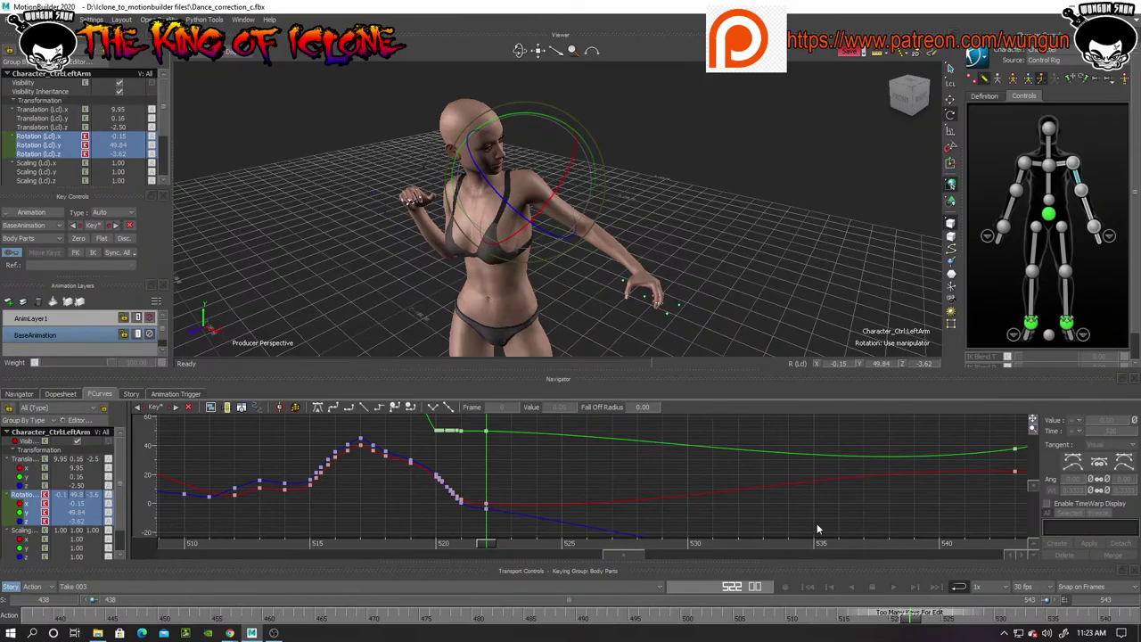
pyautogui.moveTo(507, 544); pyautogui.dragTo(769, 585)
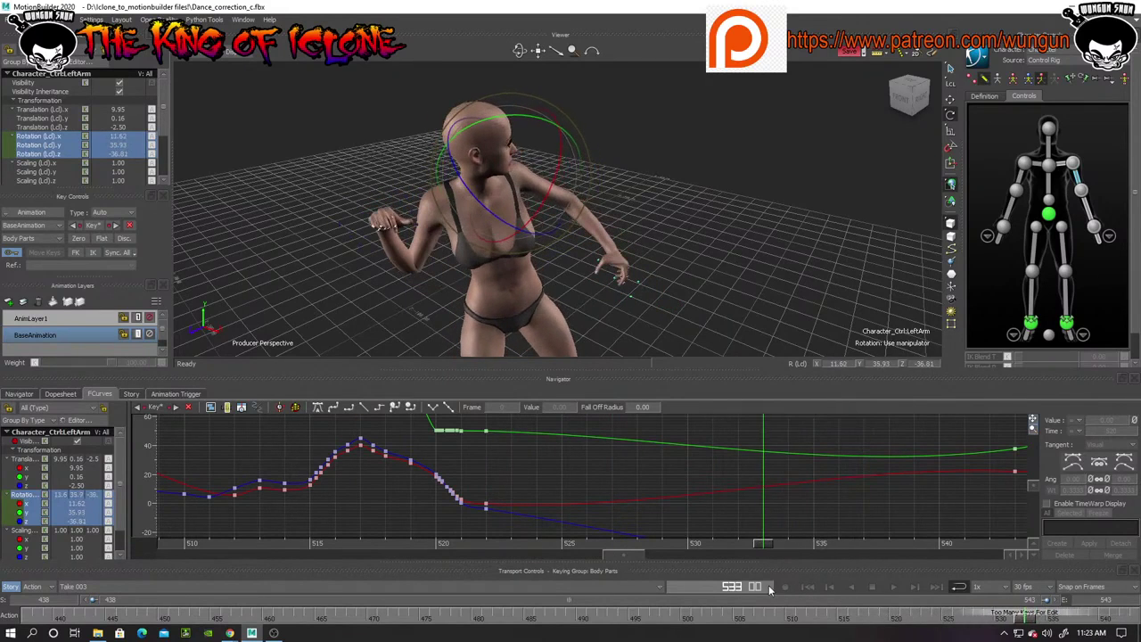
pyautogui.moveTo(518, 54); pyautogui.dragTo(519, 56)
pyautogui.scroll(2, 657, 234)
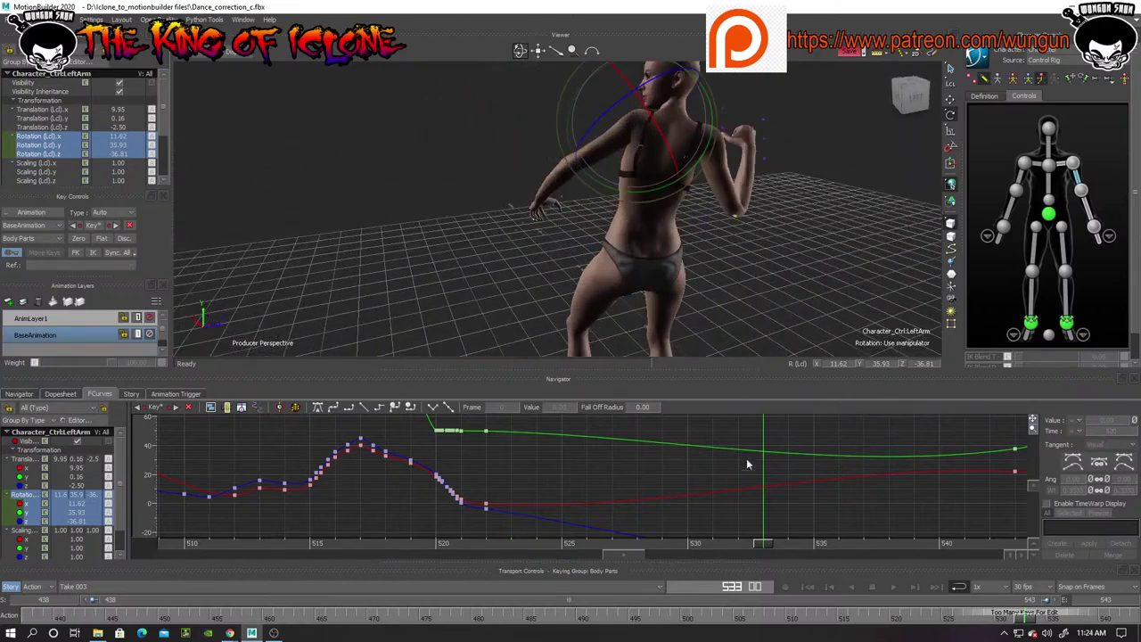
pyautogui.moveTo(624, 556)
pyautogui.mouseDown()
pyautogui.moveTo(652, 557)
pyautogui.moveTo(621, 563)
pyautogui.mouseUp()
pyautogui.moveTo(436, 541)
pyautogui.mouseDown()
pyautogui.moveTo(915, 586)
pyautogui.moveTo(774, 581)
pyautogui.moveTo(800, 582)
pyautogui.mouseUp()
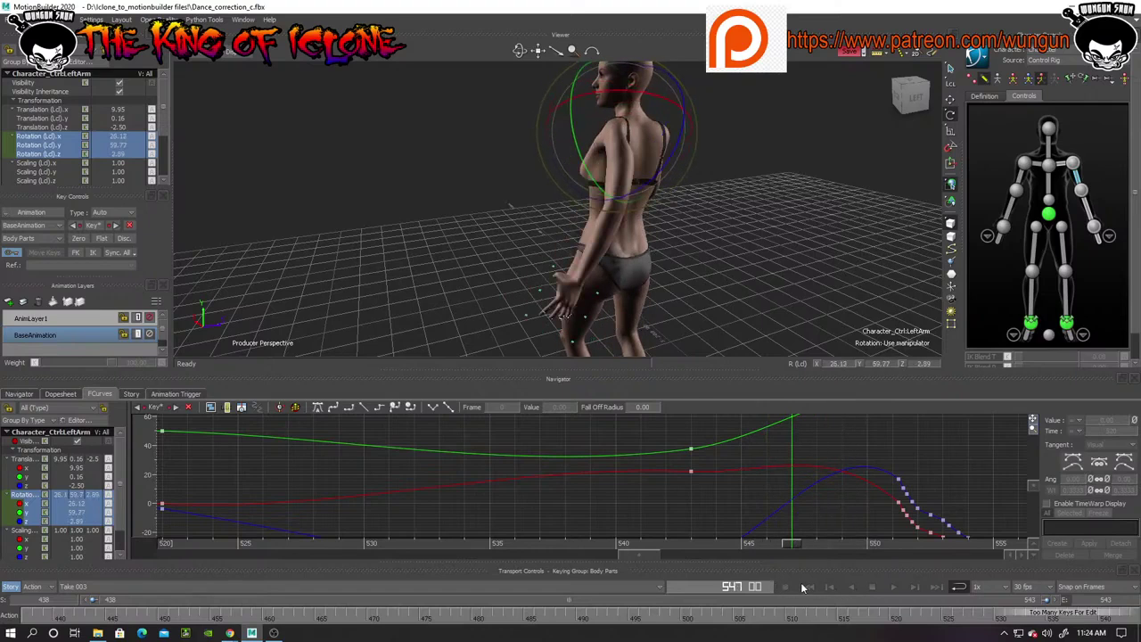
# Enlarge the curve editor, then rotate and key the left arm at frame 547 with Rotation X -10.19, Y 40.31 and Z -18.97
pyautogui.moveTo(669, 553); pyautogui.dragTo(659, 562)
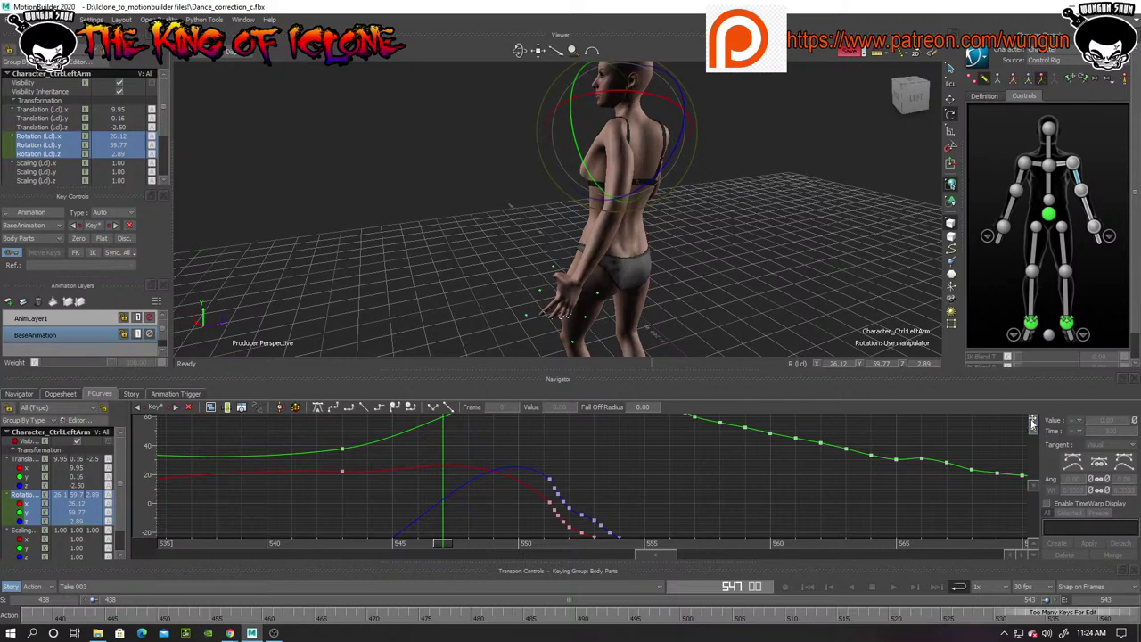
pyautogui.moveTo(1032, 420); pyautogui.dragTo(860, 386)
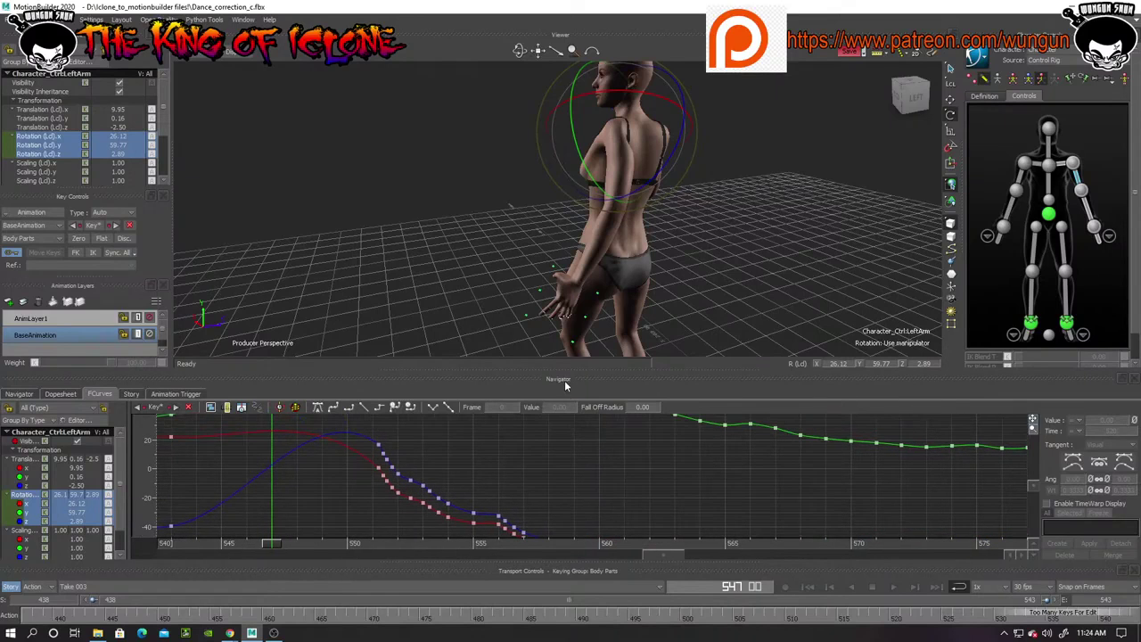
pyautogui.moveTo(615, 355); pyautogui.dragTo(603, 263)
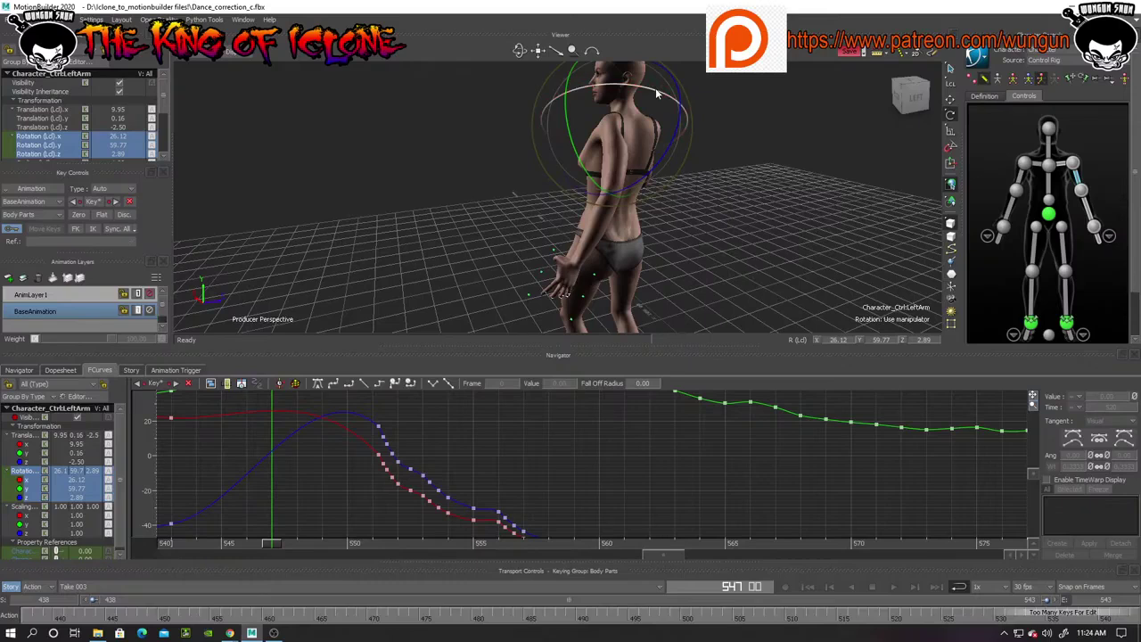
pyautogui.moveTo(655, 87); pyautogui.dragTo(614, 178)
pyautogui.press('k')
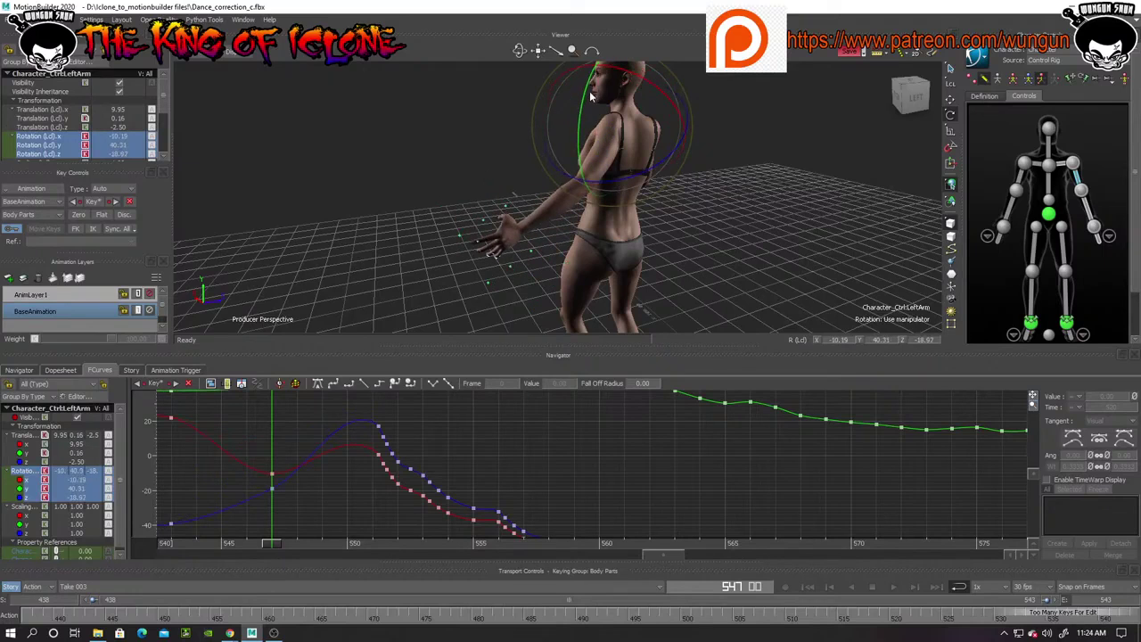
# Refine the left arm's rotation at frame 547 to X -29.60, Y 33.55 and Z -51.74
pyautogui.moveTo(520, 49); pyautogui.dragTo(521, 50)
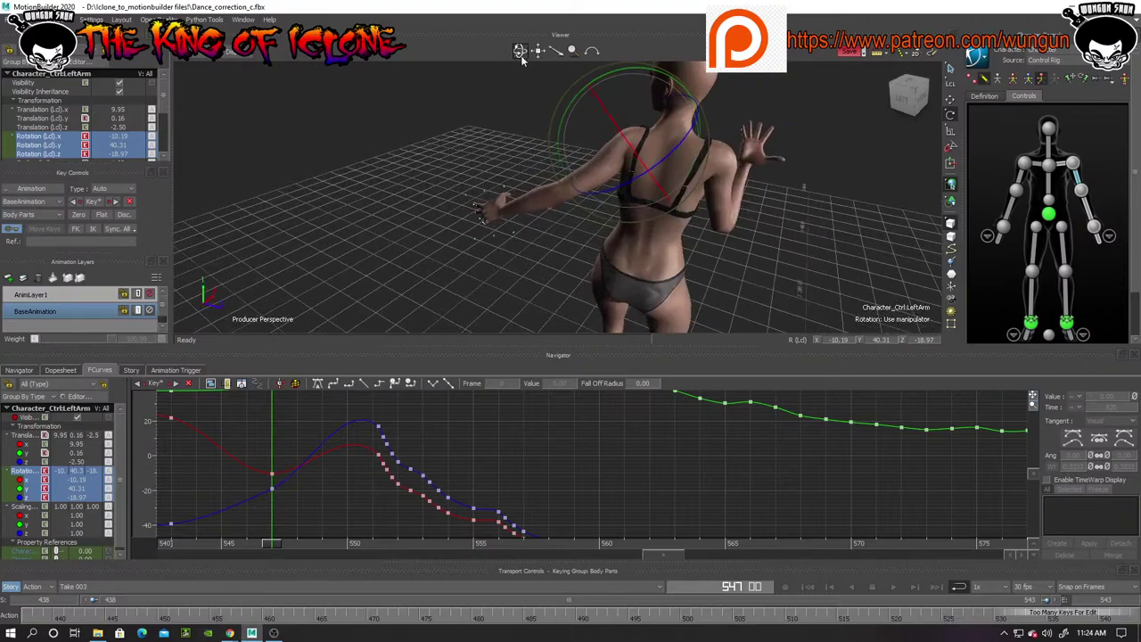
pyautogui.moveTo(674, 147); pyautogui.dragTo(666, 160)
pyautogui.moveTo(520, 50); pyautogui.dragTo(520, 50)
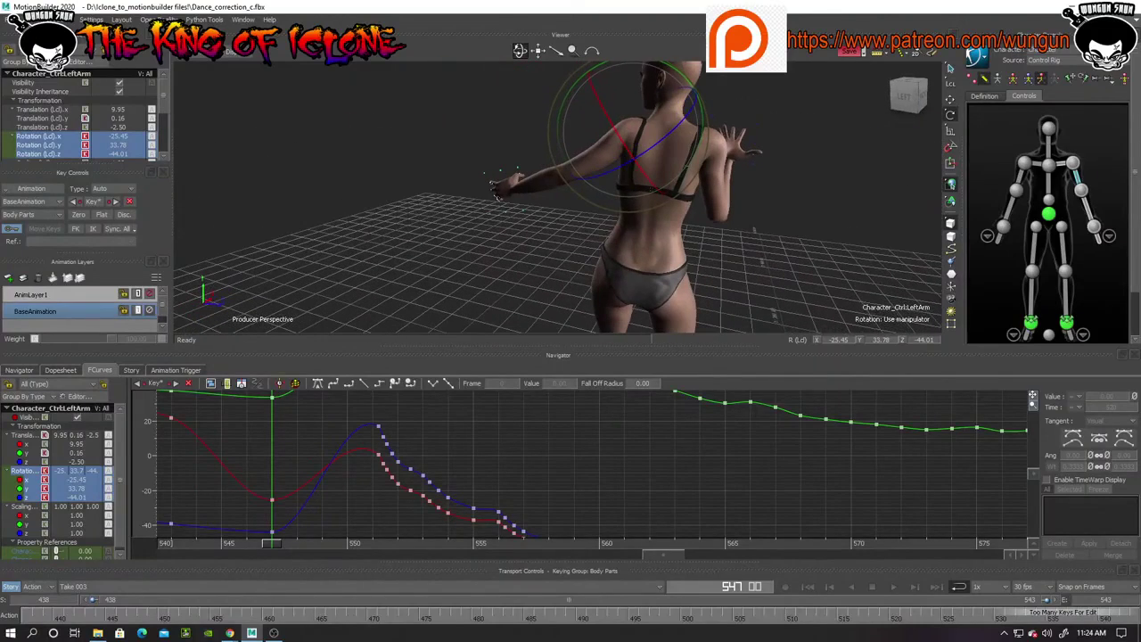
pyautogui.moveTo(665, 132); pyautogui.dragTo(664, 137)
pyautogui.moveTo(561, 104); pyautogui.dragTo(560, 111)
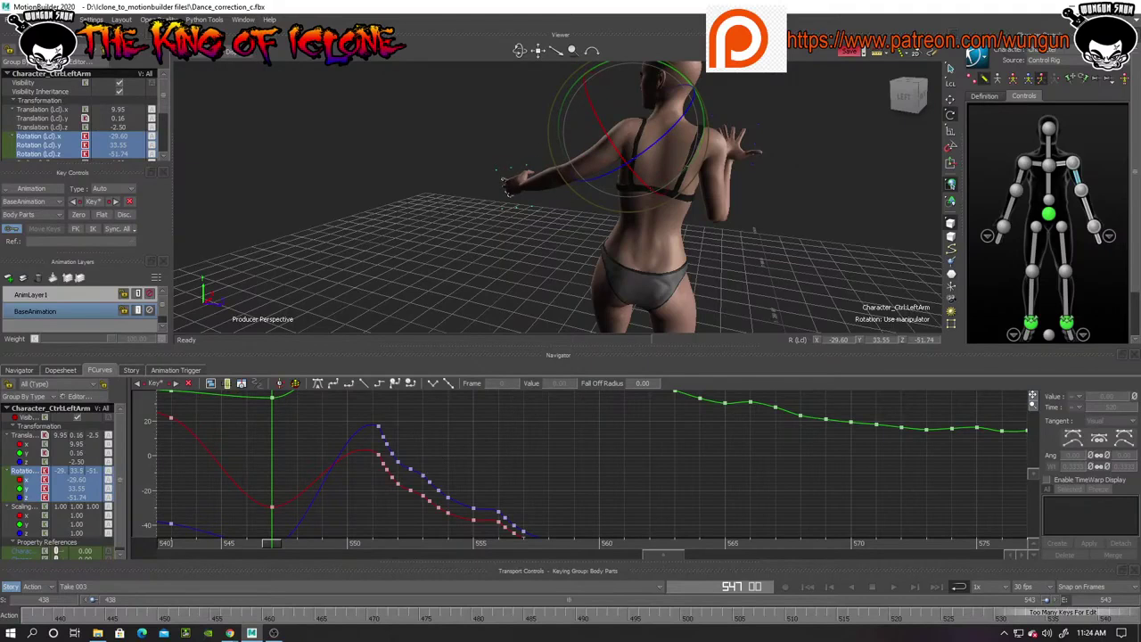
# Delete the left arm's rotation keys from frame 551 to 560 and scrub back to frame 544 to check the motion
pyautogui.keyDown('ctrl'); pyautogui.moveTo(502, 464); pyautogui.dragTo(502, 524); pyautogui.keyUp('ctrl')
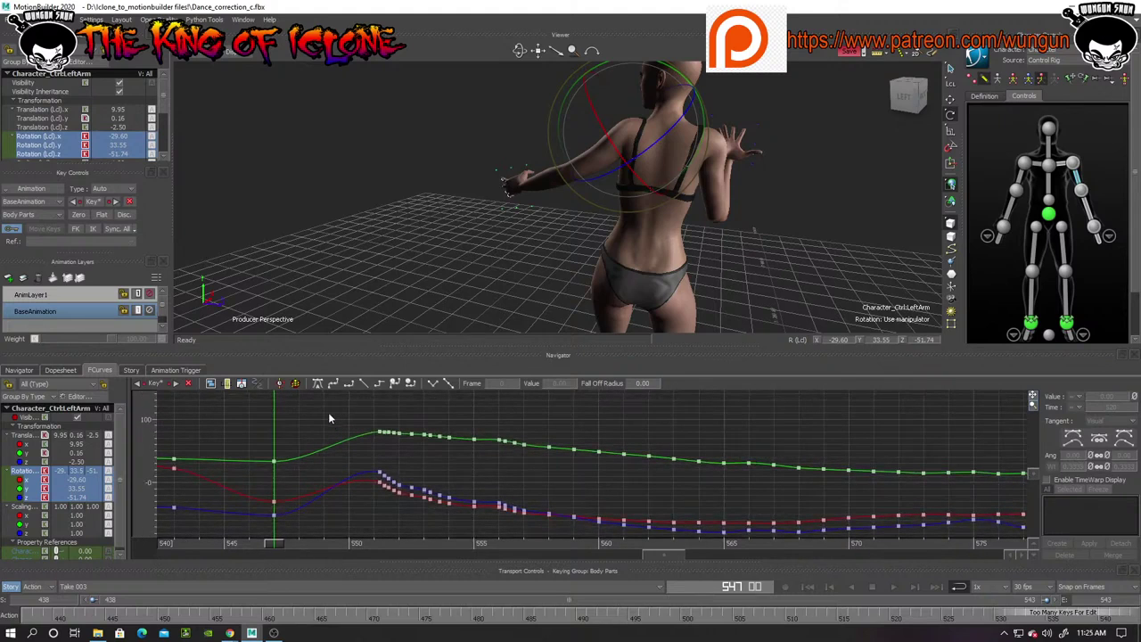
pyautogui.moveTo(355, 481); pyautogui.dragTo(618, 535)
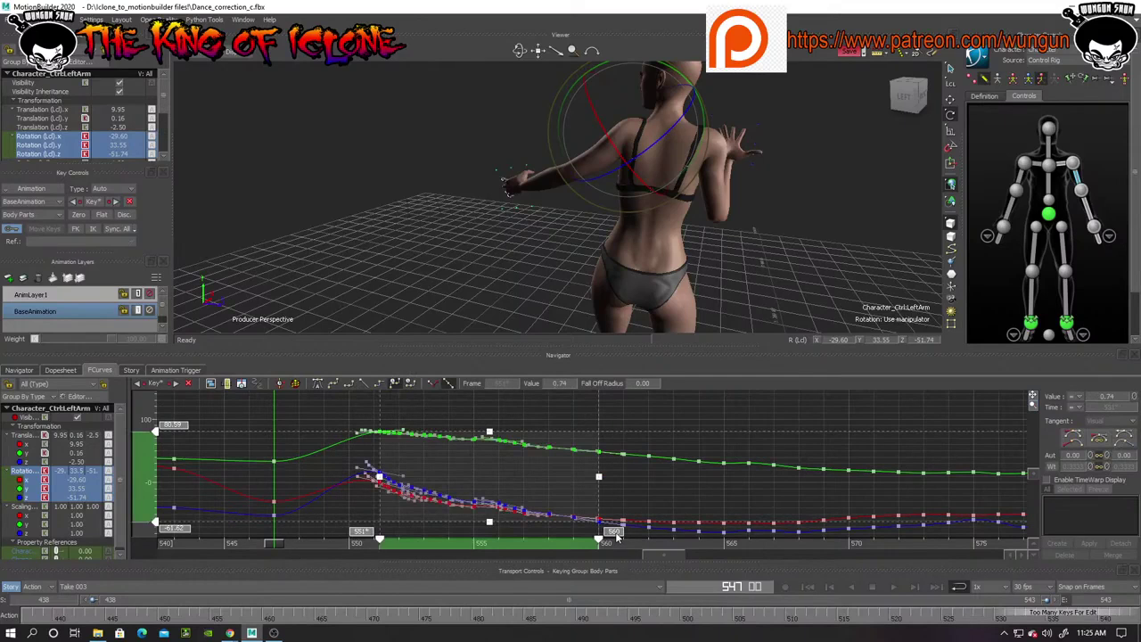
pyautogui.press('Delete')
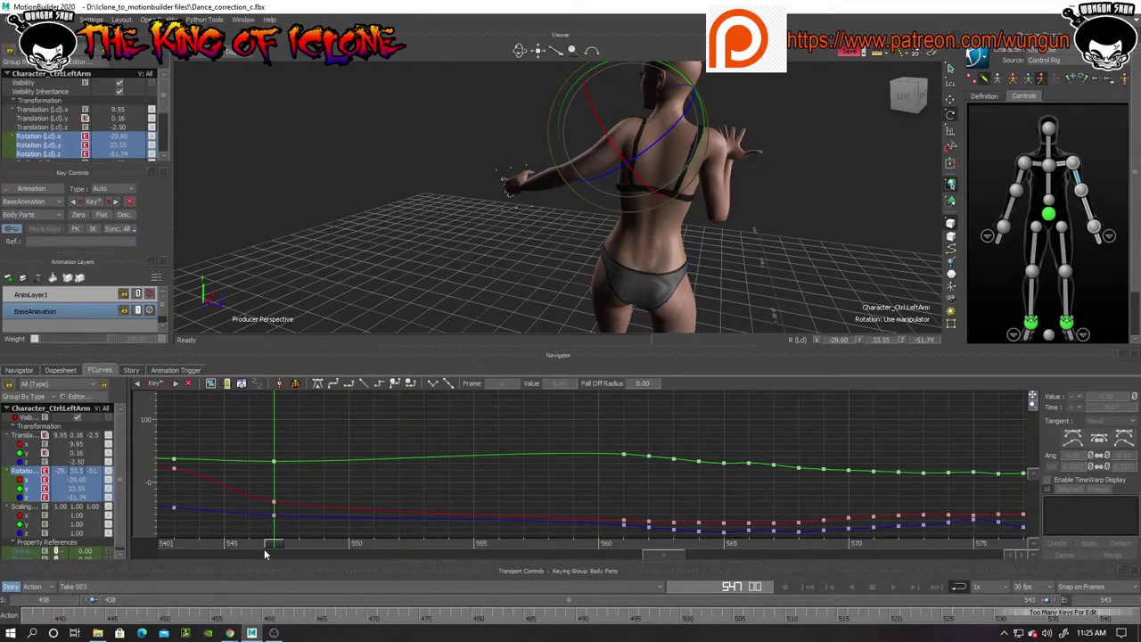
pyautogui.moveTo(275, 548); pyautogui.dragTo(235, 562)
pyautogui.moveTo(526, 583); pyautogui.dragTo(201, 548)
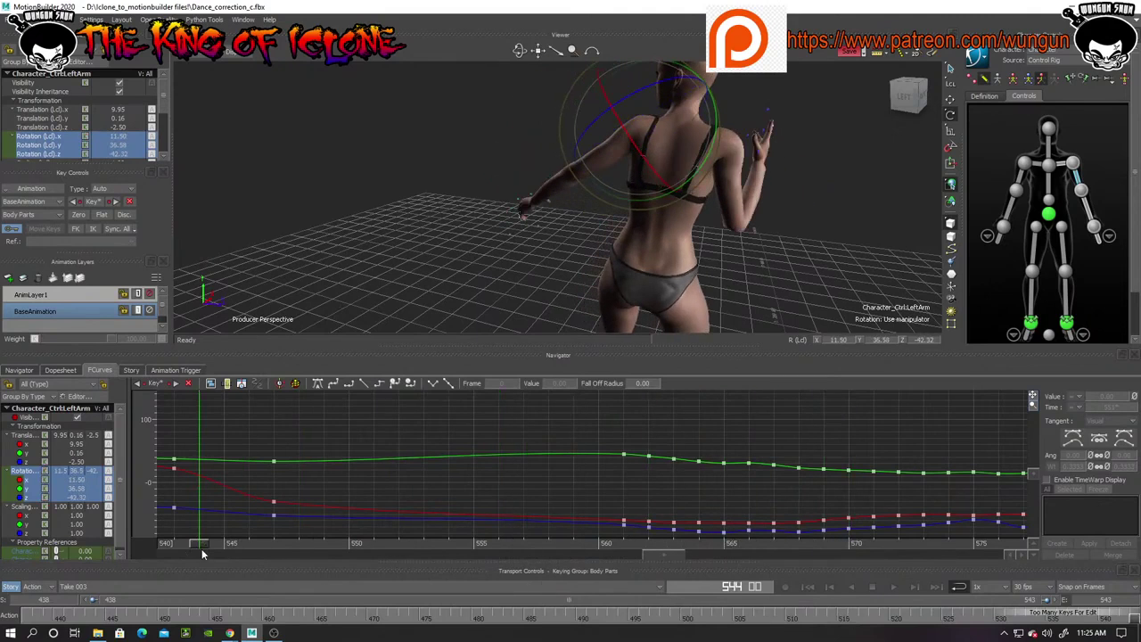
# Scrub between frames 511 and 594 from front and back views to examine the left arm's motion against its wider rotation curves
pyautogui.moveTo(520, 51); pyautogui.dragTo(758, 52)
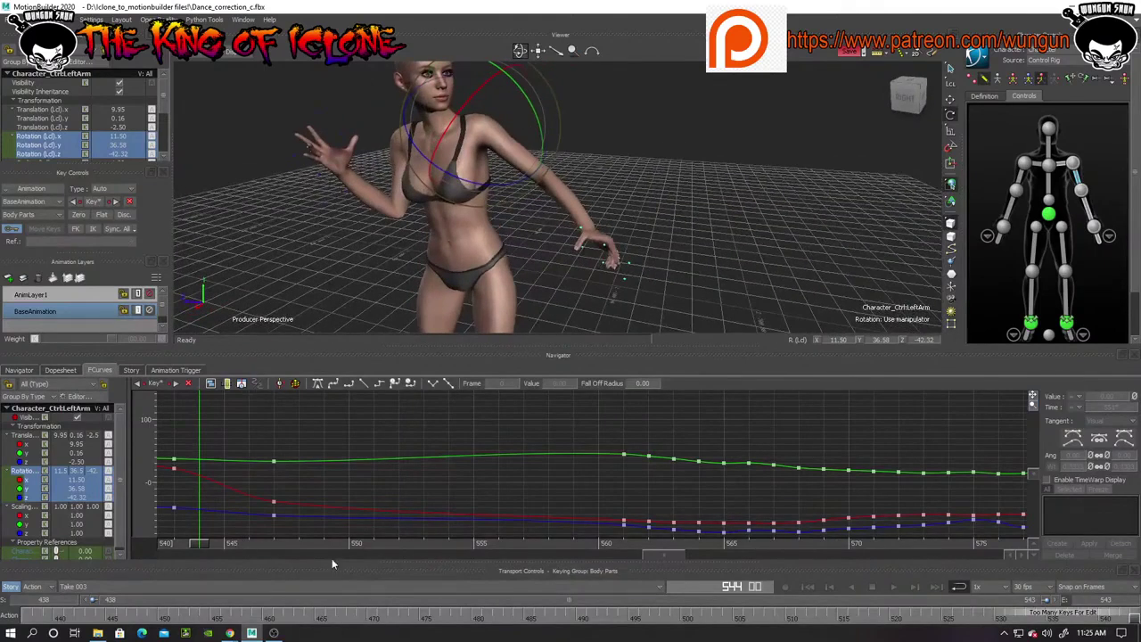
pyautogui.click(1034, 408)
pyautogui.moveTo(1034, 406); pyautogui.dragTo(986, 442)
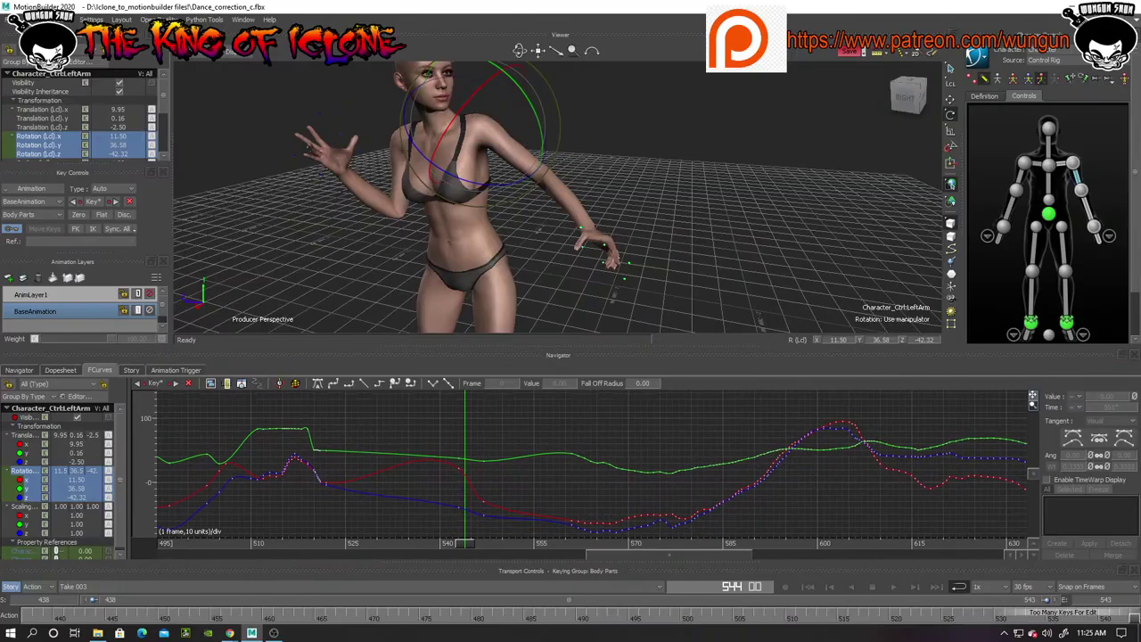
pyautogui.moveTo(461, 547); pyautogui.dragTo(776, 606)
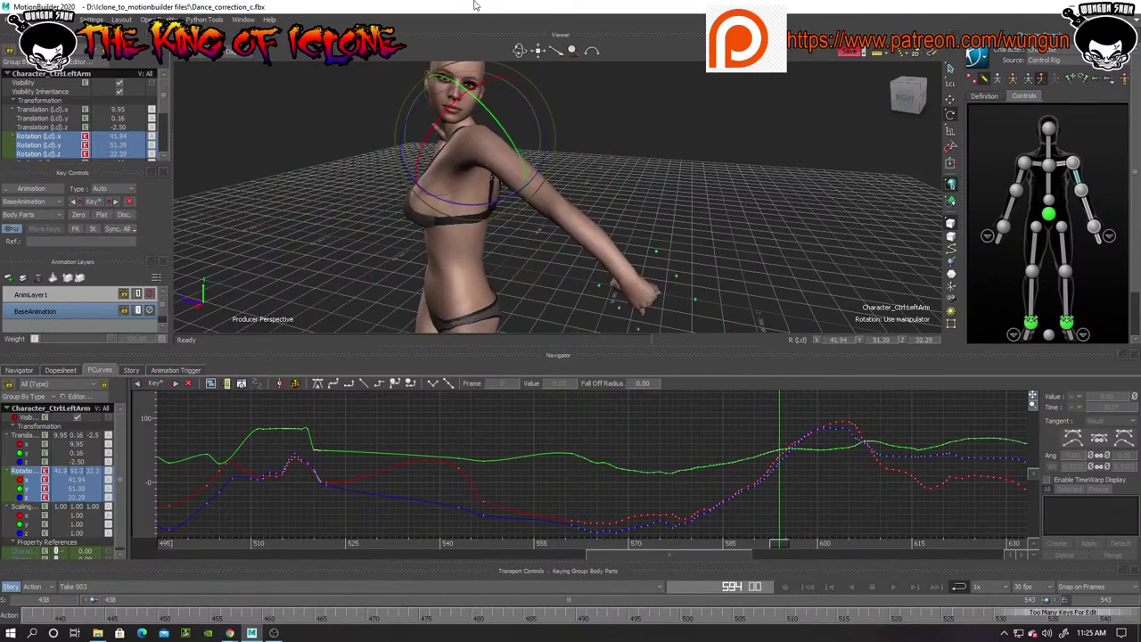
pyautogui.moveTo(520, 50); pyautogui.dragTo(520, 50)
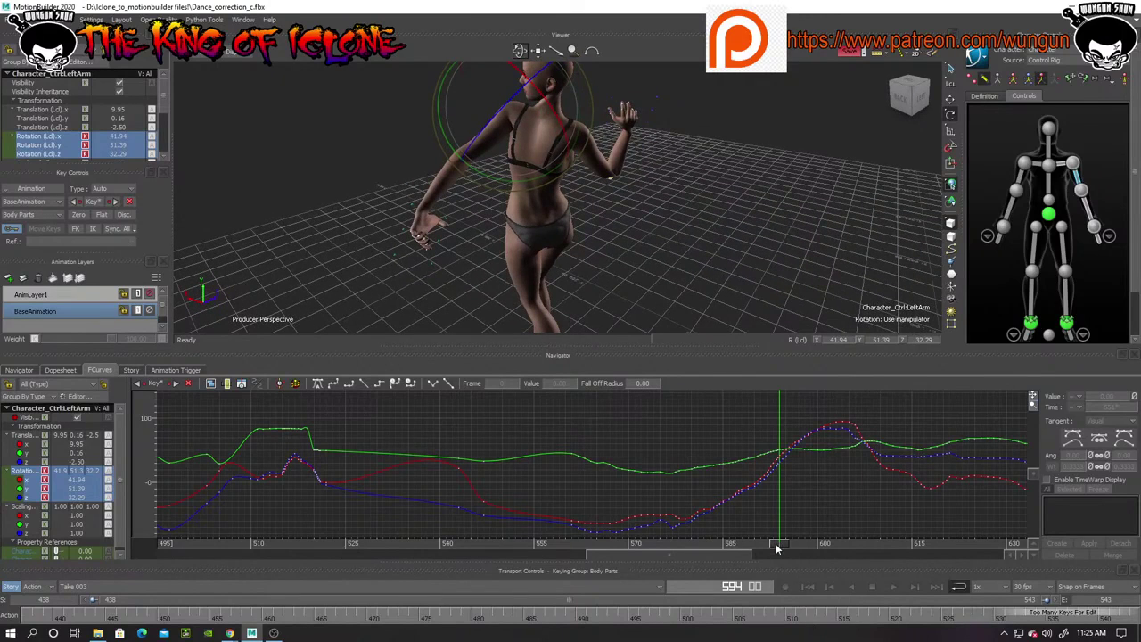
pyautogui.moveTo(777, 548); pyautogui.dragTo(247, 522)
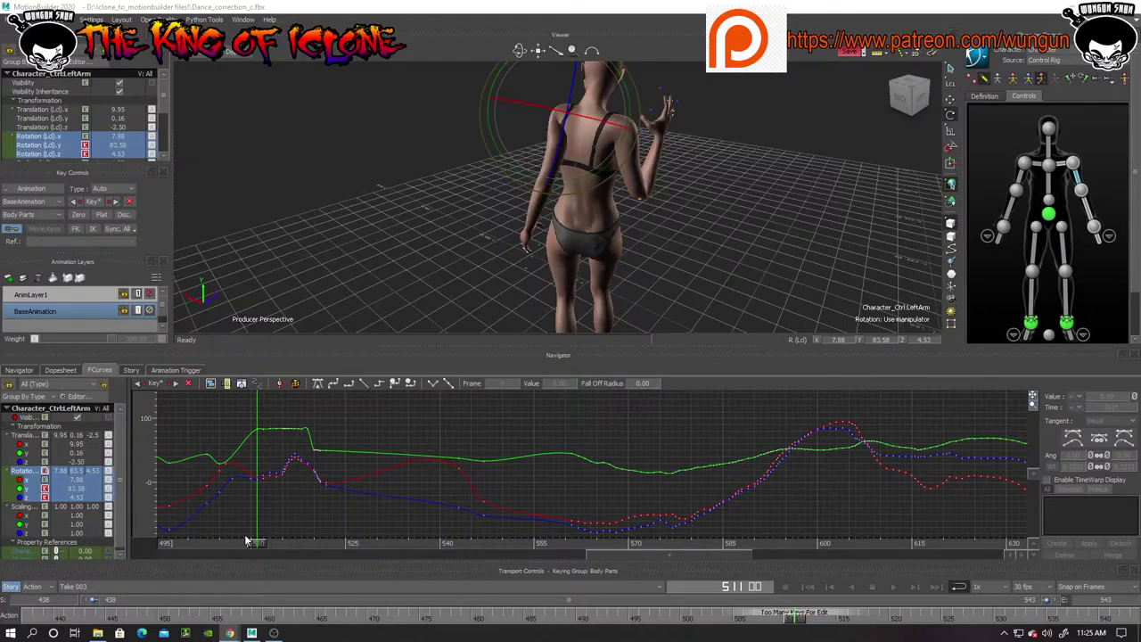
pyautogui.moveTo(255, 543); pyautogui.dragTo(272, 560)
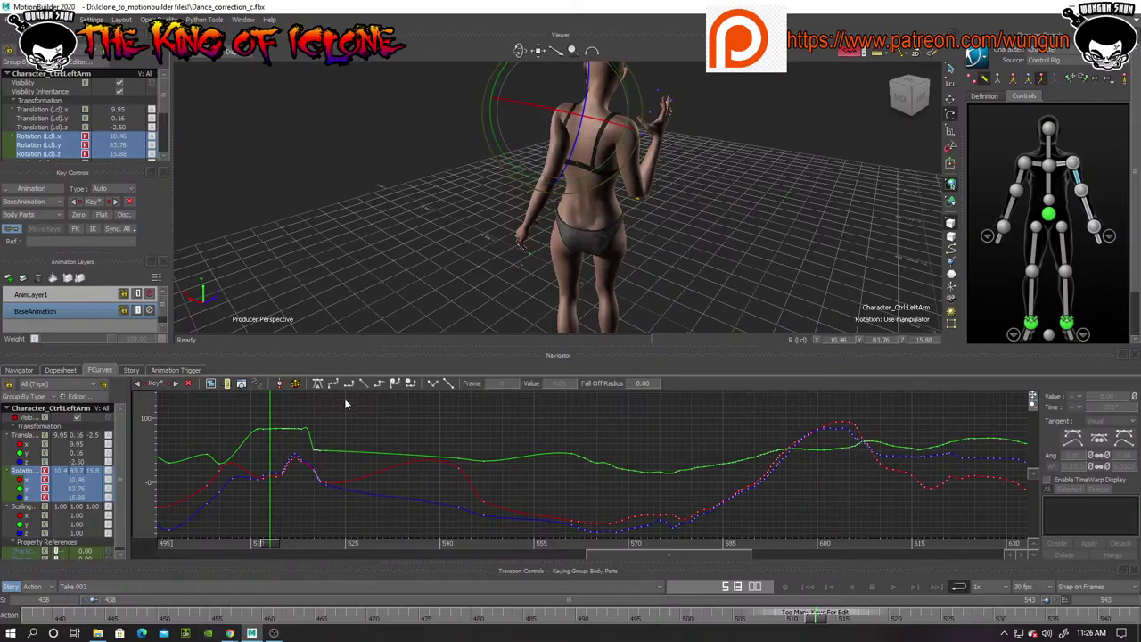
pyautogui.moveTo(331, 412); pyautogui.dragTo(239, 482)
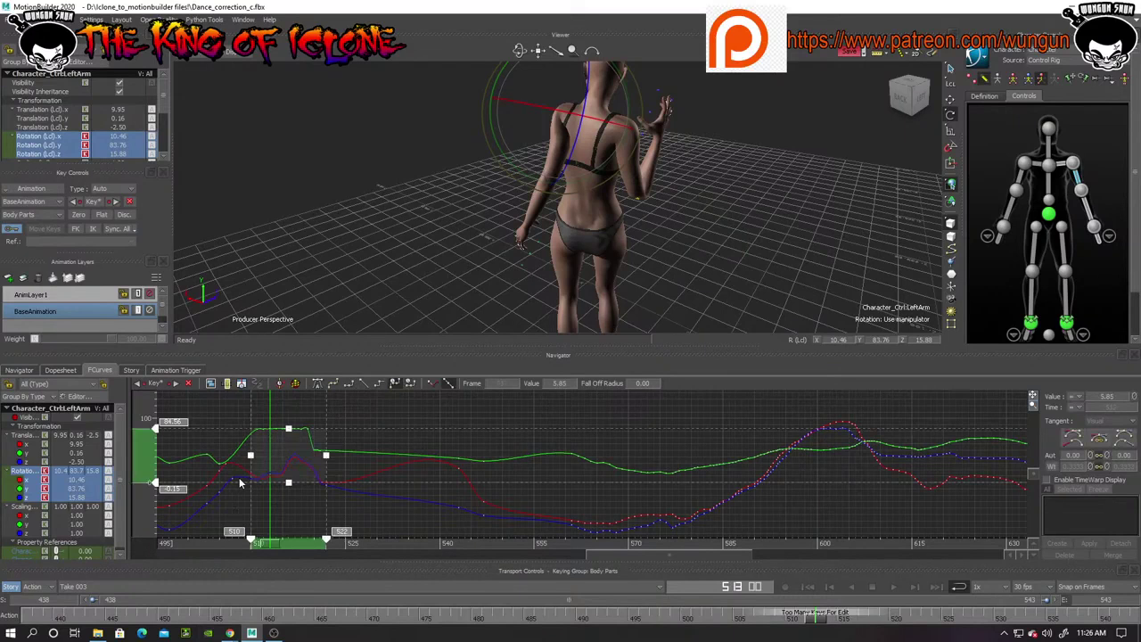
pyautogui.press('f')
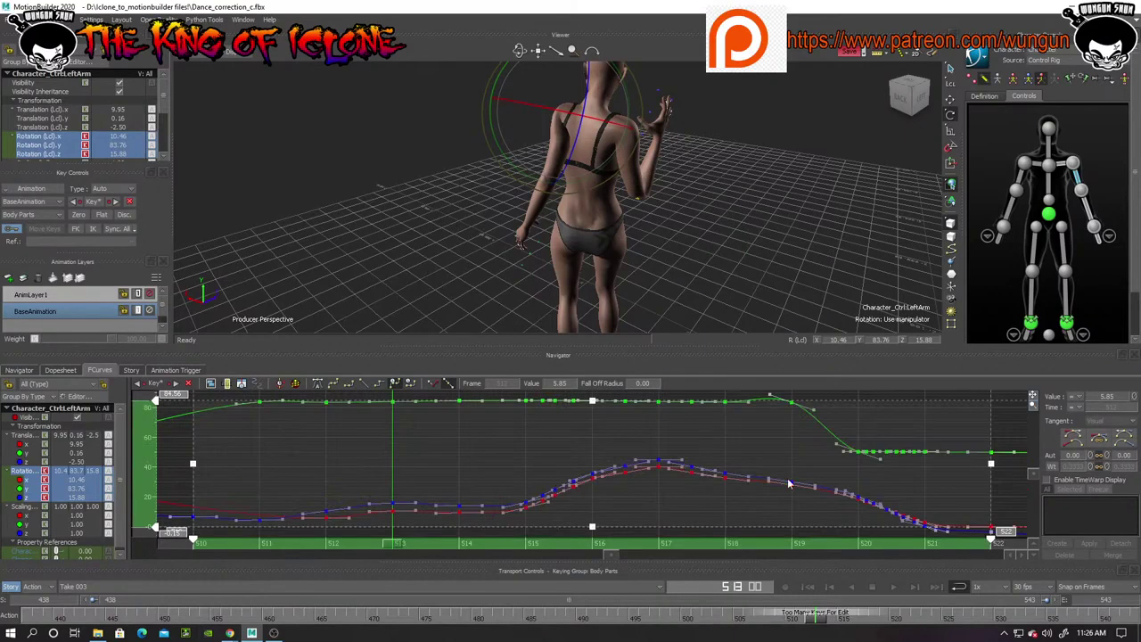
pyautogui.moveTo(156, 401); pyautogui.dragTo(155, 404)
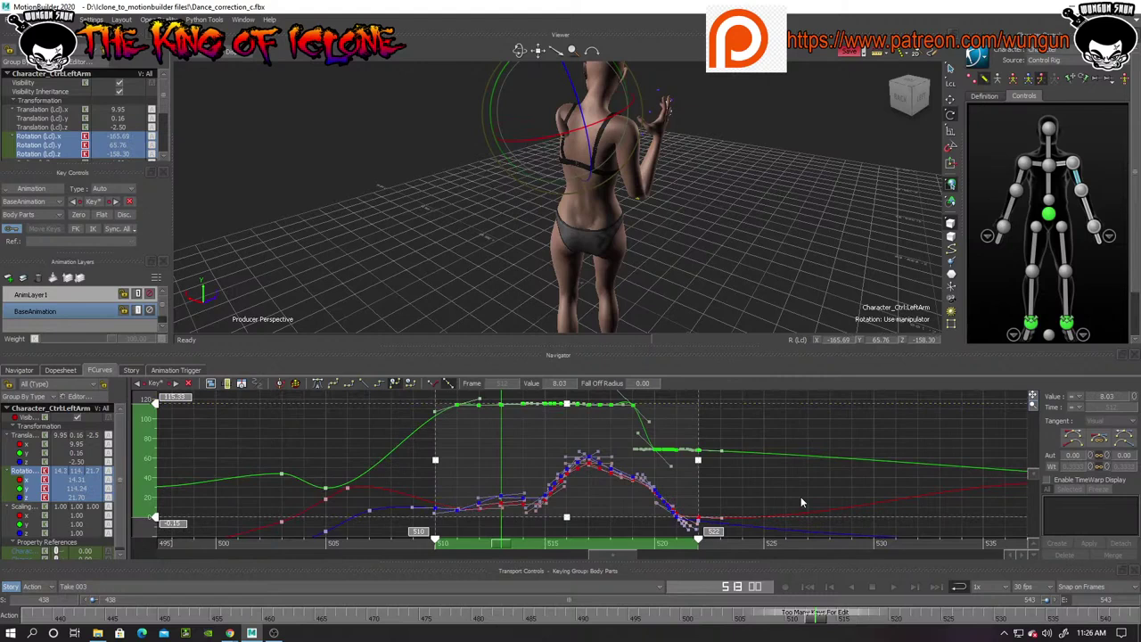
pyautogui.hotkey('ctrl', 'z')
pyautogui.hotkey('ctrl', 'z')
pyautogui.click(999, 411)
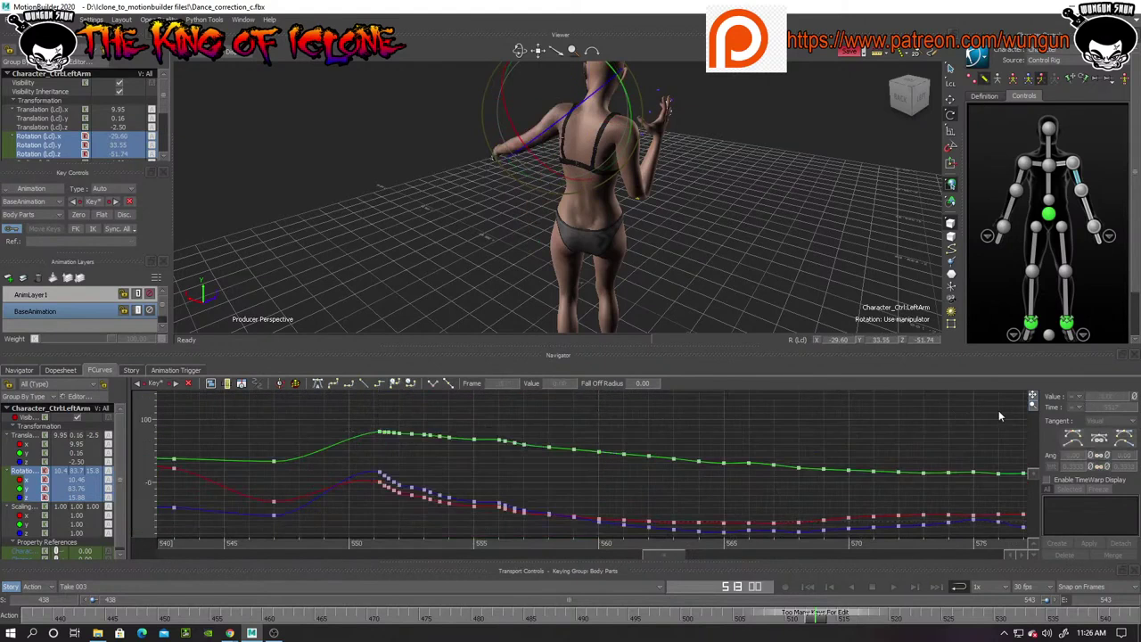
# Check the left arm's motion between frames 517 and 543, then delete its rotation keys from frame 511 to 519
pyautogui.moveTo(1033, 406)
pyautogui.mouseDown()
pyautogui.moveTo(1000, 391)
pyautogui.moveTo(1034, 407)
pyautogui.mouseUp()
pyautogui.moveTo(519, 48); pyautogui.dragTo(576, 63)
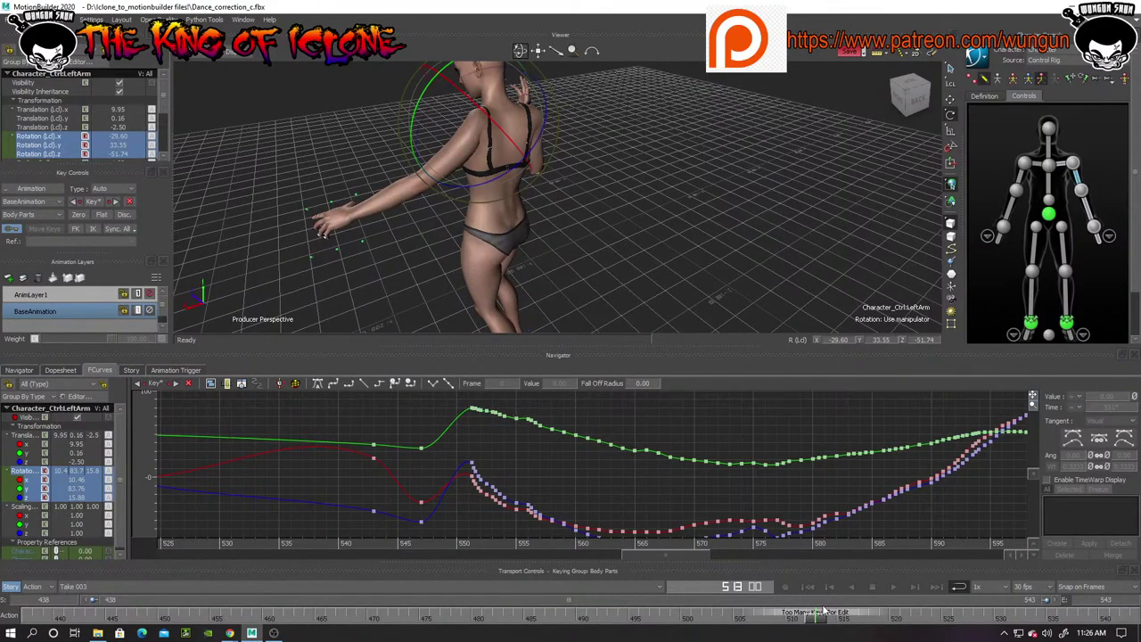
pyautogui.moveTo(819, 621); pyautogui.dragTo(1128, 617)
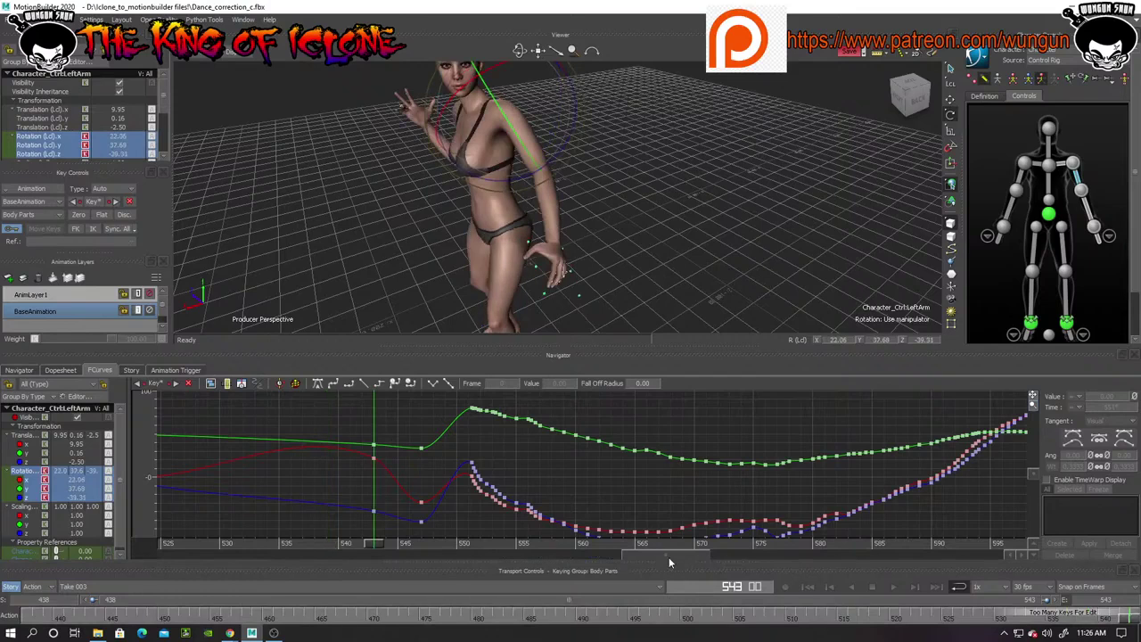
pyautogui.moveTo(670, 561); pyautogui.dragTo(623, 562)
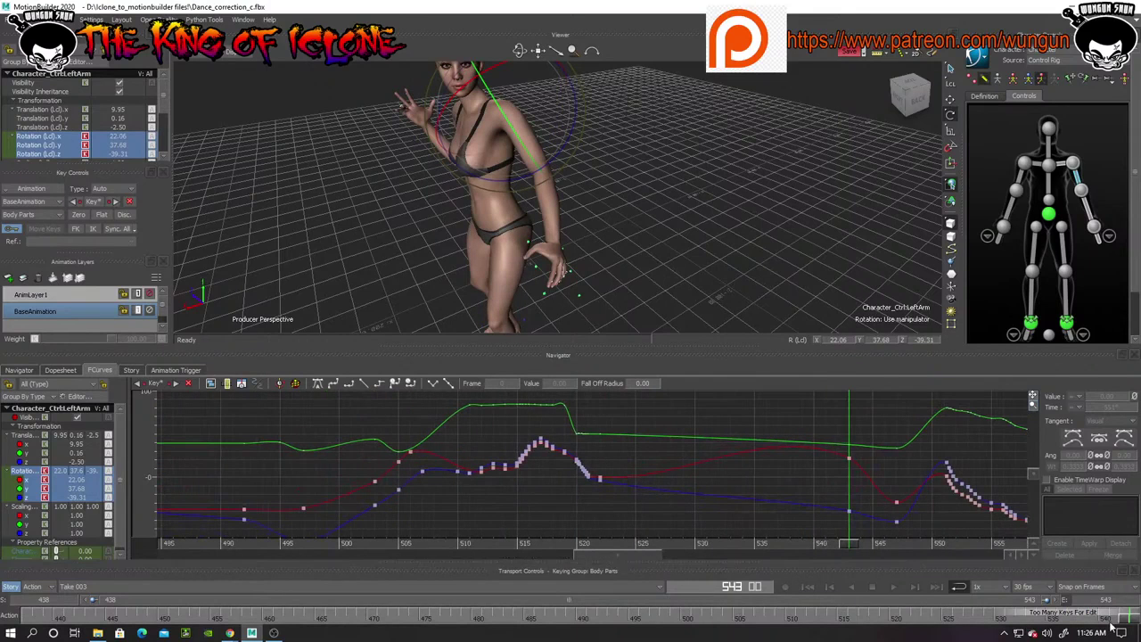
pyautogui.moveTo(1128, 624); pyautogui.dragTo(858, 616)
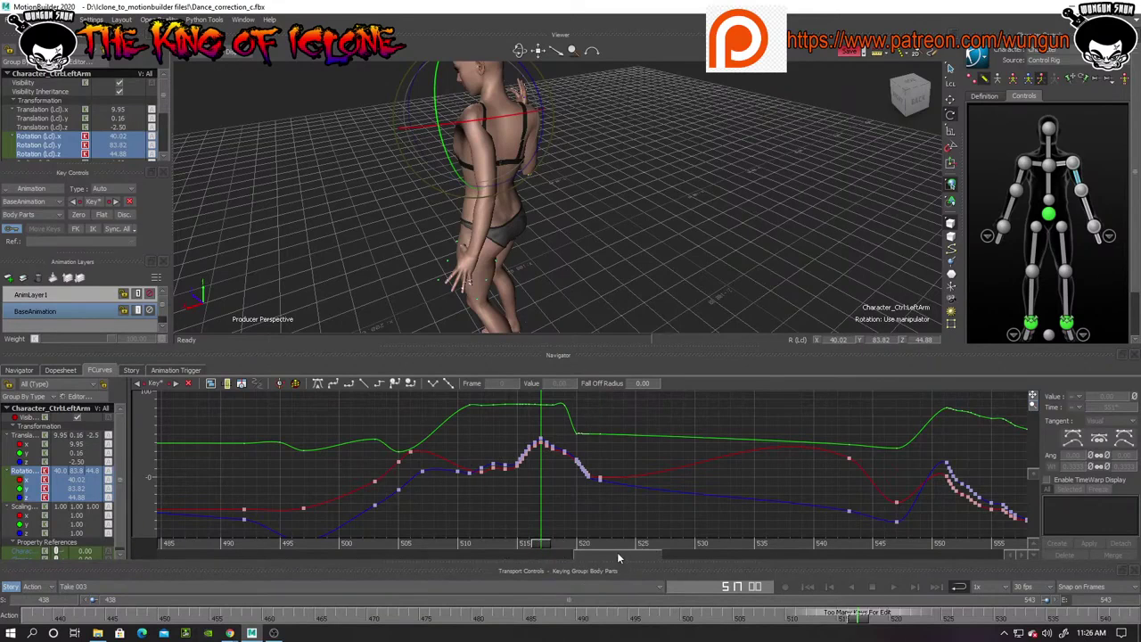
pyautogui.moveTo(540, 546); pyautogui.dragTo(701, 565)
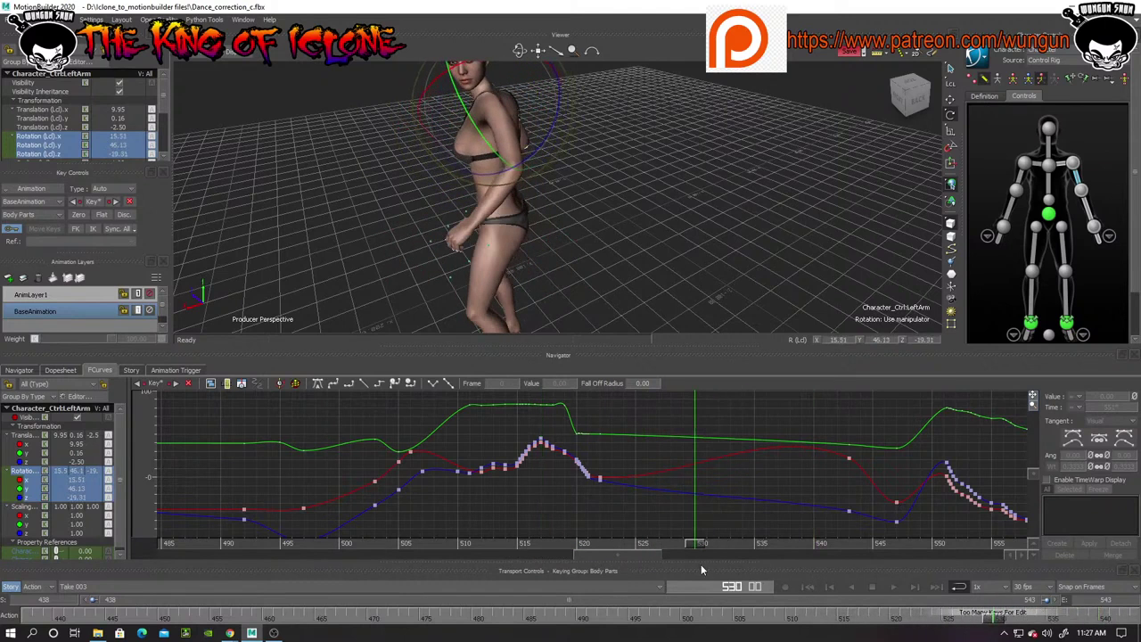
pyautogui.moveTo(571, 401); pyautogui.dragTo(459, 516)
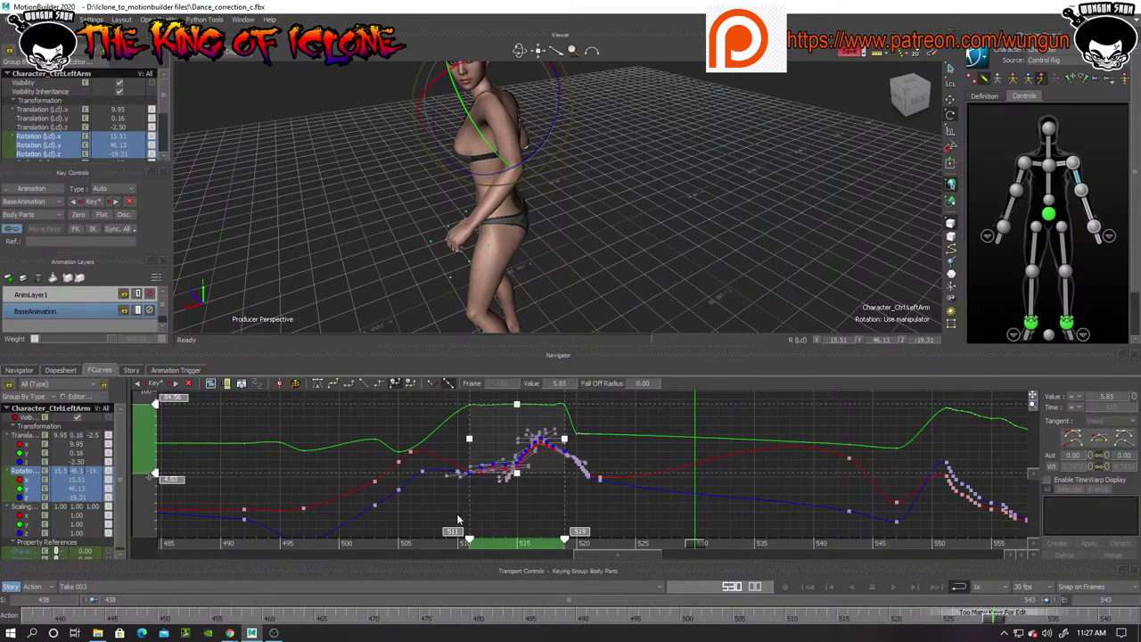
pyautogui.press('Delete')
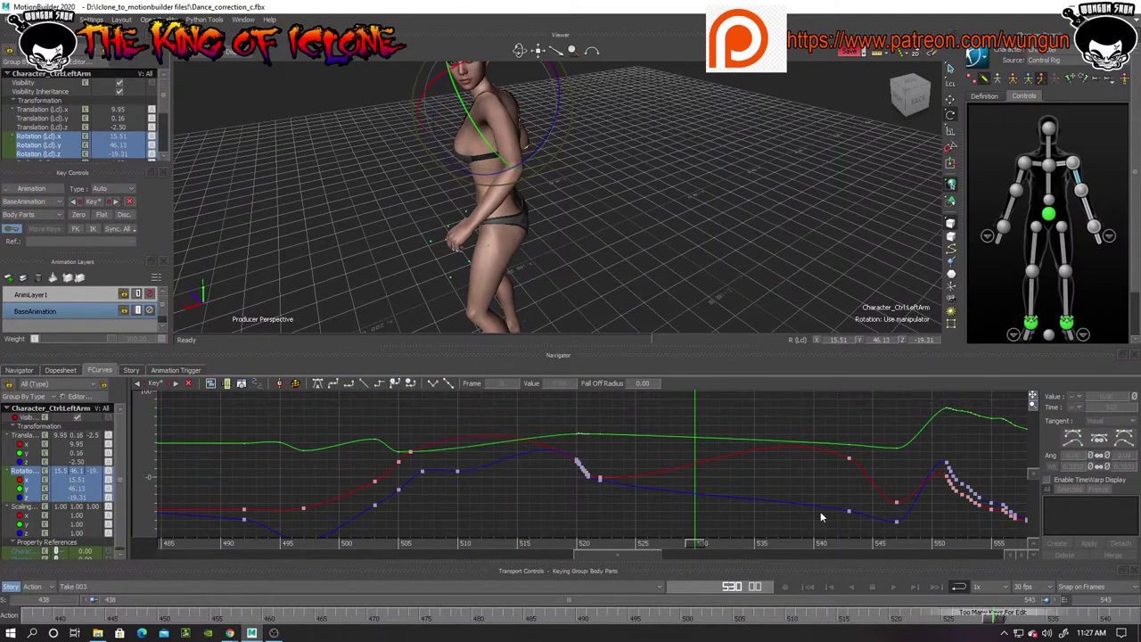
# Delete the cluster of left-arm rotation keys from frame 520 up to just before frame 521 on all three rotation curves
pyautogui.moveTo(517, 49); pyautogui.dragTo(568, 250)
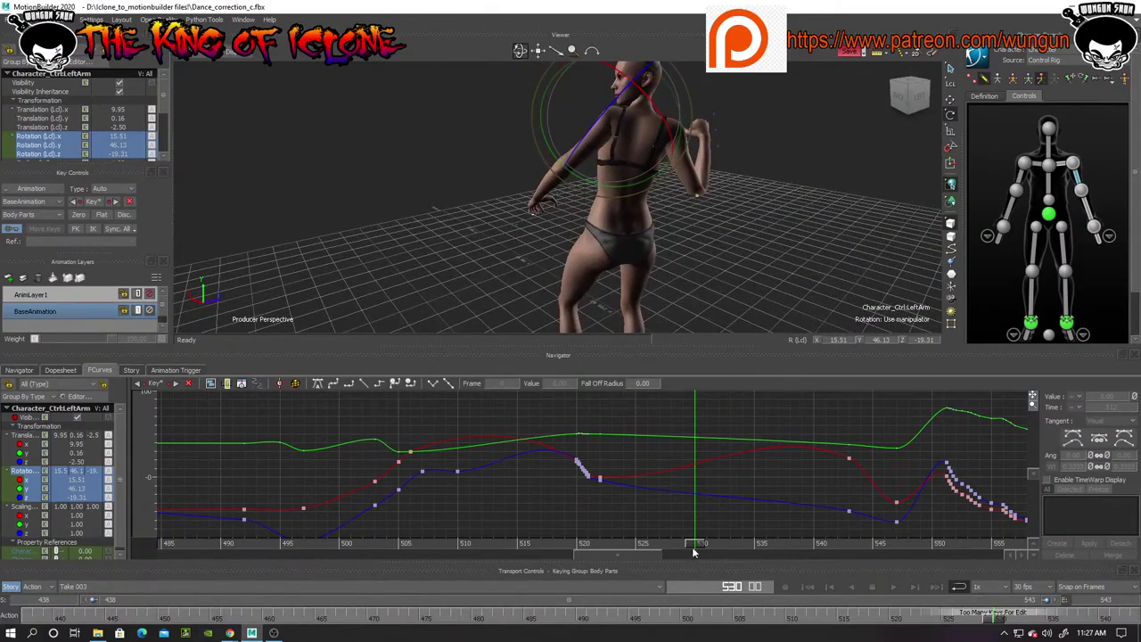
pyautogui.moveTo(657, 543); pyautogui.dragTo(571, 533)
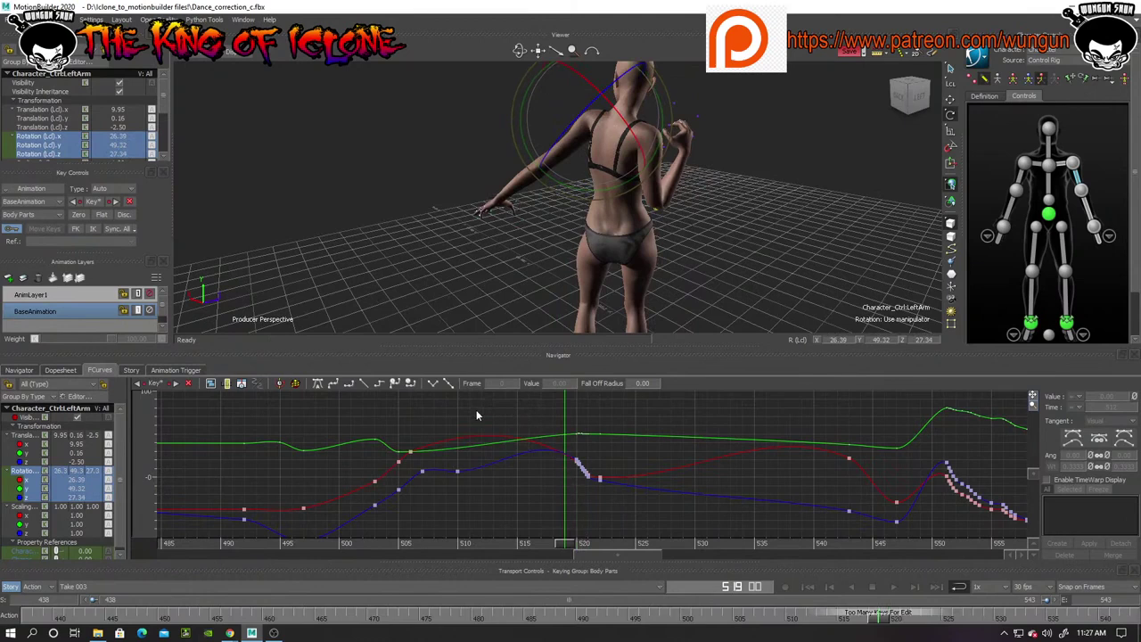
pyautogui.moveTo(493, 408); pyautogui.dragTo(615, 509)
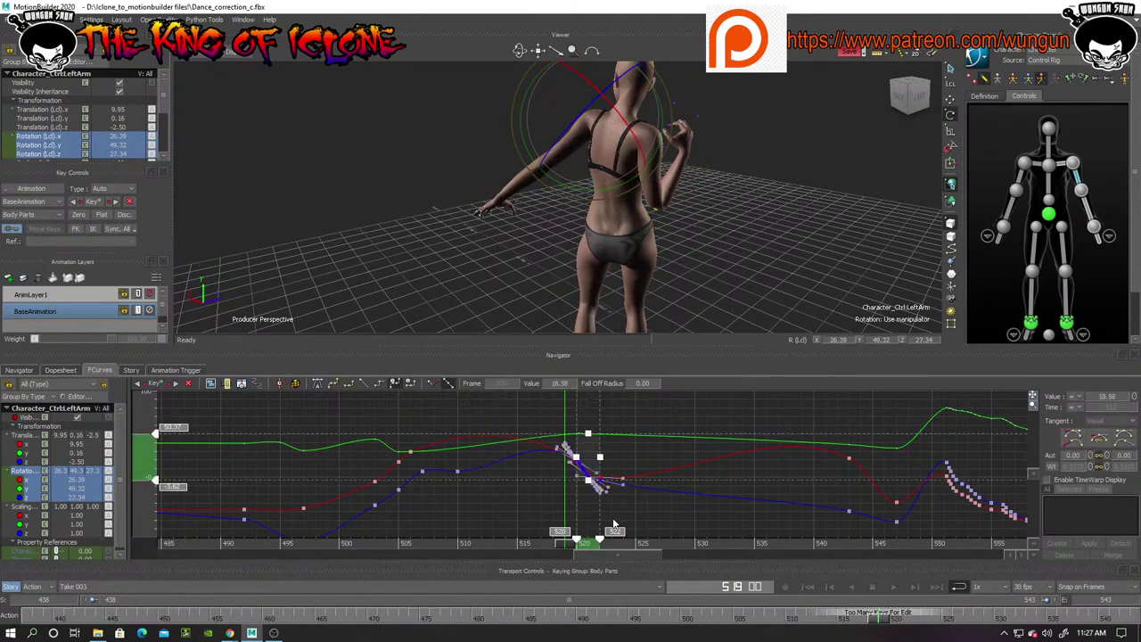
pyautogui.press('f')
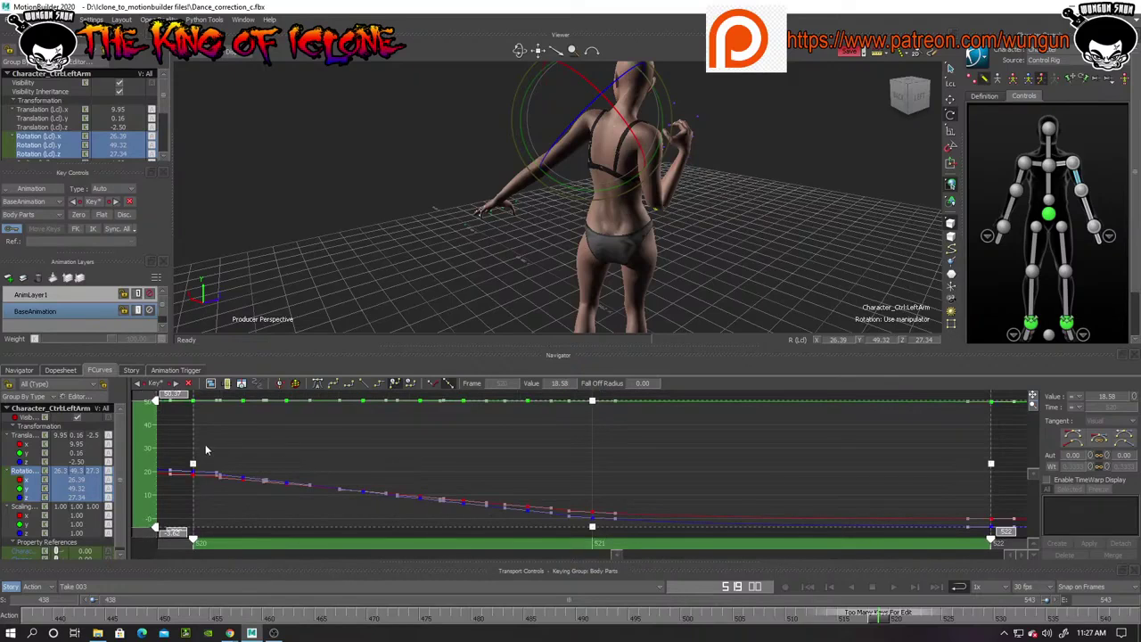
pyautogui.click(177, 444)
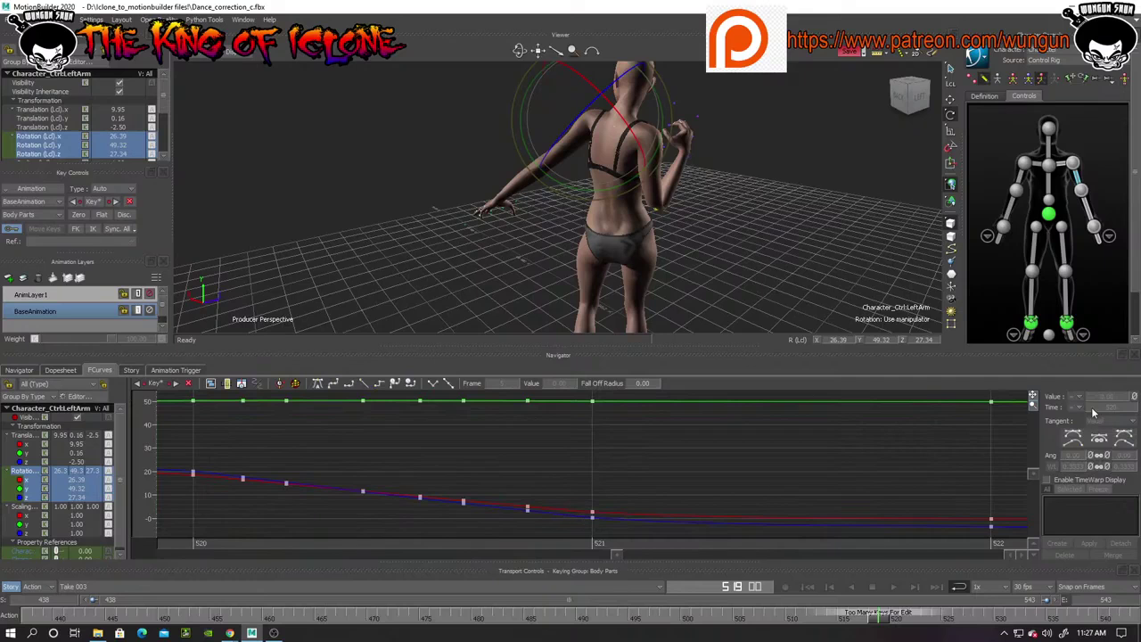
pyautogui.moveTo(1033, 405); pyautogui.dragTo(959, 419)
pyautogui.keyDown('ctrl'); pyautogui.moveTo(557, 499); pyautogui.dragTo(411, 463); pyautogui.keyUp('ctrl')
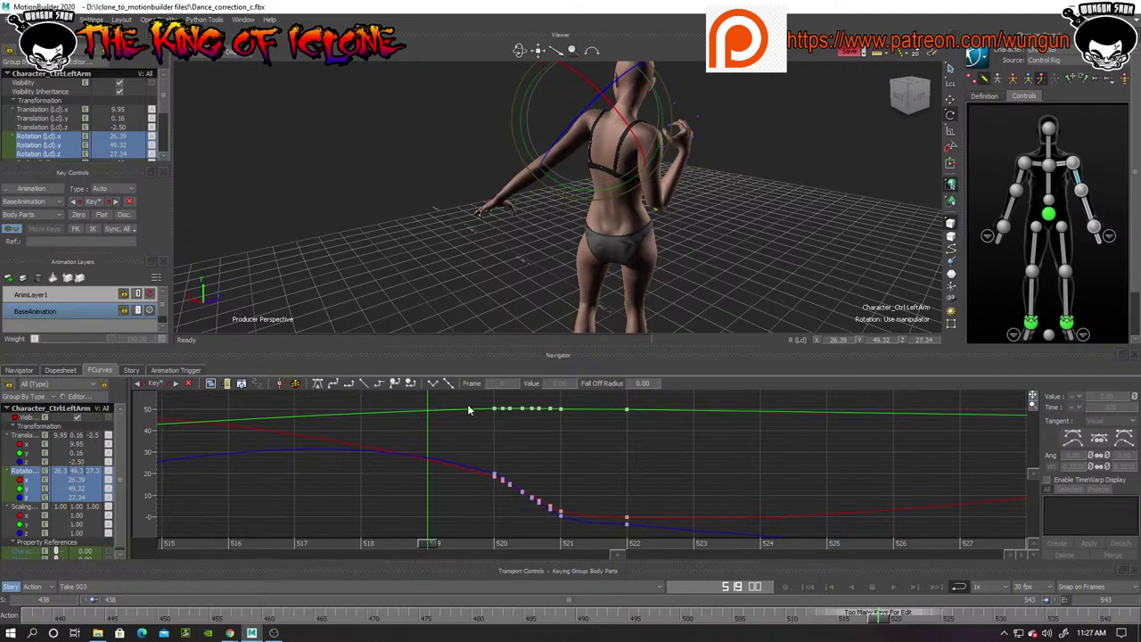
pyautogui.moveTo(470, 404); pyautogui.dragTo(556, 545)
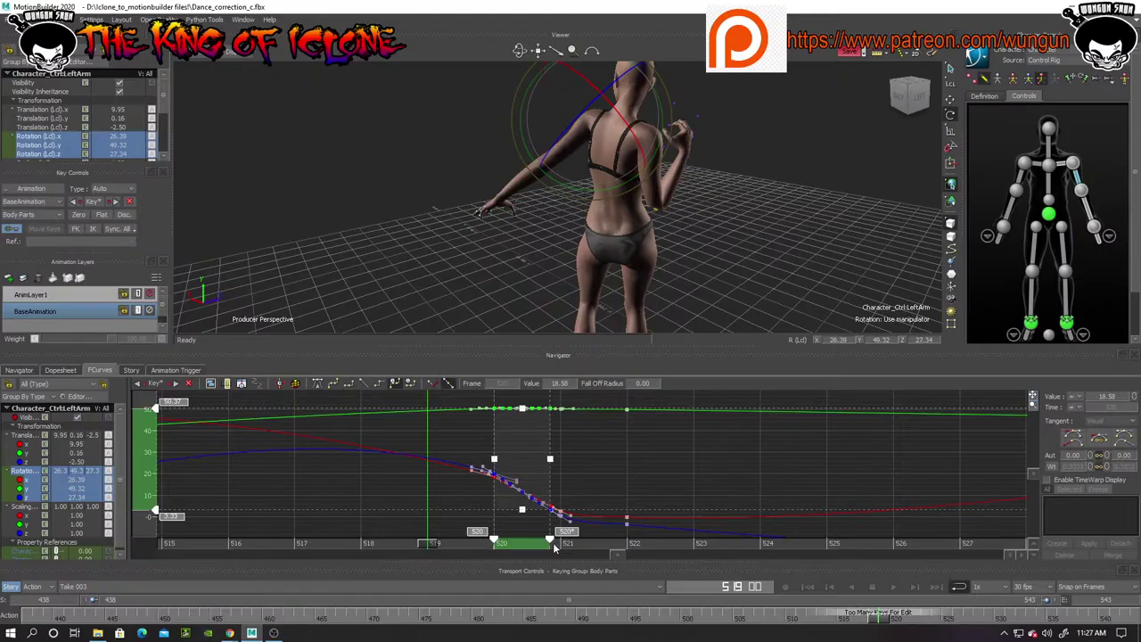
pyautogui.press('Delete')
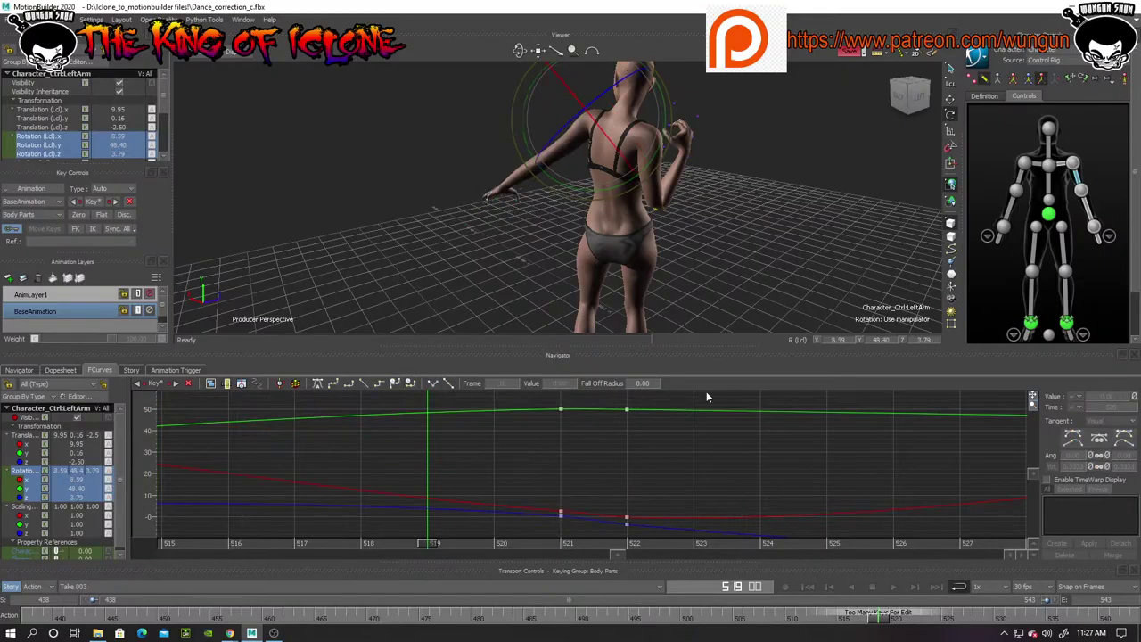
# Delete the left arm's X, Y and Z rotation keys at frame 522
pyautogui.moveTo(666, 399); pyautogui.dragTo(644, 462)
pyautogui.moveTo(624, 559); pyautogui.dragTo(616, 555)
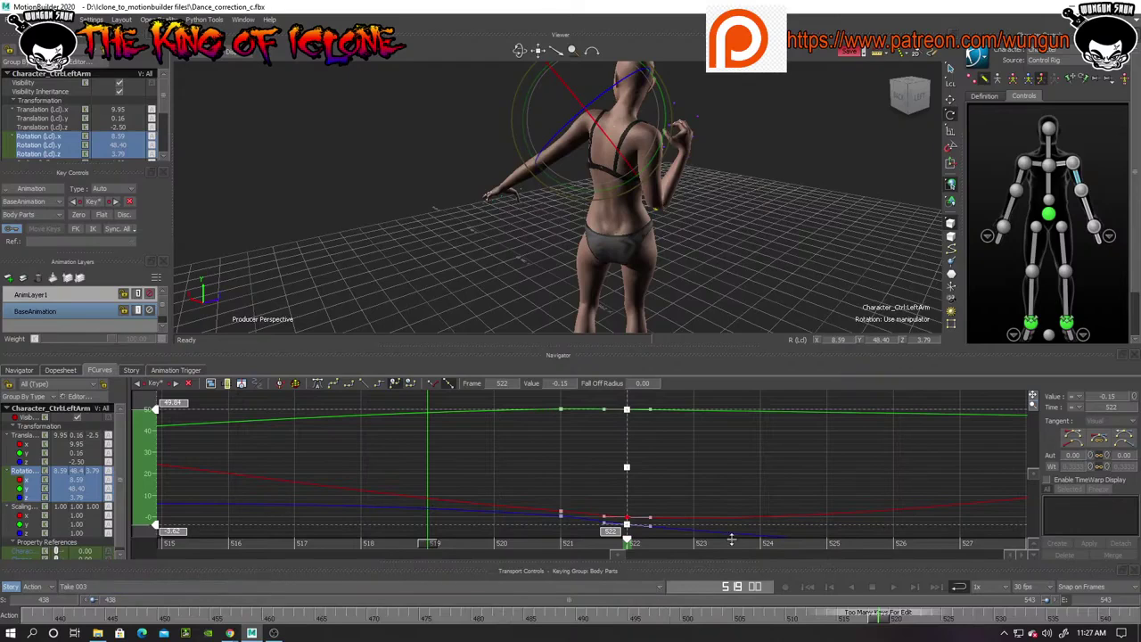
pyautogui.press('Delete')
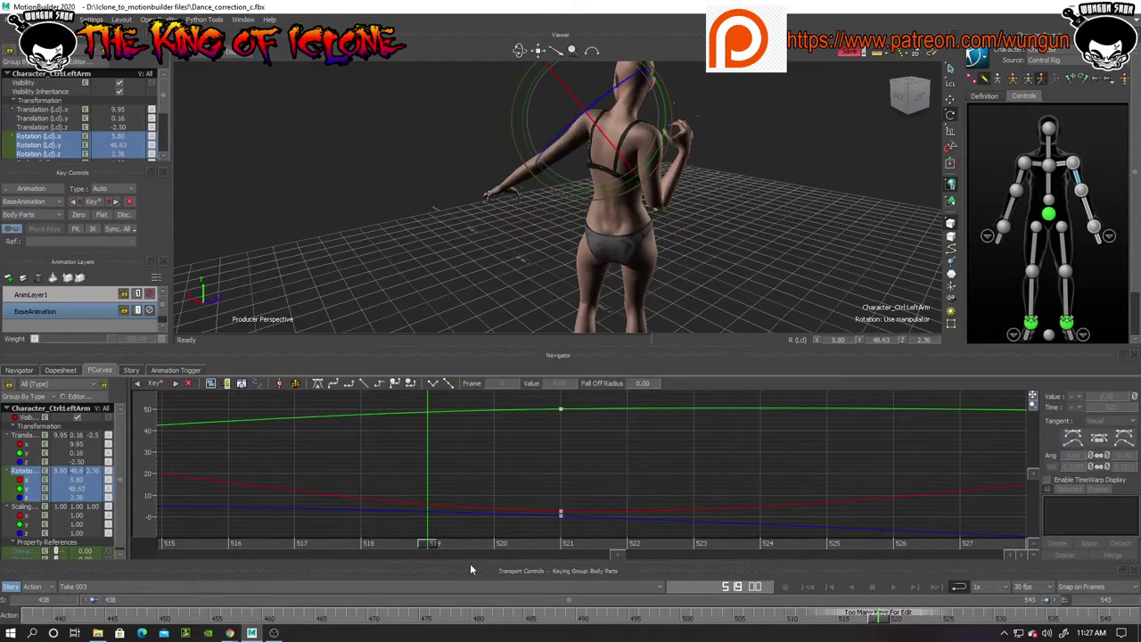
# Move the X rotation key at frame 497 to frame 498 at -58.74, and raise the Y rotation key at frame 497 to 47.29
pyautogui.moveTo(881, 613); pyautogui.dragTo(831, 638)
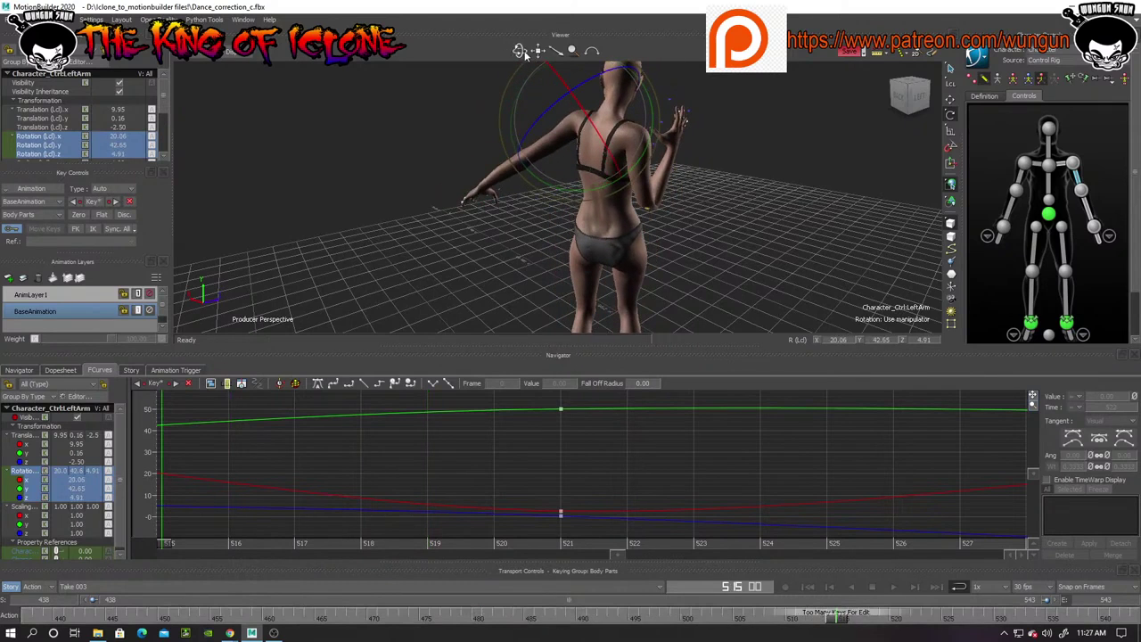
pyautogui.moveTo(520, 51); pyautogui.dragTo(539, 82)
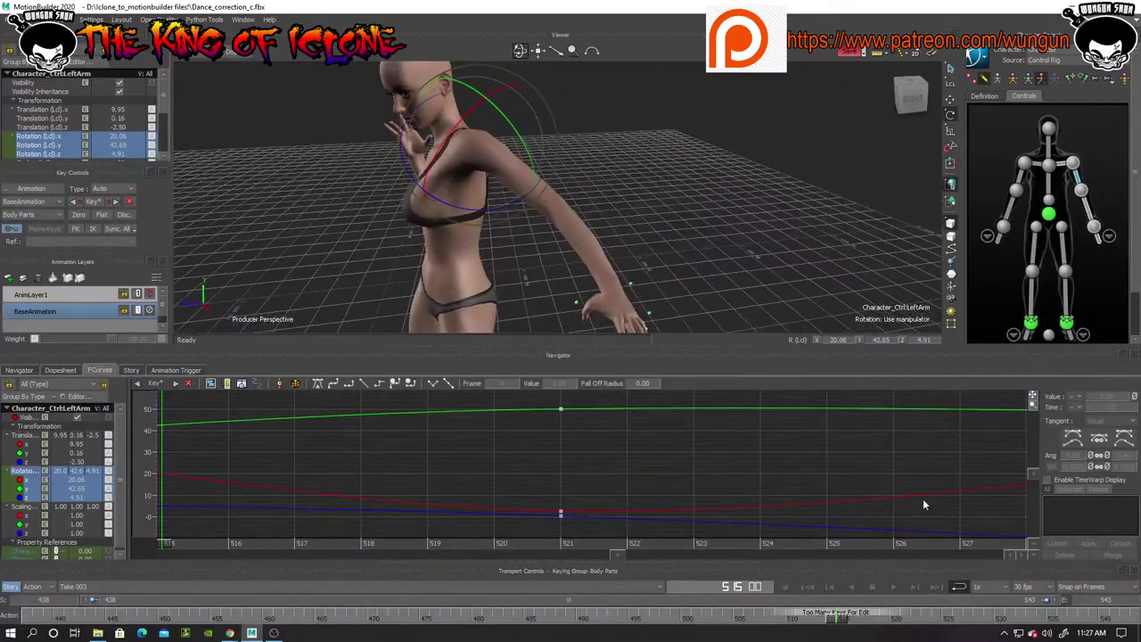
pyautogui.moveTo(836, 626); pyautogui.dragTo(649, 617)
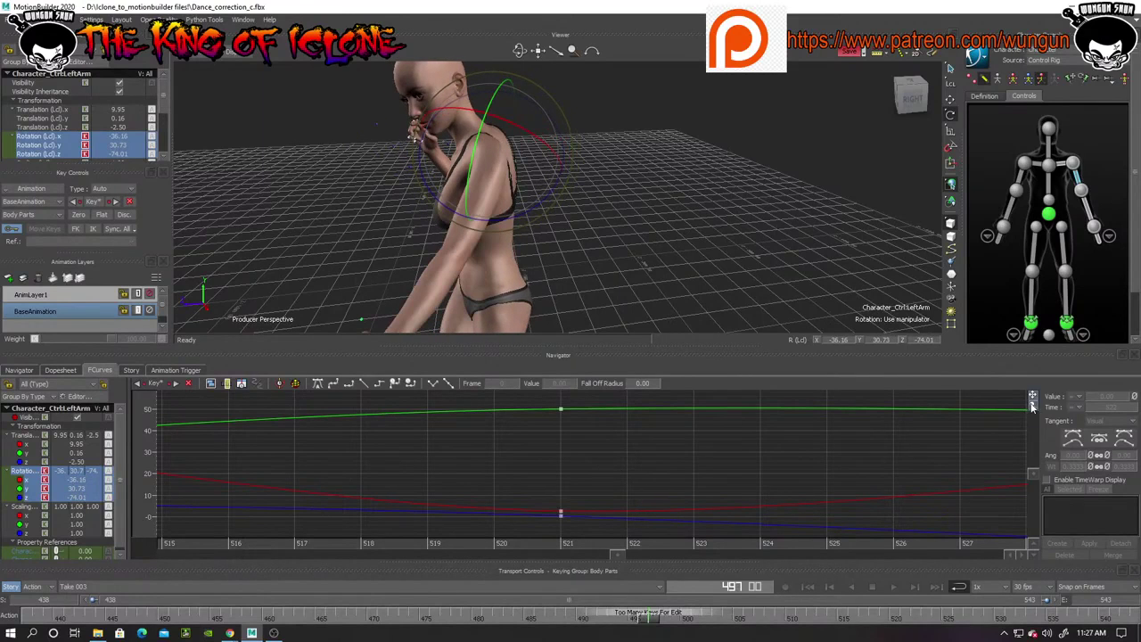
pyautogui.moveTo(1033, 407); pyautogui.dragTo(1059, 409)
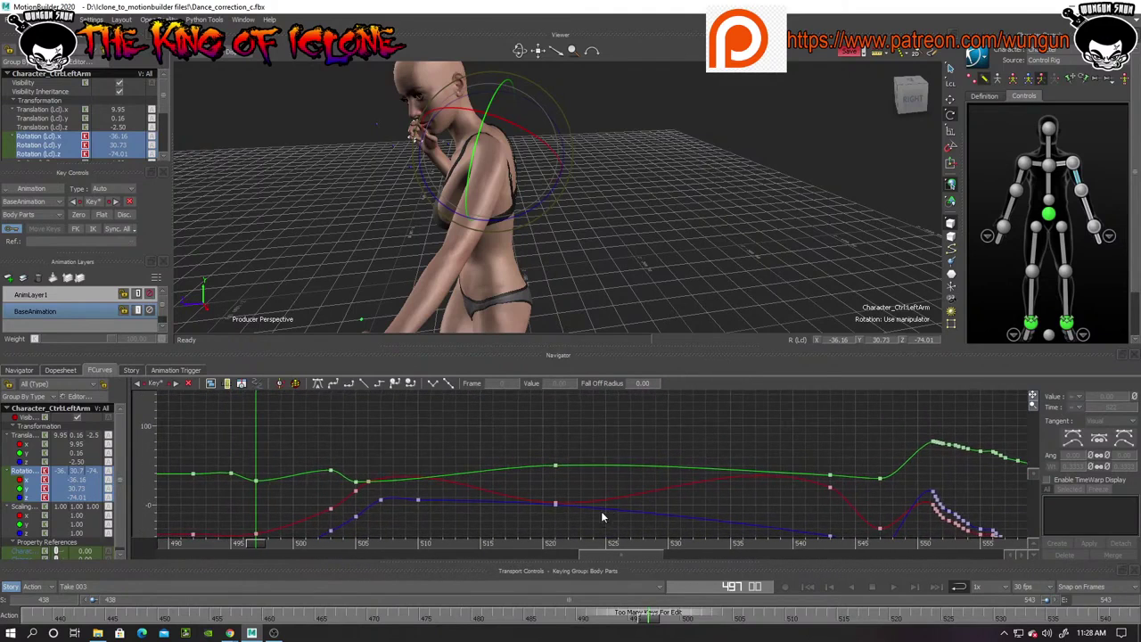
pyautogui.keyDown('shift'); pyautogui.moveTo(366, 477); pyautogui.dragTo(583, 398); pyautogui.keyUp('shift')
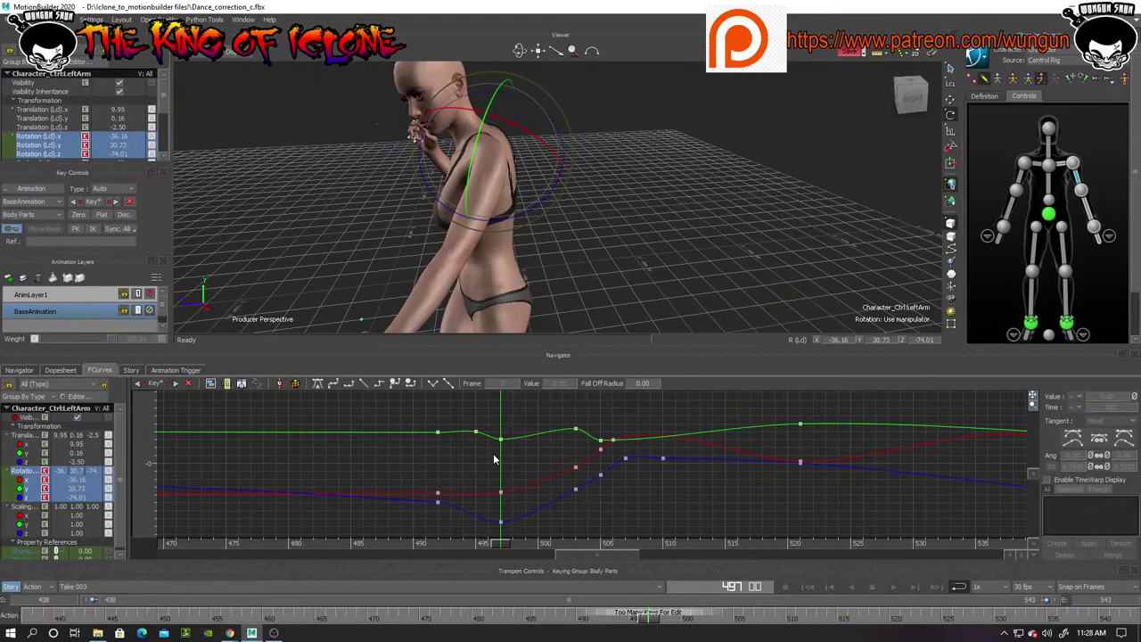
pyautogui.moveTo(500, 492)
pyautogui.mouseDown()
pyautogui.moveTo(500, 458)
pyautogui.moveTo(513, 511)
pyautogui.mouseUp()
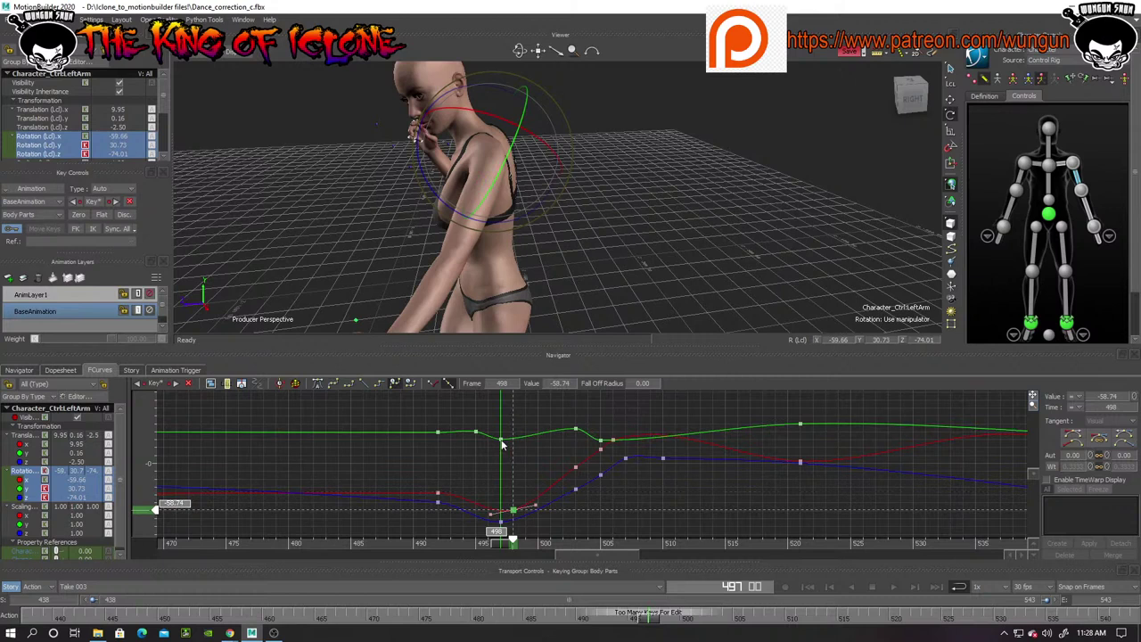
pyautogui.moveTo(501, 438); pyautogui.dragTo(504, 430)
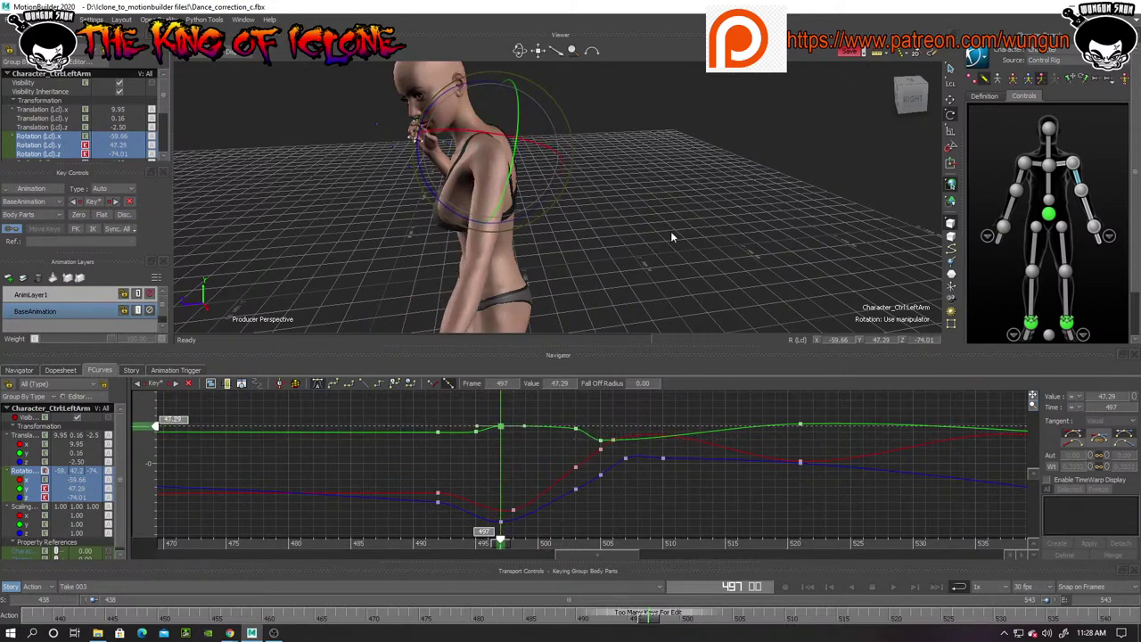
# Go to frame 506 and lower the left arm's Z rotation key at frame 507 to -40.86
pyautogui.keyDown('ctrl'); pyautogui.keyDown('shift'); pyautogui.moveTo(671, 231); pyautogui.dragTo(608, 252); pyautogui.keyUp('shift'); pyautogui.keyUp('ctrl')
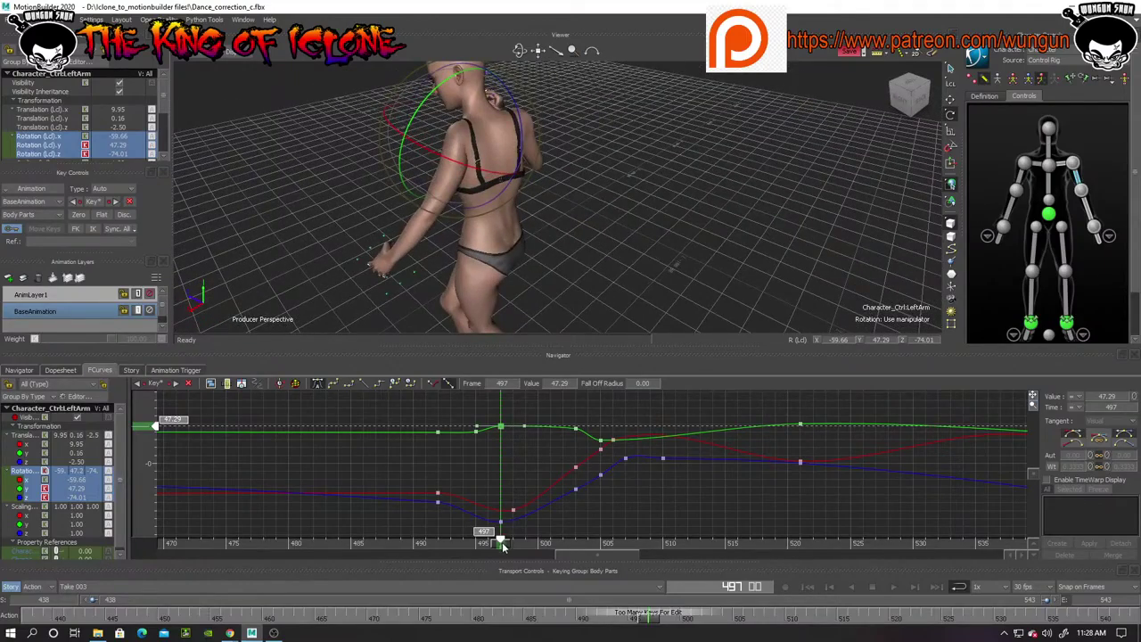
pyautogui.moveTo(494, 545); pyautogui.dragTo(617, 577)
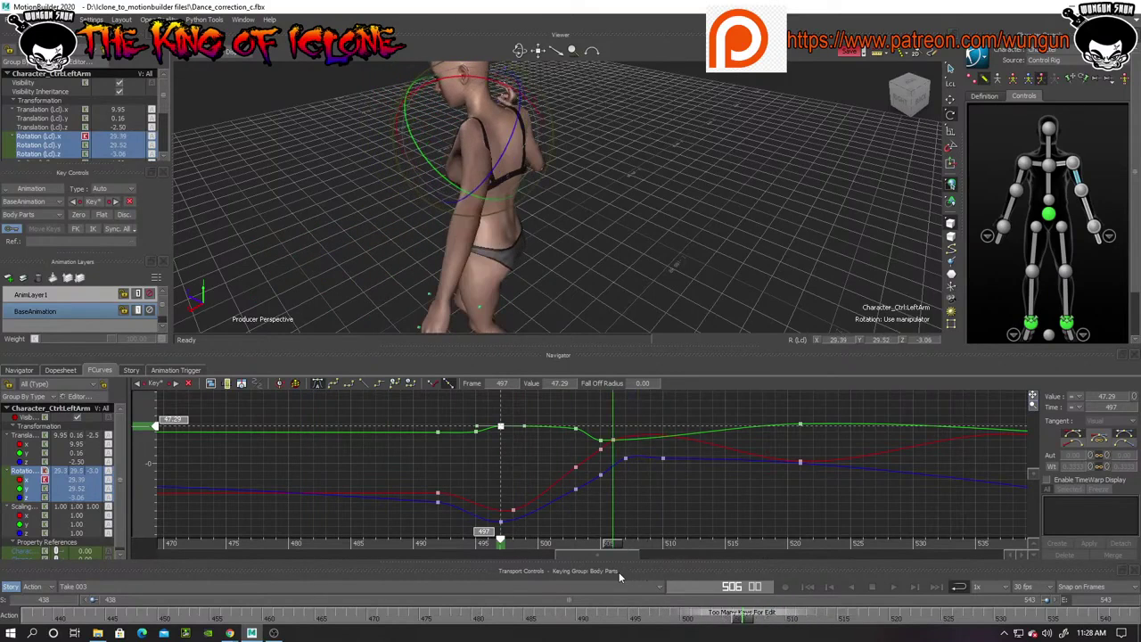
pyautogui.click(626, 458)
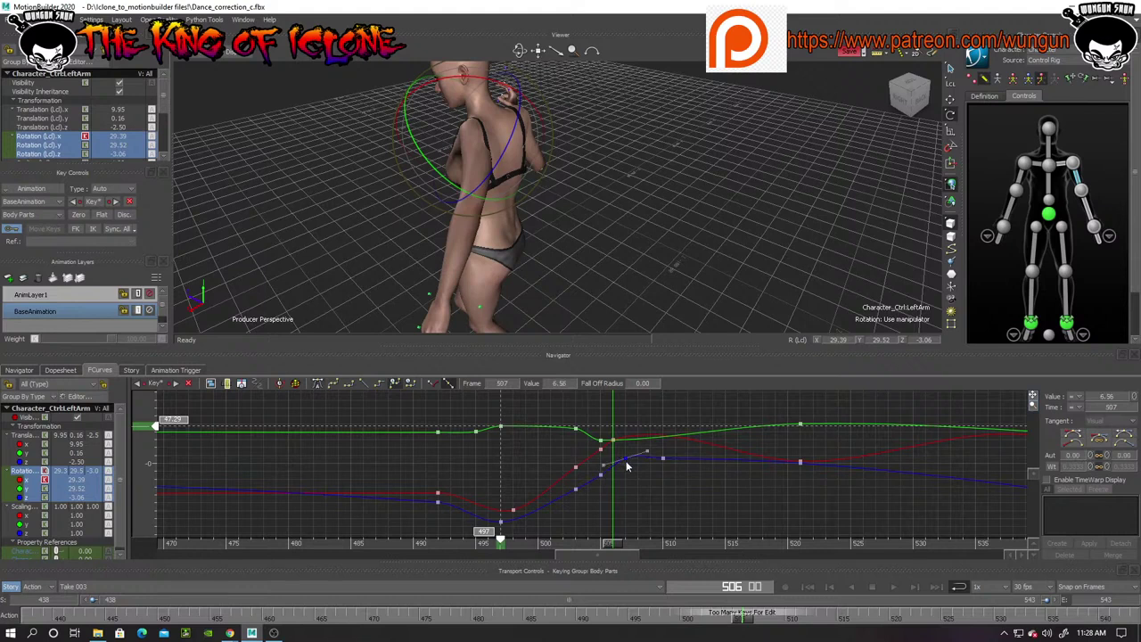
pyautogui.moveTo(627, 463); pyautogui.dragTo(634, 497)
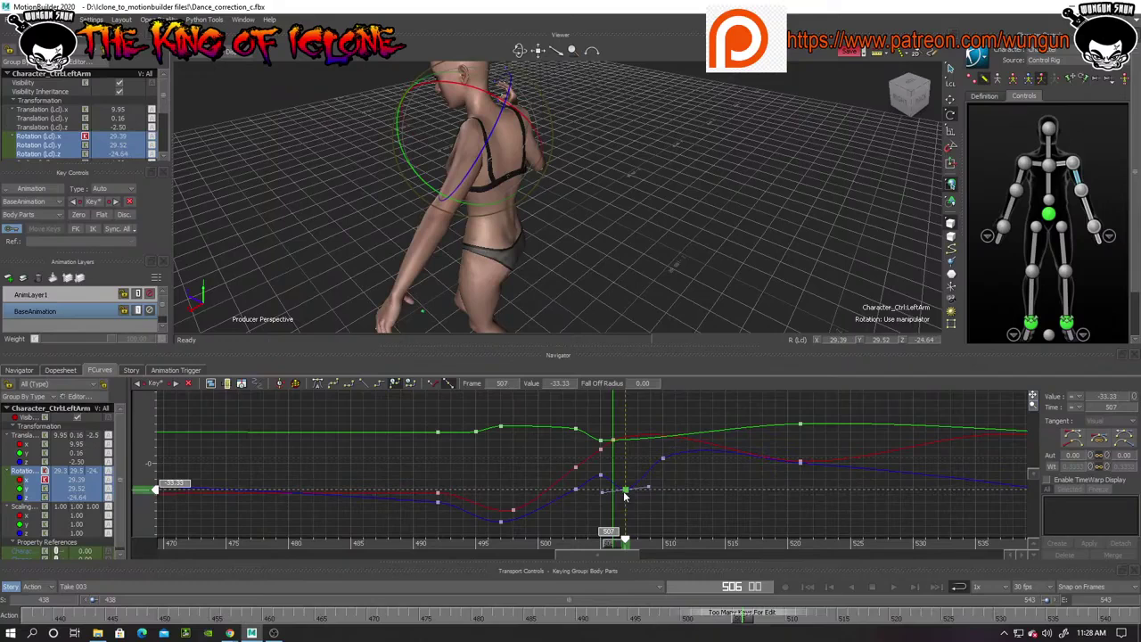
pyautogui.moveTo(628, 497); pyautogui.dragTo(628, 466)
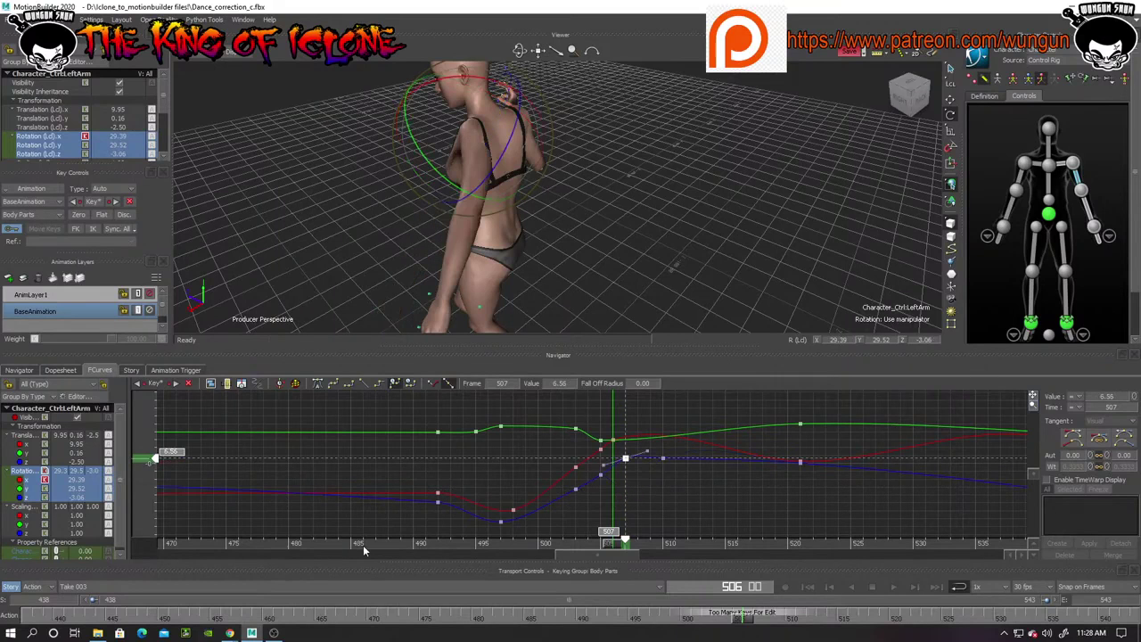
pyautogui.moveTo(151, 461); pyautogui.dragTo(147, 497)
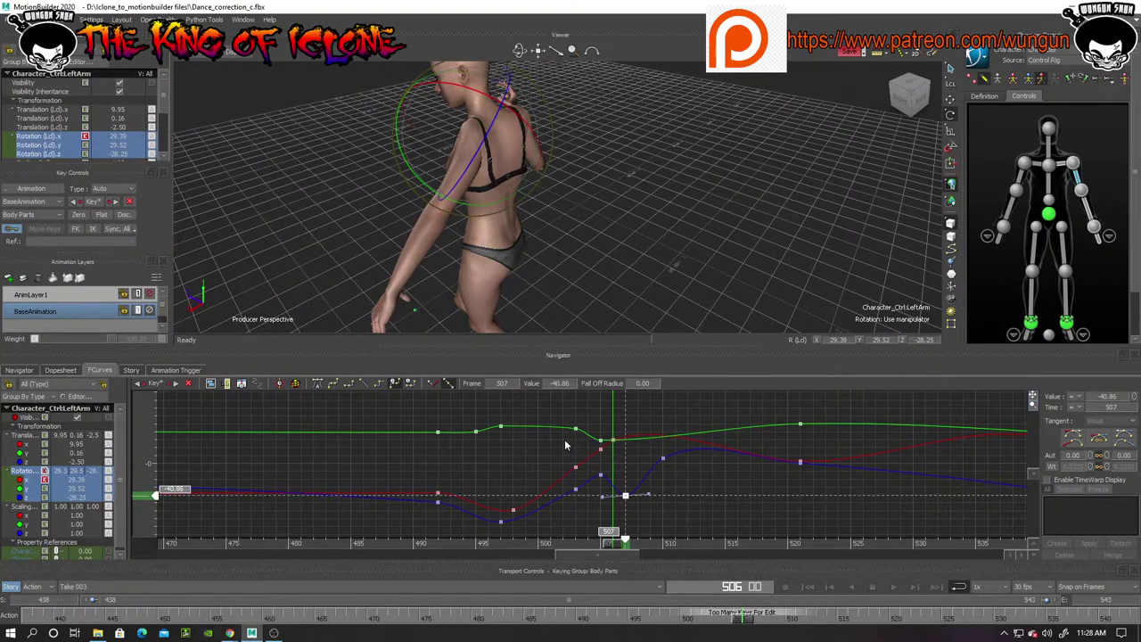
# Delete the X and Z rotation keys at frames 503 and 505, and the Y rotation key at frame 505
pyautogui.moveTo(565, 445); pyautogui.dragTo(604, 473)
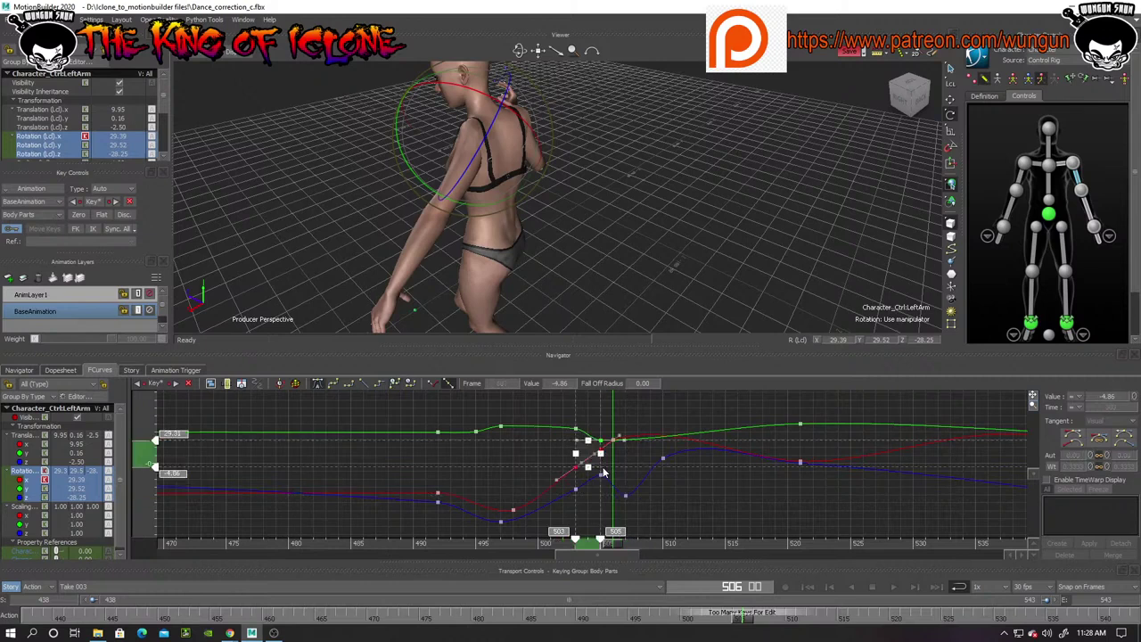
pyautogui.press('Delete')
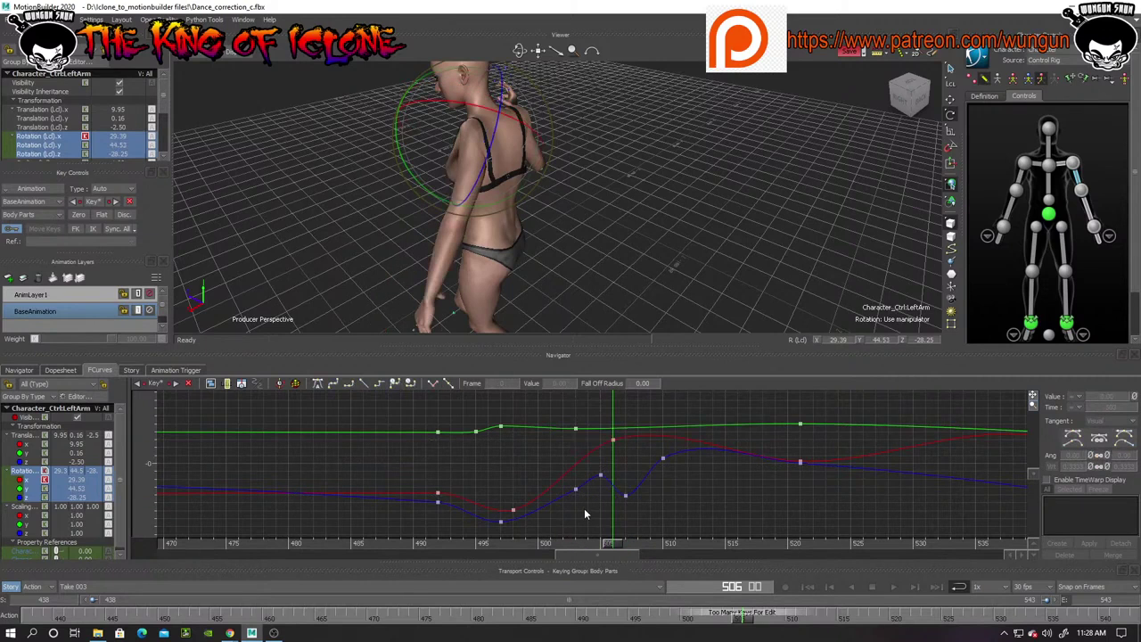
pyautogui.moveTo(568, 515); pyautogui.dragTo(604, 486)
pyautogui.press('Delete')
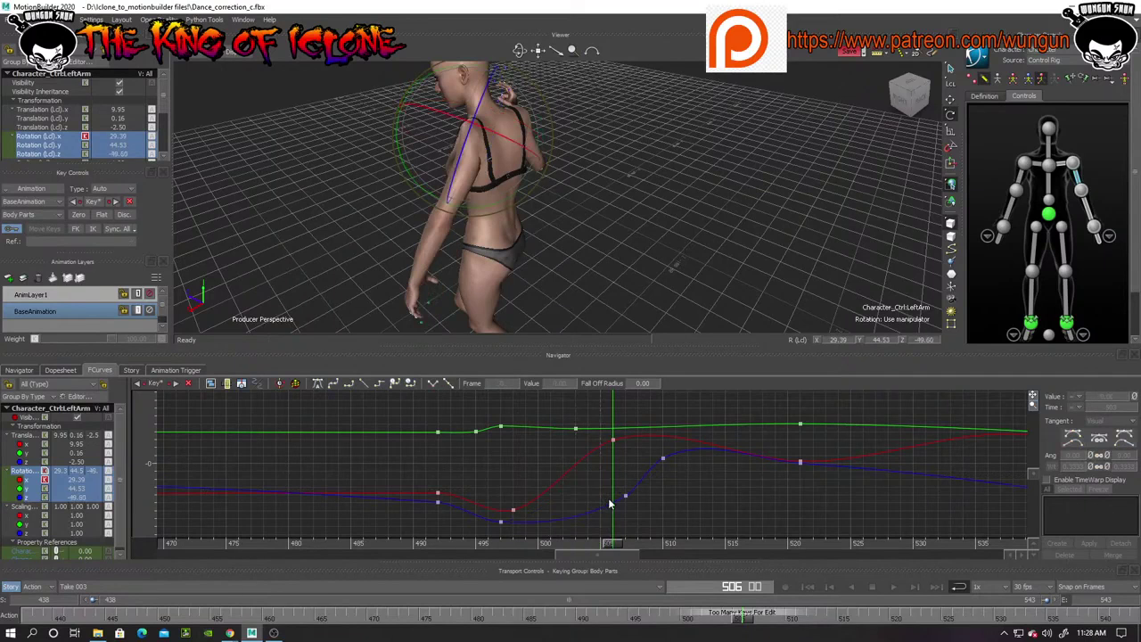
# Lower the left arm's X rotation key at frame 506 to -16.52
pyautogui.moveTo(613, 546)
pyautogui.mouseDown()
pyautogui.moveTo(497, 546)
pyautogui.moveTo(618, 541)
pyautogui.mouseUp()
pyautogui.click(612, 438)
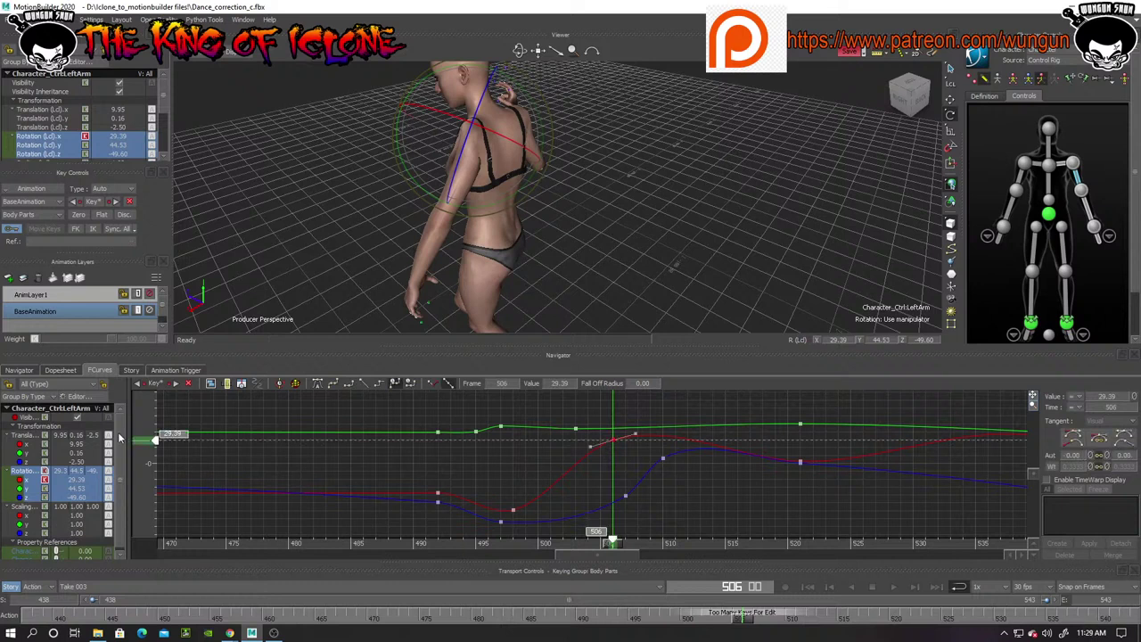
pyautogui.moveTo(141, 443); pyautogui.dragTo(142, 474)
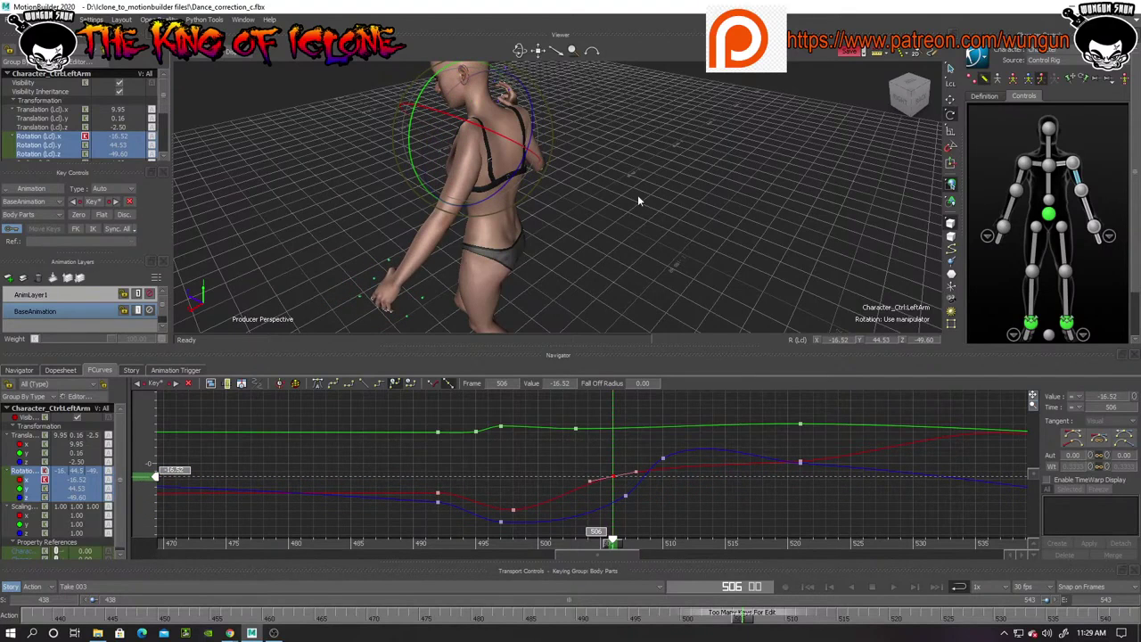
pyautogui.moveTo(619, 201)
pyautogui.keyDown('ctrl'); pyautogui.keyDown('shift'); pyautogui.mouseDown()
pyautogui.moveTo(680, 214)
pyautogui.moveTo(698, 203)
pyautogui.moveTo(596, 212)
pyautogui.moveTo(628, 214)
pyautogui.mouseUp(); pyautogui.keyUp('shift'); pyautogui.keyUp('ctrl')
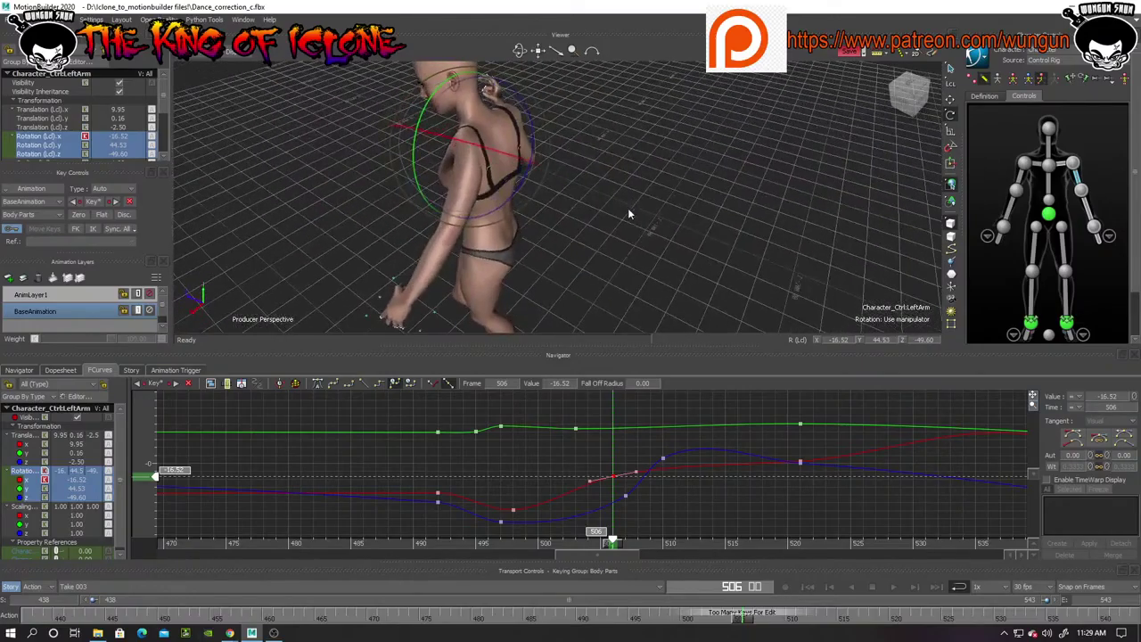
# Raise the left arm's Z rotation key at frame 507 to -18.28
pyautogui.click(626, 498)
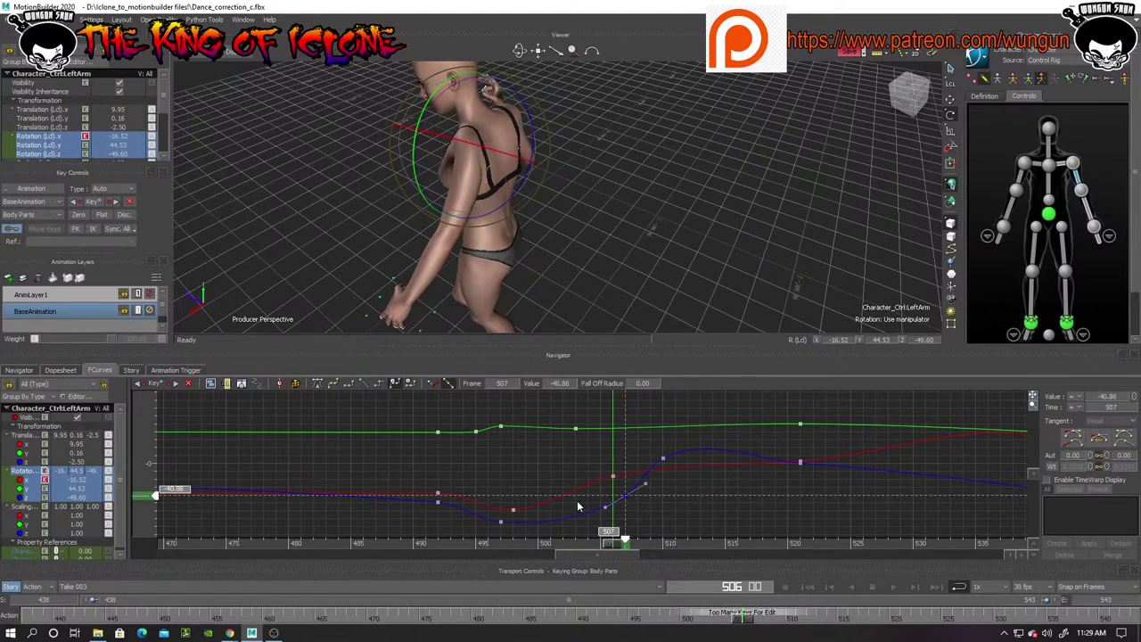
pyautogui.moveTo(138, 495)
pyautogui.mouseDown()
pyautogui.moveTo(138, 482)
pyautogui.moveTo(139, 505)
pyautogui.moveTo(146, 472)
pyautogui.moveTo(145, 482)
pyautogui.mouseUp()
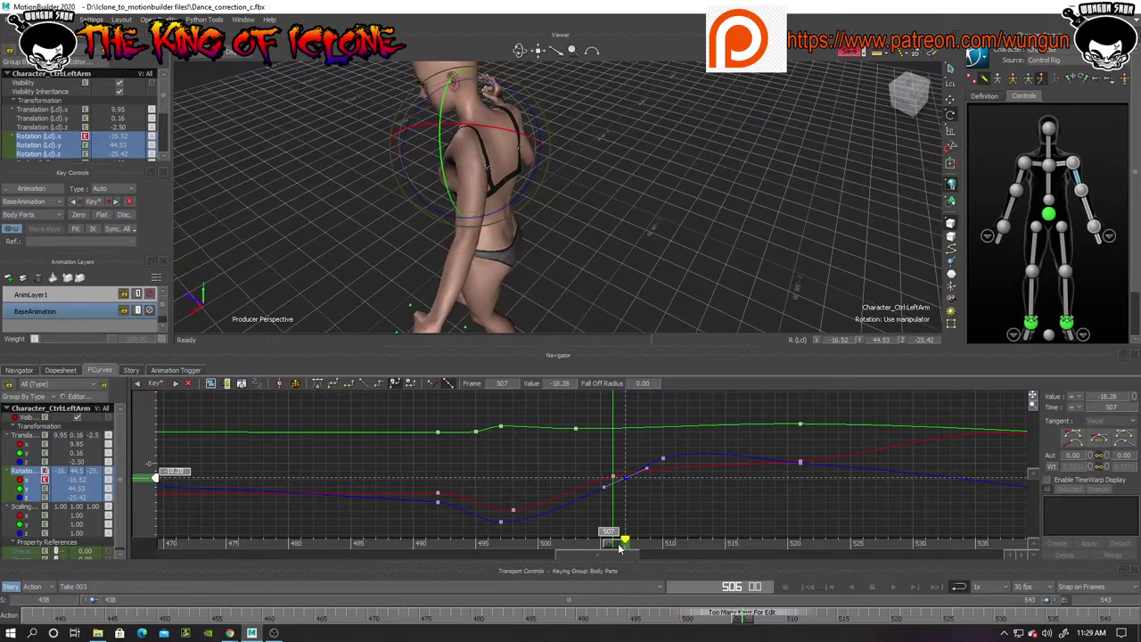
pyautogui.moveTo(620, 547)
pyautogui.mouseDown()
pyautogui.moveTo(588, 548)
pyautogui.moveTo(645, 550)
pyautogui.moveTo(627, 551)
pyautogui.mouseUp()
# At frame 498, lower the X rotation key to -64.01, and raise the Y rotation key at frame 497 to 51.81
pyautogui.moveTo(617, 546); pyautogui.dragTo(502, 522)
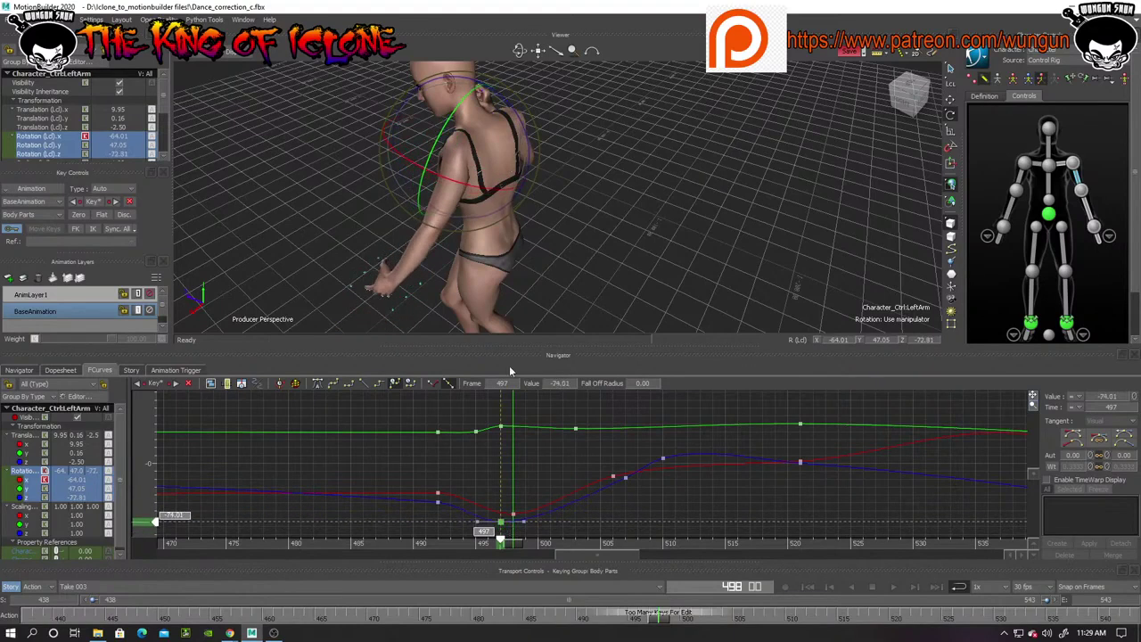
pyautogui.moveTo(519, 51); pyautogui.dragTo(518, 52)
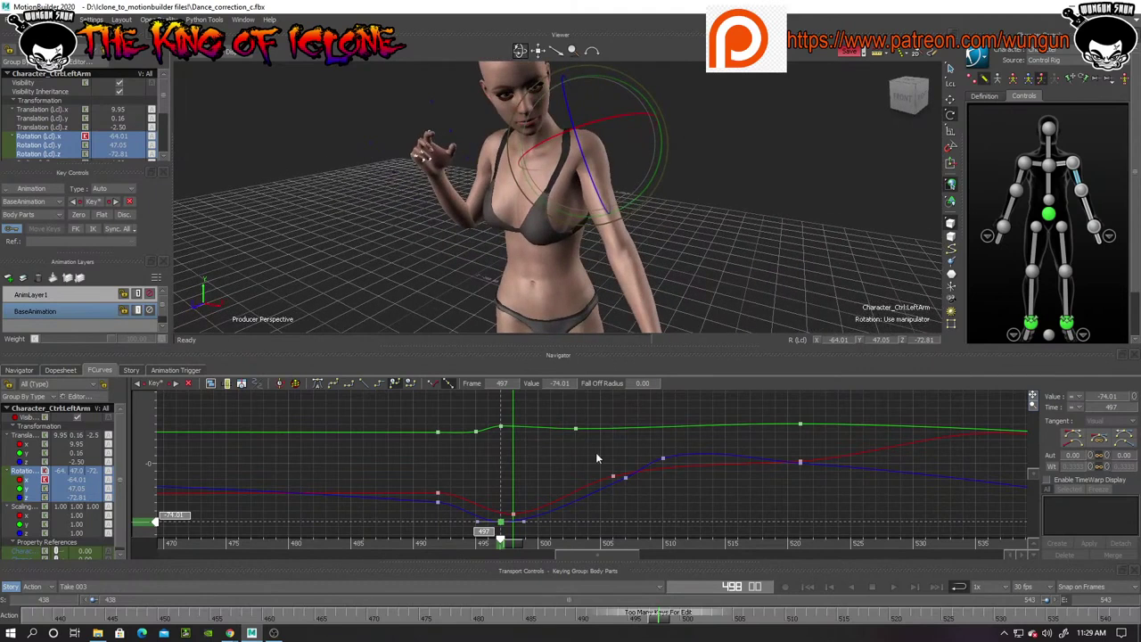
pyautogui.moveTo(502, 427)
pyautogui.mouseDown()
pyautogui.moveTo(500, 442)
pyautogui.moveTo(501, 430)
pyautogui.mouseUp()
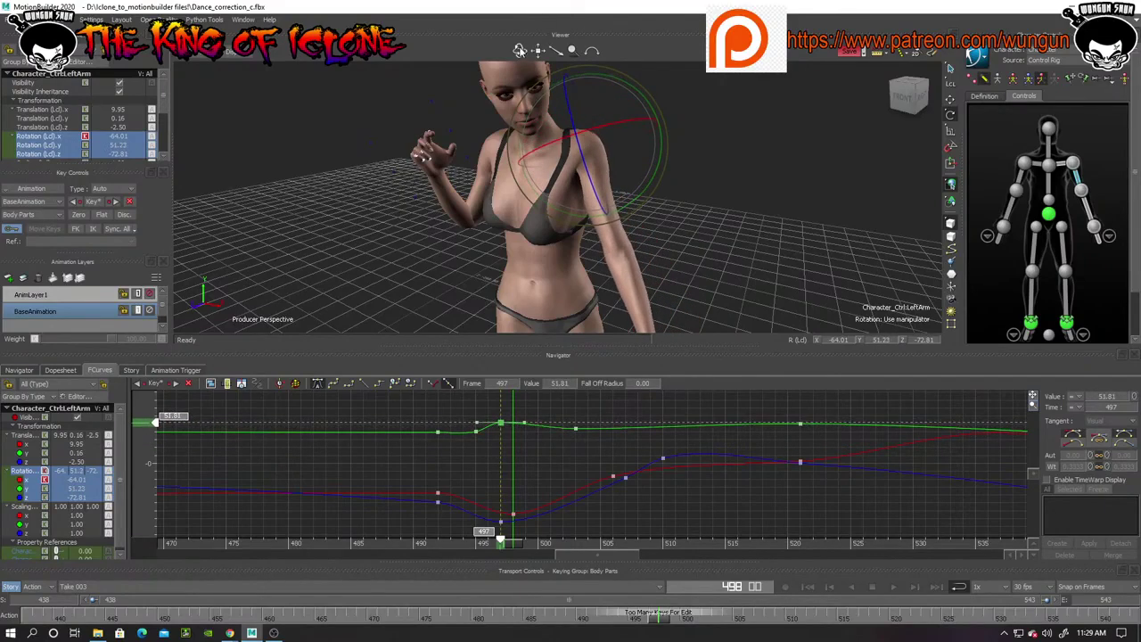
pyautogui.moveTo(519, 50)
pyautogui.mouseDown()
pyautogui.moveTo(393, 66)
pyautogui.moveTo(520, 51)
pyautogui.mouseUp()
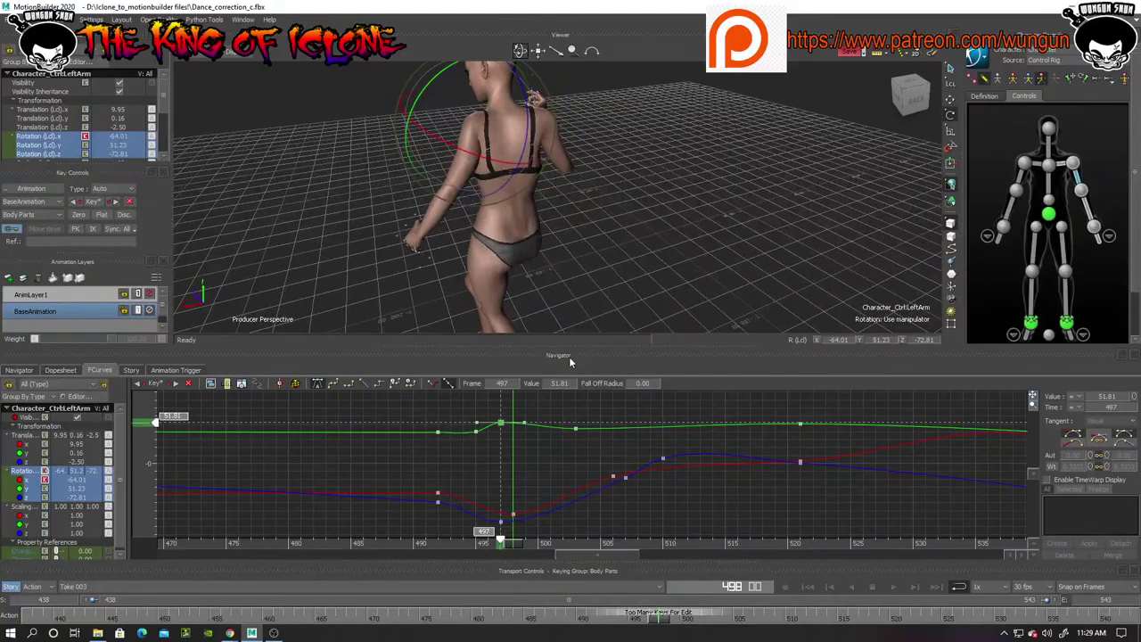
# Set the left arm's X rotation key at frame 506 to -14.26, Z key at frame 507 to -25.05, and Y key at frame 503 to -7.14
pyautogui.moveTo(576, 428); pyautogui.dragTo(614, 484)
pyautogui.moveTo(523, 546); pyautogui.dragTo(613, 550)
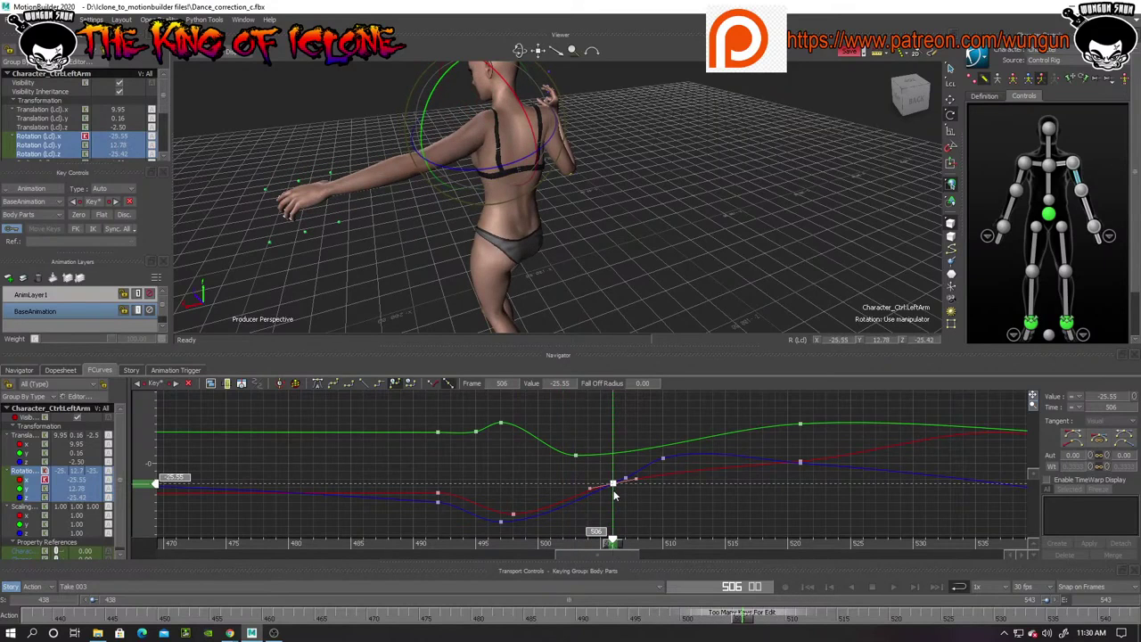
pyautogui.moveTo(614, 485)
pyautogui.mouseDown()
pyautogui.moveTo(614, 472)
pyautogui.moveTo(626, 483)
pyautogui.moveTo(624, 467)
pyautogui.moveTo(633, 491)
pyautogui.moveTo(638, 467)
pyautogui.moveTo(613, 475)
pyautogui.moveTo(622, 471)
pyautogui.moveTo(622, 497)
pyautogui.moveTo(626, 470)
pyautogui.mouseUp()
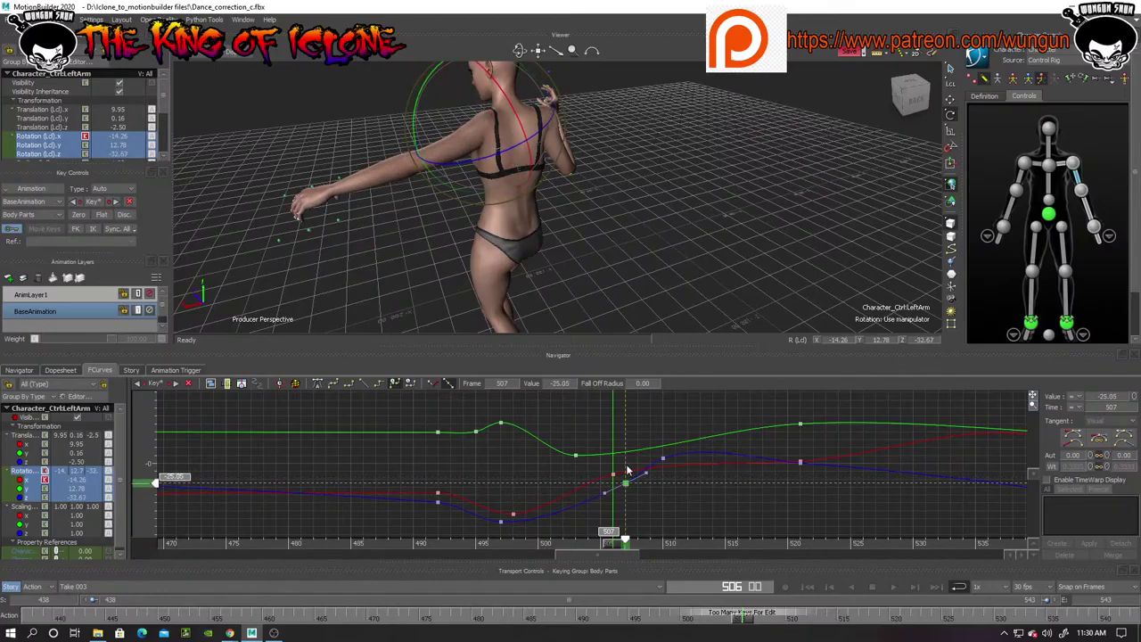
pyautogui.moveTo(519, 50); pyautogui.dragTo(731, 50)
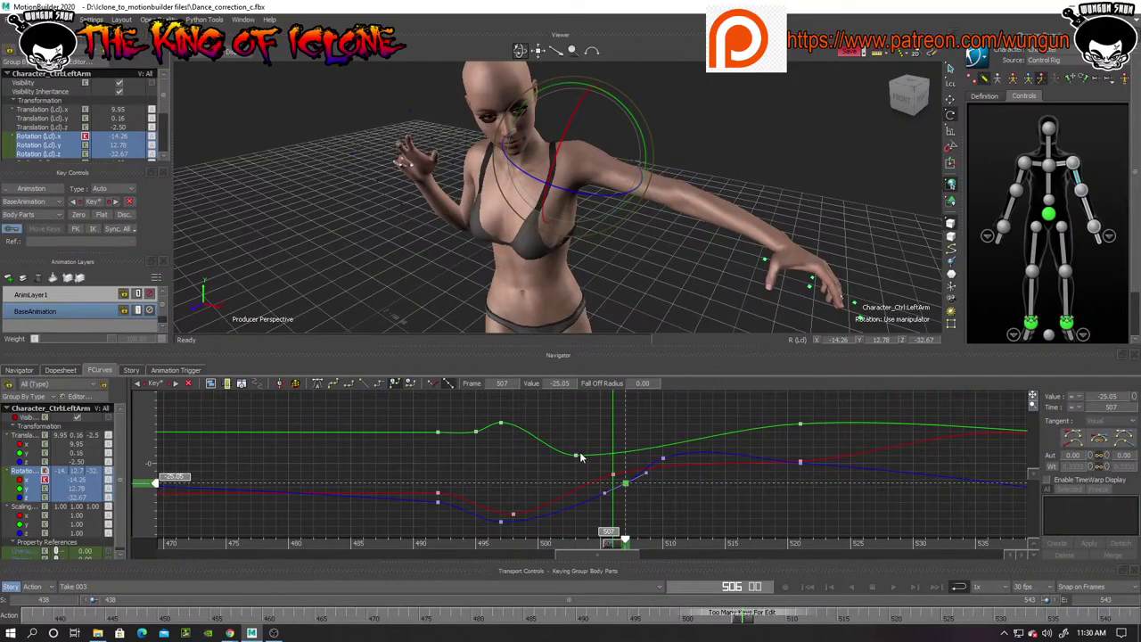
pyautogui.moveTo(577, 455); pyautogui.dragTo(580, 472)
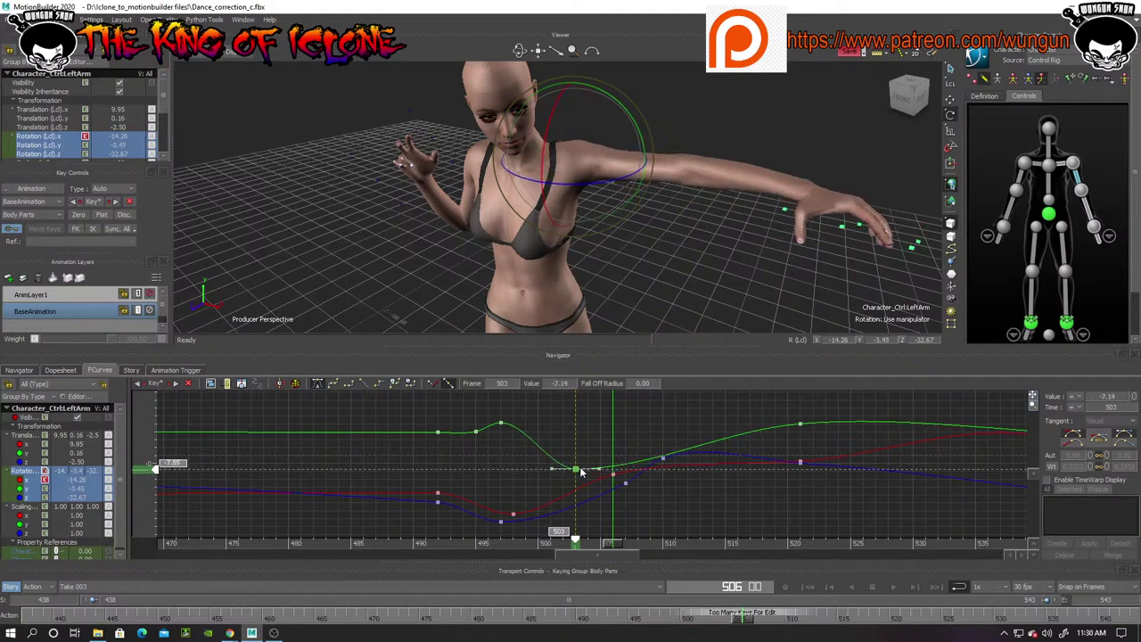
# Lower the Y rotation key at frame 497 to 28.48 and raise the X rotation key at frame 498 to -35.41
pyautogui.moveTo(612, 544); pyautogui.dragTo(504, 564)
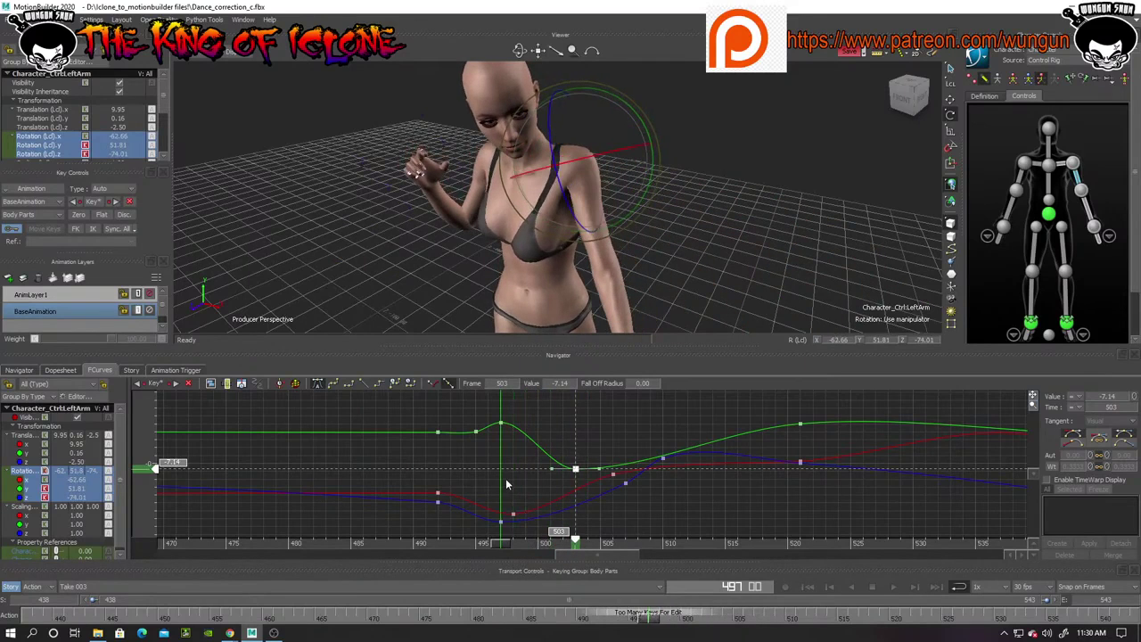
pyautogui.moveTo(502, 427); pyautogui.dragTo(501, 449)
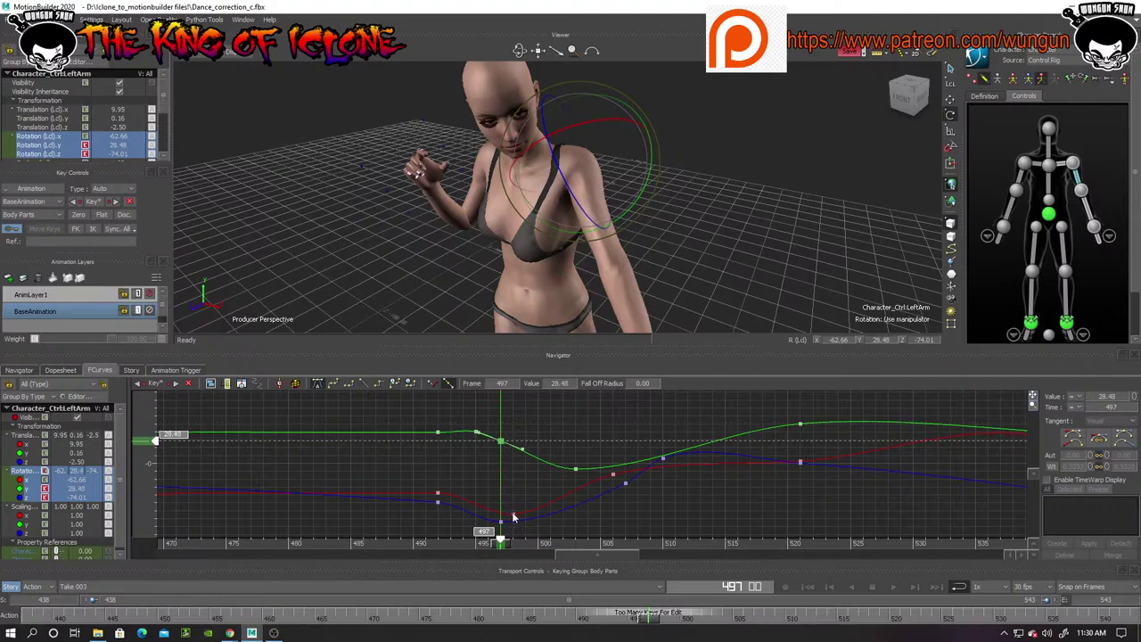
pyautogui.moveTo(513, 518); pyautogui.dragTo(514, 491)
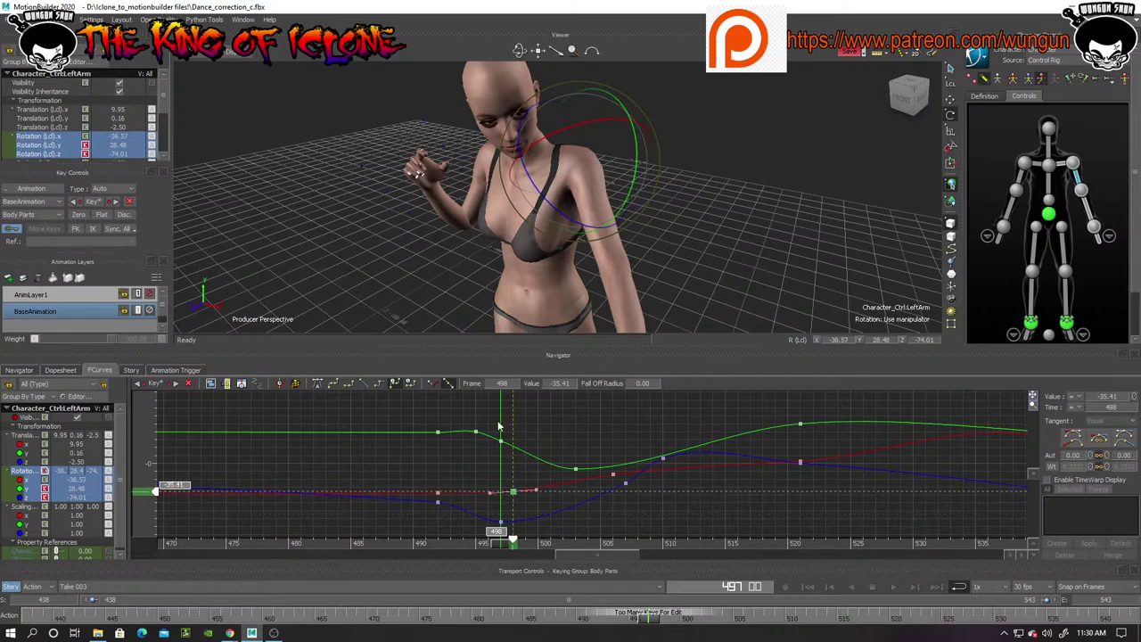
# Move the Z rotation key from frame 497 to frame 498 and raise it to -45.41
pyautogui.moveTo(497, 545); pyautogui.dragTo(522, 607)
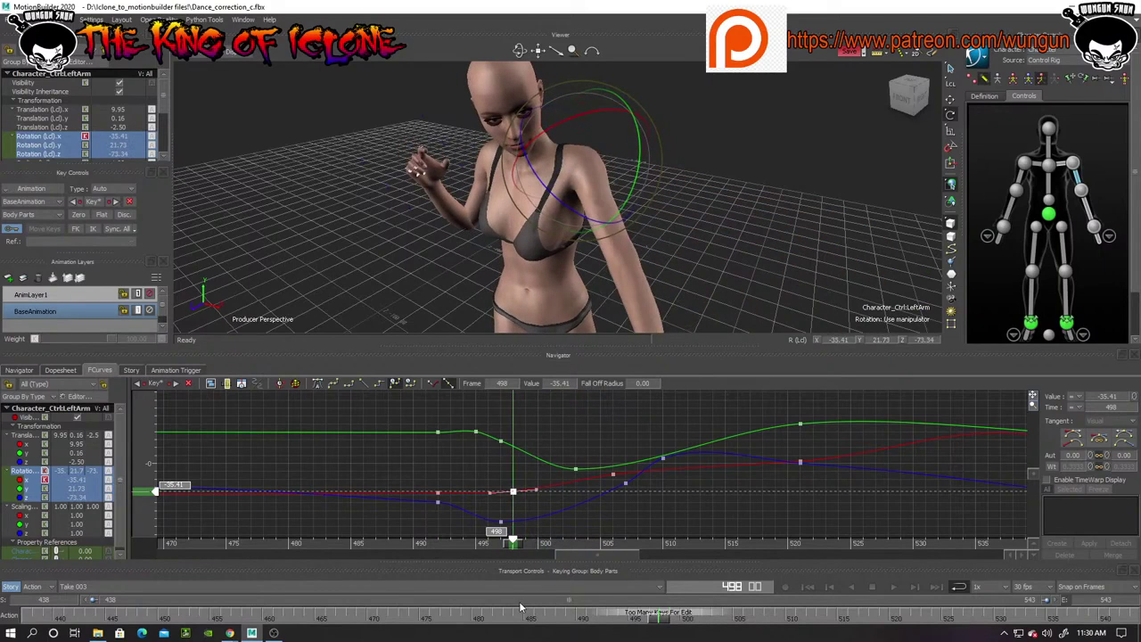
pyautogui.click(501, 523)
pyautogui.moveTo(500, 523); pyautogui.dragTo(523, 492)
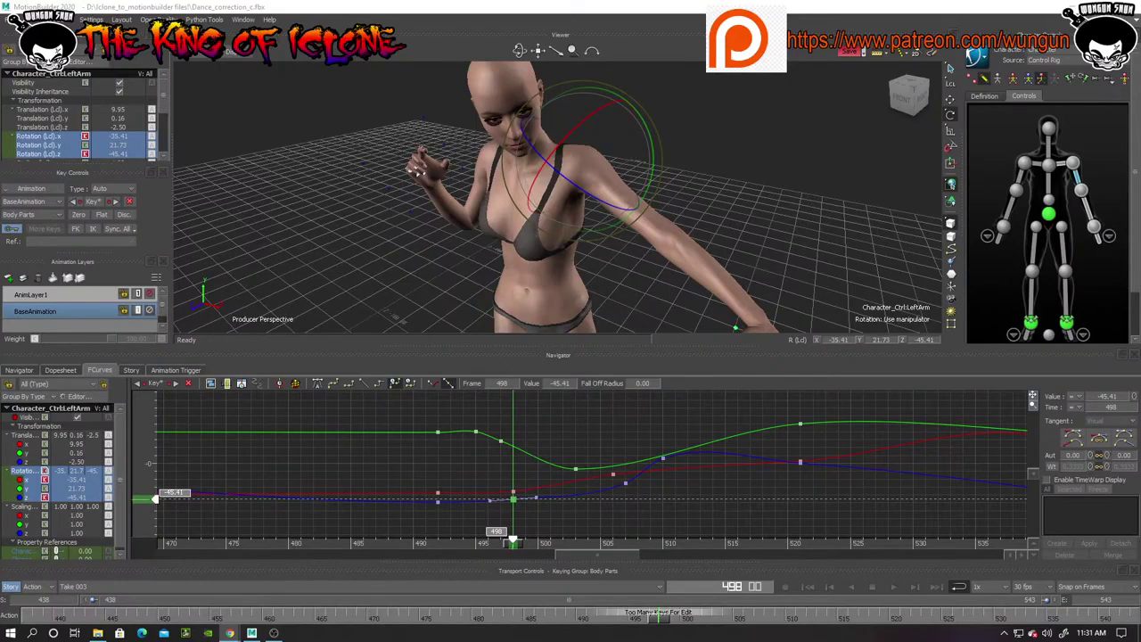
# Rotate the left arm in the viewer at frame 502 and key it with X -10.45, Y -5.71 and Z -24.49
pyautogui.scroll(-5, 711, 255)
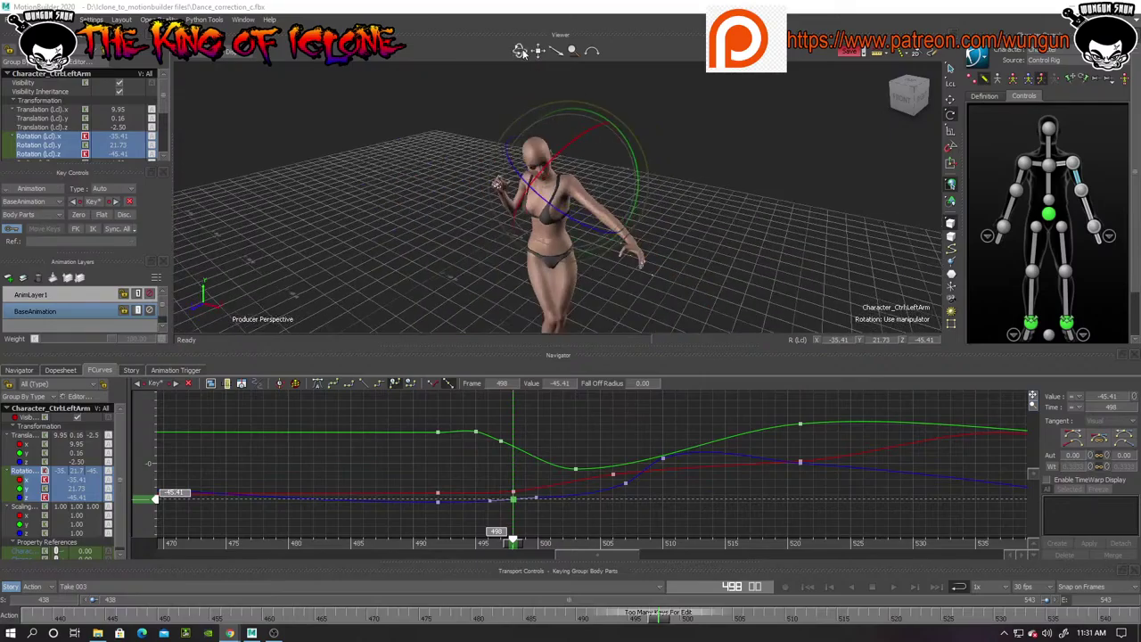
pyautogui.moveTo(522, 52); pyautogui.dragTo(575, 108)
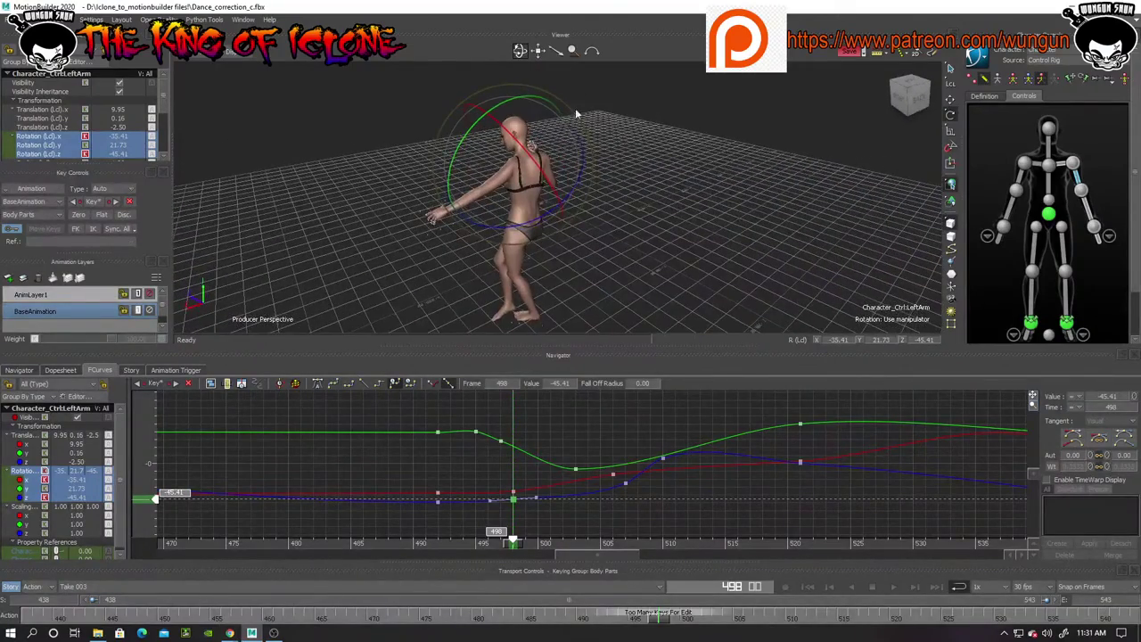
pyautogui.scroll(5, 632, 166)
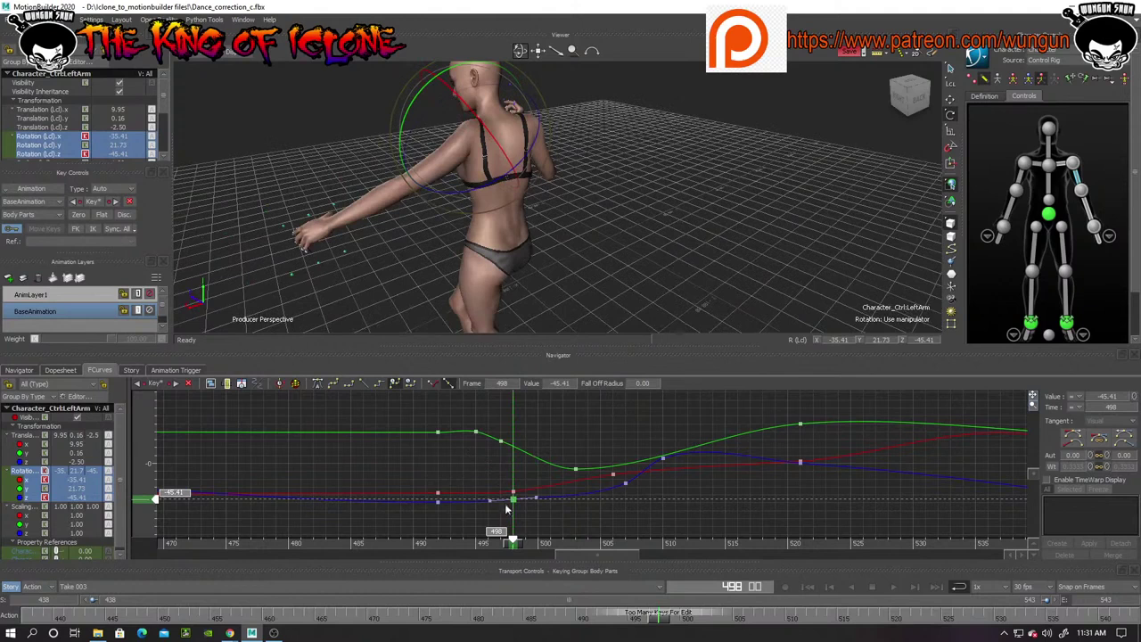
pyautogui.moveTo(521, 551); pyautogui.dragTo(561, 559)
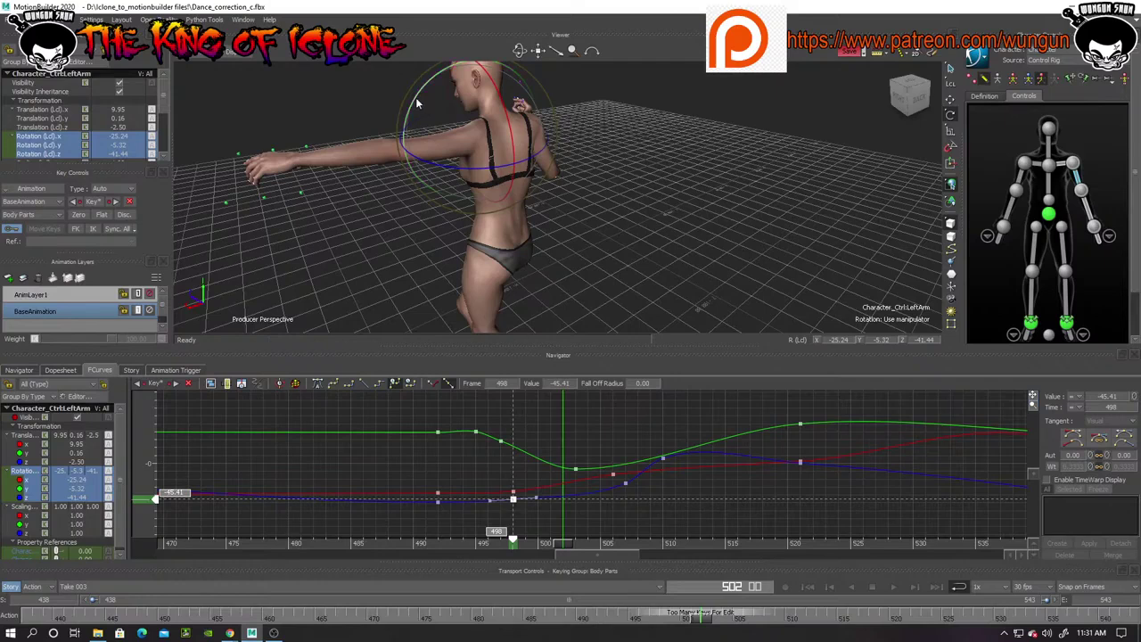
pyautogui.moveTo(420, 103); pyautogui.dragTo(423, 102)
pyautogui.moveTo(519, 51); pyautogui.dragTo(638, 58)
pyautogui.moveTo(473, 54); pyautogui.dragTo(520, 50)
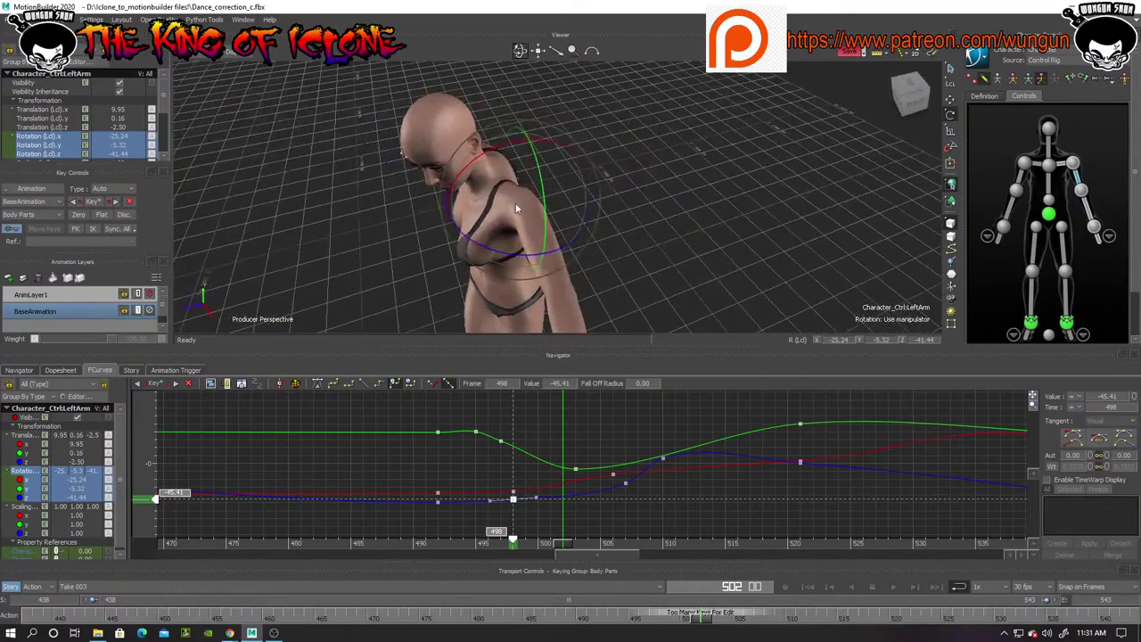
pyautogui.moveTo(515, 253); pyautogui.dragTo(530, 255)
pyautogui.moveTo(520, 50); pyautogui.dragTo(441, 38)
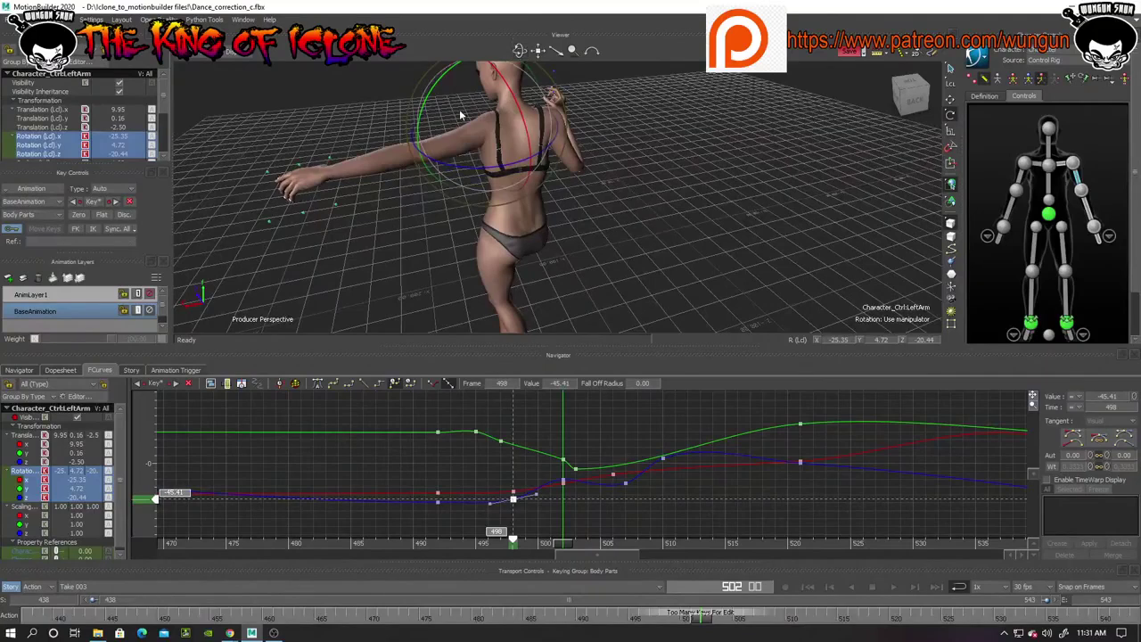
pyautogui.moveTo(461, 116); pyautogui.dragTo(455, 89)
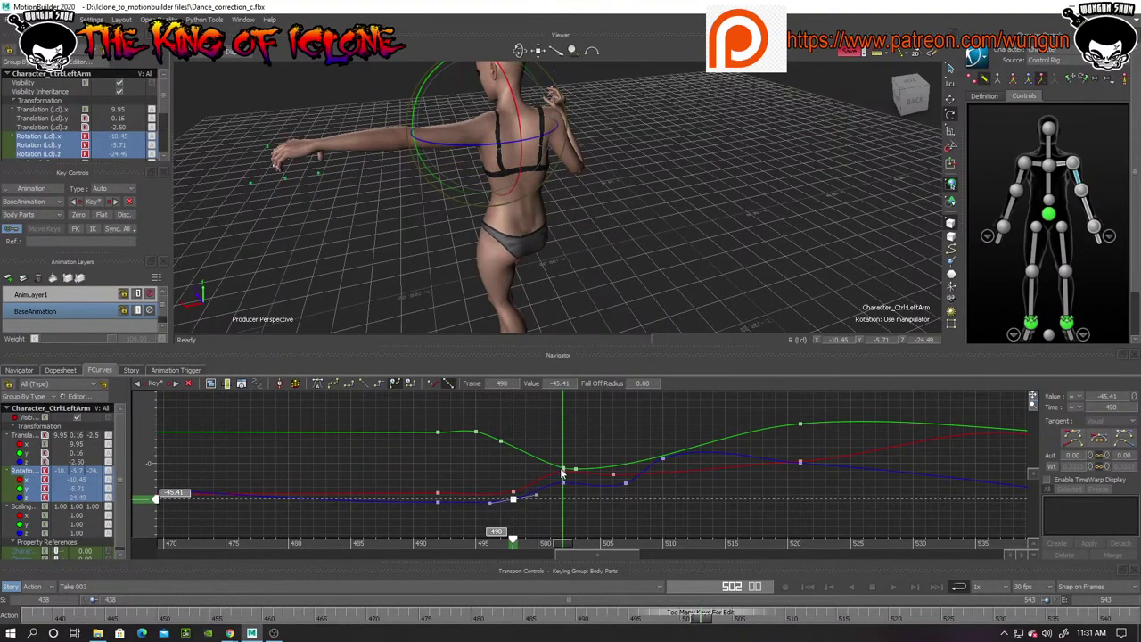
# Move the Z rotation key from frame 510 to frame 511 at -14.51, and steepen the tangent of the Z key at frame 507
pyautogui.moveTo(550, 546); pyautogui.dragTo(663, 561)
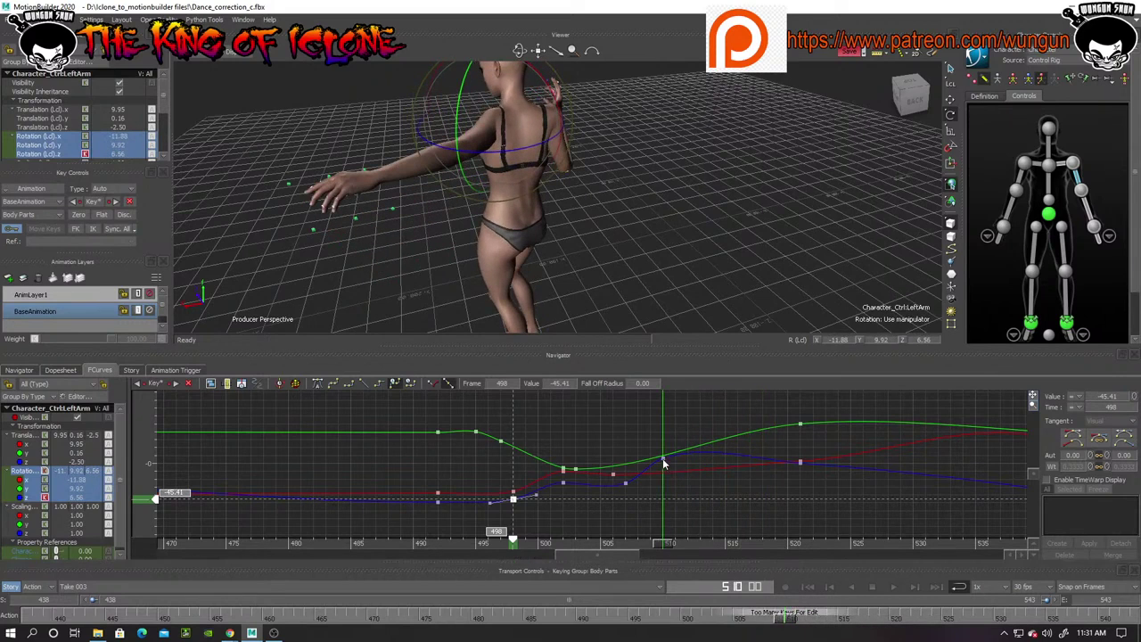
pyautogui.moveTo(663, 458); pyautogui.dragTo(674, 482)
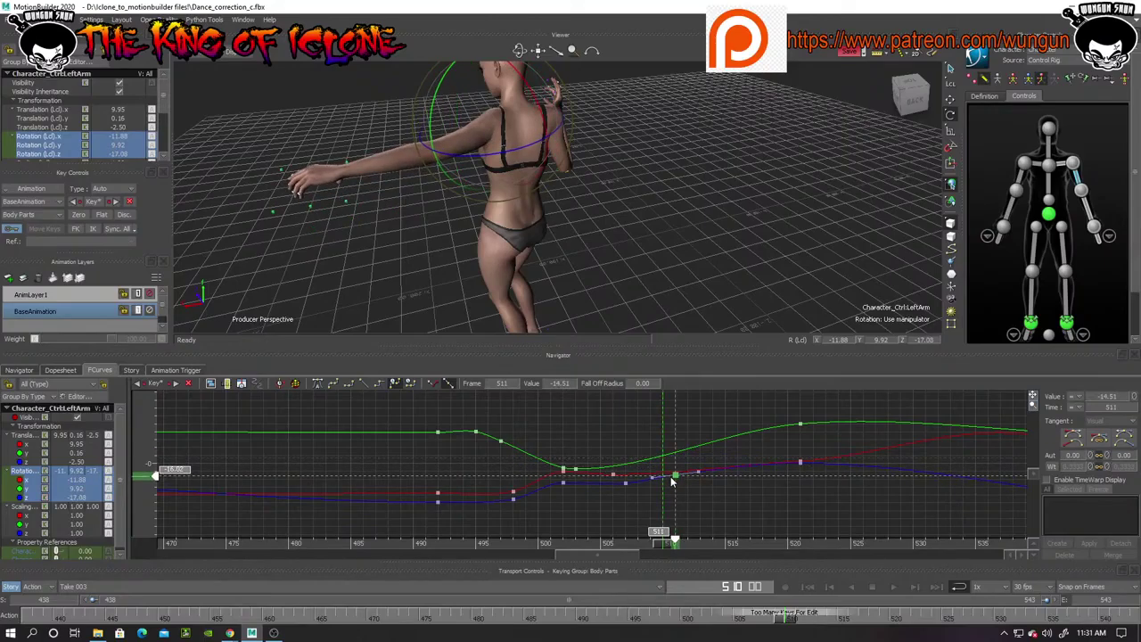
pyautogui.moveTo(520, 50); pyautogui.dragTo(520, 51)
pyautogui.keyDown('ctrl'); pyautogui.keyDown('shift'); pyautogui.moveTo(357, 268); pyautogui.dragTo(554, 273); pyautogui.keyUp('shift'); pyautogui.keyUp('ctrl')
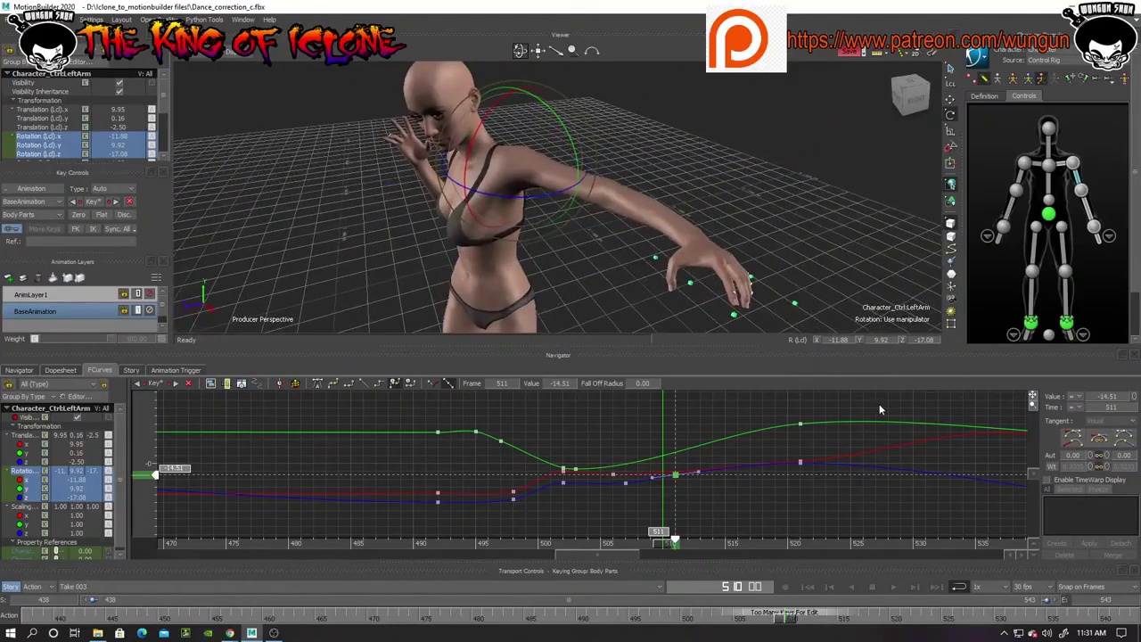
pyautogui.moveTo(1032, 406); pyautogui.dragTo(1014, 431)
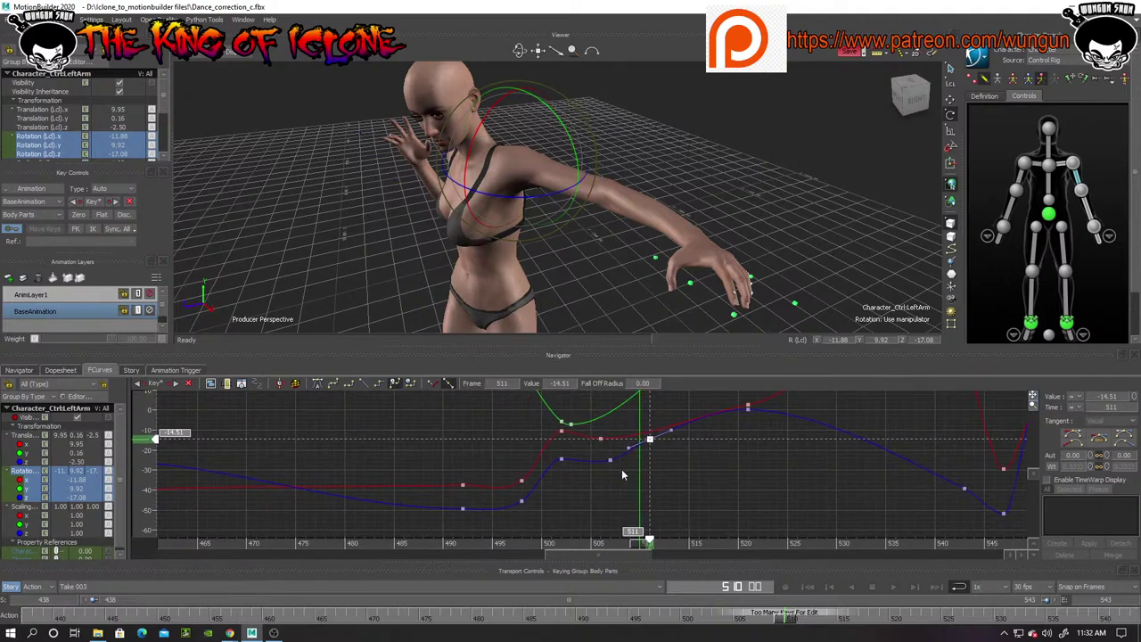
pyautogui.click(612, 462)
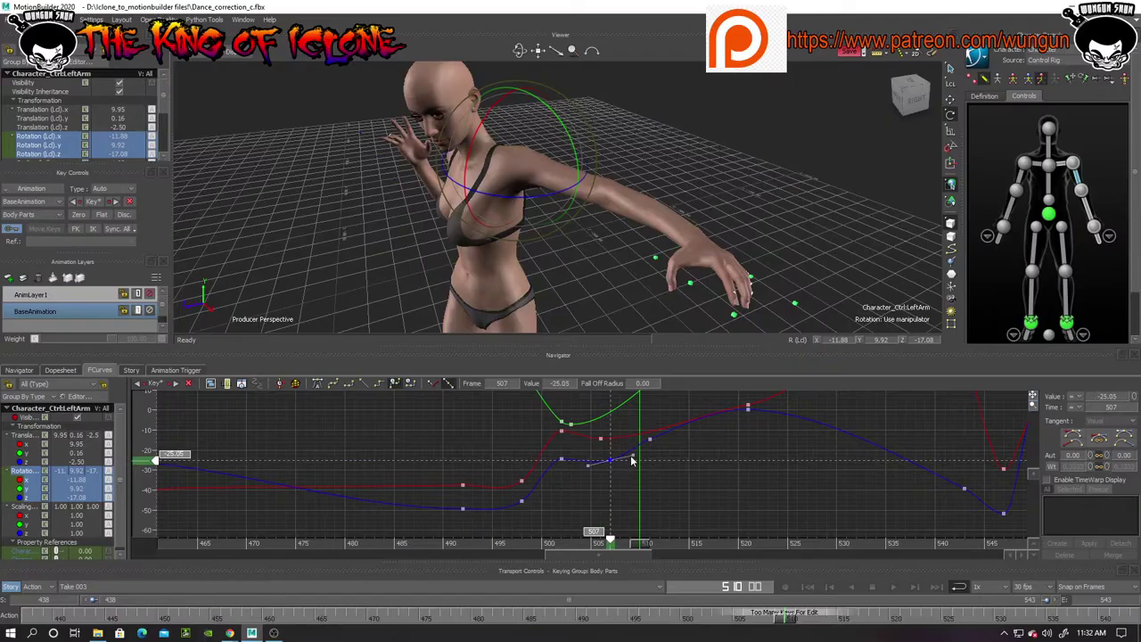
pyautogui.moveTo(634, 457); pyautogui.dragTo(633, 454)
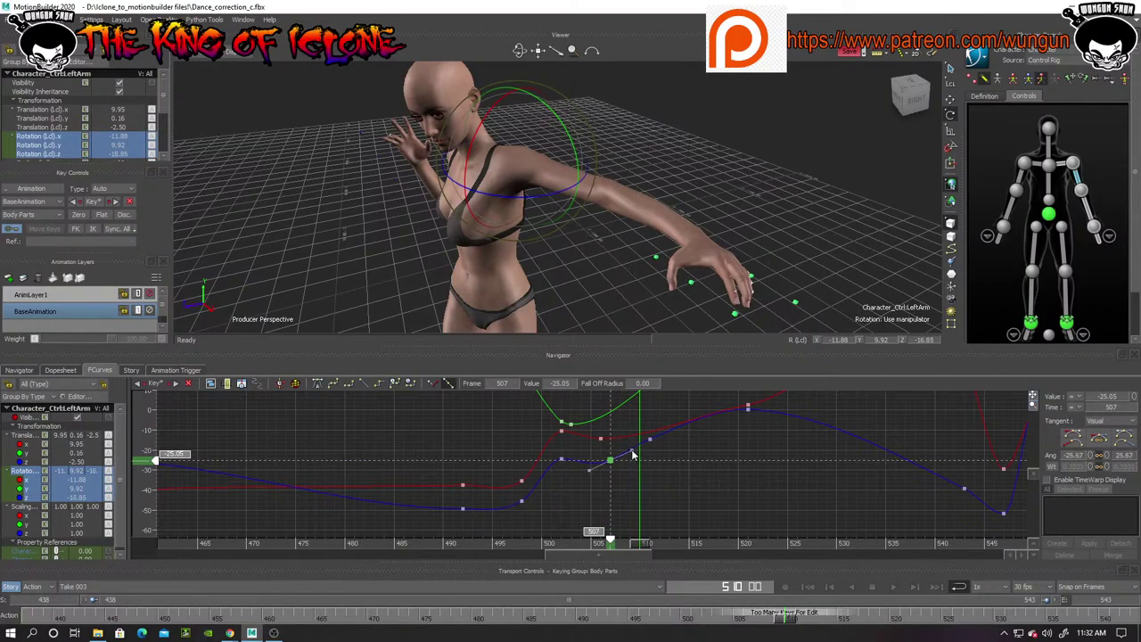
# At frame 521, lower the Z rotation key level with the frame 511 key and steepen the X rotation key's tangent to about 29 degrees
pyautogui.click(750, 410)
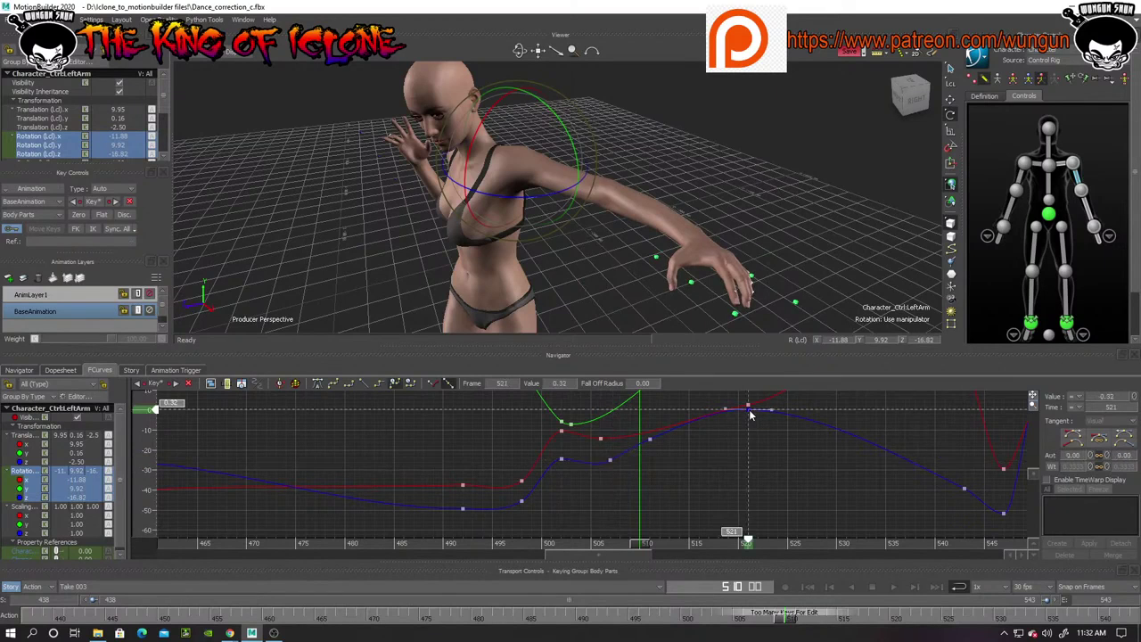
pyautogui.moveTo(750, 415); pyautogui.dragTo(752, 448)
pyautogui.click(749, 407)
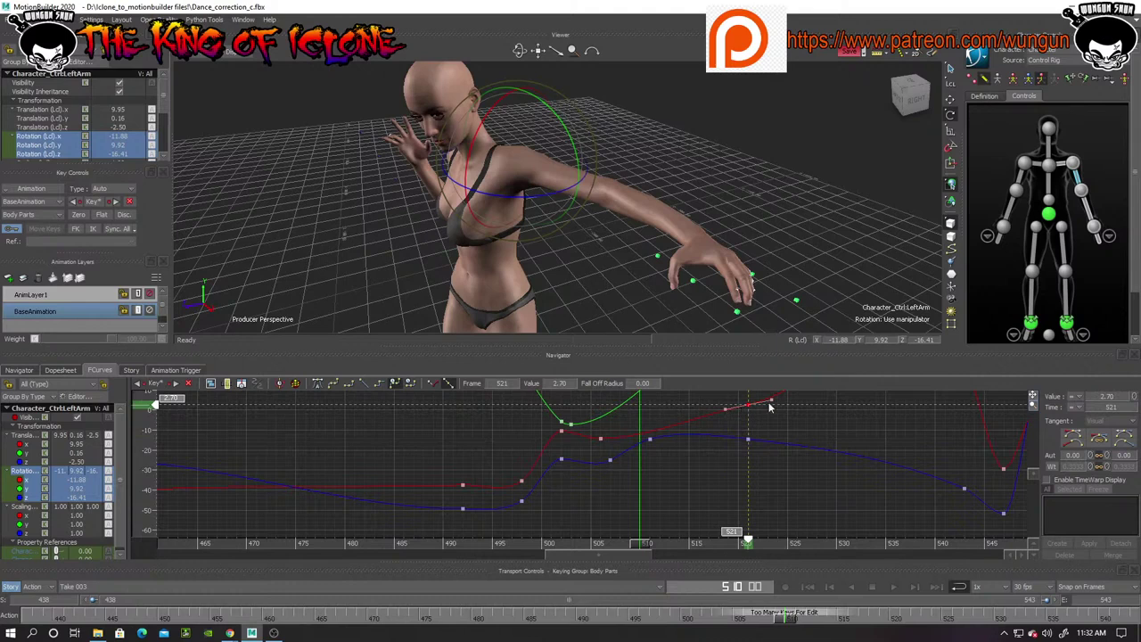
pyautogui.moveTo(772, 403); pyautogui.dragTo(761, 404)
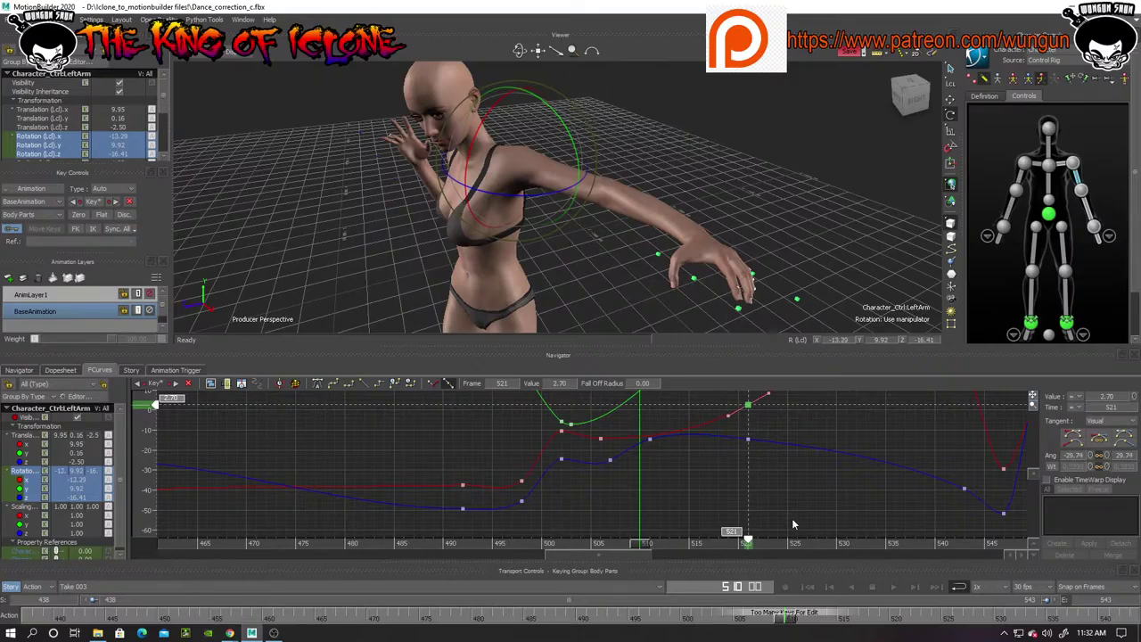
# Frame the rotation keys between frames 497 and 511, and raise the Y rotation key at frame 503 to 31.79
pyautogui.moveTo(1035, 408); pyautogui.dragTo(972, 424)
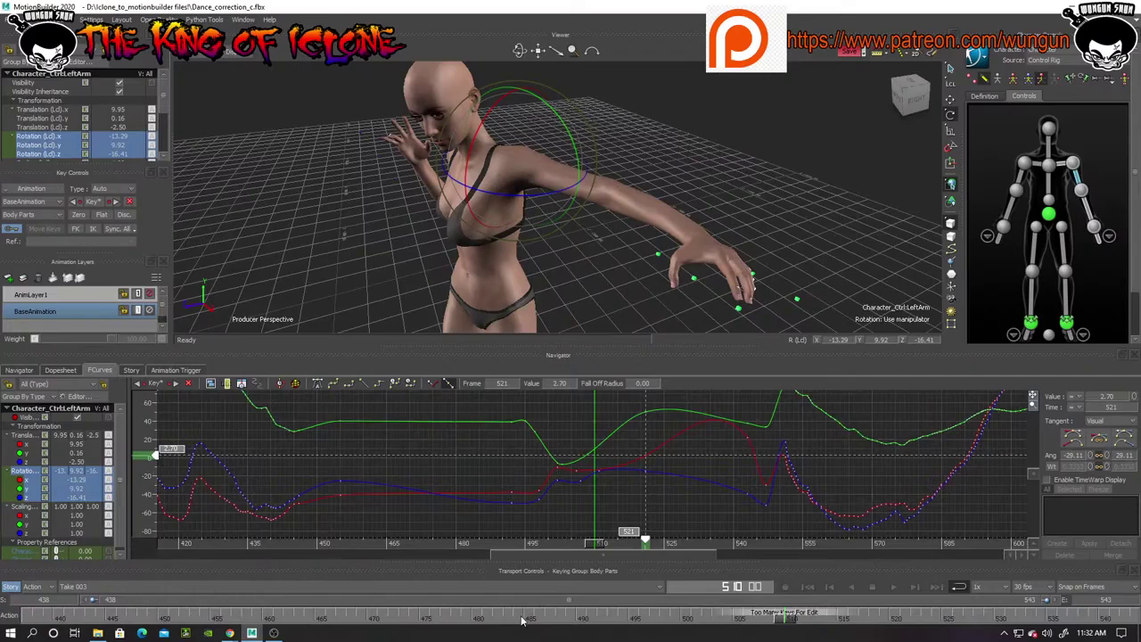
pyautogui.moveTo(598, 547); pyautogui.dragTo(563, 574)
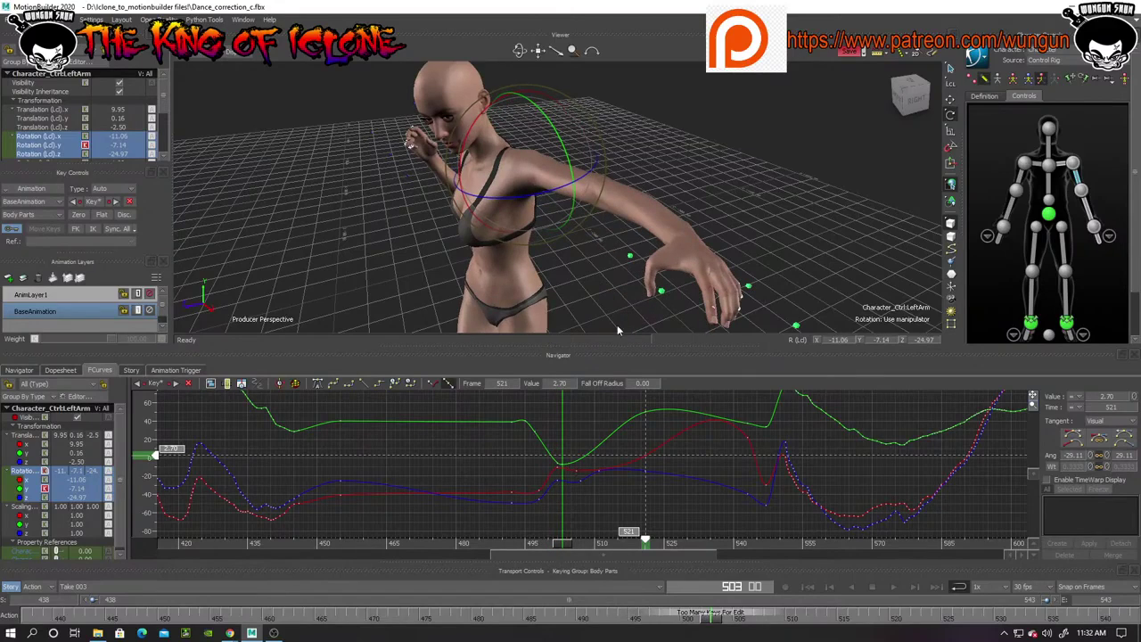
pyautogui.moveTo(520, 50); pyautogui.dragTo(520, 51)
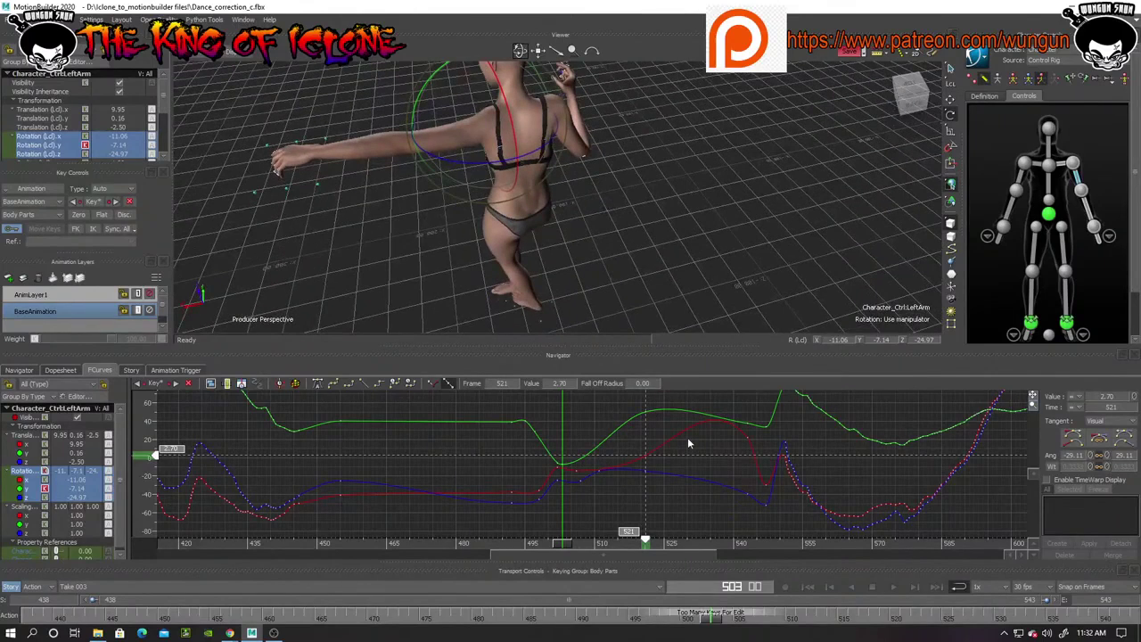
pyautogui.moveTo(529, 407); pyautogui.dragTo(635, 517)
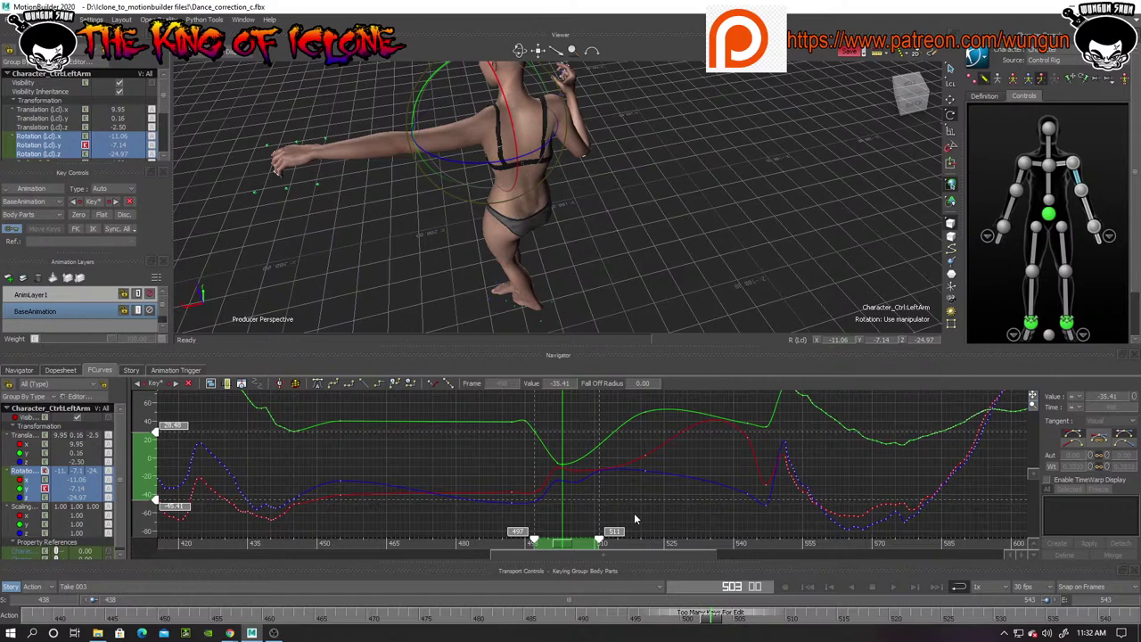
pyautogui.press('f')
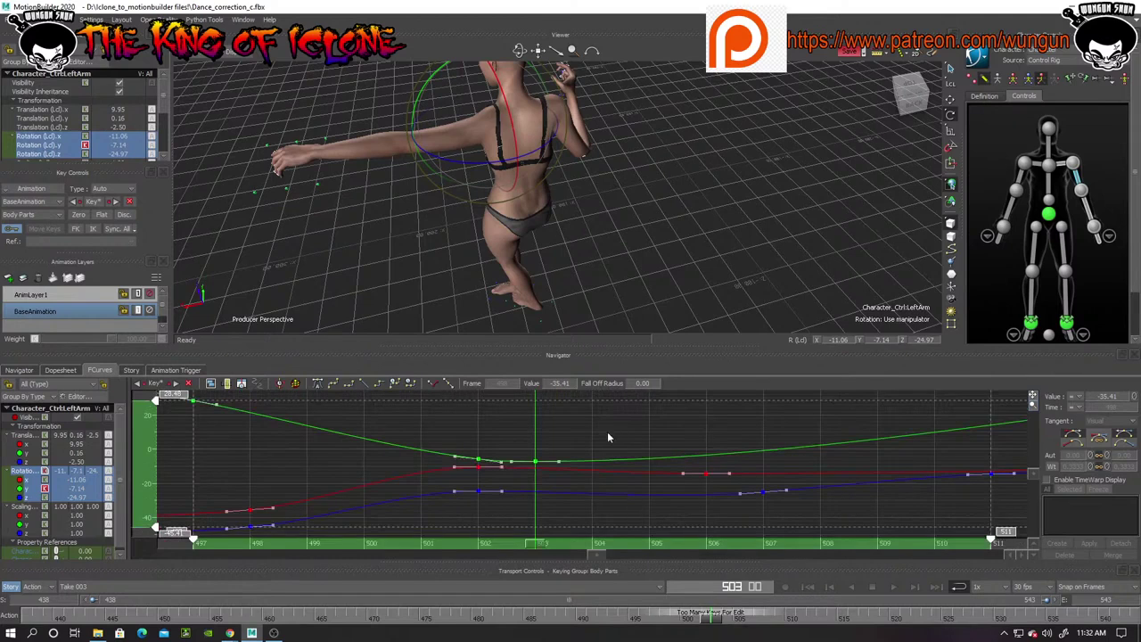
pyautogui.click(535, 464)
pyautogui.moveTo(535, 465); pyautogui.dragTo(541, 396)
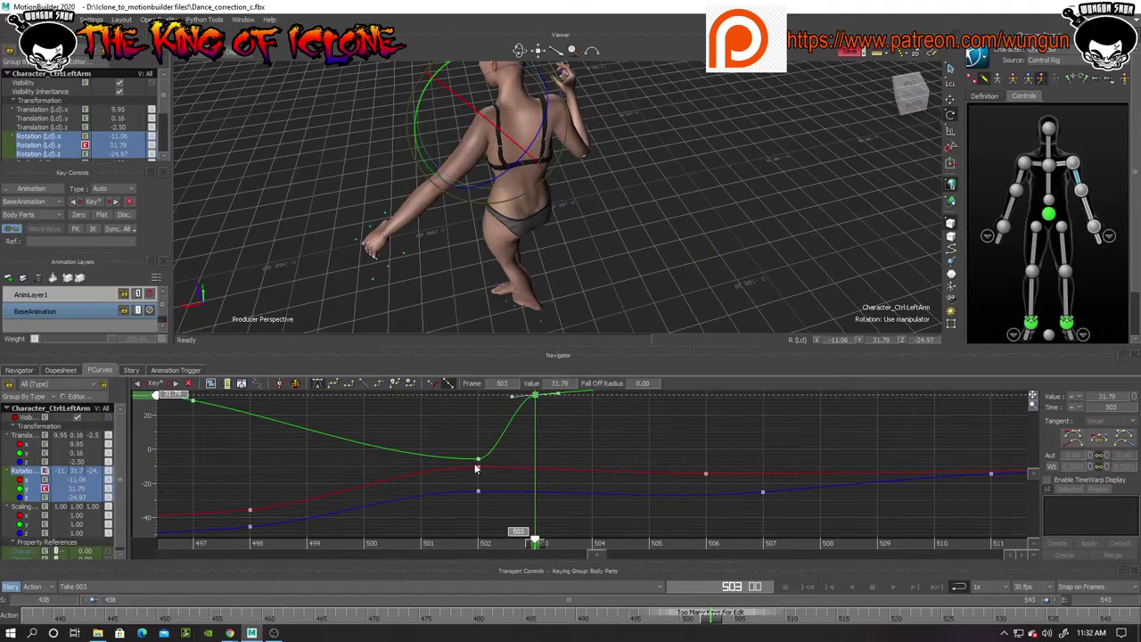
# At frame 502, raise the left arm's rotation keys to X 16.31, Y 31.79 and Z 1.58
pyautogui.click(482, 546)
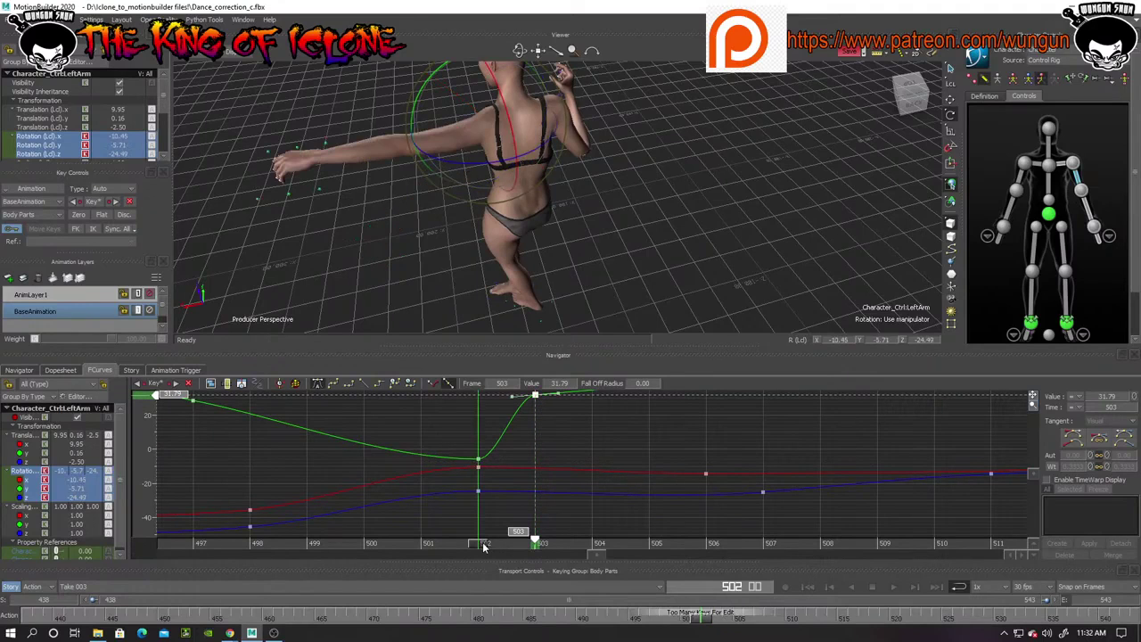
pyautogui.moveTo(480, 462); pyautogui.dragTo(478, 396)
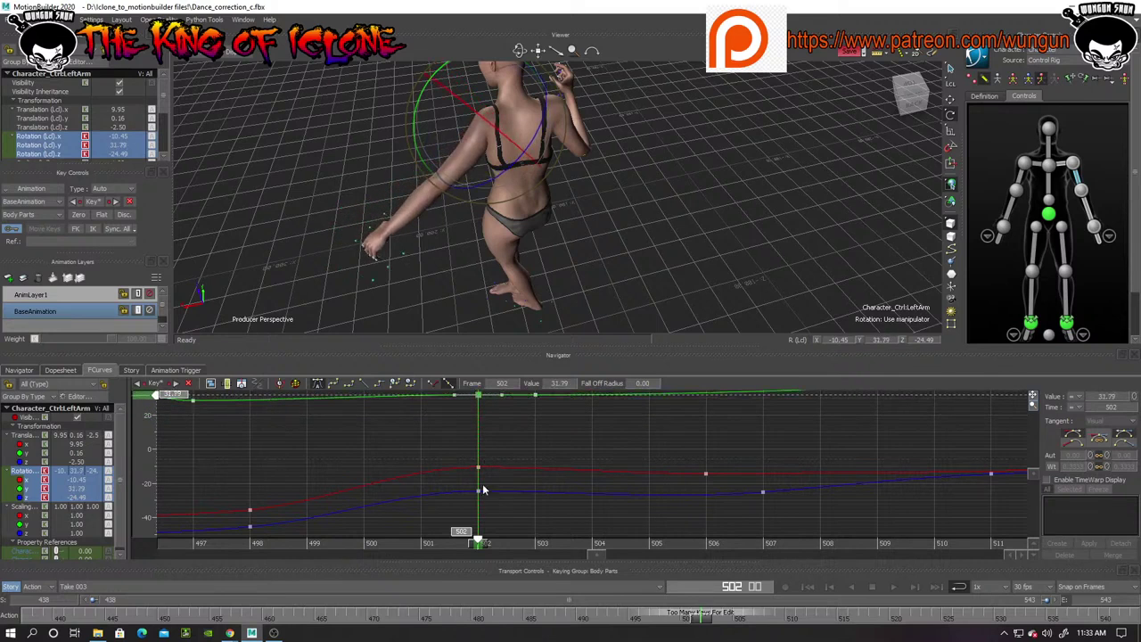
pyautogui.moveTo(478, 469); pyautogui.dragTo(479, 435)
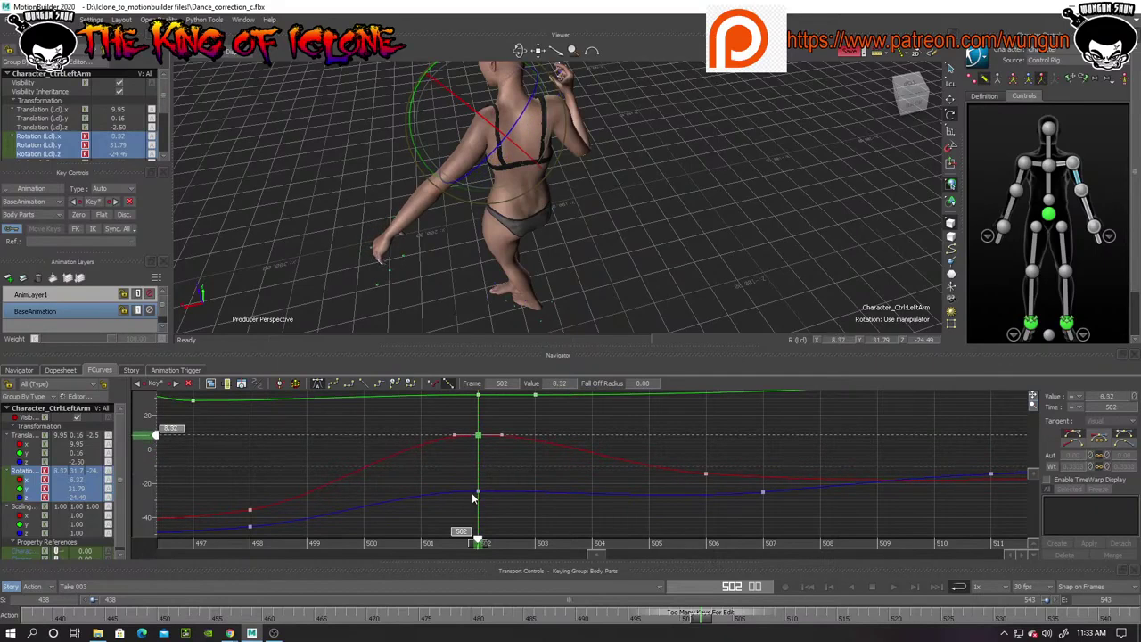
pyautogui.moveTo(478, 492); pyautogui.dragTo(478, 446)
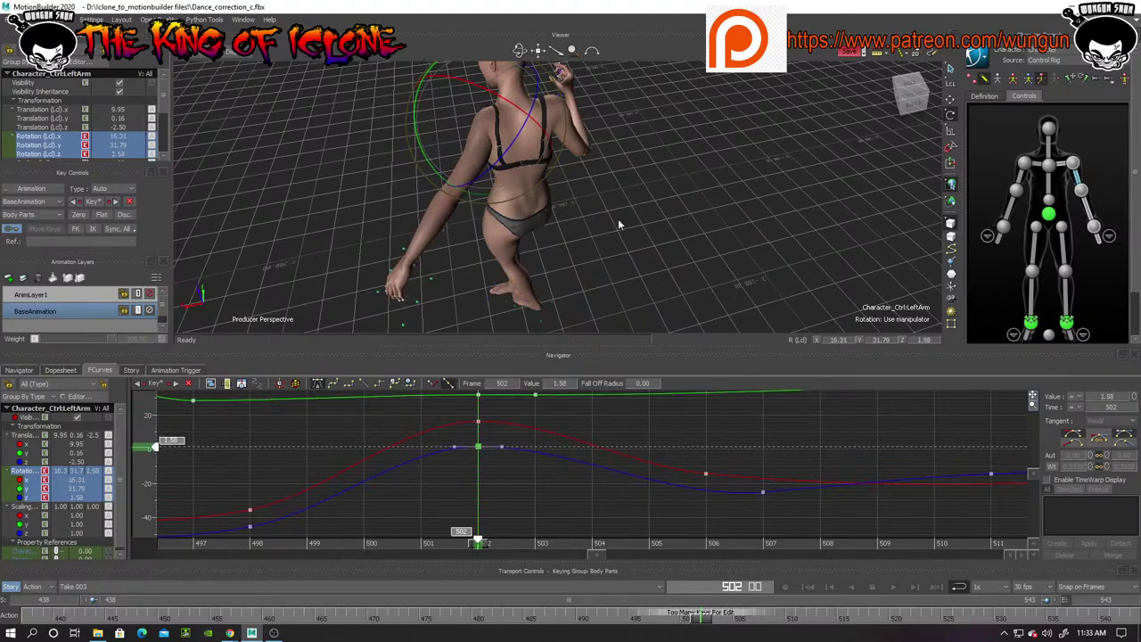
# Raise the left arm's X rotation key at frame 506 to -3.14 and its Z rotation key at frame 507 to -13.58
pyautogui.moveTo(520, 51); pyautogui.dragTo(634, 266)
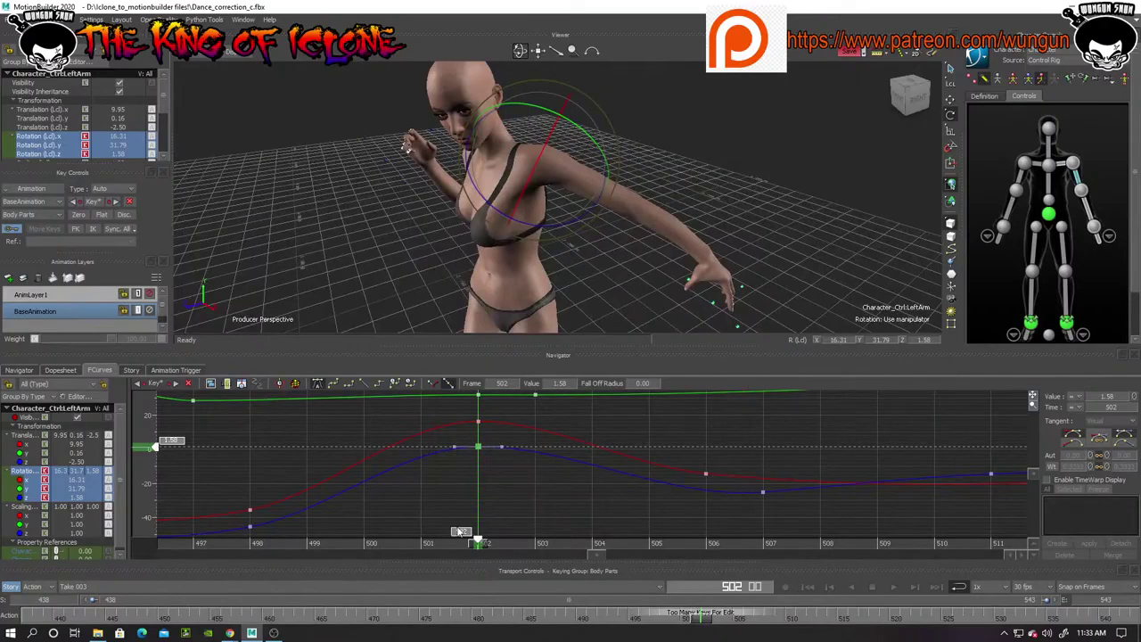
pyautogui.moveTo(470, 548); pyautogui.dragTo(466, 584)
pyautogui.moveTo(698, 621); pyautogui.dragTo(761, 629)
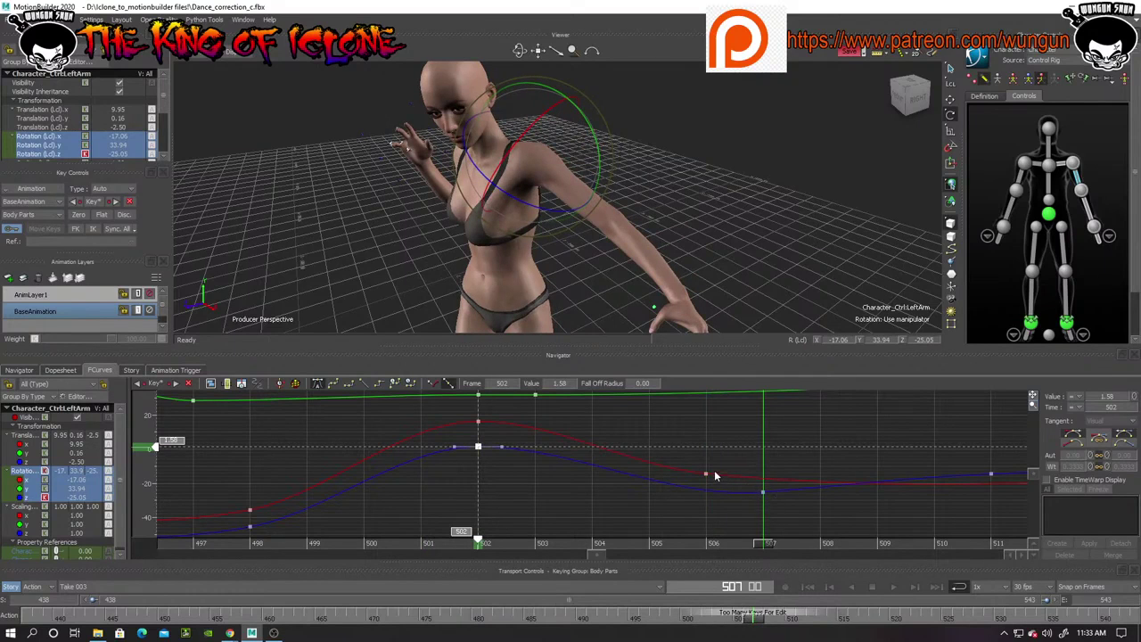
pyautogui.moveTo(706, 475); pyautogui.dragTo(707, 454)
pyautogui.moveTo(765, 493); pyautogui.dragTo(765, 472)
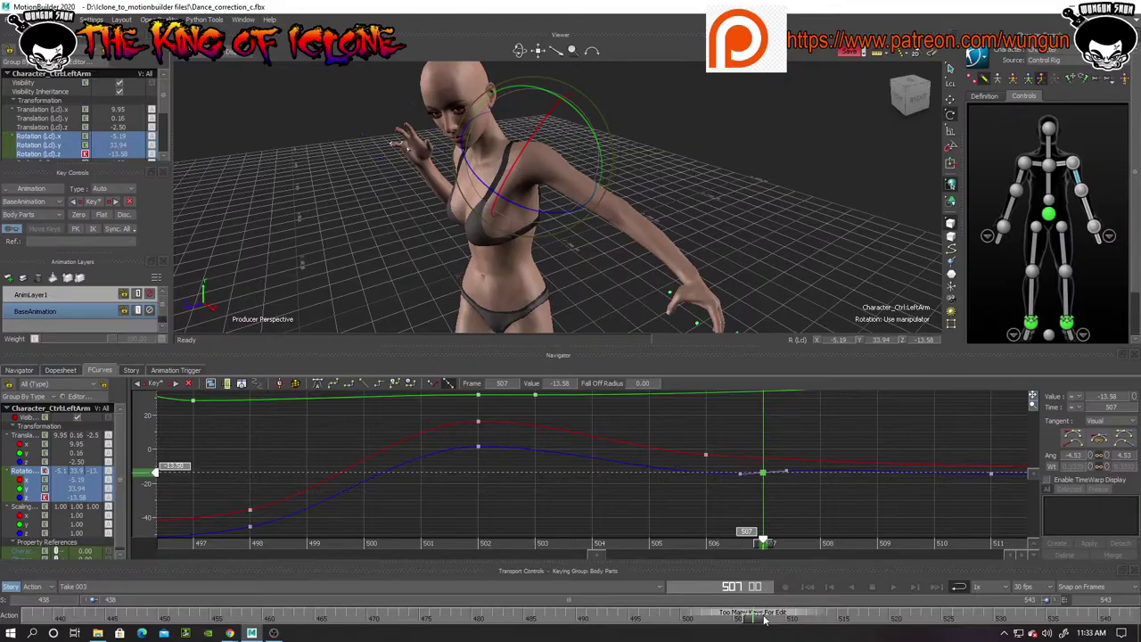
# At frame 498, raise the left arm's X and Z rotation keys together to 5.60 and -4.39
pyautogui.moveTo(765, 619); pyautogui.dragTo(660, 609)
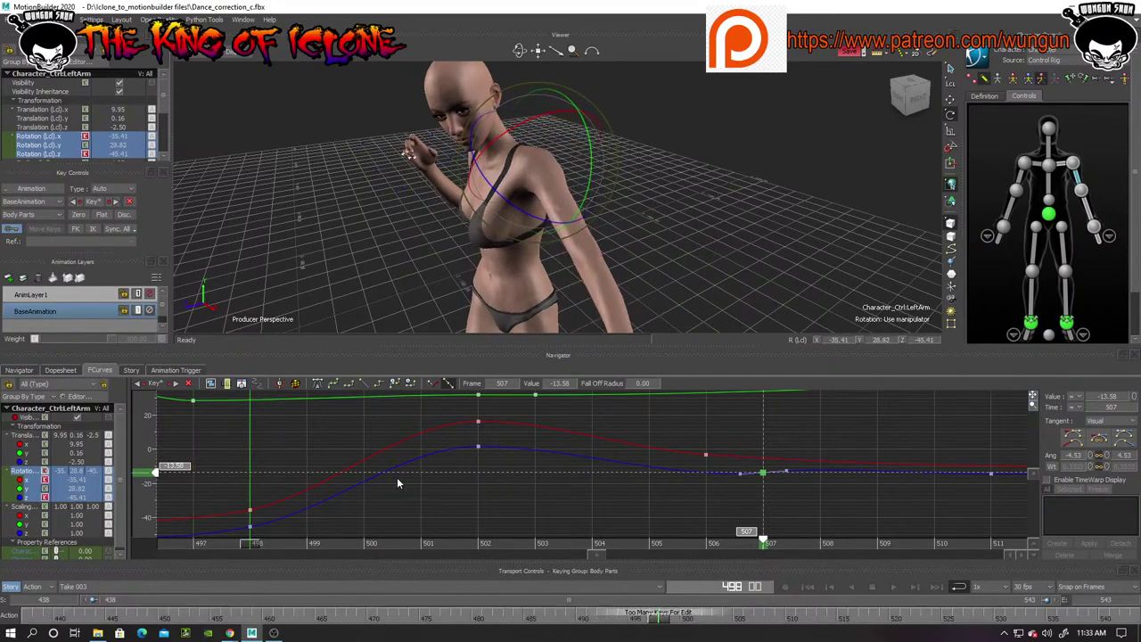
pyautogui.moveTo(281, 488); pyautogui.dragTo(250, 525)
pyautogui.moveTo(151, 525); pyautogui.dragTo(155, 450)
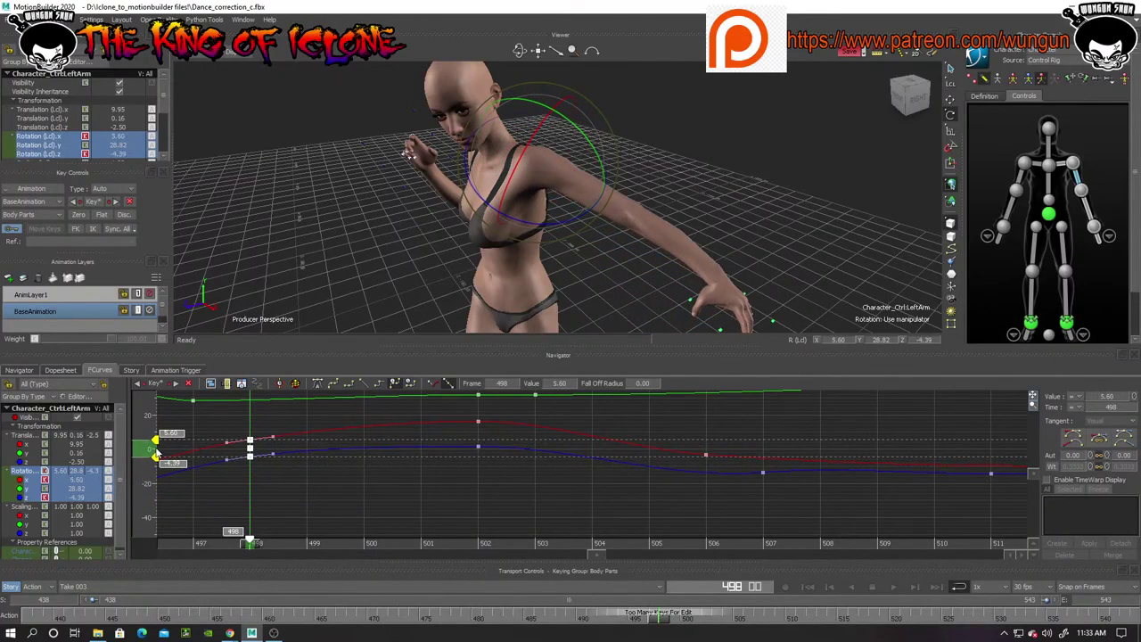
pyautogui.moveTo(520, 50); pyautogui.dragTo(520, 50)
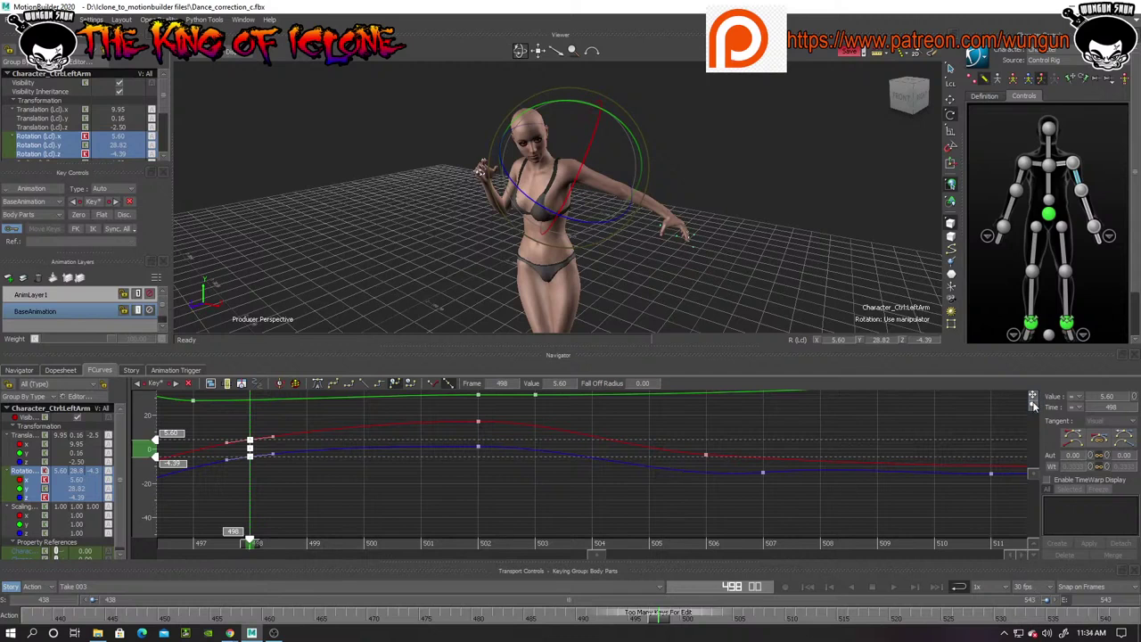
# At frame 492, raise the X and Z rotation keys together to -0.63 and -12.61
pyautogui.moveTo(1035, 406); pyautogui.dragTo(1032, 408)
pyautogui.moveTo(433, 544); pyautogui.dragTo(292, 581)
pyautogui.moveTo(279, 493); pyautogui.dragTo(309, 543)
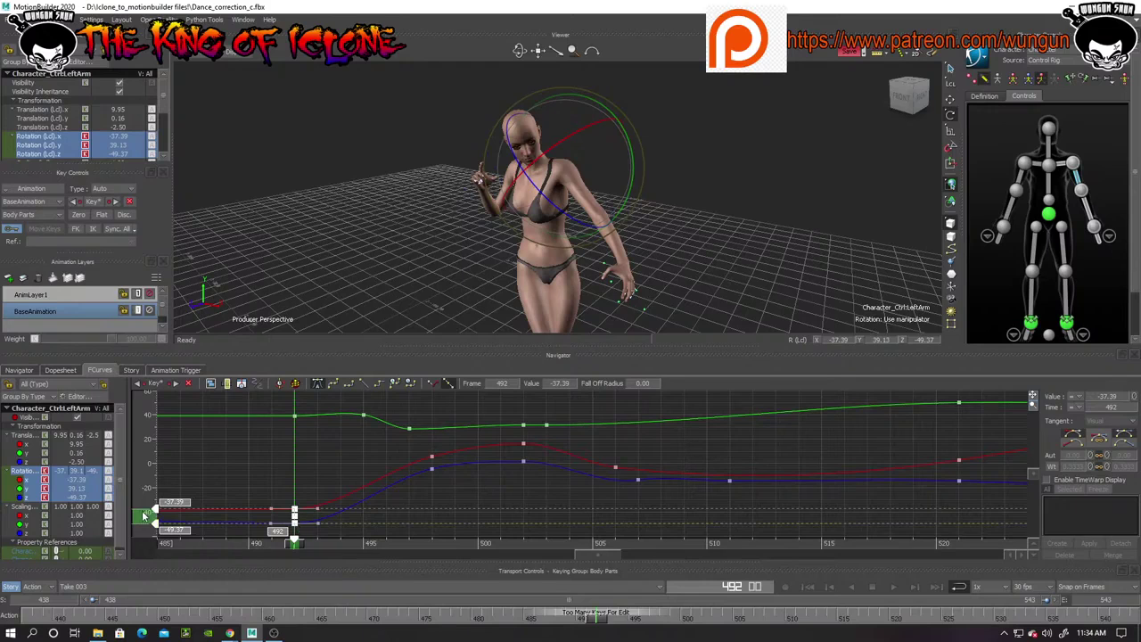
pyautogui.moveTo(144, 515); pyautogui.dragTo(148, 474)
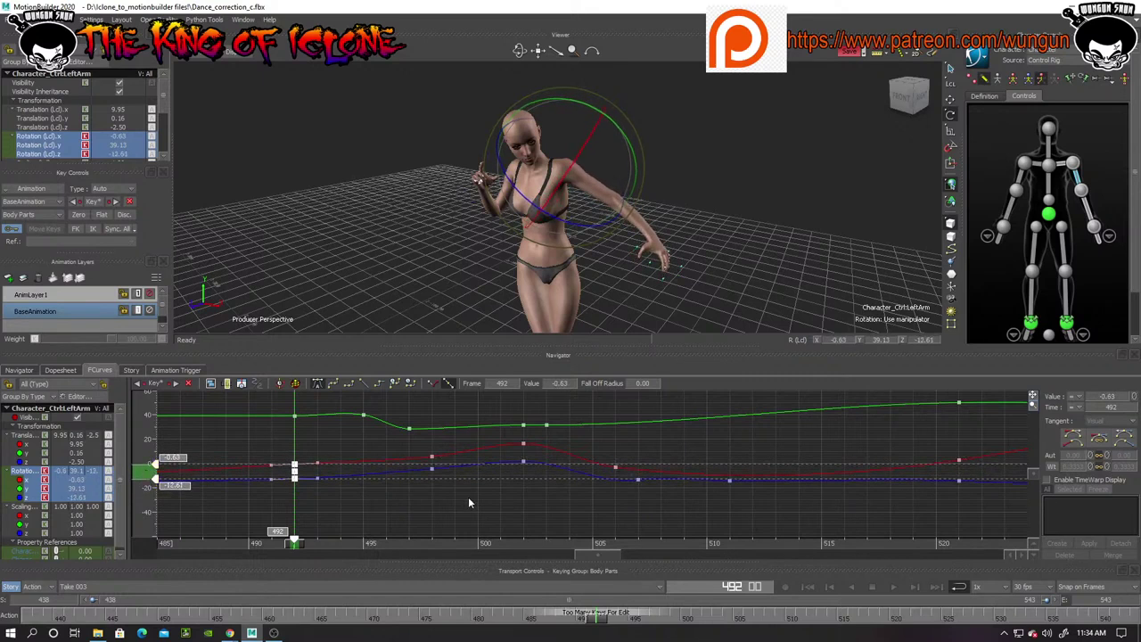
# Raise the Z rotation key at frame 502 to 6.48
pyautogui.click(501, 505)
pyautogui.click(524, 463)
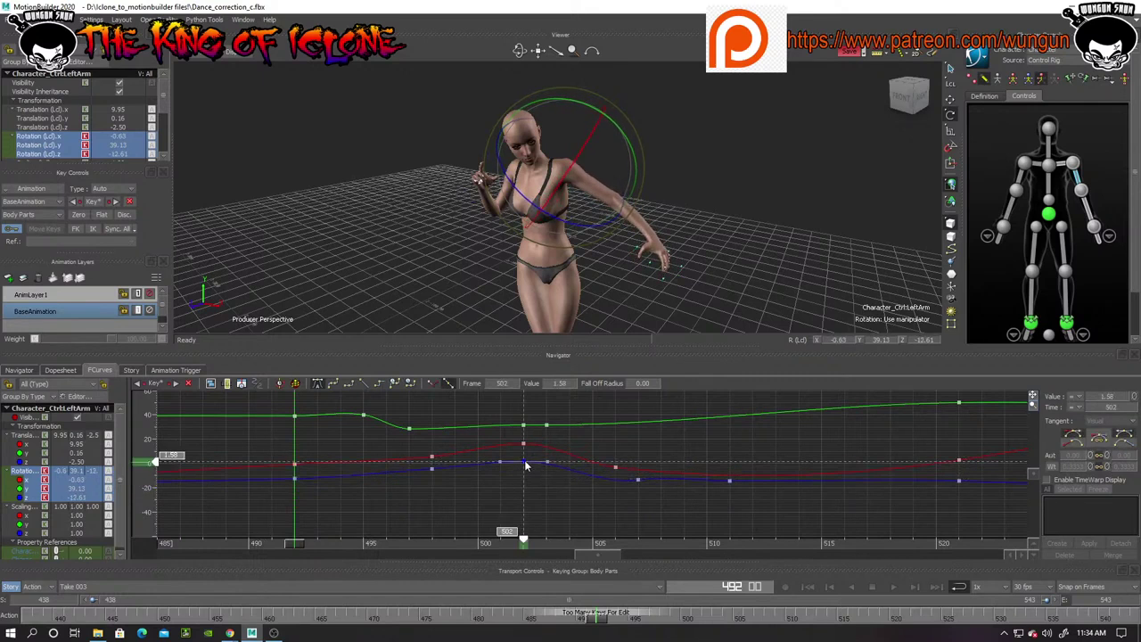
pyautogui.moveTo(524, 466); pyautogui.dragTo(524, 453)
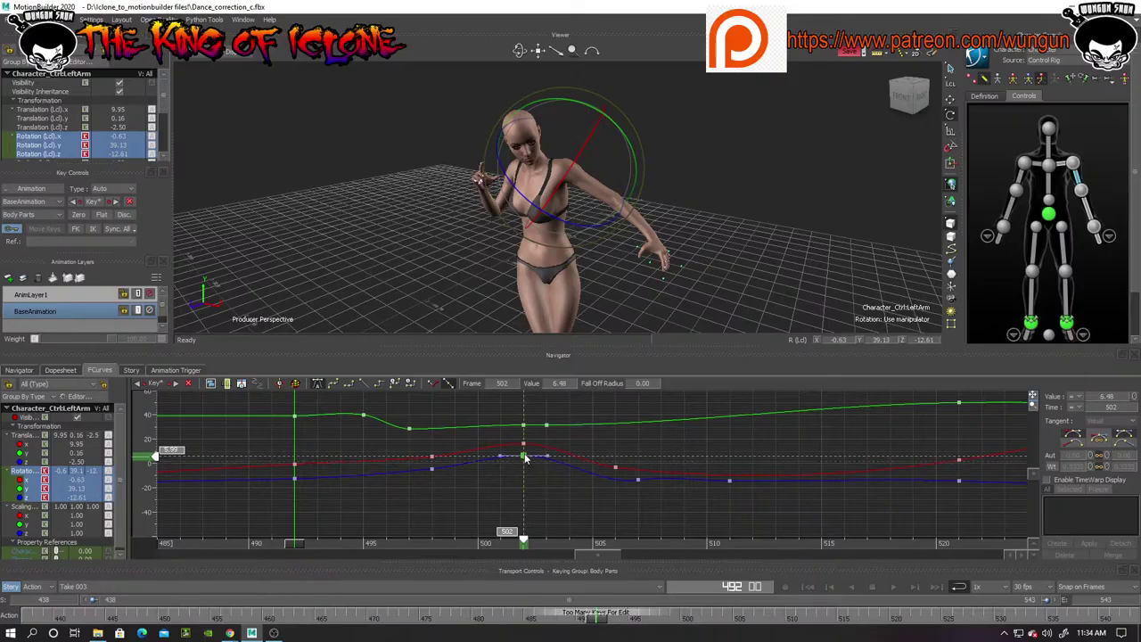
pyautogui.moveTo(294, 545); pyautogui.dragTo(631, 611)
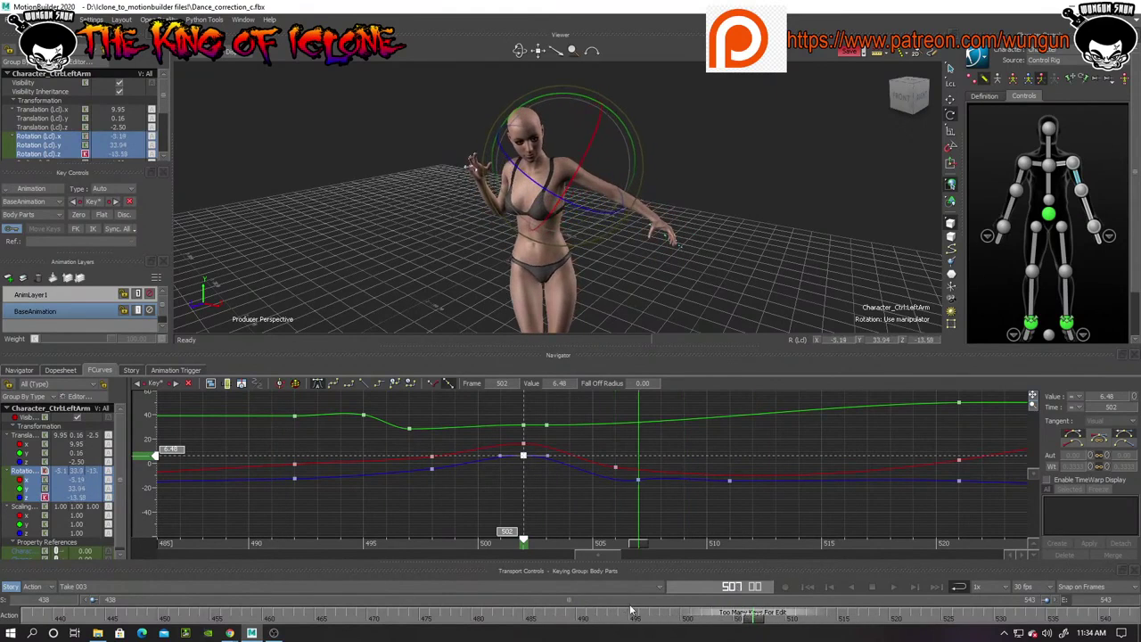
pyautogui.moveTo(654, 448); pyautogui.dragTo(588, 497)
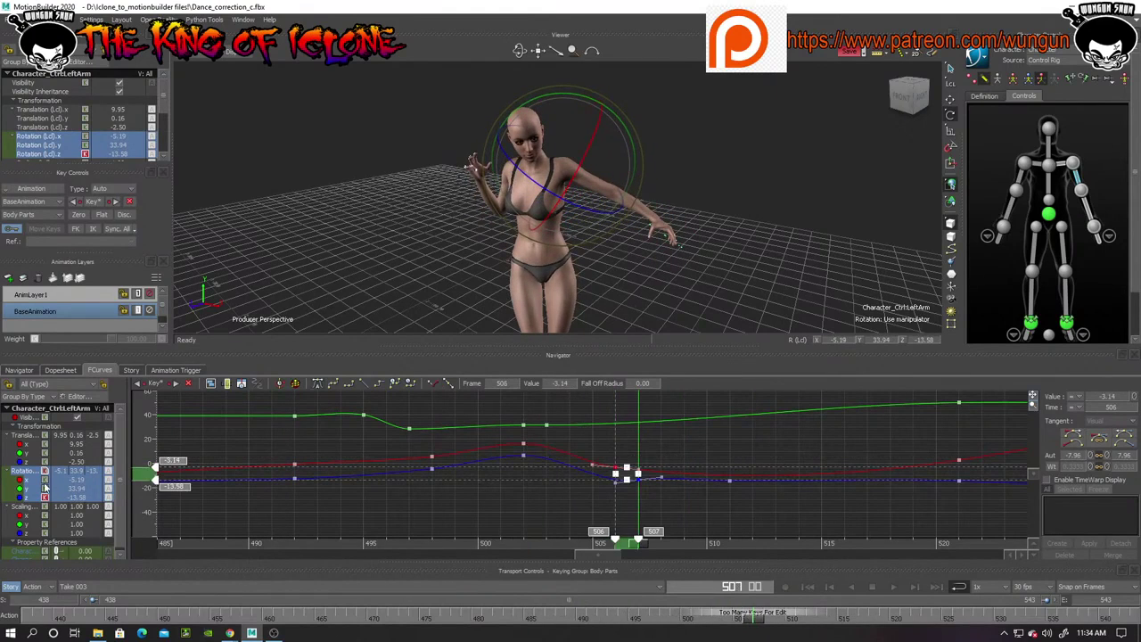
pyautogui.moveTo(149, 477); pyautogui.dragTo(149, 484)
pyautogui.hotkey('ctrl', 'z')
pyautogui.moveTo(600, 453); pyautogui.dragTo(617, 505)
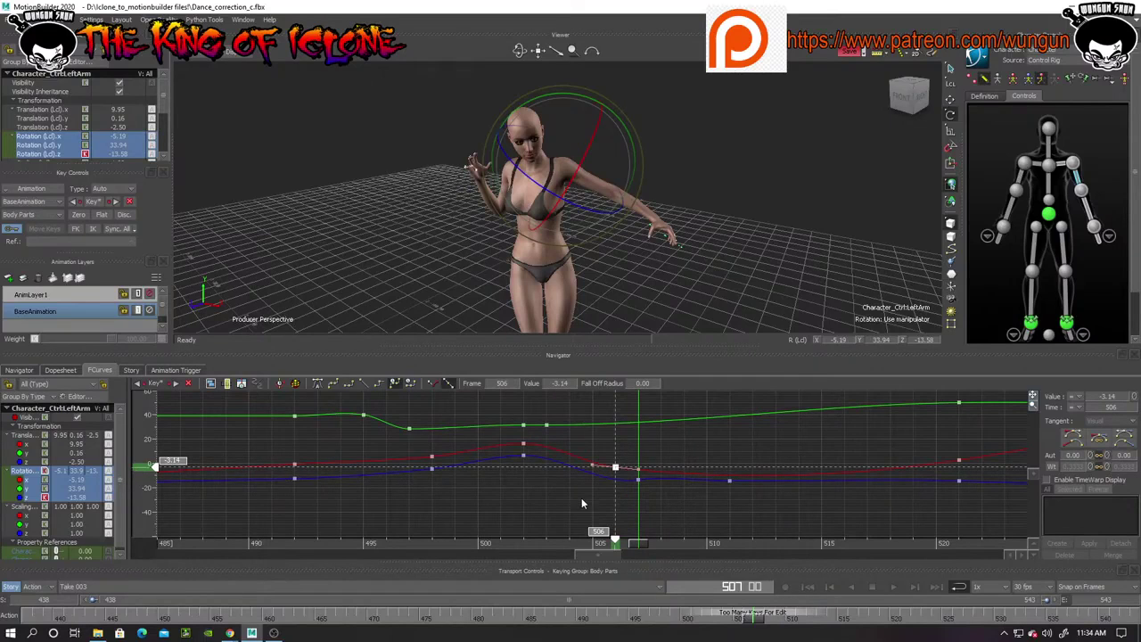
pyautogui.moveTo(673, 455); pyautogui.dragTo(598, 511)
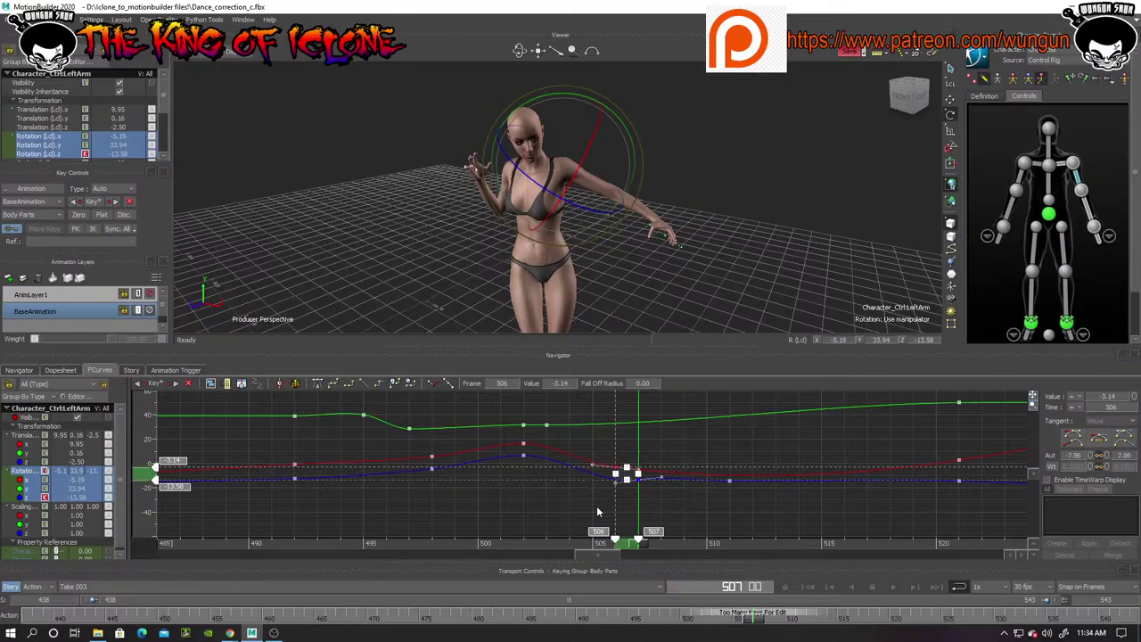
pyautogui.click(494, 521)
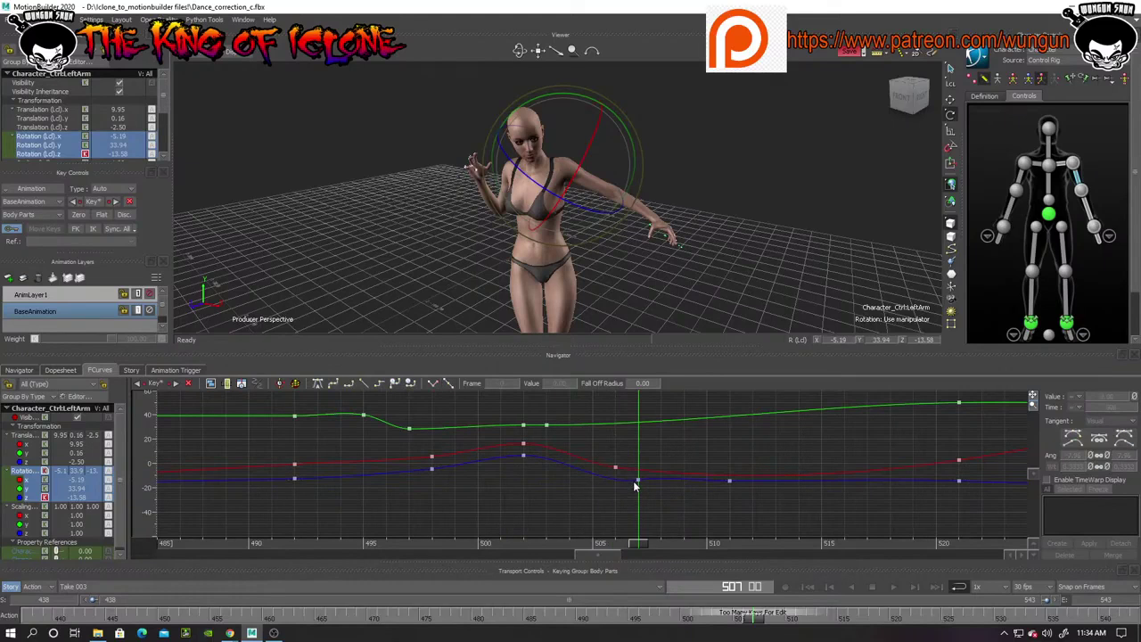
# Move the Z rotation key from frame 507 to 506, and raise the X and Z keys there to 14.01 and 3.57
pyautogui.click(638, 481)
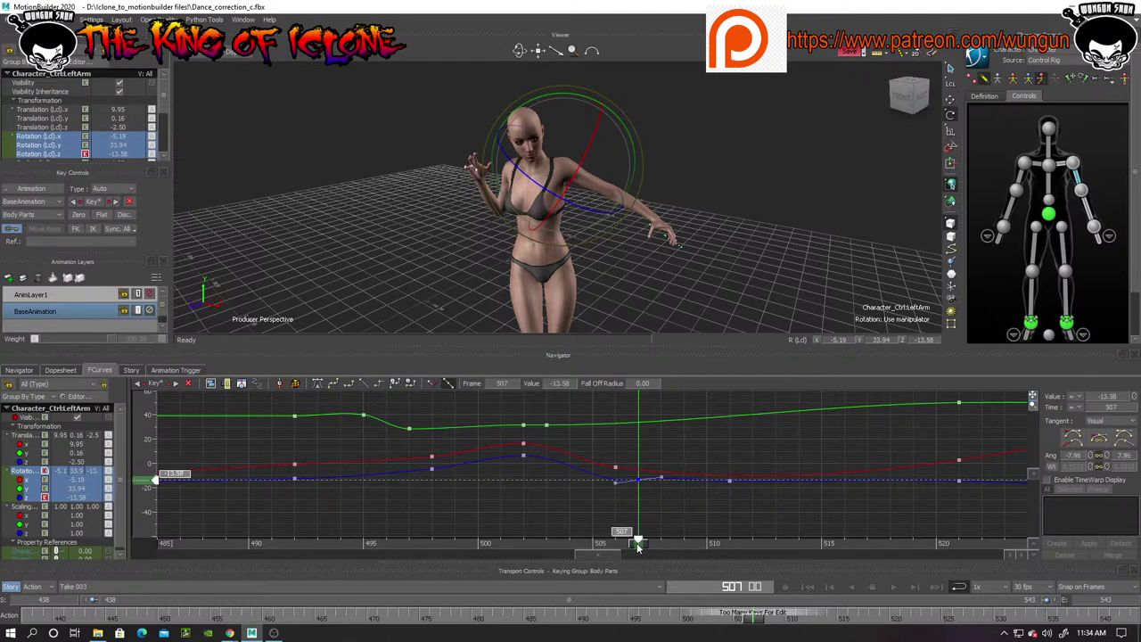
pyautogui.moveTo(638, 547)
pyautogui.mouseDown()
pyautogui.moveTo(617, 545)
pyautogui.moveTo(636, 549)
pyautogui.mouseUp()
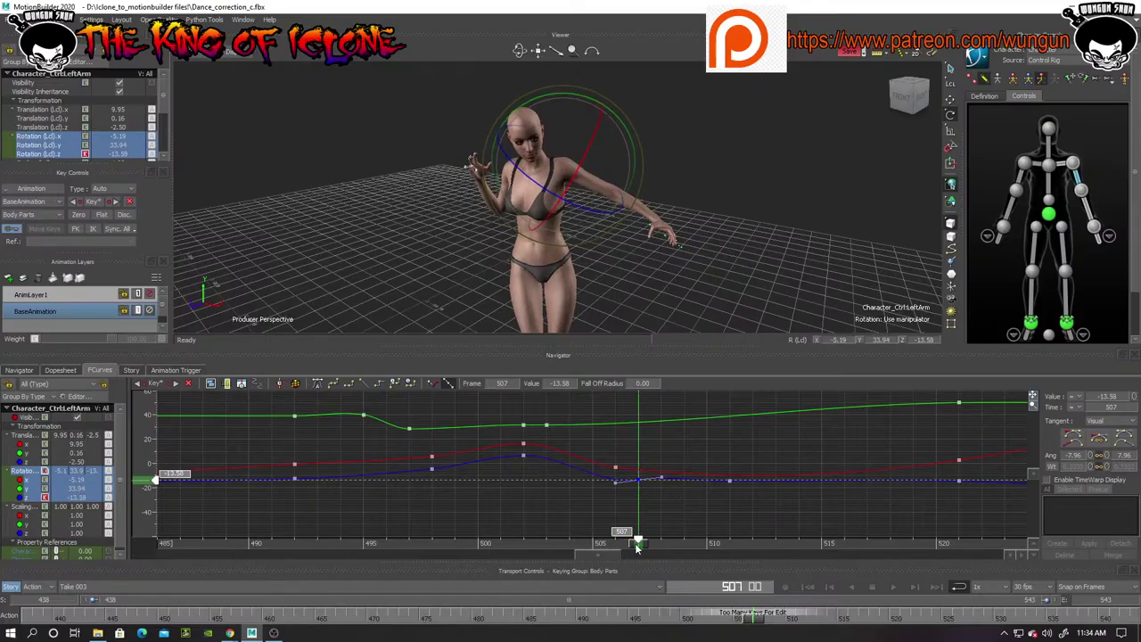
pyautogui.click(616, 480)
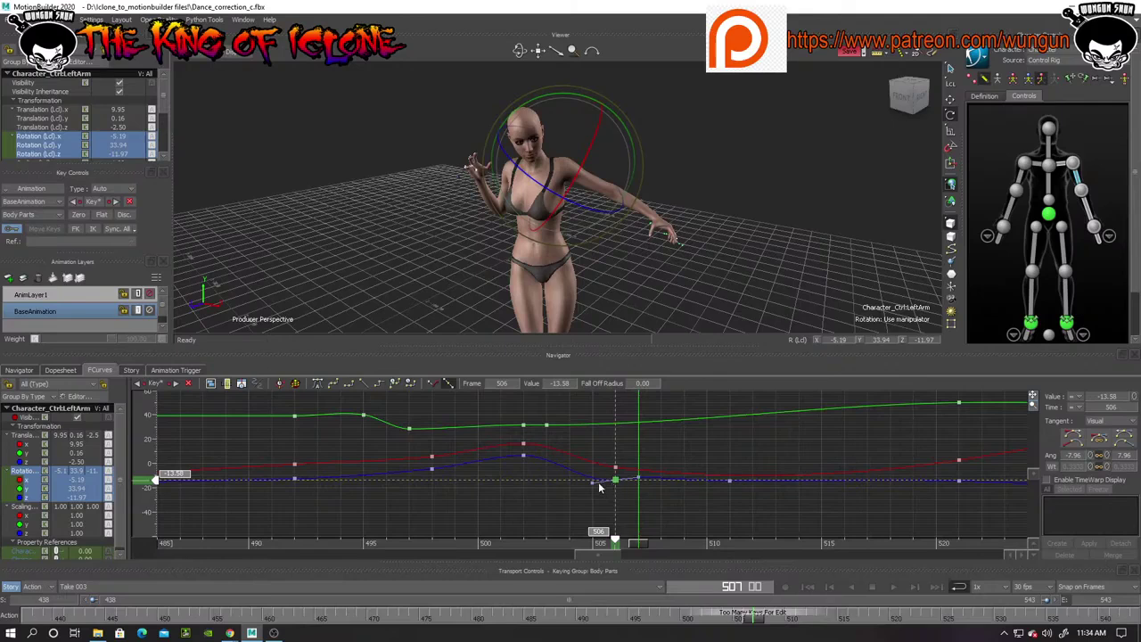
pyautogui.moveTo(593, 486); pyautogui.dragTo(598, 489)
pyautogui.moveTo(143, 477); pyautogui.dragTo(148, 457)
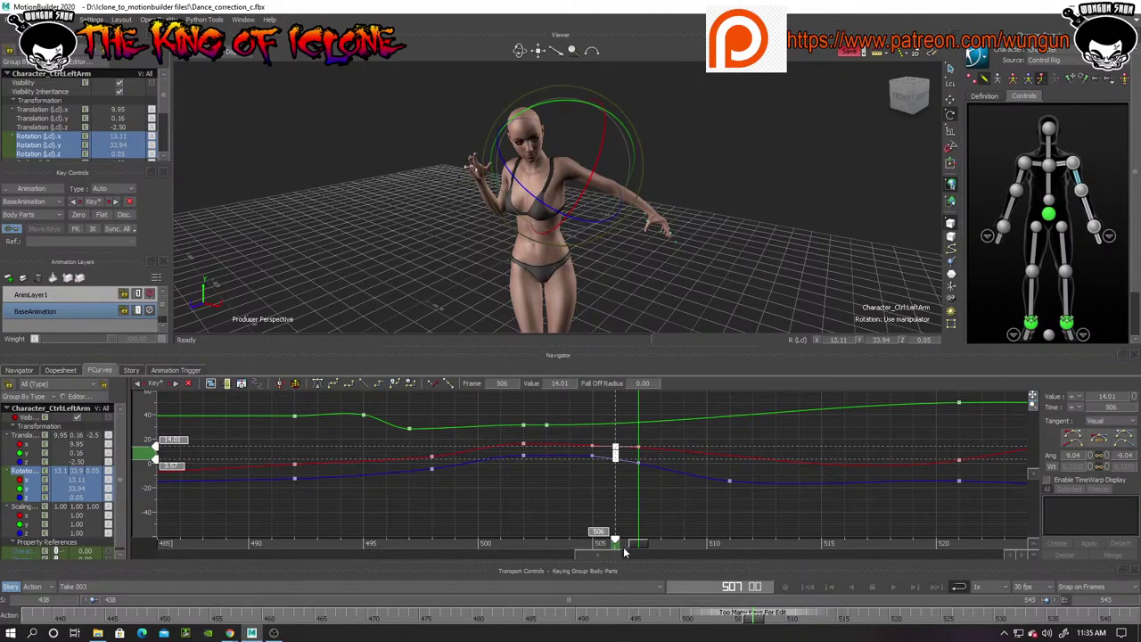
# Scrub through the arm motion, and at frame 502 raise the X and Z rotation keys to 26.11 and 16.28
pyautogui.moveTo(636, 548); pyautogui.dragTo(285, 546)
pyautogui.moveTo(463, 568); pyautogui.dragTo(521, 571)
pyautogui.click(495, 504)
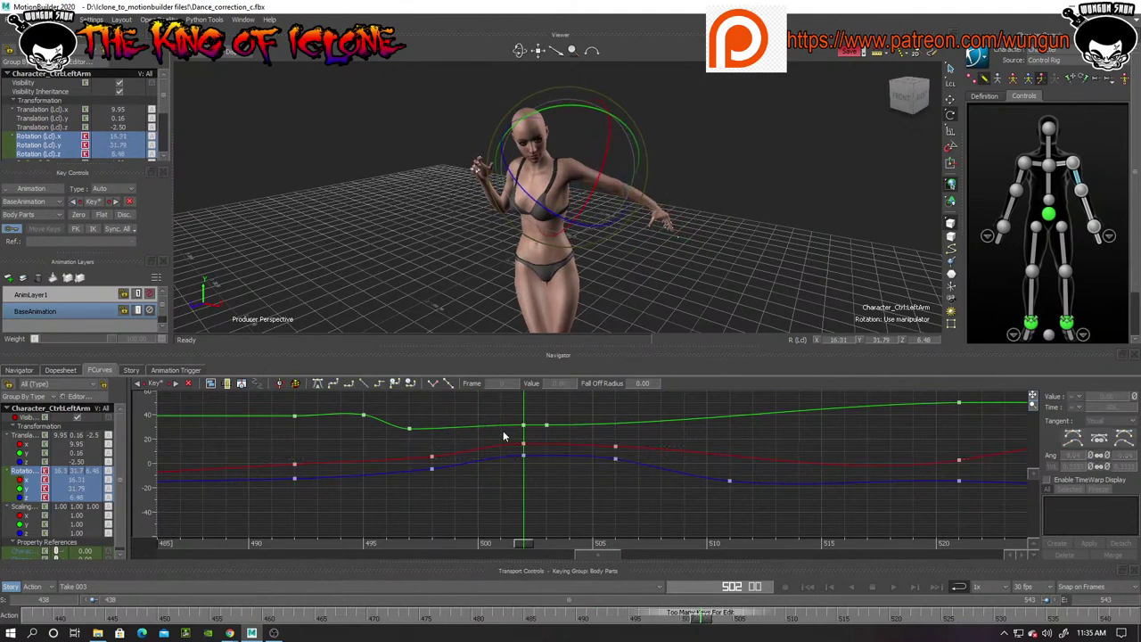
pyautogui.moveTo(540, 482); pyautogui.dragTo(540, 483)
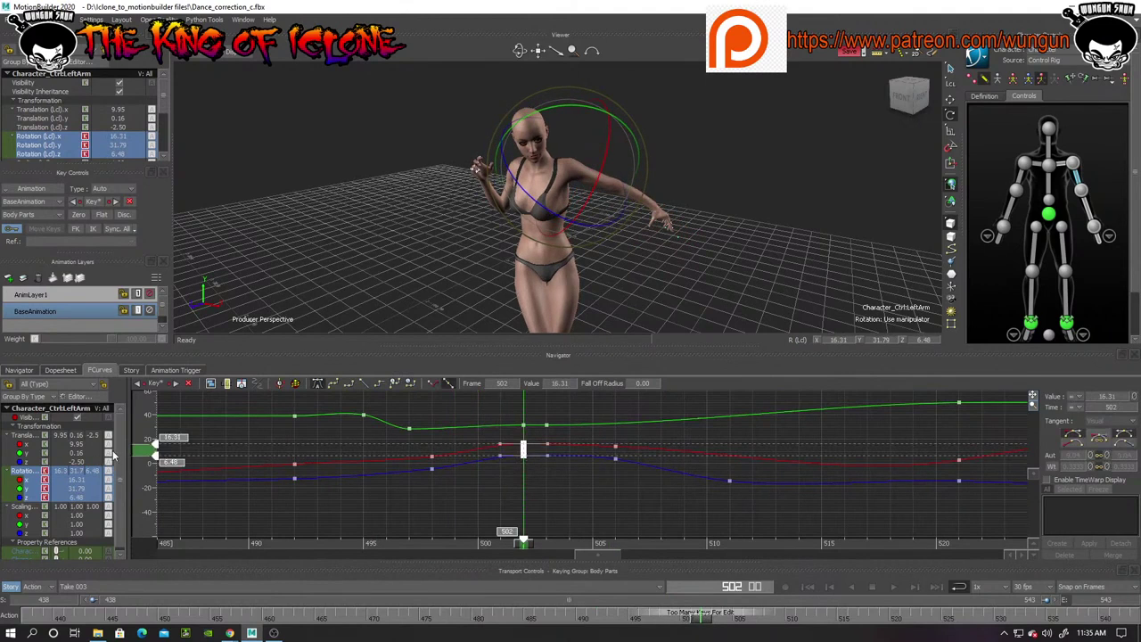
pyautogui.moveTo(142, 452); pyautogui.dragTo(148, 442)
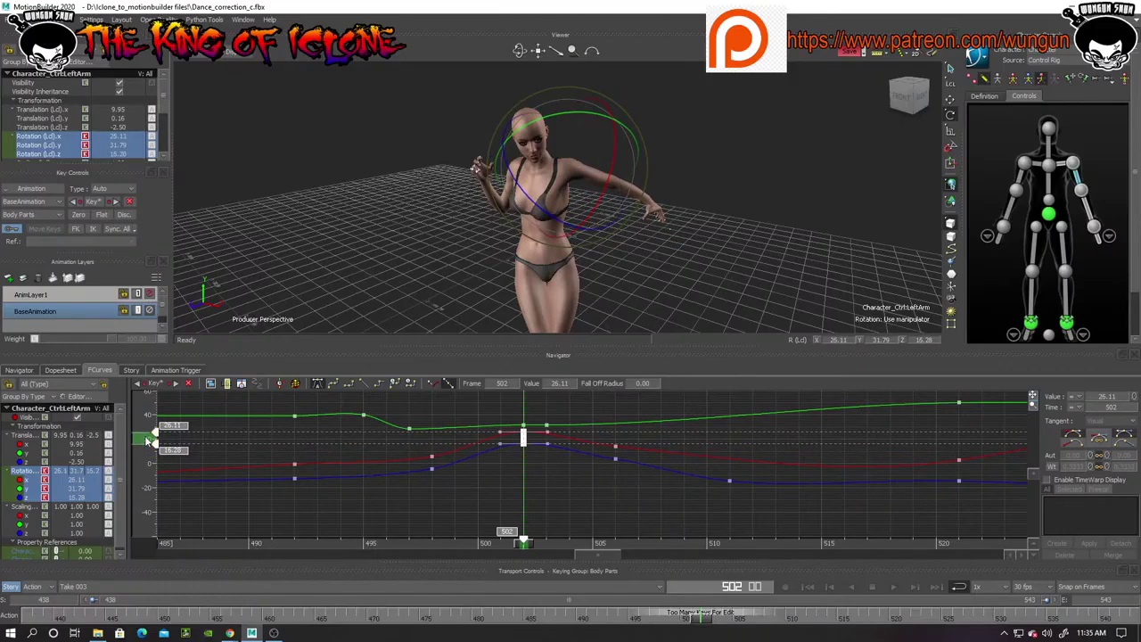
# Viewing the character from behind, lower the X and Z rotation keys at frame 492 to -48.17 and -60.15
pyautogui.moveTo(519, 53); pyautogui.dragTo(529, 229)
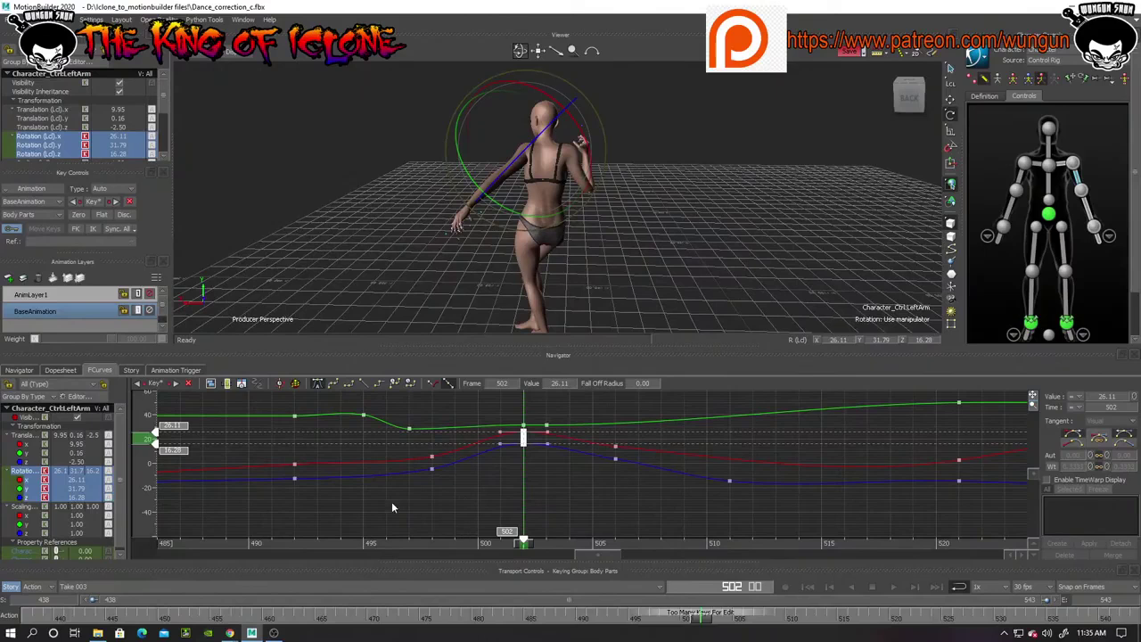
pyautogui.moveTo(307, 446); pyautogui.dragTo(290, 487)
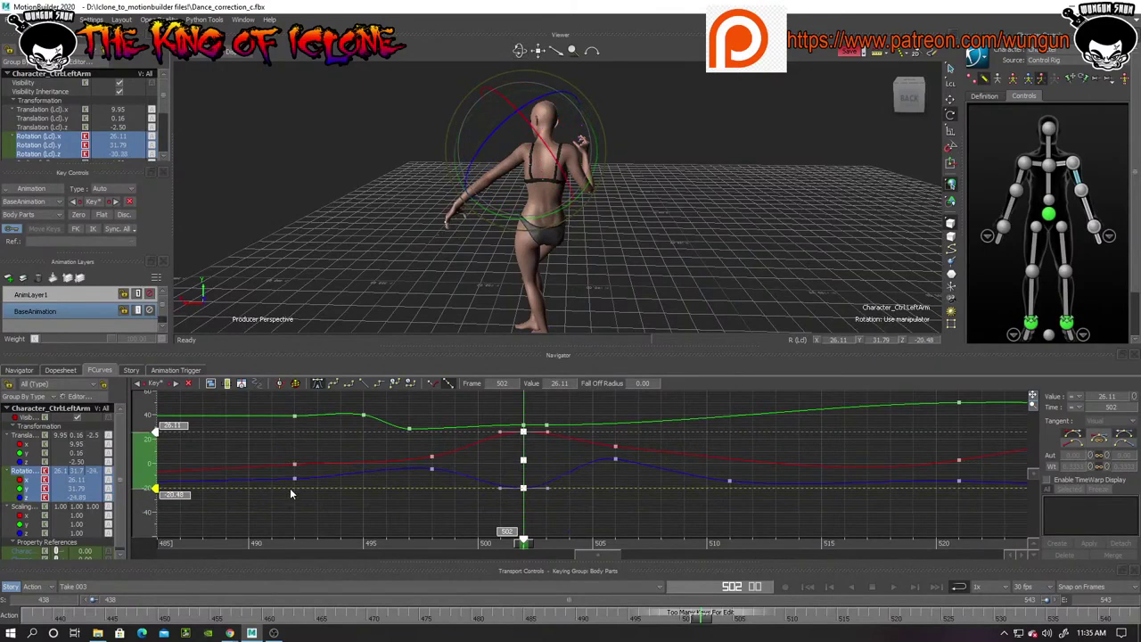
pyautogui.hotkey('ctrl', 'z')
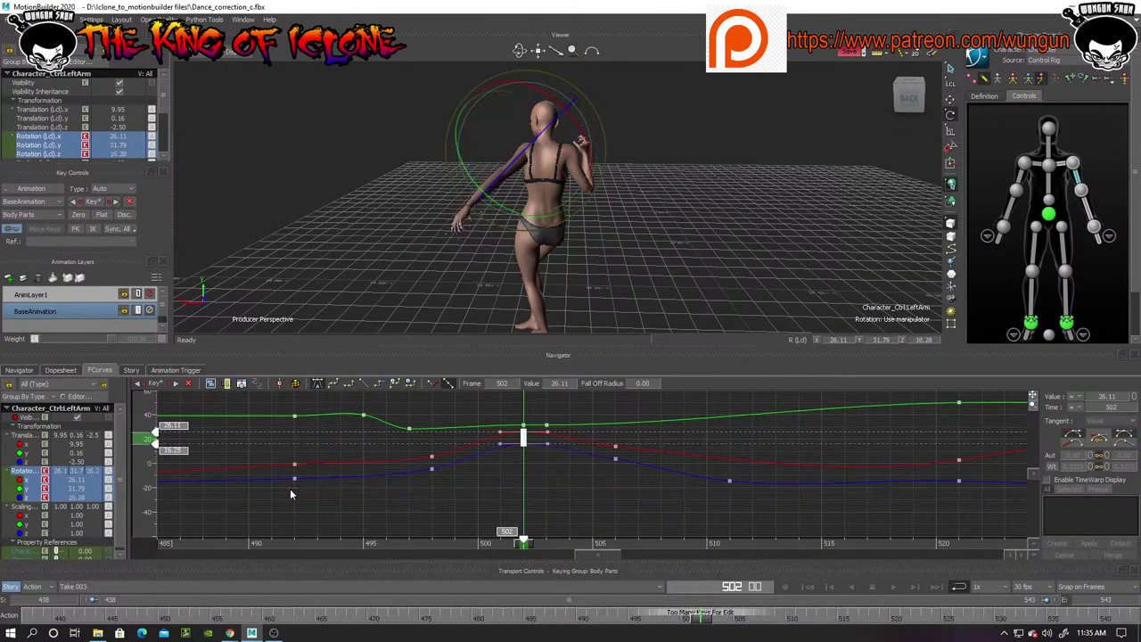
pyautogui.click(396, 497)
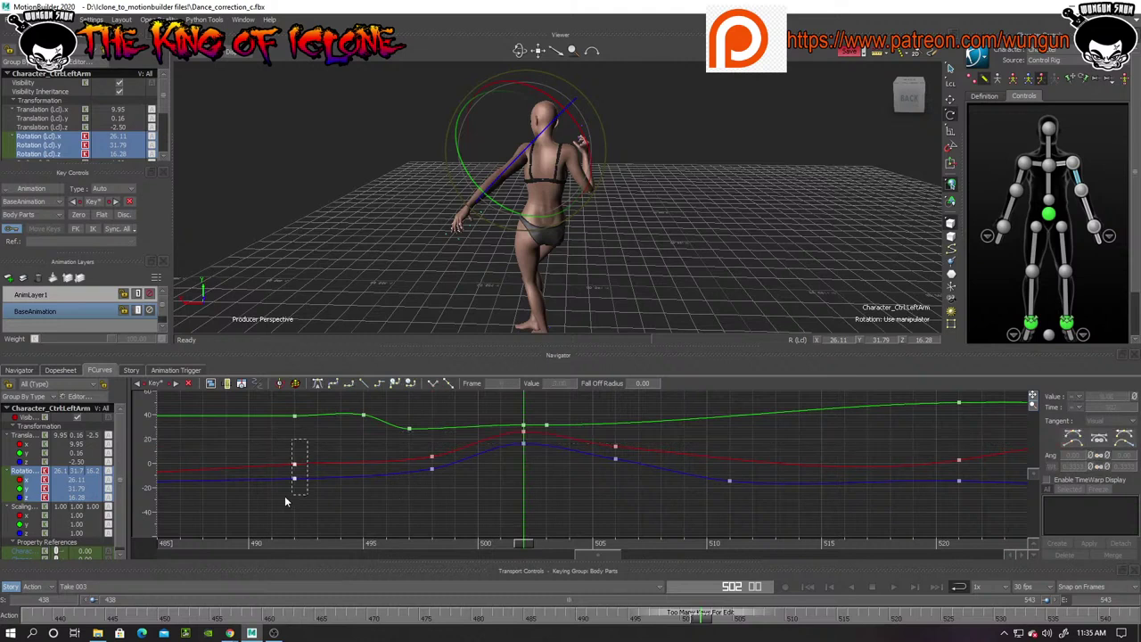
pyautogui.moveTo(285, 496); pyautogui.dragTo(287, 494)
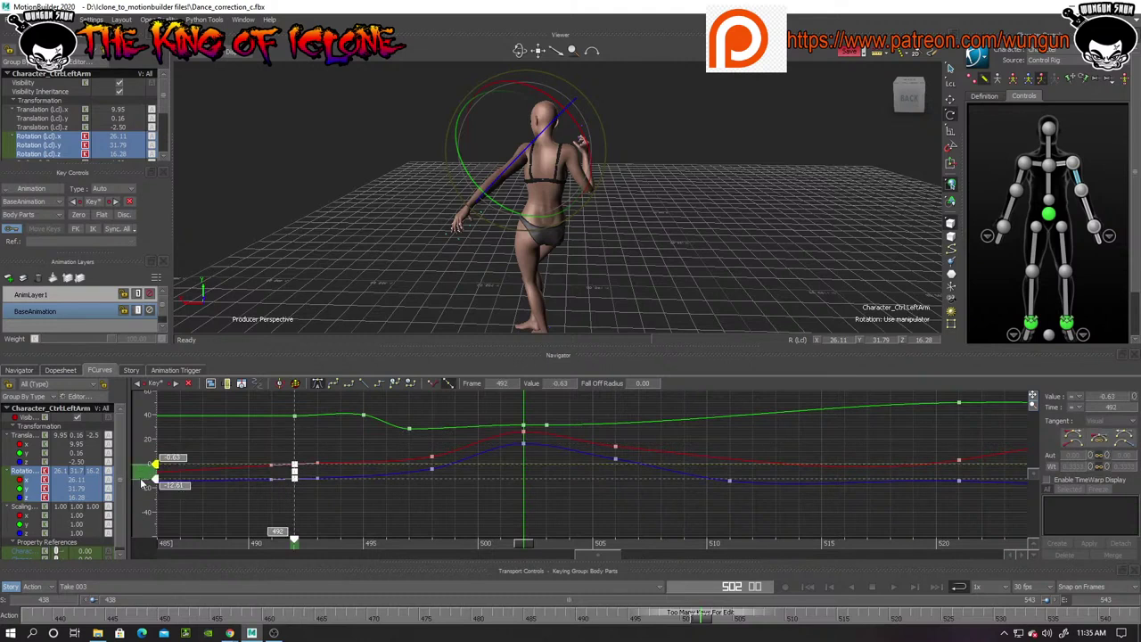
pyautogui.moveTo(147, 480)
pyautogui.mouseDown()
pyautogui.moveTo(147, 494)
pyautogui.moveTo(146, 474)
pyautogui.mouseUp()
pyautogui.moveTo(526, 546); pyautogui.dragTo(296, 551)
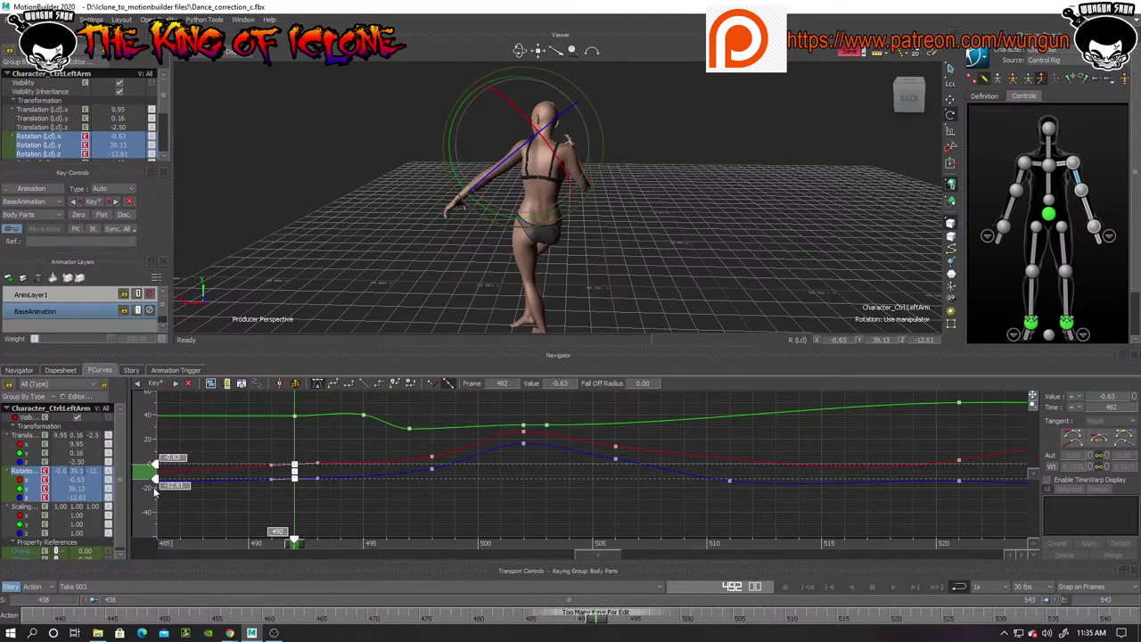
pyautogui.moveTo(148, 480); pyautogui.dragTo(145, 536)
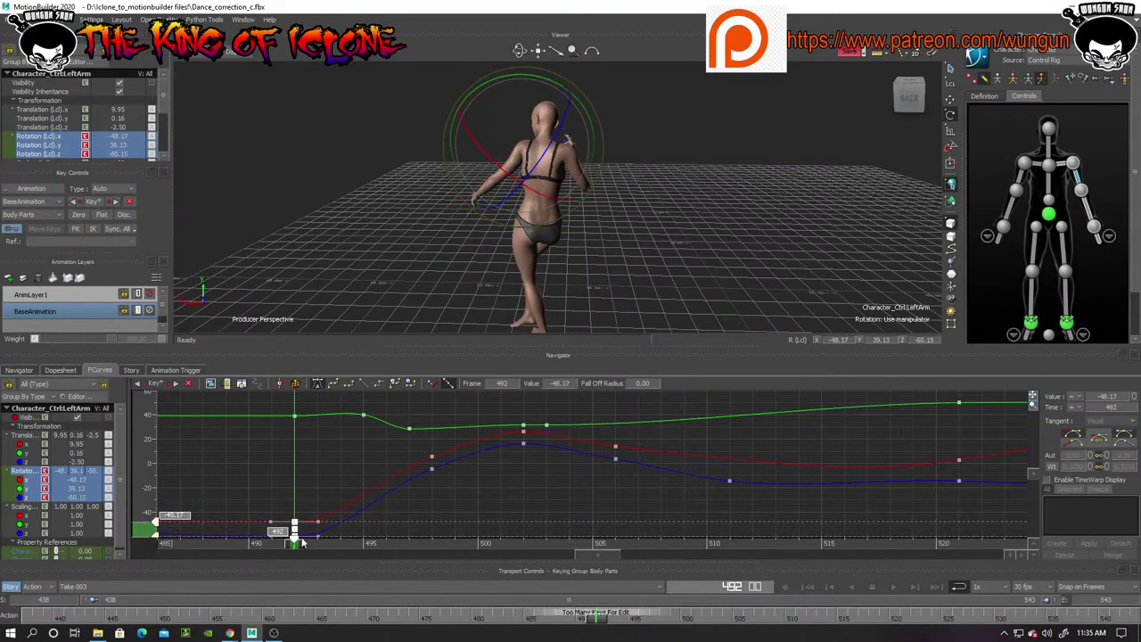
# At frame 511, key the left arm's X rotation and adjust the keys to X -0.38 and Z -10.59
pyautogui.moveTo(307, 545); pyautogui.dragTo(716, 621)
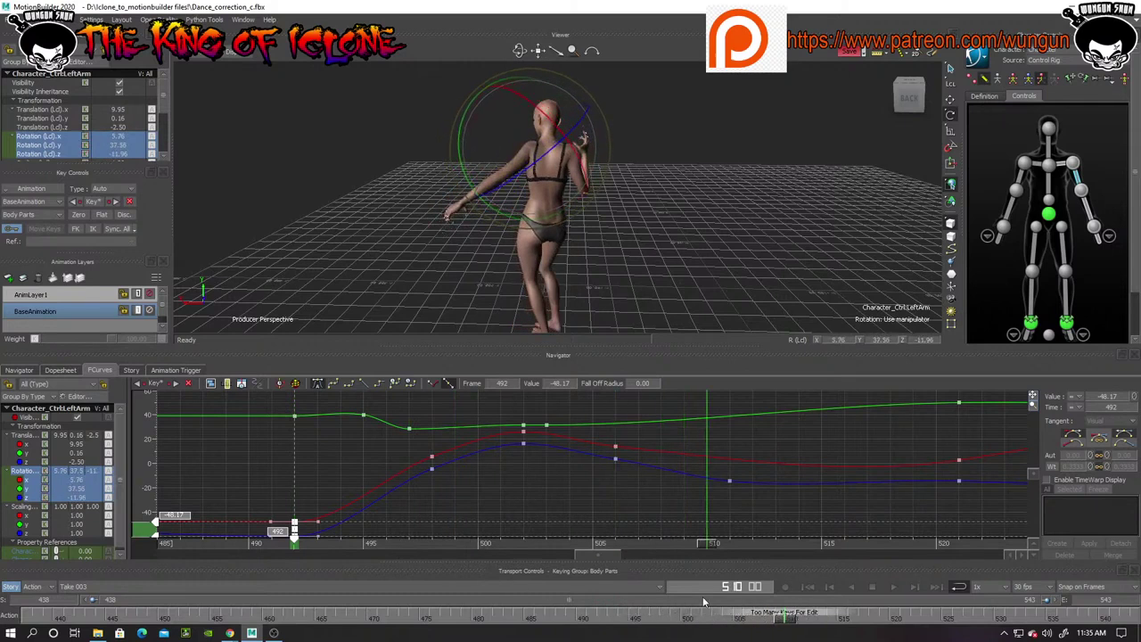
pyautogui.moveTo(740, 554); pyautogui.dragTo(729, 579)
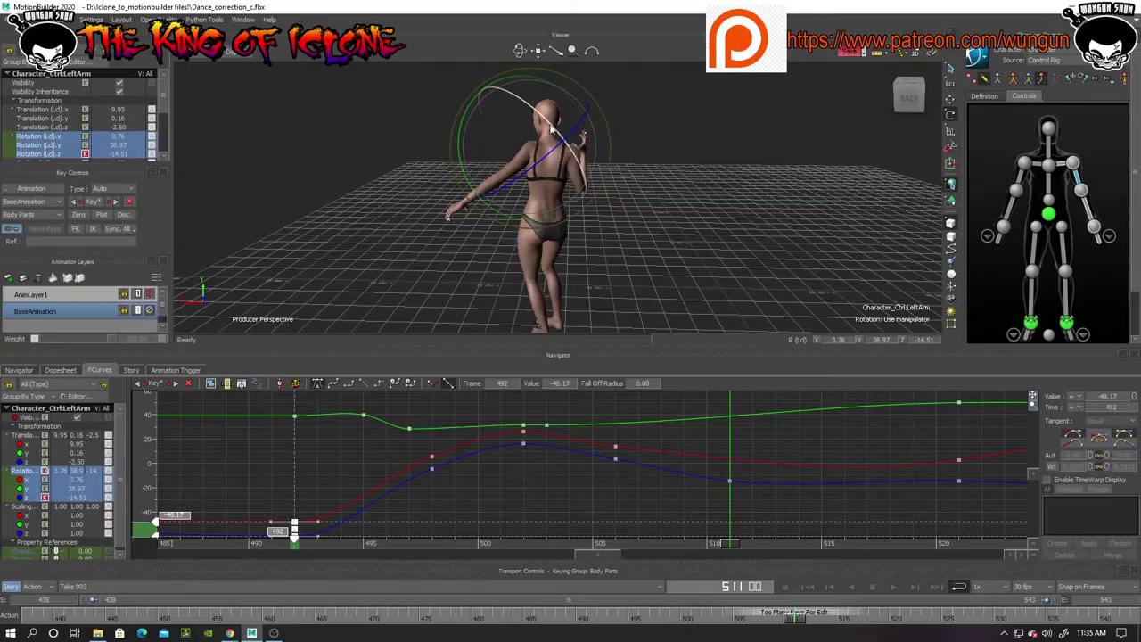
pyautogui.moveTo(553, 130); pyautogui.dragTo(575, 154)
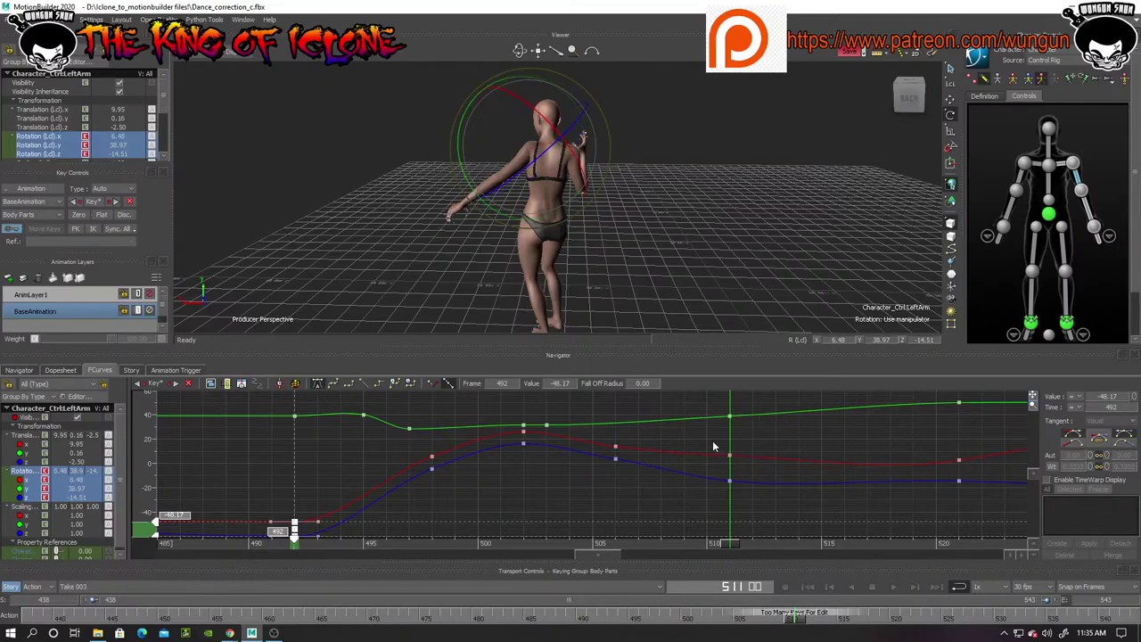
pyautogui.click(731, 457)
pyautogui.moveTo(731, 461); pyautogui.dragTo(730, 480)
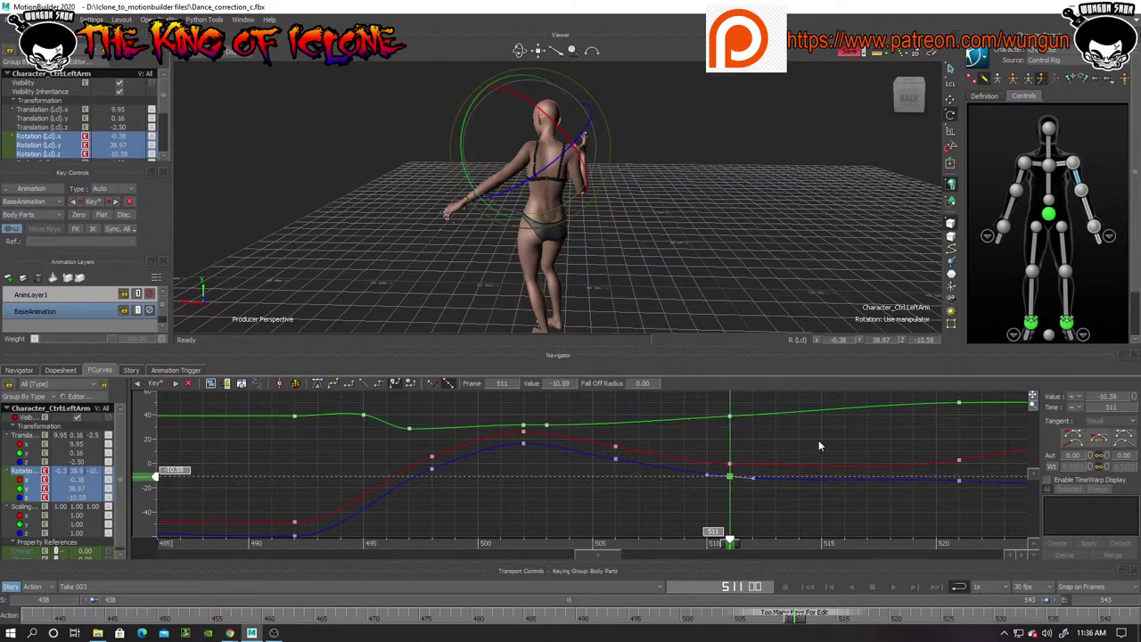
# Try lowering the left arm's Z rotation key at frame 511 to -23.34 and undo the change
pyautogui.moveTo(622, 554); pyautogui.dragTo(617, 560)
pyautogui.moveTo(455, 542); pyautogui.dragTo(777, 576)
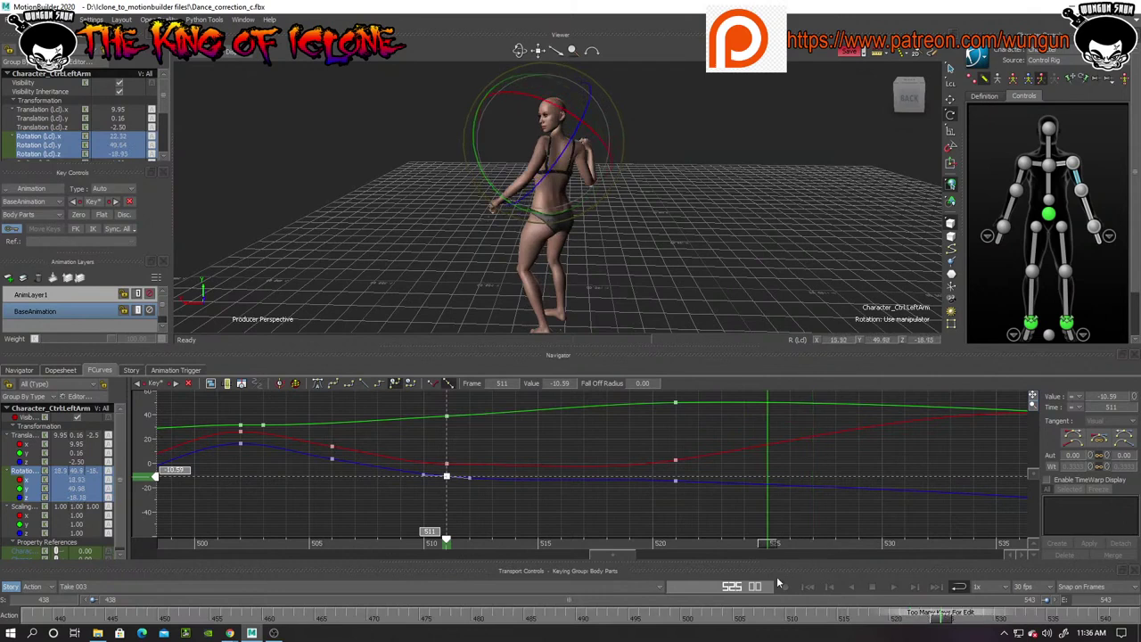
pyautogui.moveTo(475, 441); pyautogui.dragTo(426, 510)
pyautogui.moveTo(772, 546); pyautogui.dragTo(447, 542)
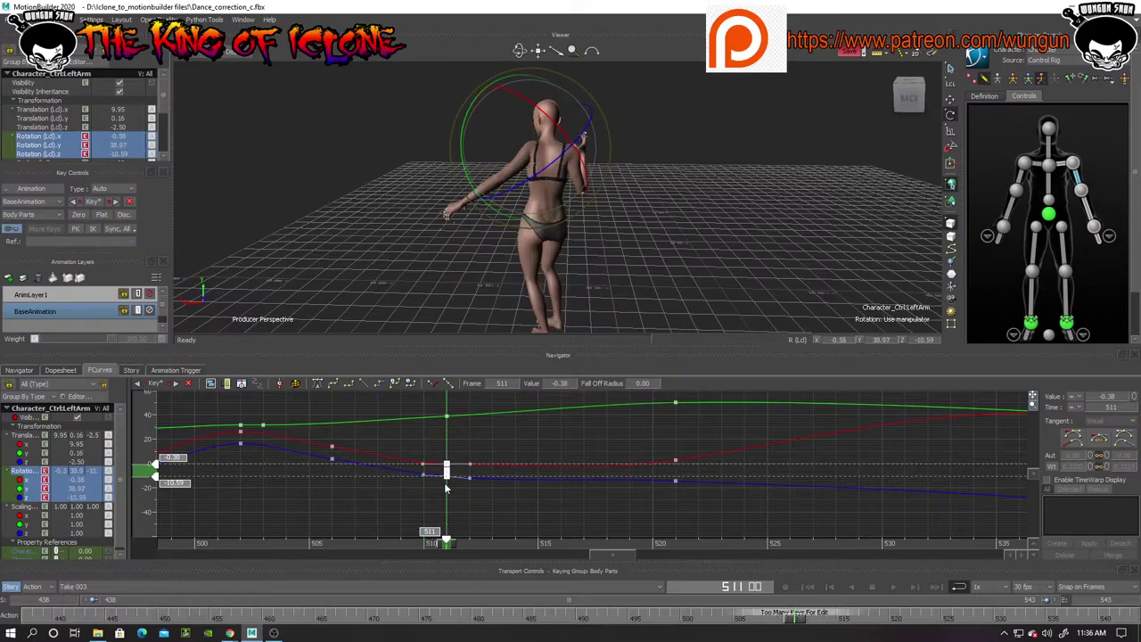
pyautogui.moveTo(447, 481); pyautogui.dragTo(450, 497)
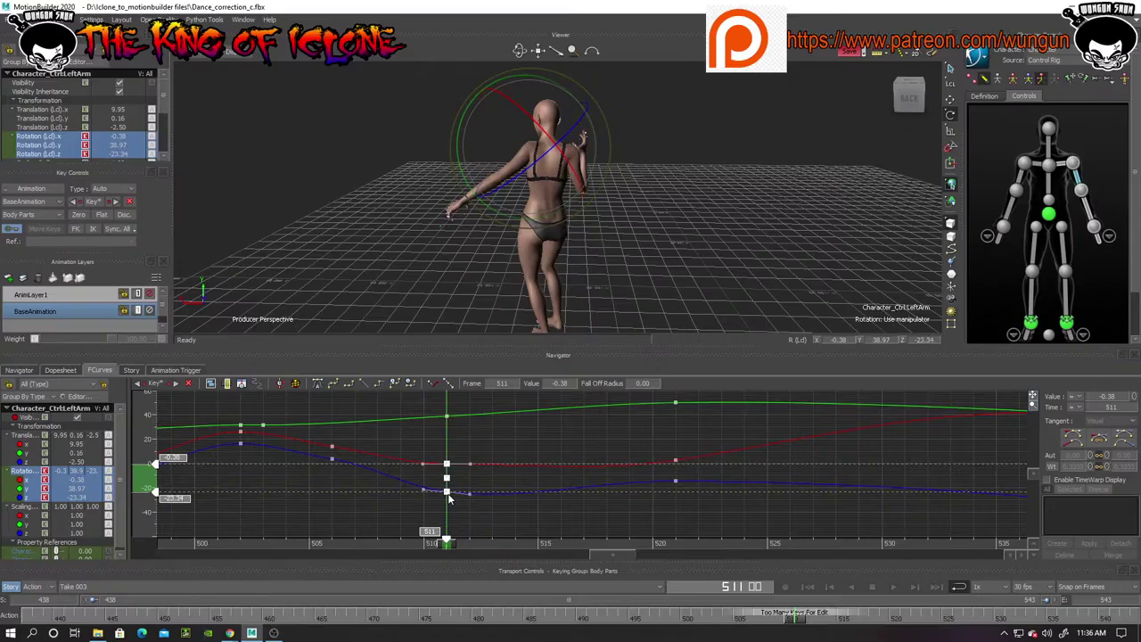
pyautogui.hotkey('ctrl', 'z')
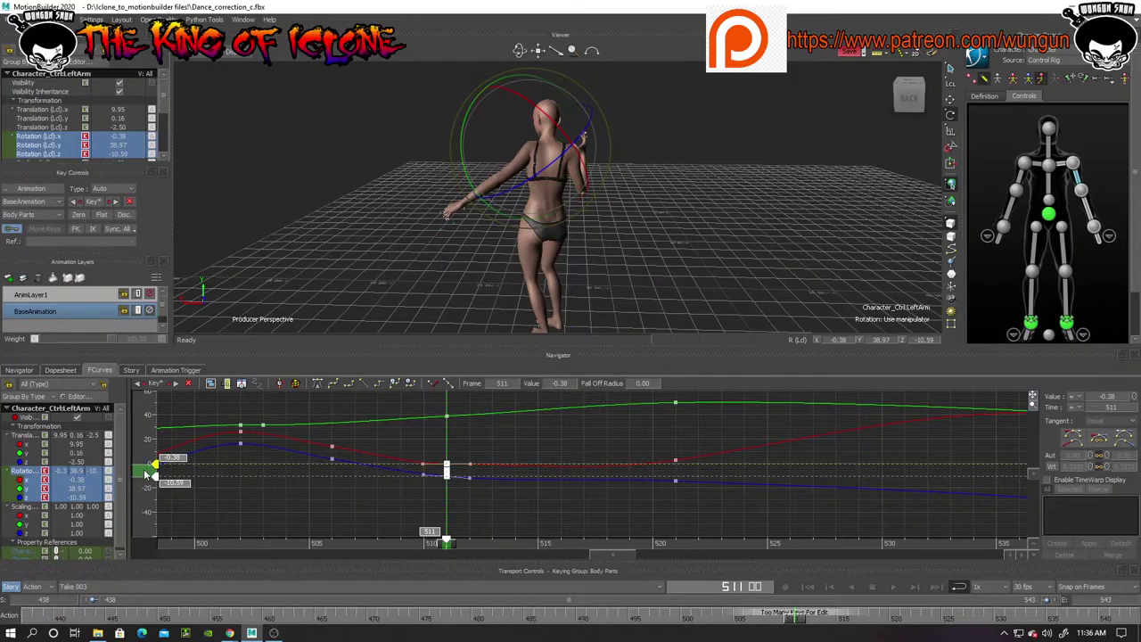
# Raise the left arm's rotation keys at frame 511 to X 12.36 and Z 4.60
pyautogui.moveTo(148, 470)
pyautogui.mouseDown()
pyautogui.moveTo(146, 499)
pyautogui.moveTo(142, 440)
pyautogui.moveTo(142, 459)
pyautogui.mouseUp()
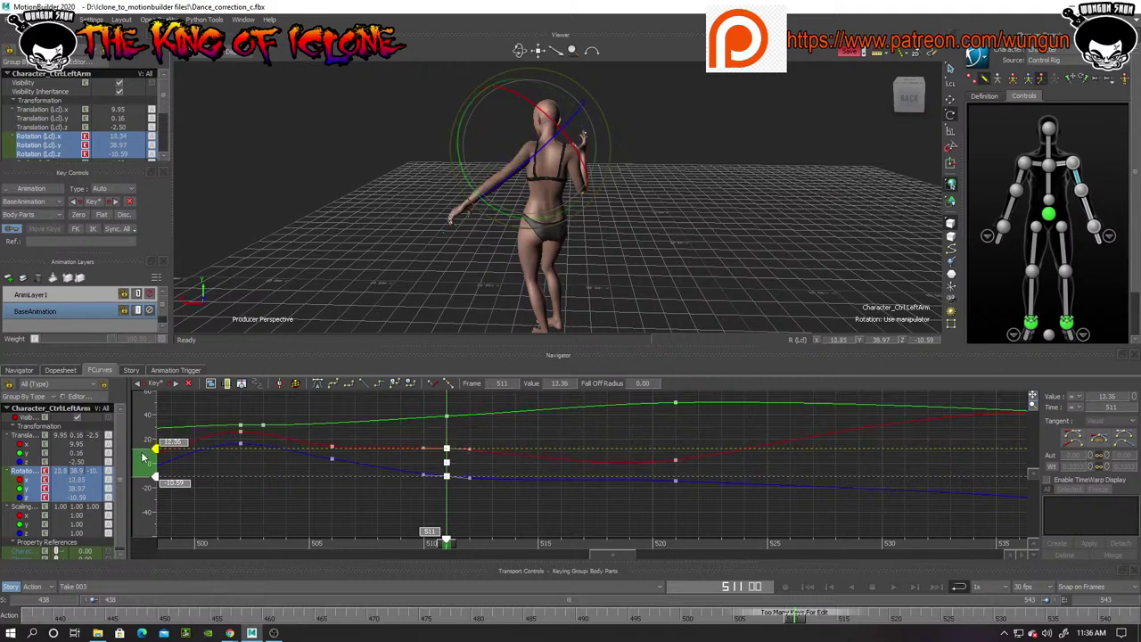
pyautogui.click(449, 488)
pyautogui.click(448, 477)
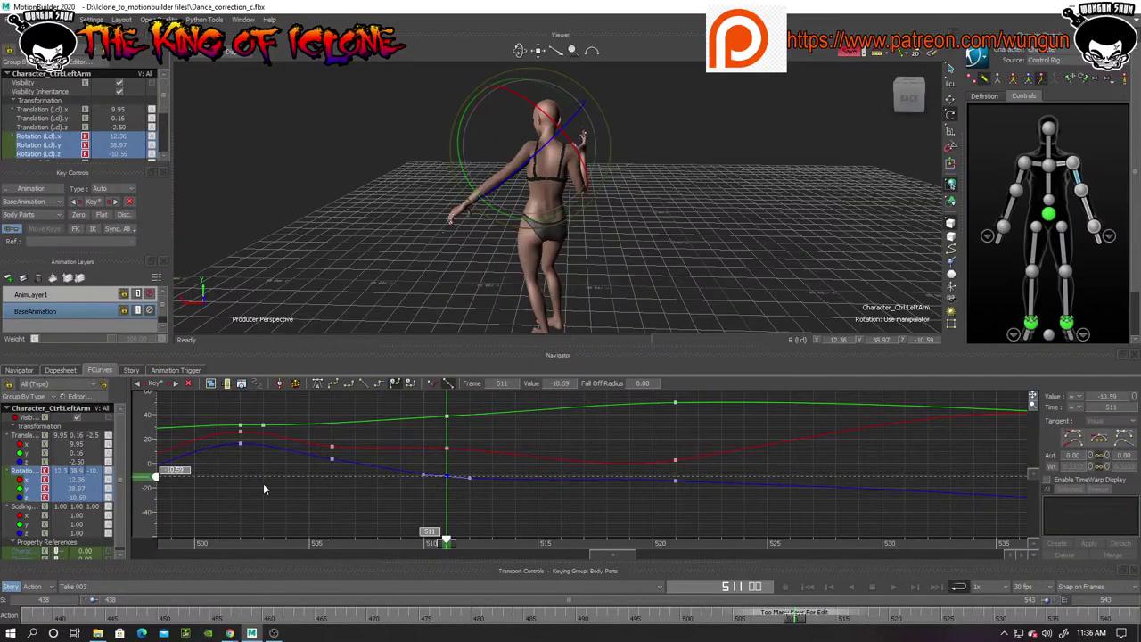
pyautogui.moveTo(145, 482); pyautogui.dragTo(152, 460)
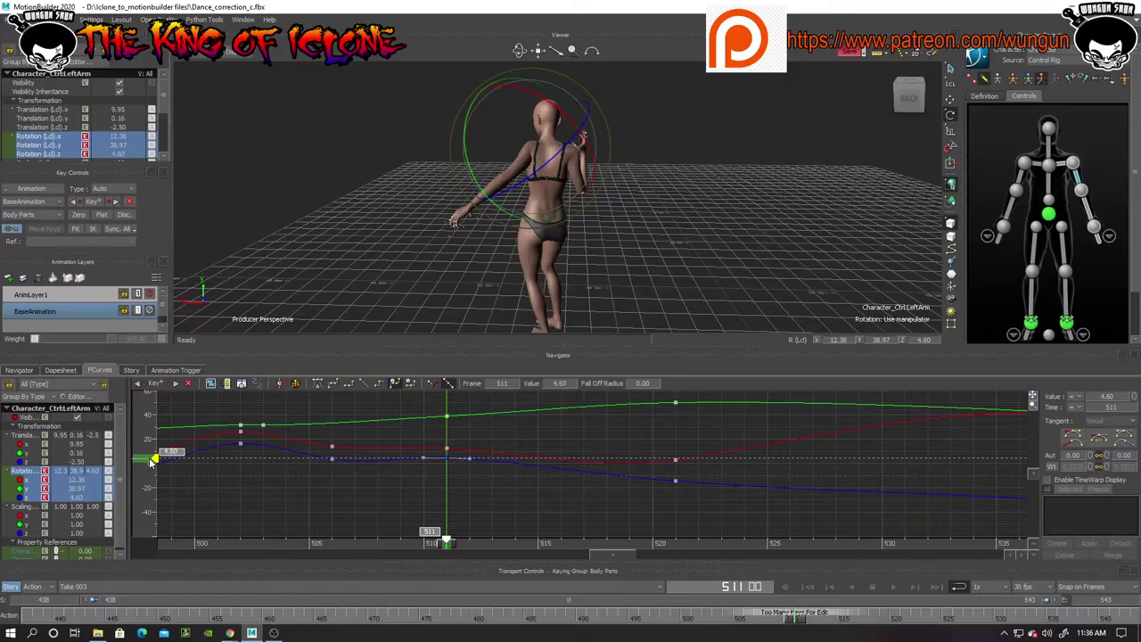
# Viewing the character from the front, rotate and key the left arm at frame 489 to X -53.23, Y 29.97 and Z -68.62
pyautogui.moveTo(519, 51); pyautogui.dragTo(713, 89)
pyautogui.moveTo(625, 55); pyautogui.dragTo(521, 57)
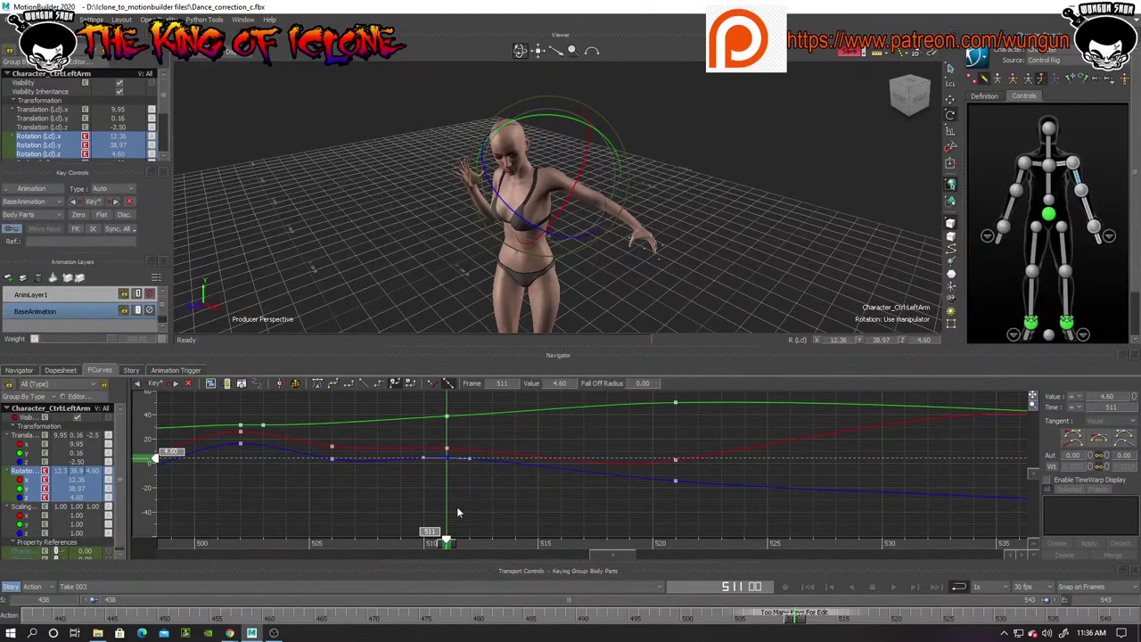
pyautogui.moveTo(626, 554); pyautogui.dragTo(599, 557)
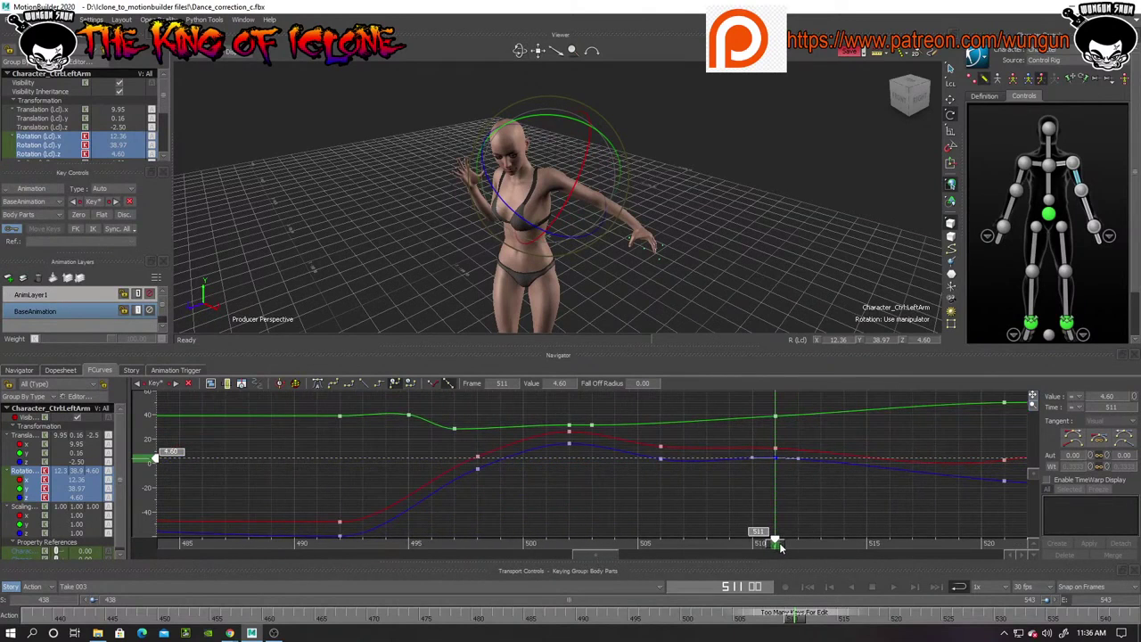
pyautogui.moveTo(780, 545)
pyautogui.mouseDown()
pyautogui.moveTo(256, 544)
pyautogui.moveTo(272, 546)
pyautogui.mouseUp()
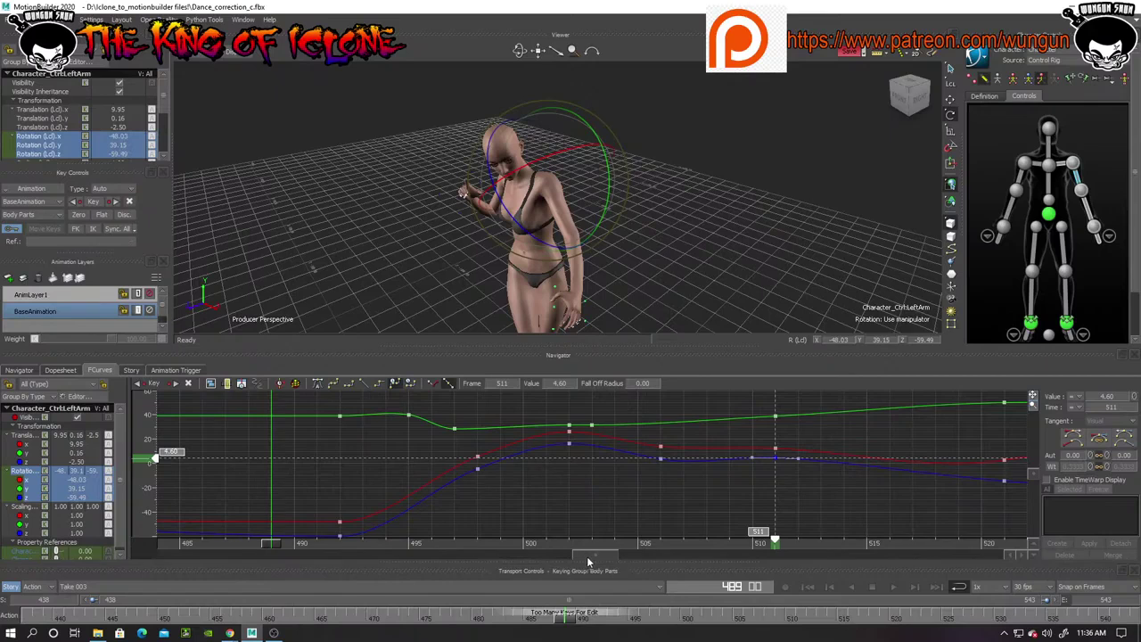
pyautogui.moveTo(587, 557); pyautogui.dragTo(567, 557)
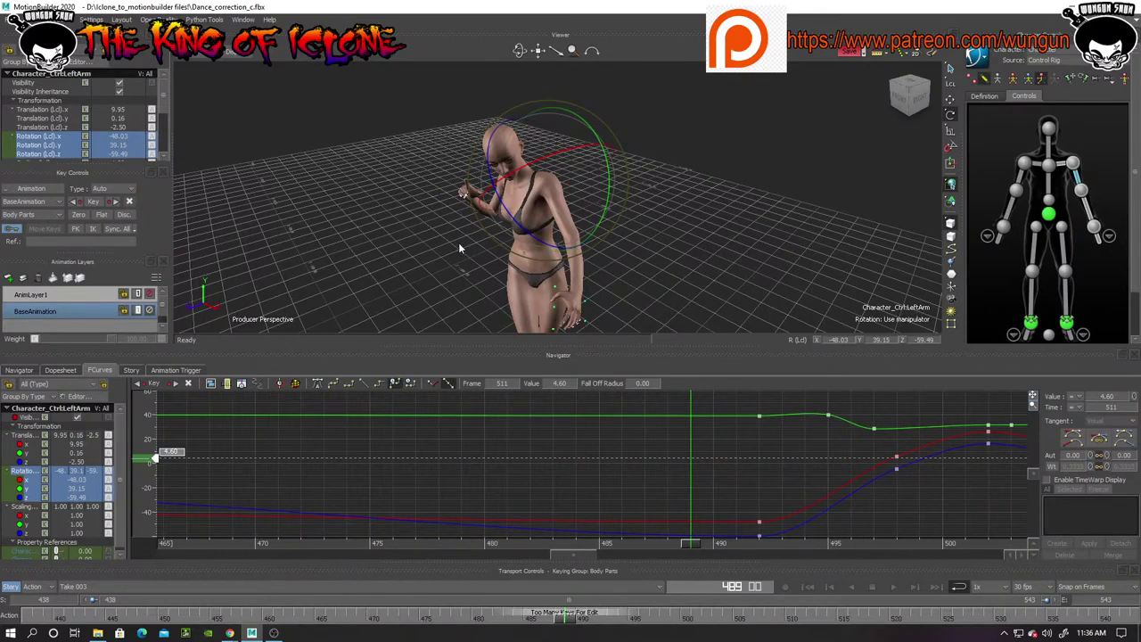
pyautogui.moveTo(521, 228); pyautogui.dragTo(514, 222)
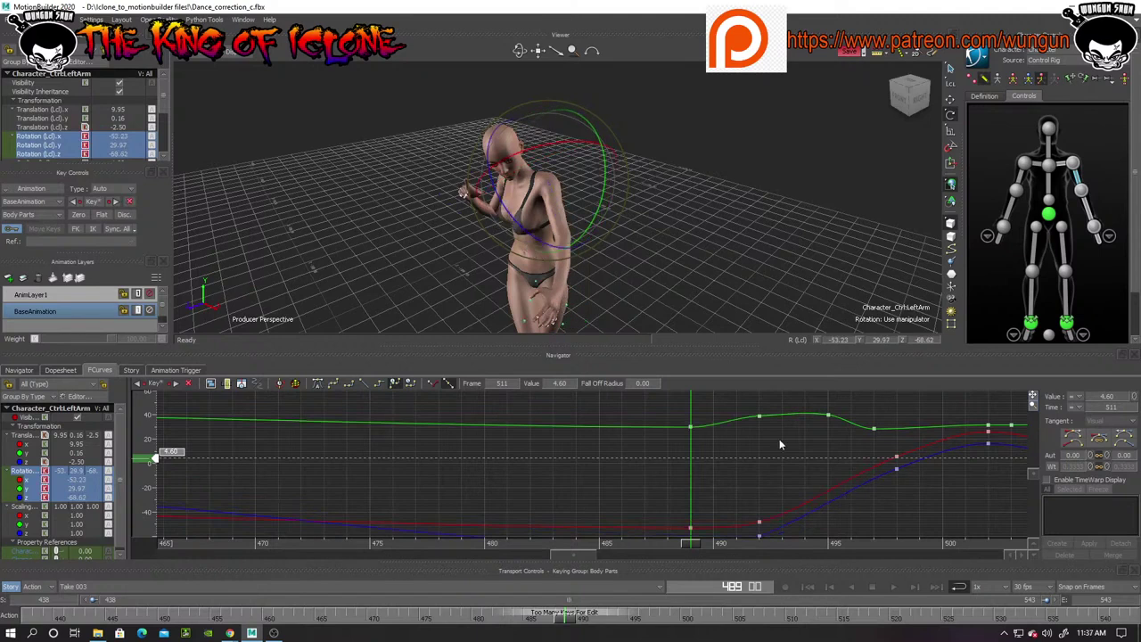
# Lower the X and Z rotation keys at frame 489 to -69.11 and -83.50
pyautogui.moveTo(1033, 406); pyautogui.dragTo(1020, 417)
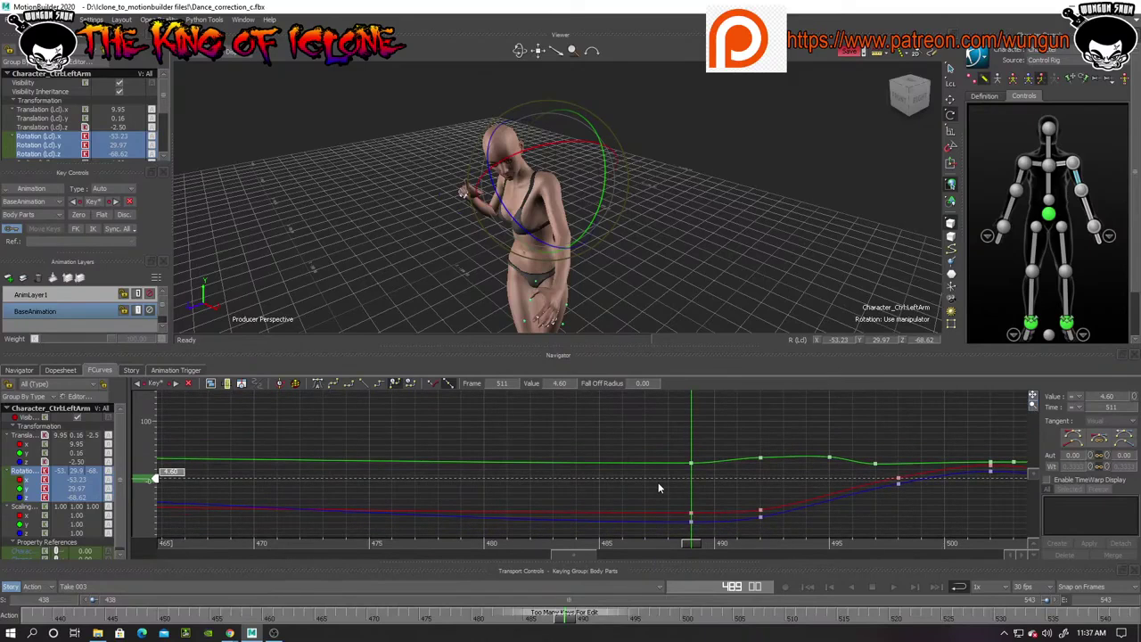
pyautogui.moveTo(662, 480); pyautogui.dragTo(716, 539)
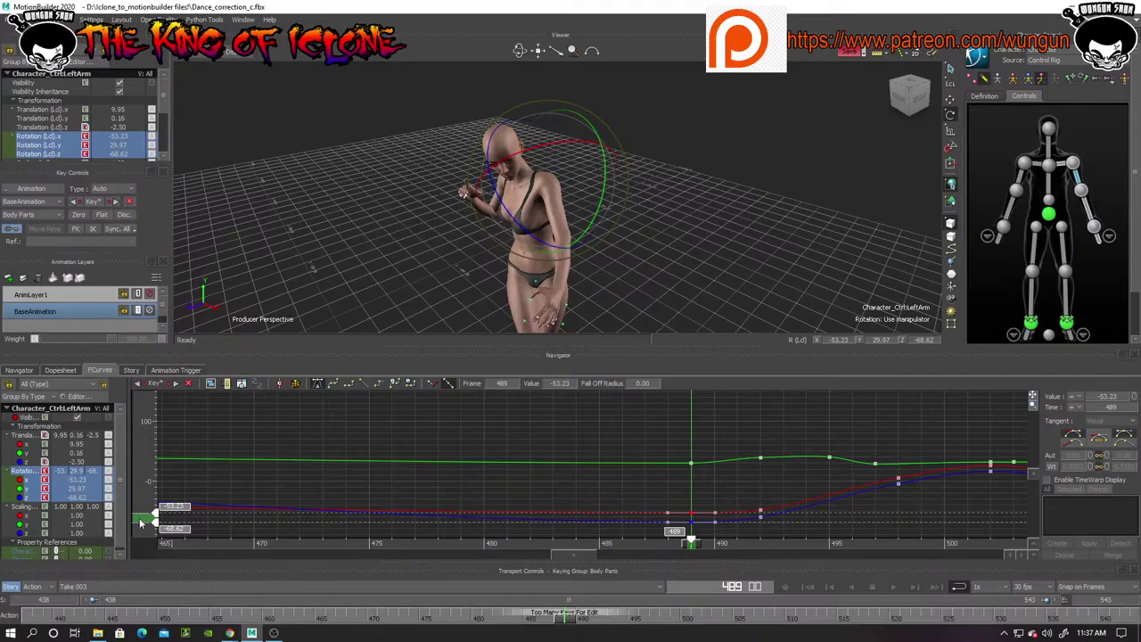
pyautogui.moveTo(140, 524); pyautogui.dragTo(140, 525)
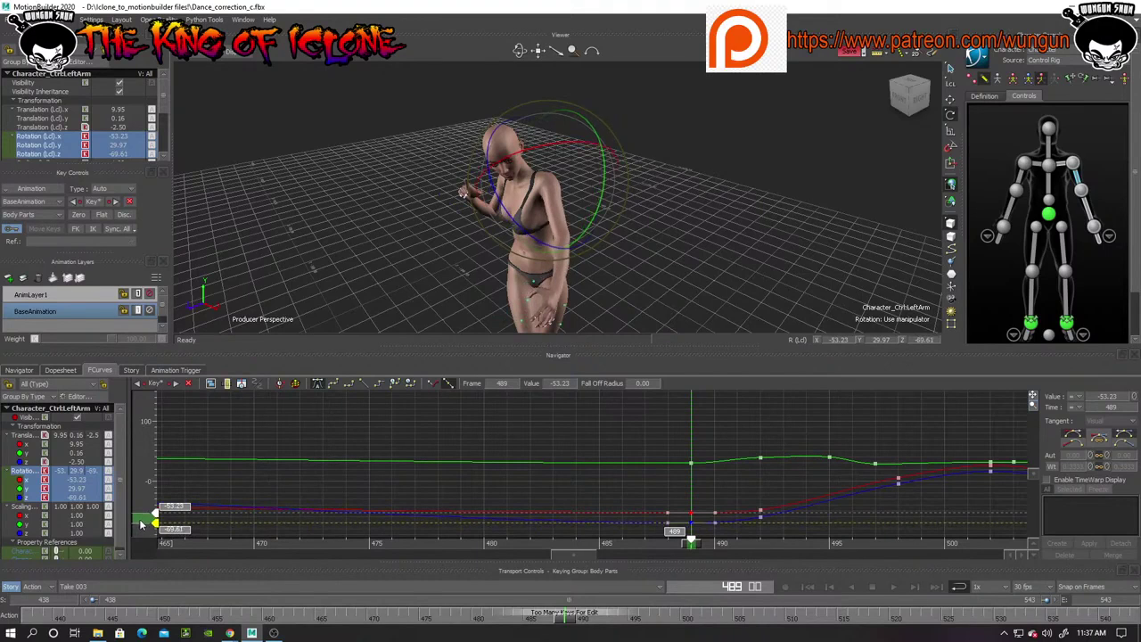
pyautogui.click(149, 521)
pyautogui.moveTo(149, 521); pyautogui.dragTo(155, 527)
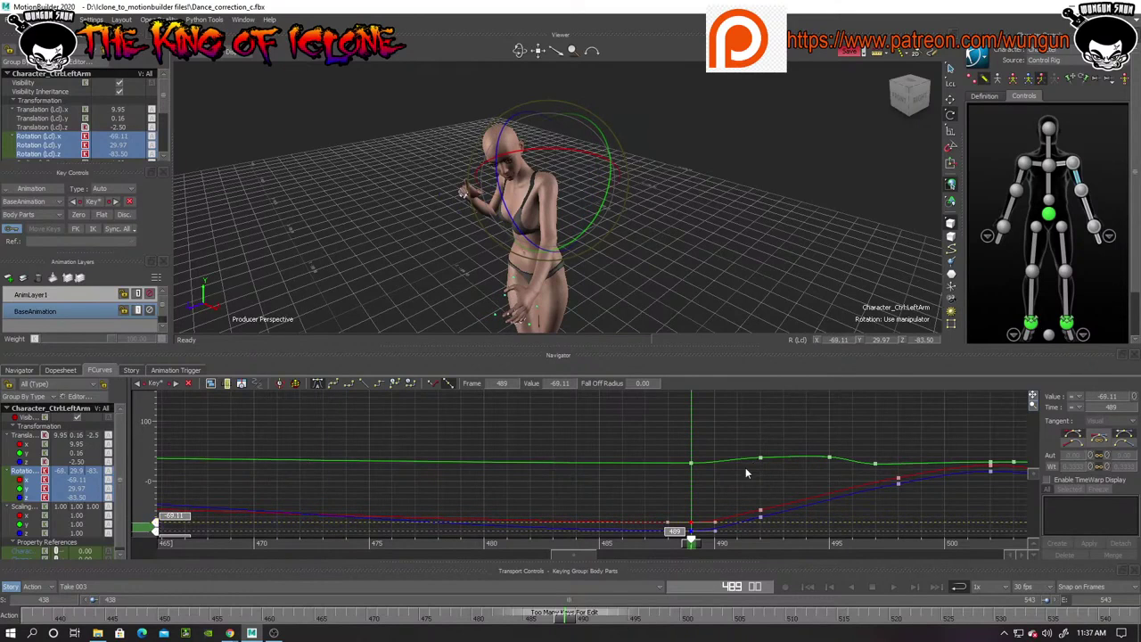
# Try adjusting the Y rotation key at frame 489, undo it, and raise the Y key at frame 492
pyautogui.moveTo(691, 464)
pyautogui.mouseDown()
pyautogui.moveTo(691, 454)
pyautogui.moveTo(693, 465)
pyautogui.mouseUp()
pyautogui.hotkey('ctrl', 'z')
pyautogui.moveTo(690, 544); pyautogui.dragTo(764, 584)
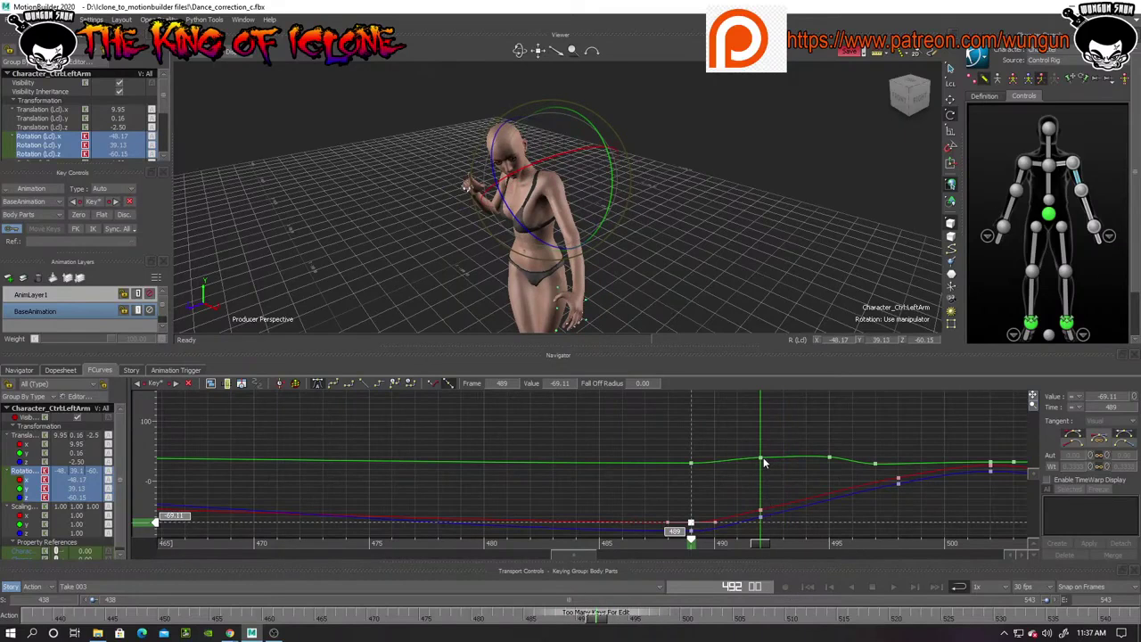
pyautogui.moveTo(763, 463); pyautogui.dragTo(757, 451)
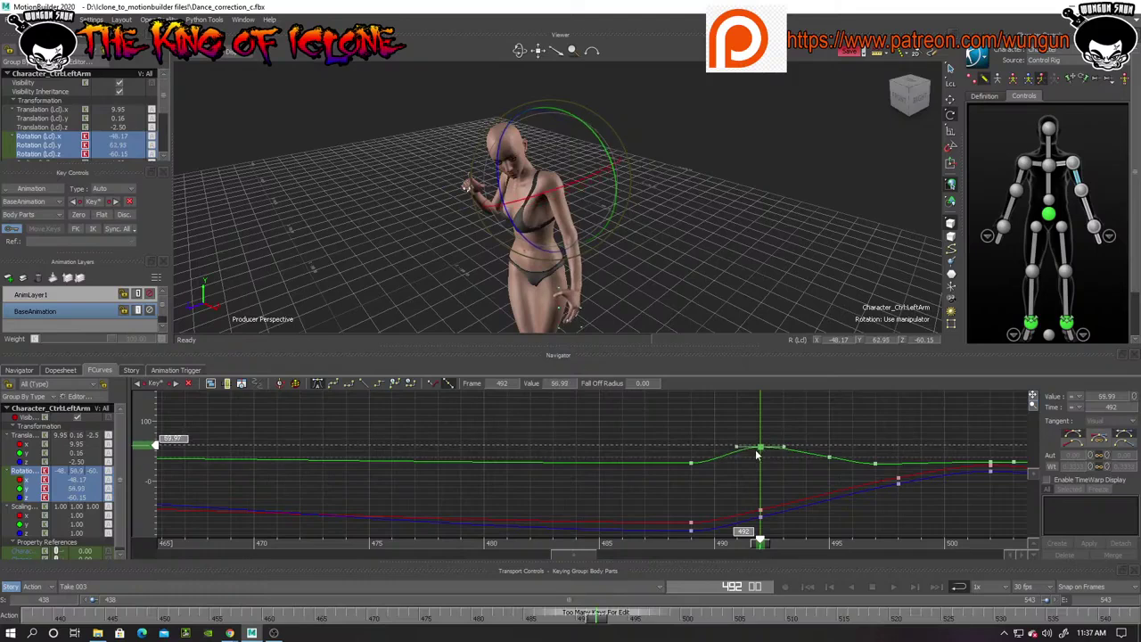
# Delete the Y rotation keys between frames 492 and 497
pyautogui.click(828, 455)
pyautogui.moveTo(901, 435); pyautogui.dragTo(753, 477)
pyautogui.press('Delete')
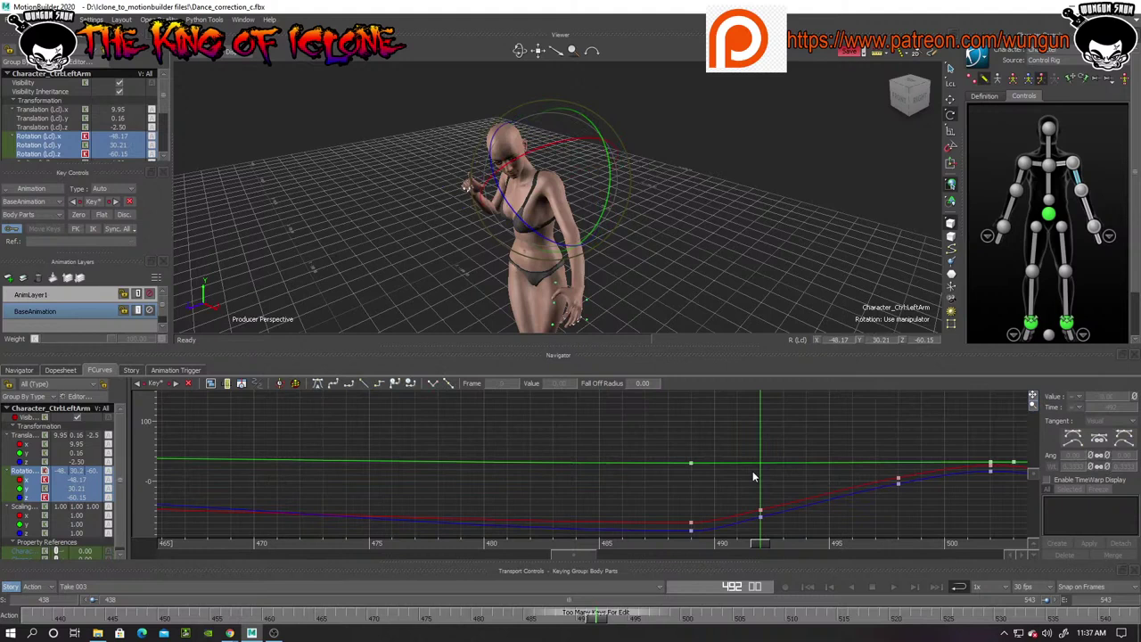
# Play the animation from frame 438 to review the arm motion, and delete the X, Y and Z rotation keys at frame 511
pyautogui.moveTo(761, 548); pyautogui.dragTo(166, 547)
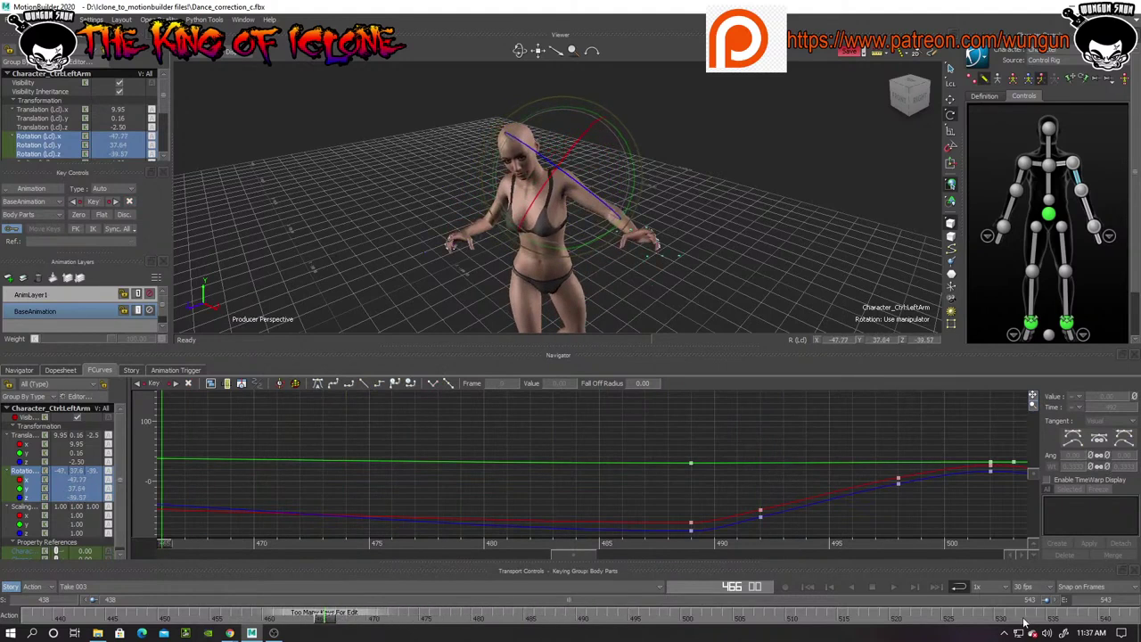
pyautogui.moveTo(321, 618); pyautogui.dragTo(37, 618)
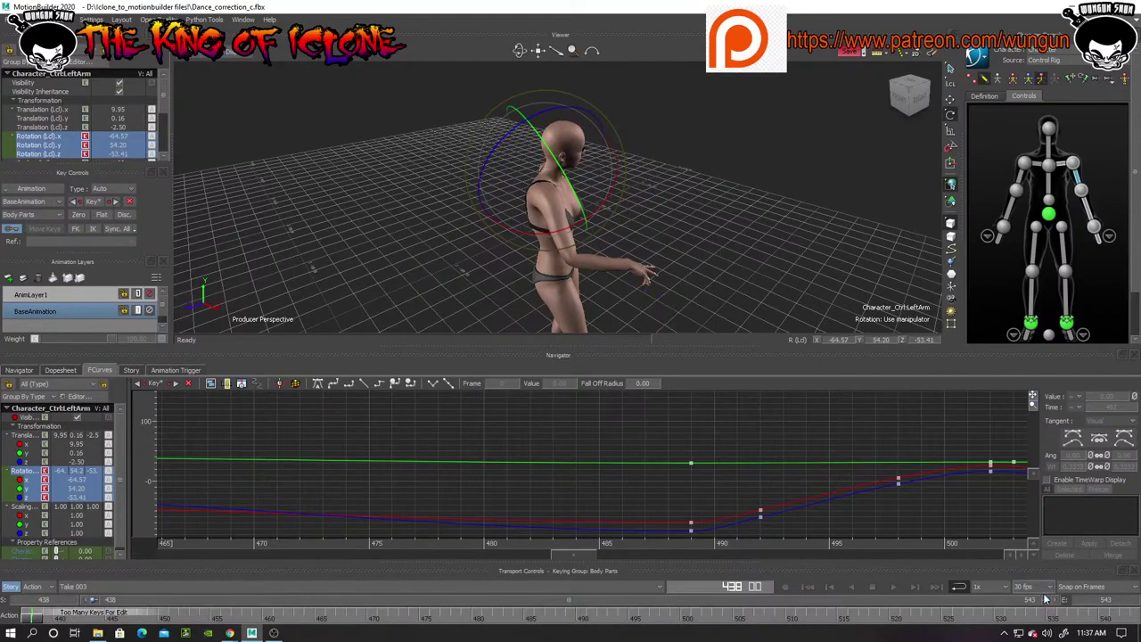
pyautogui.click(896, 586)
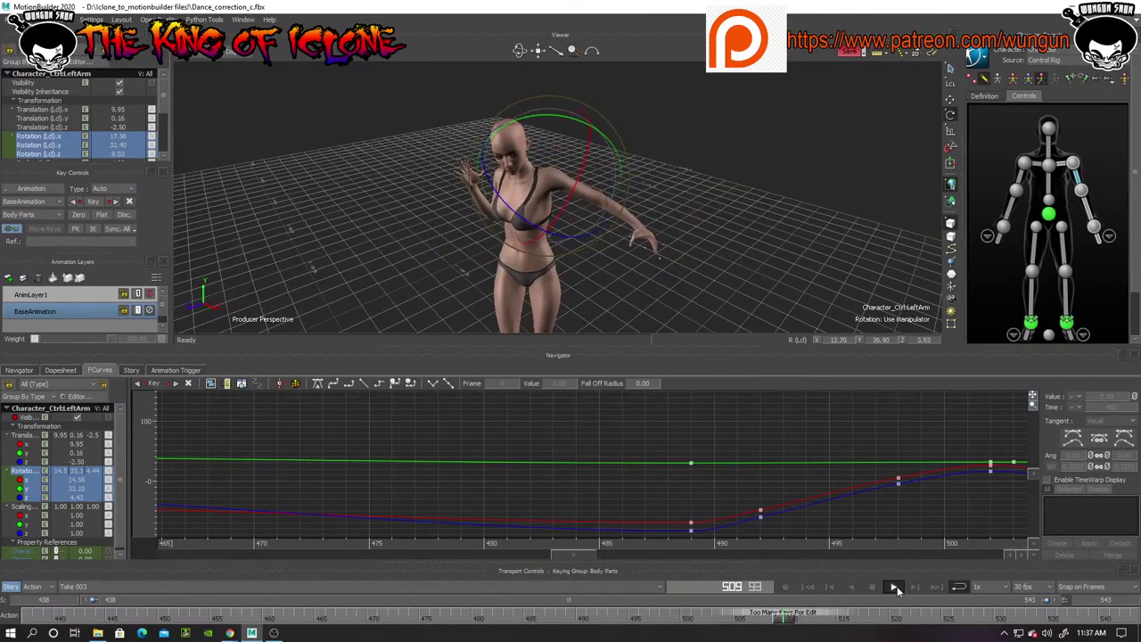
pyautogui.click(897, 585)
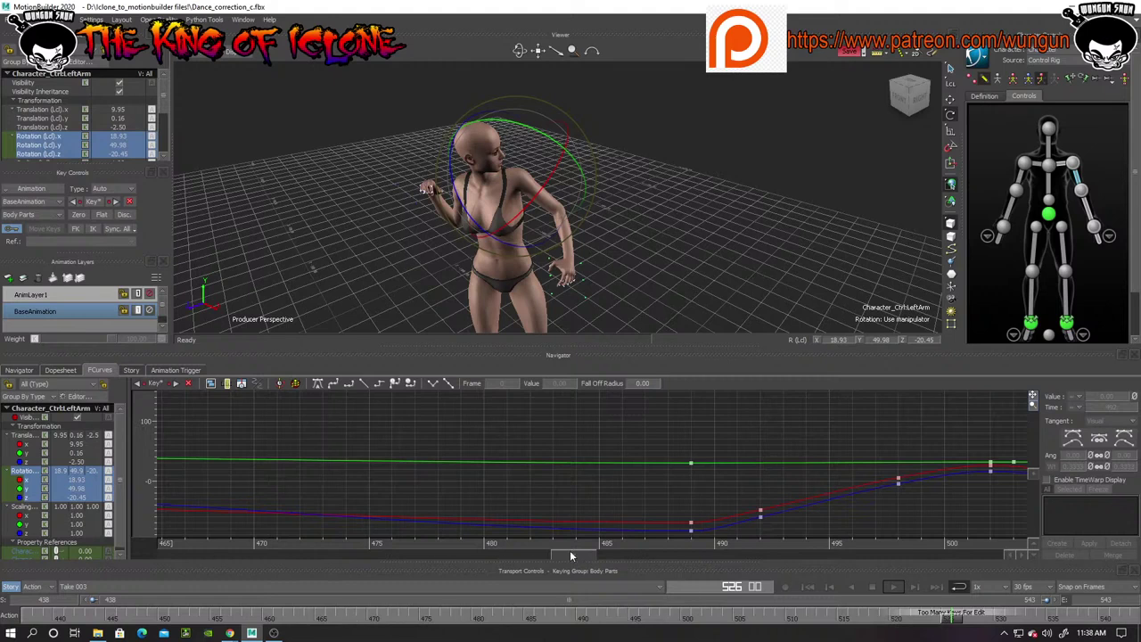
pyautogui.moveTo(570, 550); pyautogui.dragTo(611, 560)
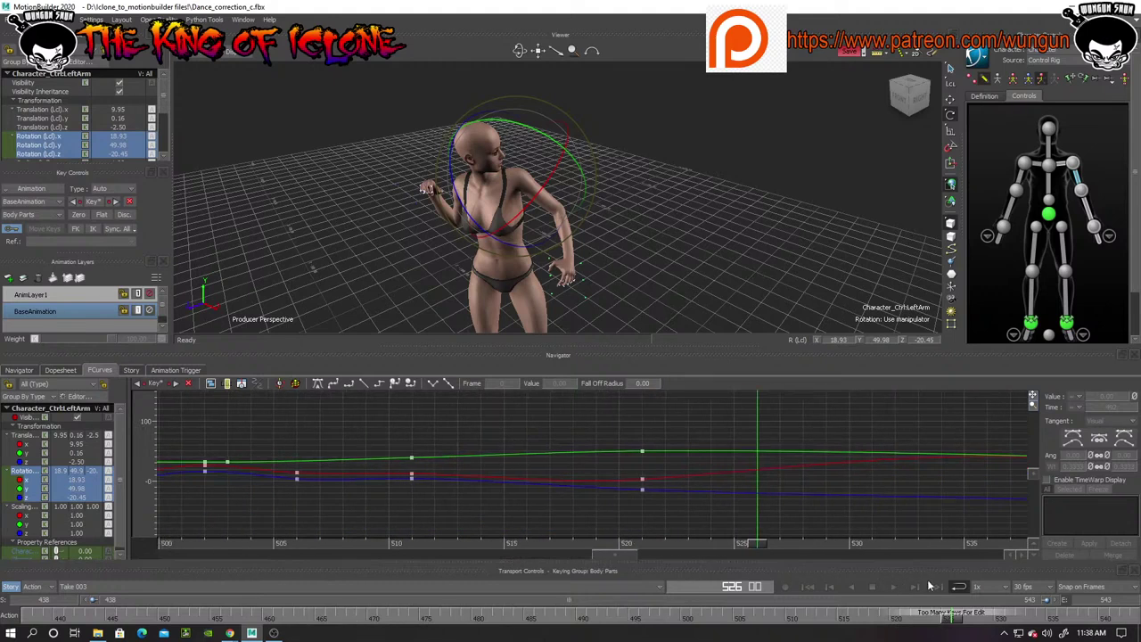
pyautogui.moveTo(758, 546); pyautogui.dragTo(444, 491)
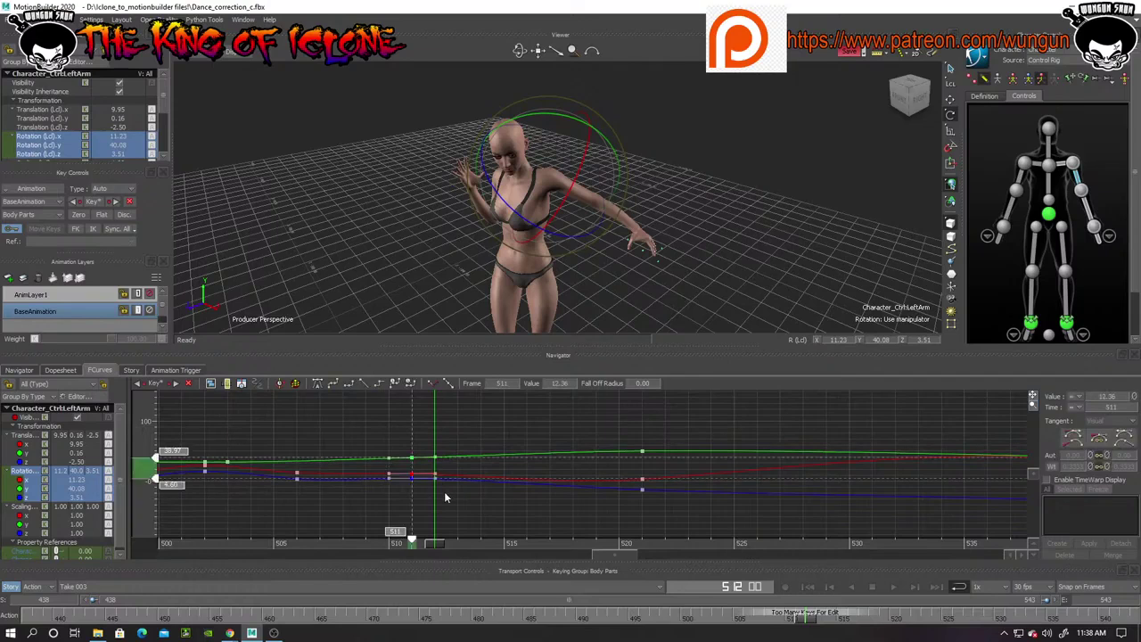
pyautogui.press('Delete')
# Delete the Y rotation key at frame 503 and the X and Z rotation keys at frame 506
pyautogui.moveTo(439, 540); pyautogui.dragTo(228, 543)
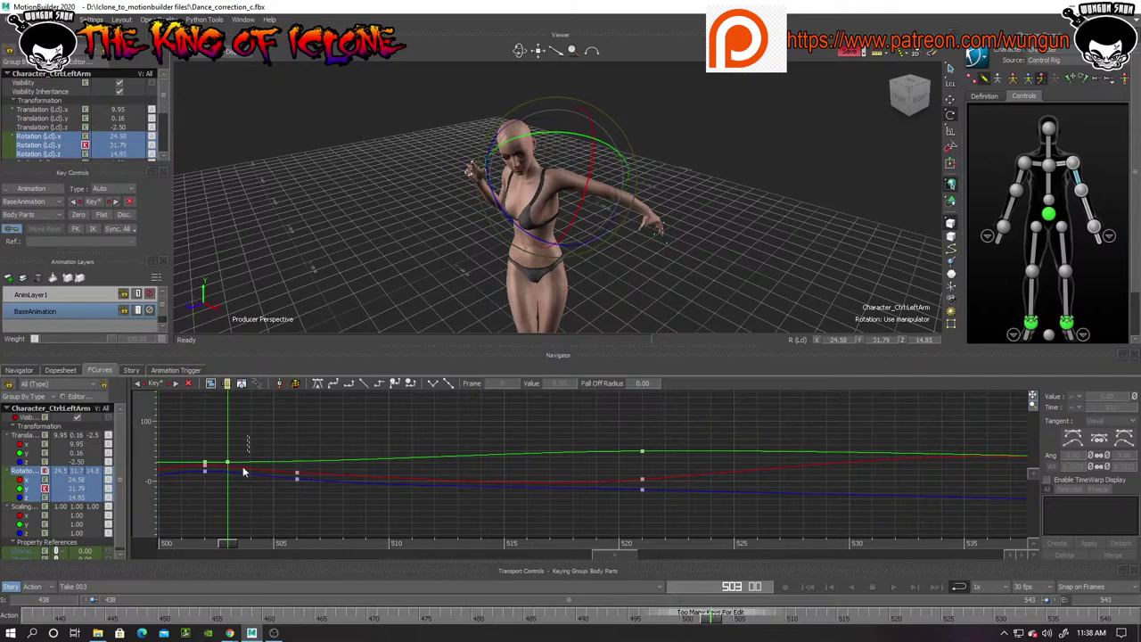
pyautogui.moveTo(252, 437); pyautogui.dragTo(221, 489)
pyautogui.press('Delete')
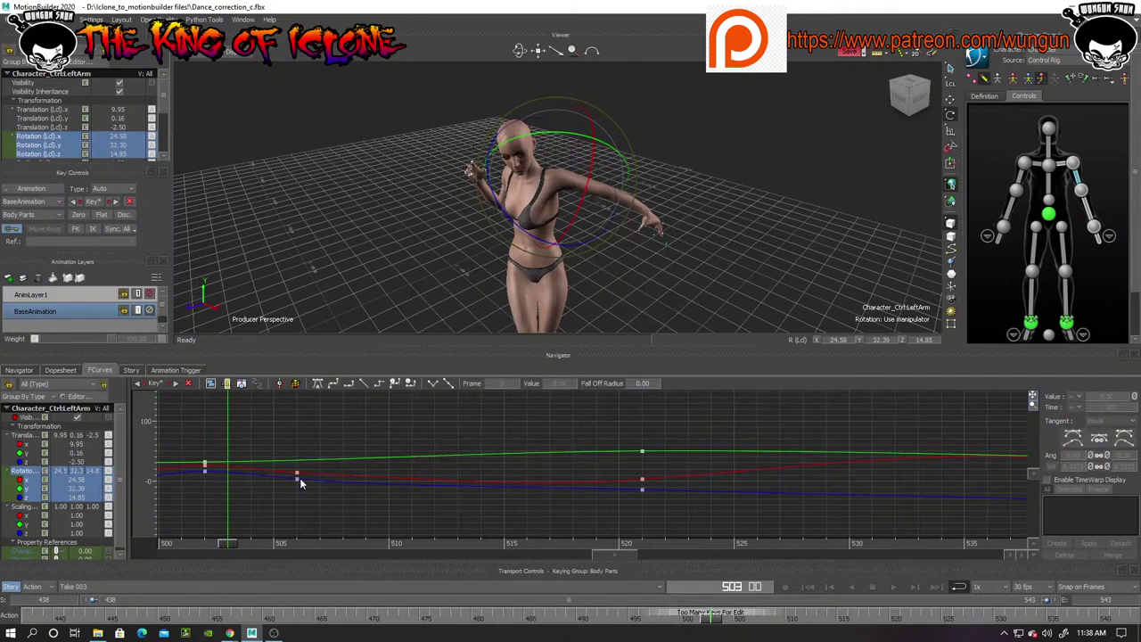
pyautogui.moveTo(292, 489); pyautogui.dragTo(294, 489)
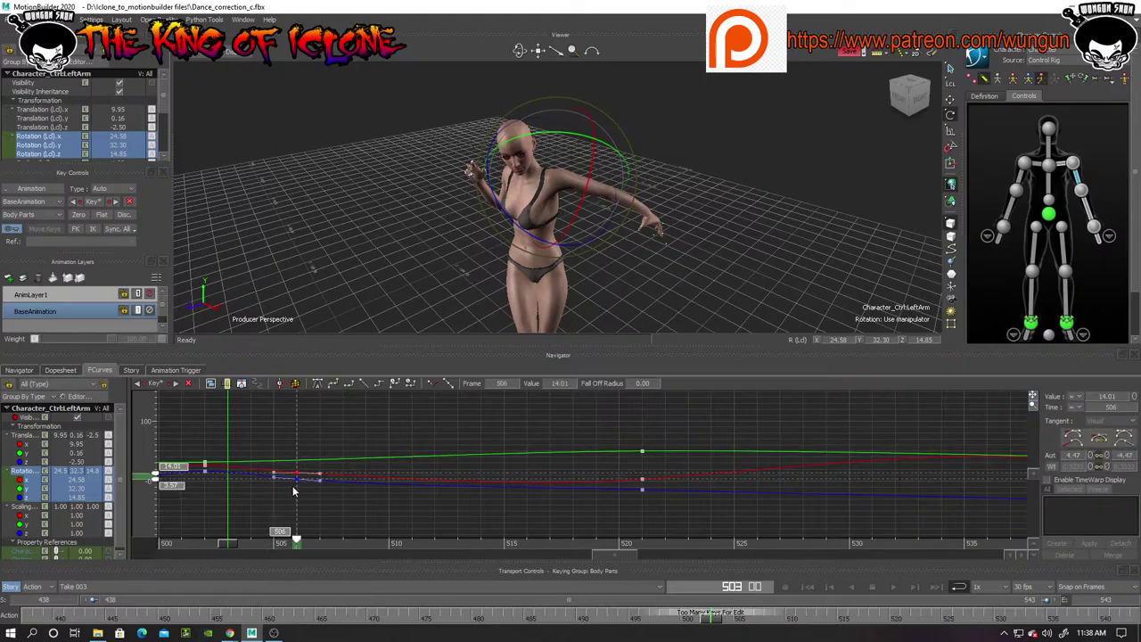
pyautogui.press('Delete')
# Delete the X and Z rotation keys at frames 492 and 498
pyautogui.moveTo(617, 554); pyautogui.dragTo(598, 555)
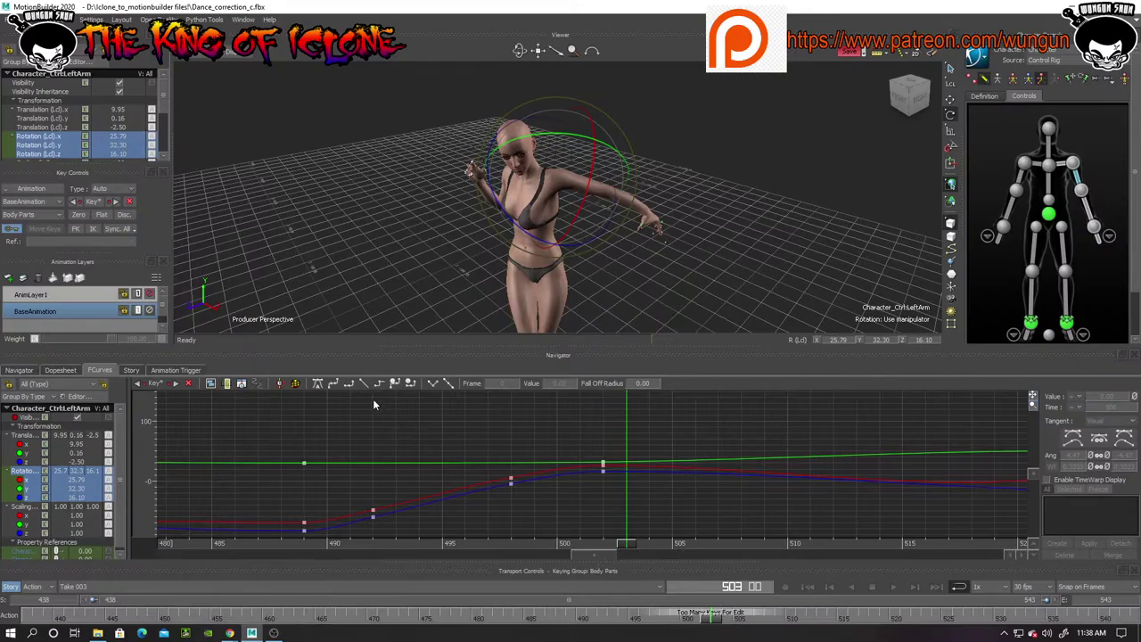
pyautogui.moveTo(535, 537); pyautogui.dragTo(536, 537)
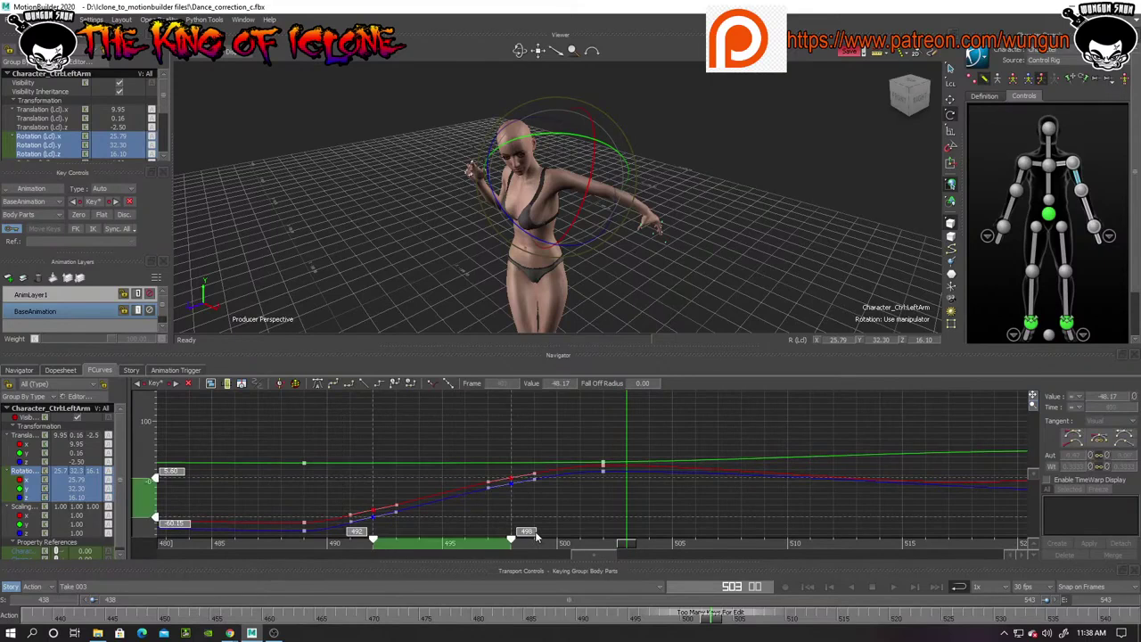
pyautogui.press('Delete')
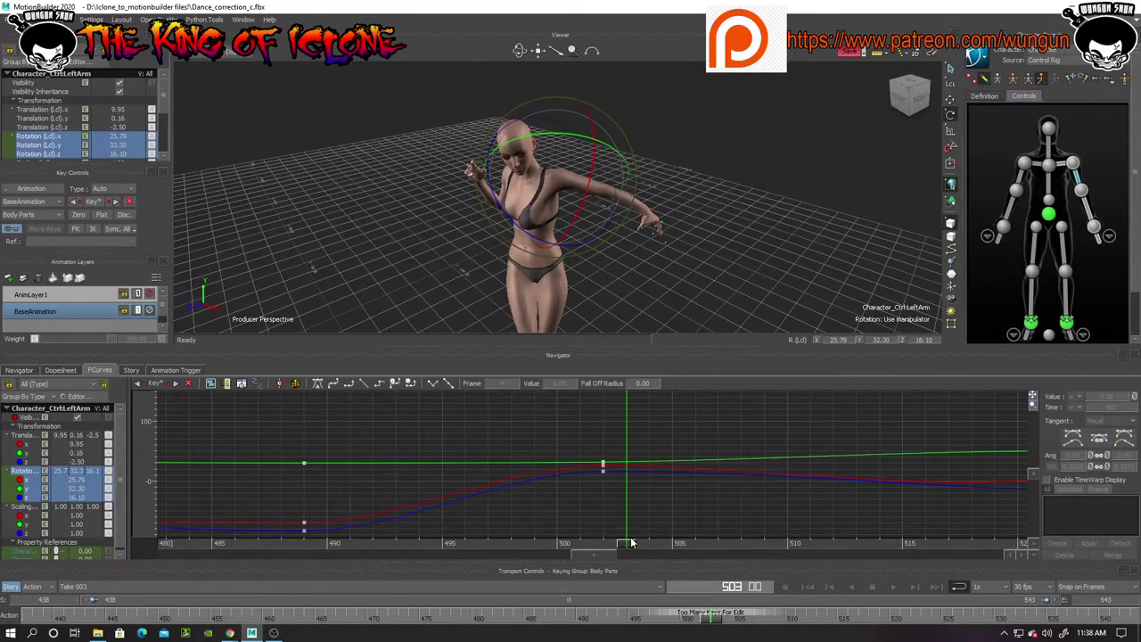
# At frame 502, adjust the left arm's rotation keys to X 9.24, Y 57.59 and Z -12.50
pyautogui.moveTo(631, 541); pyautogui.dragTo(698, 611)
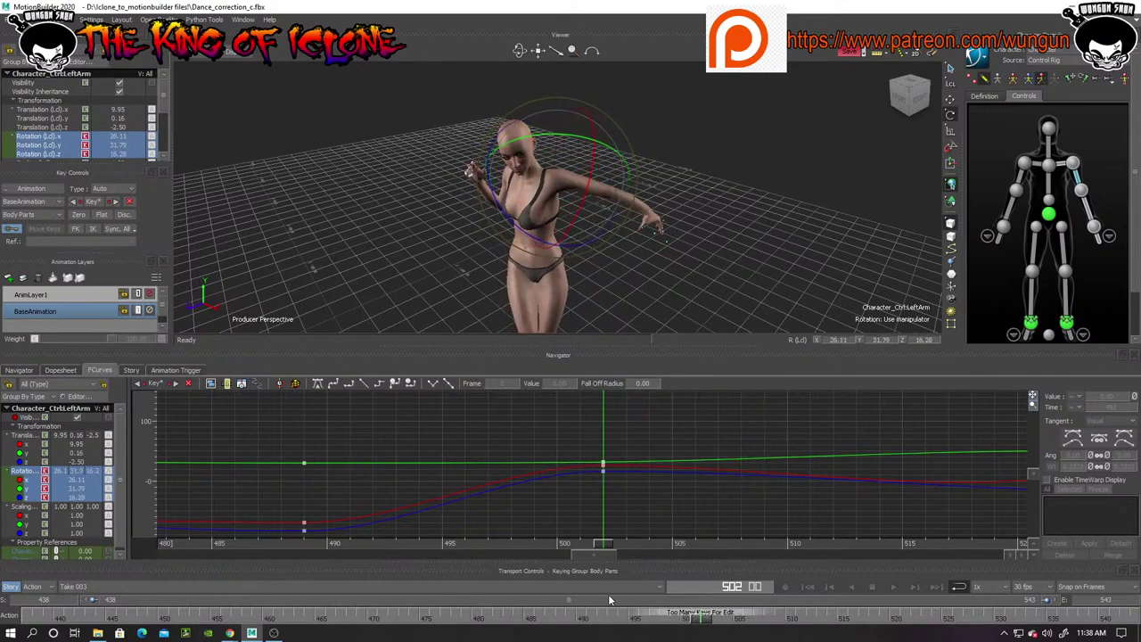
pyautogui.click(604, 475)
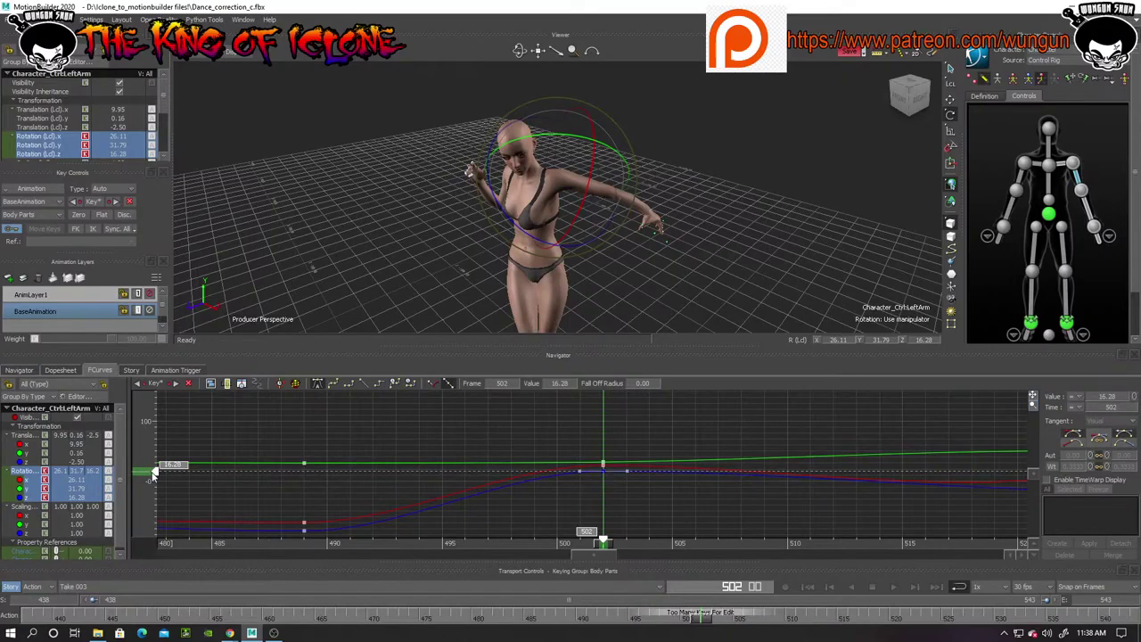
pyautogui.moveTo(153, 474); pyautogui.dragTo(158, 487)
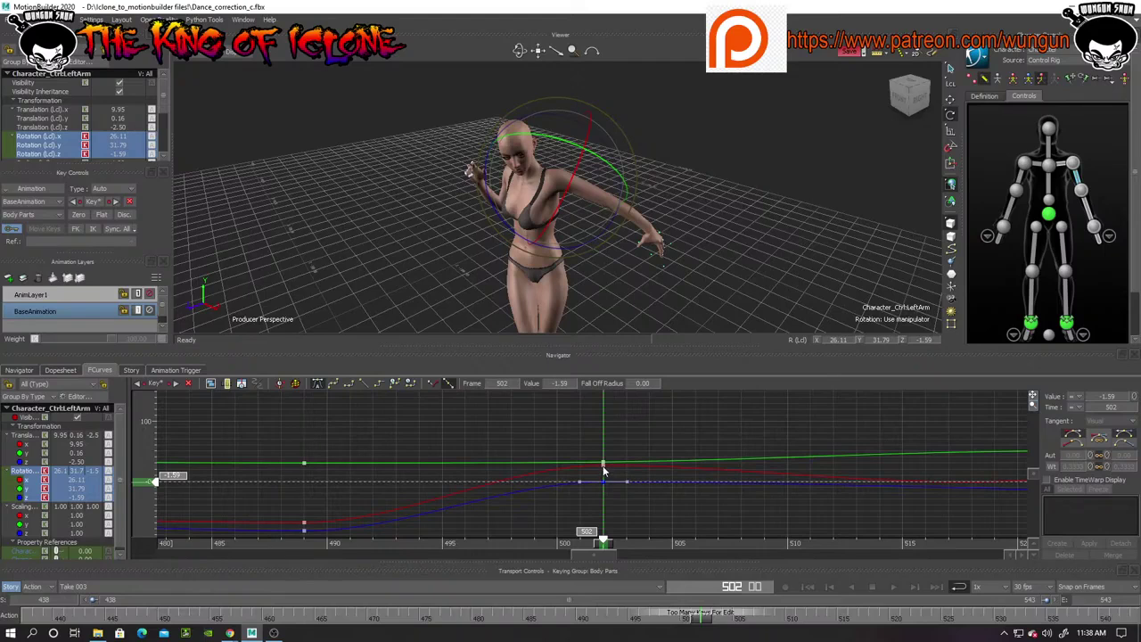
pyautogui.moveTo(604, 470)
pyautogui.mouseDown()
pyautogui.moveTo(602, 497)
pyautogui.moveTo(603, 446)
pyautogui.mouseUp()
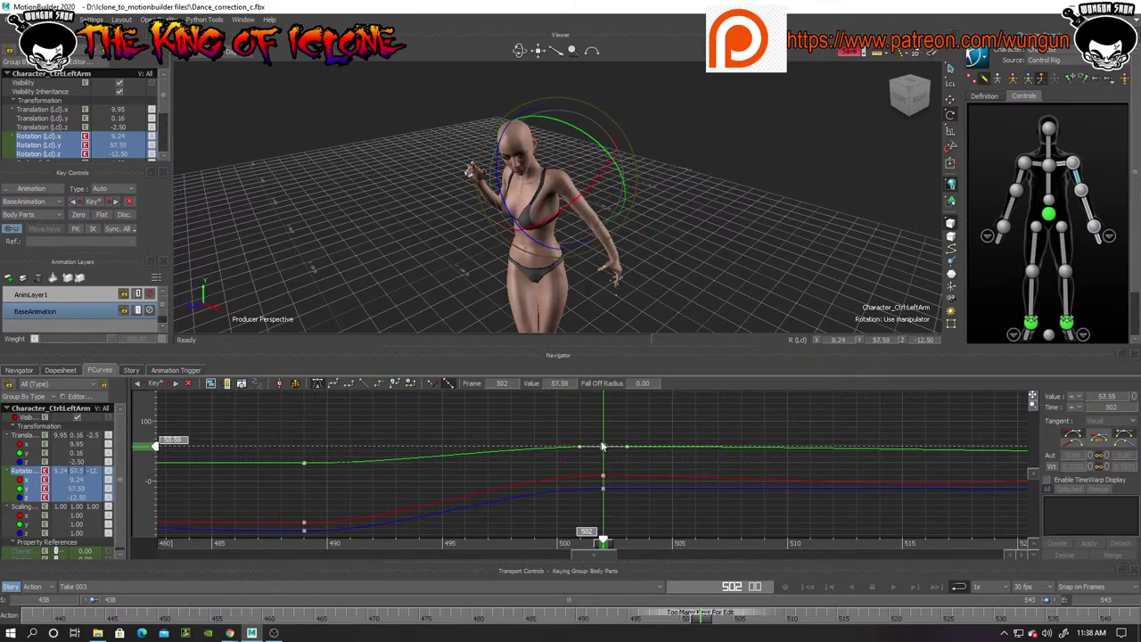
# Check the arm motion up to frame 497 and lower the left arm's Z rotation key at frame 502 to -47.88
pyautogui.moveTo(586, 546); pyautogui.dragTo(286, 561)
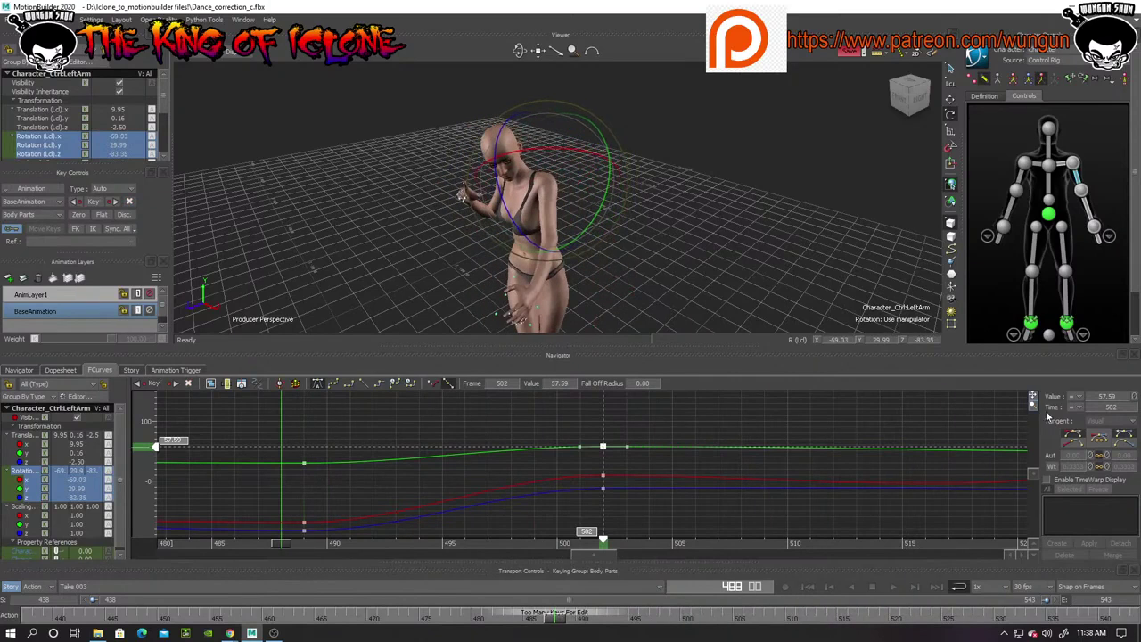
pyautogui.moveTo(1033, 406); pyautogui.dragTo(1012, 462)
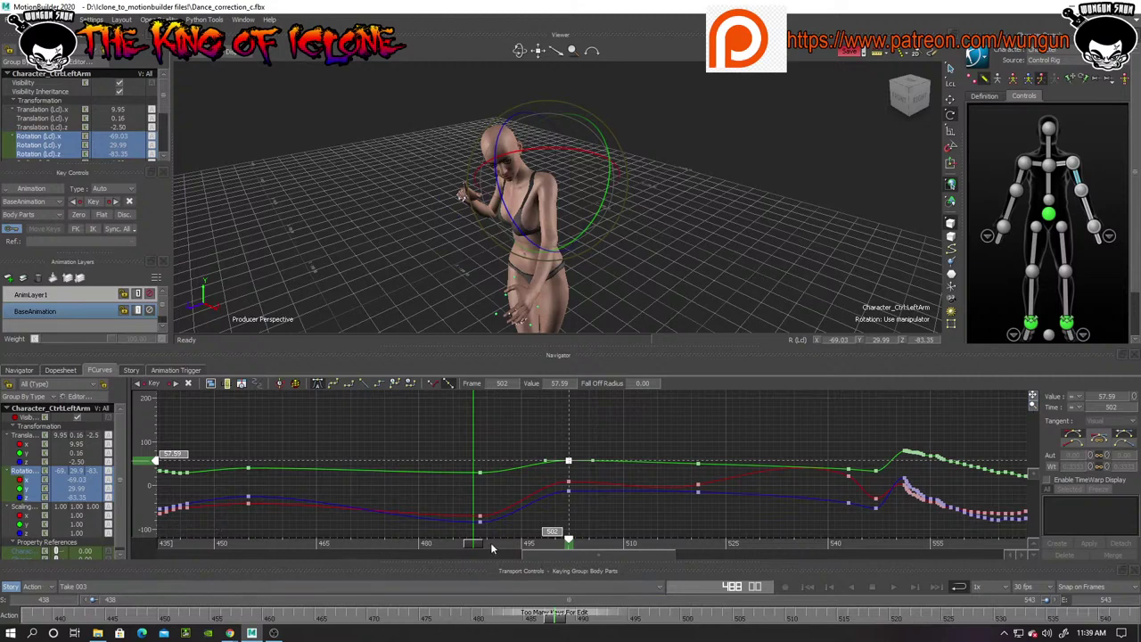
pyautogui.moveTo(447, 542); pyautogui.dragTo(537, 601)
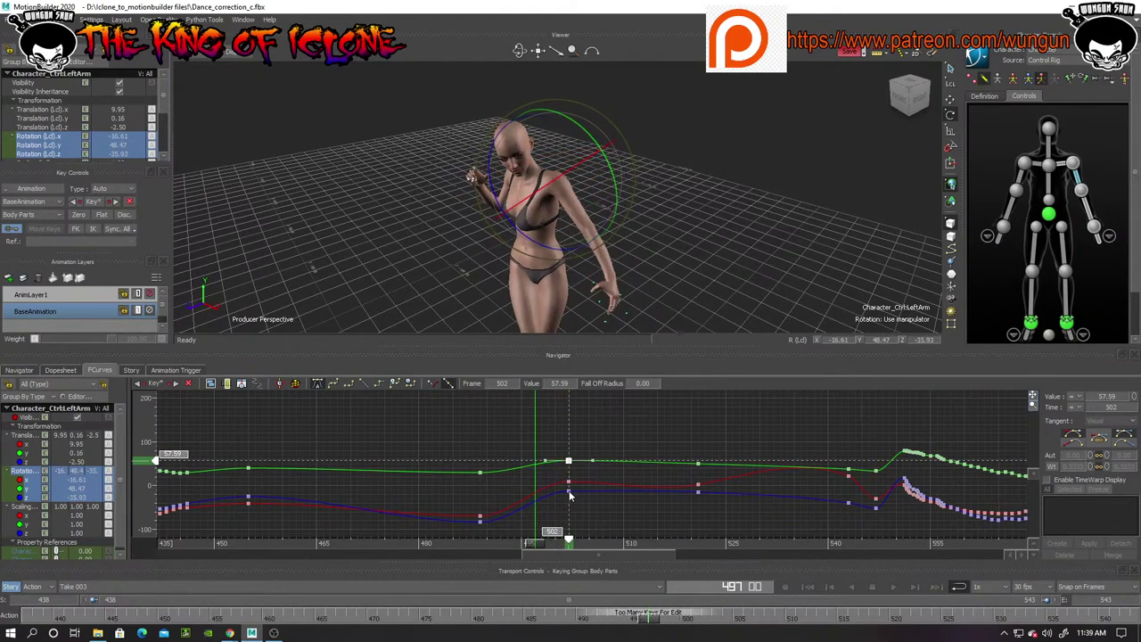
pyautogui.moveTo(569, 493); pyautogui.dragTo(572, 515)
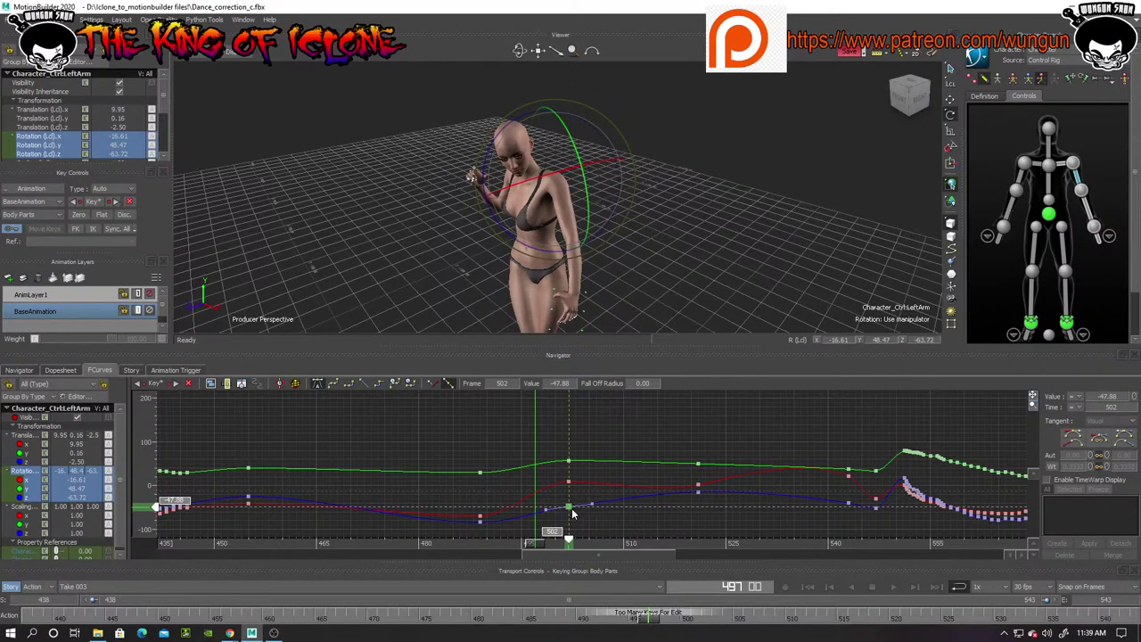
# Play the animation from frame 438 and scrub back to frame 493 to review the left arm's motion
pyautogui.moveTo(536, 544); pyautogui.dragTo(413, 573)
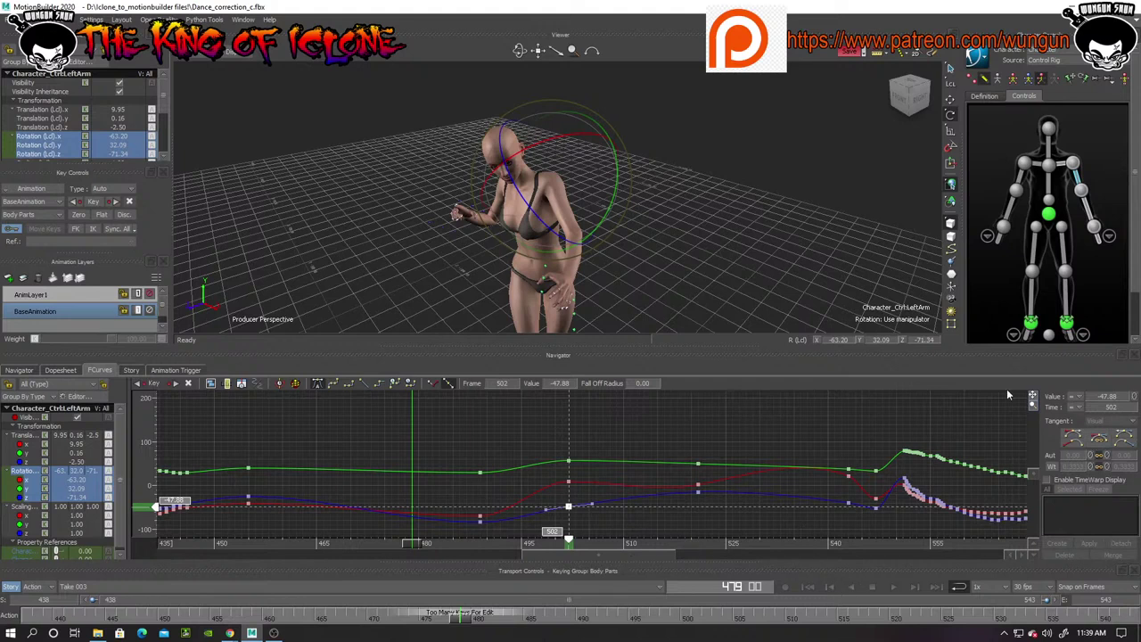
pyautogui.click(893, 588)
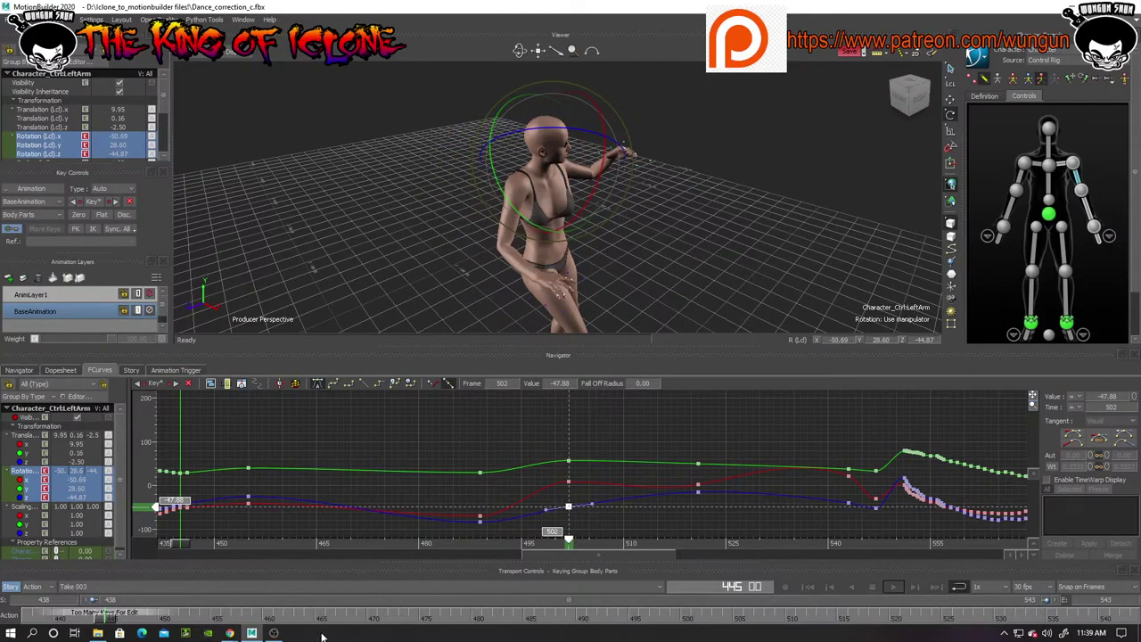
pyautogui.moveTo(100, 620); pyautogui.dragTo(31, 618)
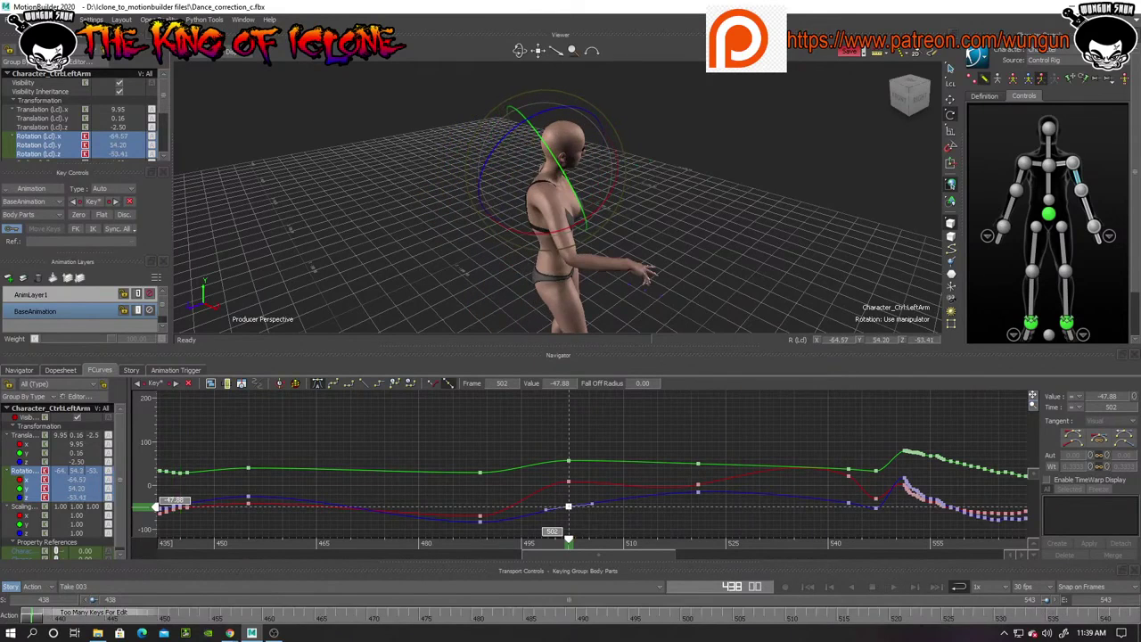
pyautogui.click(888, 586)
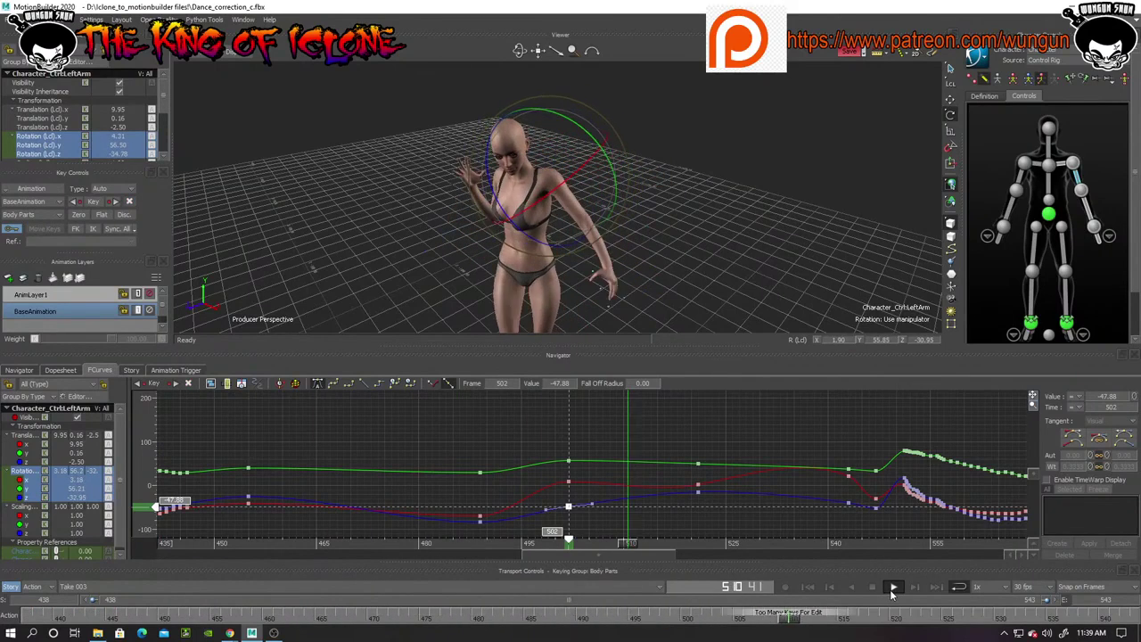
pyautogui.click(892, 588)
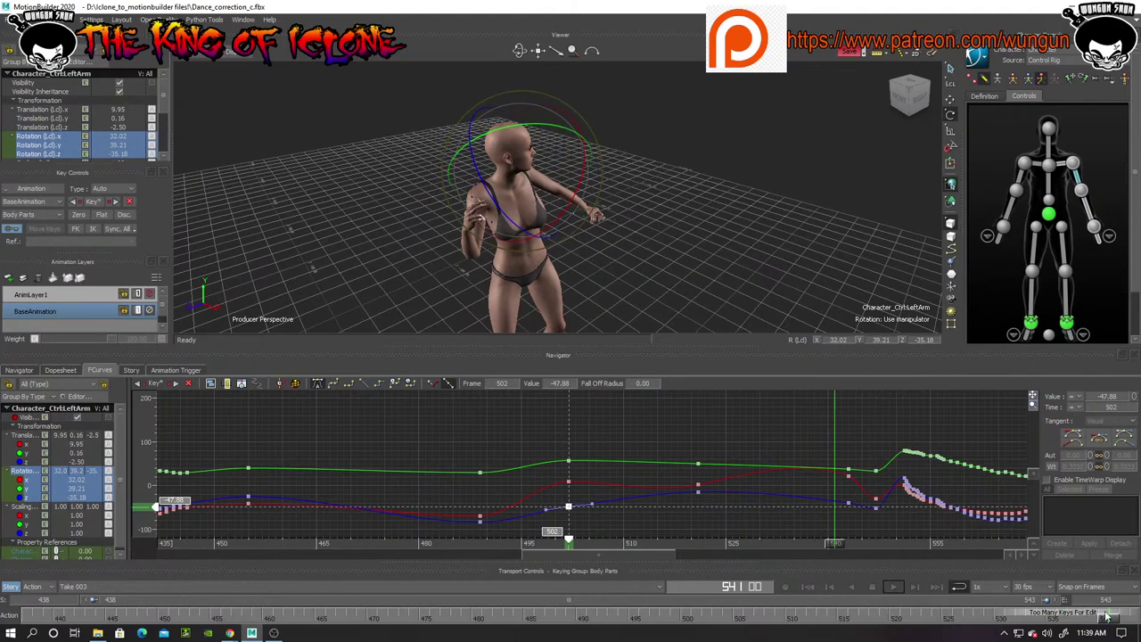
pyautogui.moveTo(1109, 618); pyautogui.dragTo(617, 615)
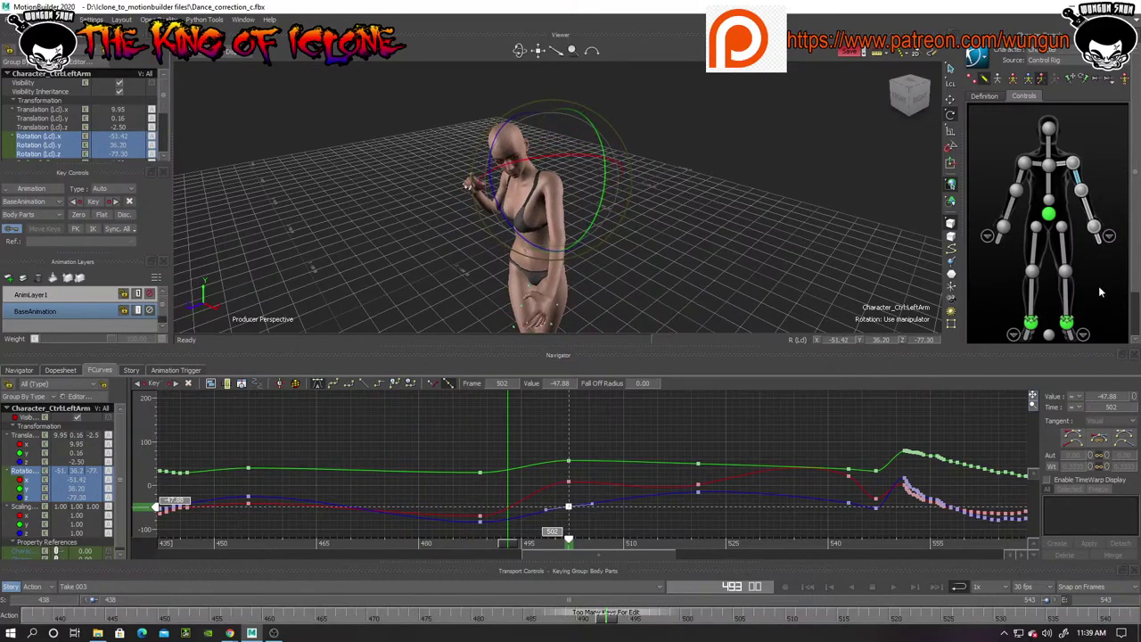
# Select the left forearm control and frame its X rotation curve between frames 489 and 511
pyautogui.click(1089, 211)
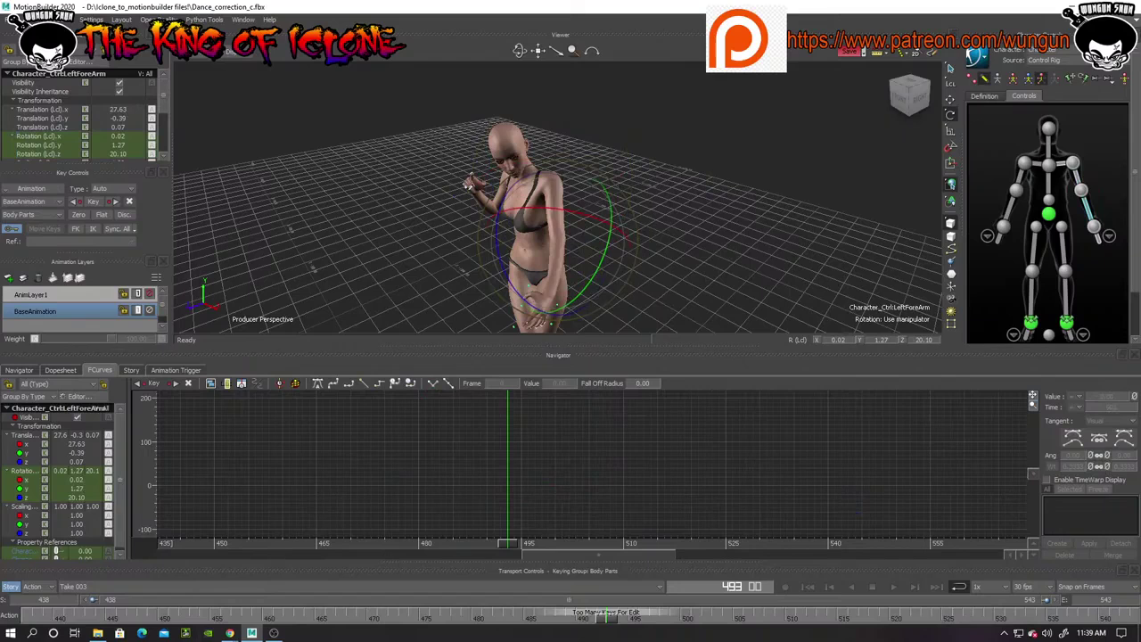
pyautogui.click(27, 479)
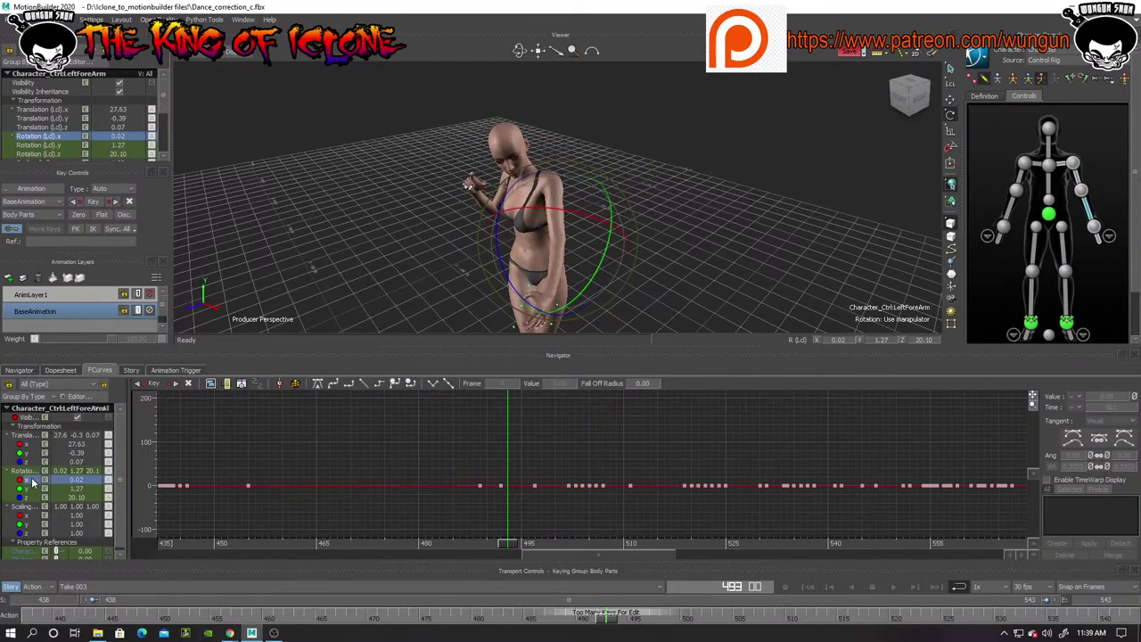
pyautogui.moveTo(1033, 407); pyautogui.dragTo(1004, 407)
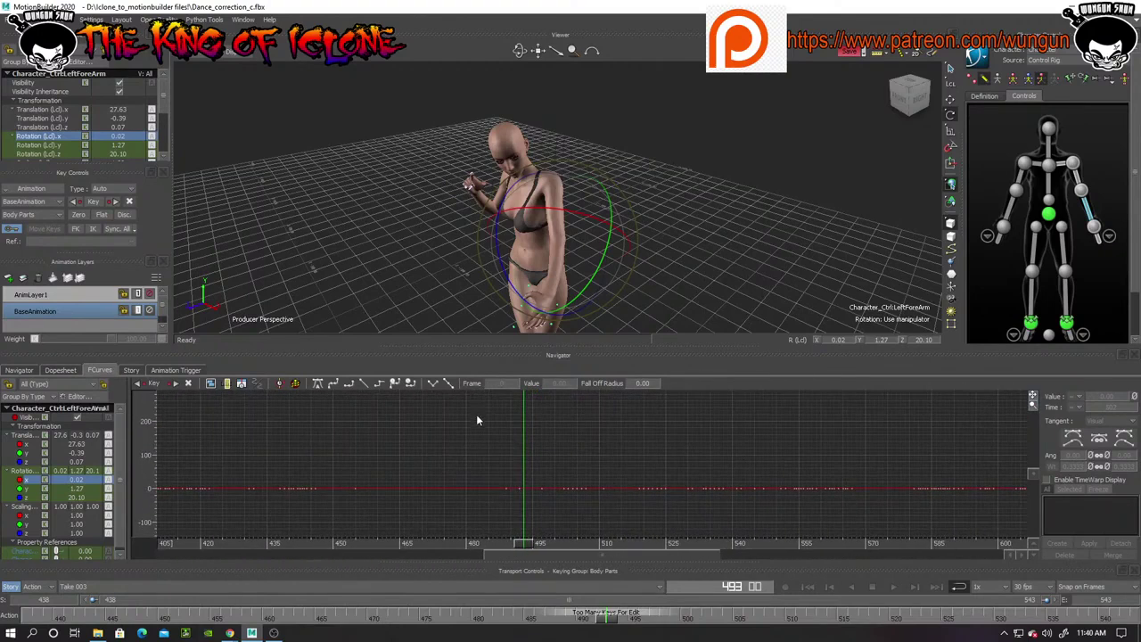
pyautogui.moveTo(619, 506); pyautogui.dragTo(634, 508)
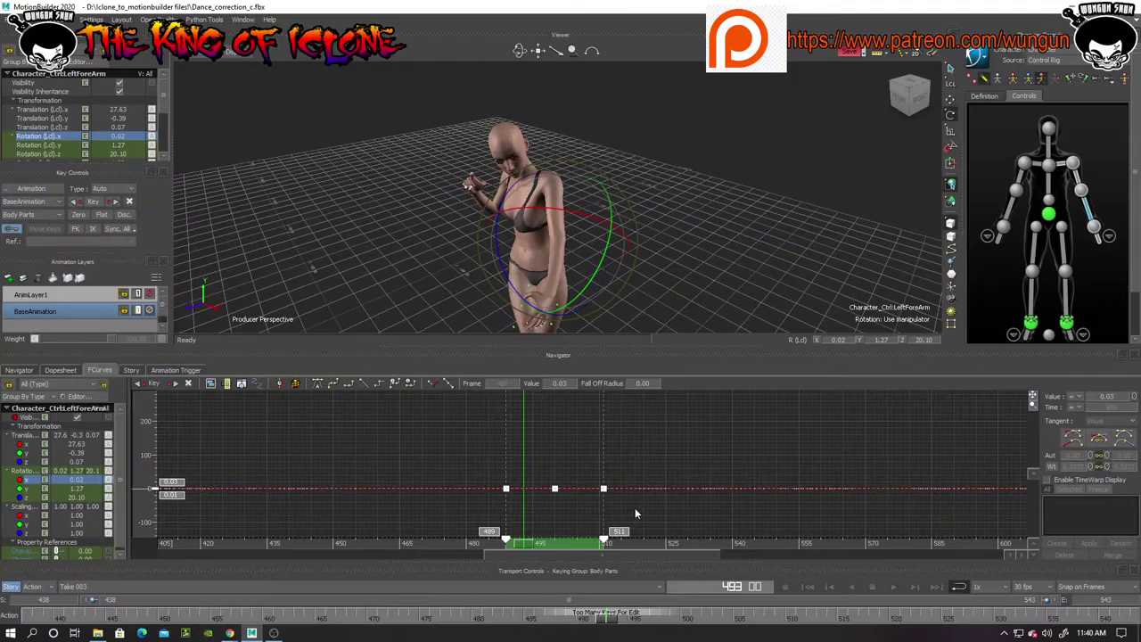
pyautogui.press('f')
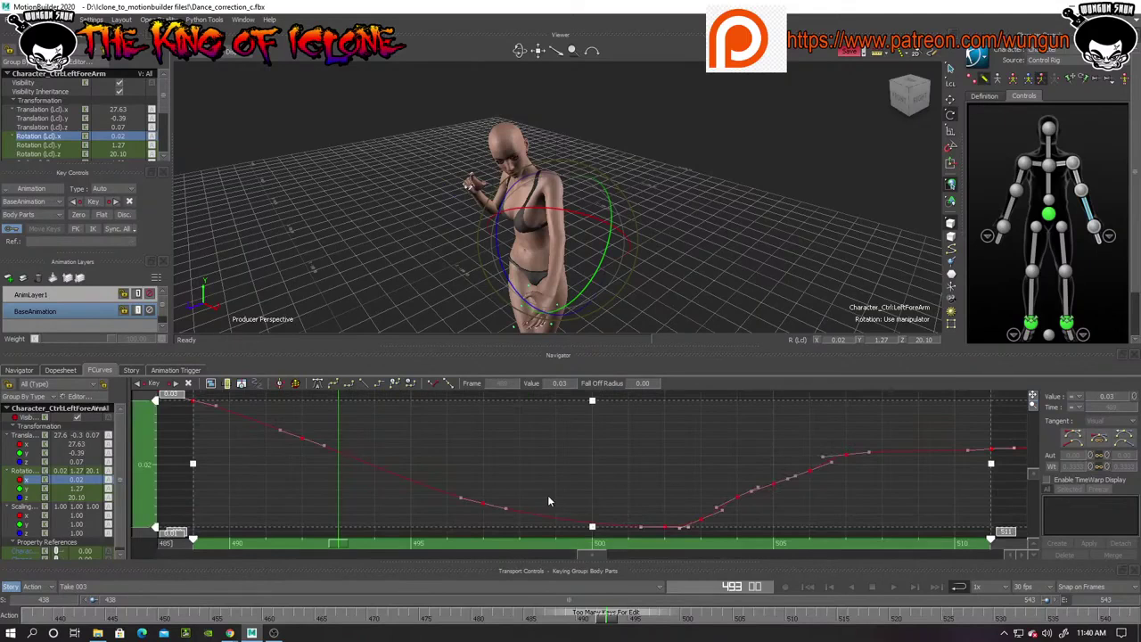
pyautogui.click(183, 452)
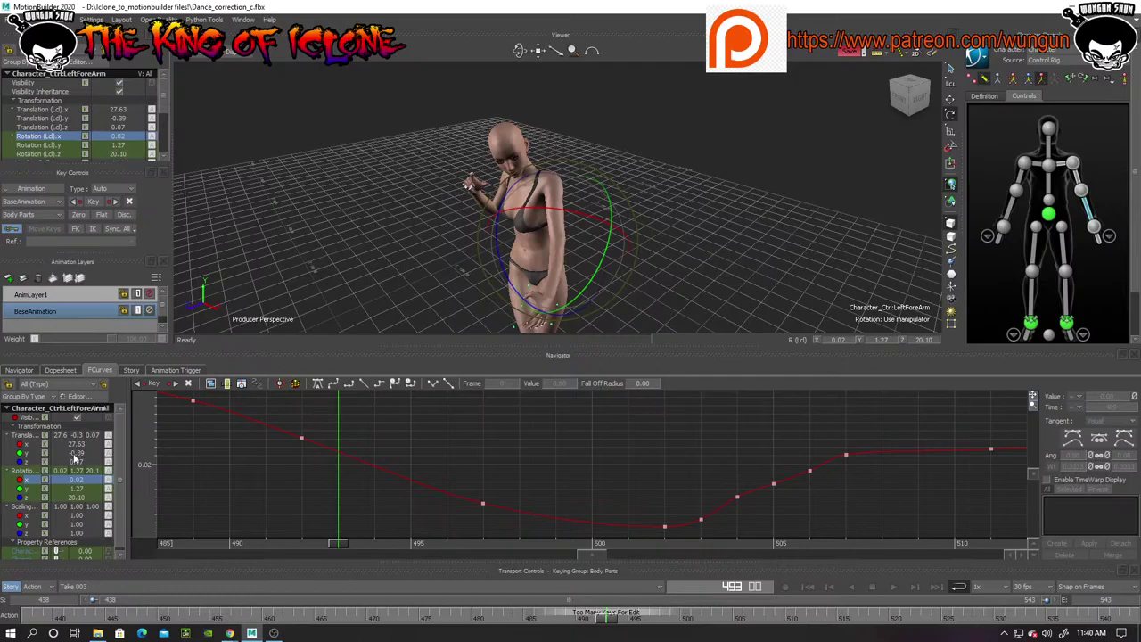
# Frame the left forearm's Z rotation curve over frames 489 to 512, and key a bent forearm pose with Z 45.19 at frame 493
pyautogui.click(34, 499)
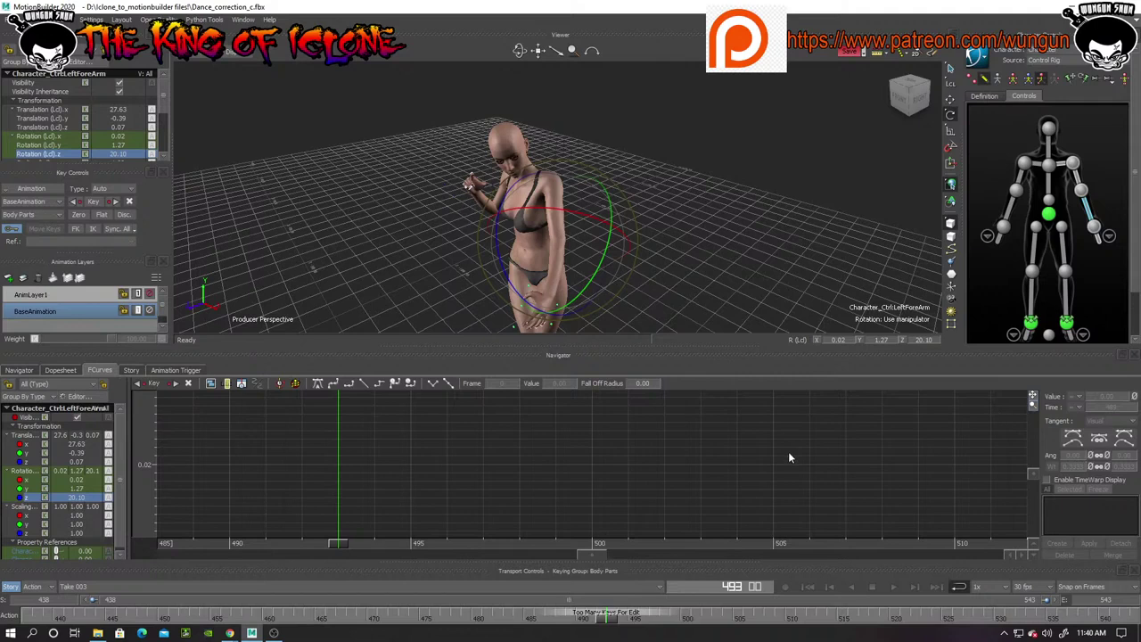
pyautogui.press('a')
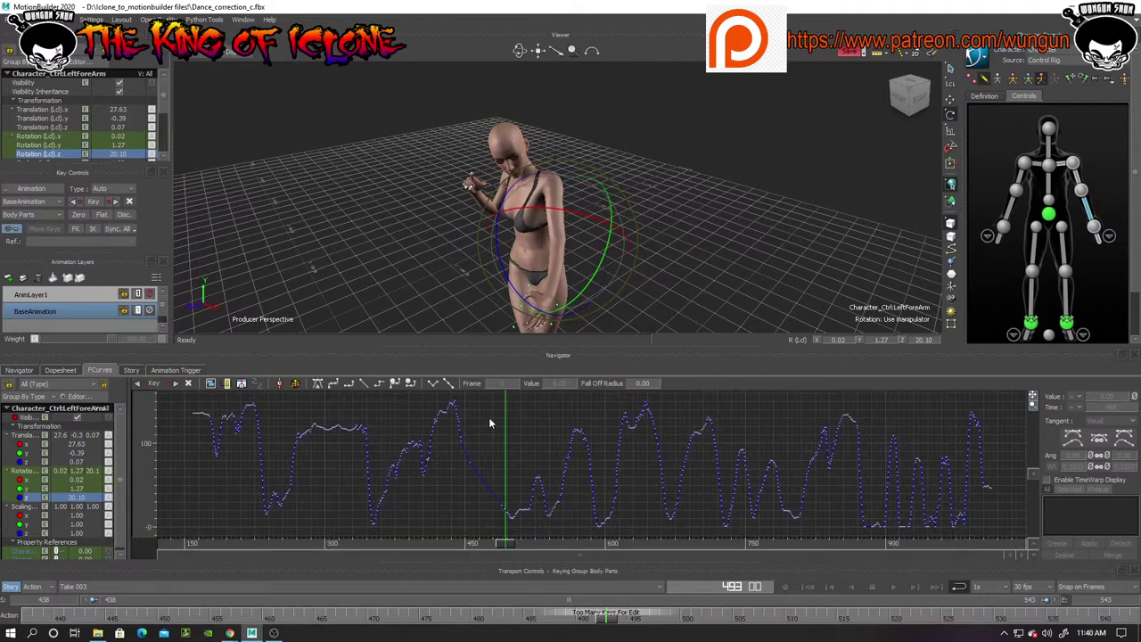
pyautogui.moveTo(483, 418); pyautogui.dragTo(525, 527)
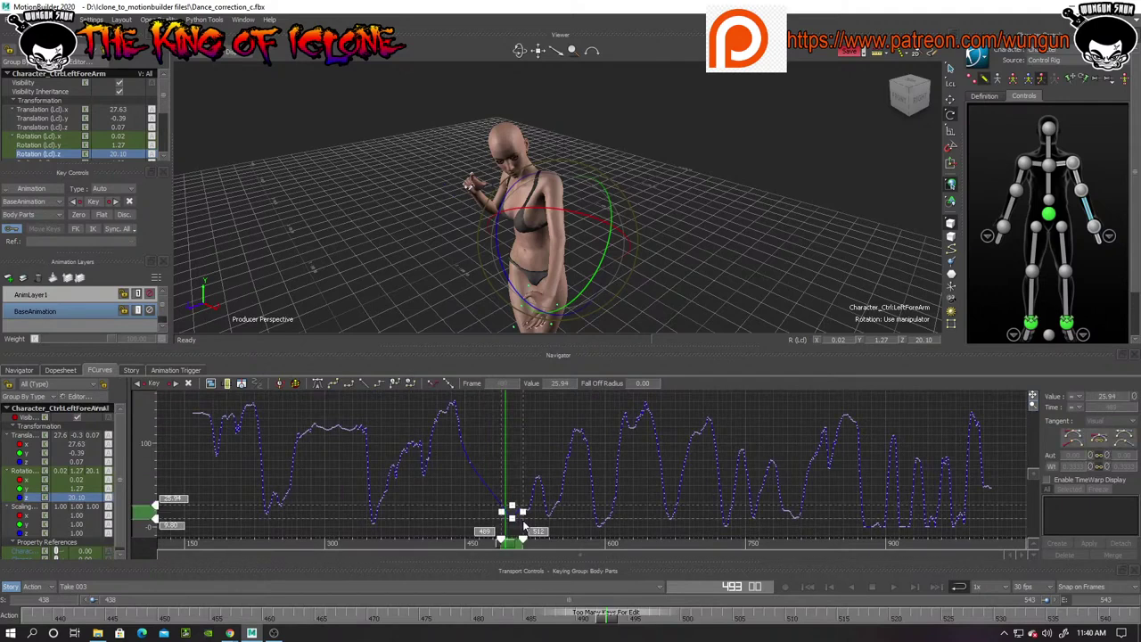
pyautogui.press('f')
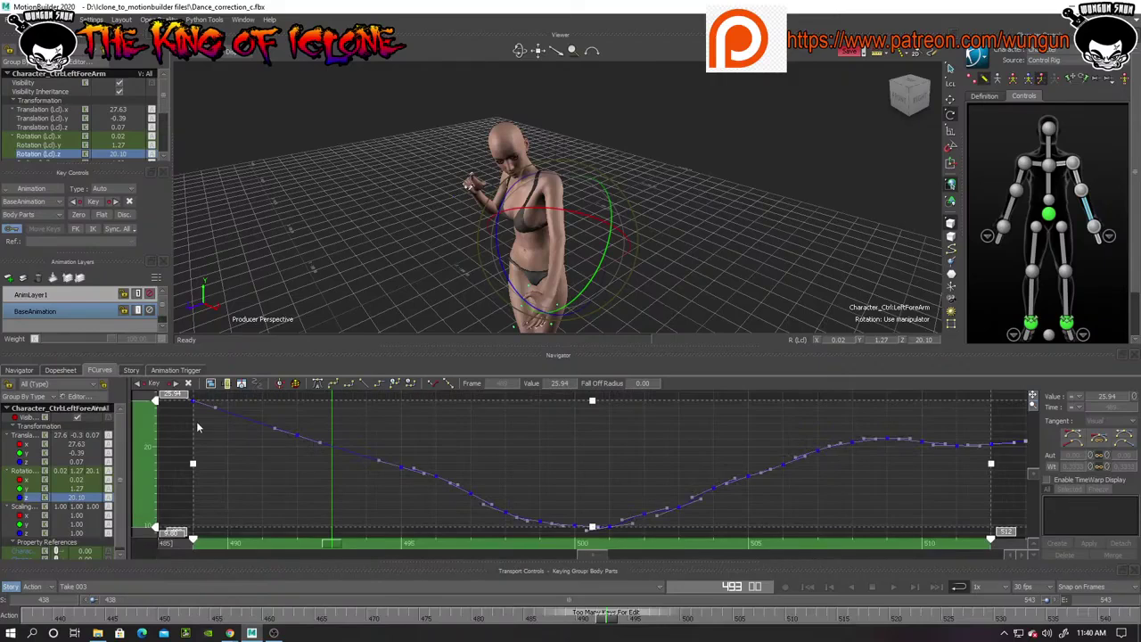
pyautogui.click(179, 438)
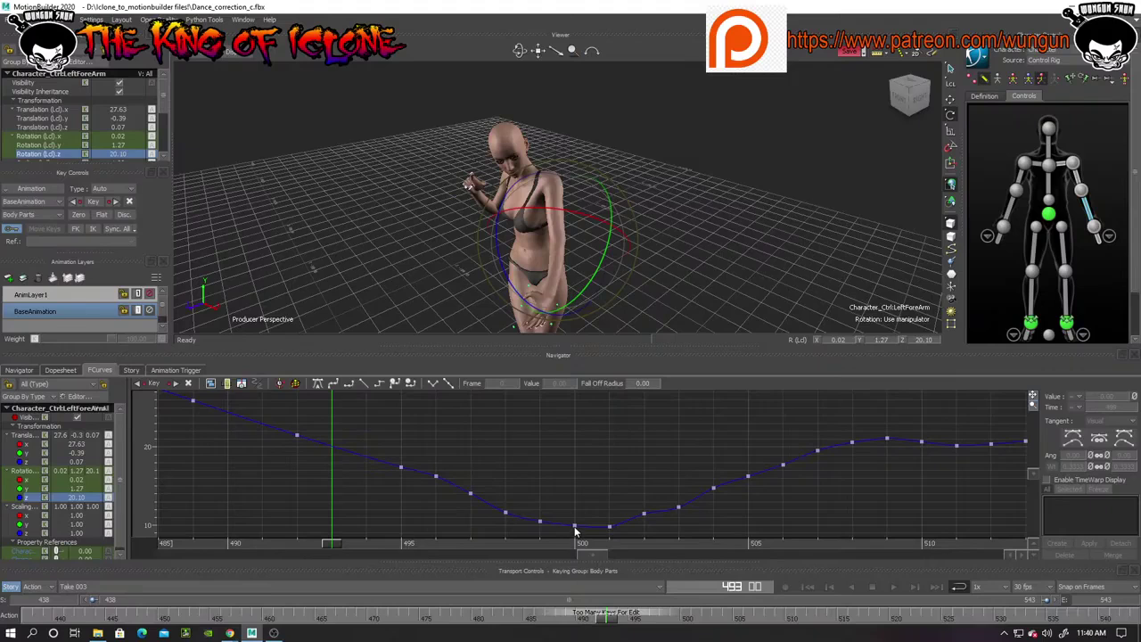
pyautogui.moveTo(574, 527); pyautogui.dragTo(572, 477)
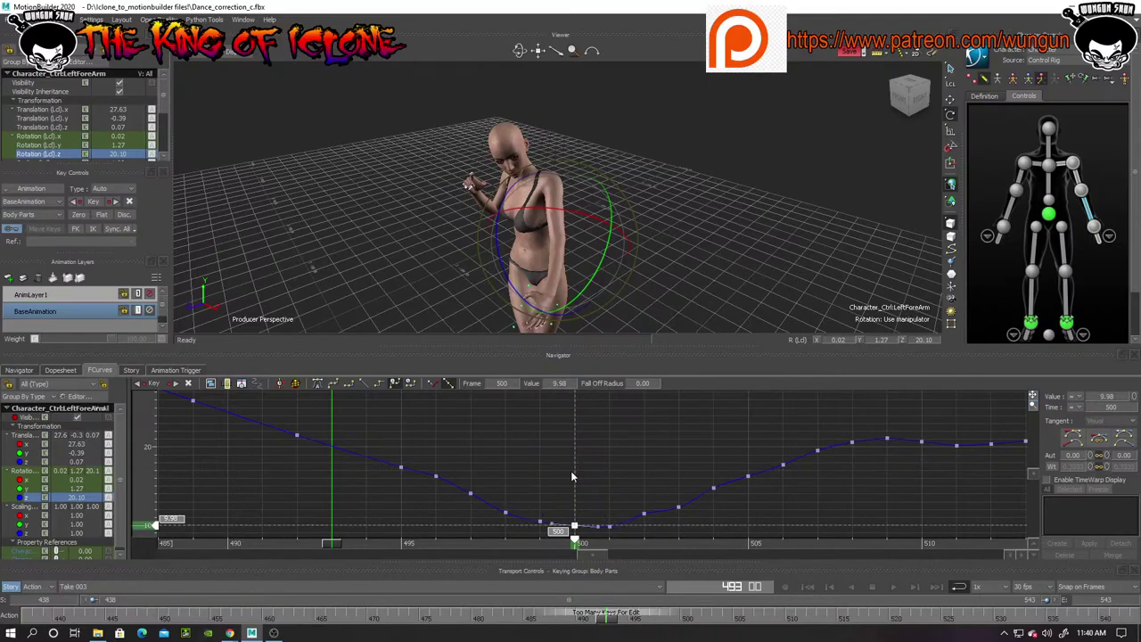
pyautogui.moveTo(508, 281)
pyautogui.mouseDown()
pyautogui.moveTo(517, 288)
pyautogui.moveTo(511, 280)
pyautogui.mouseUp()
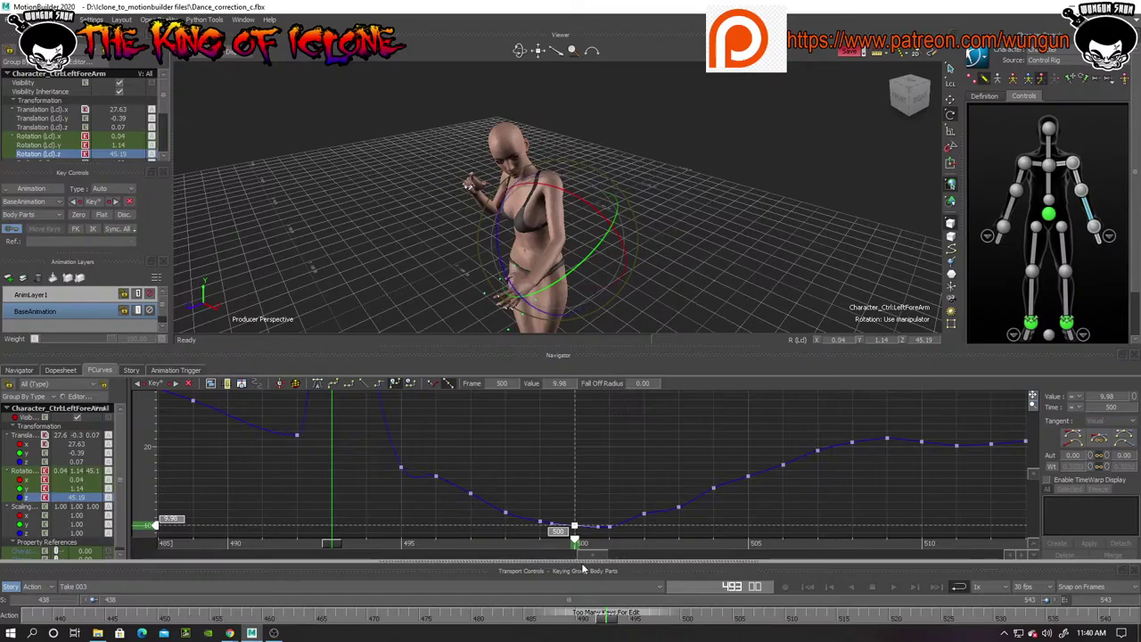
# Delete the left forearm's Z rotation keys from frame 495 to 499 and at frame 492
pyautogui.moveTo(596, 556); pyautogui.dragTo(590, 557)
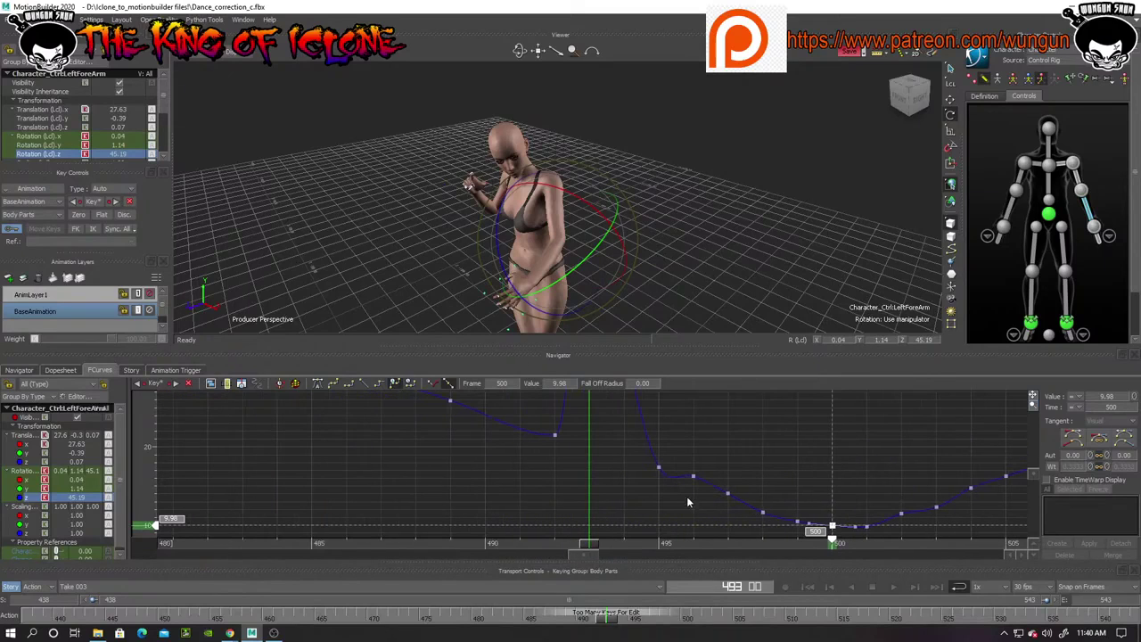
pyautogui.click(1034, 406)
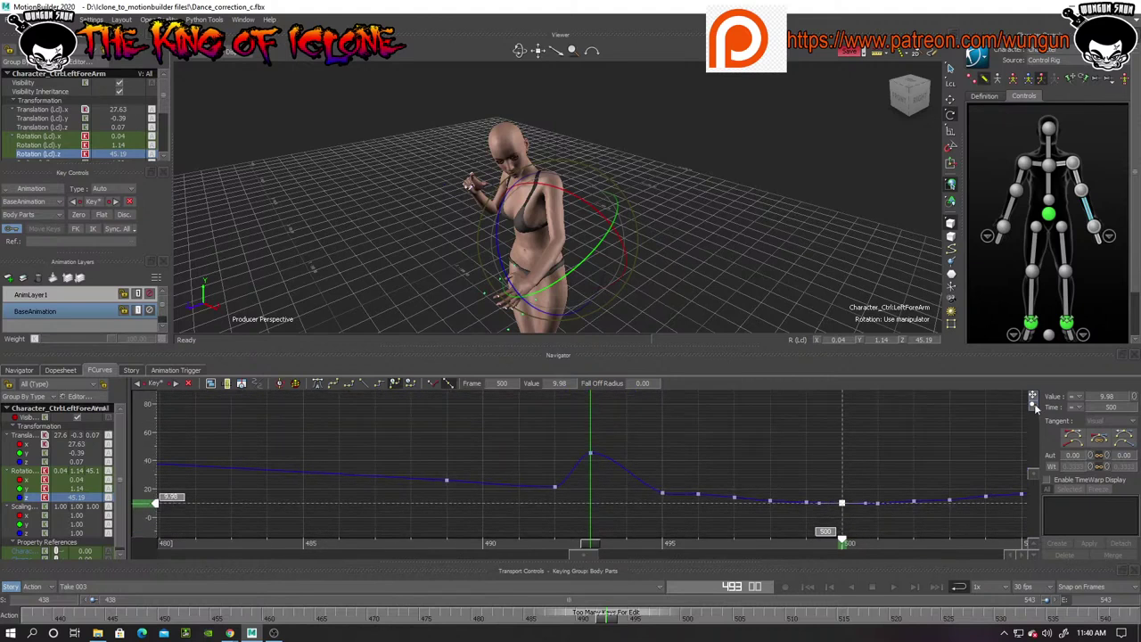
pyautogui.moveTo(580, 558); pyautogui.dragTo(588, 559)
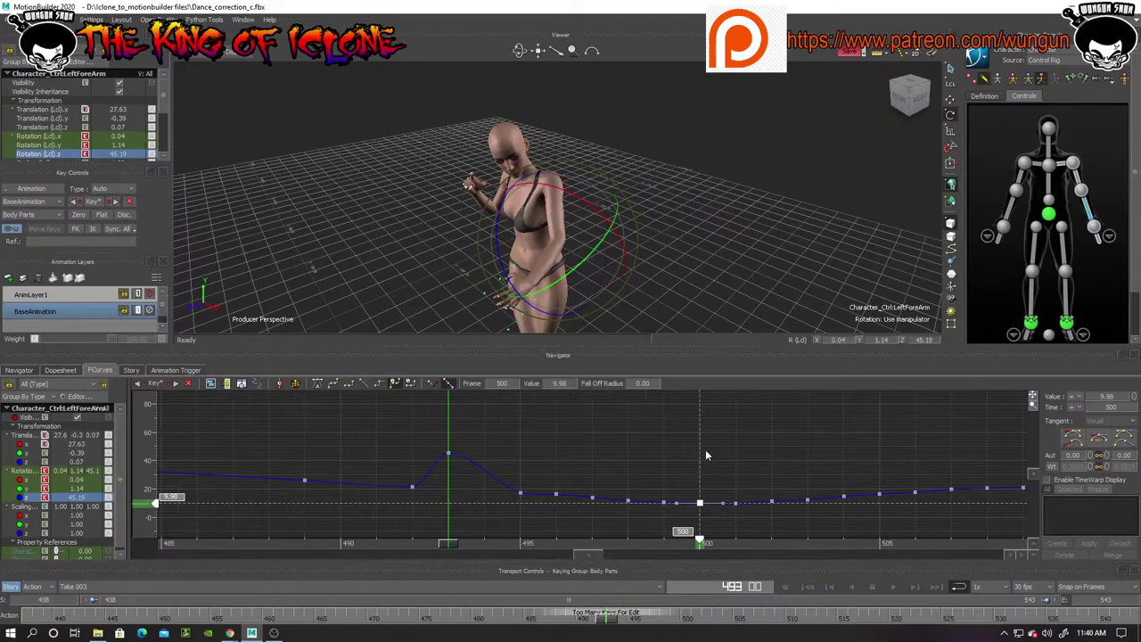
pyautogui.moveTo(693, 450); pyautogui.dragTo(491, 546)
pyautogui.press('Delete')
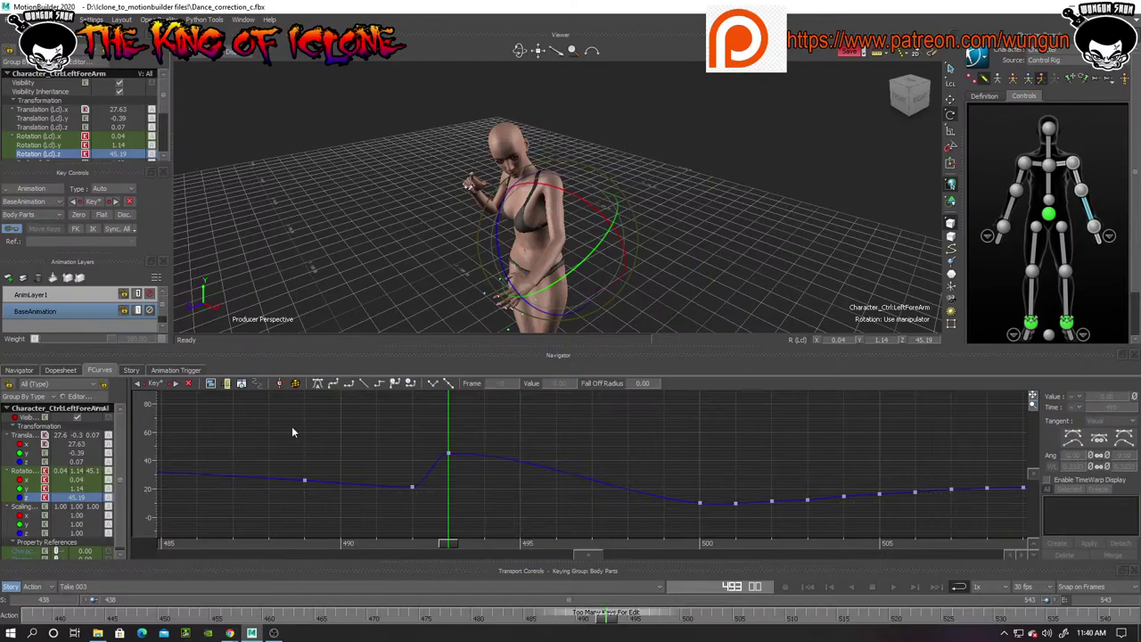
pyautogui.moveTo(421, 497); pyautogui.dragTo(424, 497)
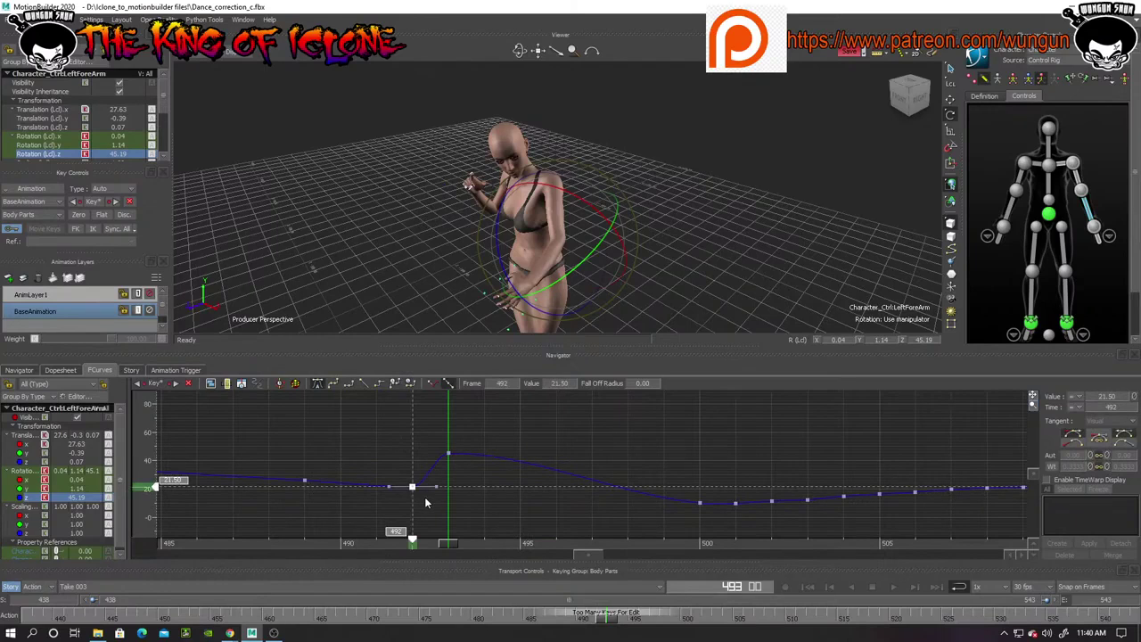
pyautogui.press('Delete')
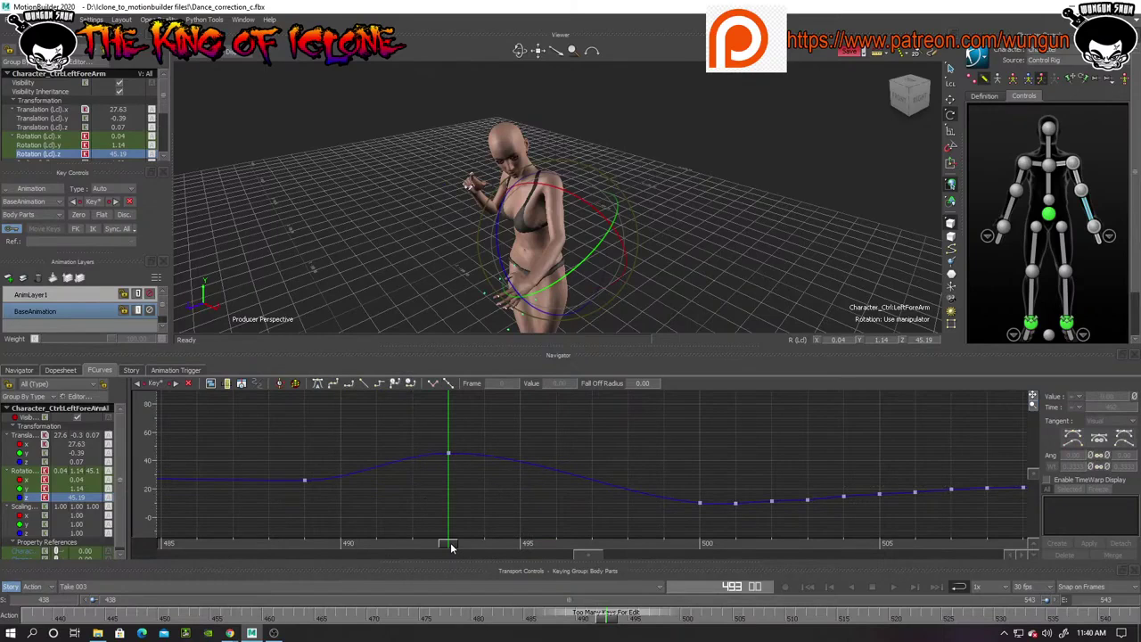
# Raise the left forearm's Z rotation key at frame 489 to 70.38
pyautogui.moveTo(451, 547); pyautogui.dragTo(485, 542)
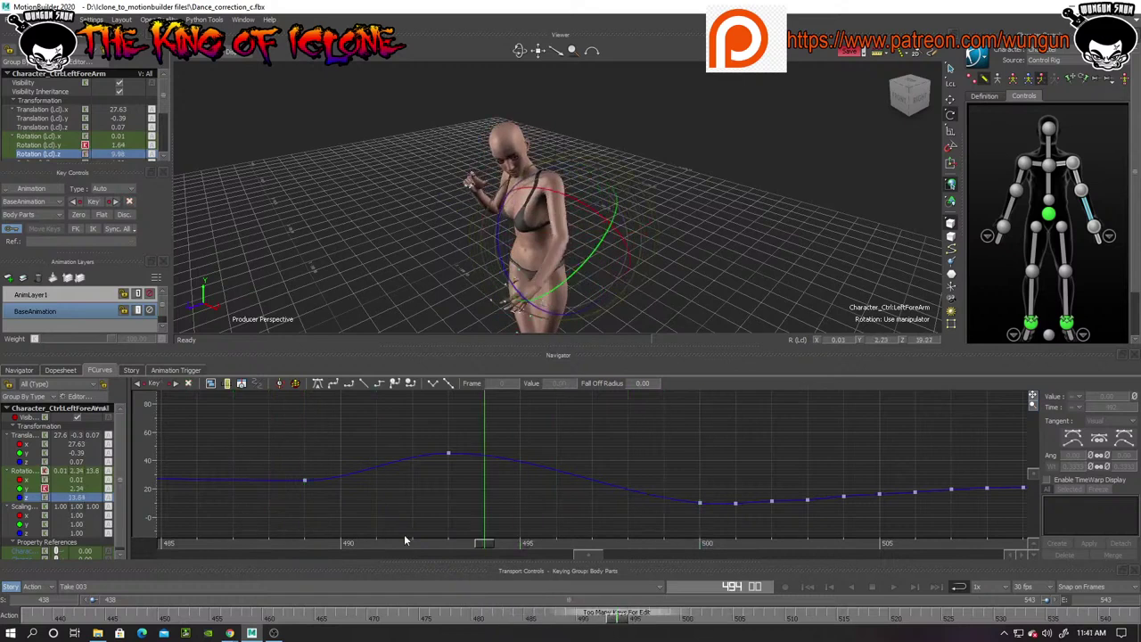
pyautogui.click(305, 542)
pyautogui.moveTo(305, 481); pyautogui.dragTo(291, 406)
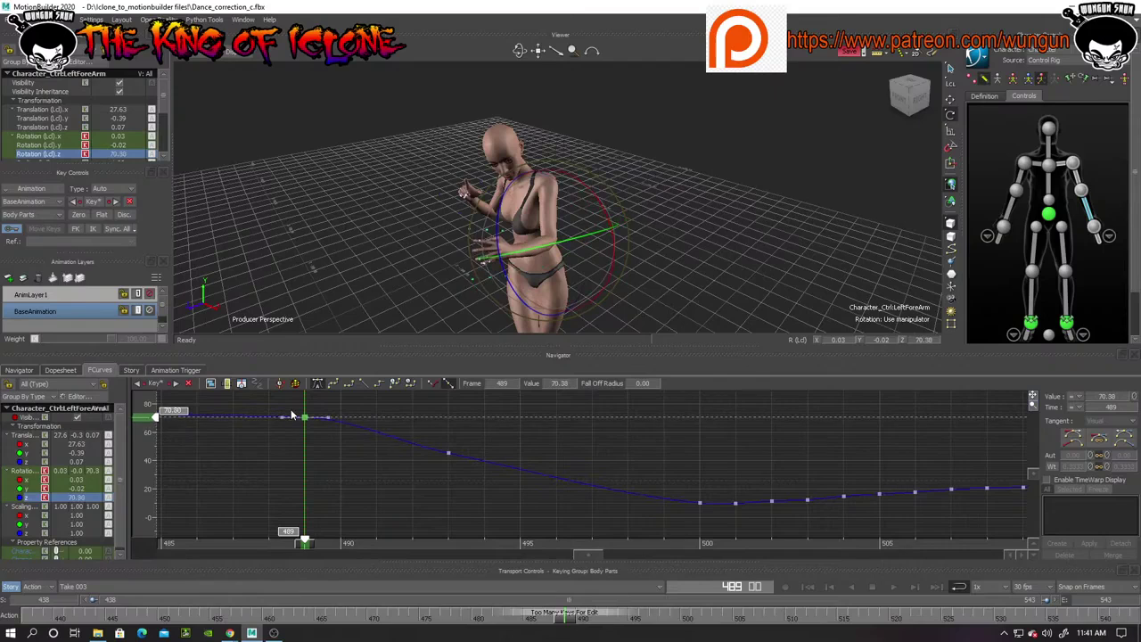
# View the character from the front and scrub between frames 466 and 489 to check the forearm motion
pyautogui.moveTo(518, 48); pyautogui.dragTo(593, 50)
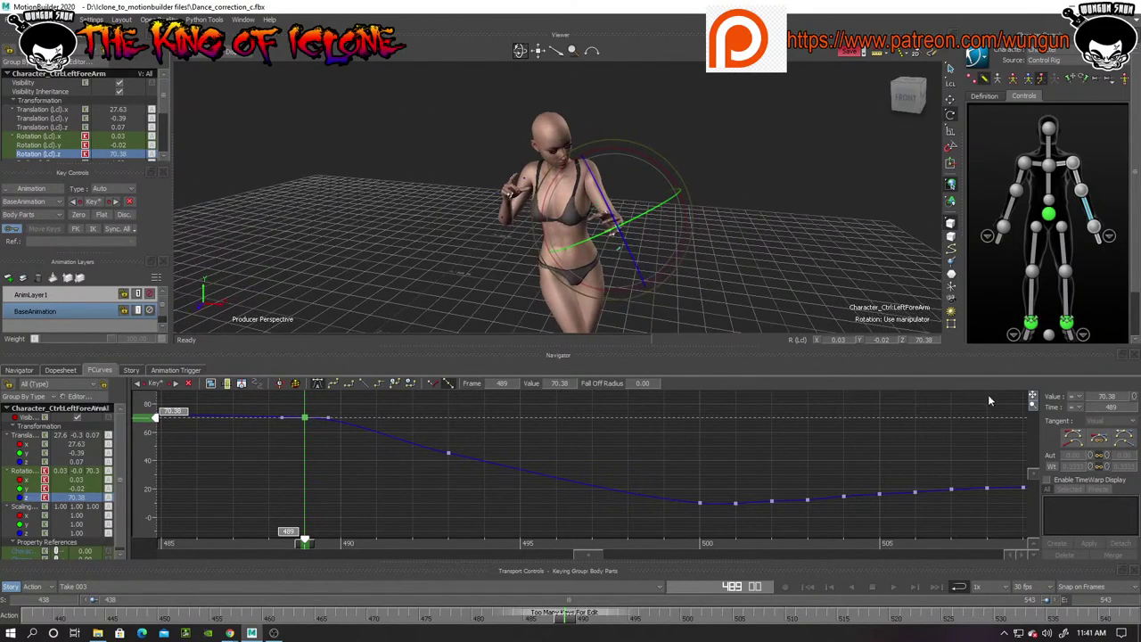
pyautogui.moveTo(1031, 404); pyautogui.dragTo(976, 405)
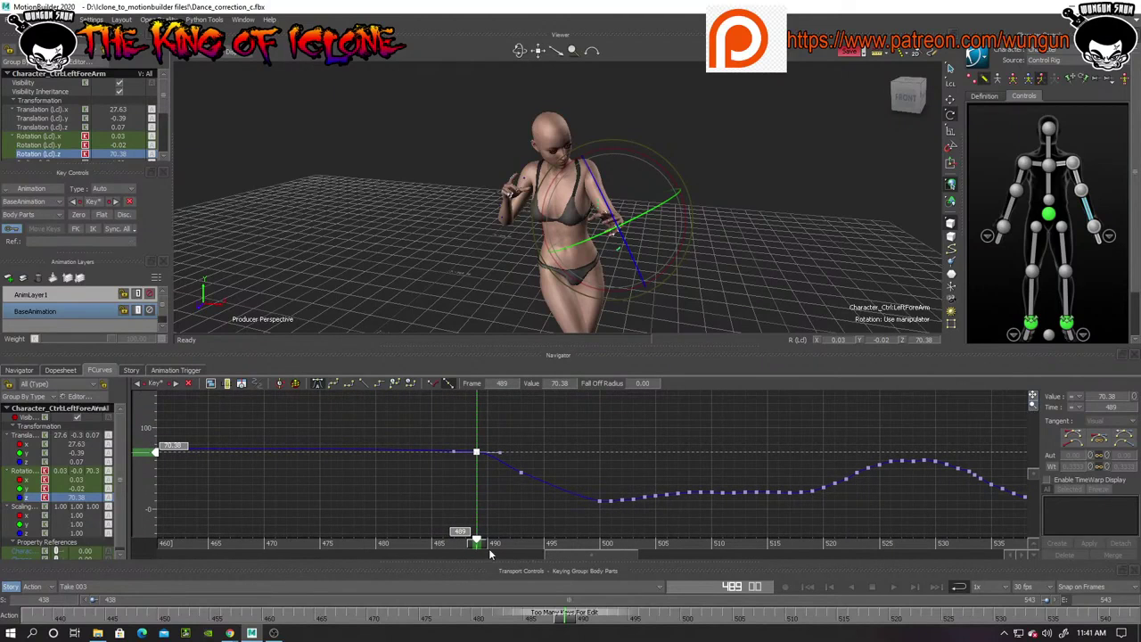
pyautogui.moveTo(479, 546); pyautogui.dragTo(220, 535)
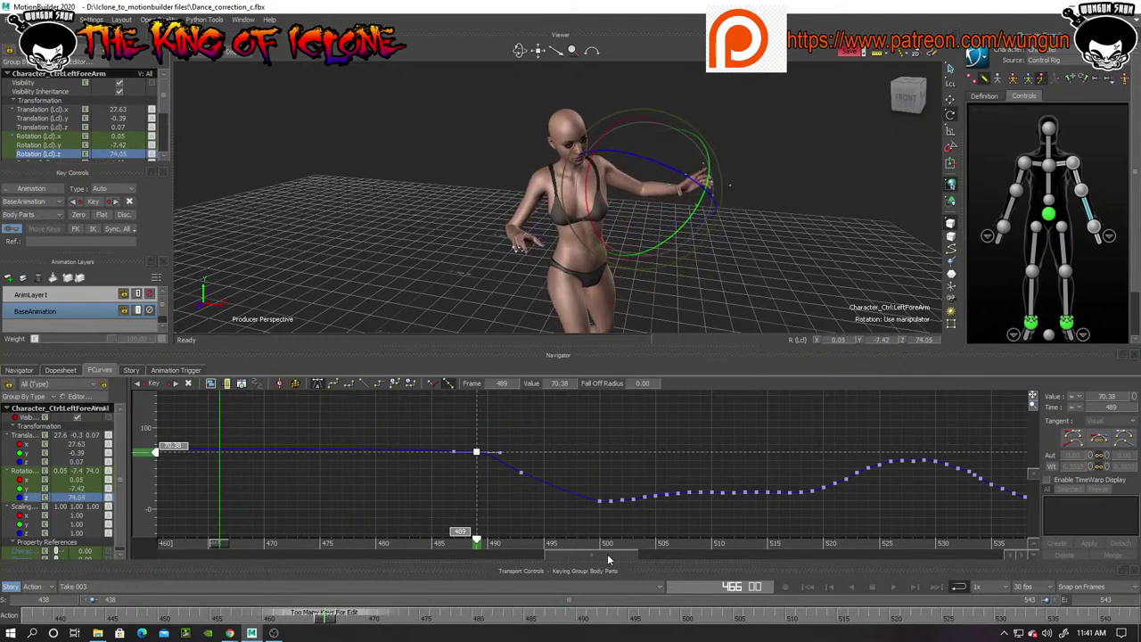
pyautogui.moveTo(607, 559)
pyautogui.mouseDown()
pyautogui.moveTo(539, 554)
pyautogui.moveTo(599, 558)
pyautogui.mouseUp()
pyautogui.moveTo(349, 545); pyautogui.dragTo(676, 562)
pyautogui.click(546, 549)
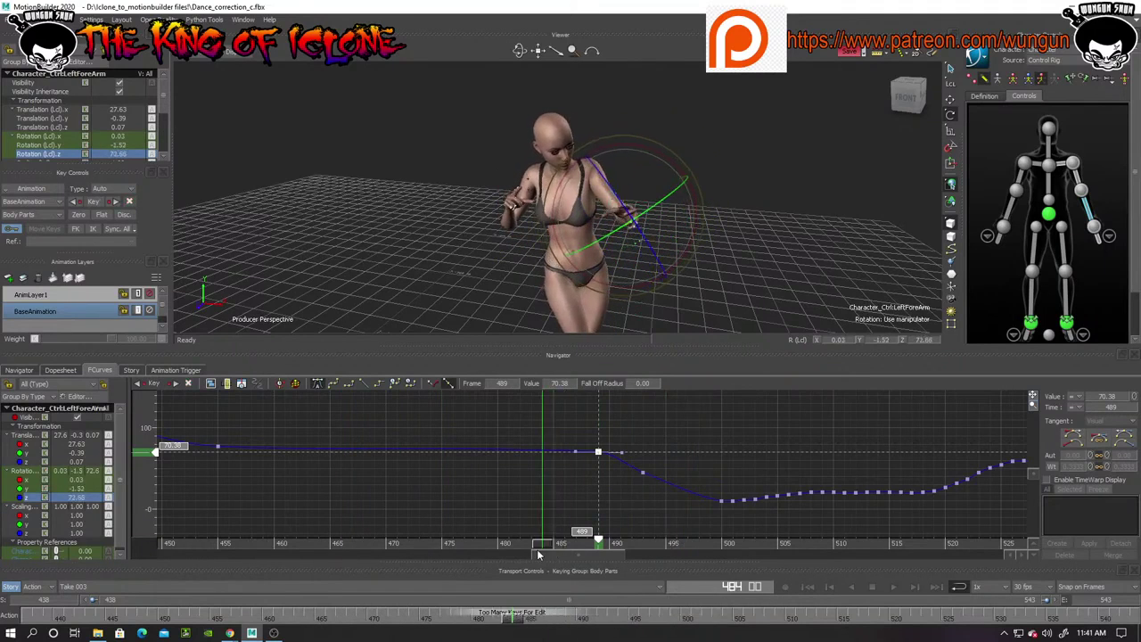
# Key the left arm's rotation with X -47.24 and Z -76.96, and shift the new keys to frame 484
pyautogui.moveTo(517, 547); pyautogui.dragTo(560, 562)
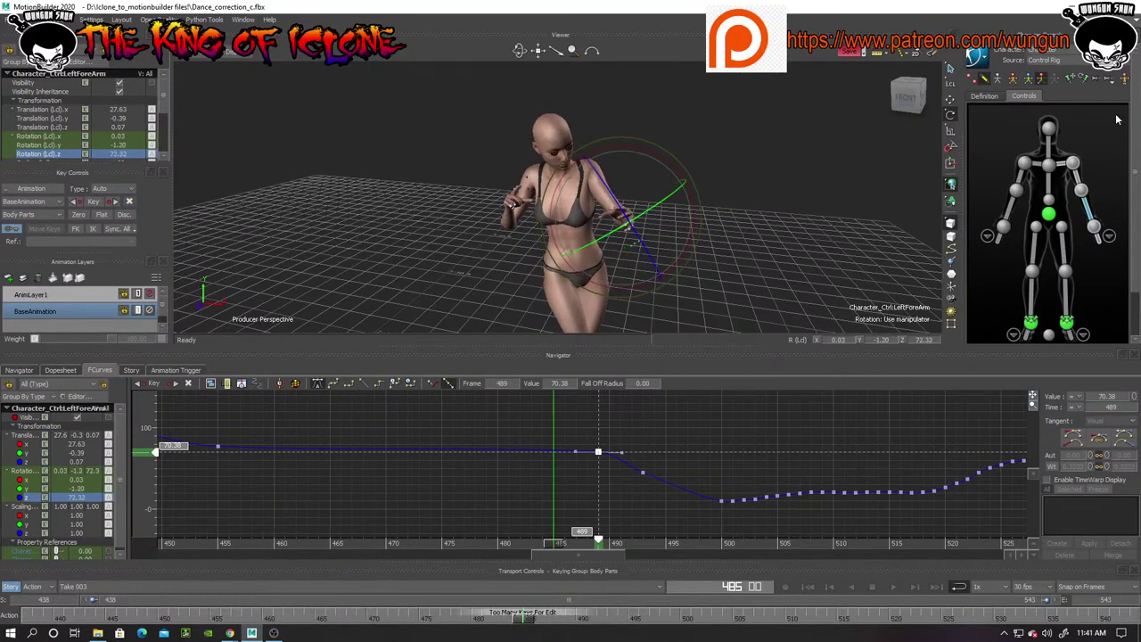
pyautogui.click(1078, 178)
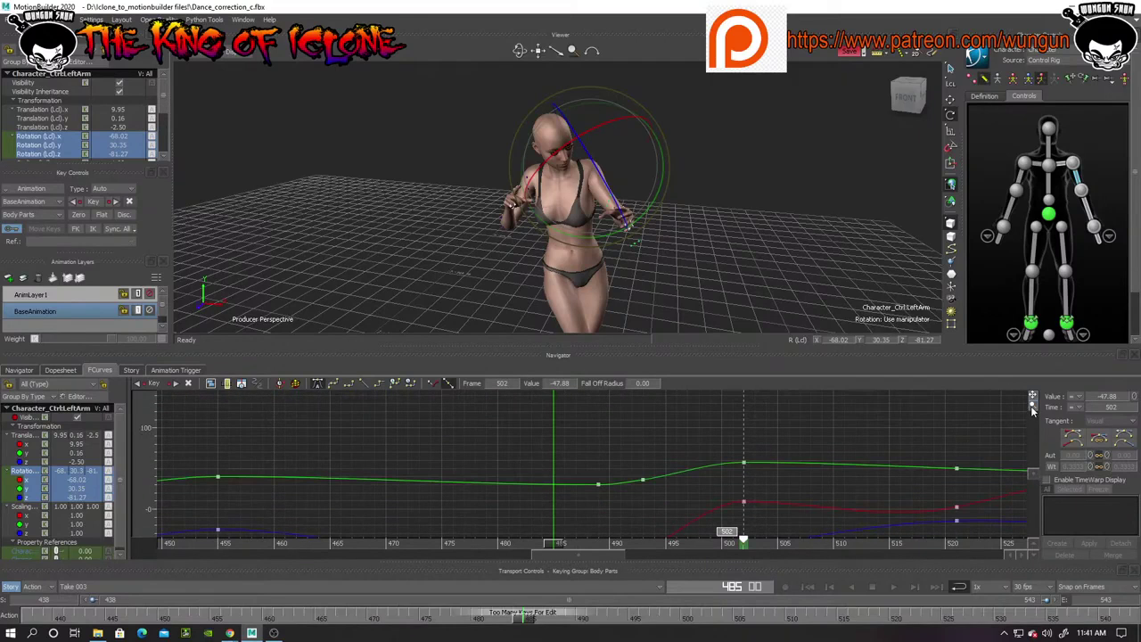
pyautogui.moveTo(1032, 405); pyautogui.dragTo(1044, 282)
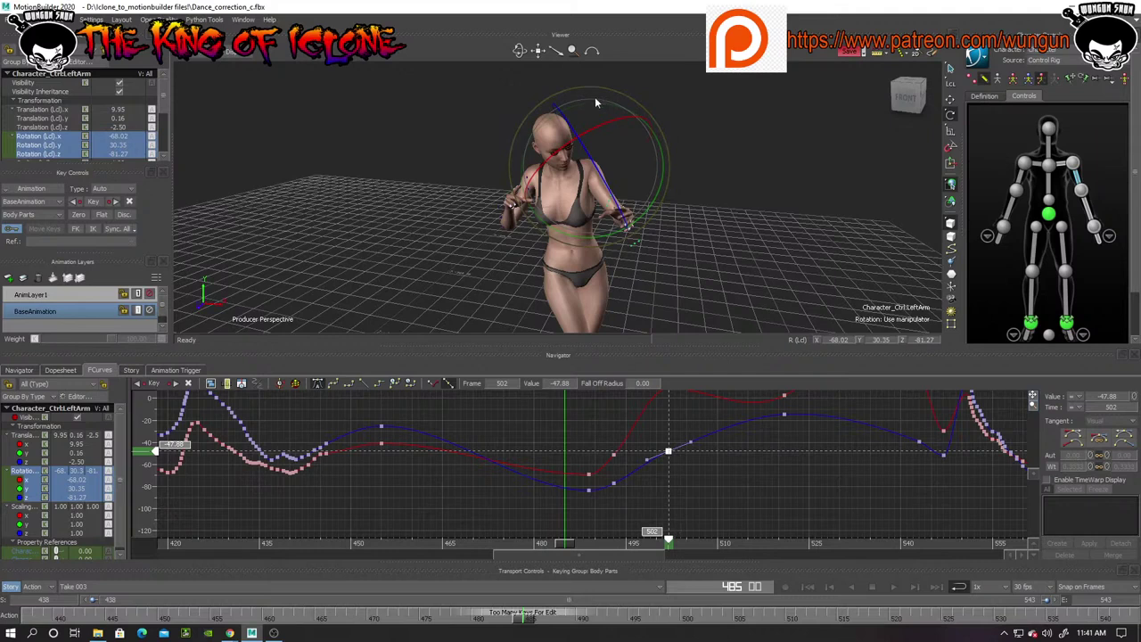
pyautogui.moveTo(600, 121); pyautogui.dragTo(592, 129)
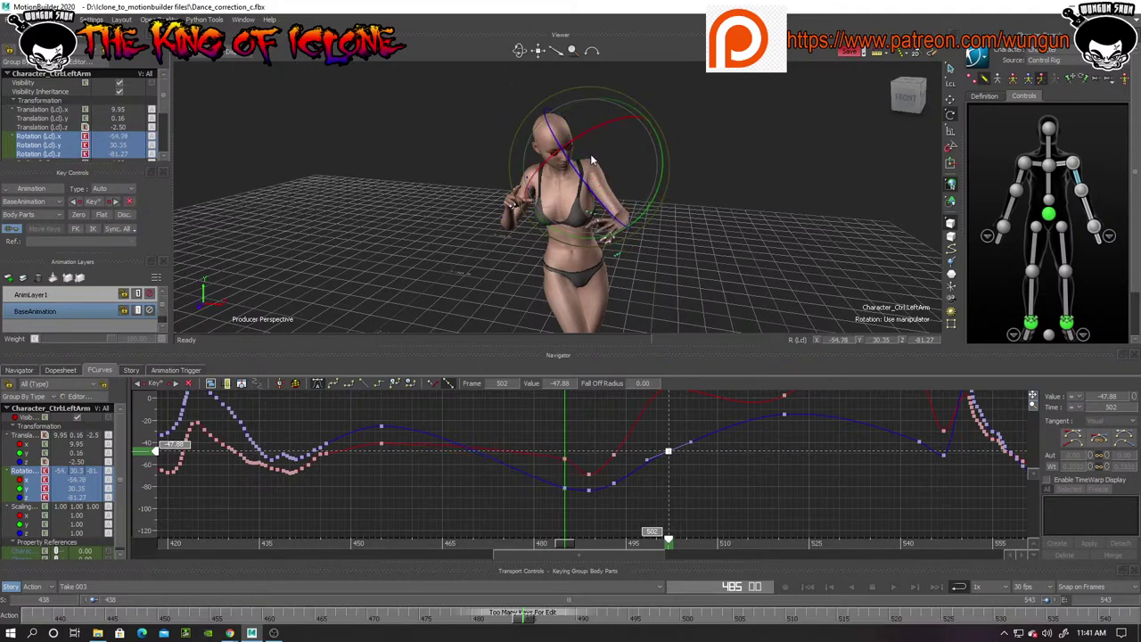
pyautogui.click(564, 462)
pyautogui.moveTo(565, 455); pyautogui.dragTo(564, 451)
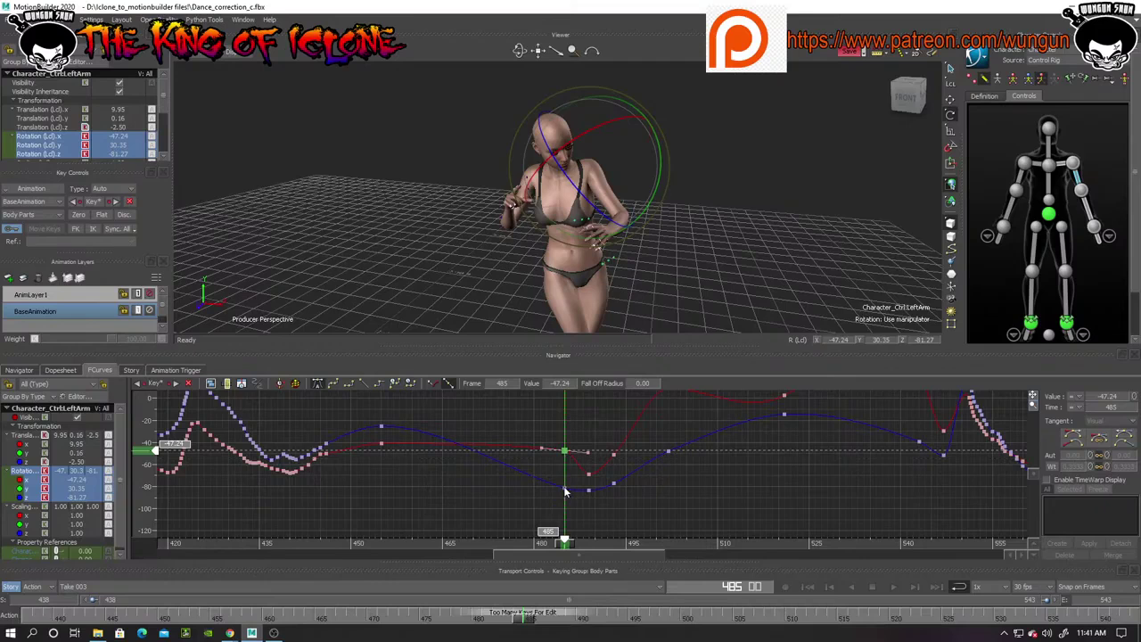
pyautogui.moveTo(565, 495)
pyautogui.mouseDown()
pyautogui.moveTo(570, 487)
pyautogui.moveTo(558, 496)
pyautogui.mouseUp()
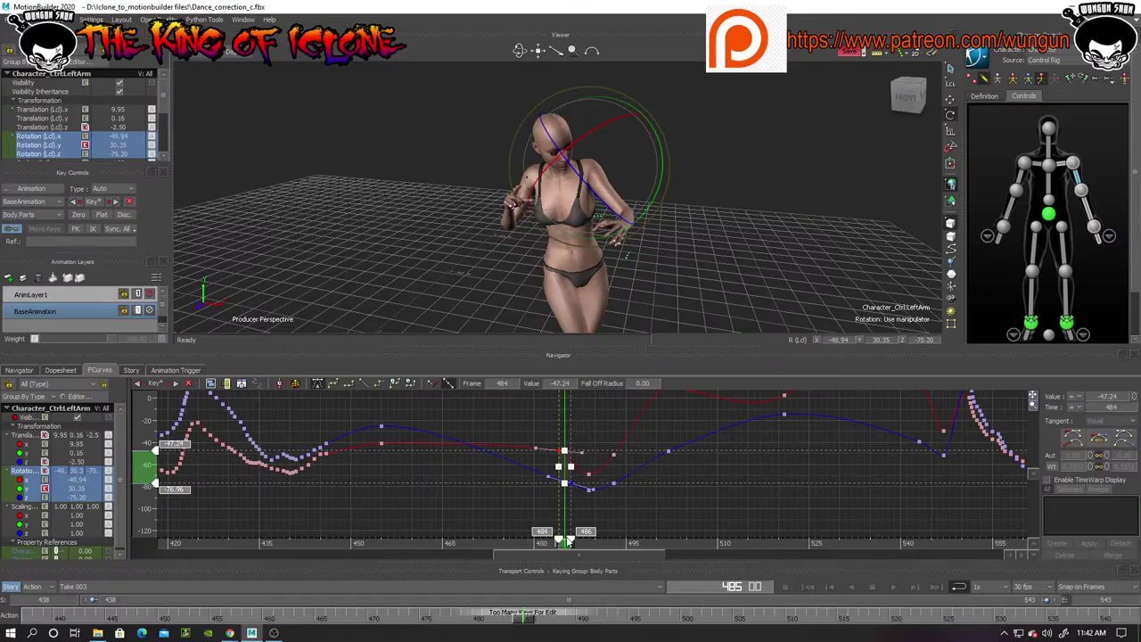
pyautogui.moveTo(571, 540); pyautogui.dragTo(560, 542)
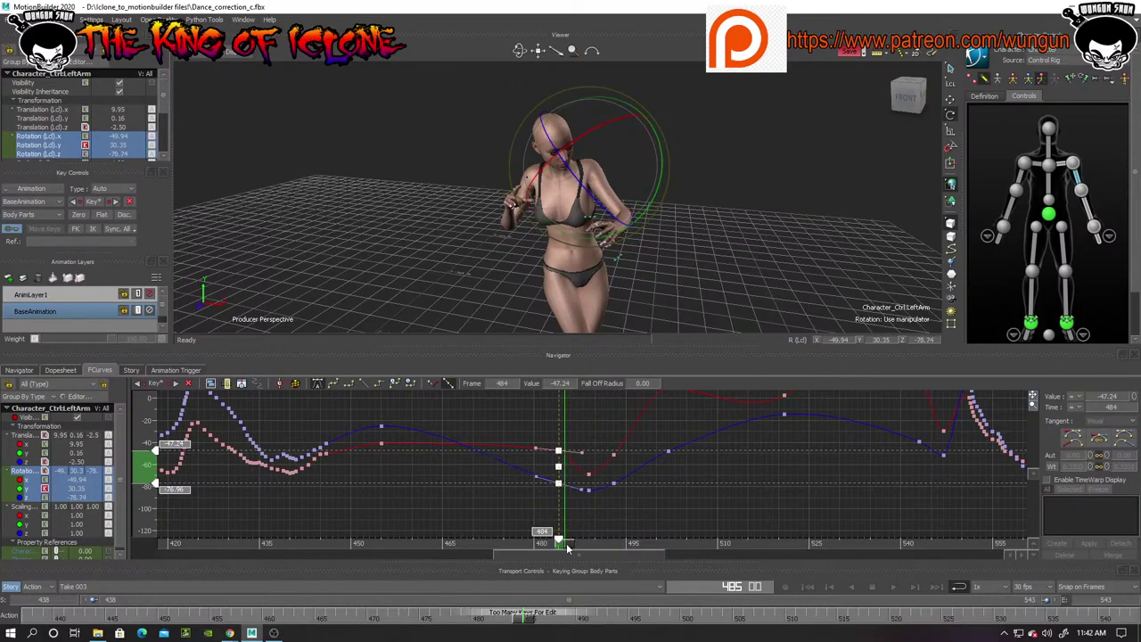
# Raise the left arm's rotation keys at frame 489 to X -52.95 and Z -70.57
pyautogui.moveTo(567, 547); pyautogui.dragTo(588, 567)
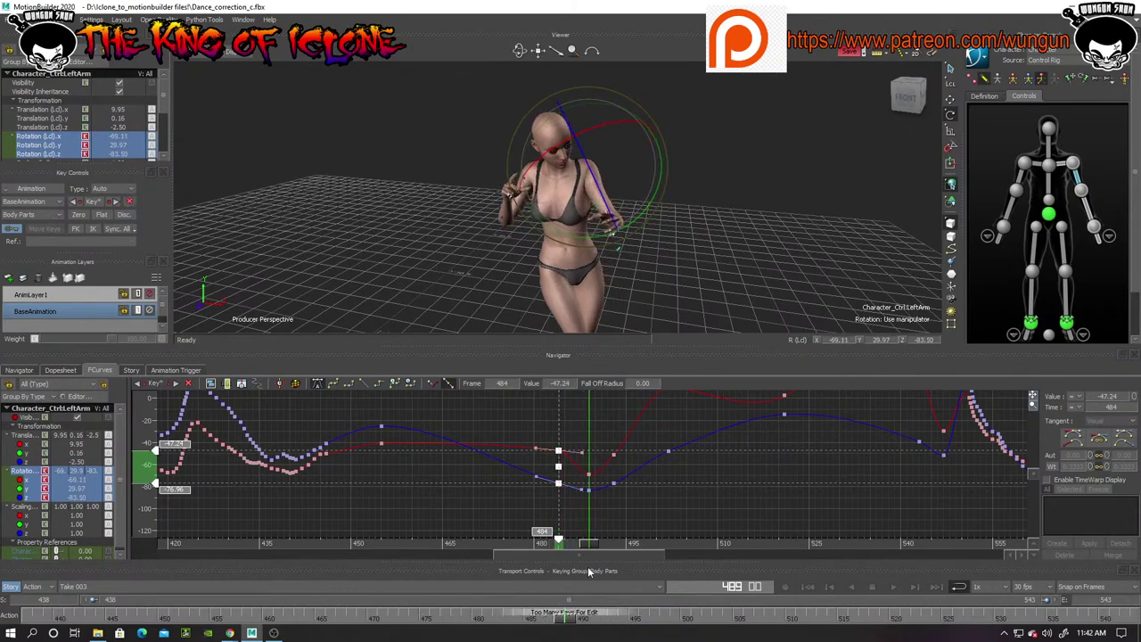
pyautogui.click(590, 473)
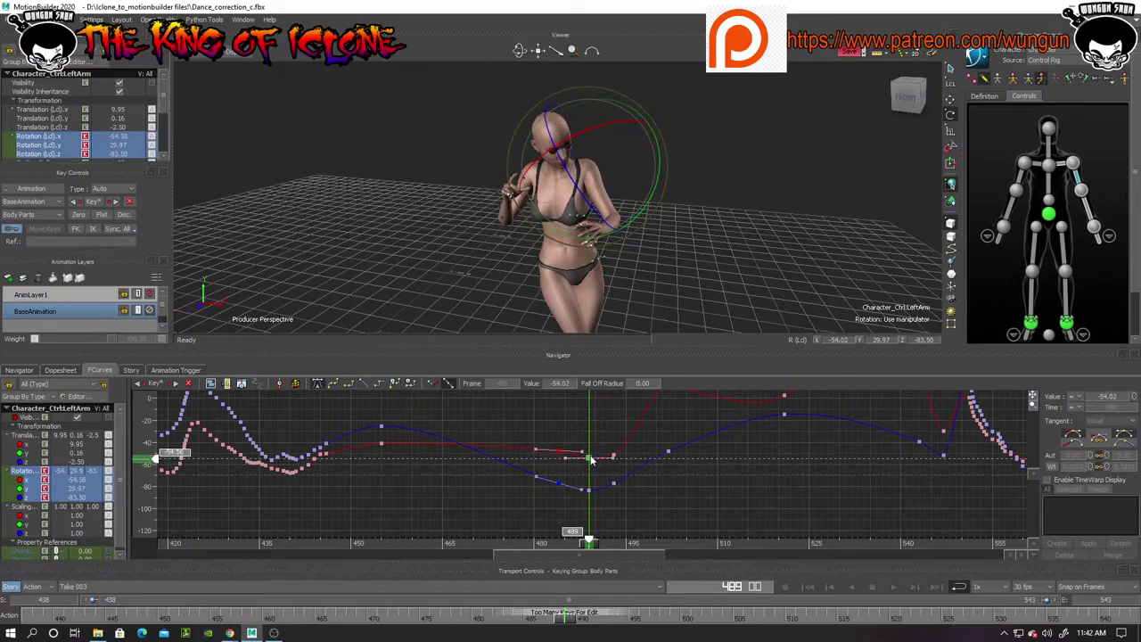
pyautogui.moveTo(591, 460); pyautogui.dragTo(589, 485)
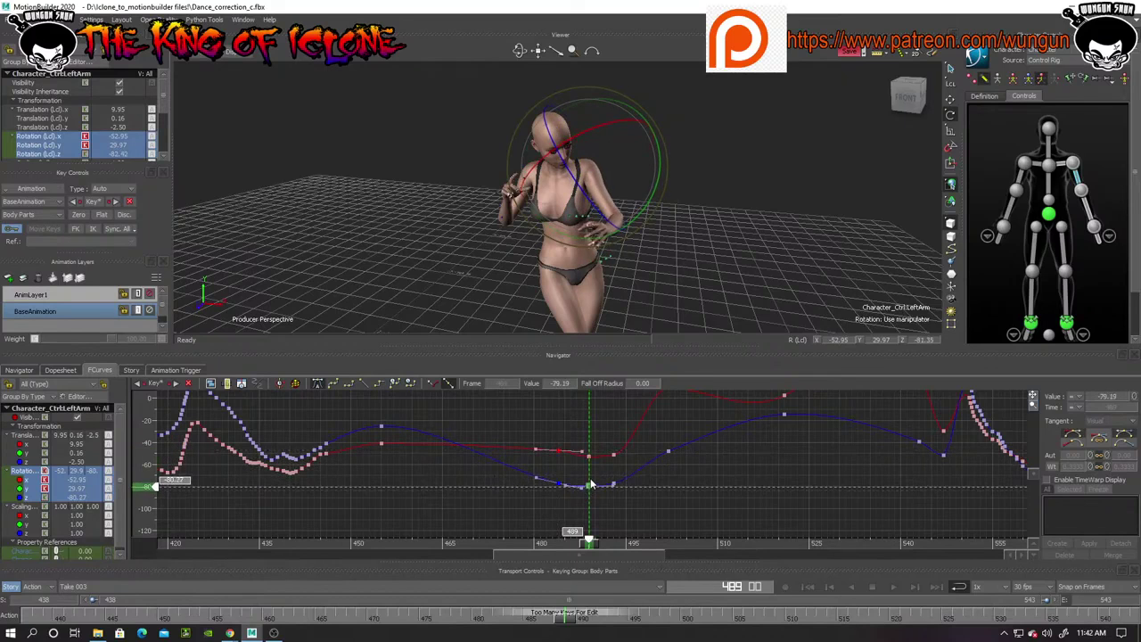
pyautogui.hotkey('ctrl', 'z')
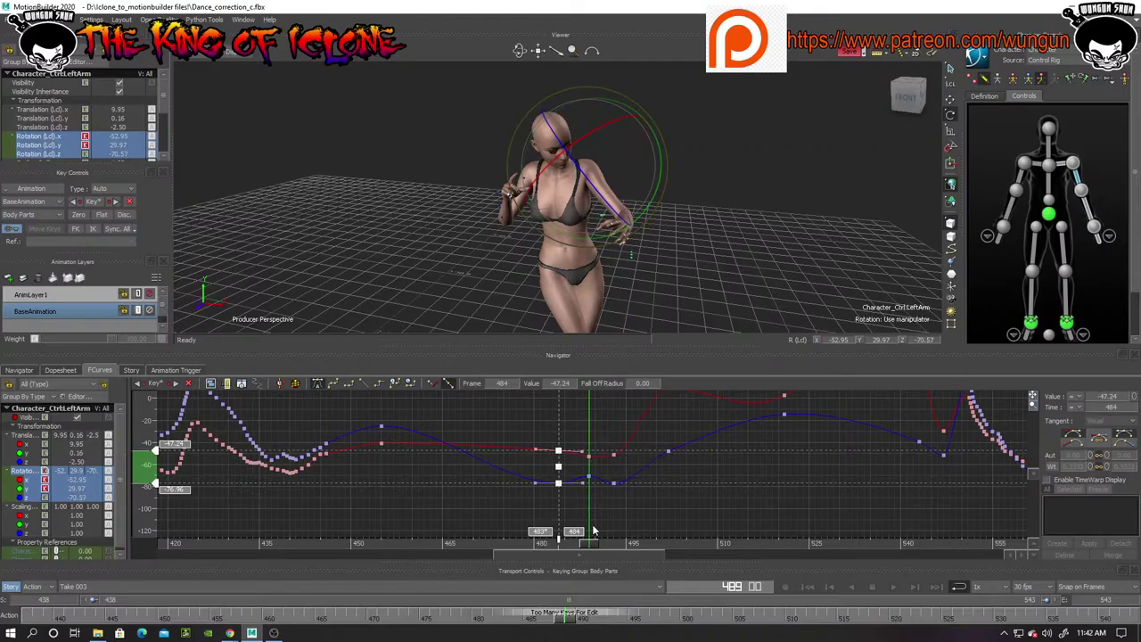
# Move the left arm's X rotation key from frame 502 to 503 and lower it to about -33
pyautogui.moveTo(588, 547); pyautogui.dragTo(787, 614)
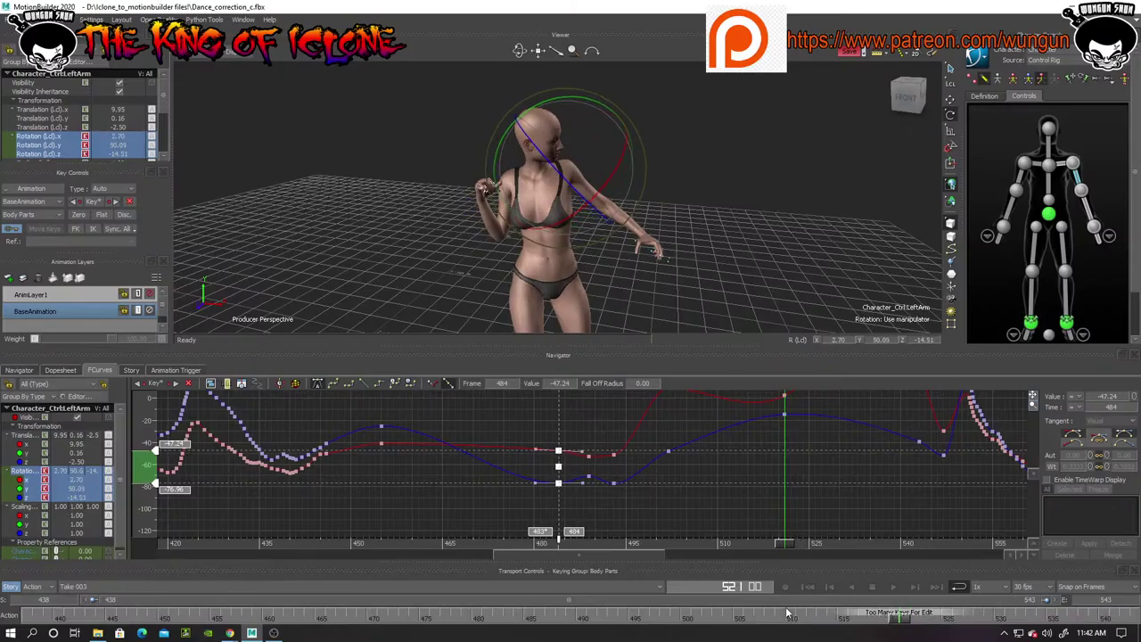
pyautogui.moveTo(522, 52); pyautogui.dragTo(348, 70)
pyautogui.moveTo(520, 51); pyautogui.dragTo(629, 37)
pyautogui.moveTo(419, 60); pyautogui.dragTo(531, 83)
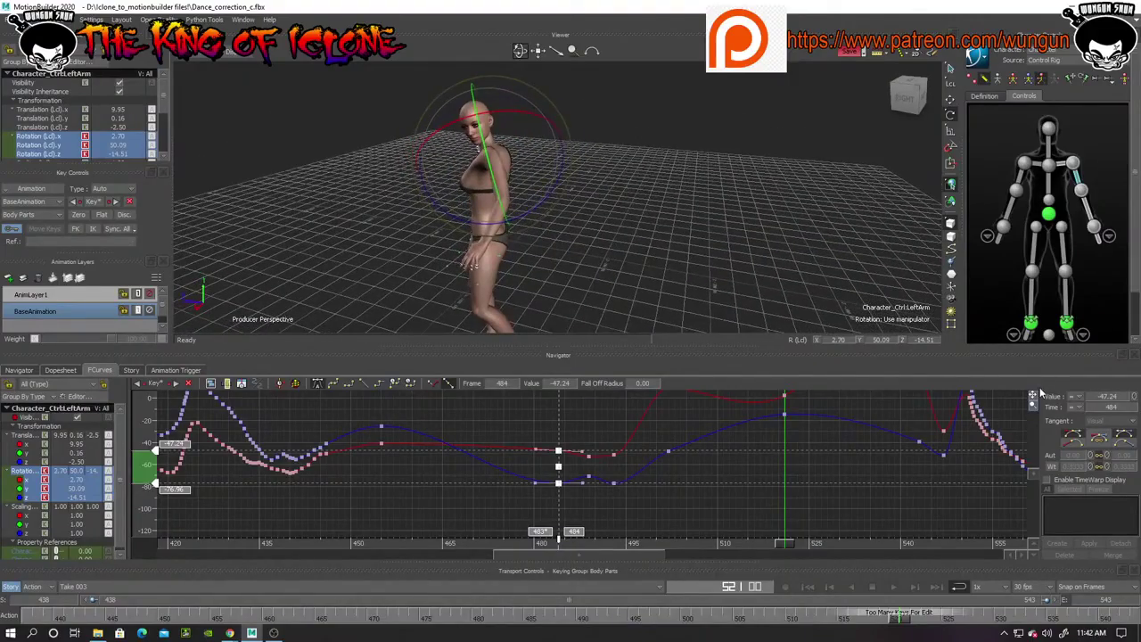
pyautogui.keyDown('ctrl'); pyautogui.moveTo(981, 428); pyautogui.dragTo(981, 459); pyautogui.keyUp('ctrl')
pyautogui.moveTo(778, 544); pyautogui.dragTo(660, 570)
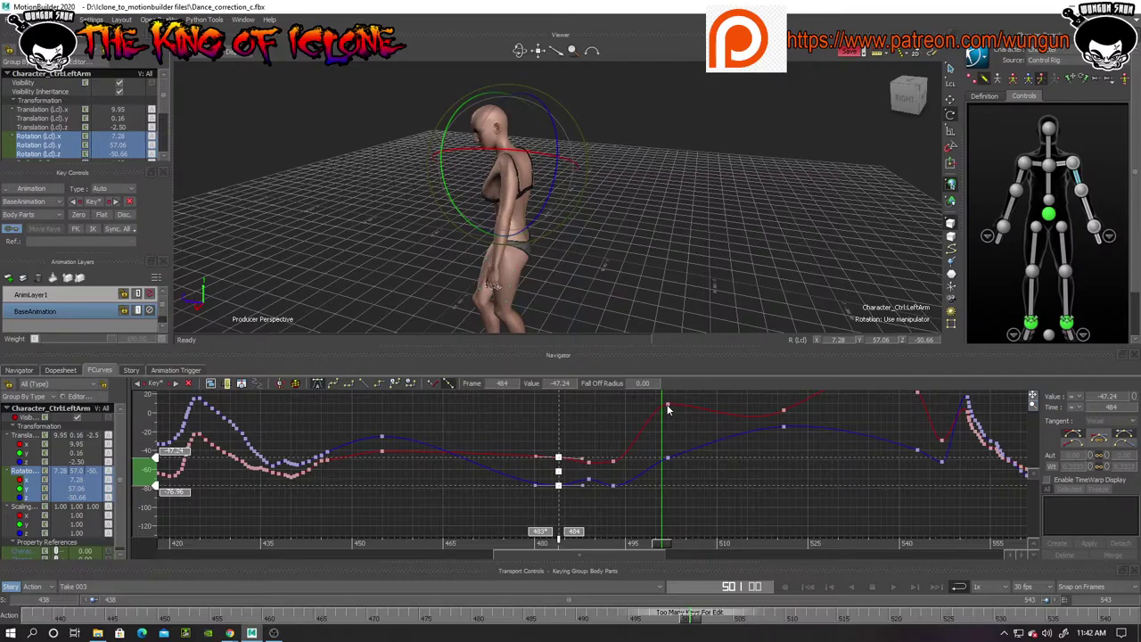
pyautogui.moveTo(666, 406); pyautogui.dragTo(675, 440)
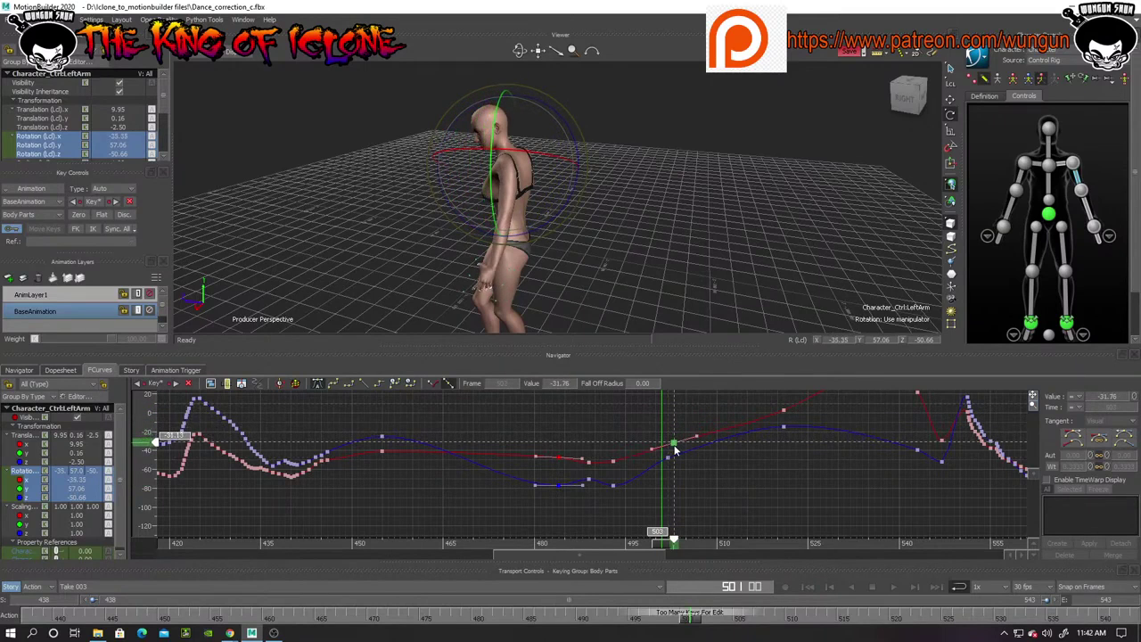
pyautogui.moveTo(675, 448); pyautogui.dragTo(675, 445)
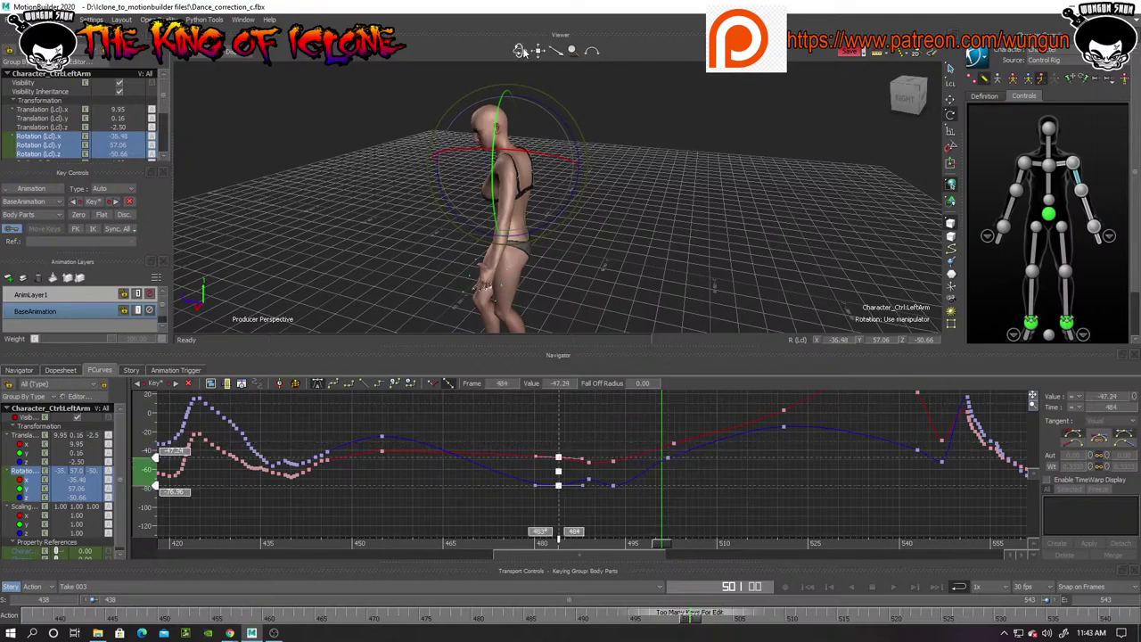
# Scrub and play the dance from frame 438 while viewing it from several angles to examine the left arm's motion
pyautogui.moveTo(520, 50); pyautogui.dragTo(473, 52)
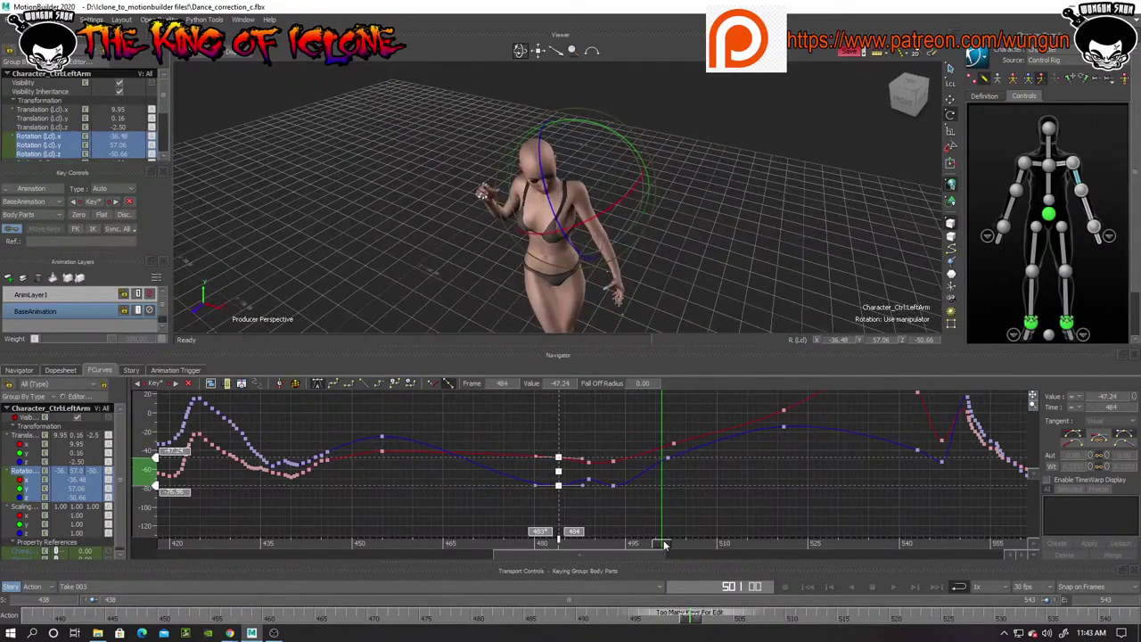
pyautogui.moveTo(654, 545); pyautogui.dragTo(848, 620)
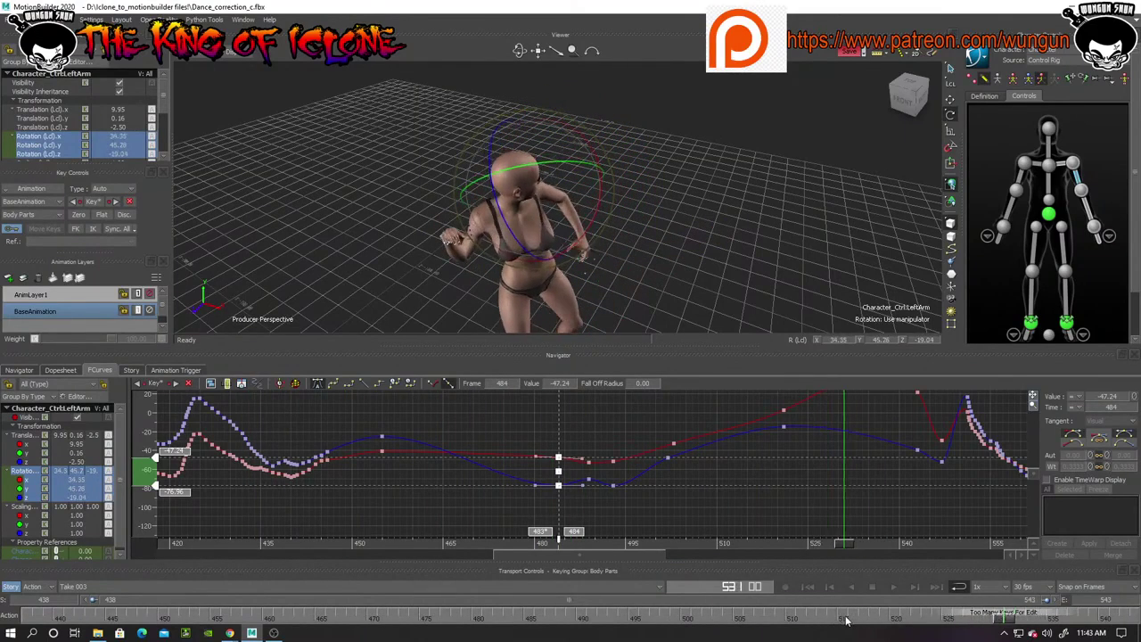
pyautogui.moveTo(520, 51); pyautogui.dragTo(736, 394)
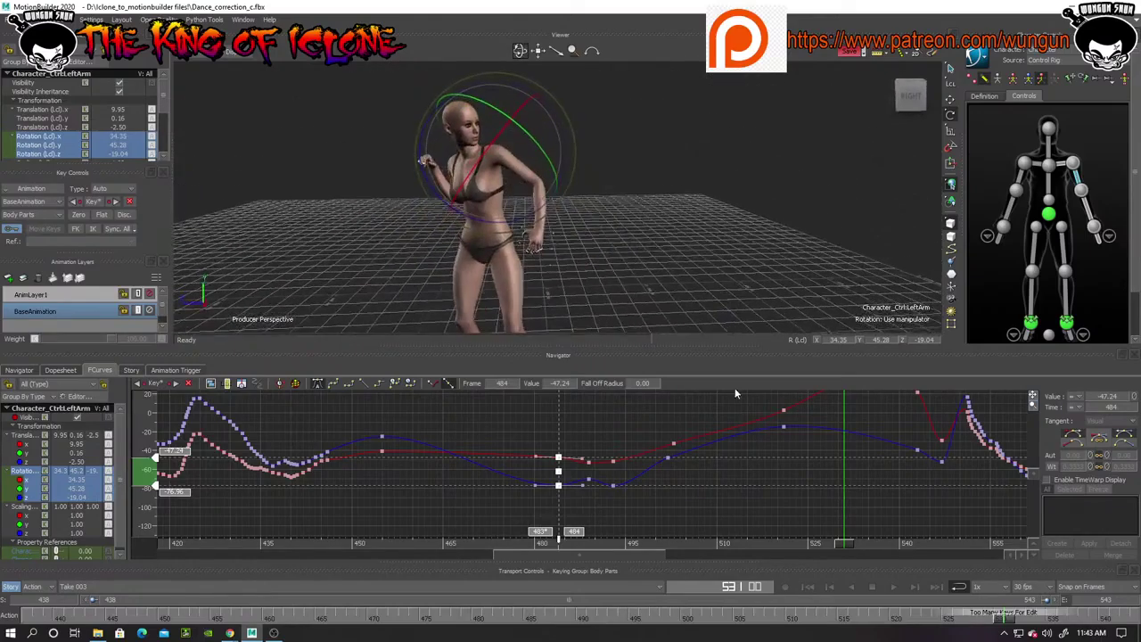
pyautogui.moveTo(838, 544); pyautogui.dragTo(329, 548)
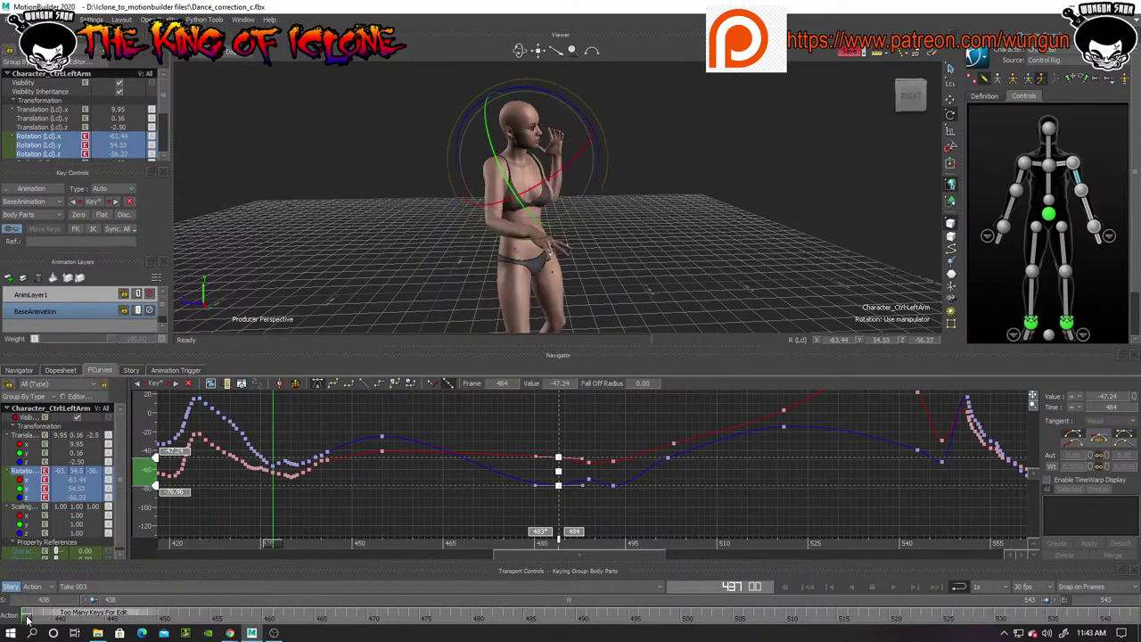
pyautogui.moveTo(27, 620); pyautogui.dragTo(26, 592)
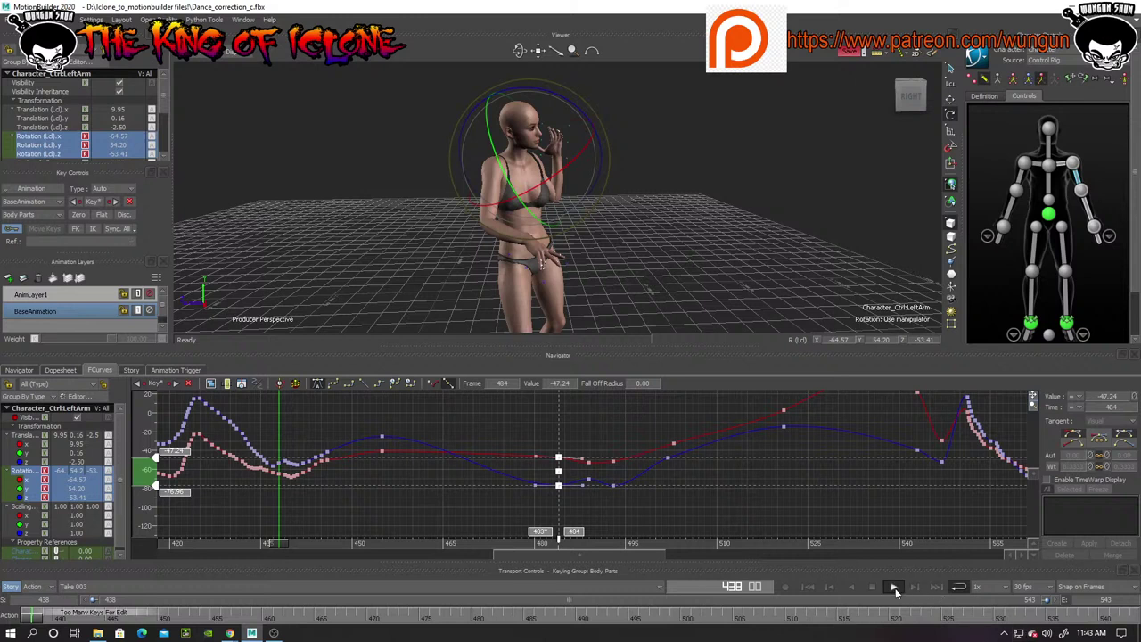
pyautogui.click(895, 589)
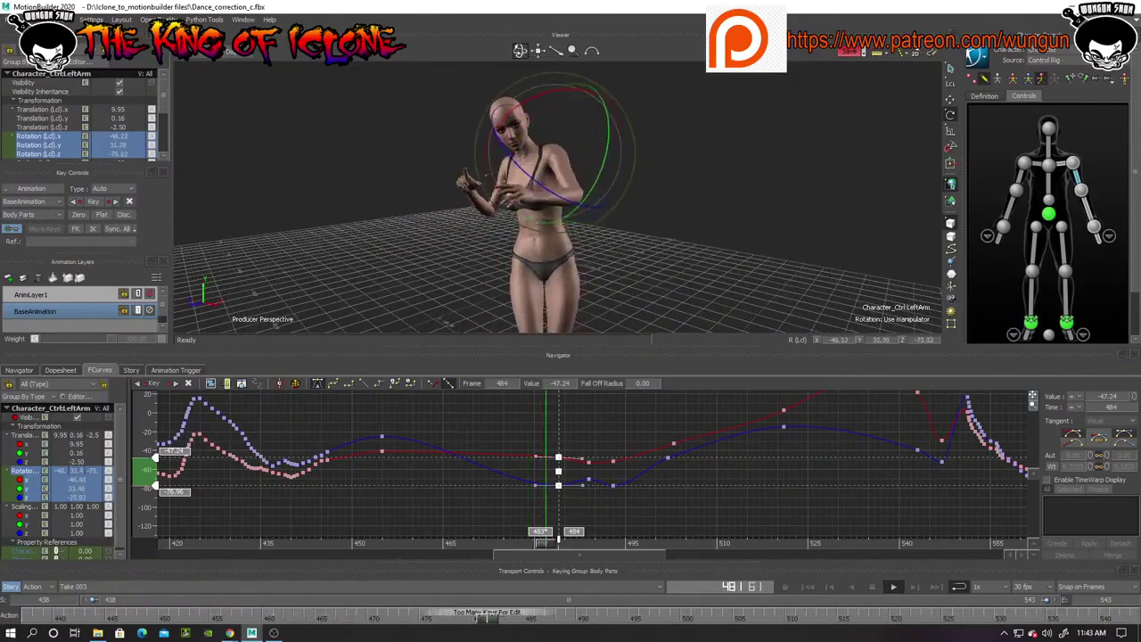
pyautogui.moveTo(520, 50); pyautogui.dragTo(523, 50)
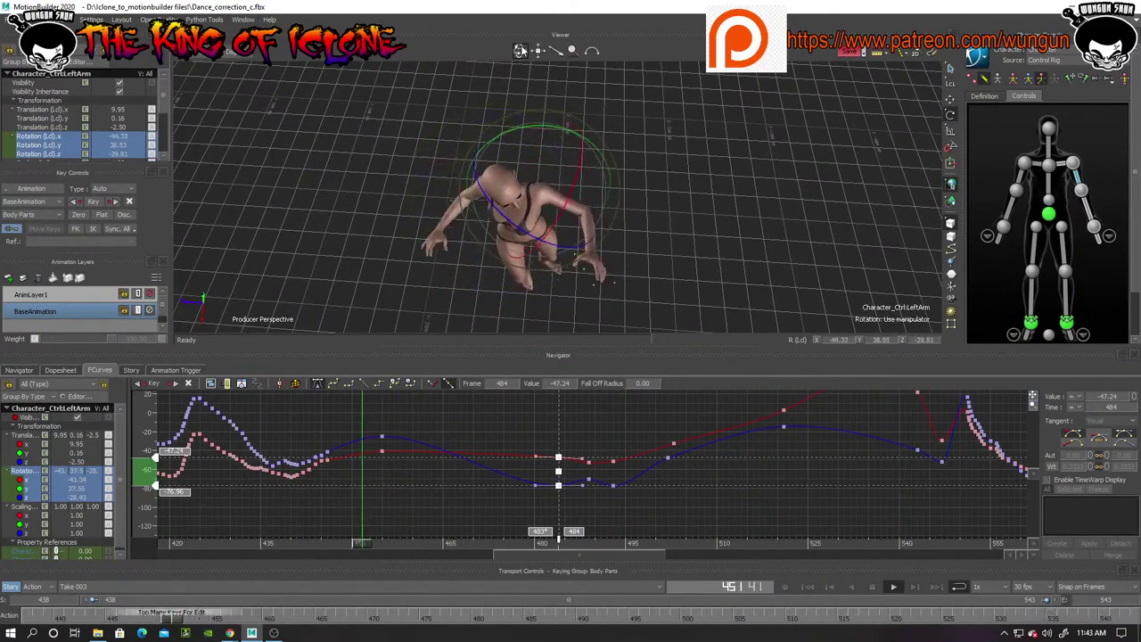
pyautogui.moveTo(521, 51); pyautogui.dragTo(522, 51)
pyautogui.scroll(3, 512, 172)
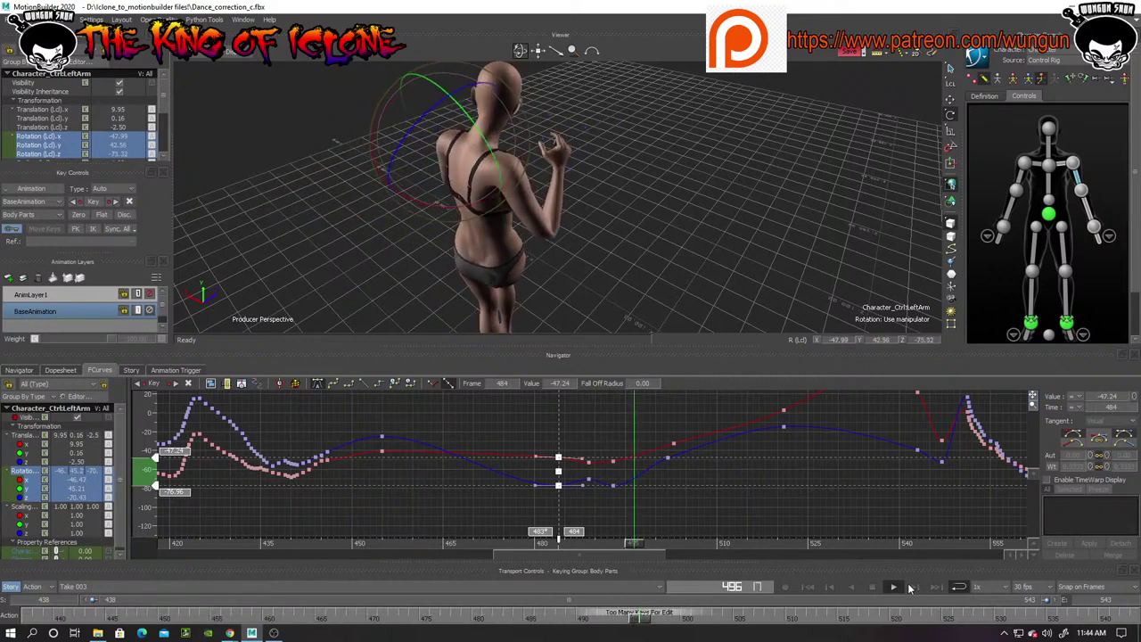
pyautogui.click(873, 586)
# Rotate the left arm outward at frame 536 and key it with X rotation -6.84
pyautogui.moveTo(901, 621); pyautogui.dragTo(1058, 632)
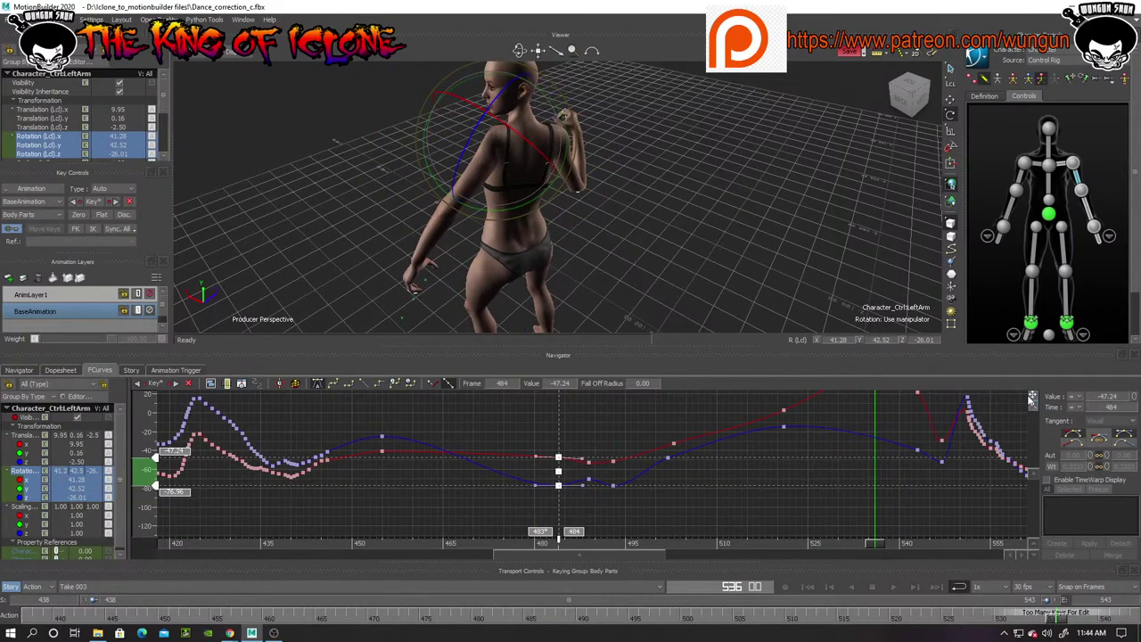
pyautogui.moveTo(1031, 397)
pyautogui.mouseDown()
pyautogui.moveTo(1016, 480)
pyautogui.moveTo(917, 459)
pyautogui.moveTo(1034, 401)
pyautogui.mouseUp()
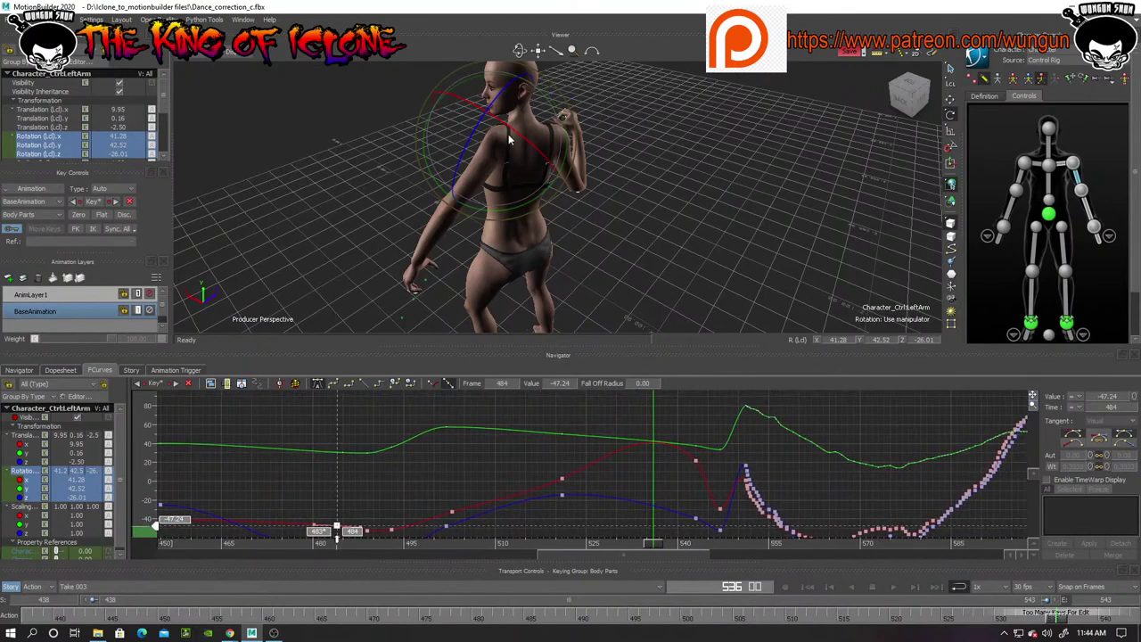
pyautogui.moveTo(513, 131); pyautogui.dragTo(531, 154)
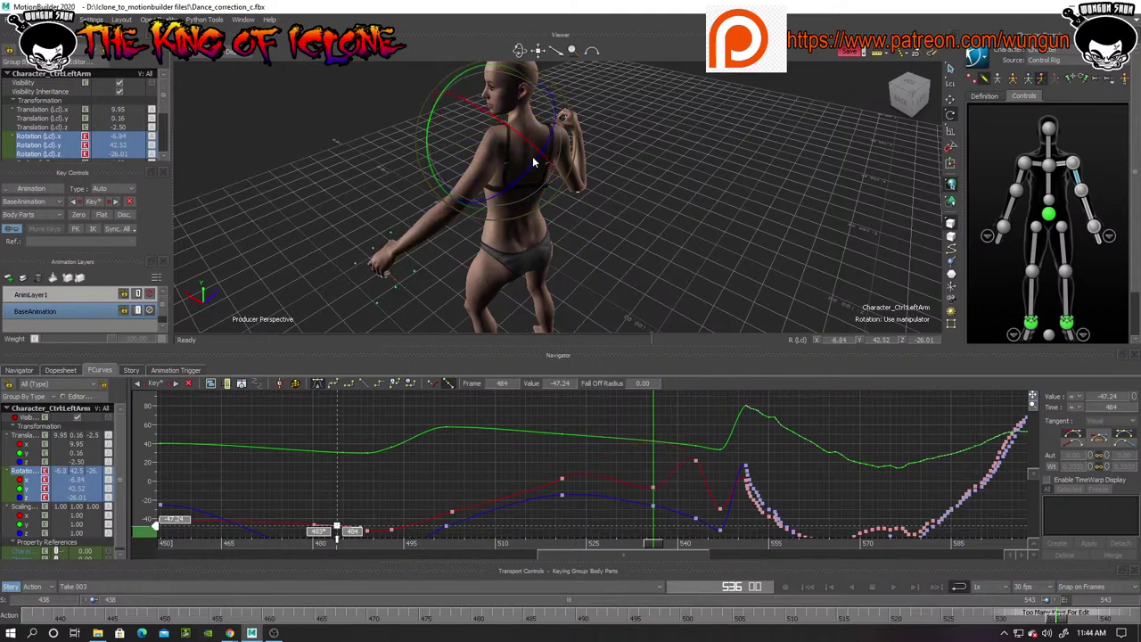
# Lower the left arm's rotation keys at frame 543 to X -25.25 and Z -42.47
pyautogui.click(695, 463)
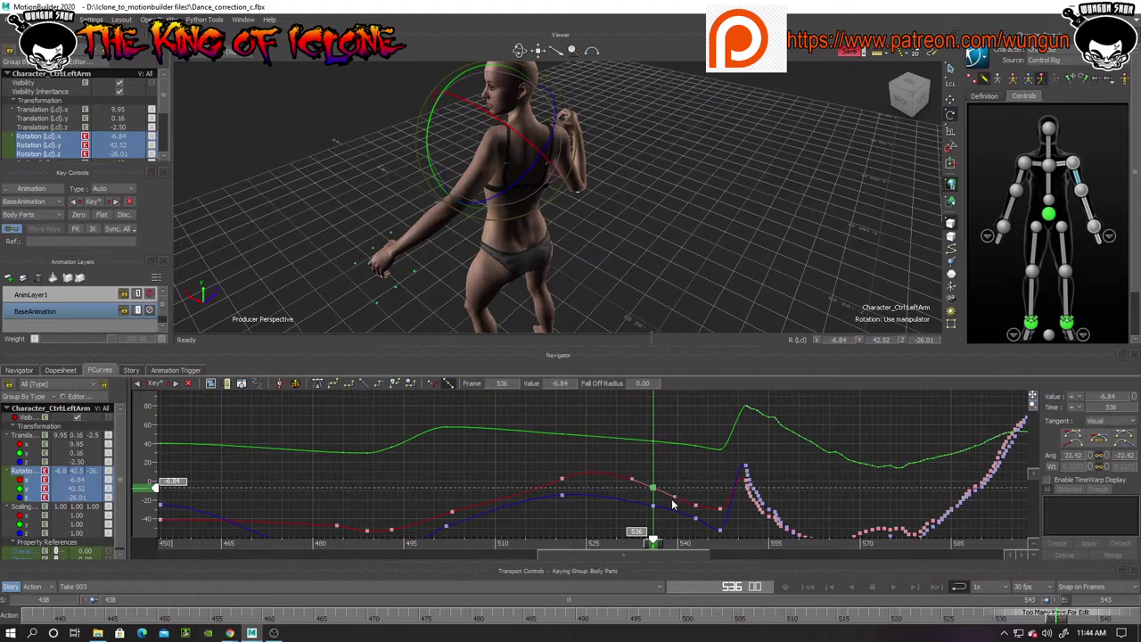
pyautogui.moveTo(655, 546); pyautogui.dragTo(699, 572)
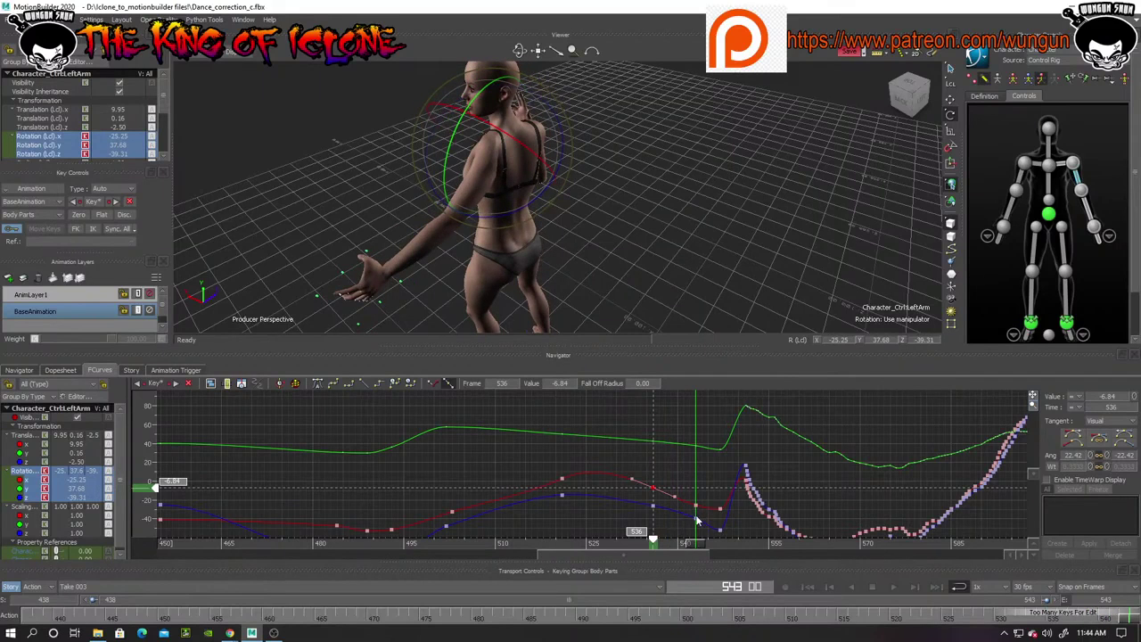
pyautogui.moveTo(698, 523); pyautogui.dragTo(693, 510)
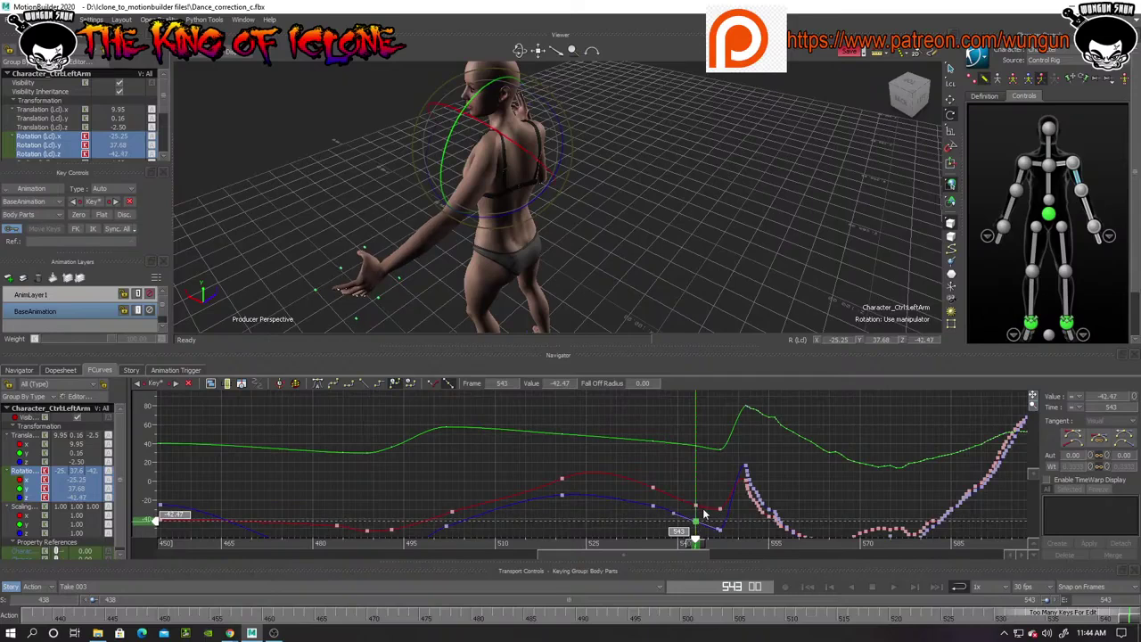
pyautogui.moveTo(673, 481); pyautogui.dragTo(700, 456)
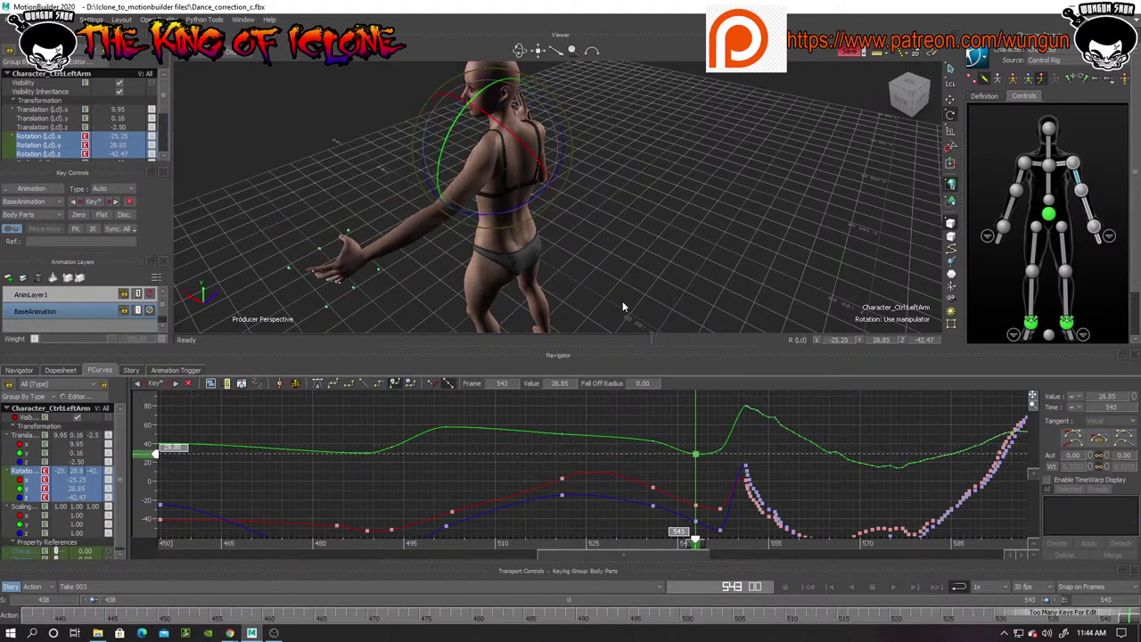
pyautogui.hotkey('ctrl', 'z')
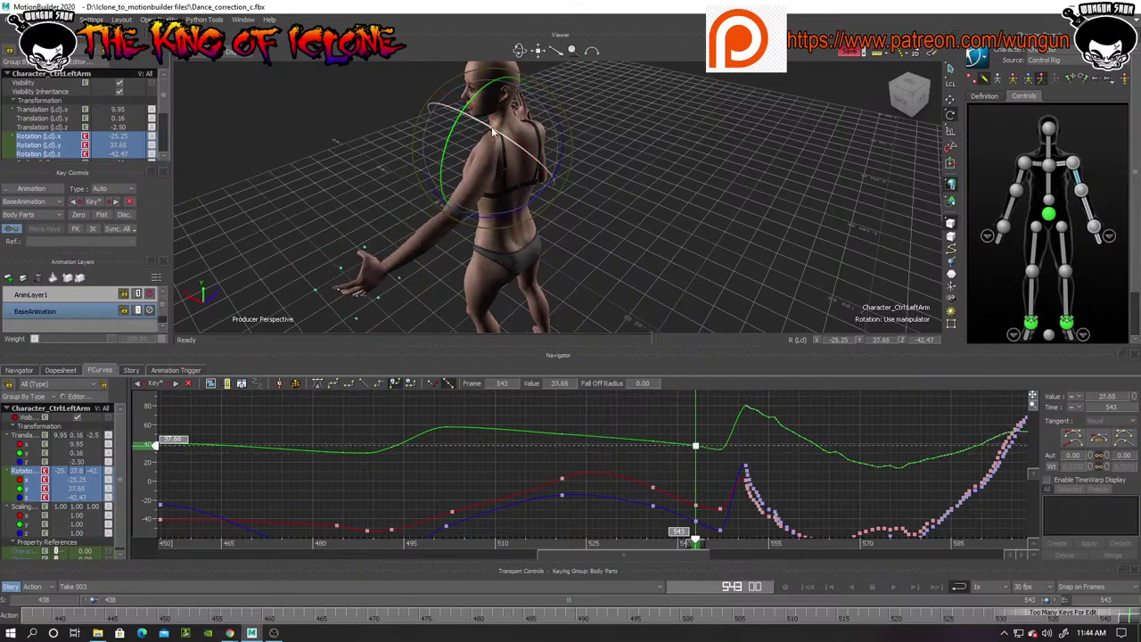
pyautogui.moveTo(499, 138)
pyautogui.mouseDown()
pyautogui.moveTo(484, 123)
pyautogui.moveTo(517, 148)
pyautogui.moveTo(500, 135)
pyautogui.mouseUp()
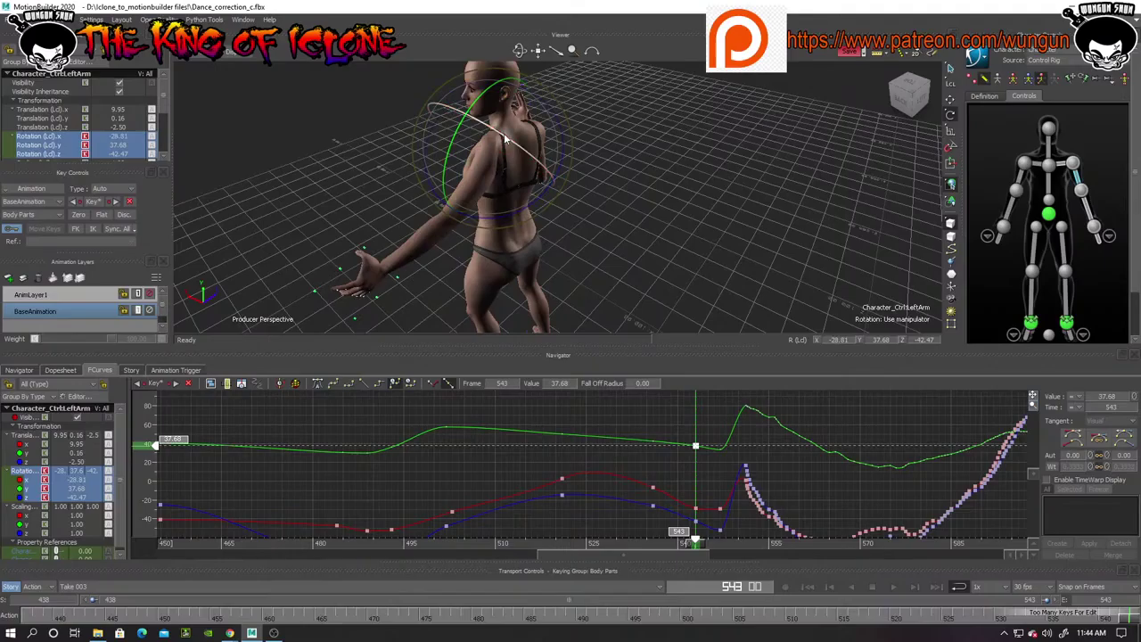
# Turn on X-Ray display and view the left shoulder and arm from several angles at frame 543
pyautogui.moveTo(519, 50); pyautogui.dragTo(535, 143)
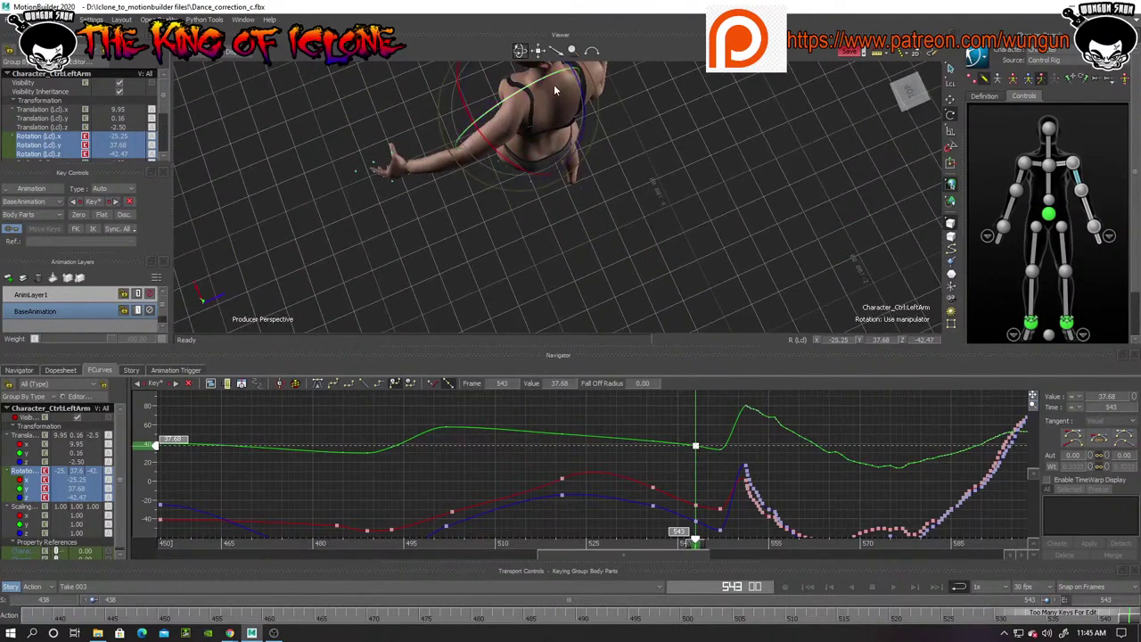
pyautogui.hotkey('ctrl', 'alt', 'x')
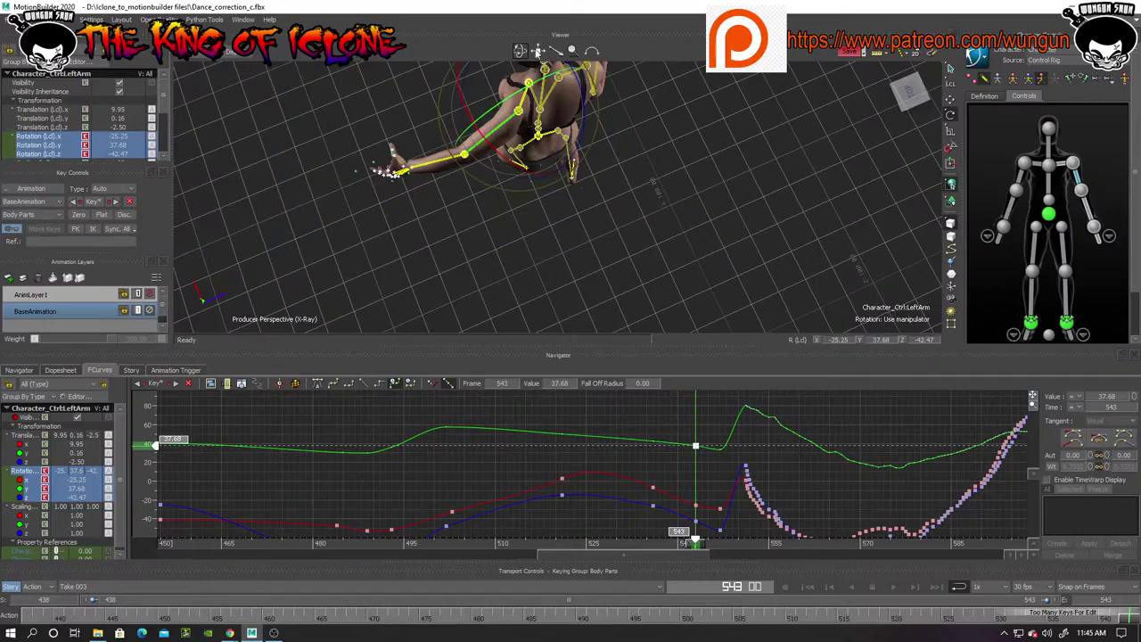
pyautogui.moveTo(537, 50); pyautogui.dragTo(555, 154)
pyautogui.moveTo(524, 52); pyautogui.dragTo(518, 51)
pyautogui.scroll(4, 488, 158)
pyautogui.moveTo(519, 51)
pyautogui.mouseDown()
pyautogui.moveTo(392, 51)
pyautogui.moveTo(508, 51)
pyautogui.mouseUp()
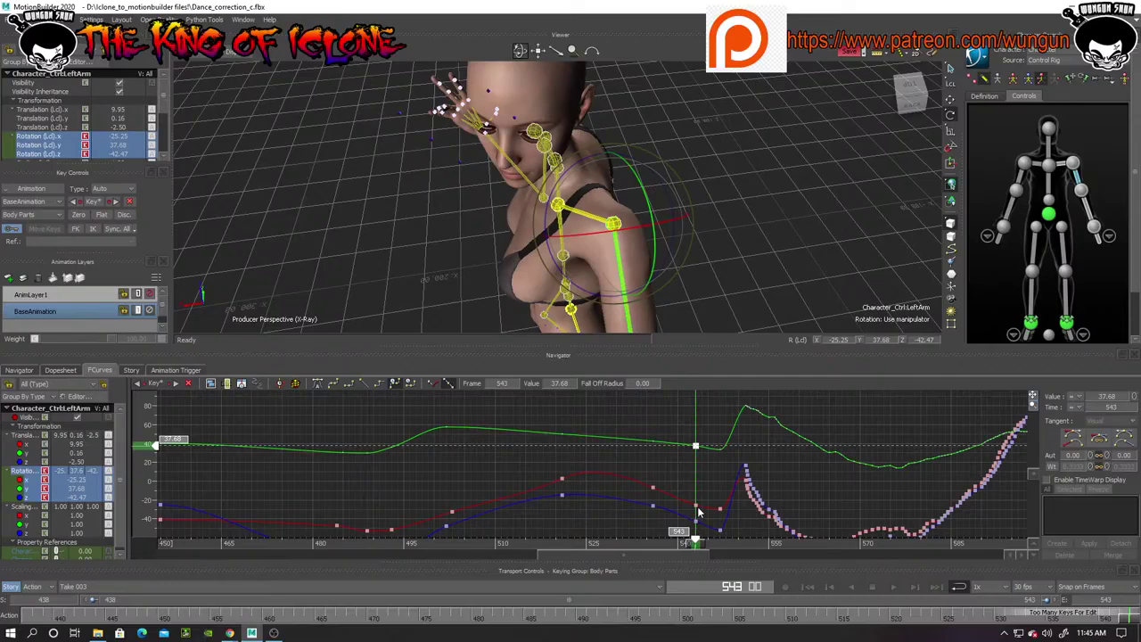
# Try raising the left arm's X rotation key at frame 543 to -6.84
pyautogui.moveTo(699, 510); pyautogui.dragTo(674, 486)
pyautogui.moveTo(522, 50); pyautogui.dragTo(522, 54)
pyautogui.hotkey('ctrl', 'z')
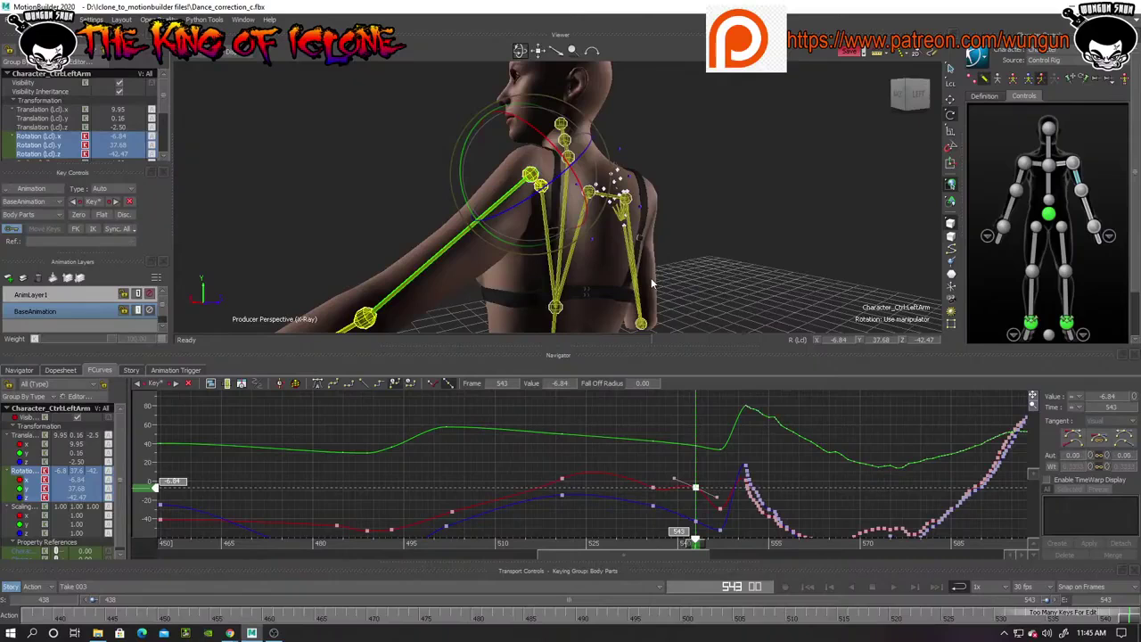
pyautogui.hotkey('ctrl', 'z')
pyautogui.hotkey('ctrl', 'z')
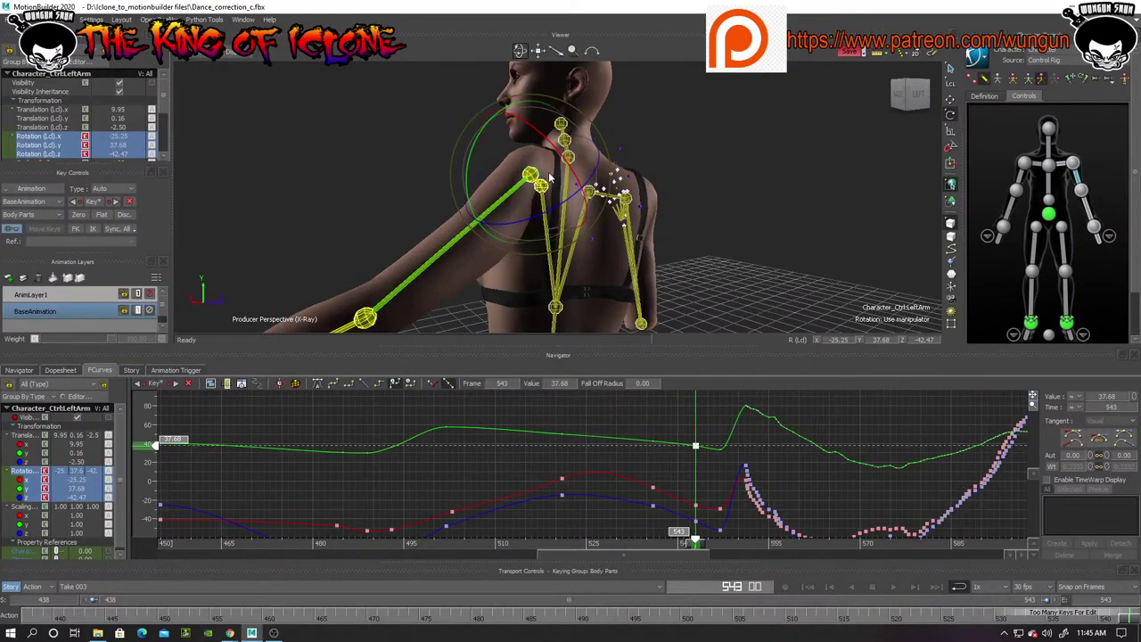
# Try rotating the left arm at frame 543 to X -19.63, Y -3.10 and Z -42.00
pyautogui.moveTo(518, 55)
pyautogui.mouseDown()
pyautogui.moveTo(546, 55)
pyautogui.moveTo(526, 52)
pyautogui.mouseUp()
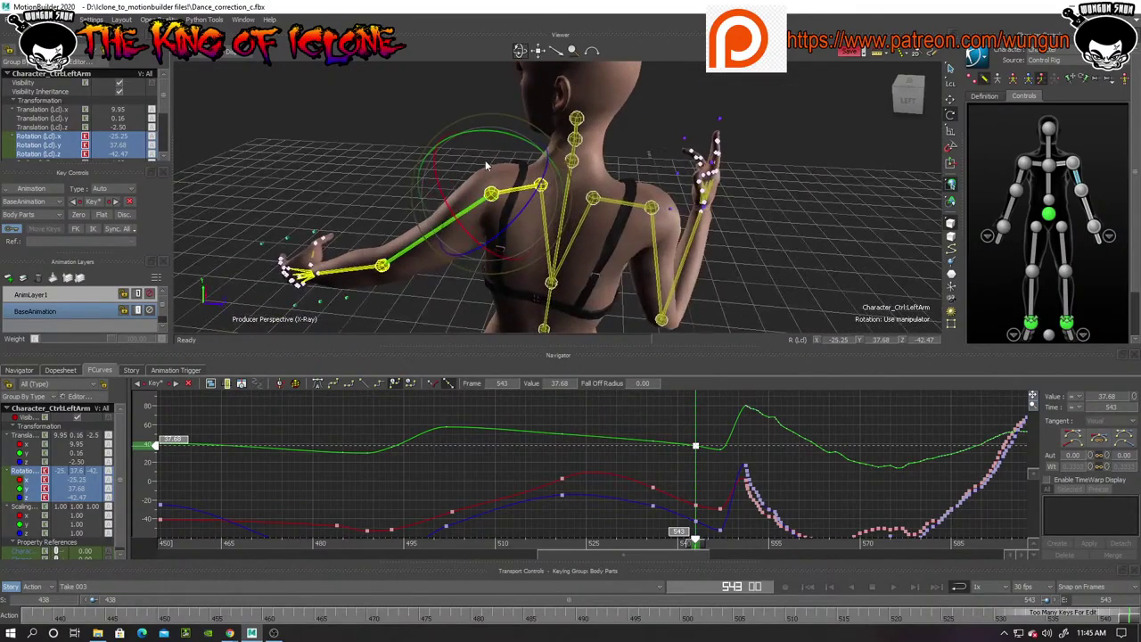
pyautogui.moveTo(486, 165); pyautogui.dragTo(520, 241)
pyautogui.hotkey('ctrl', 'z')
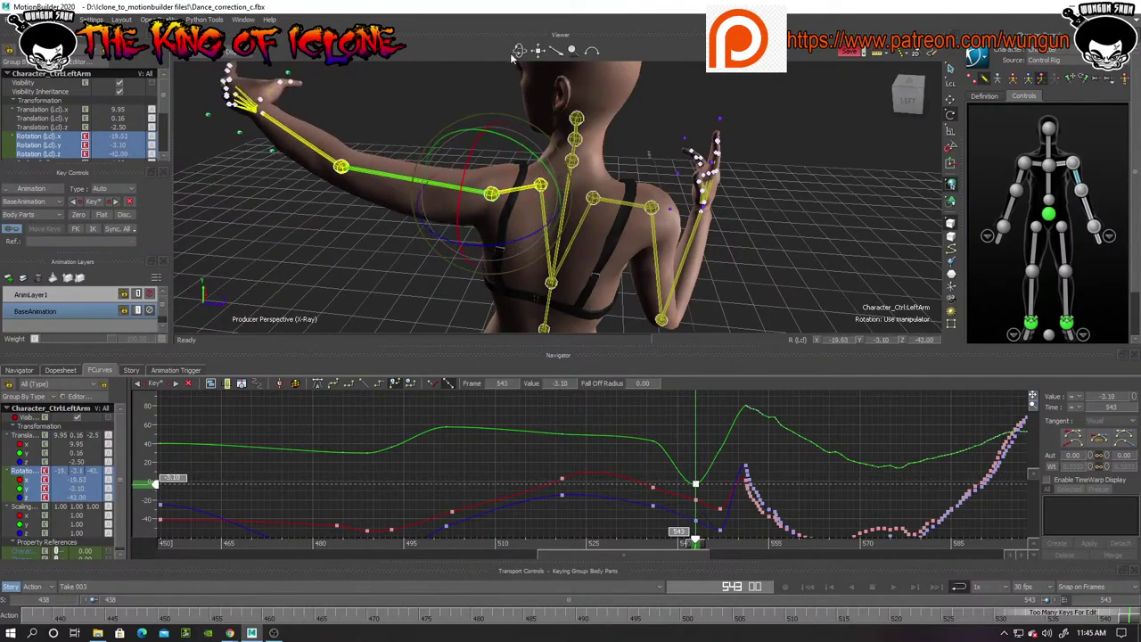
pyautogui.moveTo(518, 51); pyautogui.dragTo(562, 40)
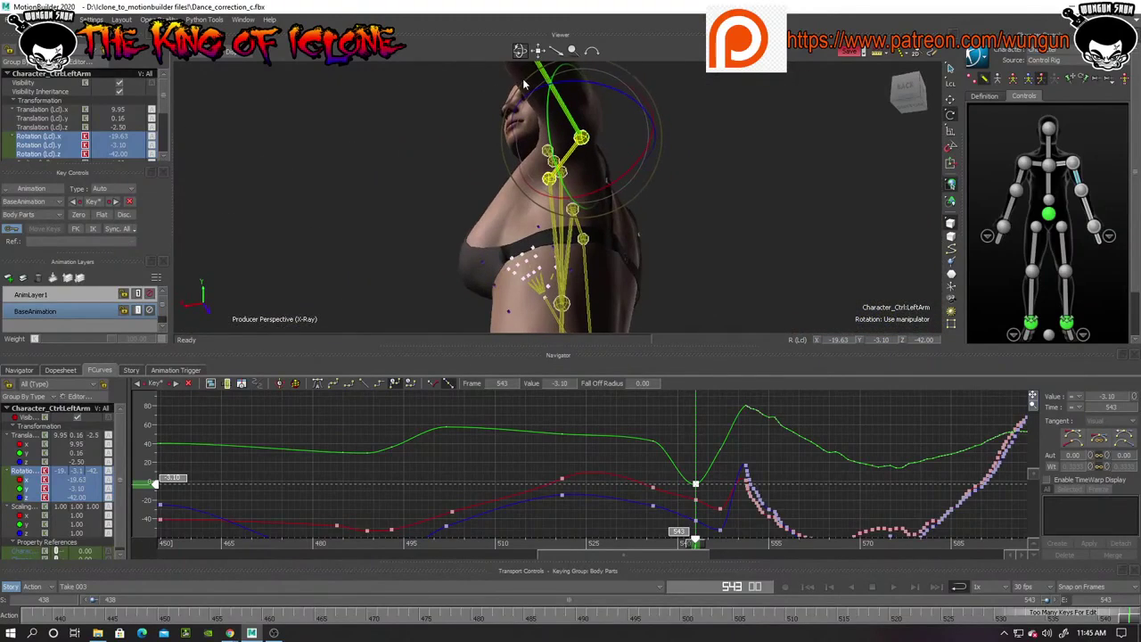
pyautogui.moveTo(526, 85); pyautogui.dragTo(651, 196)
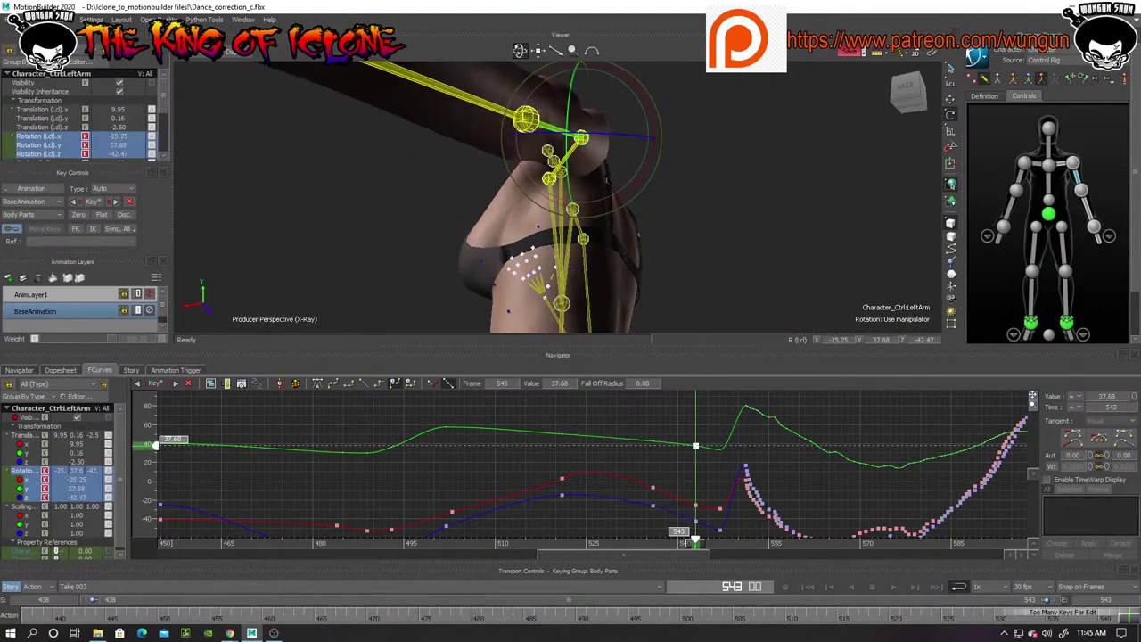
# Go to frame 548, select the left shoulder and frame its Y rotation curve
pyautogui.moveTo(520, 51); pyautogui.dragTo(426, 152)
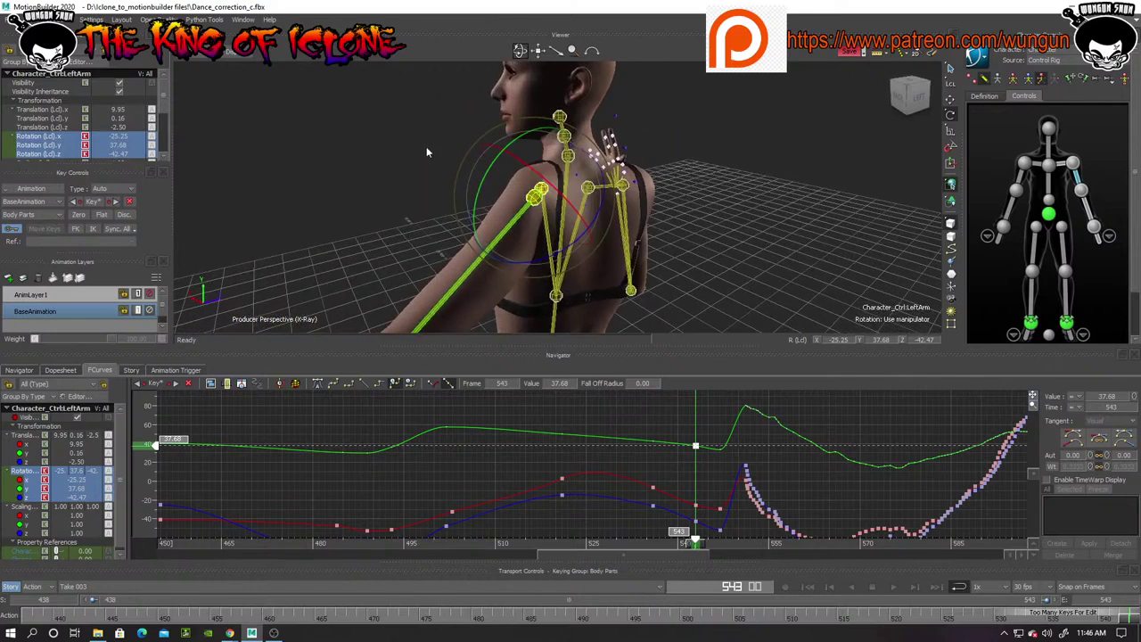
pyautogui.scroll(-4, 426, 147)
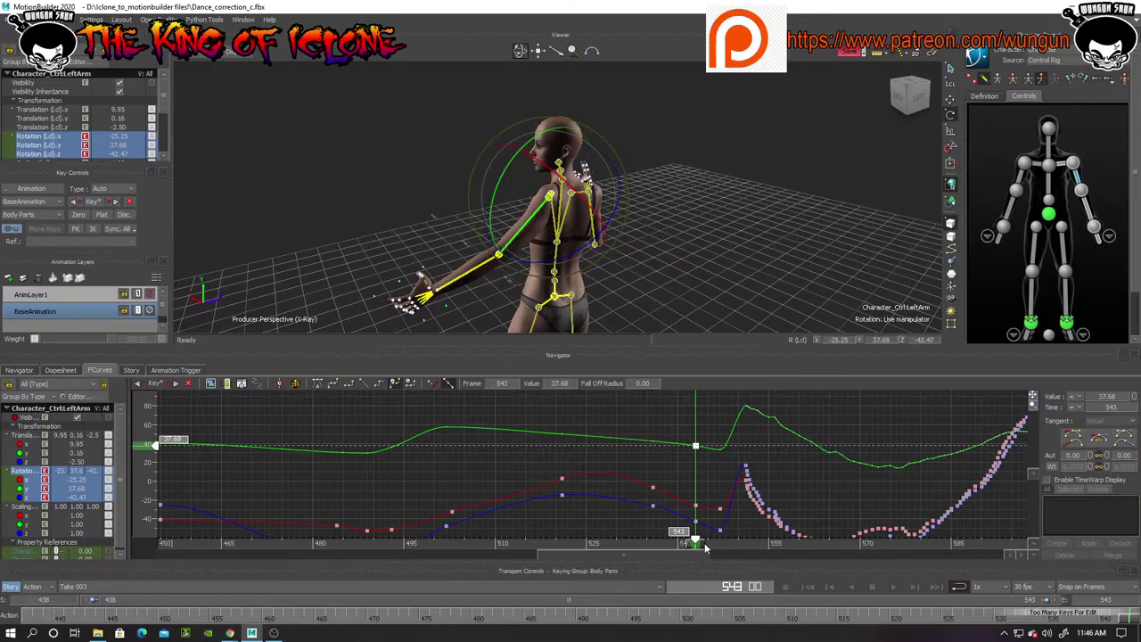
pyautogui.moveTo(701, 550); pyautogui.dragTo(729, 628)
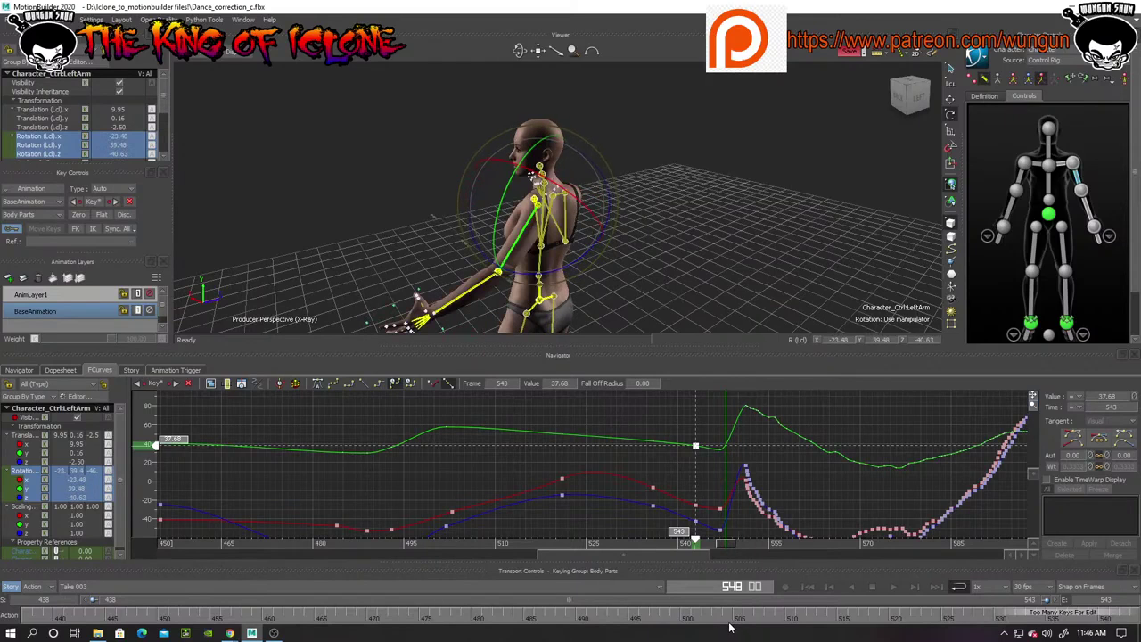
pyautogui.click(1062, 168)
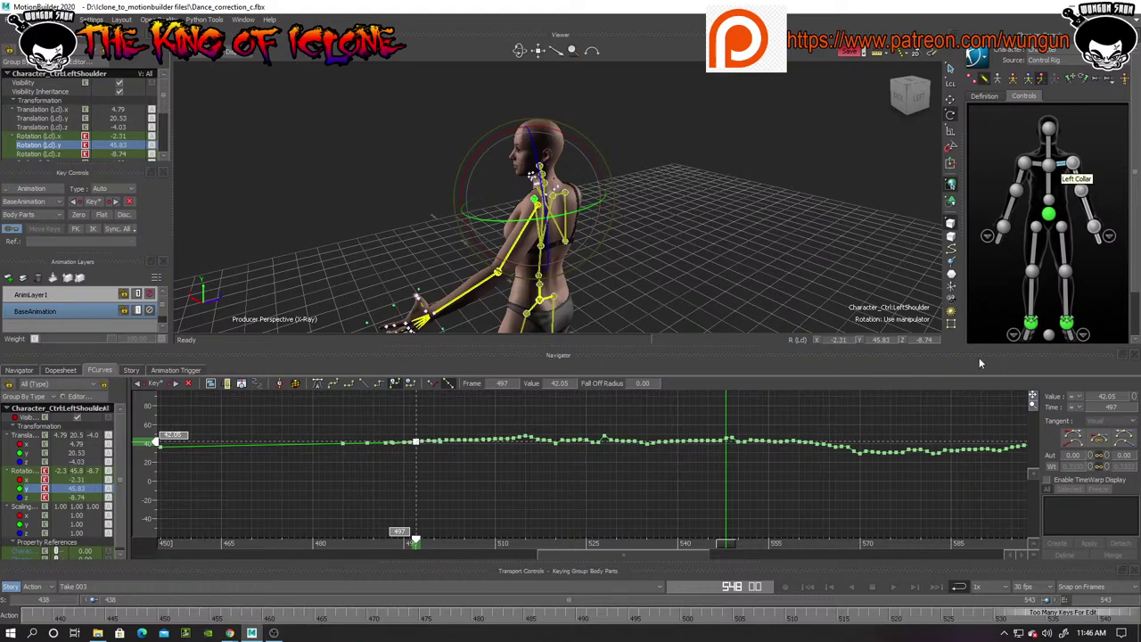
pyautogui.click(1032, 406)
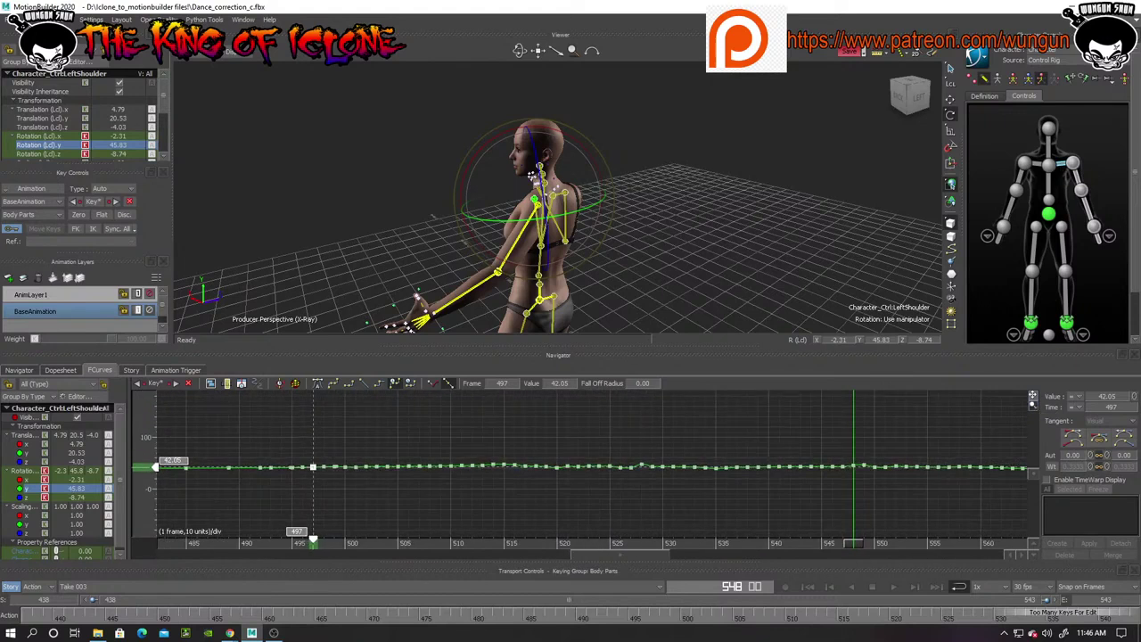
pyautogui.moveTo(1032, 406); pyautogui.dragTo(1034, 409)
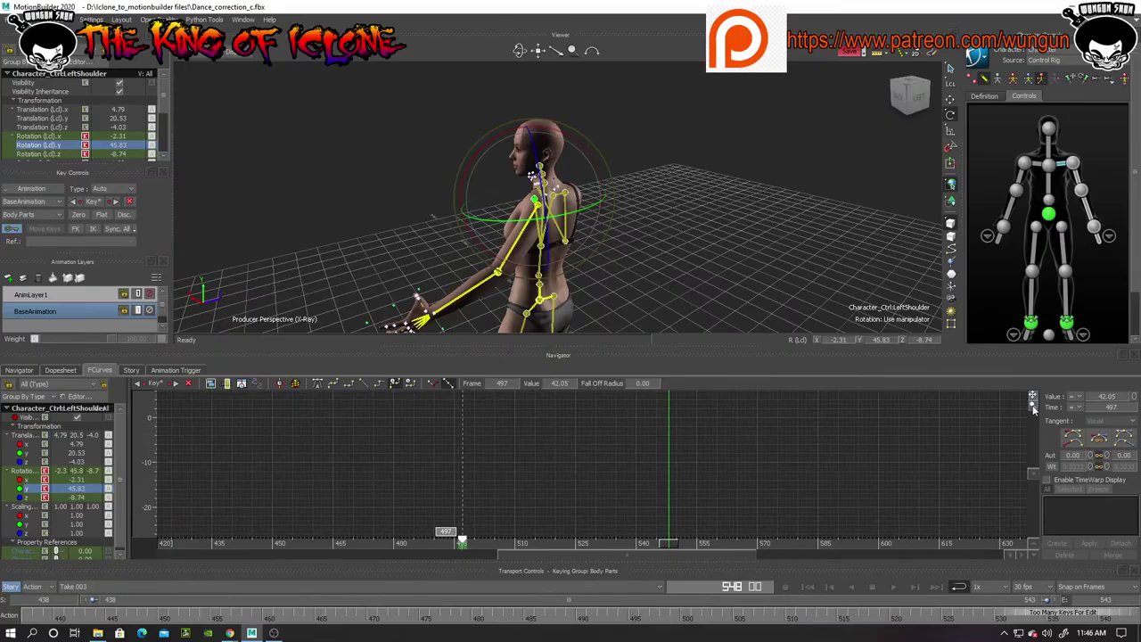
pyautogui.click(1033, 398)
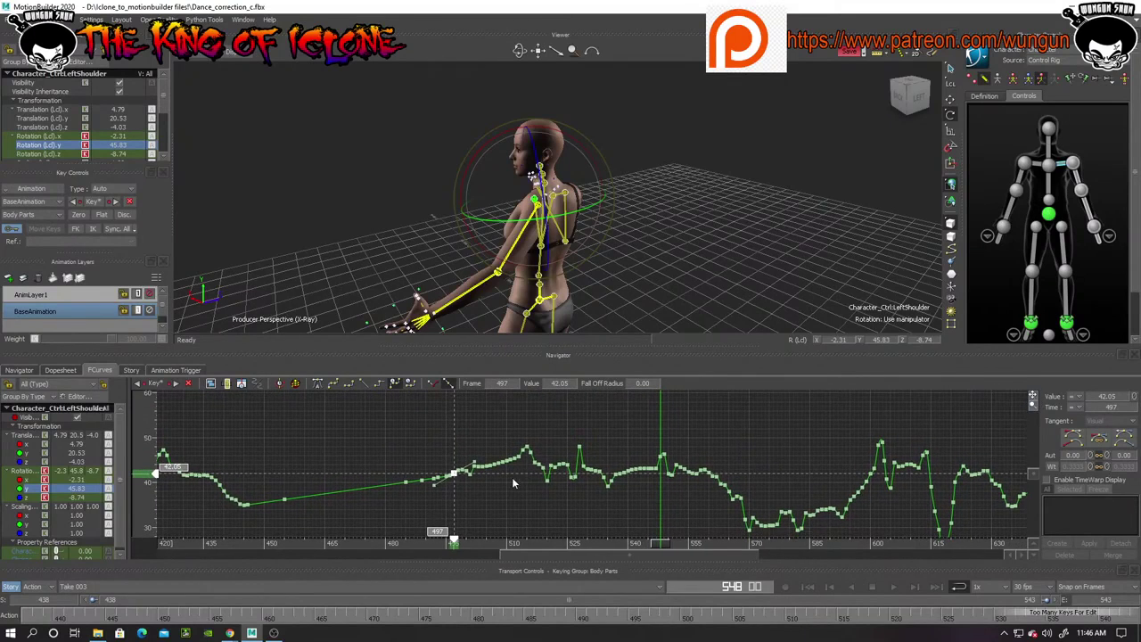
# Delete the left shoulder's Y rotation keys from about frame 537 to 548 and from about 529 to 534
pyautogui.moveTo(609, 435); pyautogui.dragTo(657, 490)
pyautogui.click(623, 505)
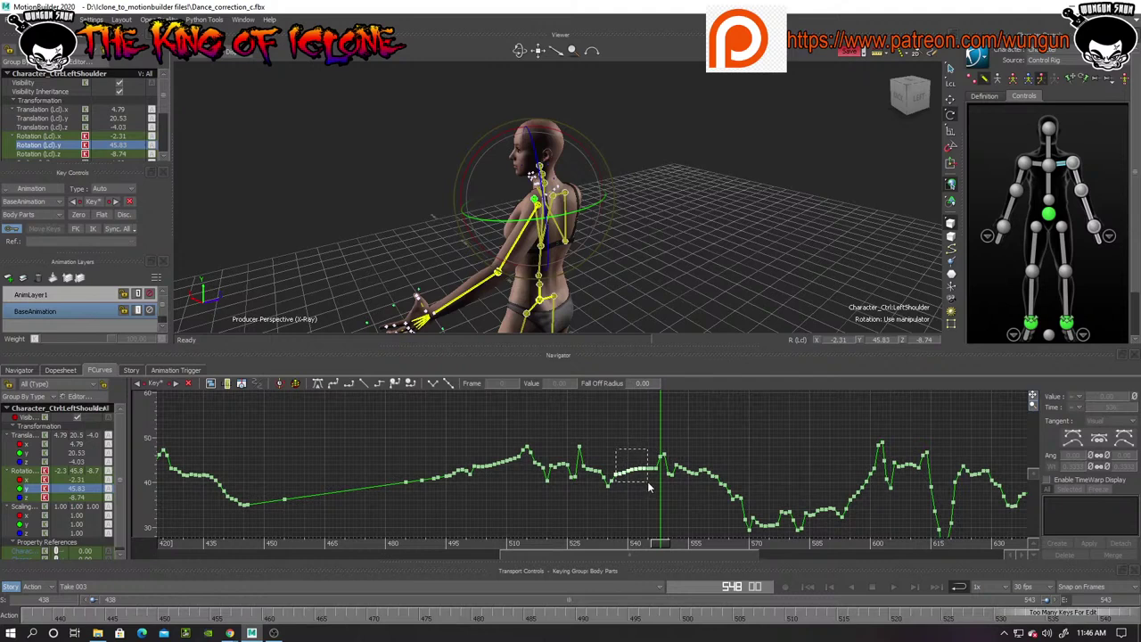
pyautogui.moveTo(652, 481); pyautogui.dragTo(661, 482)
pyautogui.press('Delete')
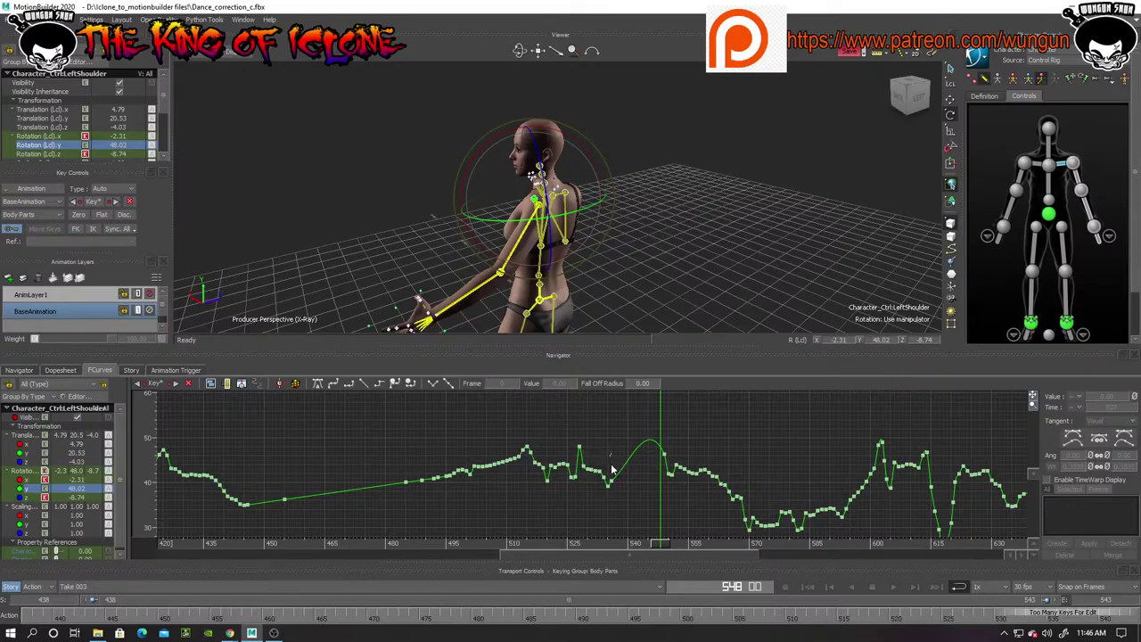
pyautogui.moveTo(610, 453); pyautogui.dragTo(578, 482)
pyautogui.press('Delete')
# Thin out the left shoulder's Y rotation keys between about frames 503 and 526, leaving only the main peaks and dips
pyautogui.moveTo(591, 443); pyautogui.dragTo(531, 485)
pyautogui.press('Delete')
pyautogui.moveTo(473, 459); pyautogui.dragTo(524, 475)
pyautogui.press('Delete')
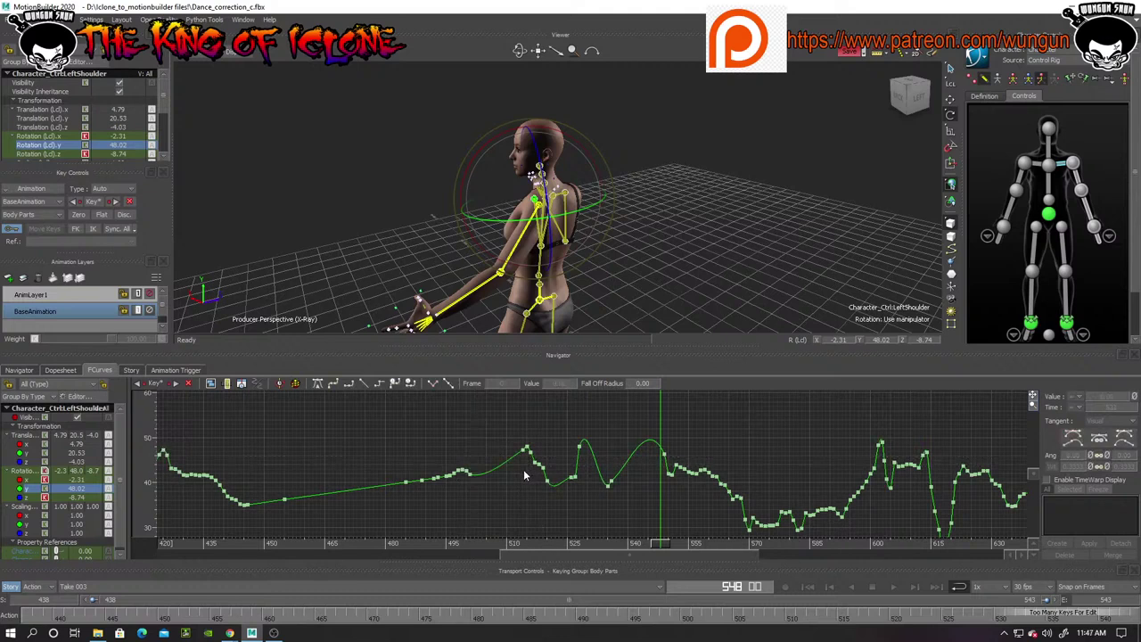
pyautogui.moveTo(533, 458); pyautogui.dragTo(573, 488)
pyautogui.press('Delete')
pyautogui.press('Delete')
pyautogui.press('Delete')
# Delete the left shoulder's extra Y rotation keys at about frames 536 and 527
pyautogui.moveTo(664, 545); pyautogui.dragTo(606, 563)
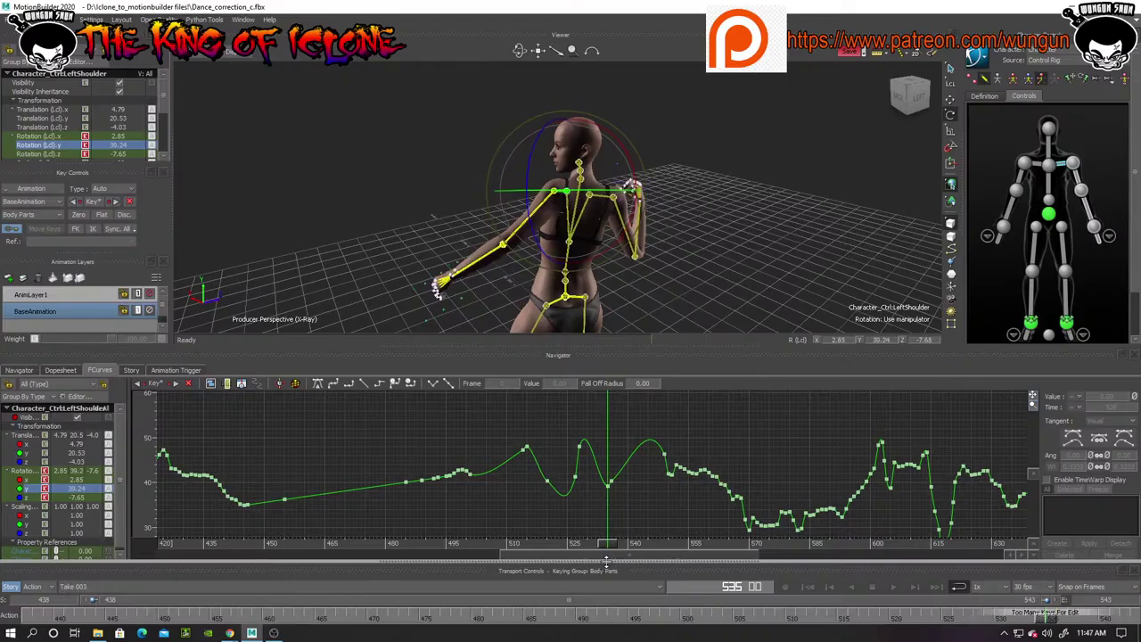
pyautogui.click(612, 481)
pyautogui.press('Delete')
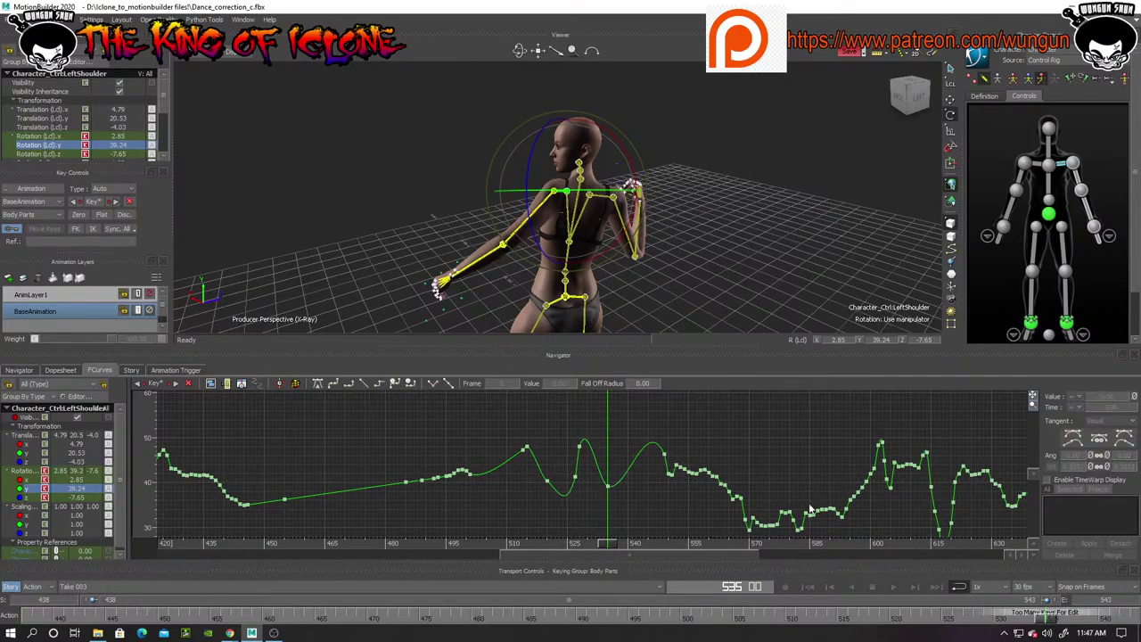
pyautogui.moveTo(1033, 399); pyautogui.dragTo(1122, 438)
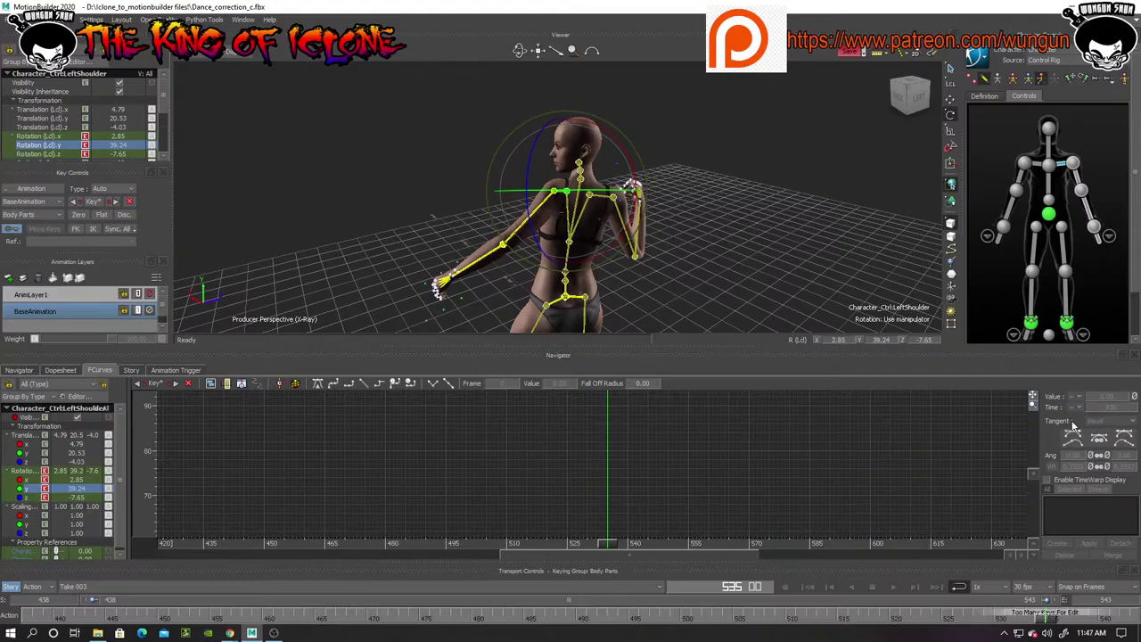
pyautogui.click(1035, 398)
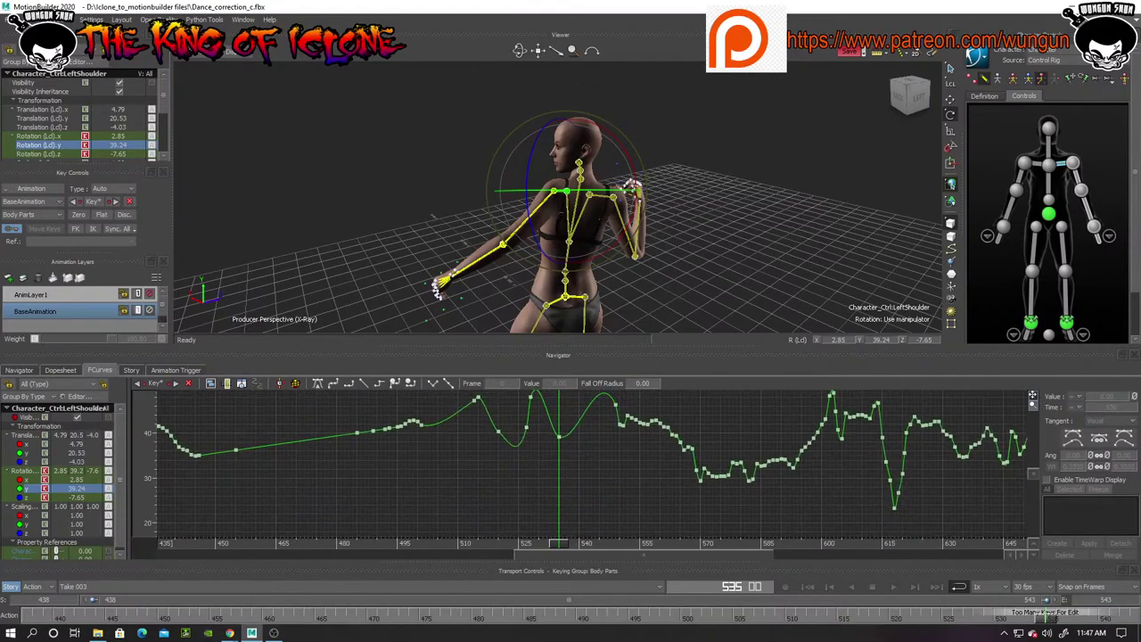
pyautogui.moveTo(1033, 406); pyautogui.dragTo(1077, 458)
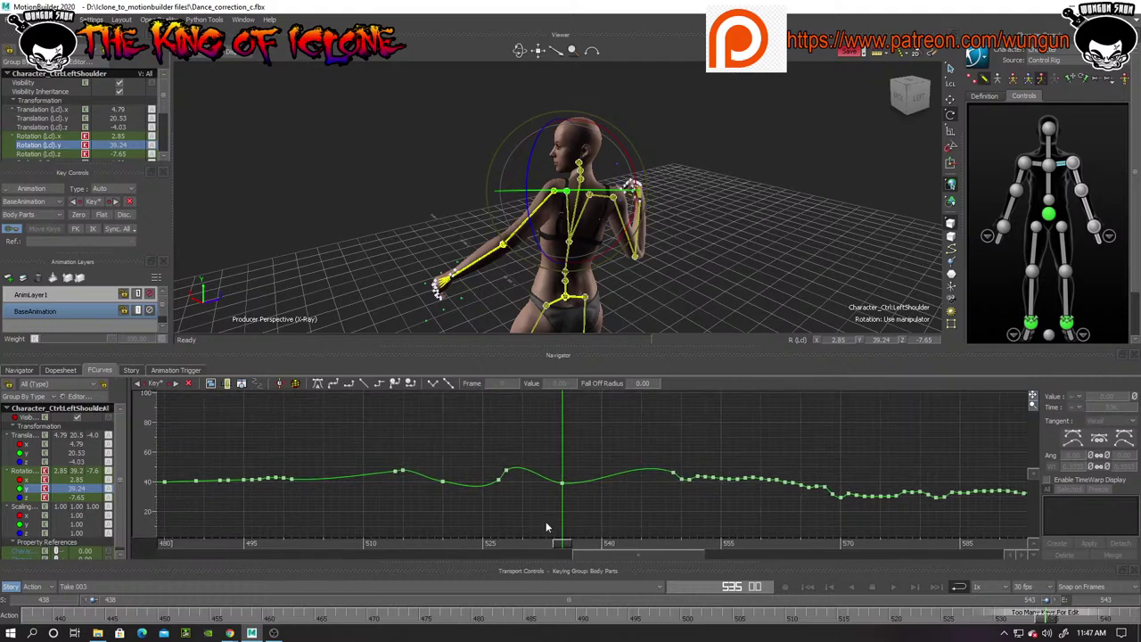
pyautogui.moveTo(566, 546); pyautogui.dragTo(467, 541)
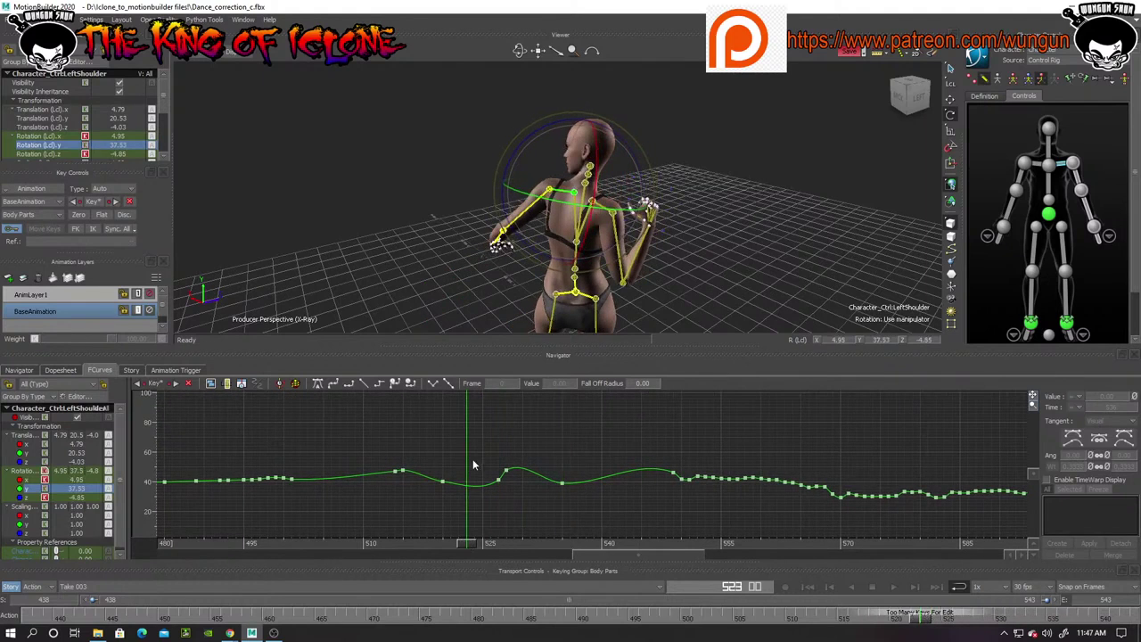
pyautogui.moveTo(497, 487); pyautogui.dragTo(502, 487)
pyautogui.press('Delete')
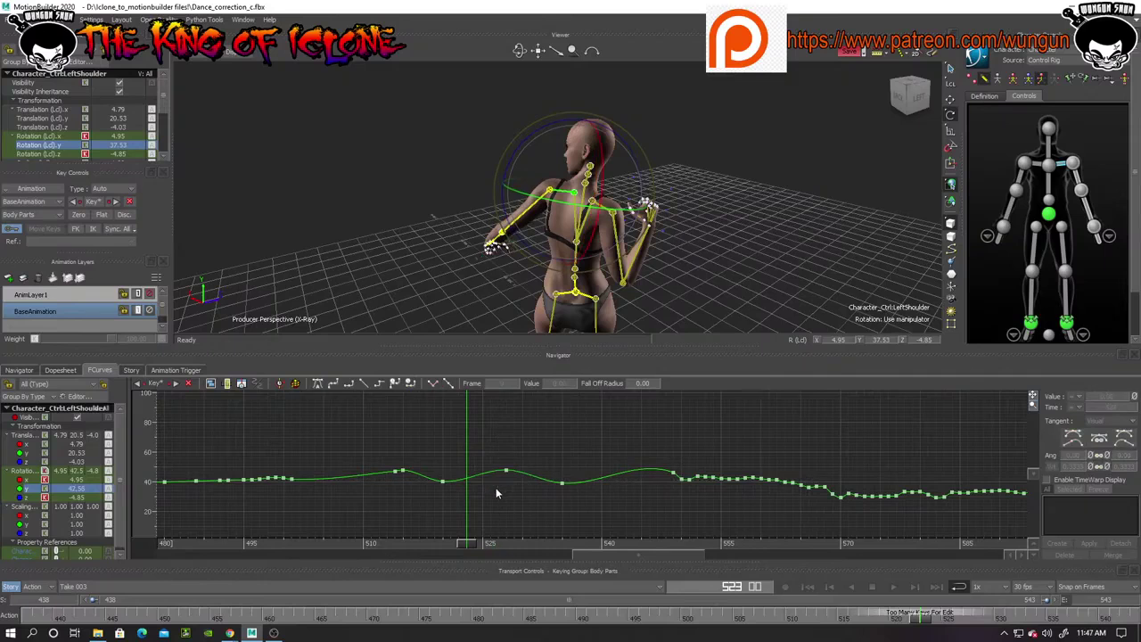
# Scrub the dance between frames 523 and 548, also from the front, to check the left shoulder's motion
pyautogui.moveTo(471, 541)
pyautogui.mouseDown()
pyautogui.moveTo(258, 543)
pyautogui.moveTo(526, 590)
pyautogui.moveTo(754, 598)
pyautogui.moveTo(614, 599)
pyautogui.moveTo(683, 604)
pyautogui.moveTo(661, 596)
pyautogui.mouseUp()
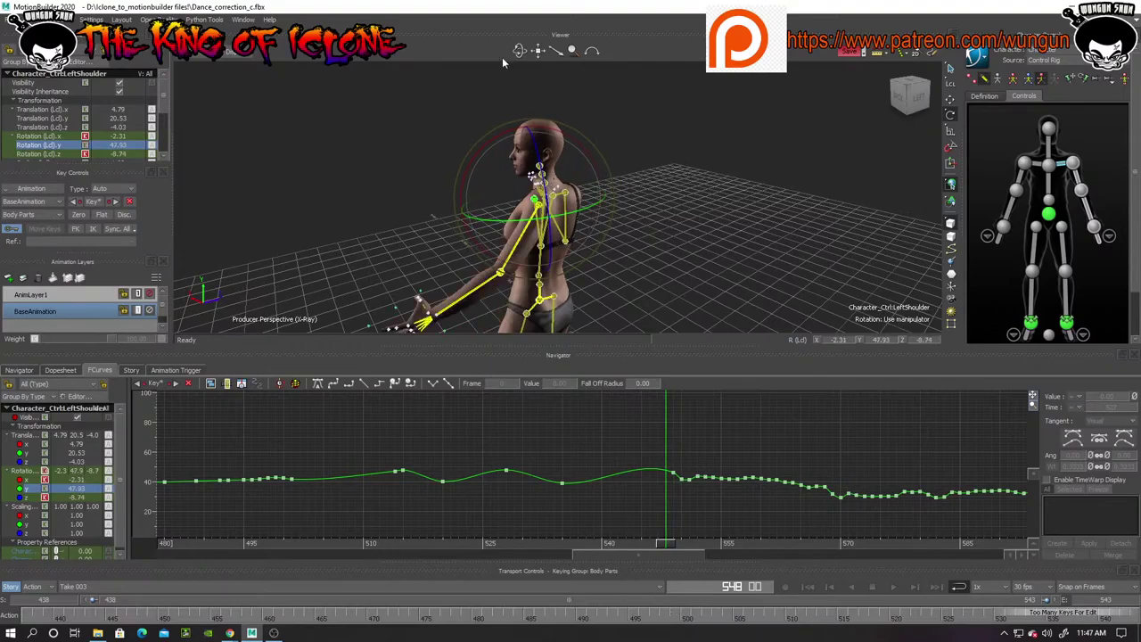
pyautogui.moveTo(517, 52); pyautogui.dragTo(679, 432)
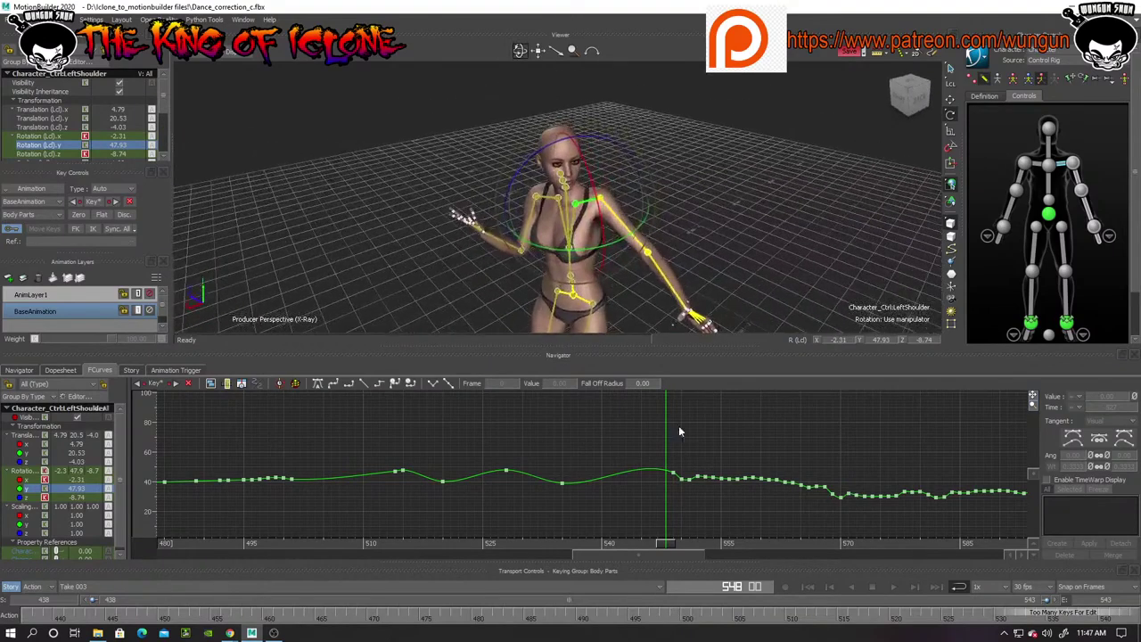
pyautogui.moveTo(670, 548)
pyautogui.mouseDown()
pyautogui.moveTo(618, 547)
pyautogui.moveTo(644, 548)
pyautogui.moveTo(630, 550)
pyautogui.mouseUp()
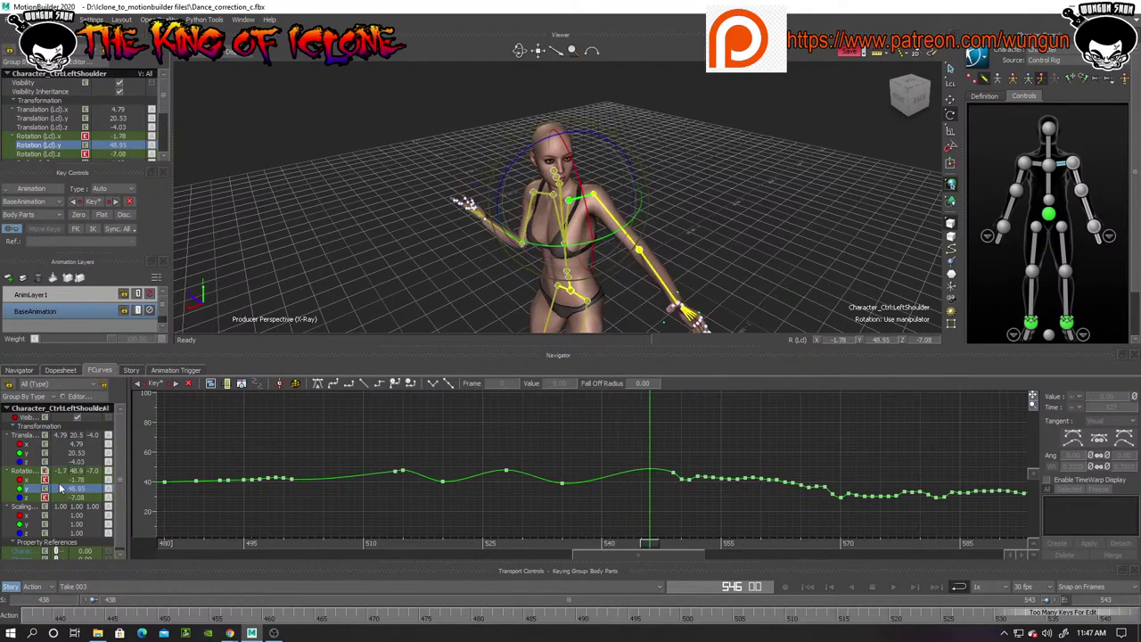
# Display the left shoulder's X rotation curve and delete its keys from frame 530 to 548
pyautogui.click(31, 480)
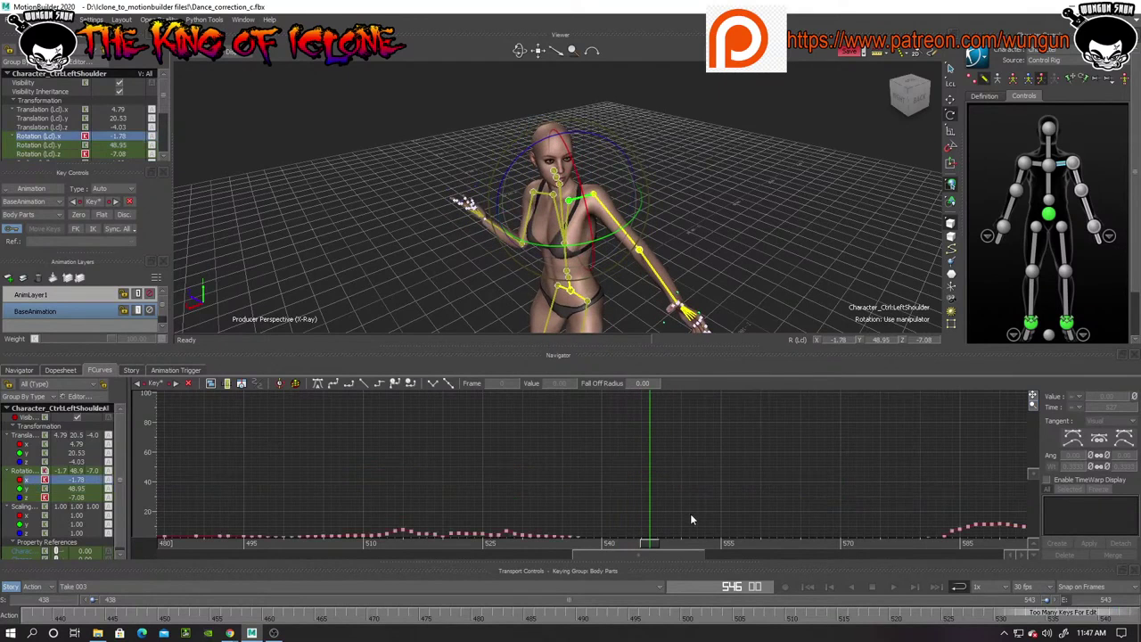
pyautogui.moveTo(1034, 405)
pyautogui.mouseDown()
pyautogui.moveTo(1032, 388)
pyautogui.moveTo(1030, 417)
pyautogui.moveTo(1027, 389)
pyautogui.mouseUp()
pyautogui.moveTo(1036, 459); pyautogui.dragTo(934, 89)
pyautogui.moveTo(1033, 395); pyautogui.dragTo(1005, 308)
pyautogui.moveTo(1033, 406)
pyautogui.mouseDown()
pyautogui.moveTo(1031, 451)
pyautogui.moveTo(1029, 428)
pyautogui.mouseUp()
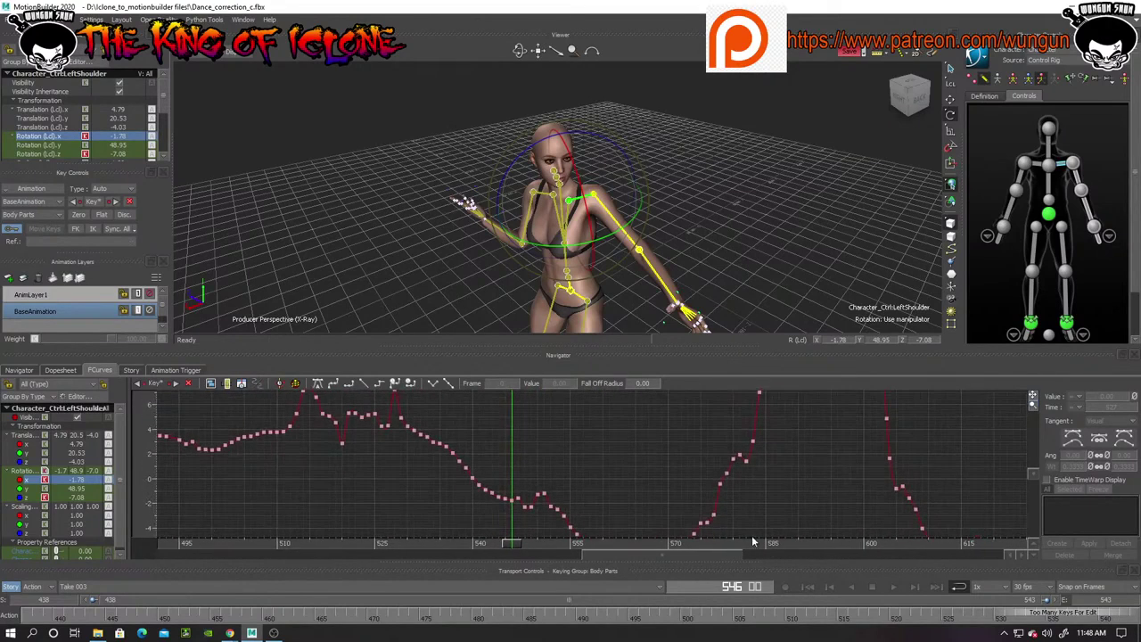
pyautogui.moveTo(506, 546); pyautogui.dragTo(520, 569)
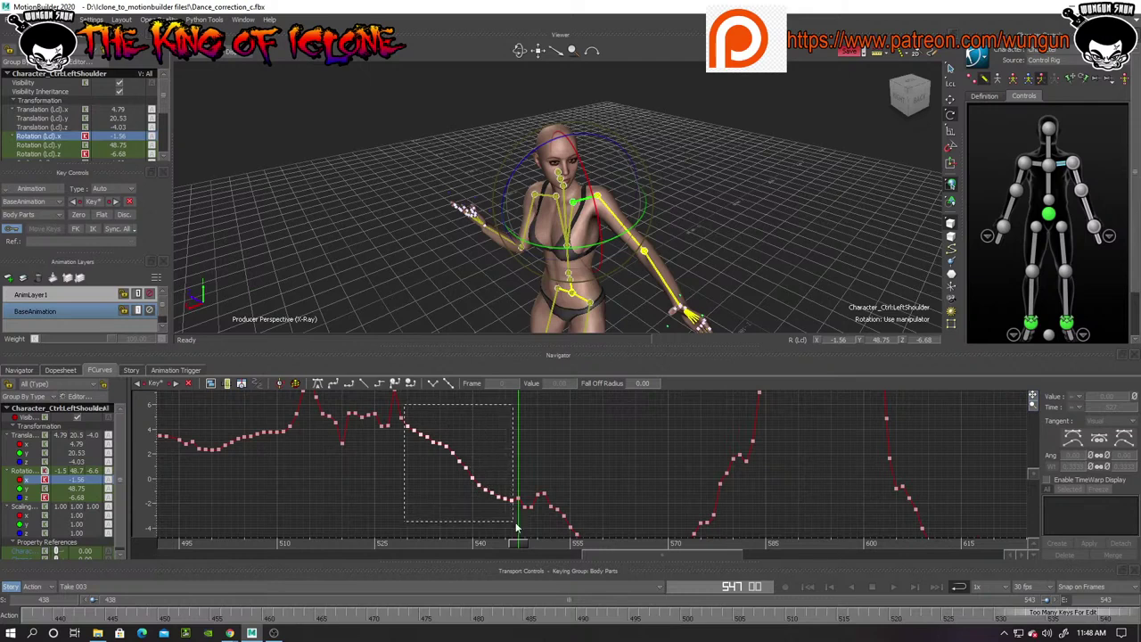
pyautogui.moveTo(515, 528); pyautogui.dragTo(527, 533)
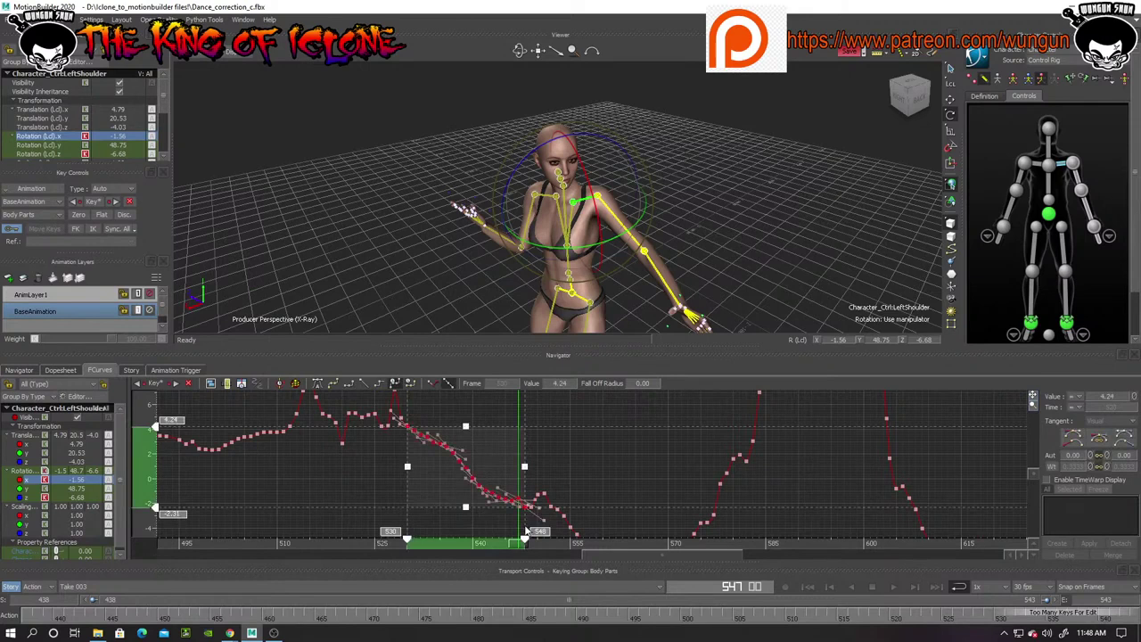
pyautogui.press('Delete')
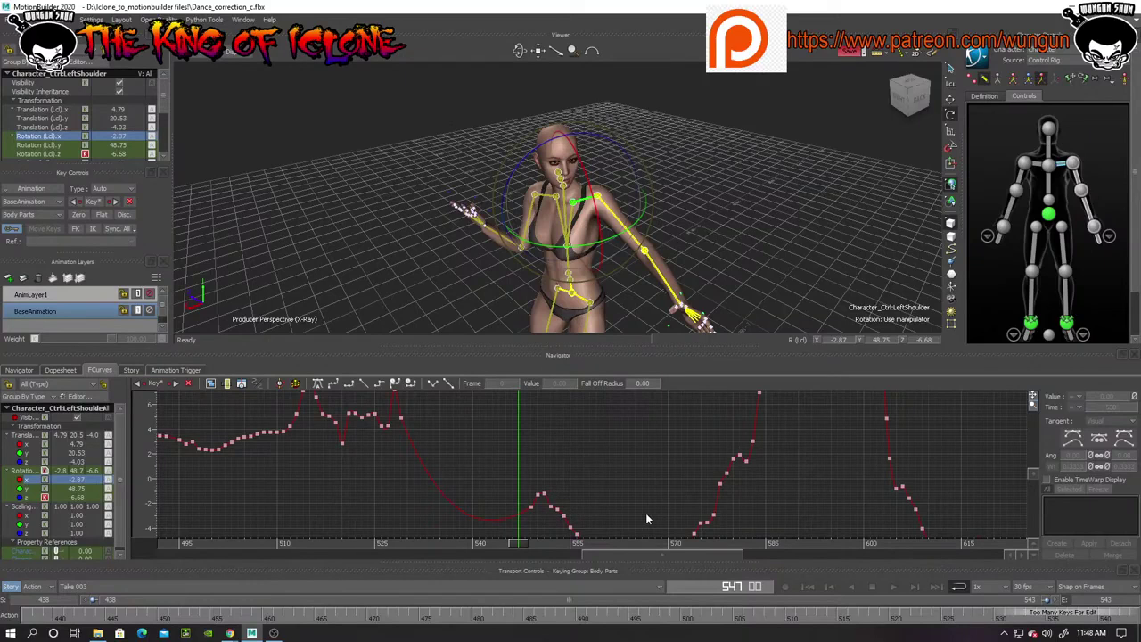
pyautogui.keyDown('shift'); pyautogui.moveTo(645, 513); pyautogui.dragTo(621, 440); pyautogui.keyUp('shift')
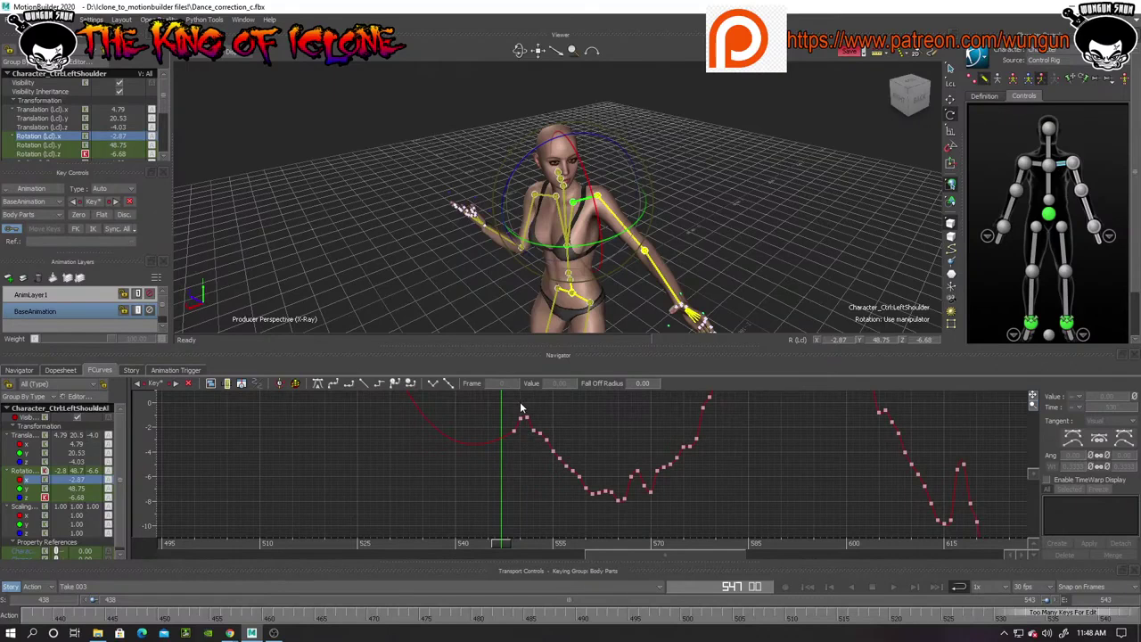
# Delete the left shoulder's X rotation keys between about frames 550 and 563 and scrub back to frame 544
pyautogui.moveTo(521, 408); pyautogui.dragTo(614, 506)
pyautogui.press('Delete')
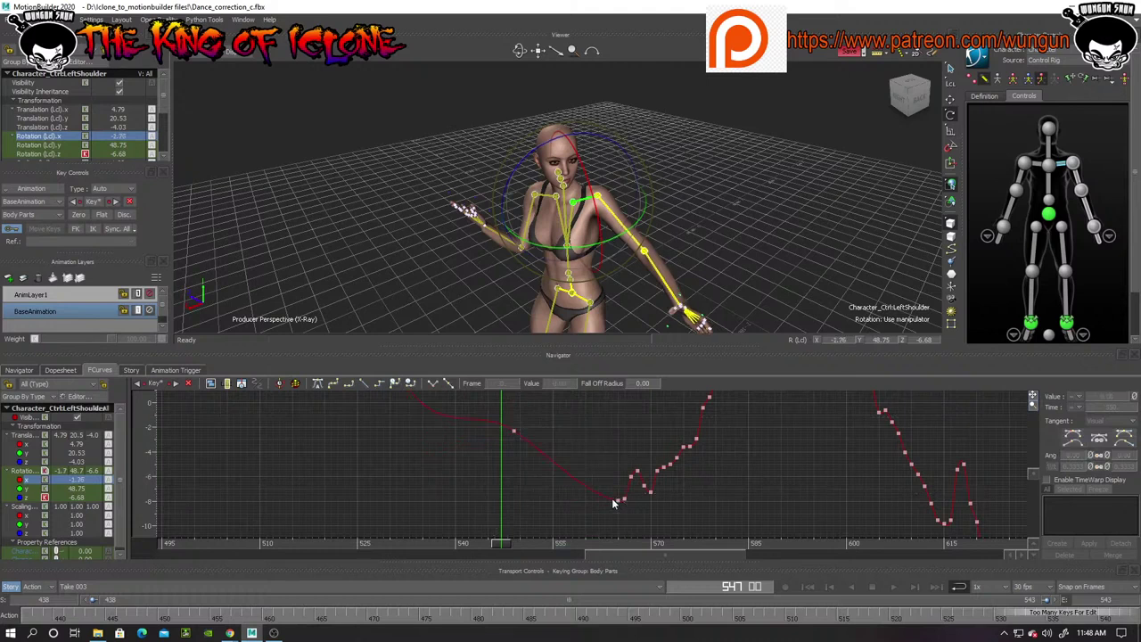
pyautogui.moveTo(613, 559); pyautogui.dragTo(566, 545)
pyautogui.moveTo(513, 536); pyautogui.dragTo(610, 511)
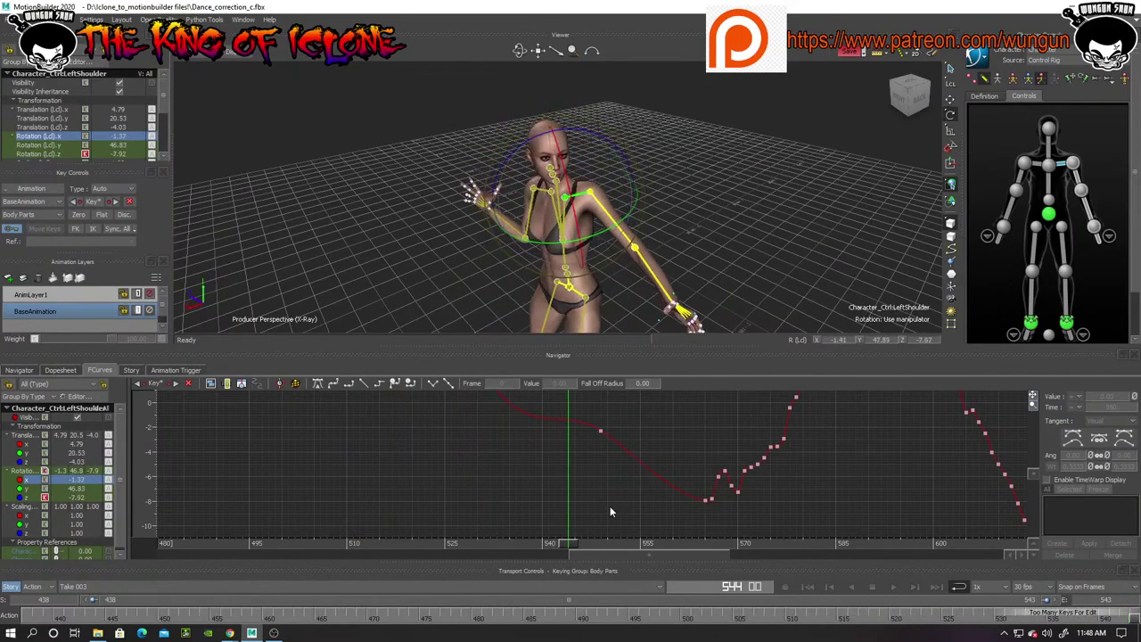
# Delete the left shoulder's X rotation keys from frame 521 to 527 and the key at frame 529
pyautogui.click(602, 432)
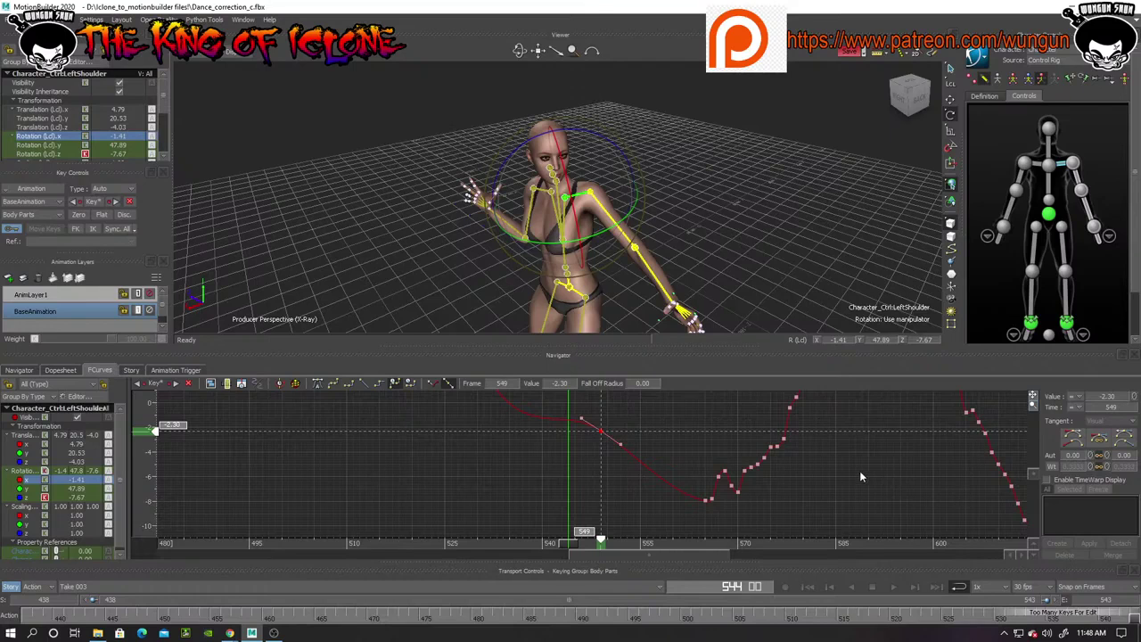
pyautogui.keyDown('shift'); pyautogui.moveTo(860, 472); pyautogui.dragTo(863, 527); pyautogui.keyUp('shift')
pyautogui.keyDown('shift'); pyautogui.moveTo(774, 486); pyautogui.dragTo(777, 513); pyautogui.keyUp('shift')
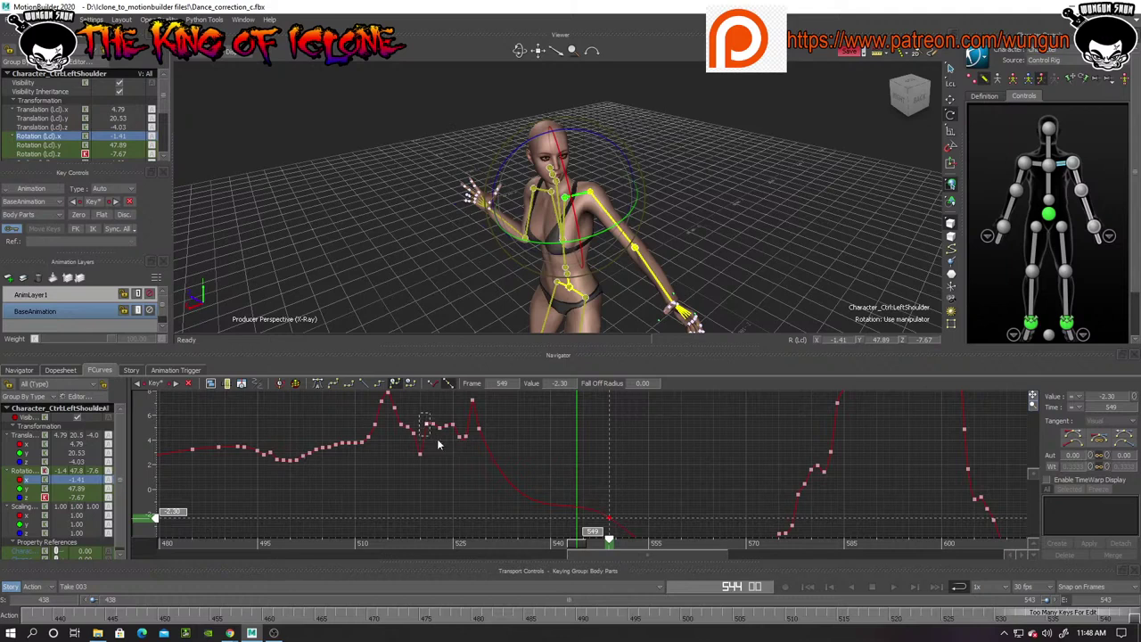
pyautogui.moveTo(438, 444); pyautogui.dragTo(470, 453)
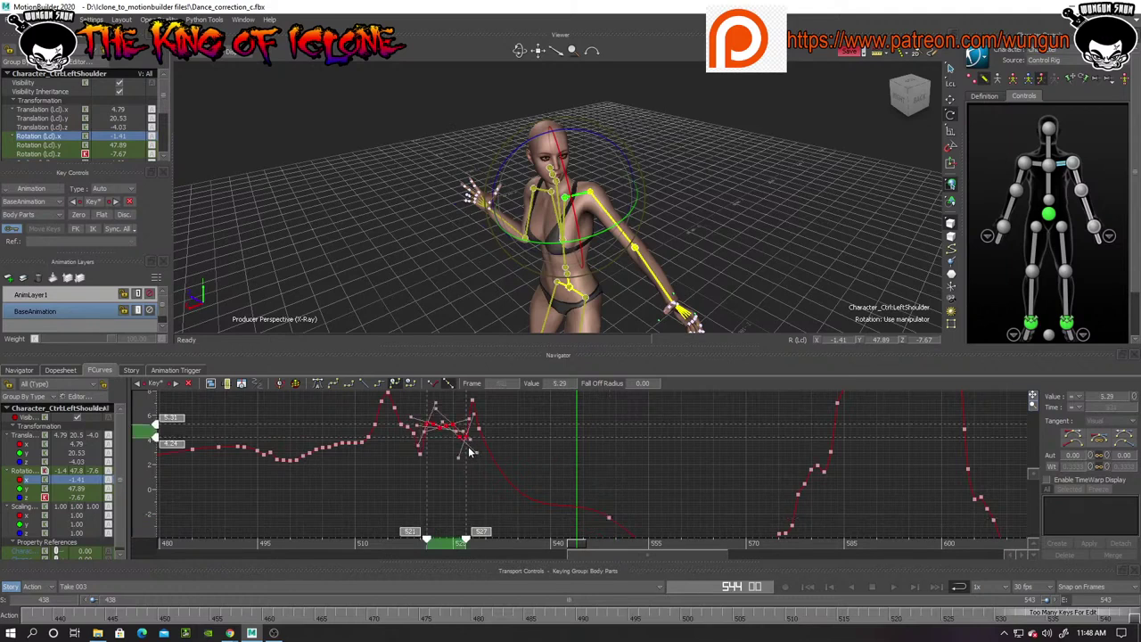
pyautogui.click(466, 452)
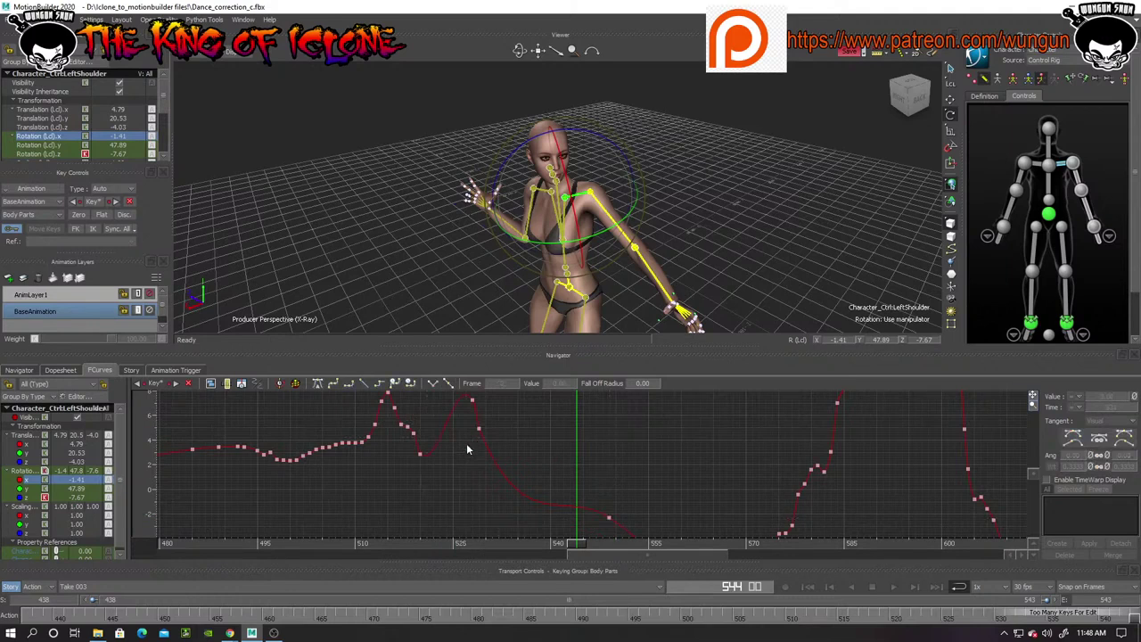
pyautogui.click(480, 428)
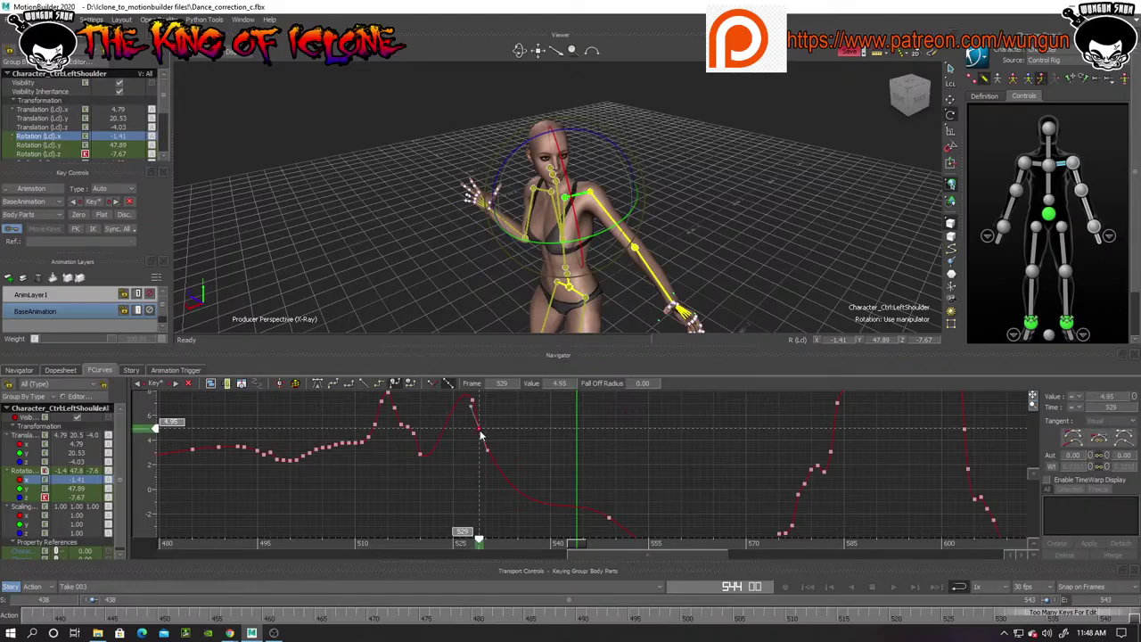
pyautogui.press('Delete')
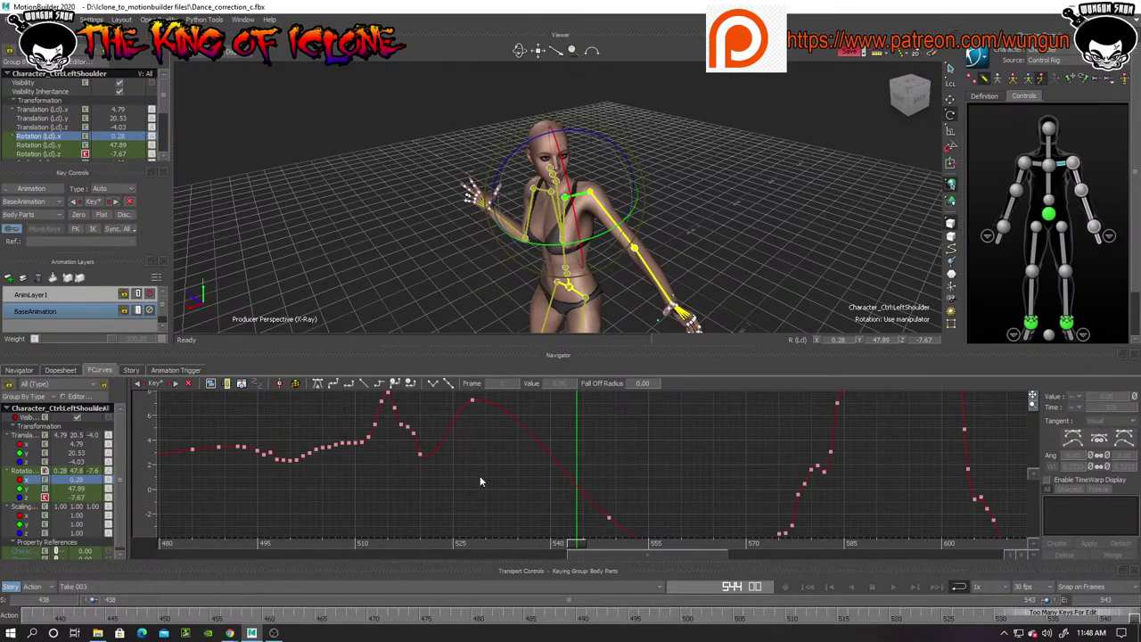
# Thin out the left shoulder's X rotation keys between about frames 498 and 519, keeping only the peak at frame 515
pyautogui.keyDown('shift'); pyautogui.moveTo(463, 456); pyautogui.dragTo(470, 484); pyautogui.keyUp('shift')
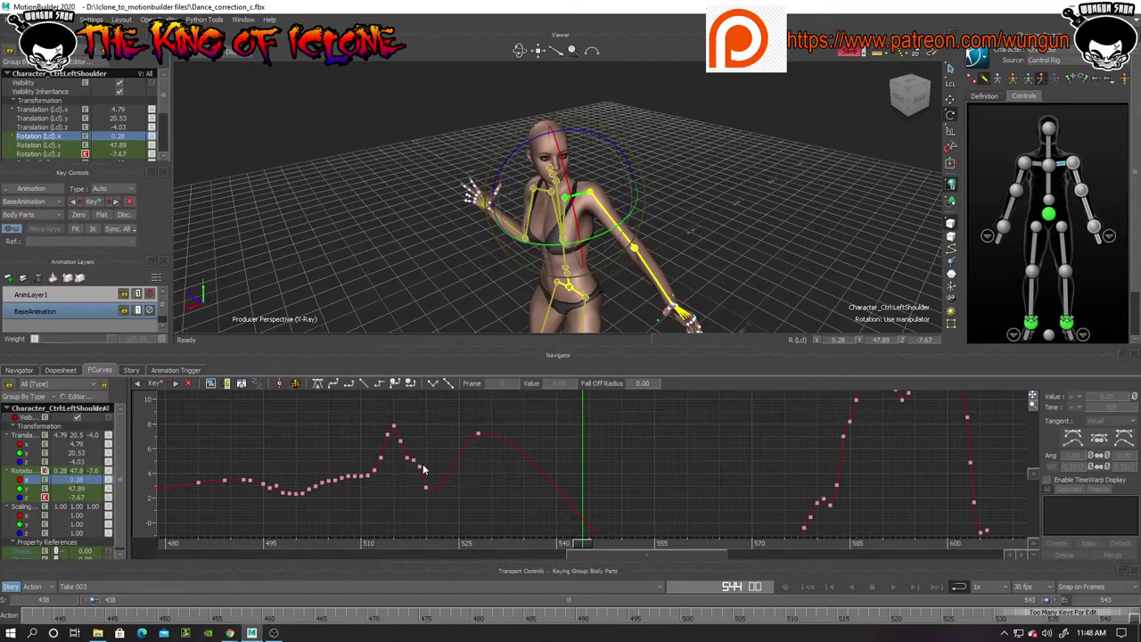
pyautogui.moveTo(404, 472); pyautogui.dragTo(425, 485)
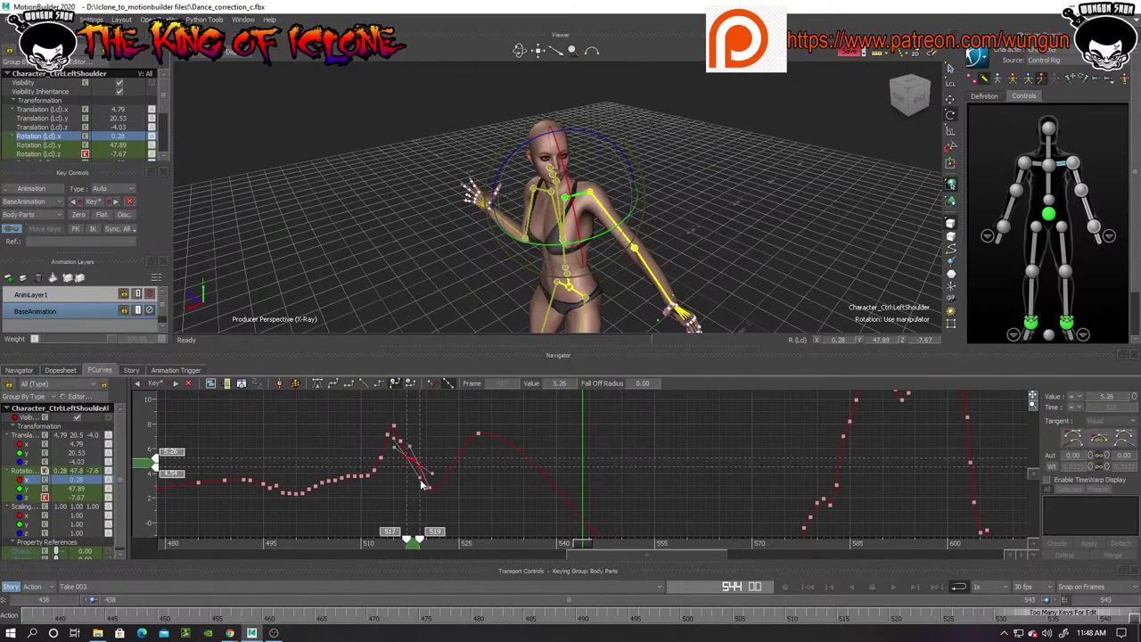
pyautogui.click(447, 476)
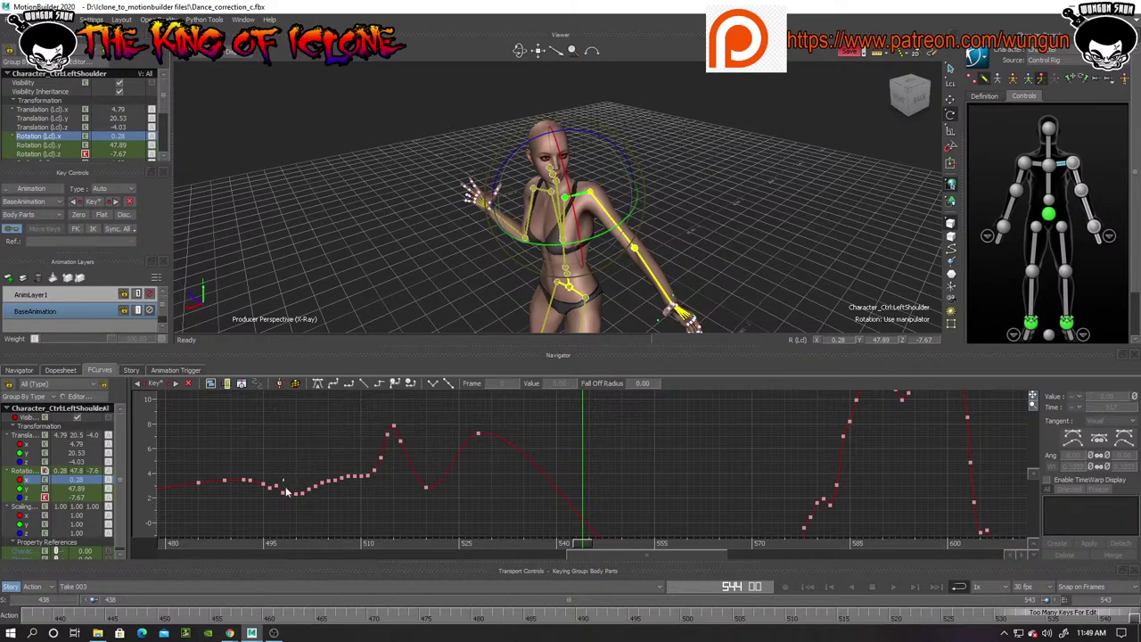
pyautogui.moveTo(319, 501); pyautogui.dragTo(380, 487)
pyautogui.press('Delete')
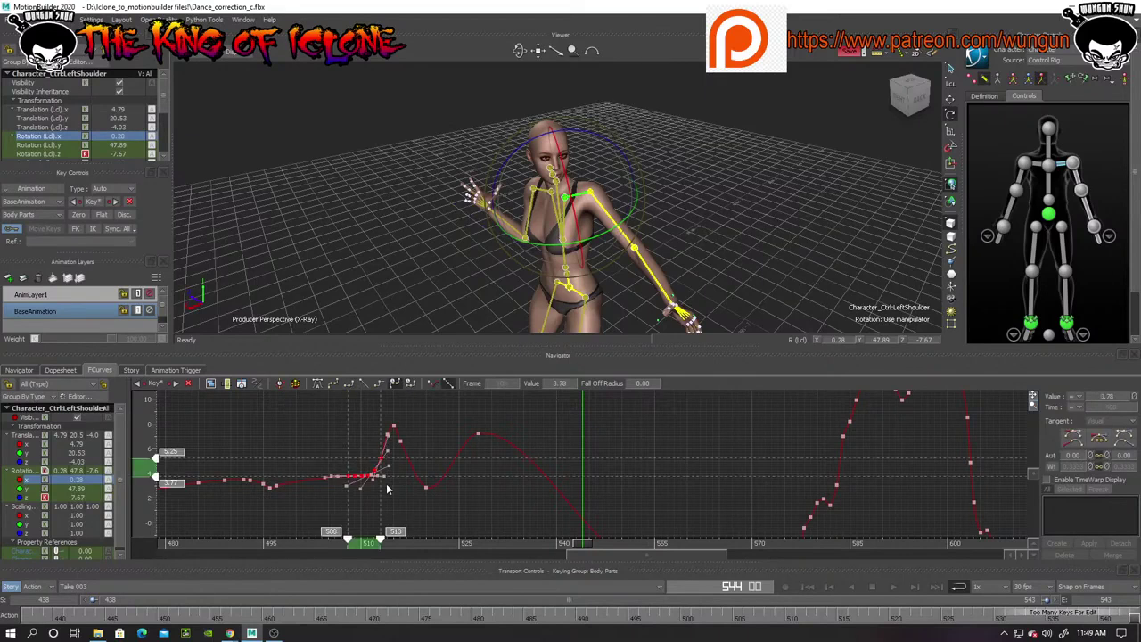
pyautogui.press('Delete')
pyautogui.moveTo(398, 442); pyautogui.dragTo(416, 445)
pyautogui.press('Delete')
# Level the tangent of the X rotation peak key at frame 515 and scrub to that frame
pyautogui.click(395, 430)
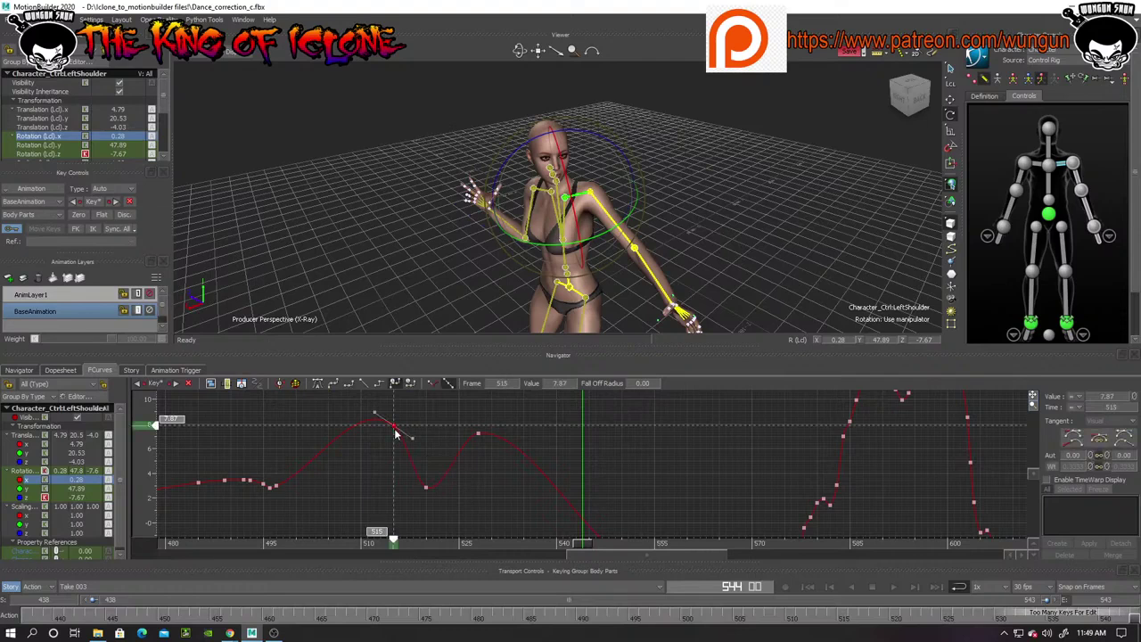
pyautogui.moveTo(376, 417); pyautogui.dragTo(366, 431)
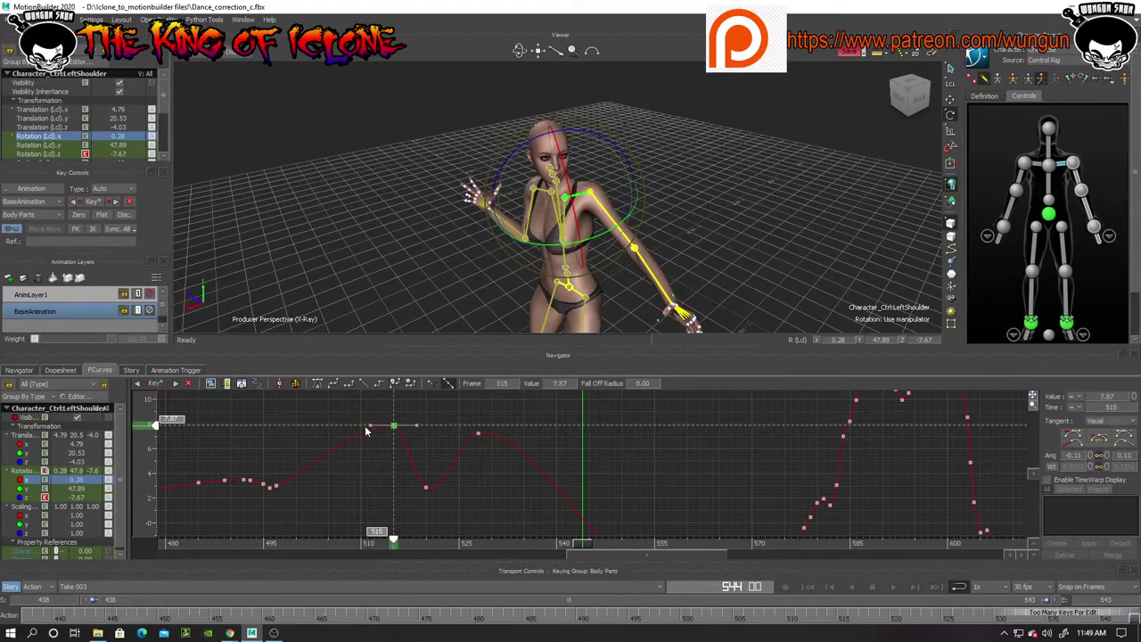
pyautogui.moveTo(586, 544); pyautogui.dragTo(397, 563)
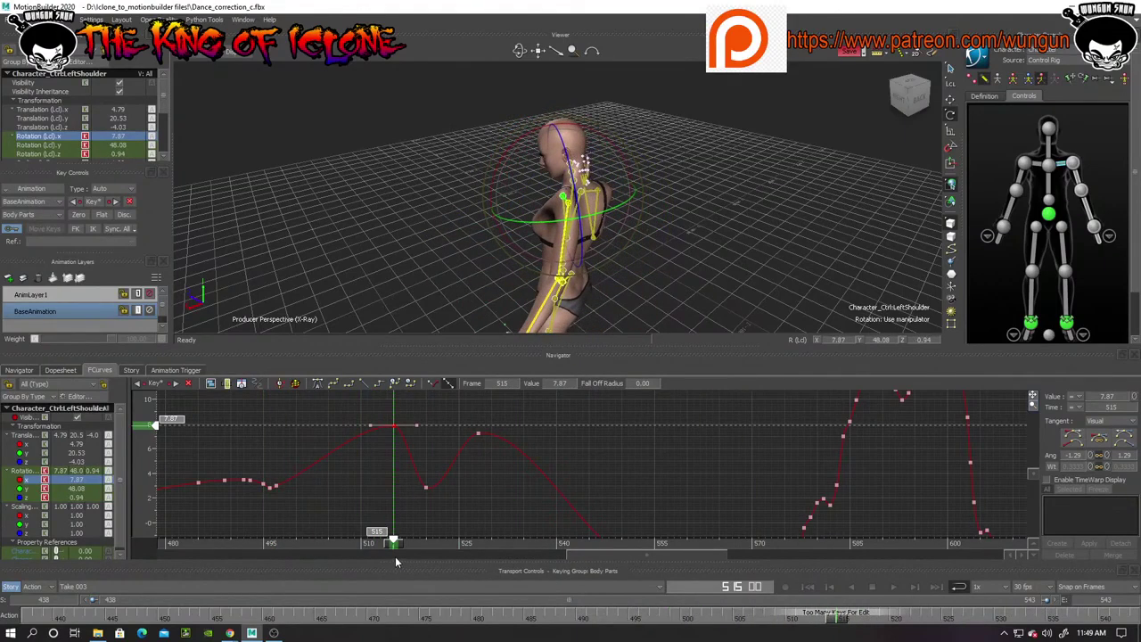
# View the shoulder from behind, moving the frame 515 X rotation key to 4.89 at frame 512 and the following dip to 4.51 at frame 521
pyautogui.moveTo(519, 51); pyautogui.dragTo(530, 148)
pyautogui.moveTo(449, 92); pyautogui.dragTo(439, 272)
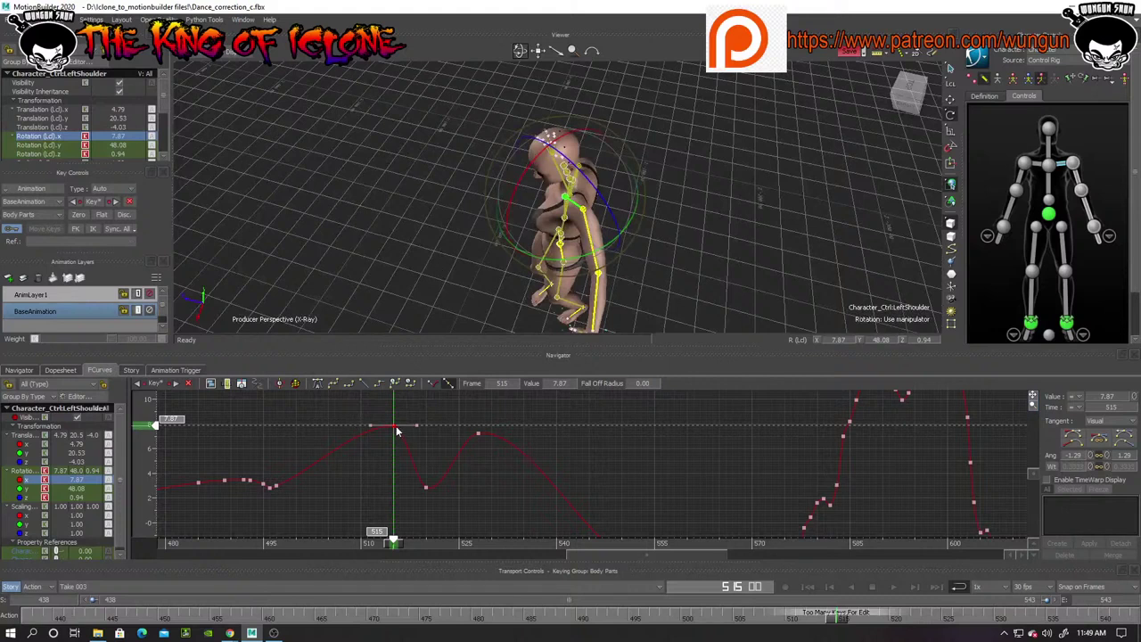
pyautogui.moveTo(397, 431); pyautogui.dragTo(367, 474)
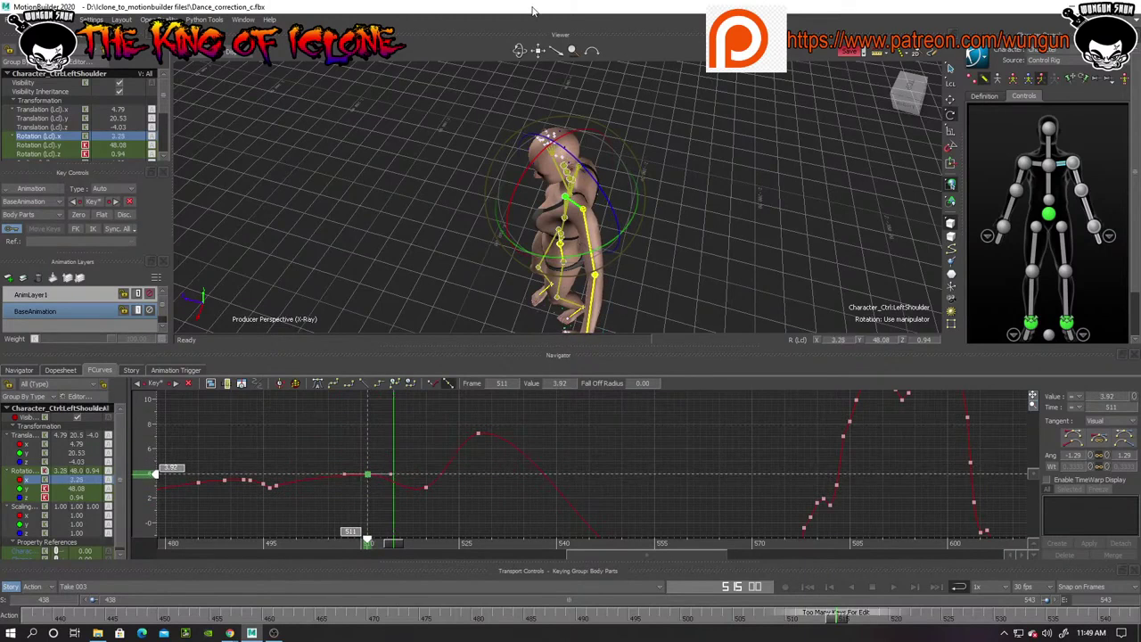
pyautogui.moveTo(520, 51)
pyautogui.mouseDown()
pyautogui.moveTo(524, 107)
pyautogui.moveTo(507, 143)
pyautogui.moveTo(509, 64)
pyautogui.moveTo(522, 54)
pyautogui.mouseUp()
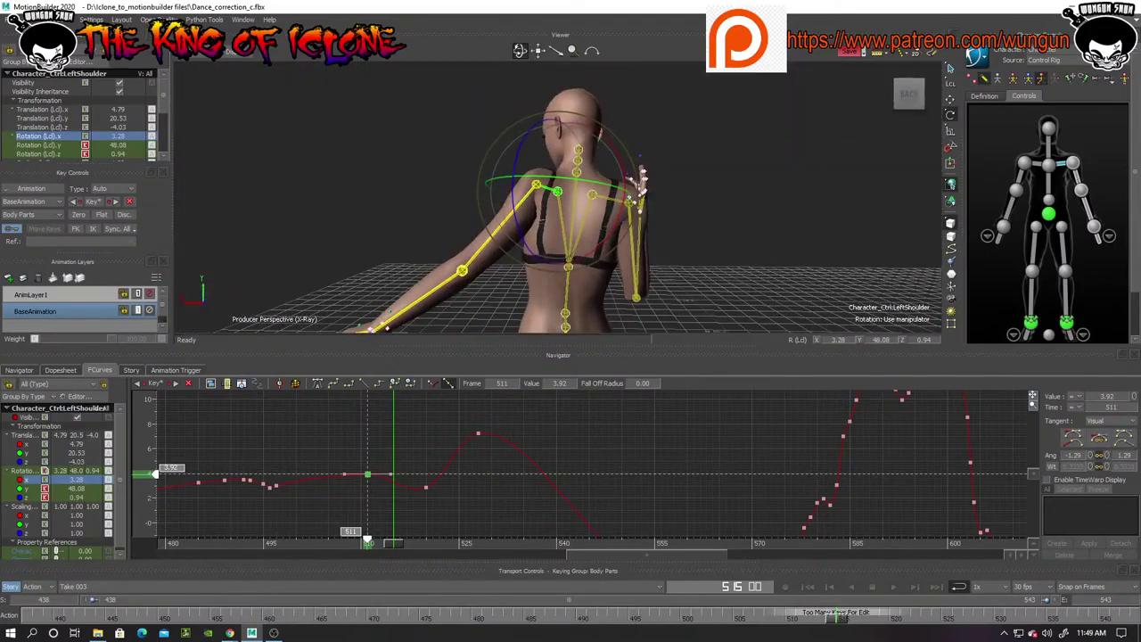
pyautogui.moveTo(370, 480)
pyautogui.mouseDown()
pyautogui.moveTo(369, 438)
pyautogui.moveTo(375, 463)
pyautogui.mouseUp()
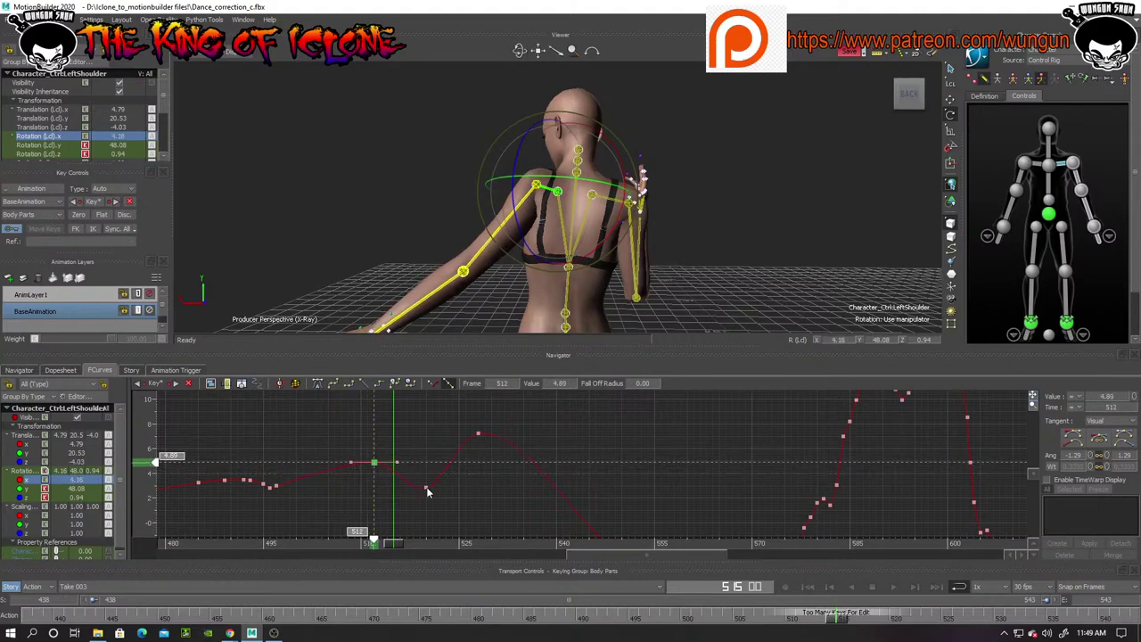
pyautogui.moveTo(428, 491); pyautogui.dragTo(412, 466)
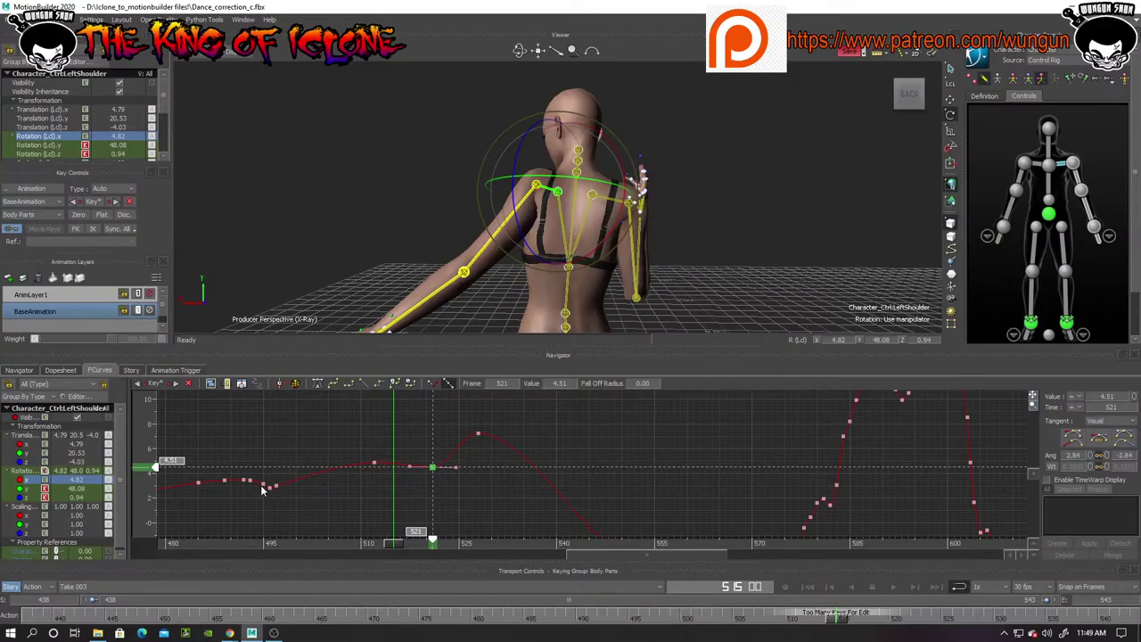
# Delete the left shoulder's extra X rotation keys between about frames 489 and 497, keeping one key near frame 496
pyautogui.moveTo(204, 464); pyautogui.dragTo(277, 498)
pyautogui.press('Delete')
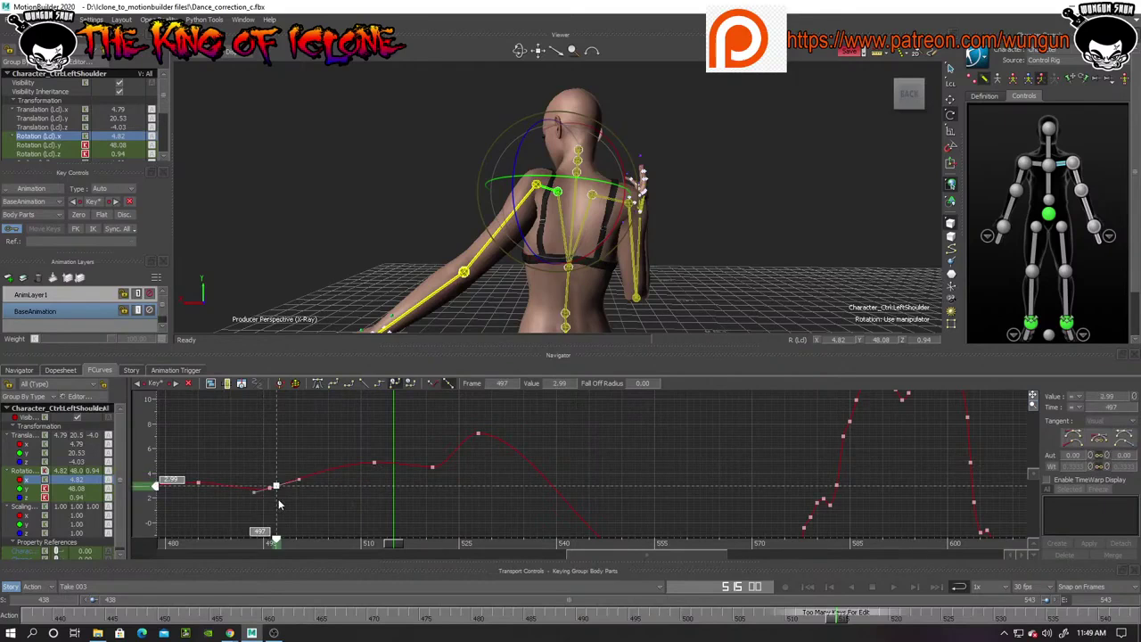
pyautogui.press('Delete')
# Lower the X rotation peak key at frame 528 to about 2.93 at frame 529 and delete the key at frame 521
pyautogui.moveTo(389, 544); pyautogui.dragTo(481, 597)
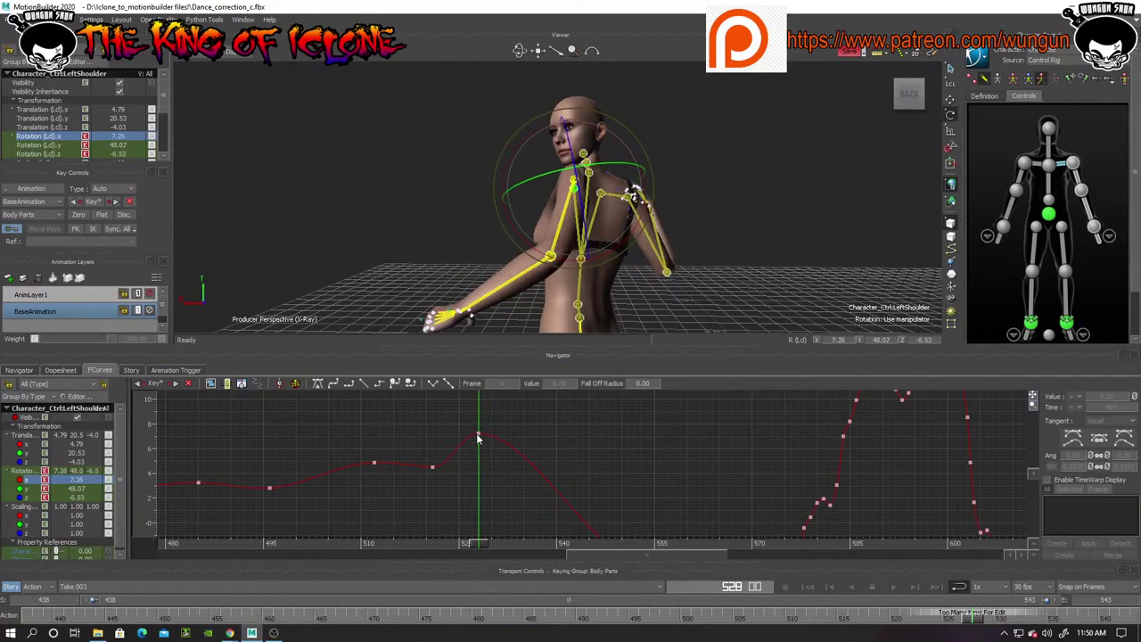
pyautogui.moveTo(478, 437); pyautogui.dragTo(484, 495)
pyautogui.moveTo(415, 436); pyautogui.dragTo(447, 488)
pyautogui.press('Delete')
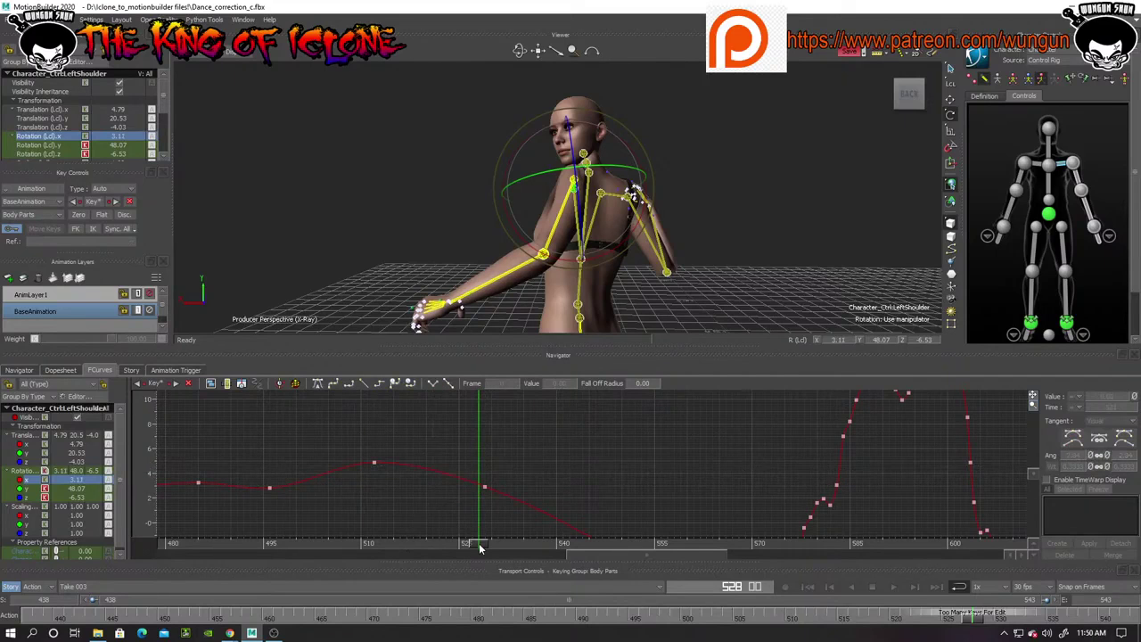
# Scrub the dance between frames 529 and 547 to check the left shoulder's motion
pyautogui.moveTo(479, 548); pyautogui.dragTo(601, 579)
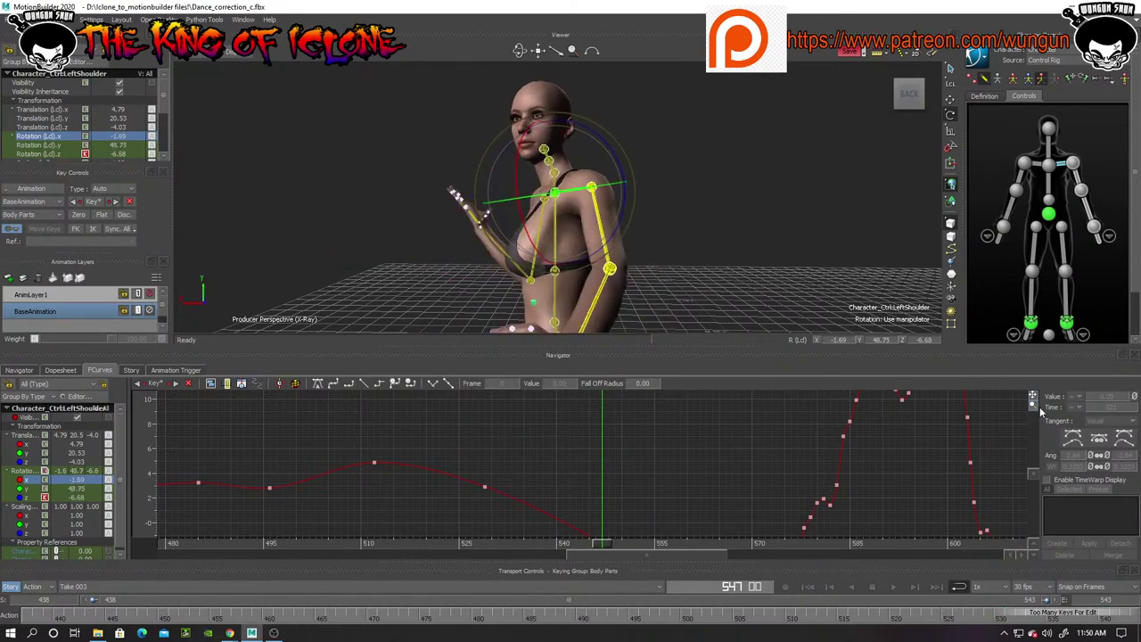
pyautogui.moveTo(1034, 397); pyautogui.dragTo(1017, 319)
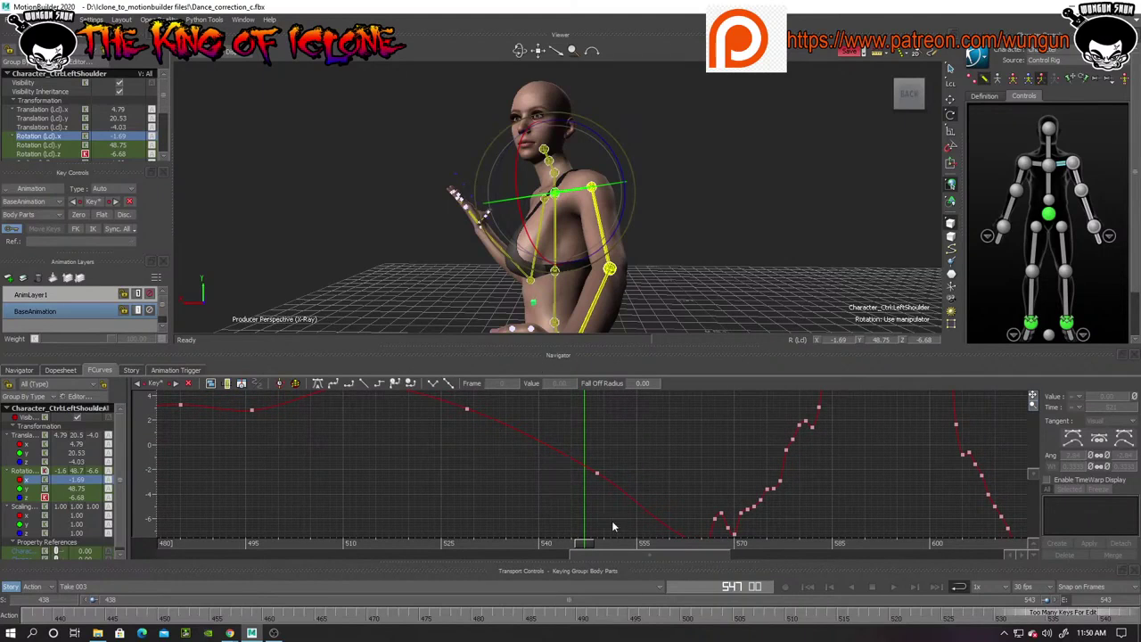
pyautogui.moveTo(586, 544); pyautogui.dragTo(471, 544)
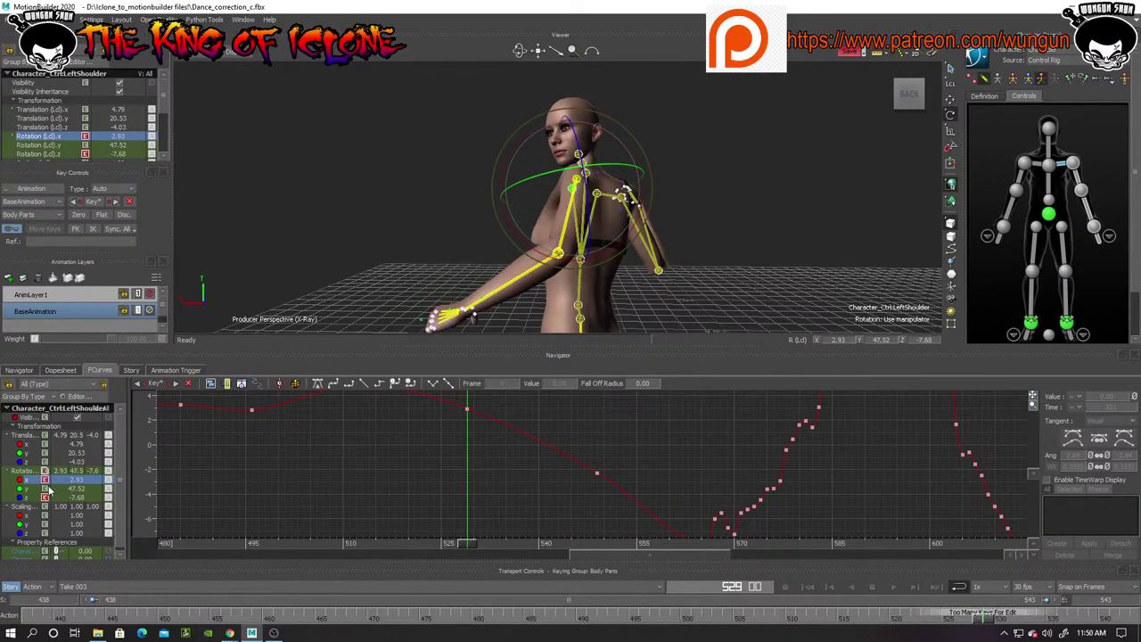
# On the left shoulder's Y rotation curve, move the frame 528 key to 35.73 at frame 526 and the frame 549 key to 41.66 at frame 548
pyautogui.click(37, 489)
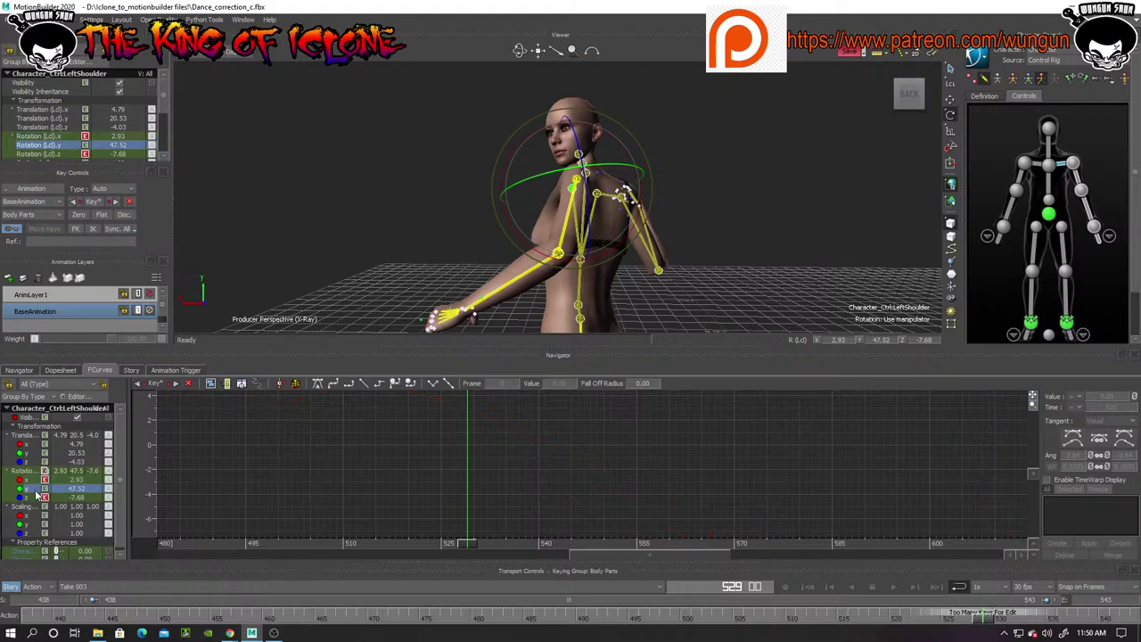
pyautogui.click(1033, 397)
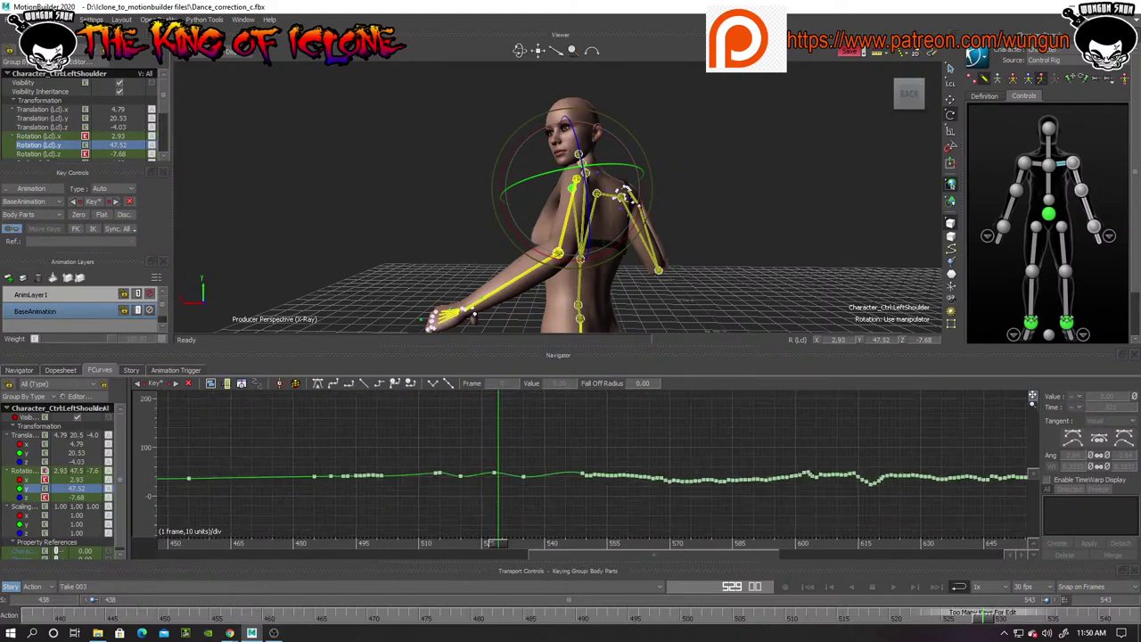
pyautogui.moveTo(1032, 405)
pyautogui.mouseDown()
pyautogui.moveTo(1038, 389)
pyautogui.moveTo(1033, 403)
pyautogui.mouseUp()
pyautogui.click(1032, 398)
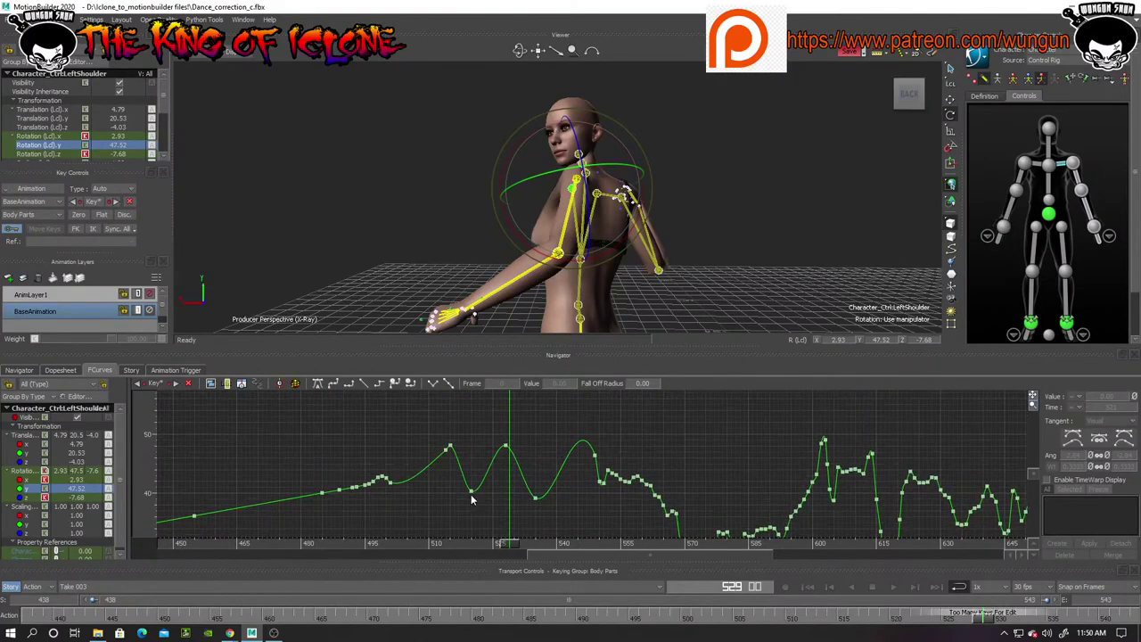
pyautogui.click(515, 546)
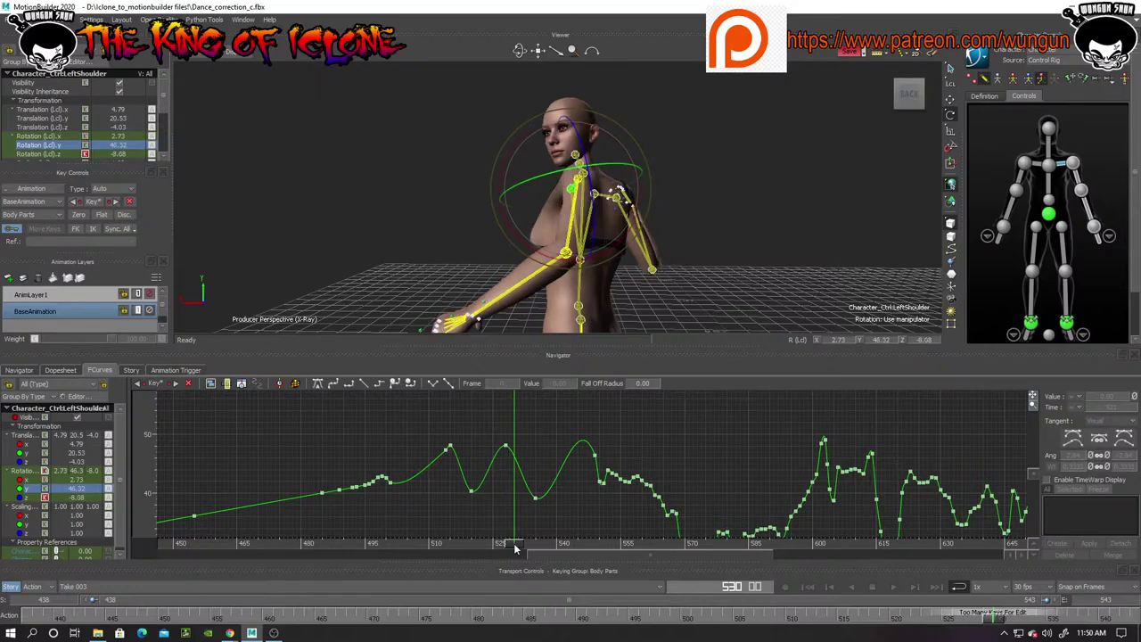
pyautogui.moveTo(515, 546)
pyautogui.mouseDown()
pyautogui.moveTo(484, 546)
pyautogui.moveTo(522, 556)
pyautogui.moveTo(510, 561)
pyautogui.mouseUp()
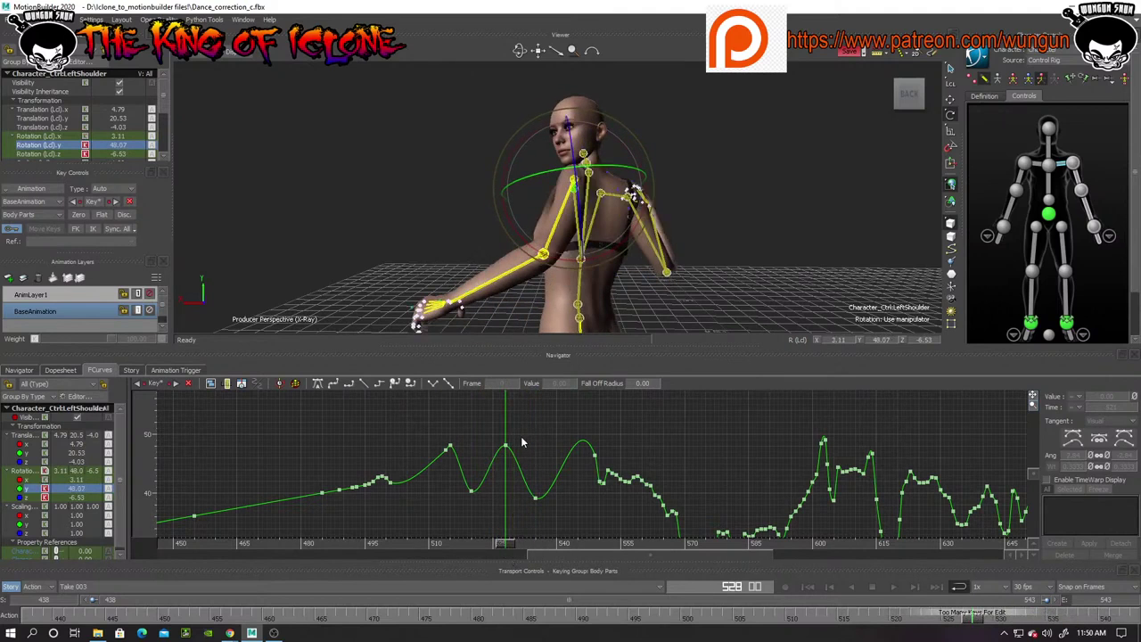
pyautogui.moveTo(506, 451); pyautogui.dragTo(595, 605)
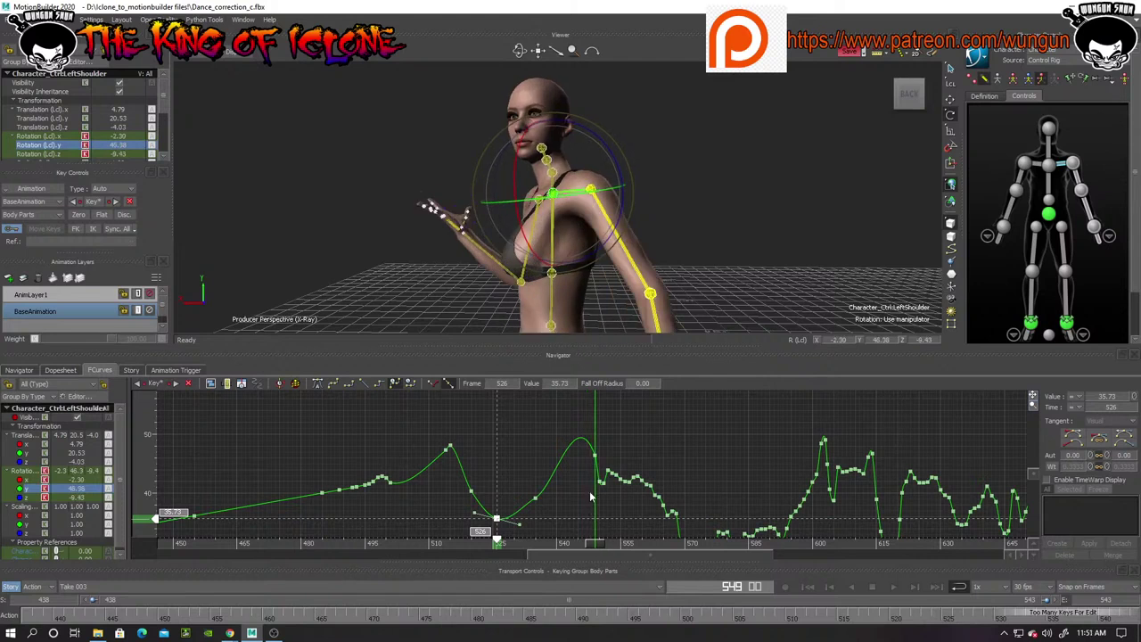
pyautogui.moveTo(596, 458); pyautogui.dragTo(591, 486)
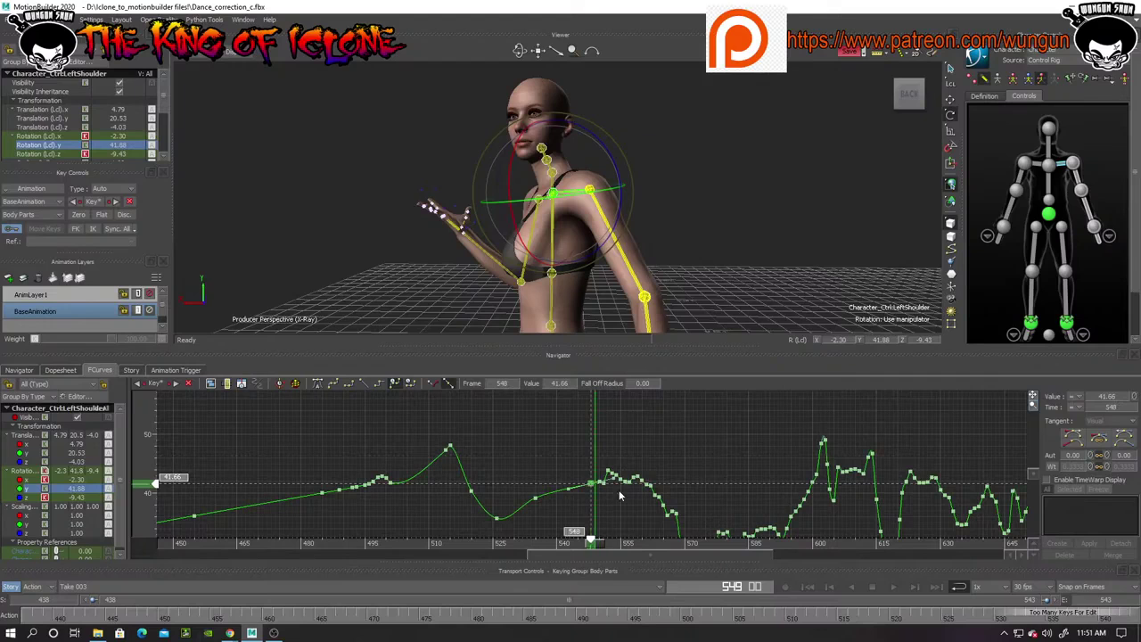
# Check the dance pose at frame 550 and examine the left shoulder's X rotation curve between frames 529 and 586
pyautogui.moveTo(600, 546); pyautogui.dragTo(598, 577)
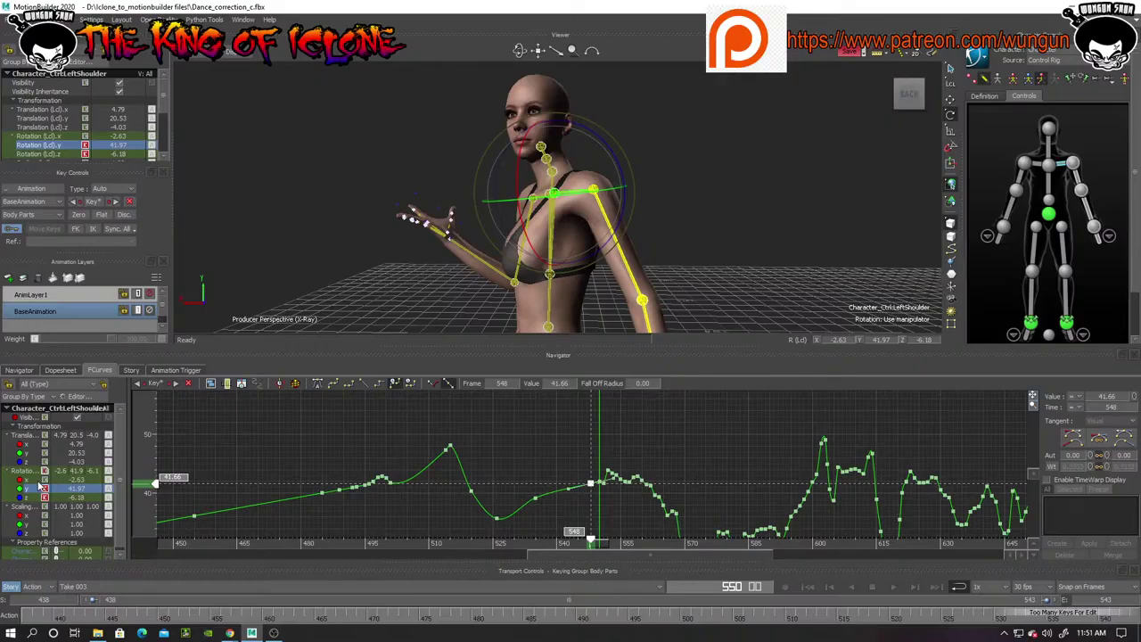
pyautogui.click(39, 481)
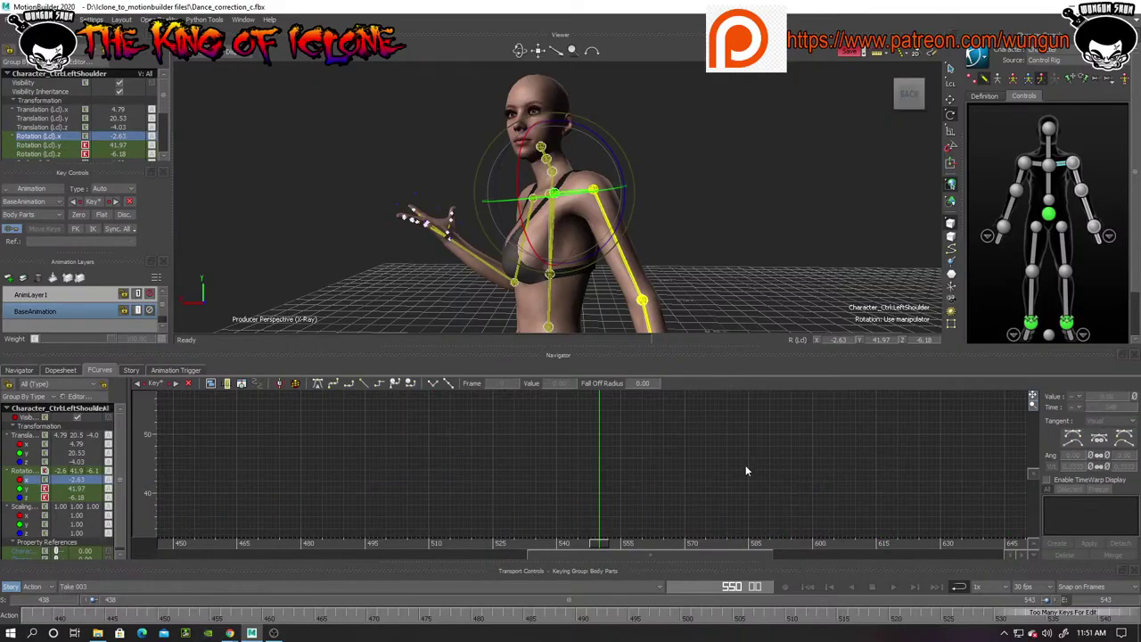
pyautogui.press('a')
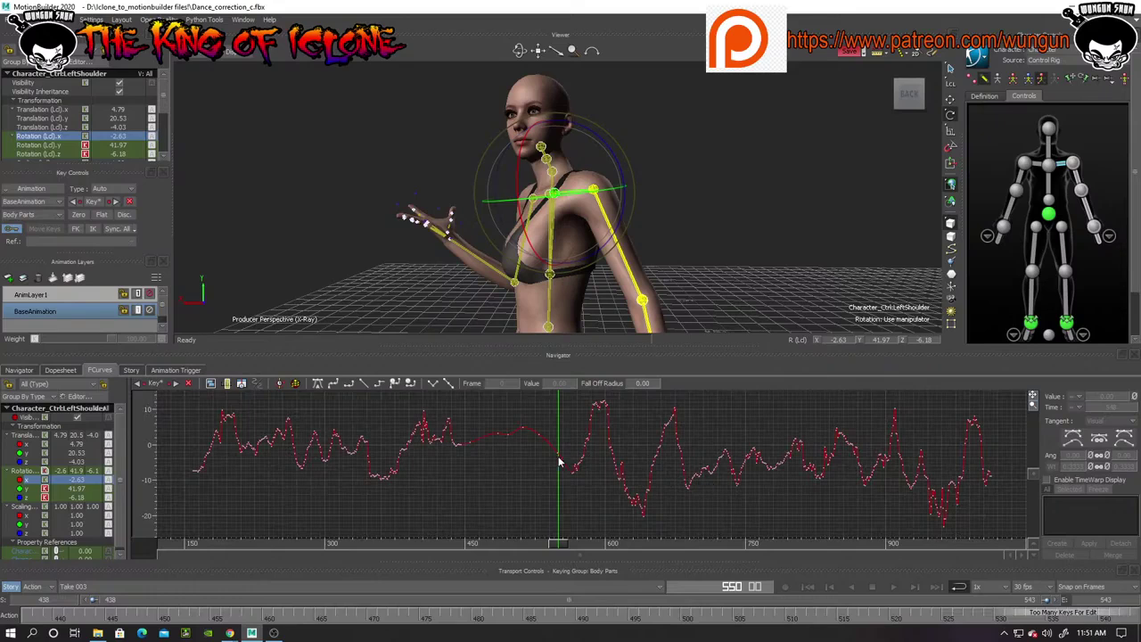
pyautogui.moveTo(612, 496); pyautogui.dragTo(596, 498)
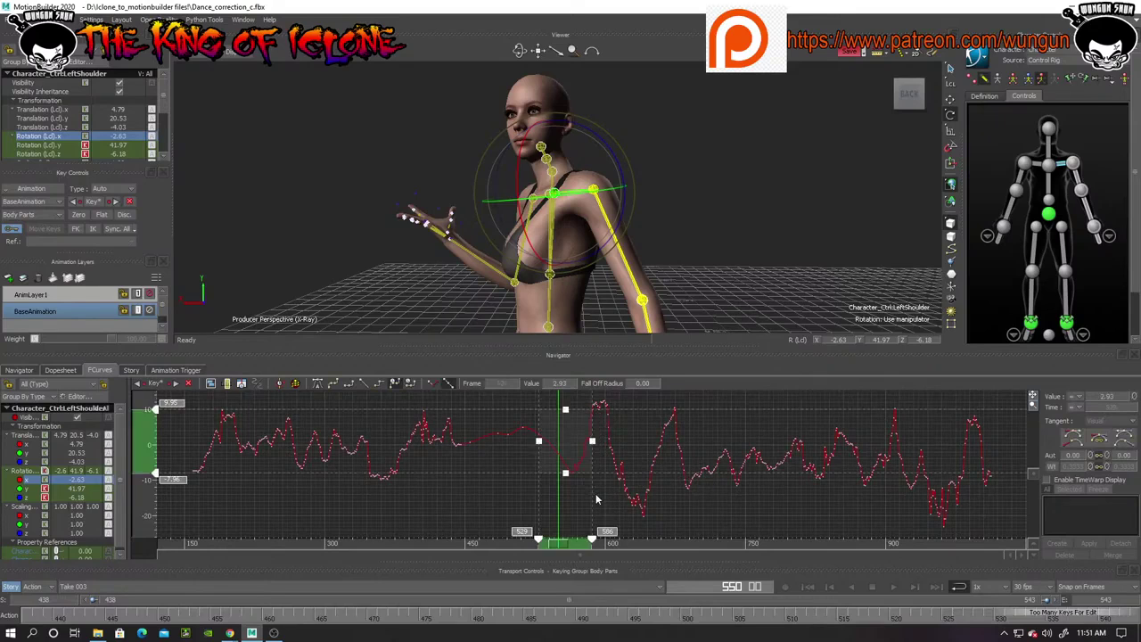
pyautogui.press('f')
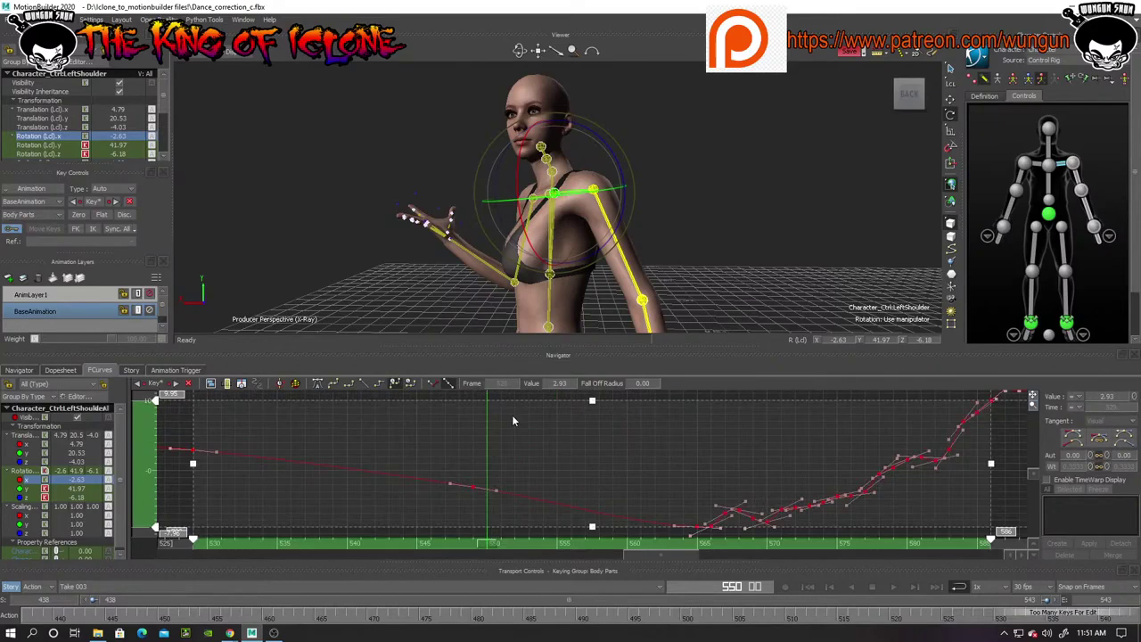
# Delete the left shoulder's Z rotation keys from frames 547 to 549 and 551 to 562, keeping the key at frame 550
pyautogui.click(39, 498)
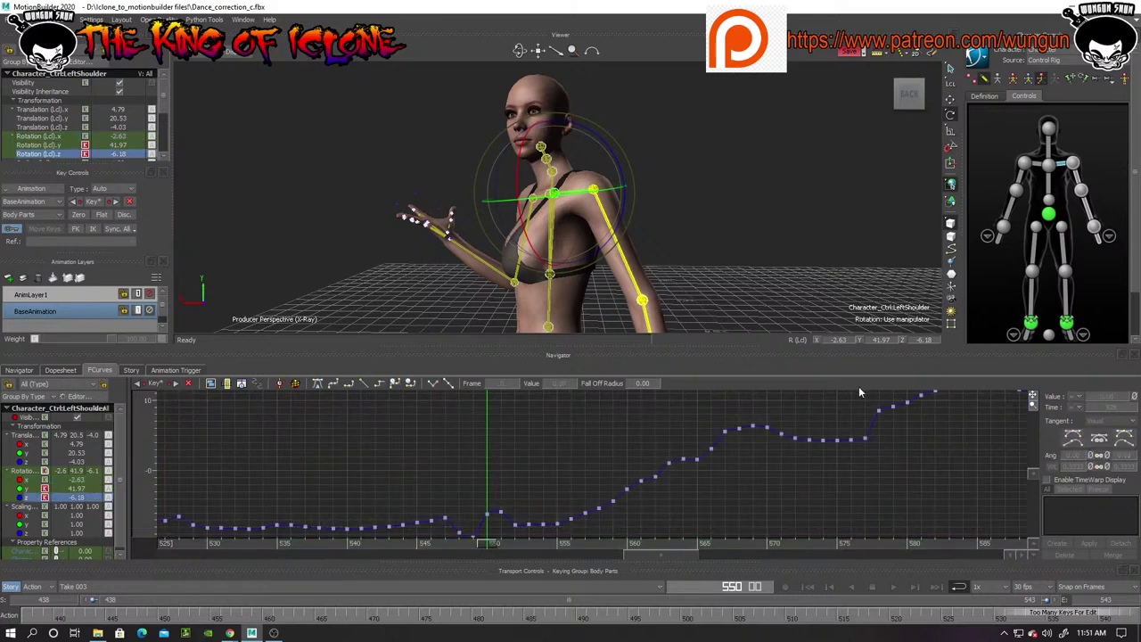
pyautogui.moveTo(1034, 398); pyautogui.dragTo(982, 478)
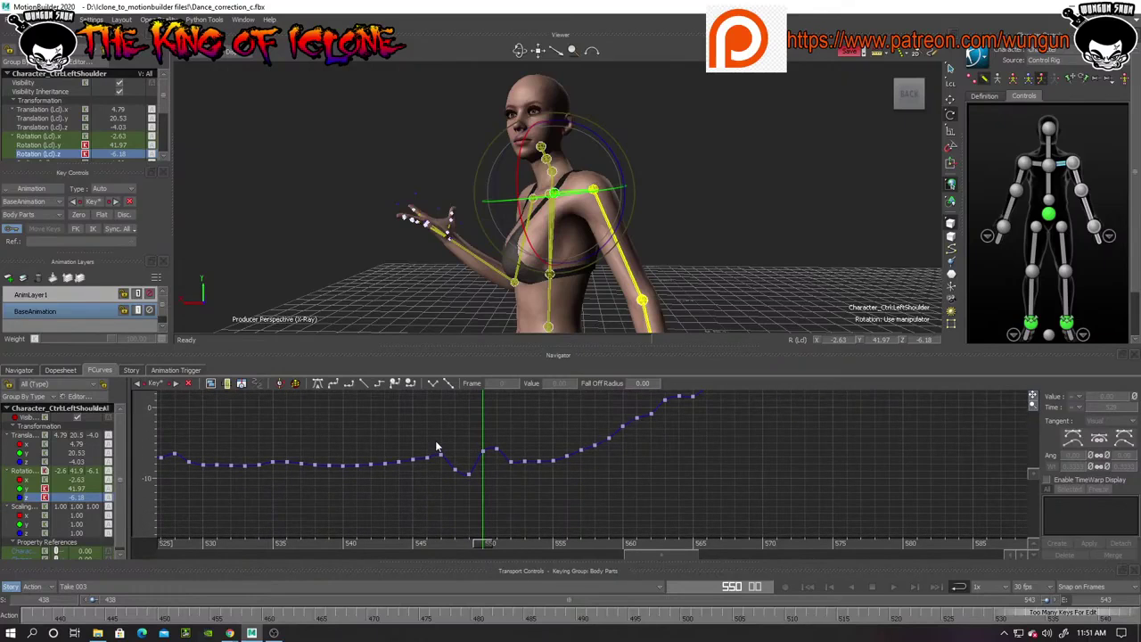
pyautogui.moveTo(449, 467); pyautogui.dragTo(476, 501)
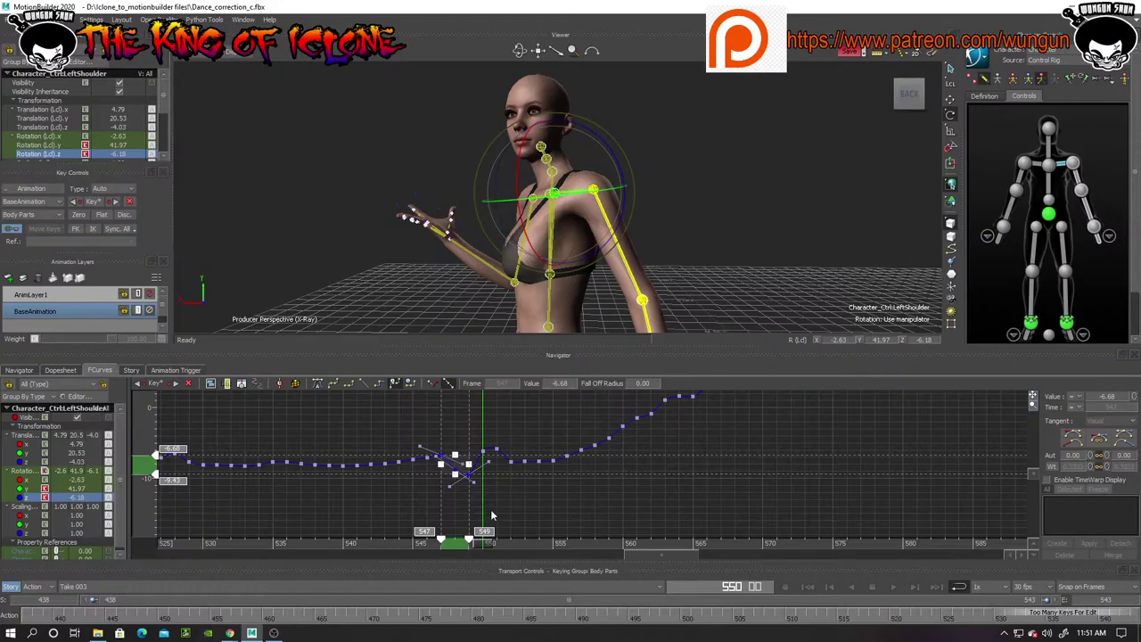
pyautogui.press('Delete')
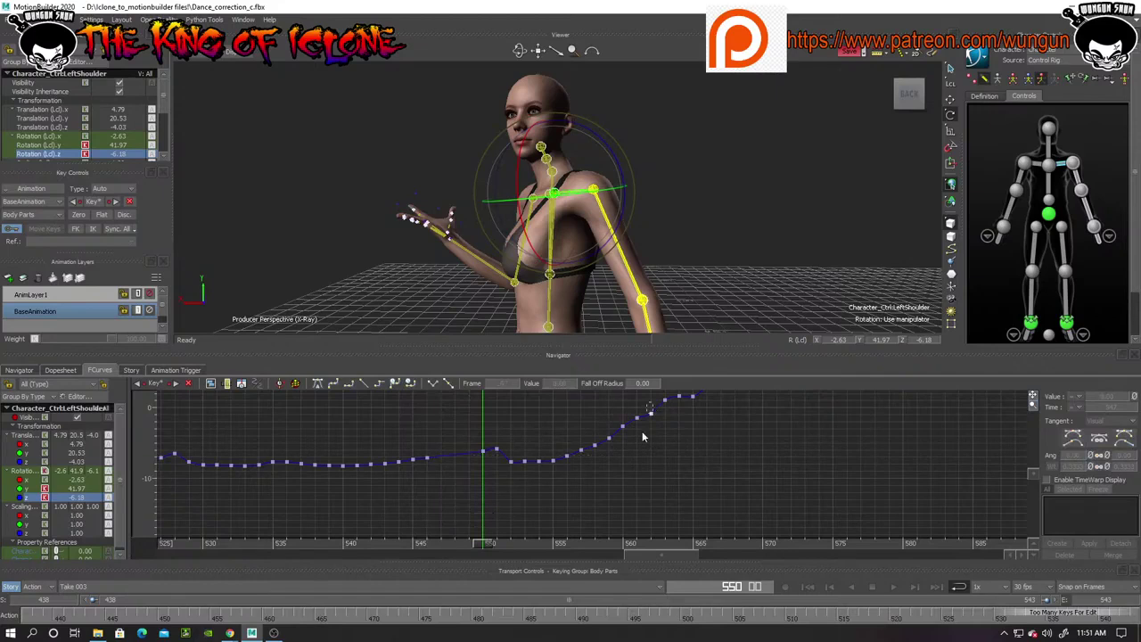
pyautogui.moveTo(506, 511); pyautogui.dragTo(454, 560)
pyautogui.press('Delete')
pyautogui.moveTo(467, 561); pyautogui.dragTo(462, 562)
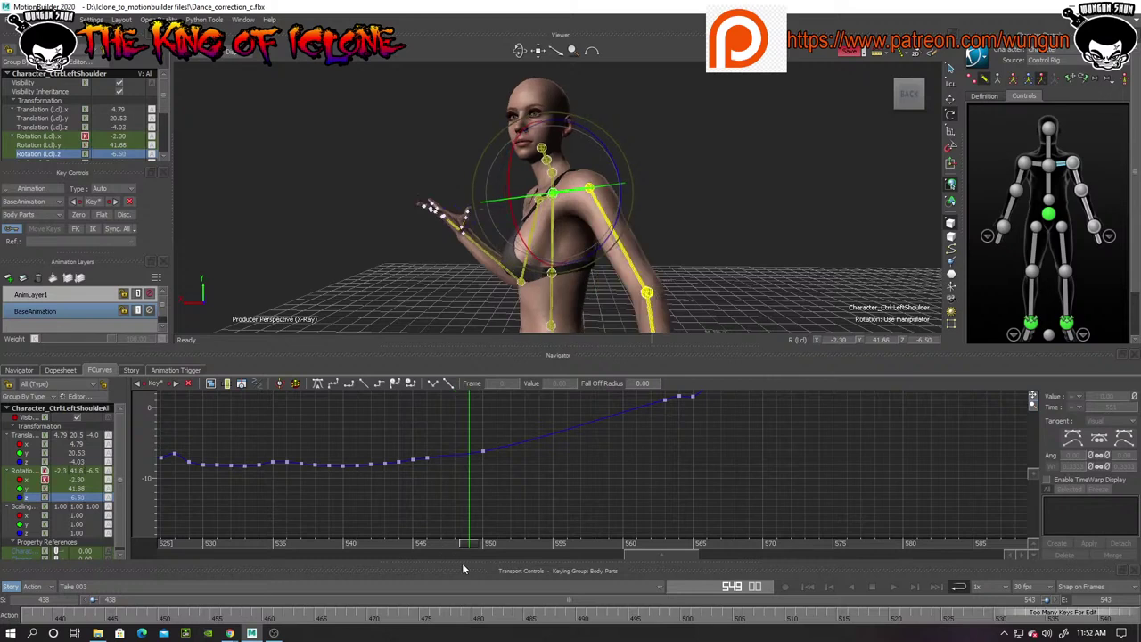
# Delete the left forearm's Z rotation keys between about frames 540 and 559, keeping the key at frame 549
pyautogui.click(1077, 177)
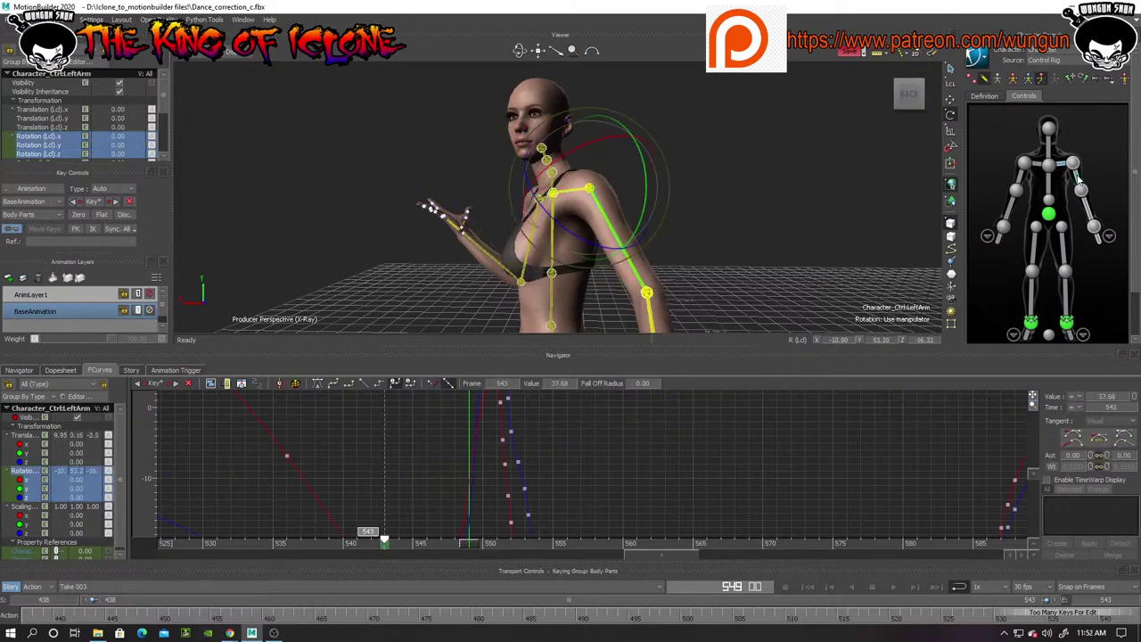
pyautogui.click(1033, 398)
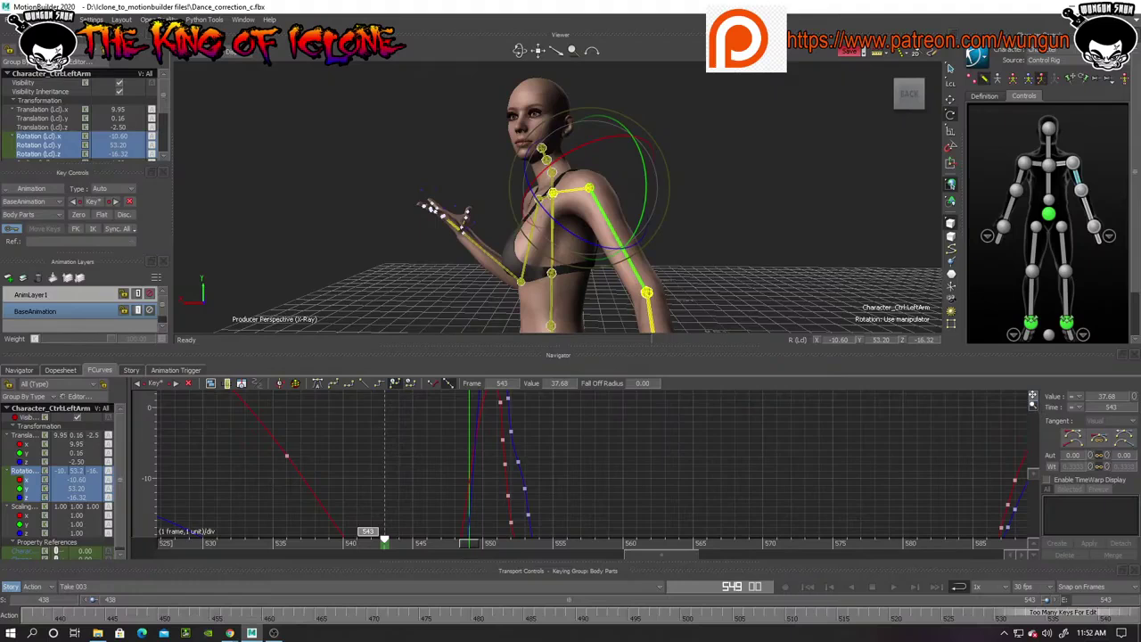
pyautogui.click(1089, 212)
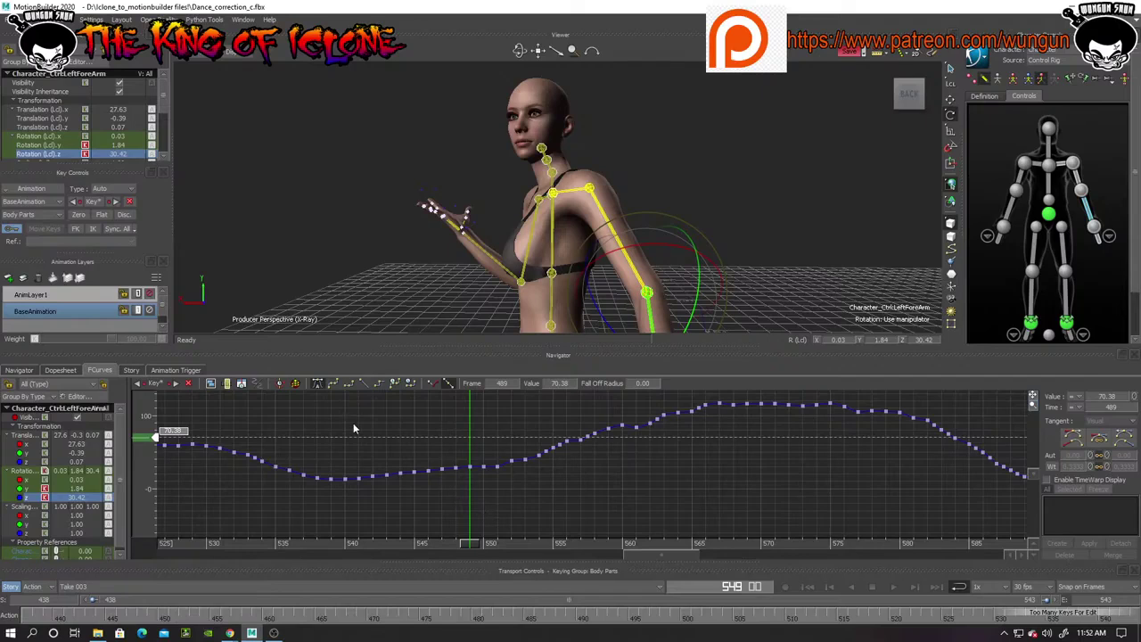
pyautogui.moveTo(434, 504); pyautogui.dragTo(461, 506)
pyautogui.press('Delete')
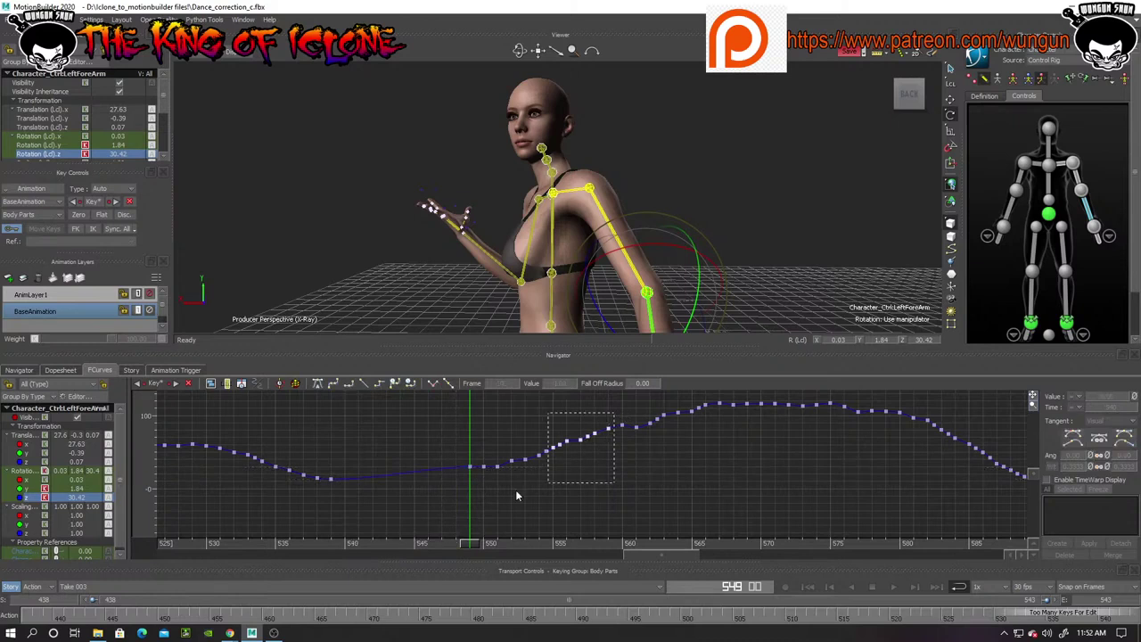
pyautogui.press('Delete')
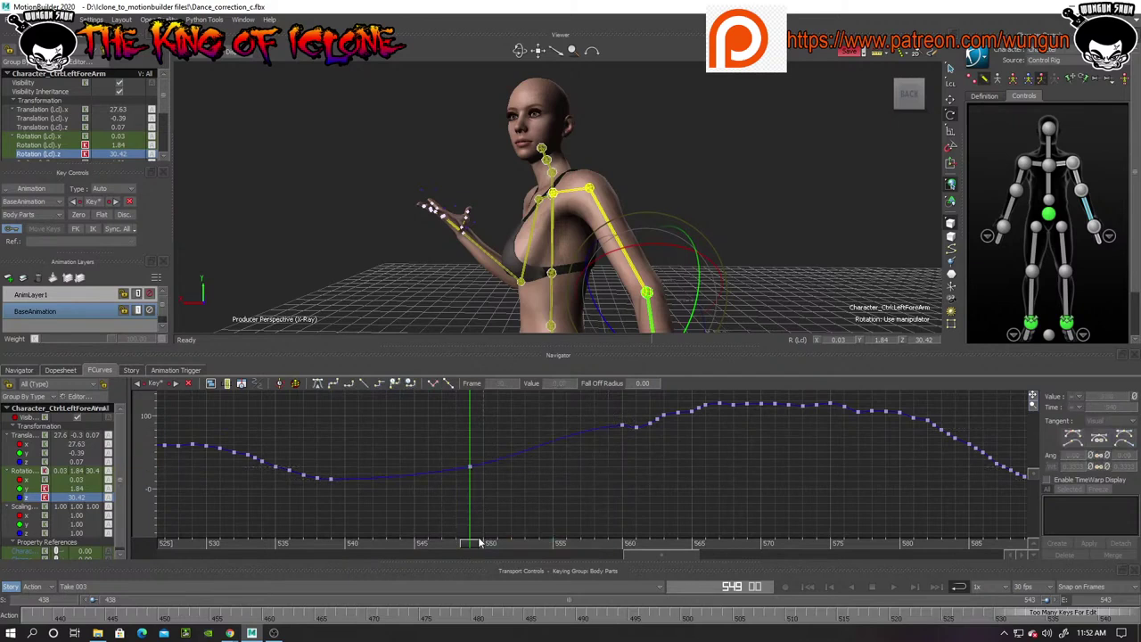
# Thin the left forearm's X and Y rotation keys between frames 542 and 561, keeping the Y keys at frames 549 and 554
pyautogui.click(32, 491)
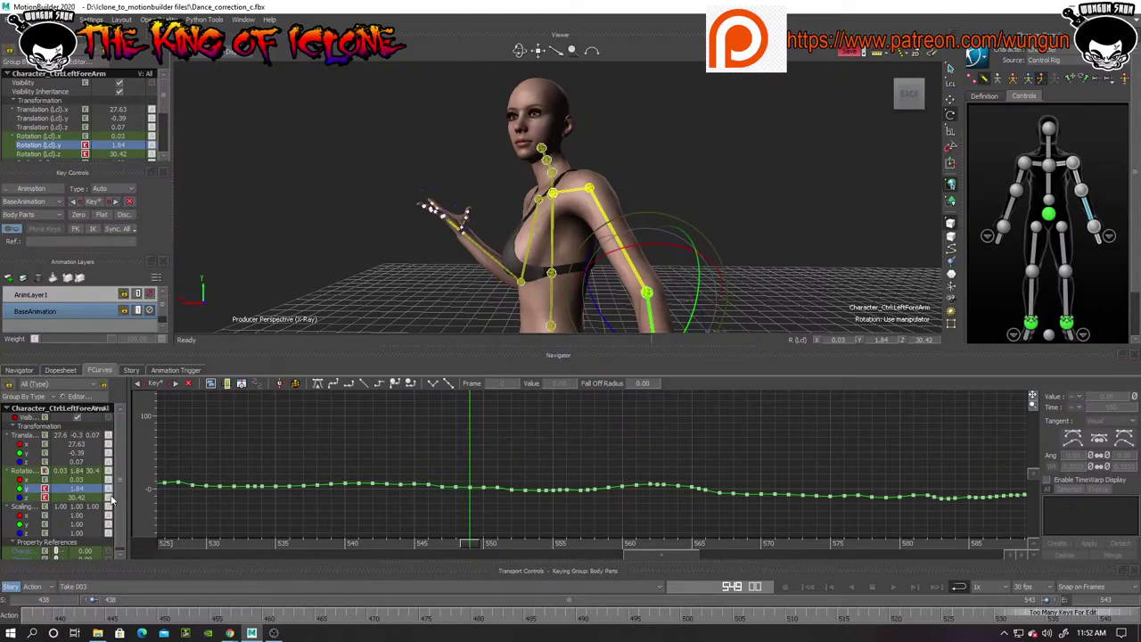
pyautogui.keyDown('ctrl'); pyautogui.click(32, 483); pyautogui.keyUp('ctrl')
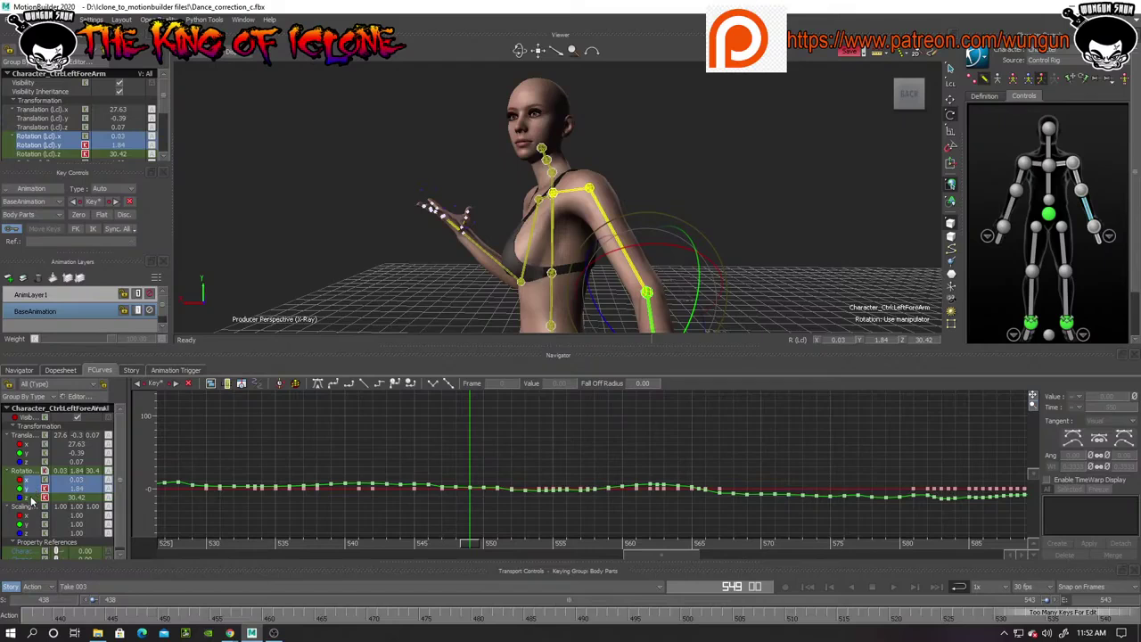
pyautogui.keyDown('ctrl'); pyautogui.click(31, 497); pyautogui.keyUp('ctrl')
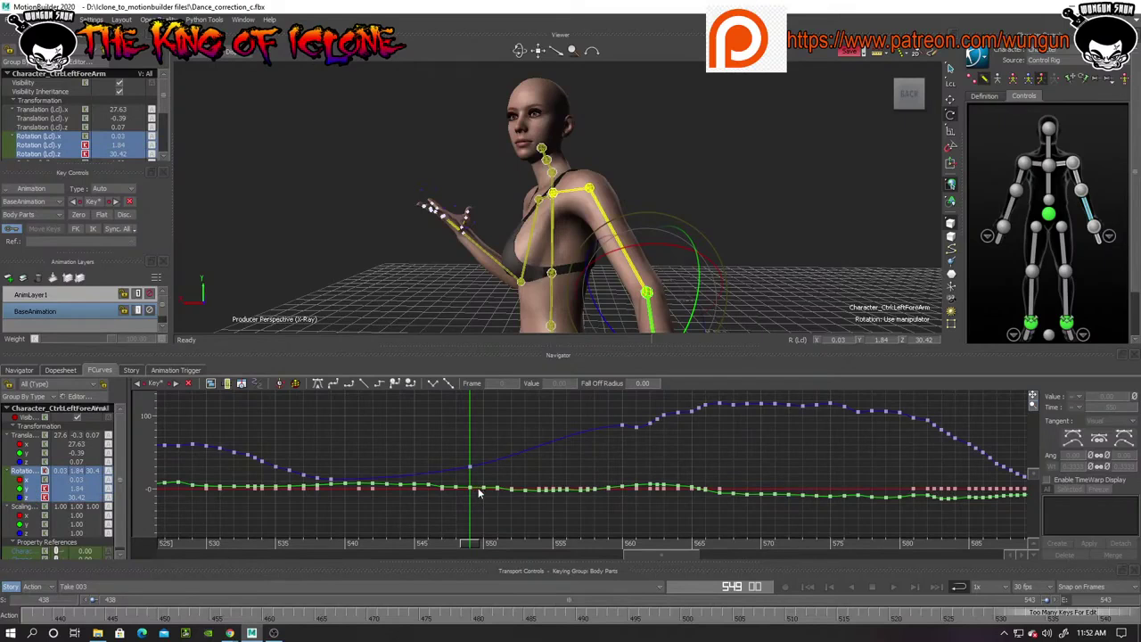
pyautogui.moveTo(1034, 407); pyautogui.dragTo(1036, 457)
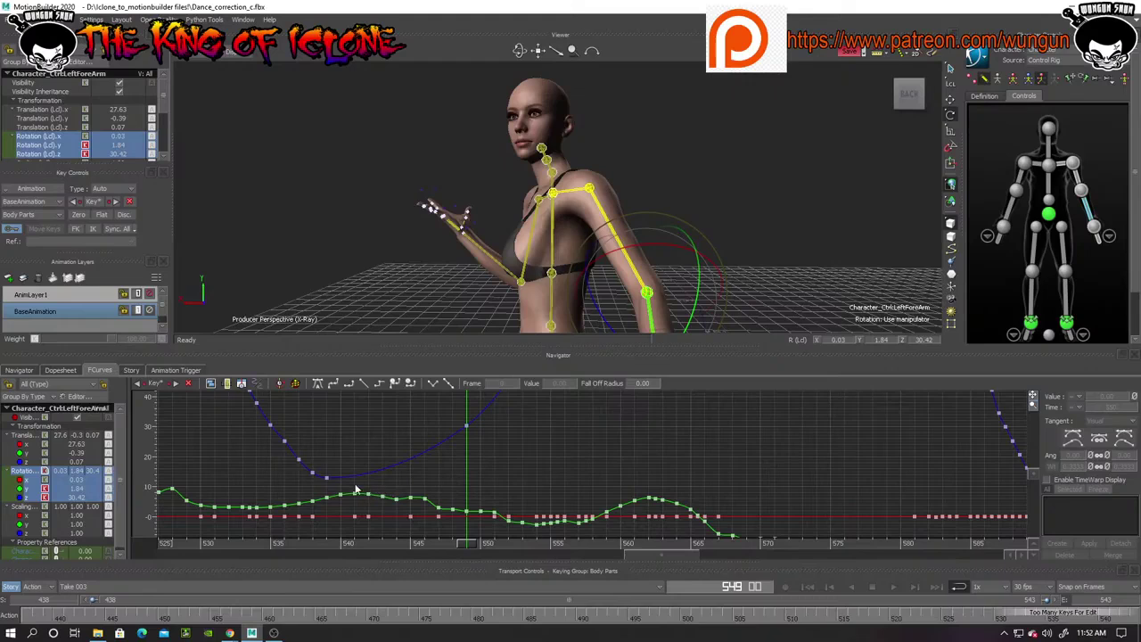
pyautogui.moveTo(367, 496); pyautogui.dragTo(462, 519)
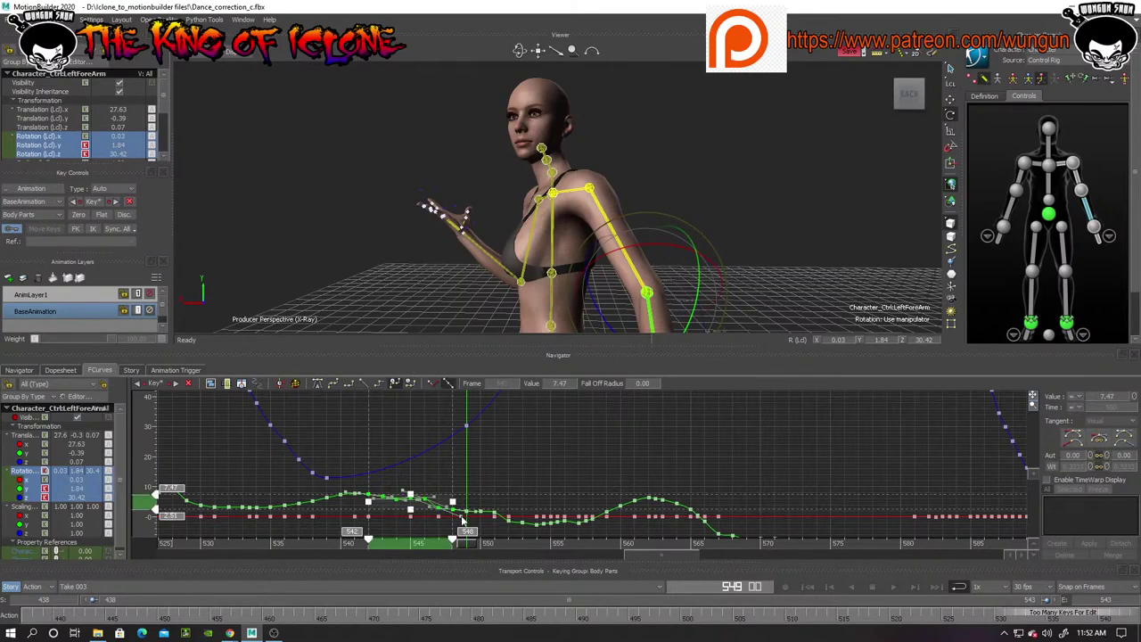
pyautogui.press('Delete')
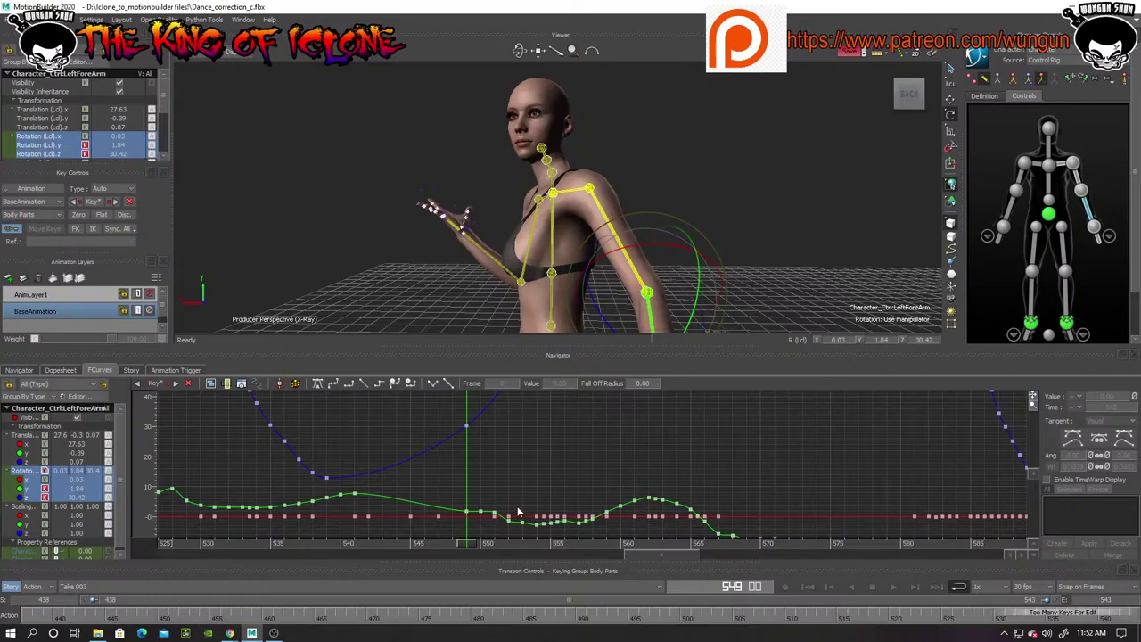
pyautogui.moveTo(520, 506); pyautogui.dragTo(475, 533)
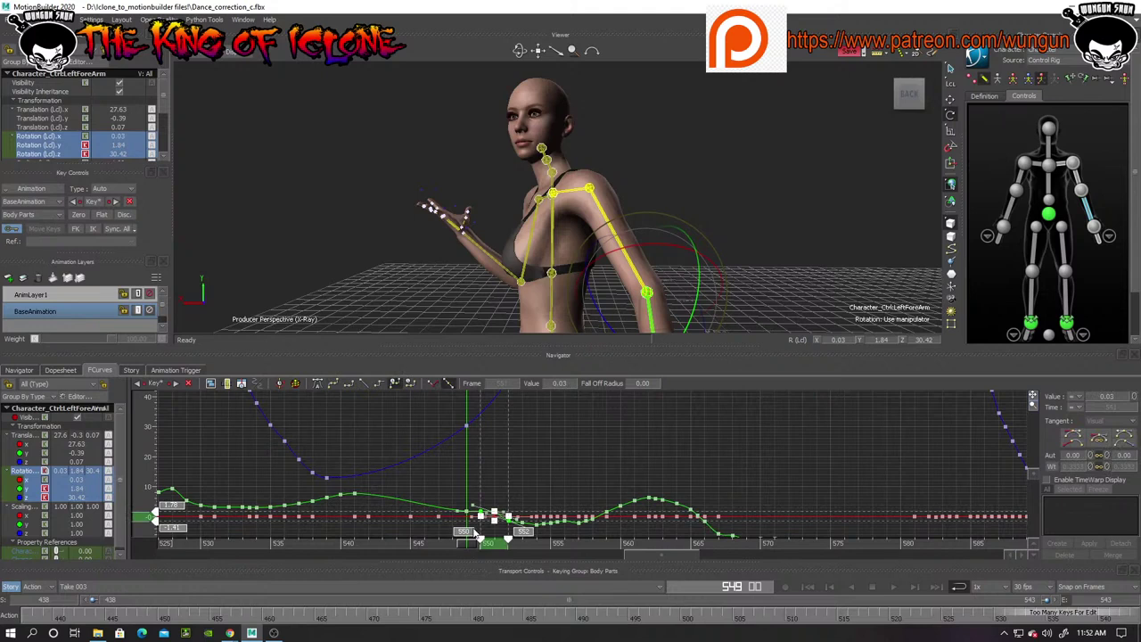
pyautogui.press('Delete')
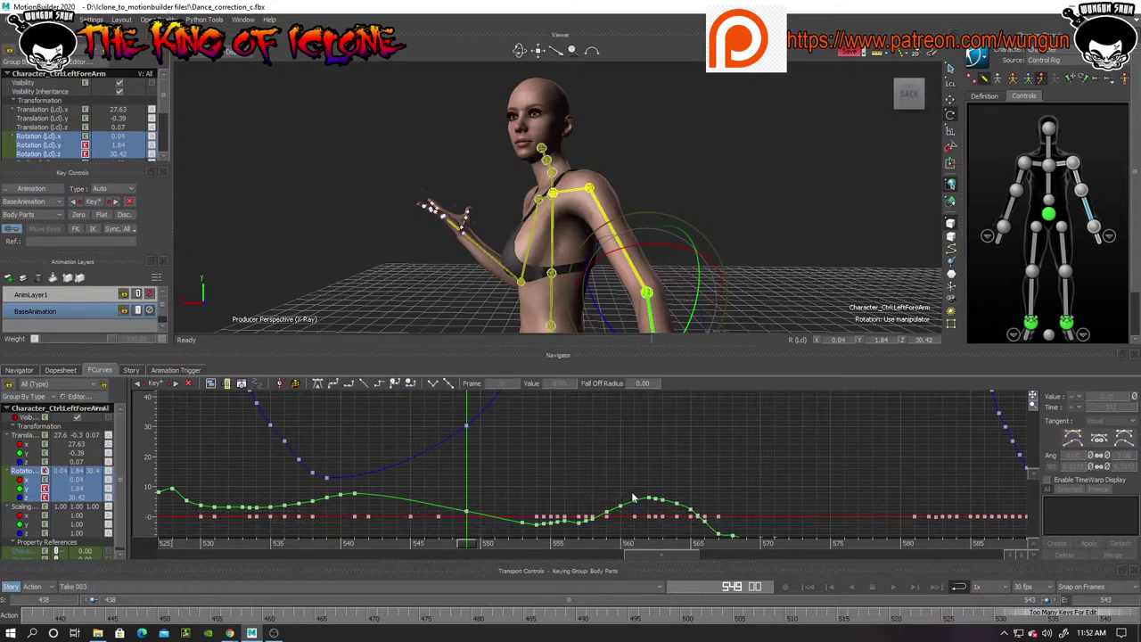
pyautogui.moveTo(645, 488); pyautogui.dragTo(544, 546)
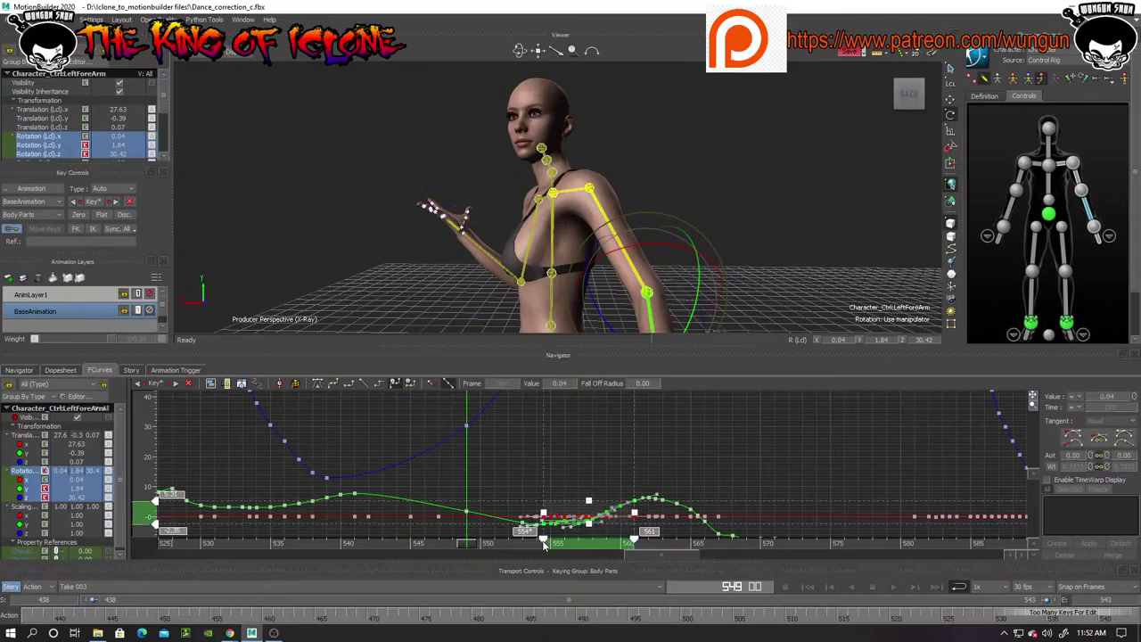
pyautogui.press('Delete')
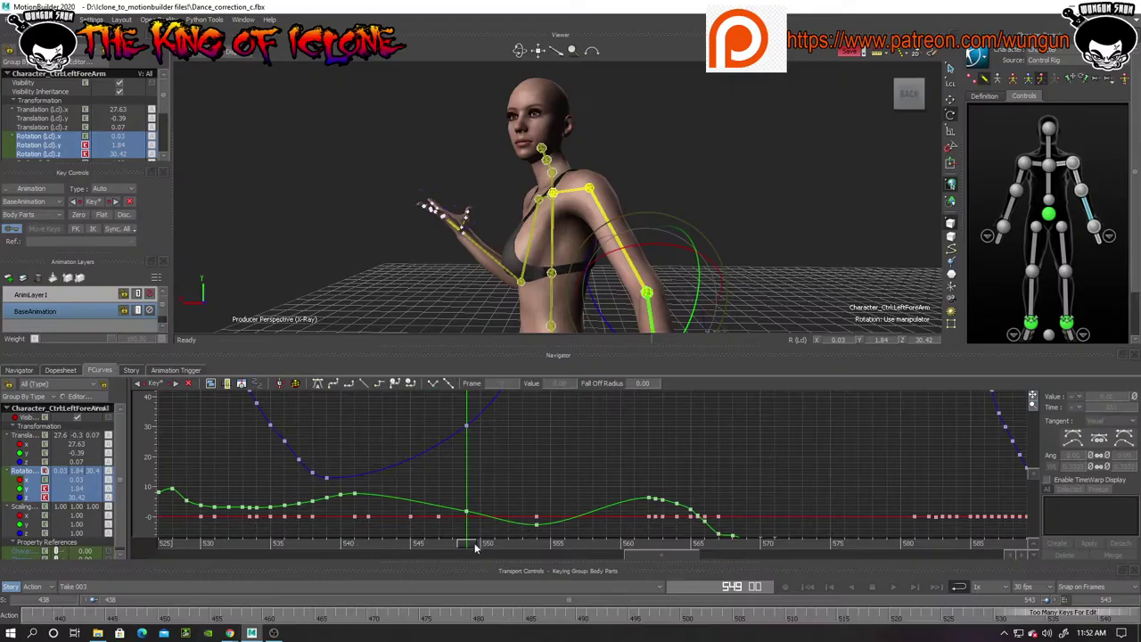
# Scrub the dance between frames 541 and 552 and view the character from behind to check the left arm's motion
pyautogui.moveTo(453, 544); pyautogui.dragTo(350, 546)
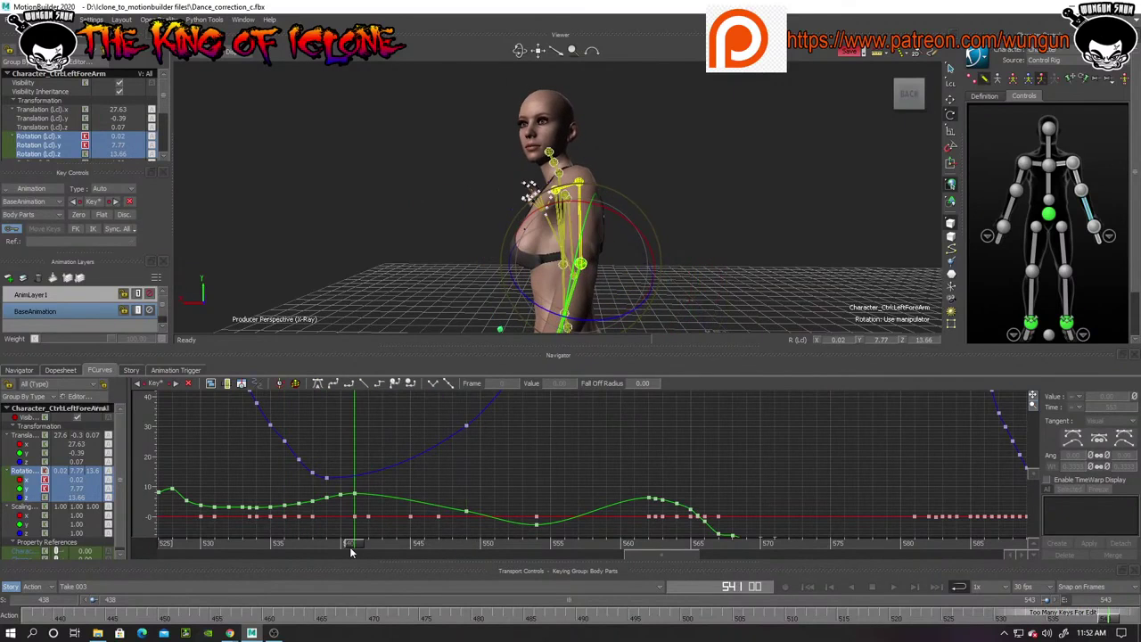
pyautogui.moveTo(519, 53); pyautogui.dragTo(735, 56)
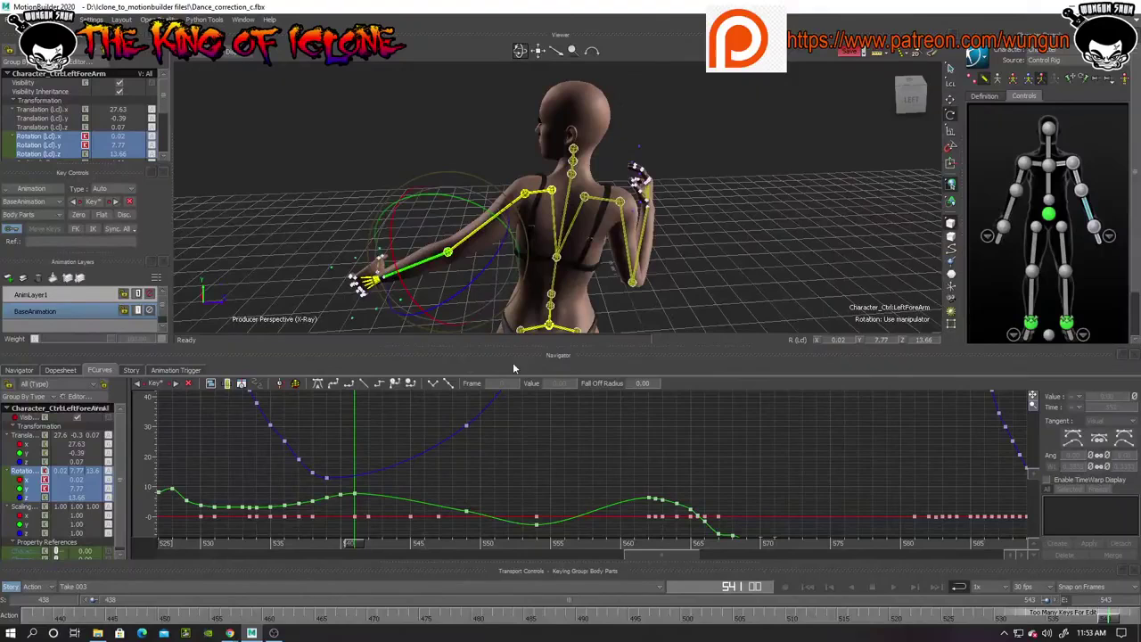
pyautogui.moveTo(356, 543); pyautogui.dragTo(513, 556)
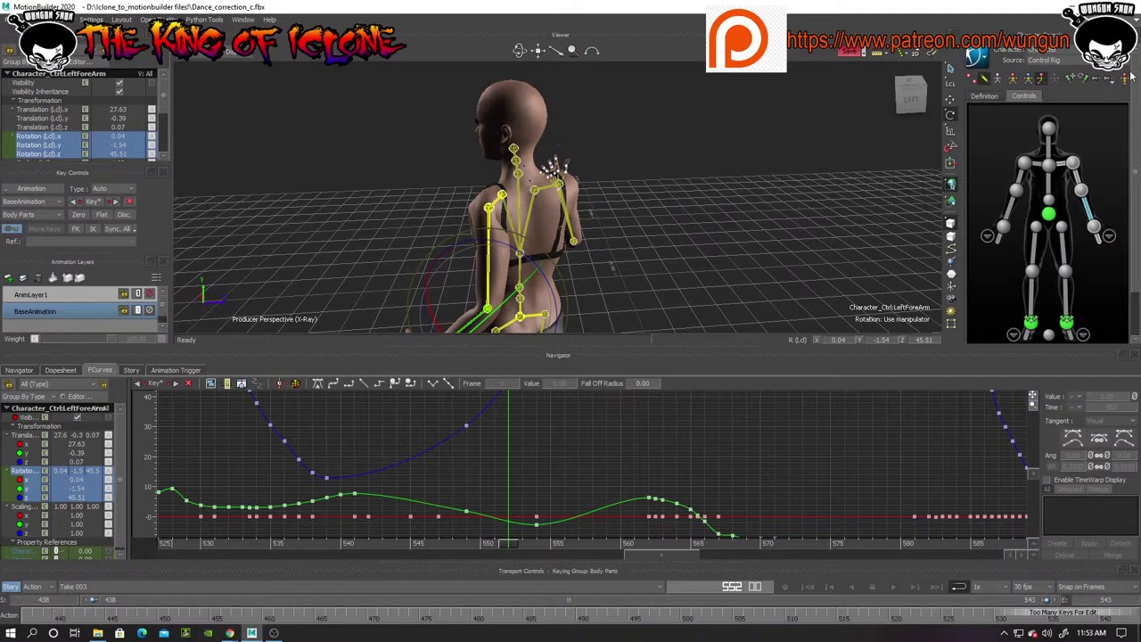
# On the left arm's rotation curves at frame 552, lower the Y key to 50.96 and the Z key to -26.00
pyautogui.click(1080, 187)
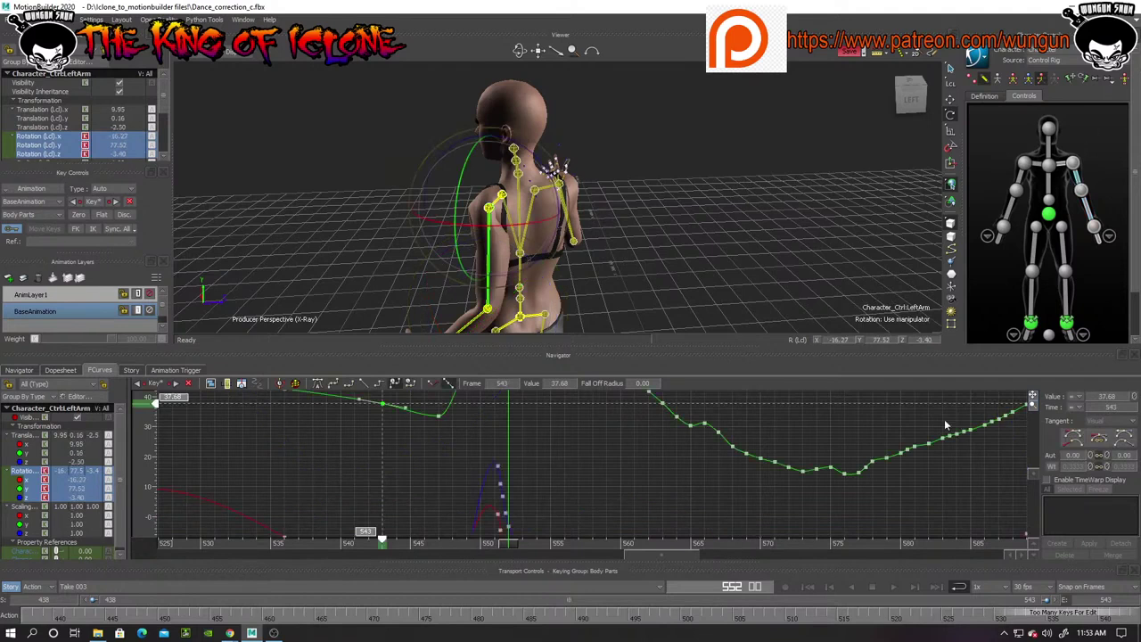
pyautogui.moveTo(1033, 405); pyautogui.dragTo(1029, 456)
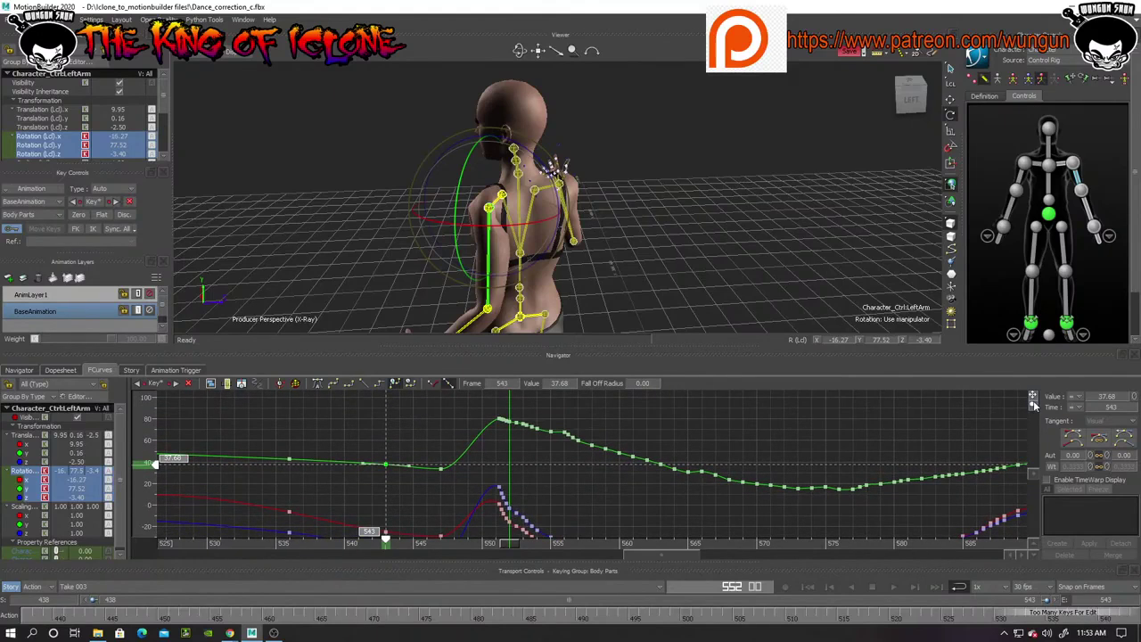
pyautogui.moveTo(1032, 406)
pyautogui.mouseDown()
pyautogui.moveTo(1083, 446)
pyautogui.moveTo(1093, 437)
pyautogui.moveTo(1033, 395)
pyautogui.mouseUp()
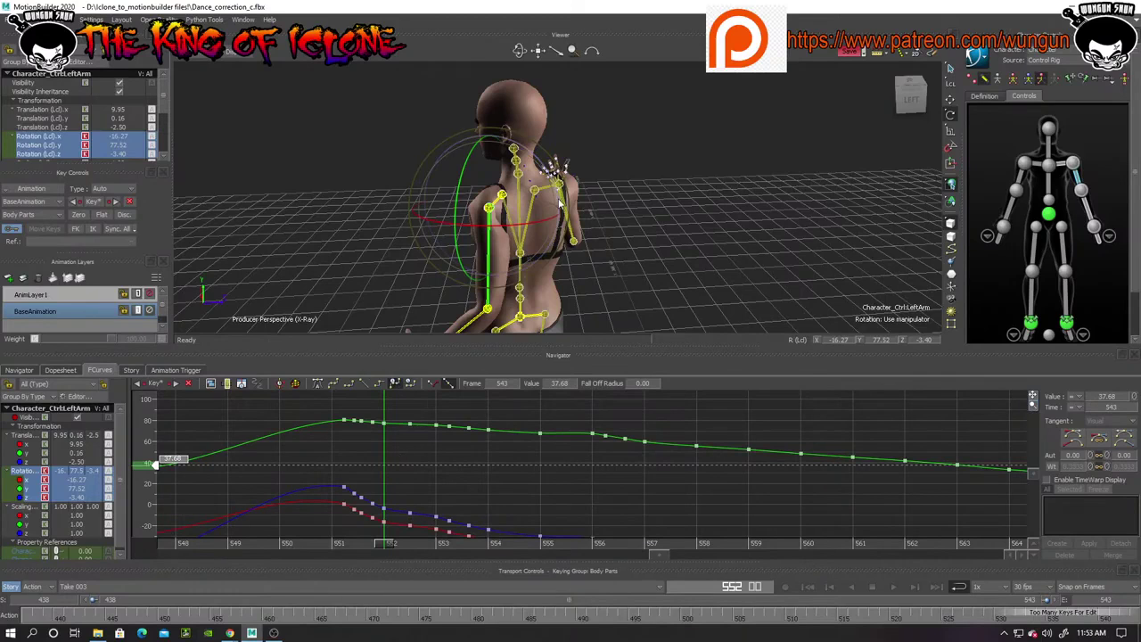
pyautogui.click(385, 511)
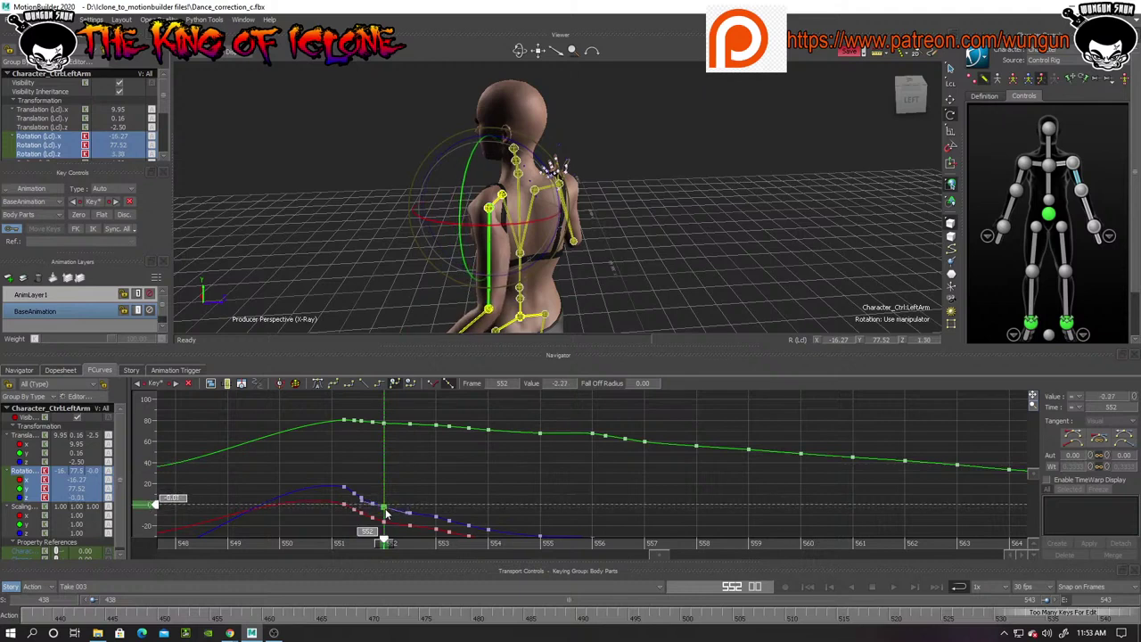
pyautogui.moveTo(386, 511)
pyautogui.mouseDown()
pyautogui.moveTo(386, 528)
pyautogui.moveTo(393, 464)
pyautogui.moveTo(390, 523)
pyautogui.mouseUp()
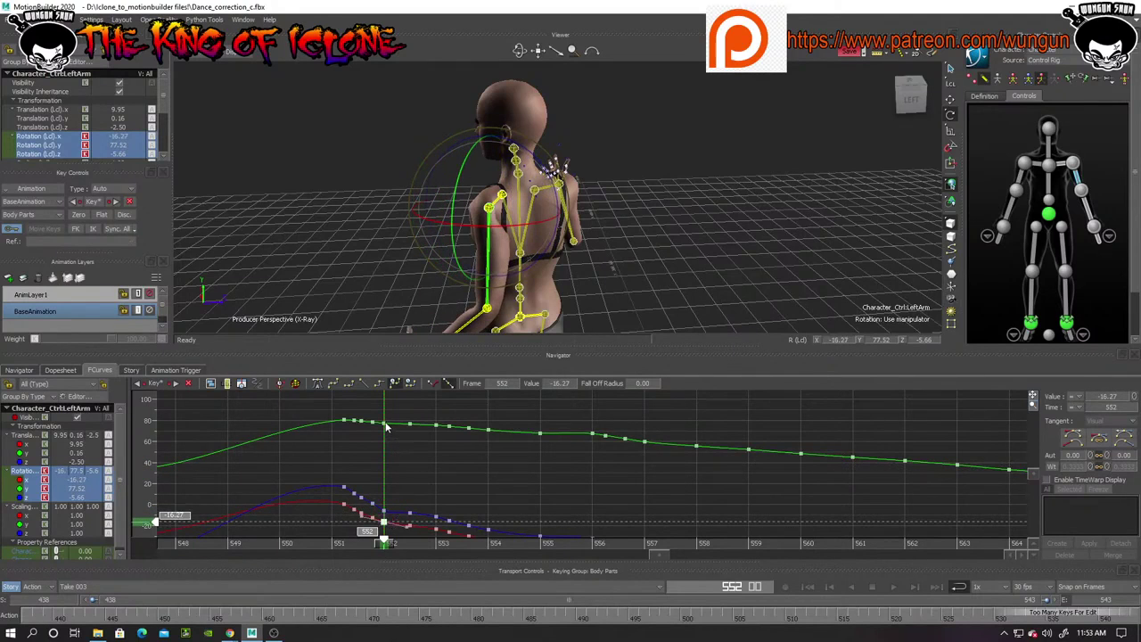
pyautogui.moveTo(385, 427); pyautogui.dragTo(384, 452)
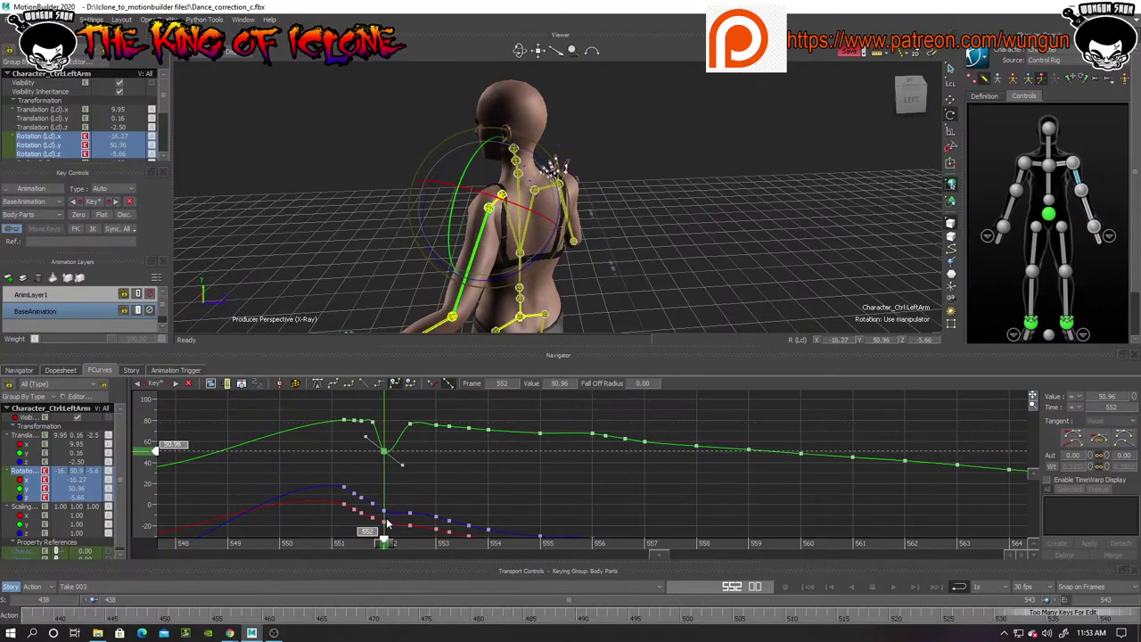
pyautogui.moveTo(386, 515); pyautogui.dragTo(401, 536)
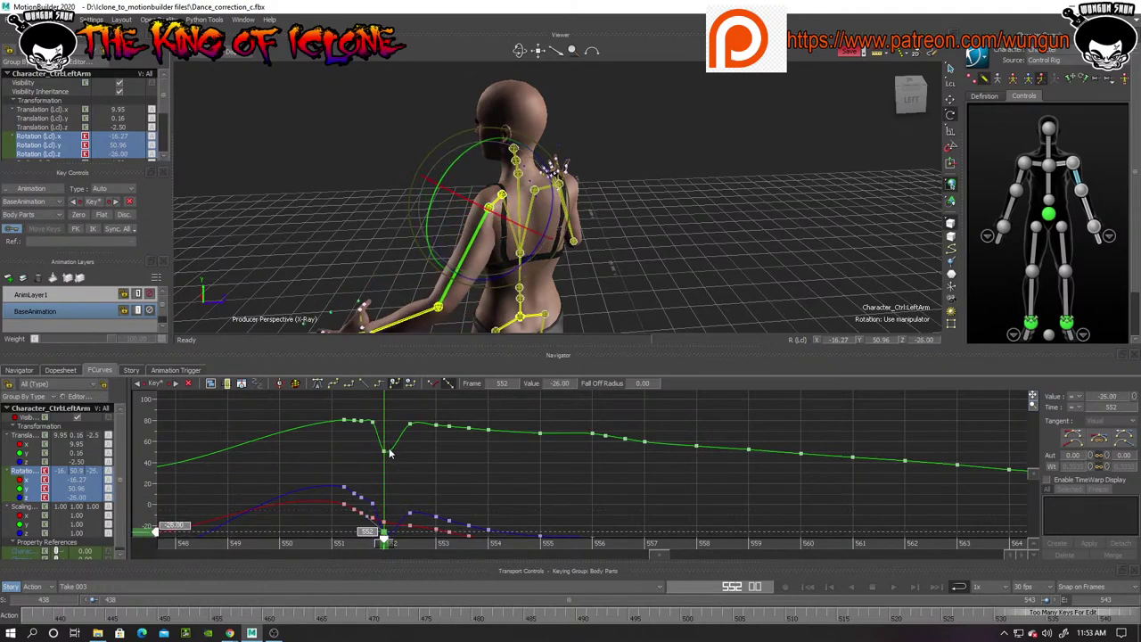
# Lower the left arm's Y rotation key at frame 552 to 43.61 and delete the X, Y and Z keys clustered between frames 551 and 552
pyautogui.moveTo(385, 457)
pyautogui.mouseDown()
pyautogui.moveTo(386, 437)
pyautogui.moveTo(387, 470)
pyautogui.moveTo(385, 458)
pyautogui.mouseUp()
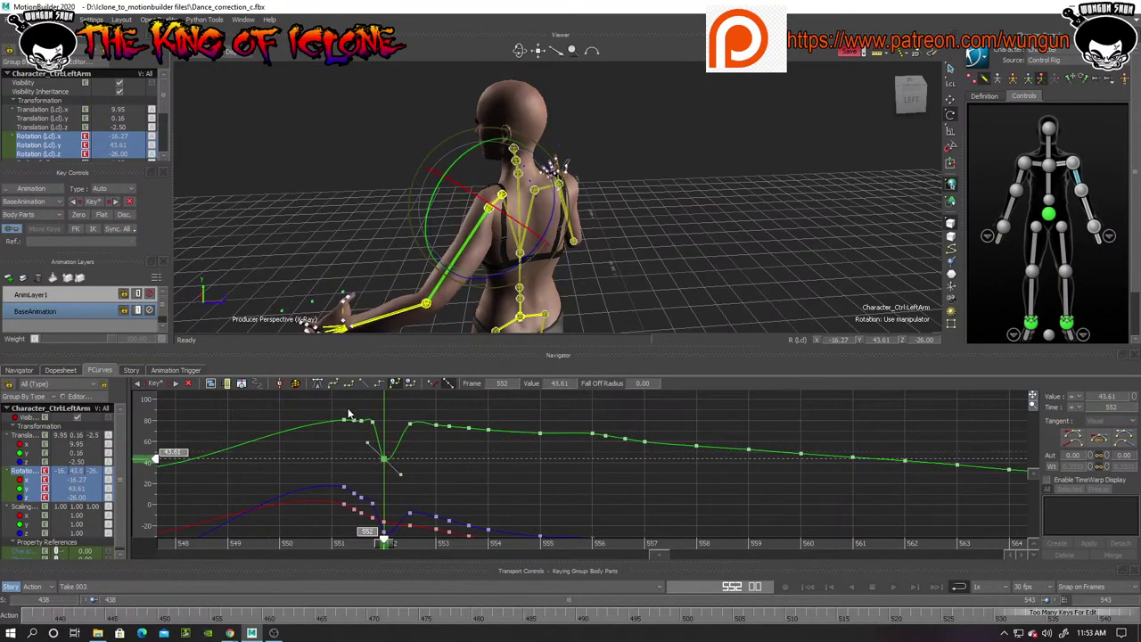
pyautogui.moveTo(349, 415); pyautogui.dragTo(379, 438)
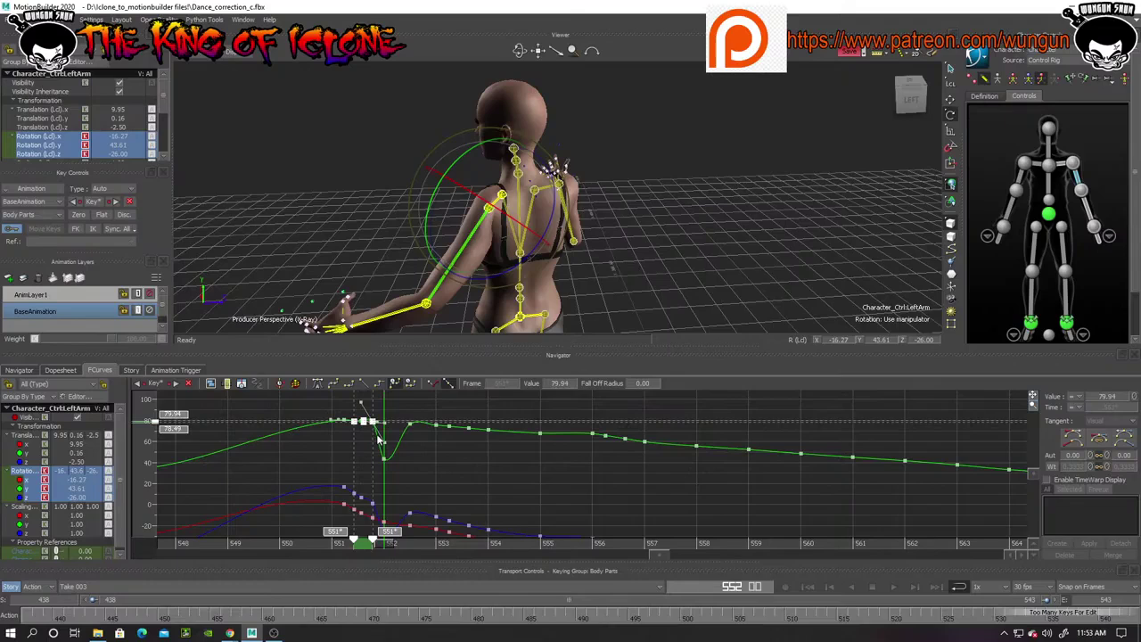
pyautogui.press('Delete')
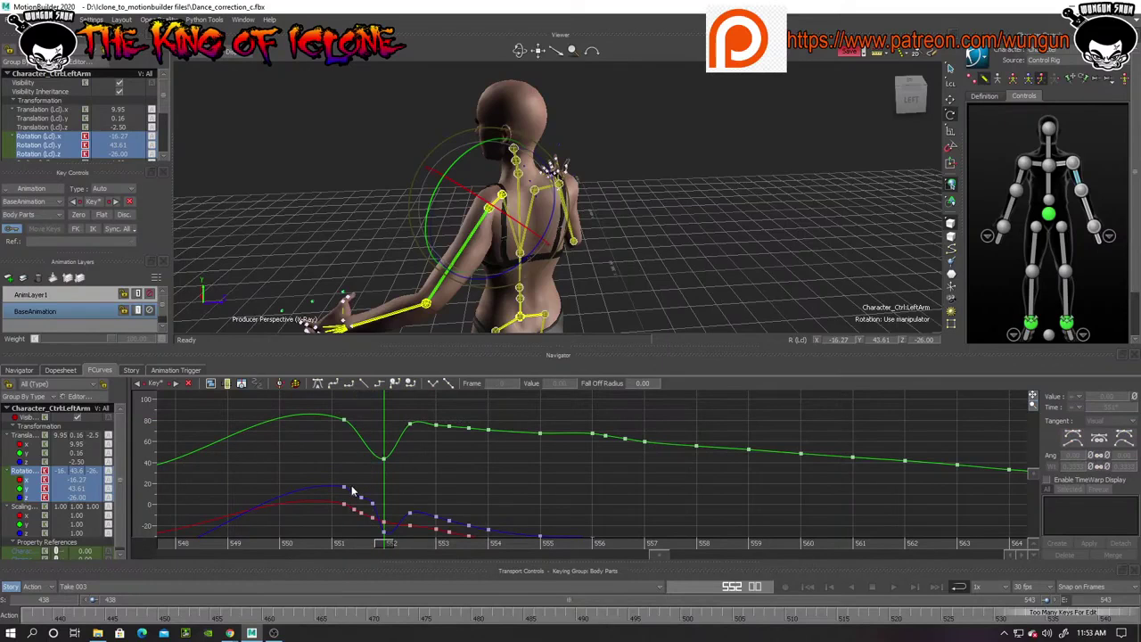
pyautogui.moveTo(353, 490); pyautogui.dragTo(376, 536)
pyautogui.press('Delete')
# Delete the left arm's X and Z rotation keys from frame 553 to 554 and move the Z key just after 552 to frame 553 at -34.25
pyautogui.moveTo(1032, 401); pyautogui.dragTo(1038, 366)
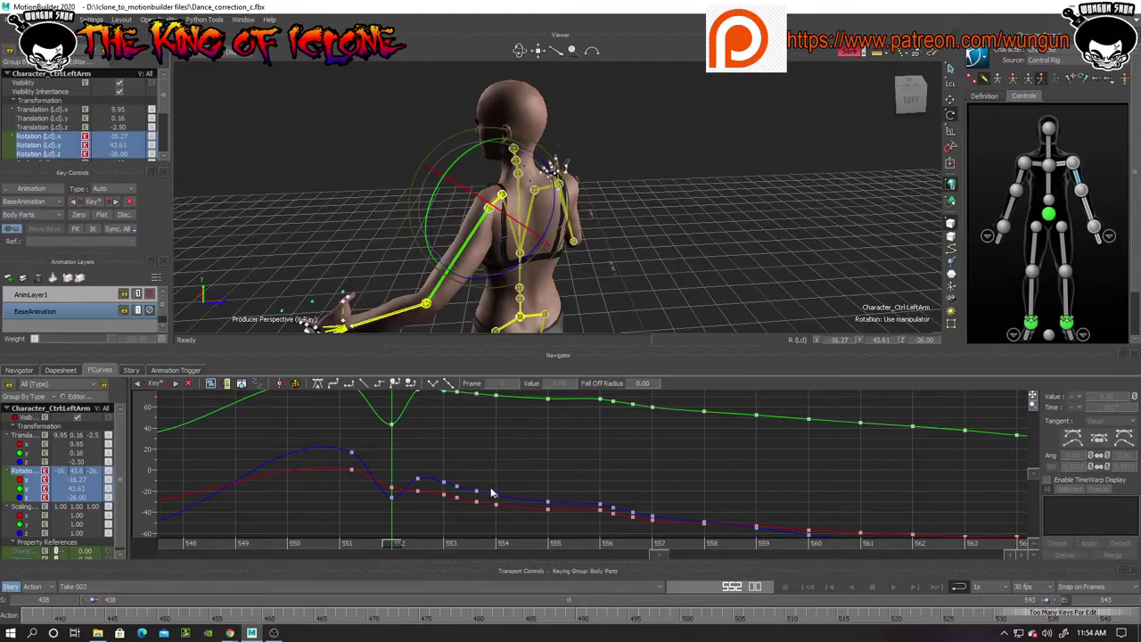
pyautogui.moveTo(514, 475); pyautogui.dragTo(426, 525)
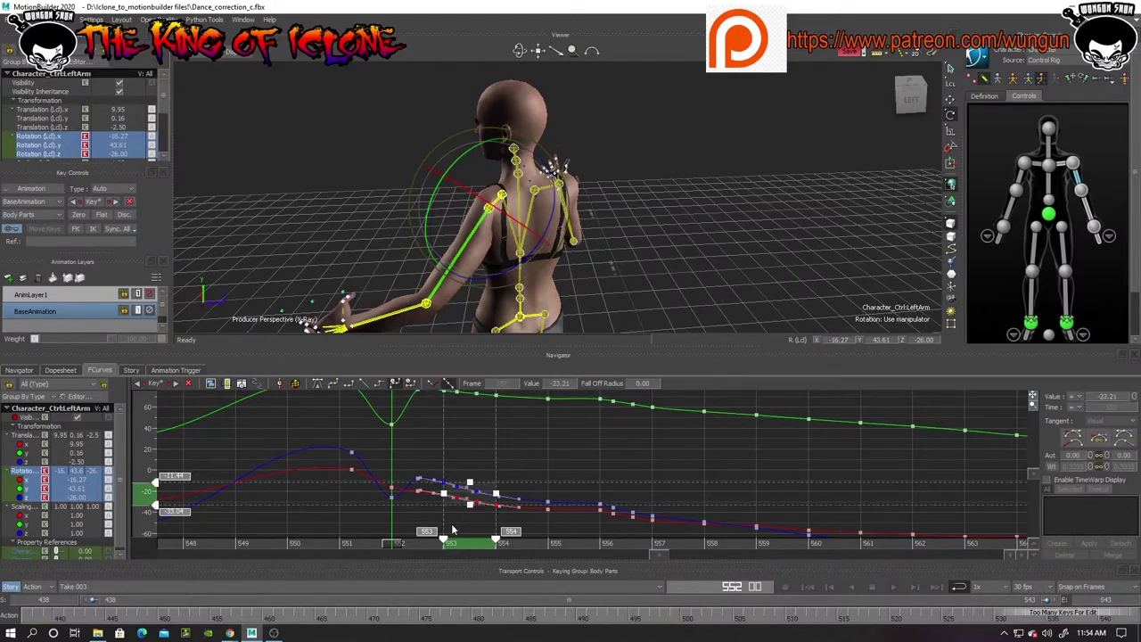
pyautogui.press('Delete')
pyautogui.click(418, 482)
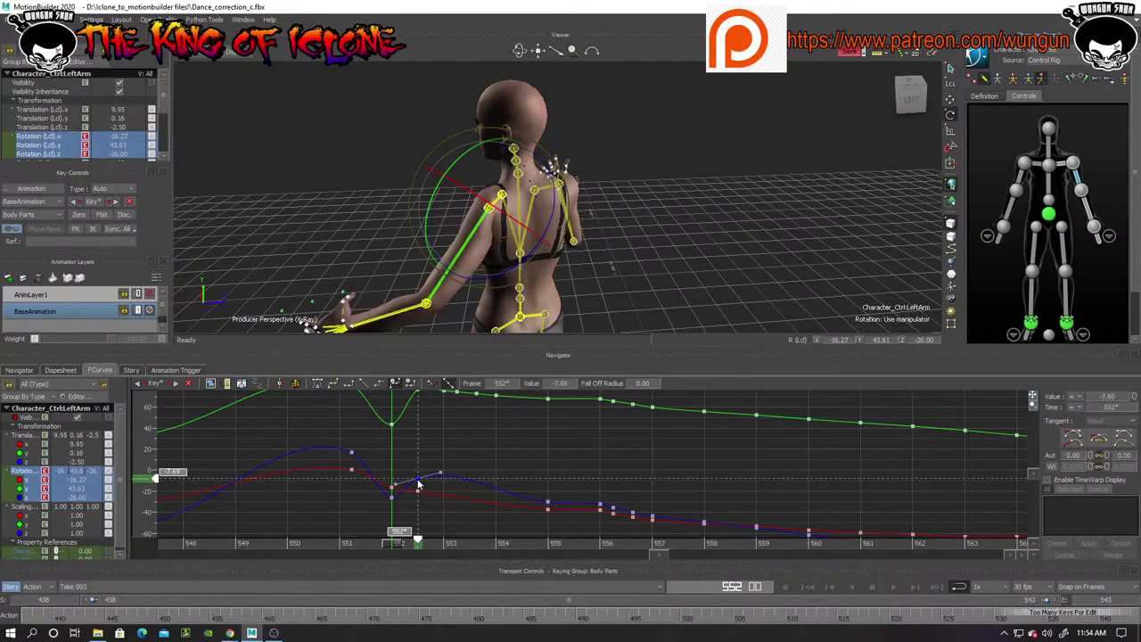
pyautogui.moveTo(418, 482); pyautogui.dragTo(423, 514)
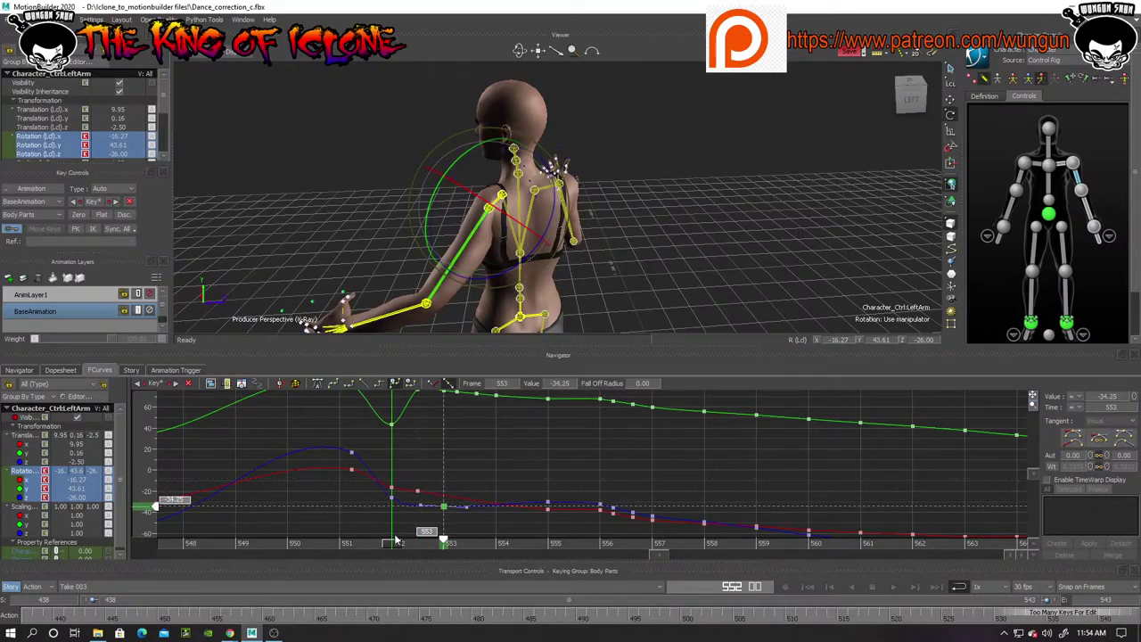
# Scrub the dance between frames 551 and 553 to check the left arm's motion against its rotation curves
pyautogui.moveTo(382, 547); pyautogui.dragTo(357, 558)
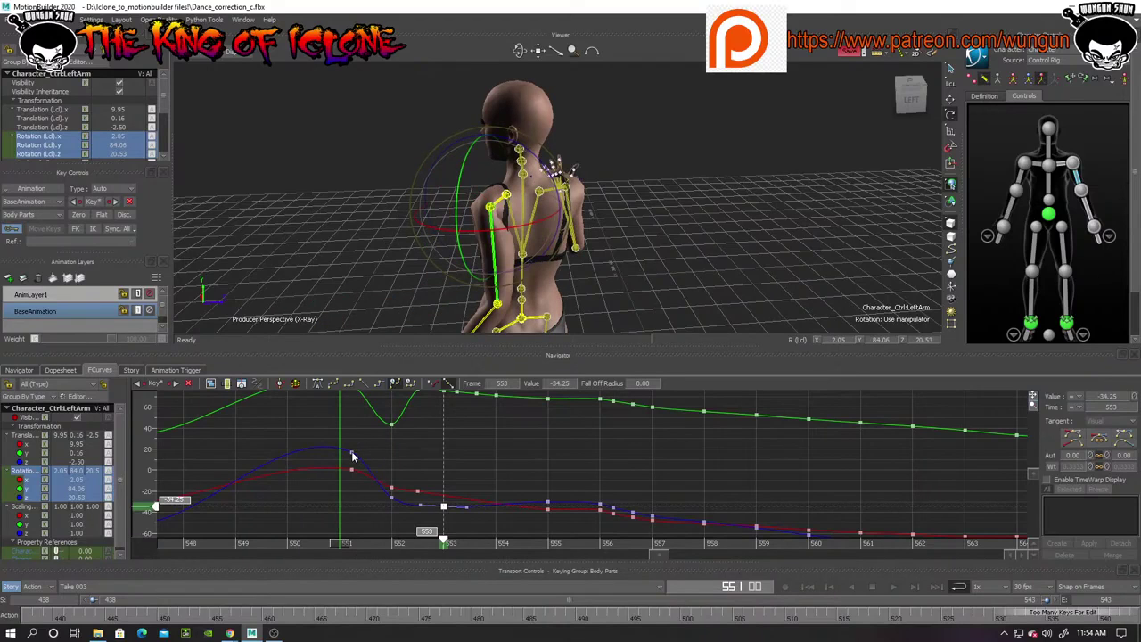
pyautogui.moveTo(353, 456)
pyautogui.mouseDown()
pyautogui.moveTo(354, 495)
pyautogui.moveTo(356, 457)
pyautogui.mouseUp()
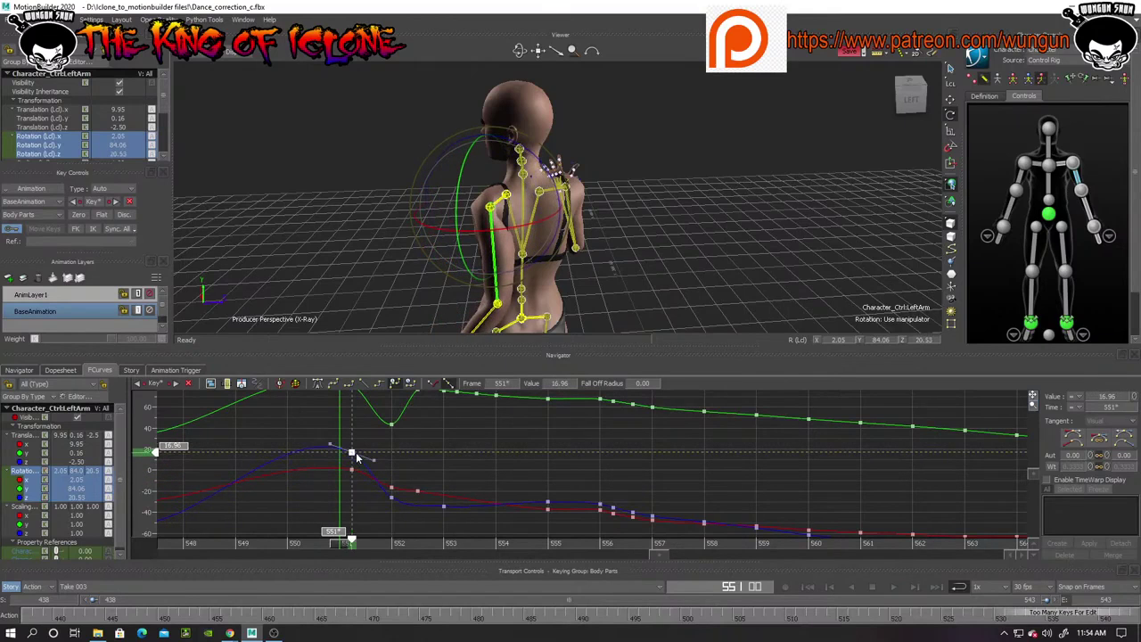
pyautogui.moveTo(1033, 396)
pyautogui.mouseDown()
pyautogui.moveTo(1031, 430)
pyautogui.moveTo(1025, 403)
pyautogui.mouseUp()
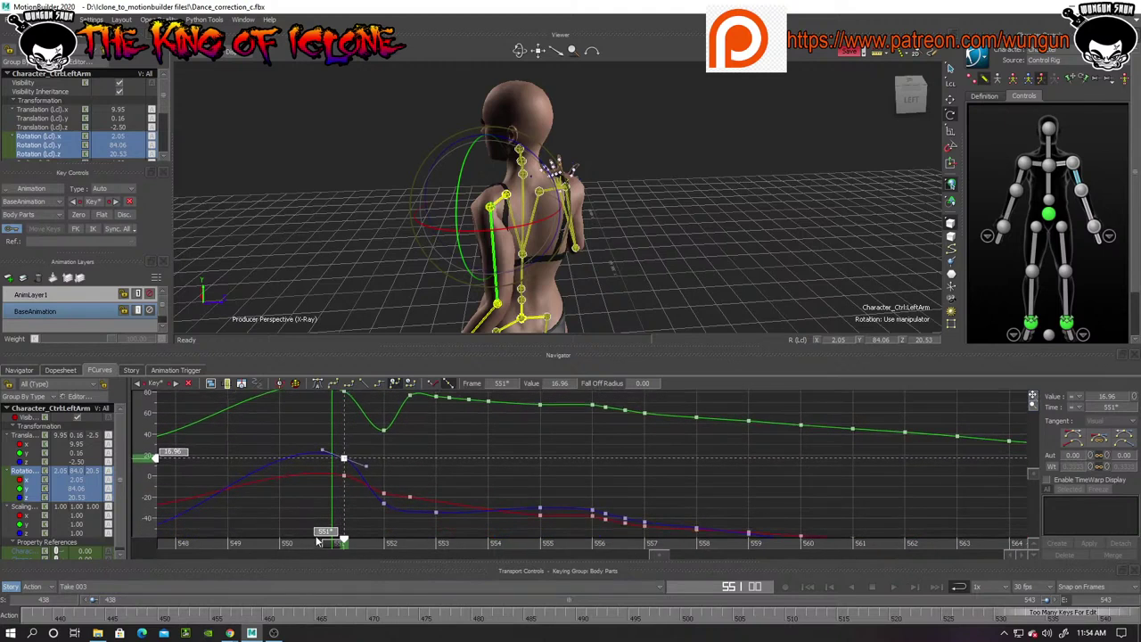
pyautogui.moveTo(334, 543)
pyautogui.mouseDown()
pyautogui.moveTo(203, 534)
pyautogui.moveTo(468, 590)
pyautogui.moveTo(368, 581)
pyautogui.moveTo(424, 584)
pyautogui.mouseUp()
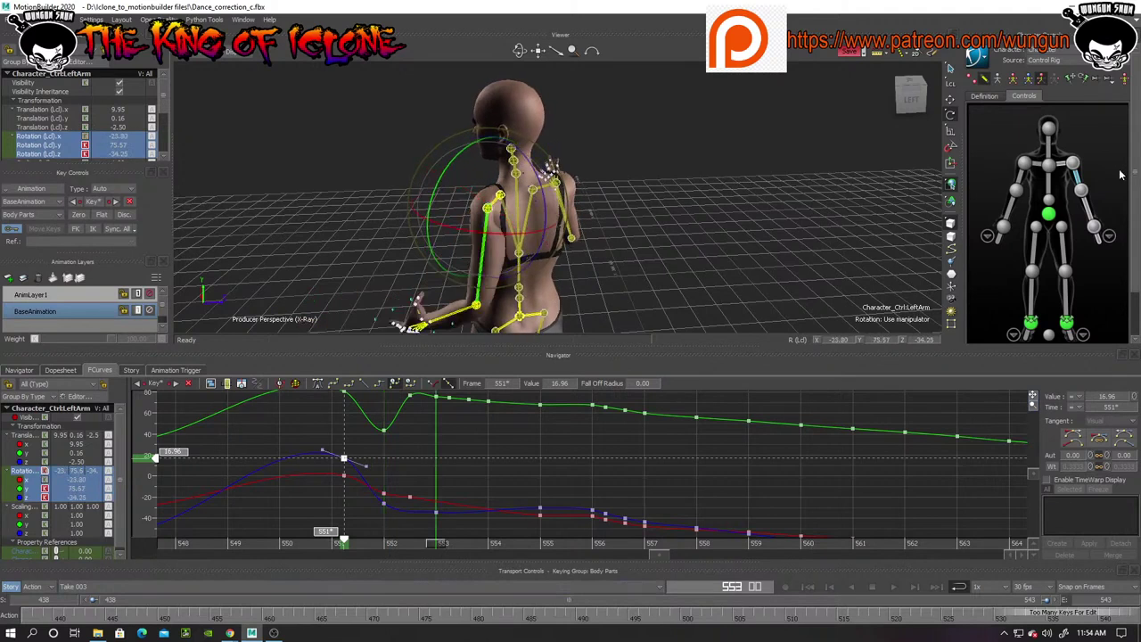
# Select the left shoulder's control and examine its Z rotation curve between about frames 545 and 565
pyautogui.click(1064, 165)
pyautogui.click(1032, 406)
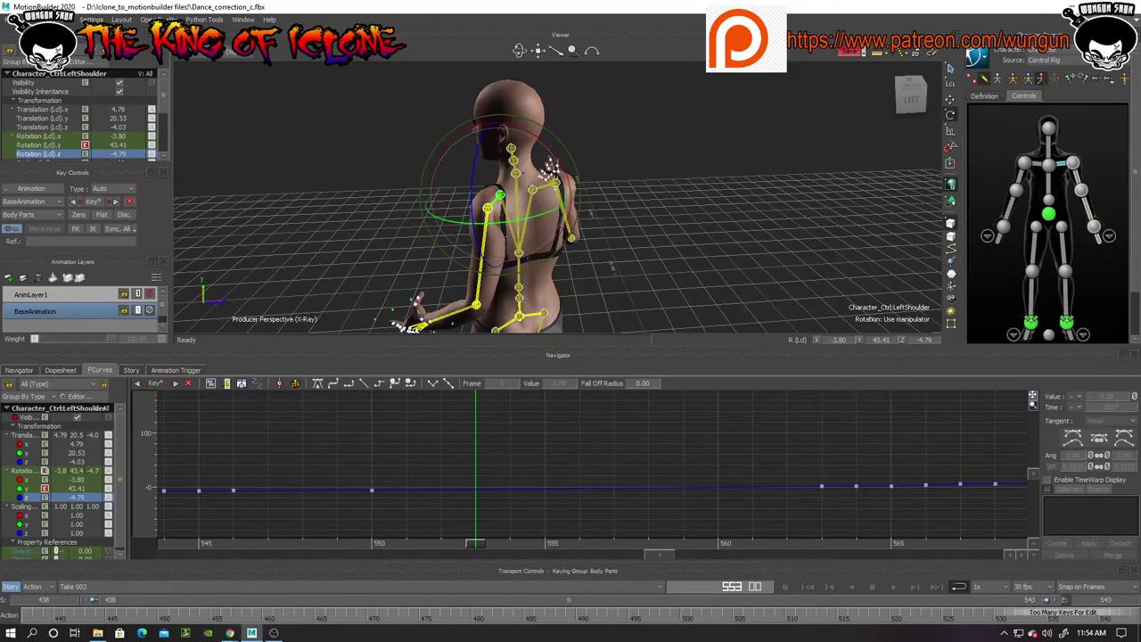
pyautogui.rightClick(1122, 632)
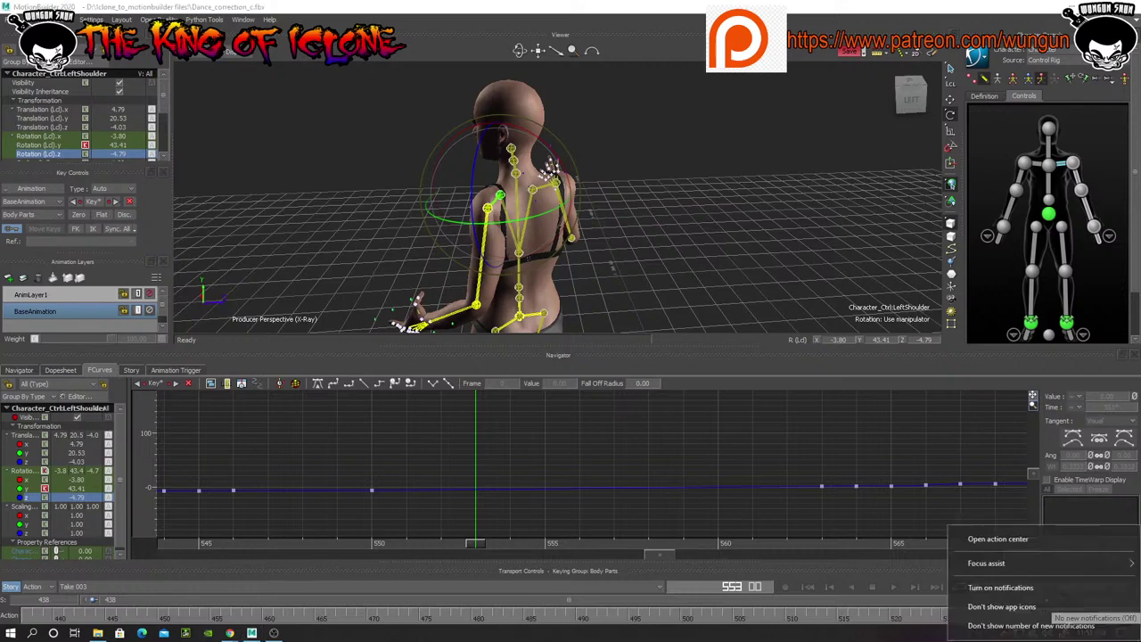
pyautogui.click(891, 486)
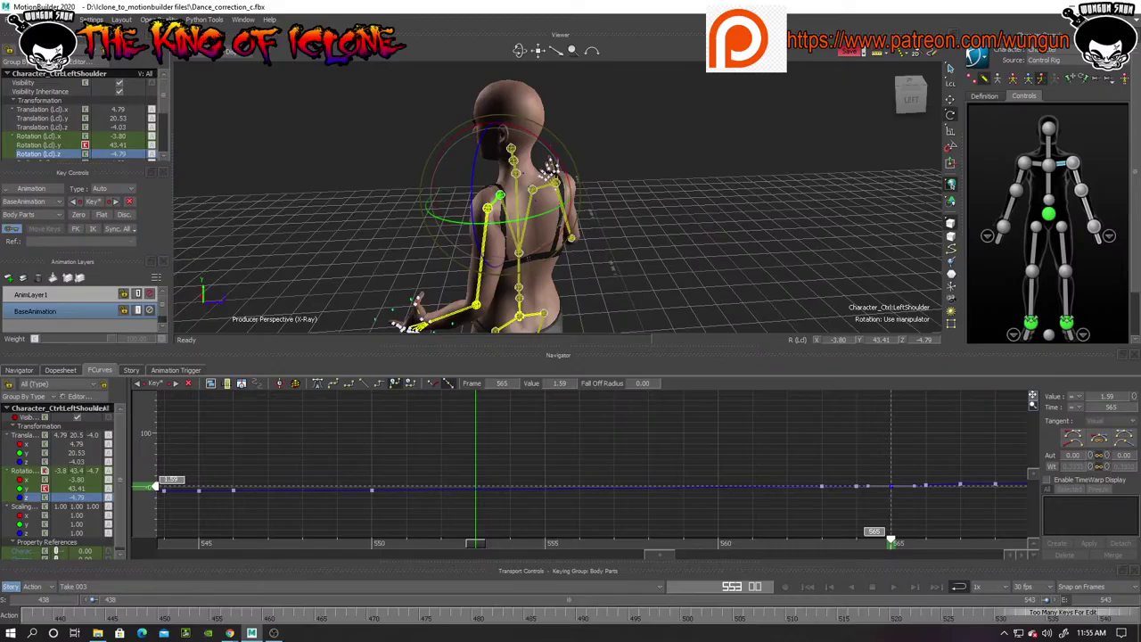
pyautogui.rightClick(612, 453)
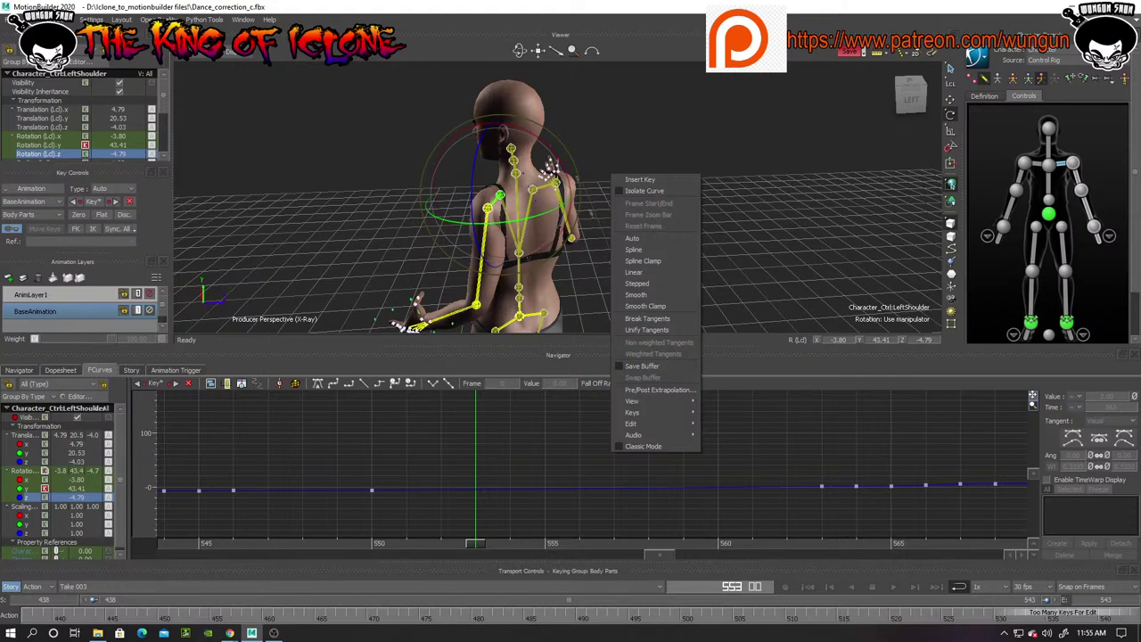
pyautogui.press('Escape')
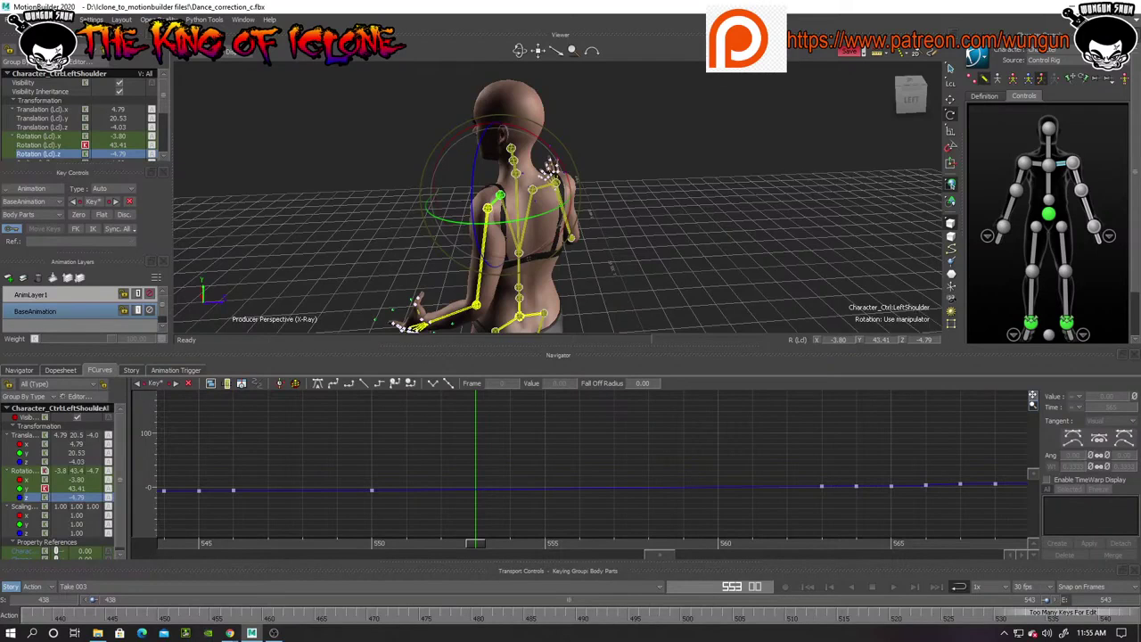
# Save the dance scene and inspect the left shoulder's Z rotation curve around frame 553
pyautogui.hotkey('ctrl', 's')
pyautogui.scroll(3, 592, 464)
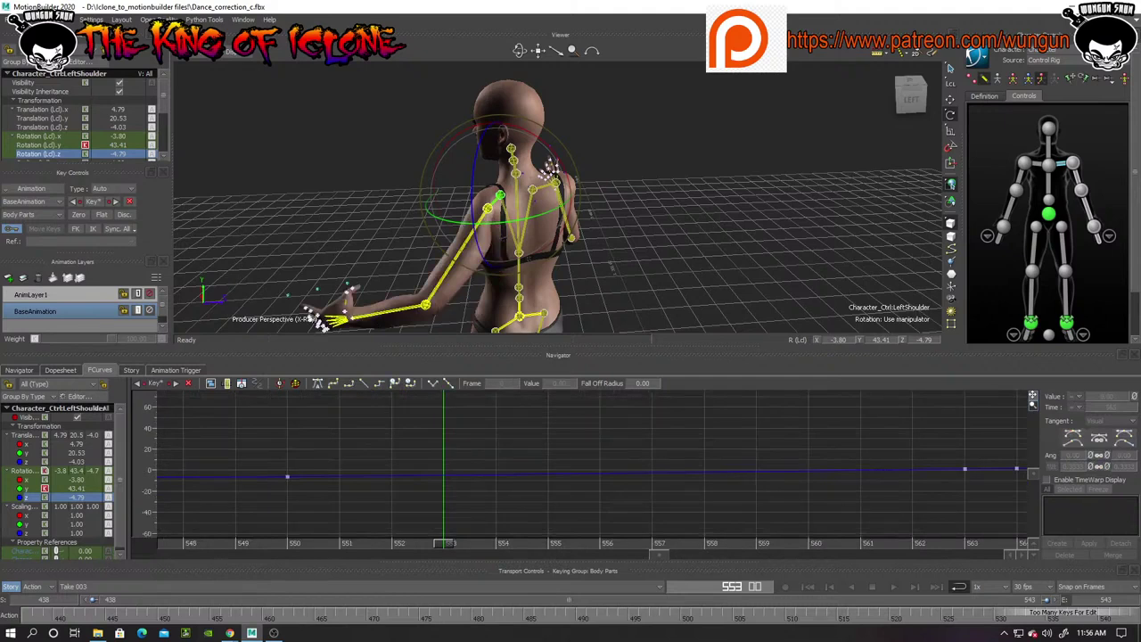
pyautogui.keyDown('shift'); pyautogui.moveTo(592, 464); pyautogui.dragTo(584, 498); pyautogui.keyUp('shift')
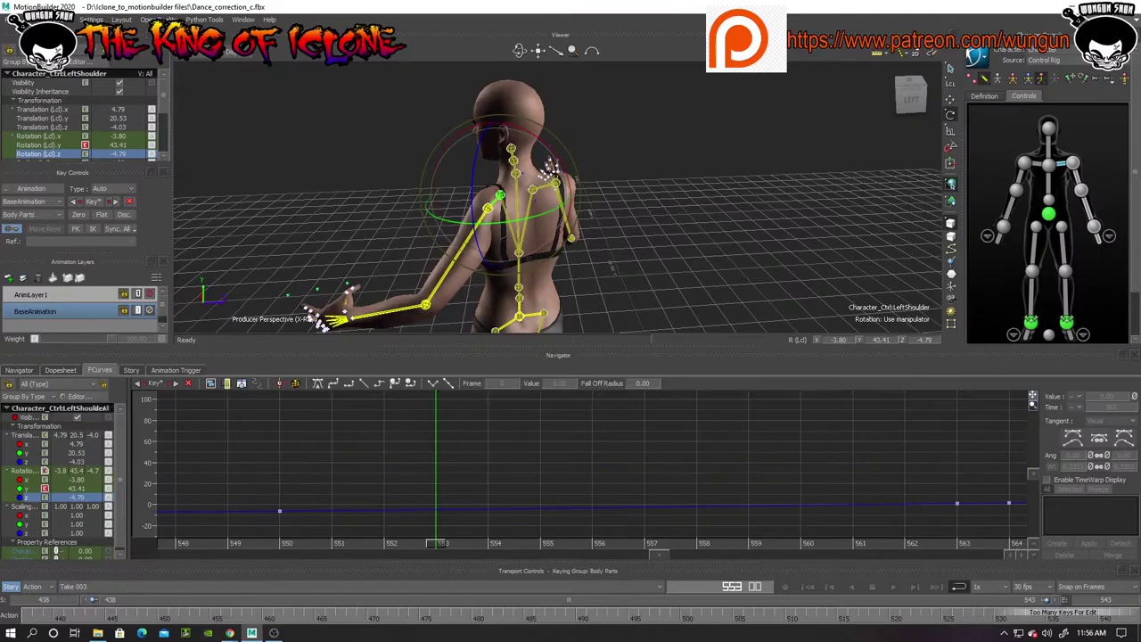